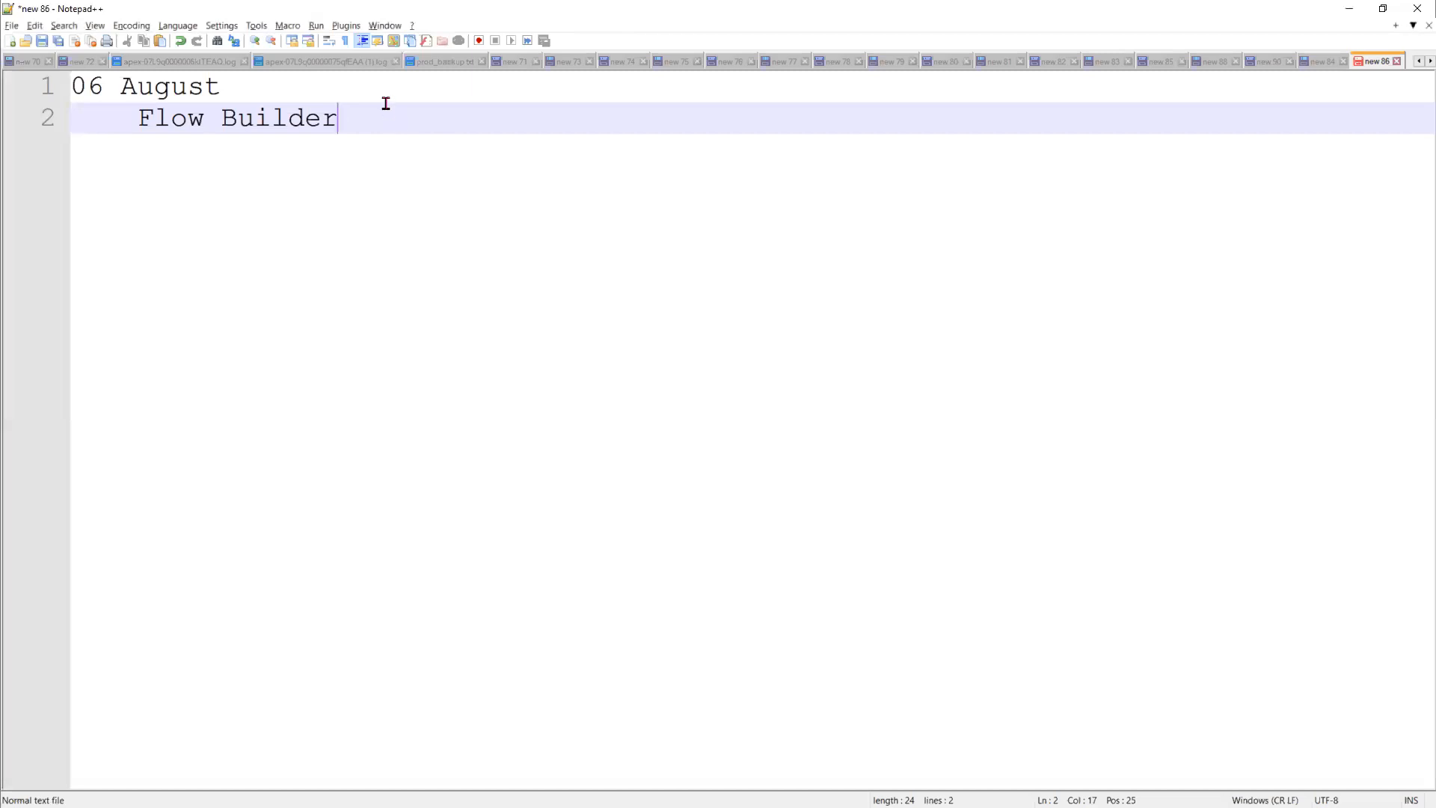
Add the label "Business Scenario :" below "Flow Builder" after a blank line, followed by a further-indented empty line.
{"action": "key", "text": "Return"}
{"action": "key", "text": "Return"}
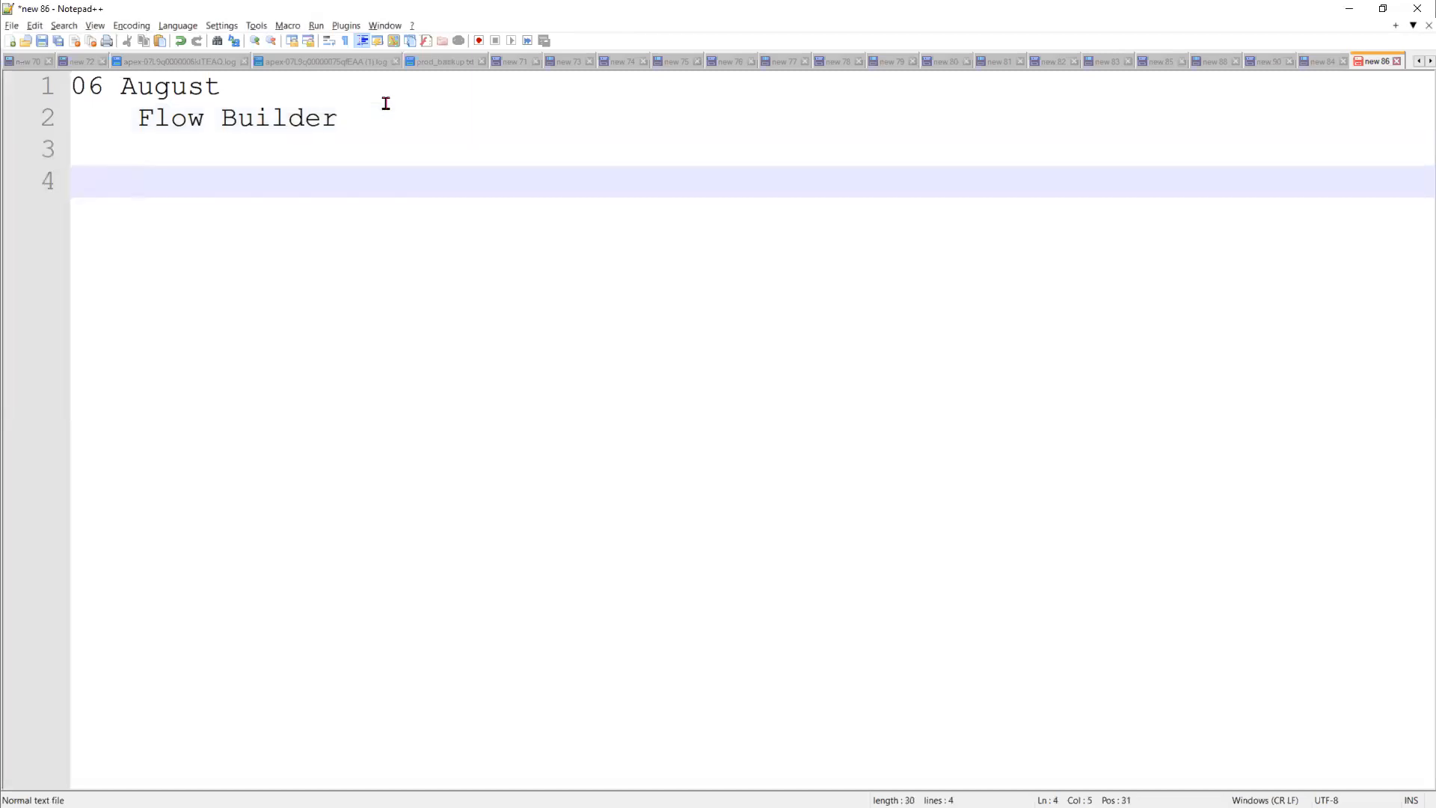
{"action": "type", "text": "Busines"}
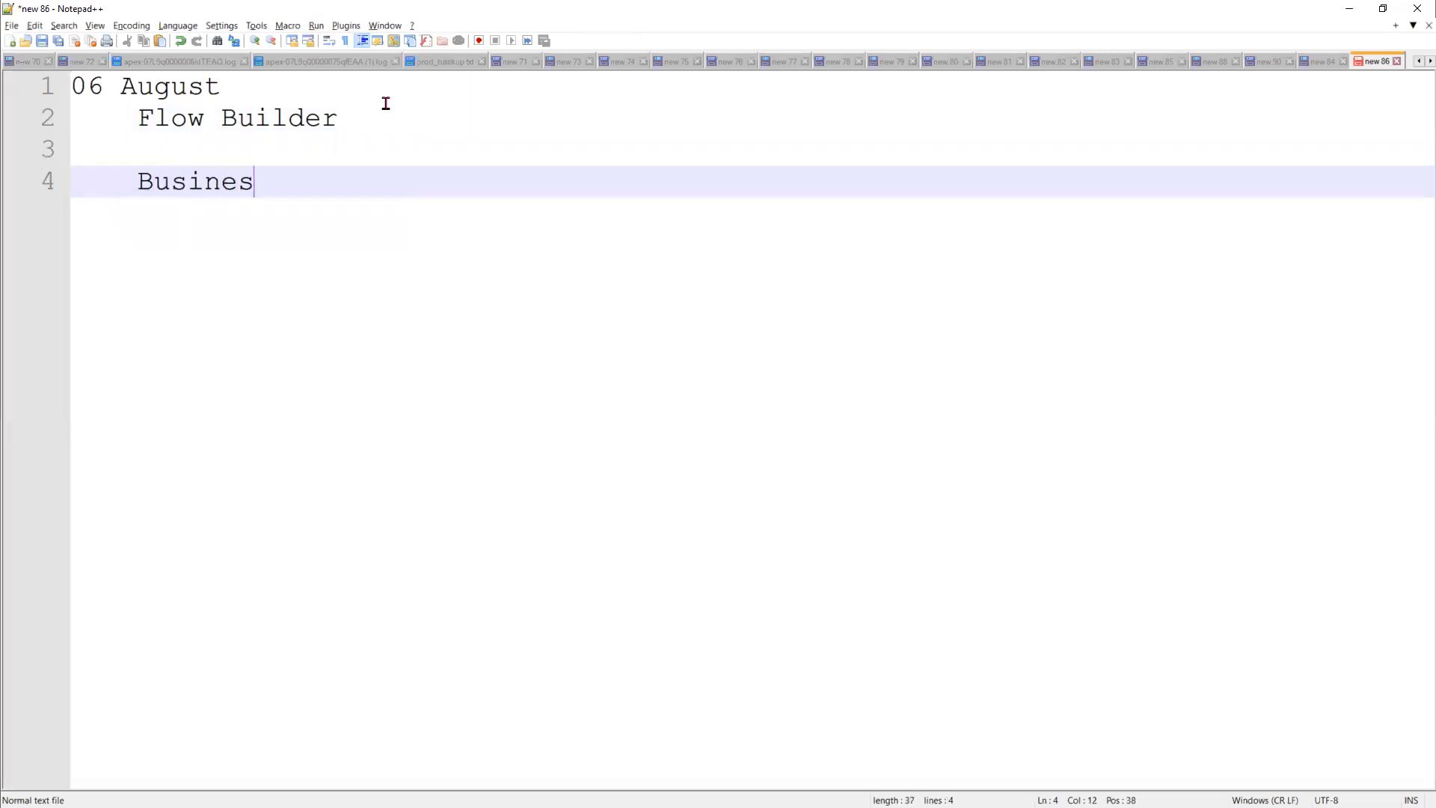
{"action": "type", "text": "s Scenario :"}
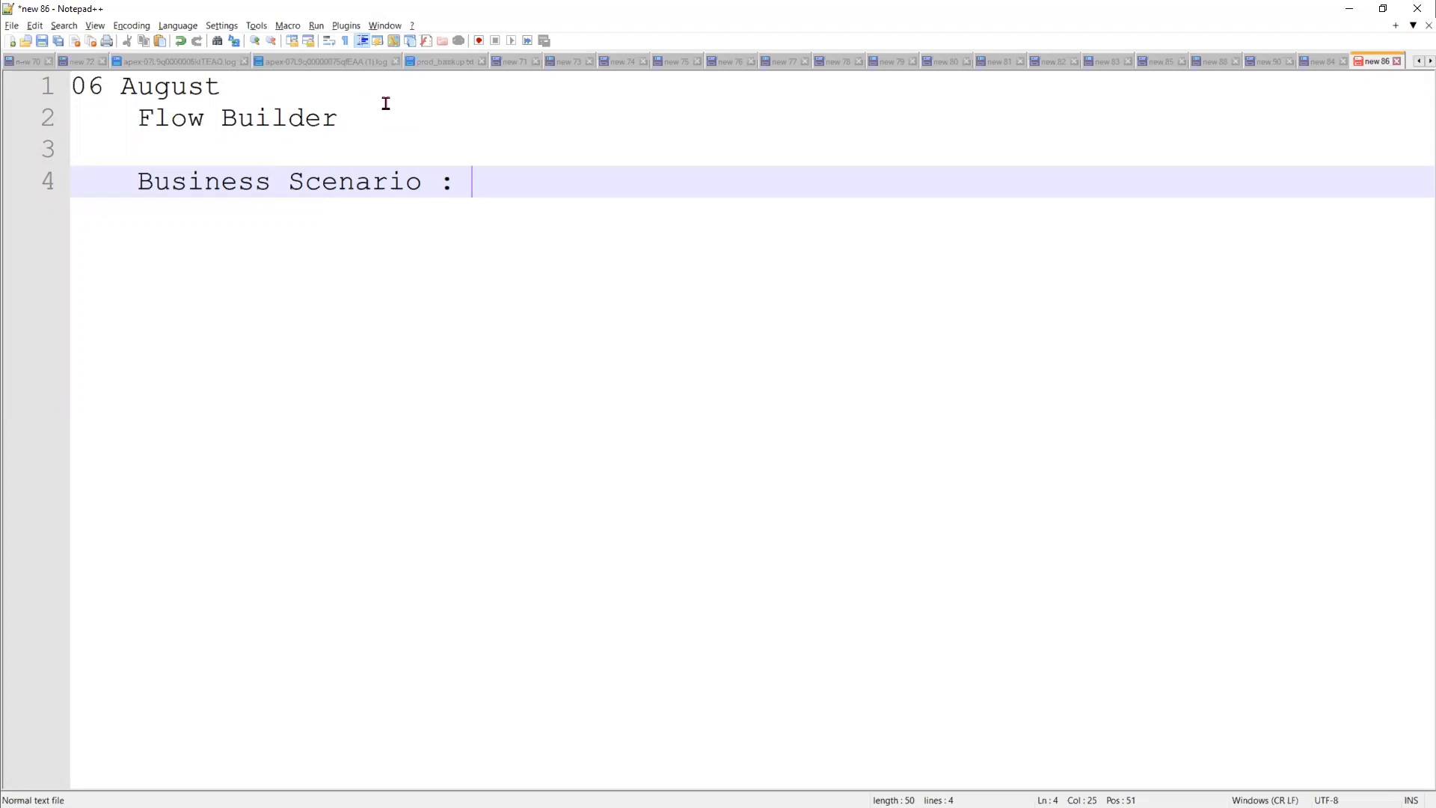
{"action": "key", "text": "Return"}
{"action": "key", "text": "Tab"}
{"action": "key", "text": "Tab"}
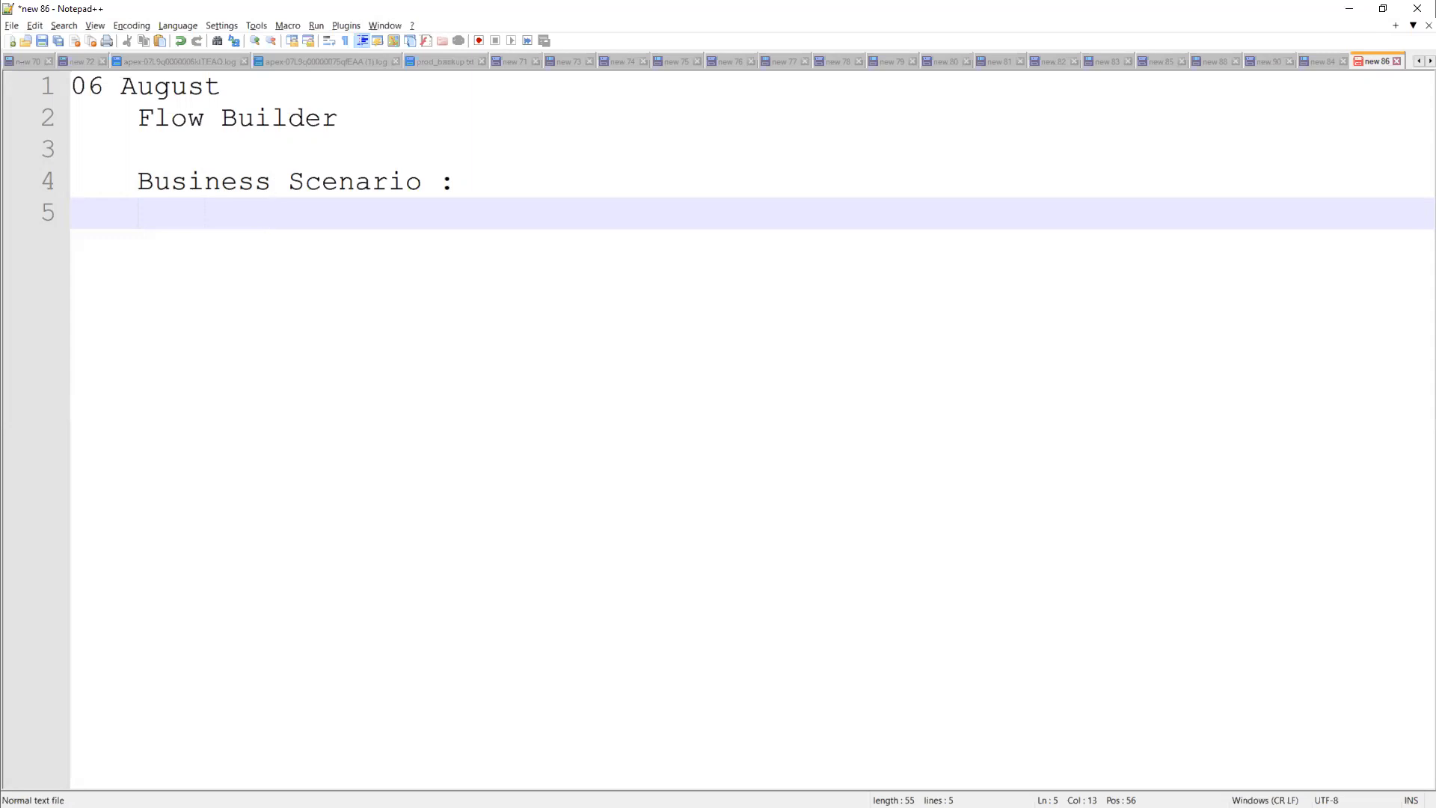
{"action": "key", "text": "alt+Tab"}
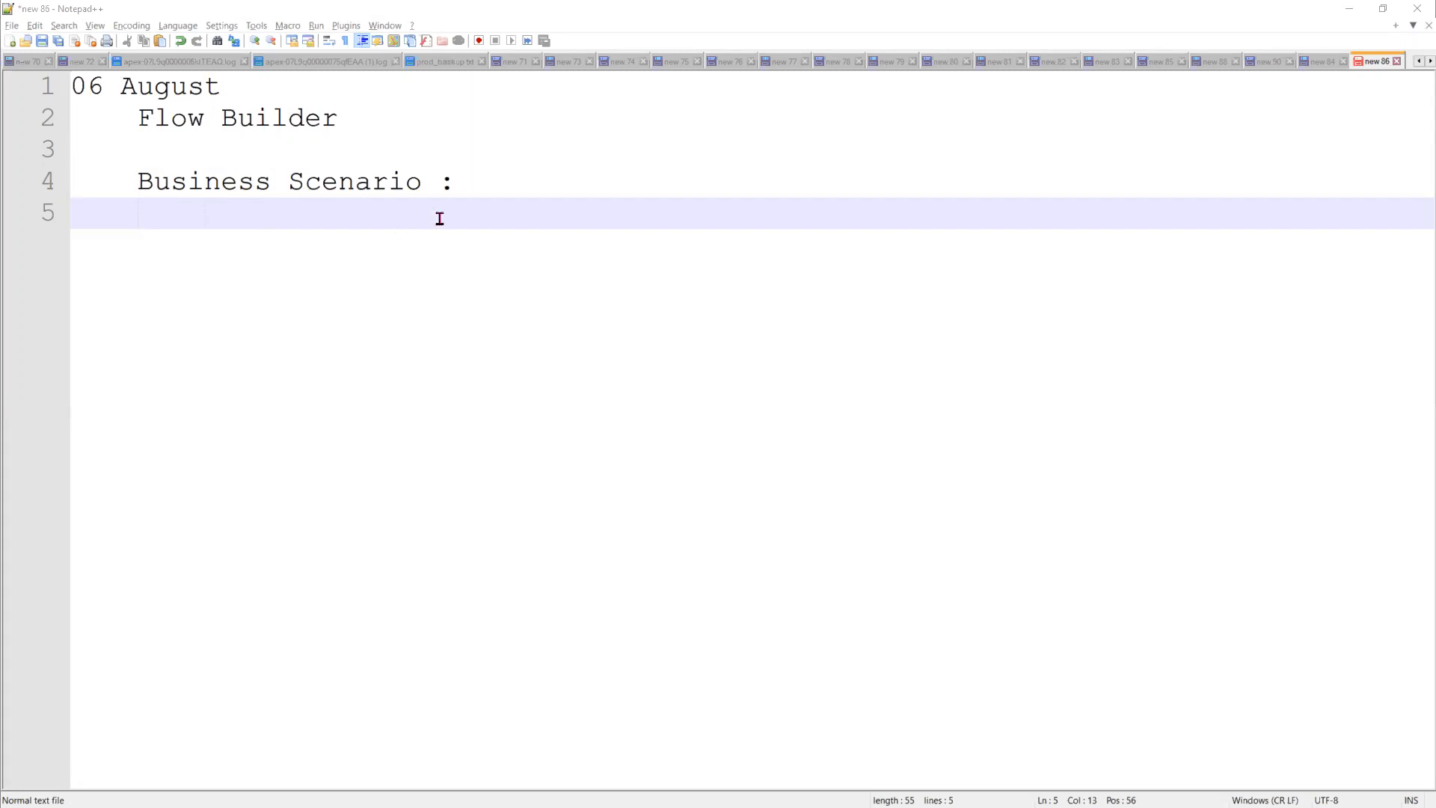
Write "Configure a Flow, to send the Email Notification to the" after the Business Scenario label.
{"action": "left_click", "coordinate": [506, 183]}
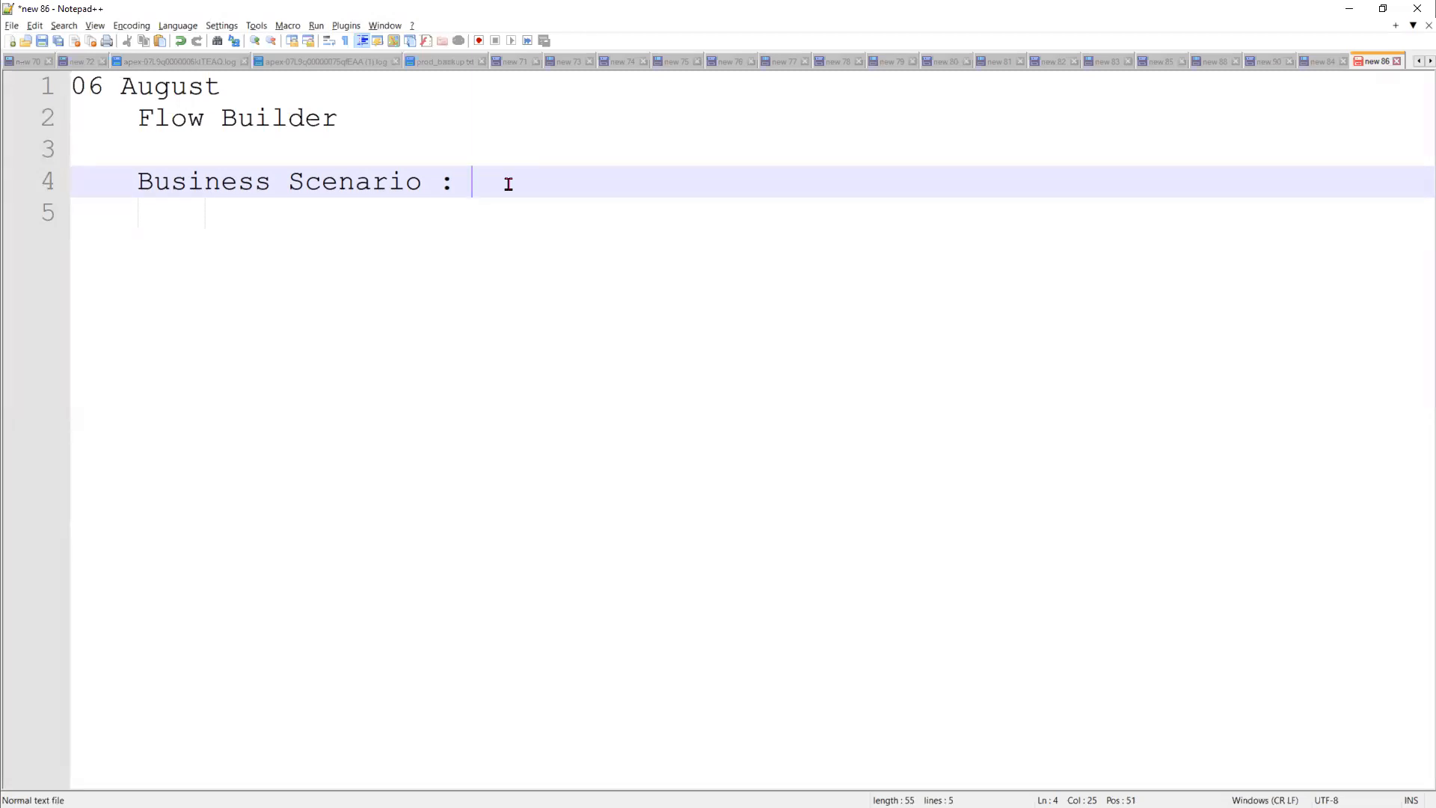
{"action": "type", "text": "Configure a Fl"}
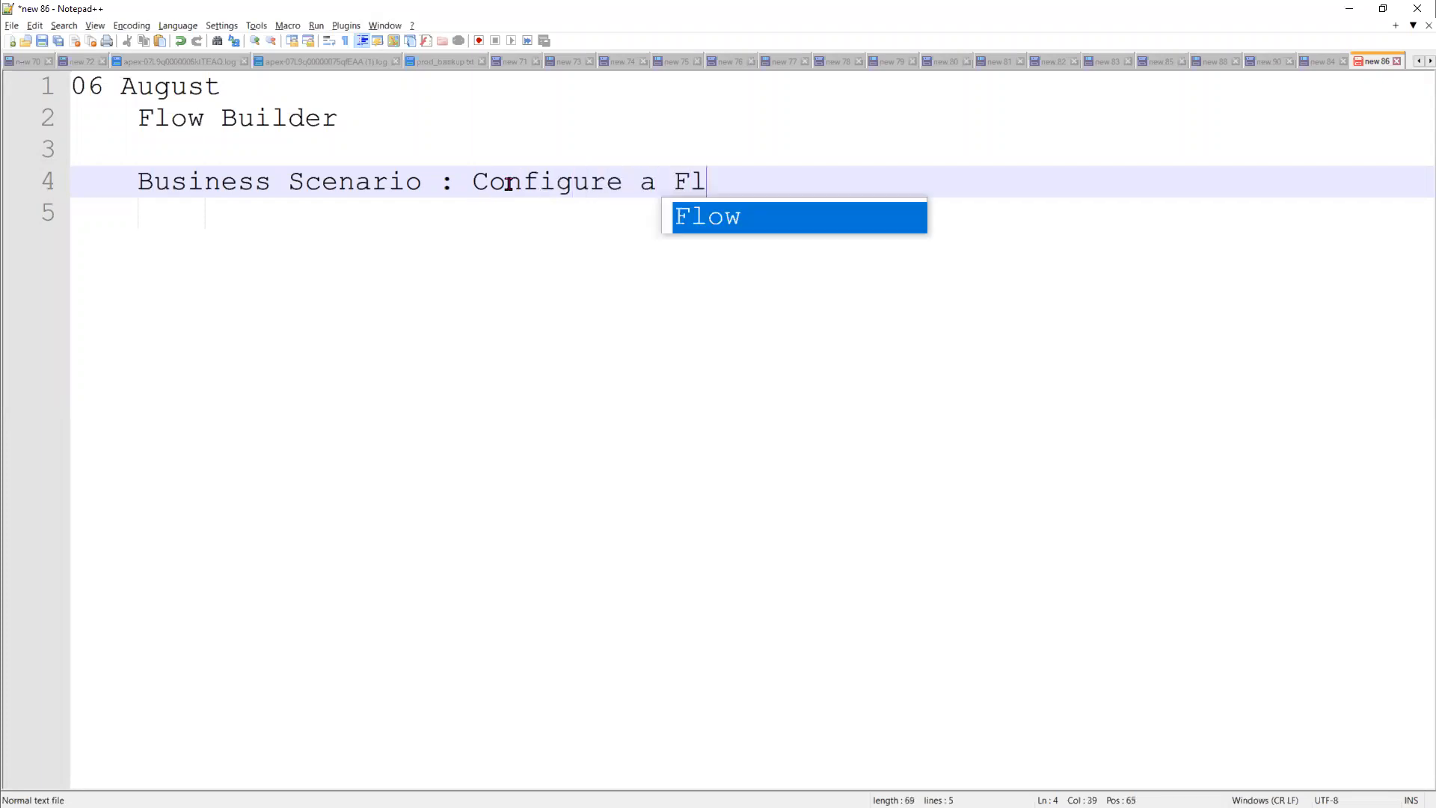
{"action": "type", "text": "ow, to"}
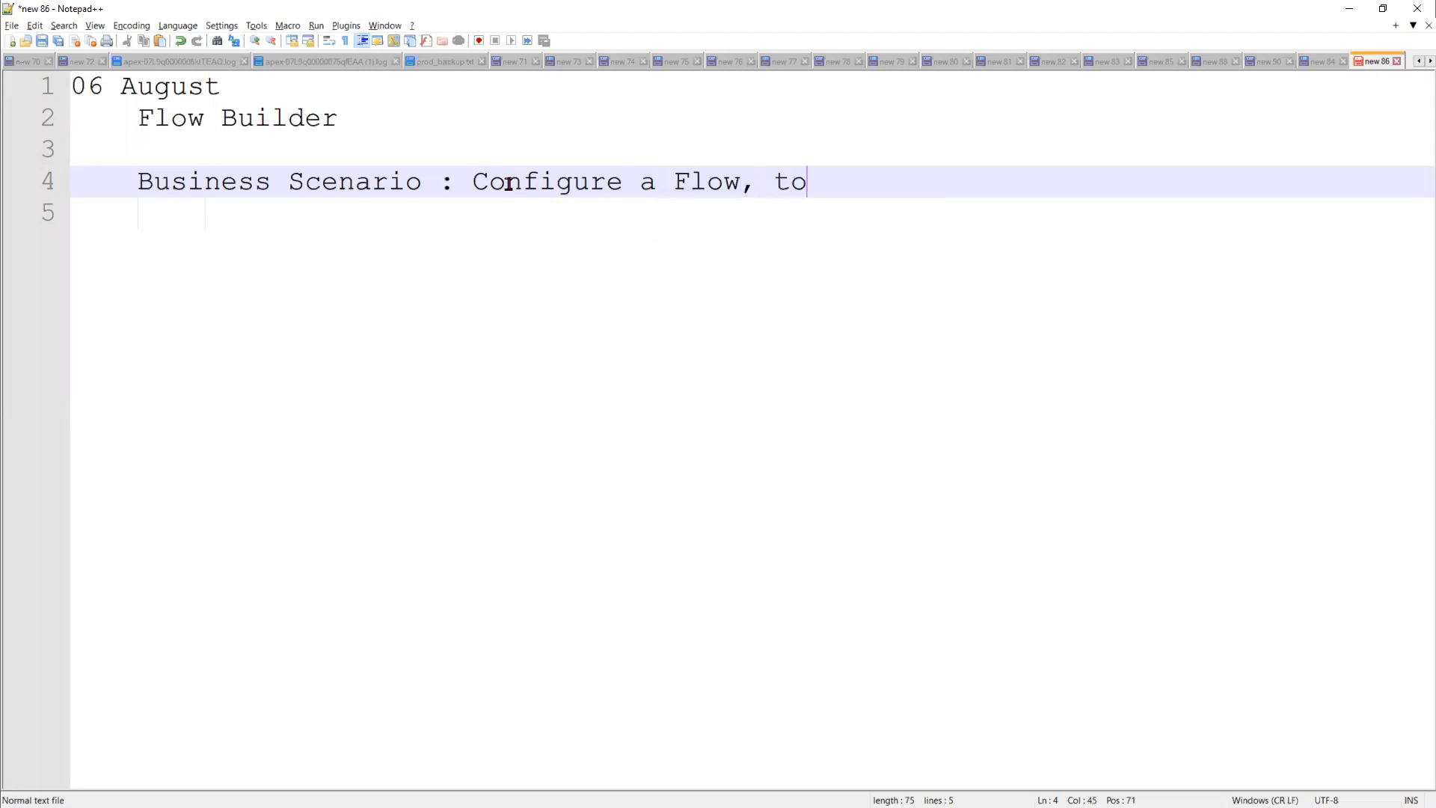
{"action": "type", "text": " send the Email"}
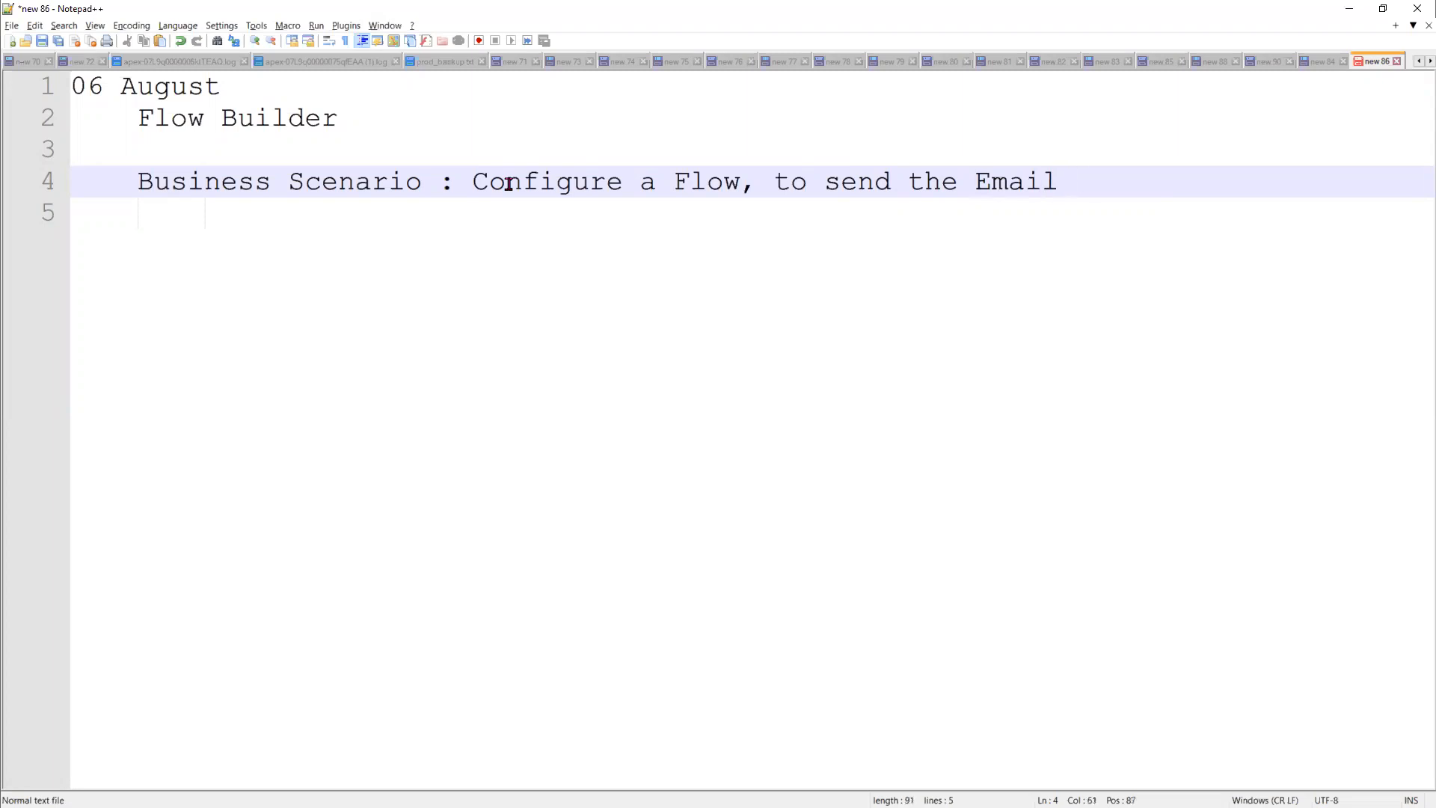
{"action": "type", "text": " Notifica"}
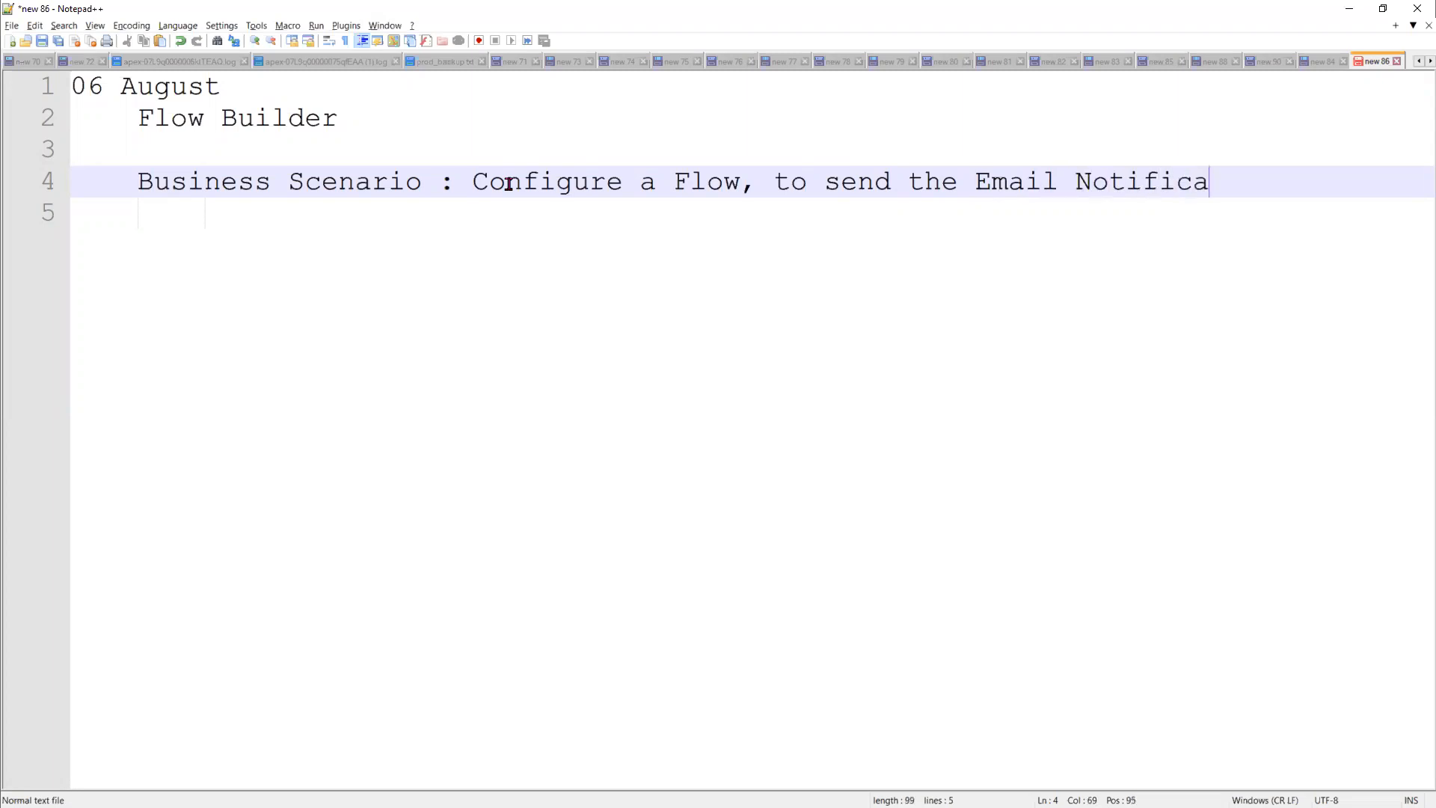
{"action": "type", "text": "tion to the"}
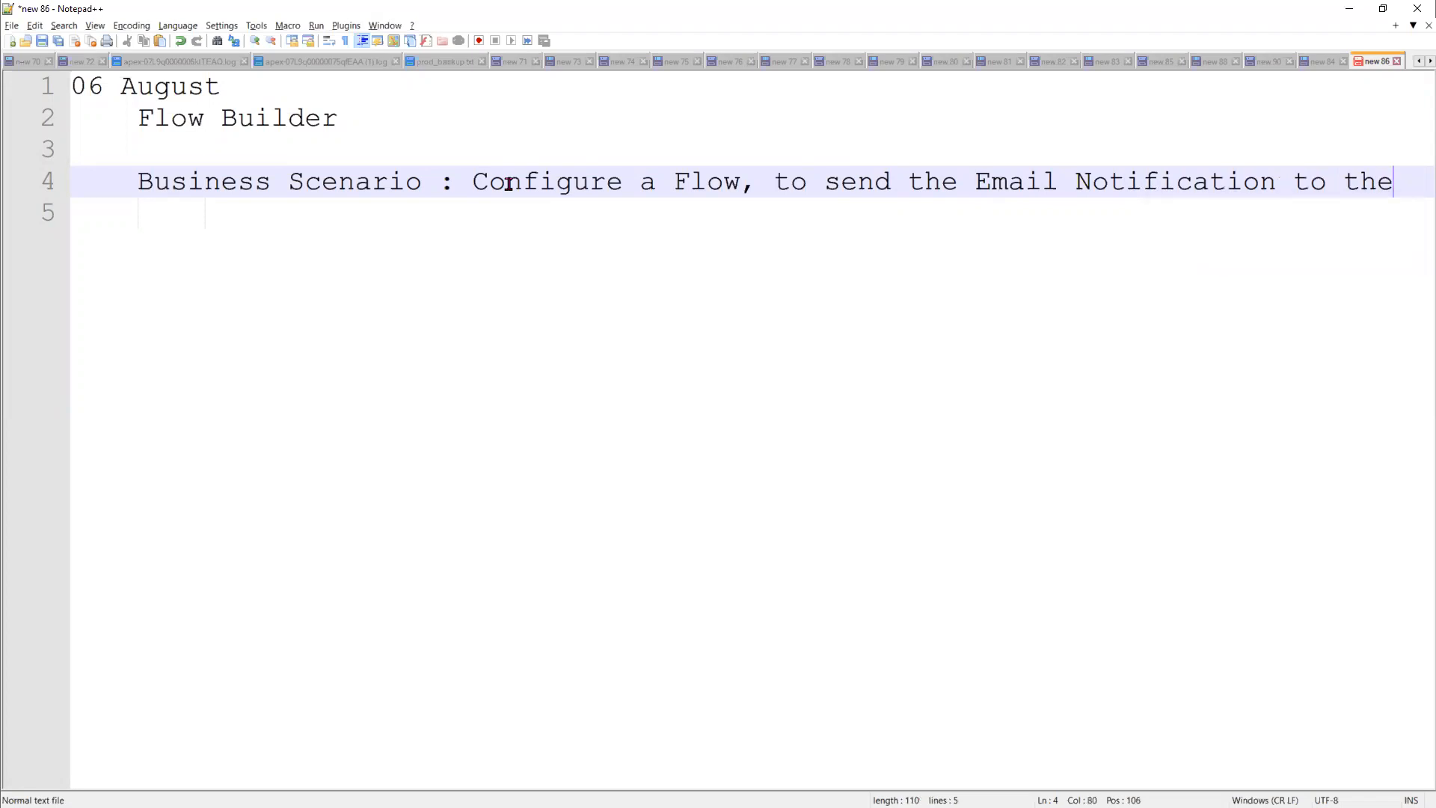
Continue the scenario on a new line with "Hiring Manager upon creating a new Hiring Manager Record." and leave a blank line below.
{"action": "key", "text": "Return"}
{"action": "type", "text": "Hiring M"}
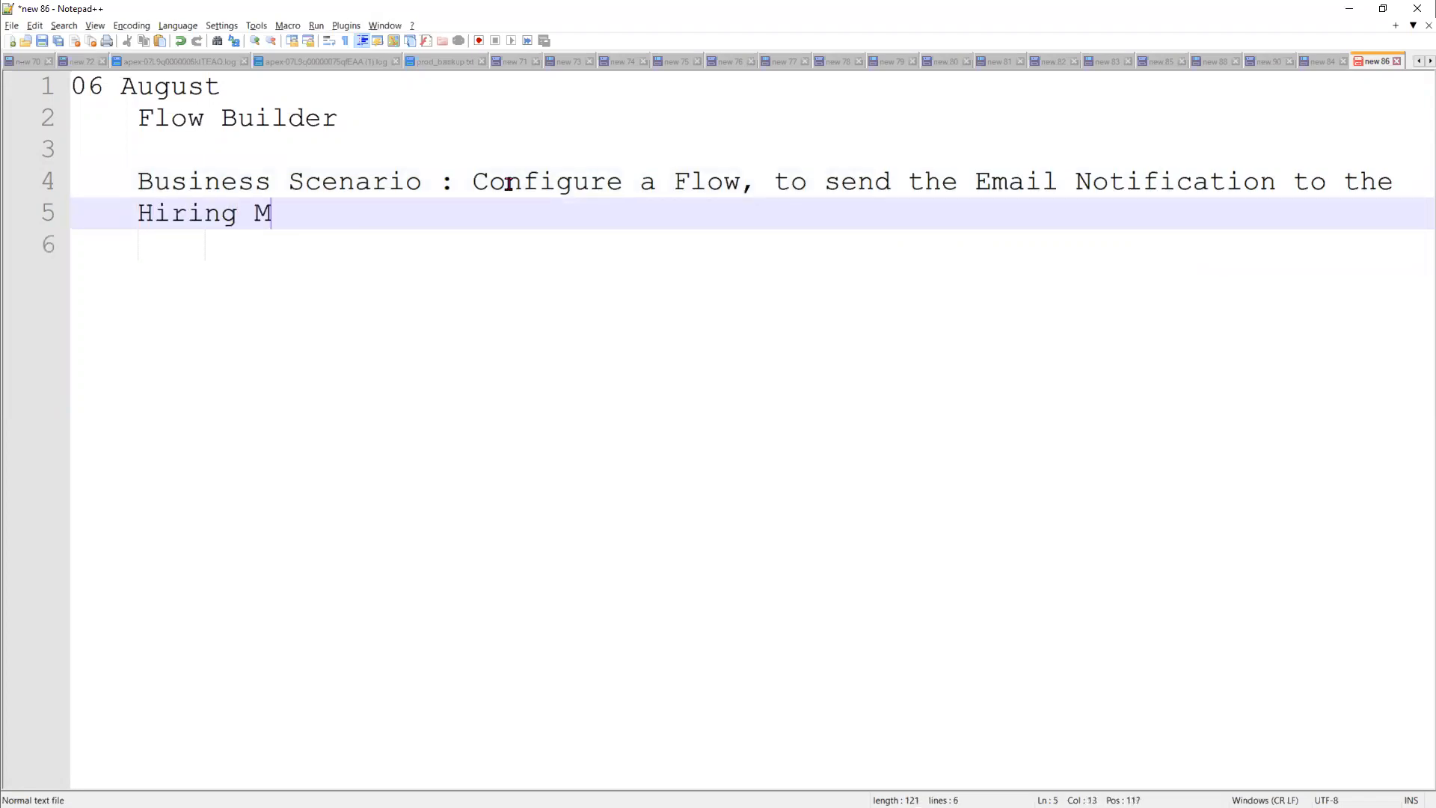
{"action": "type", "text": "anager up"}
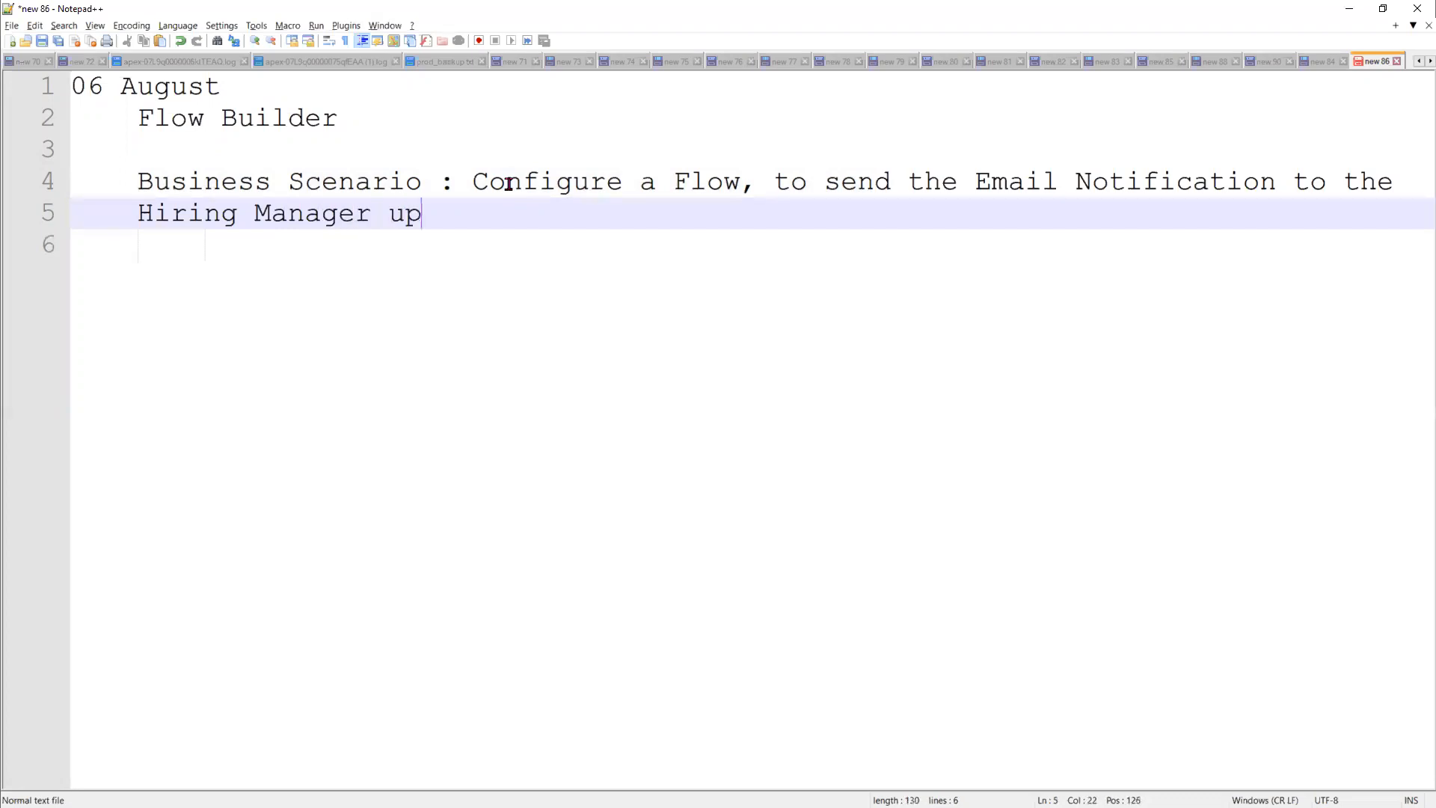
{"action": "type", "text": "on create"}
{"action": "key", "text": "BackSpace"}
{"action": "type", "text": "ing "}
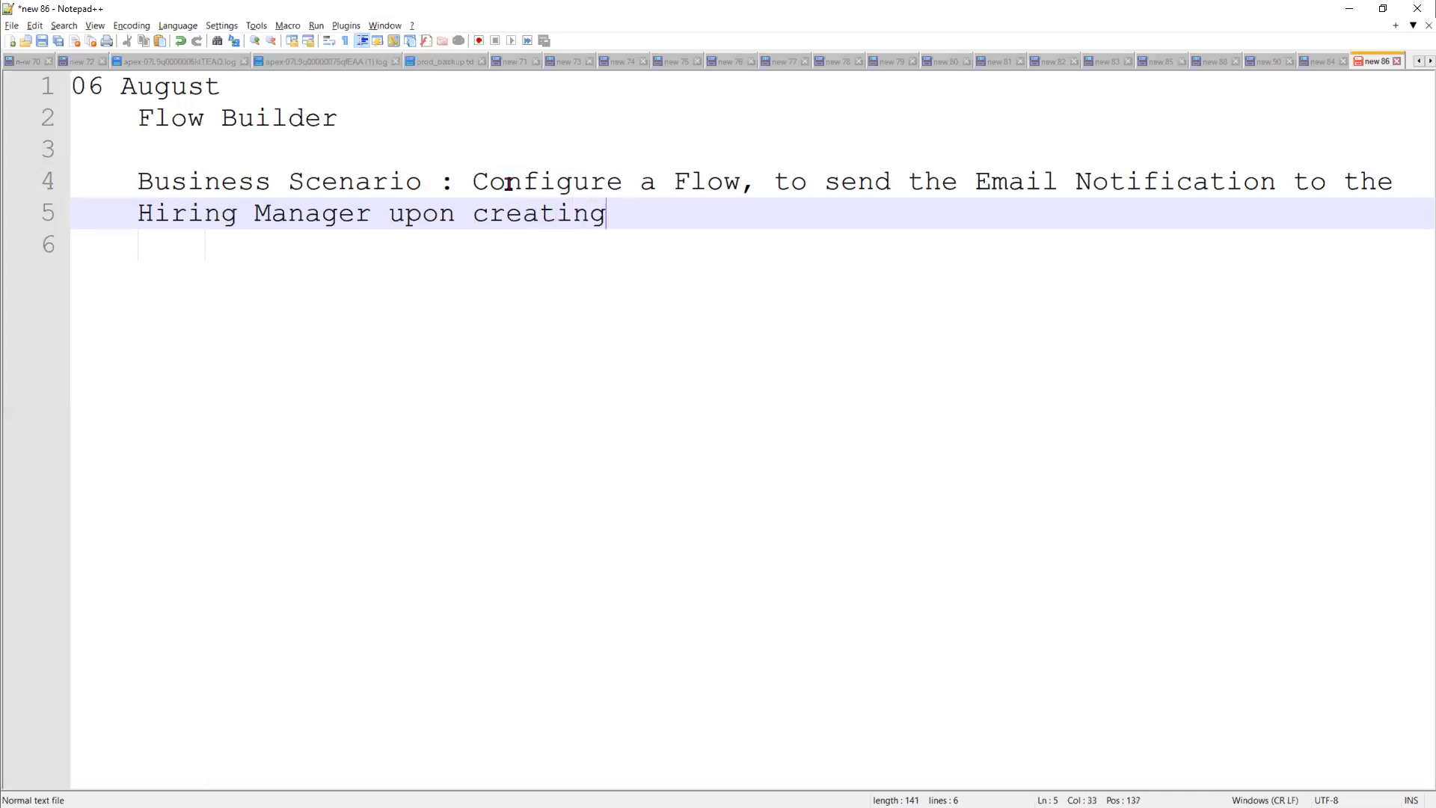
{"action": "type", "text": "a new Hi"}
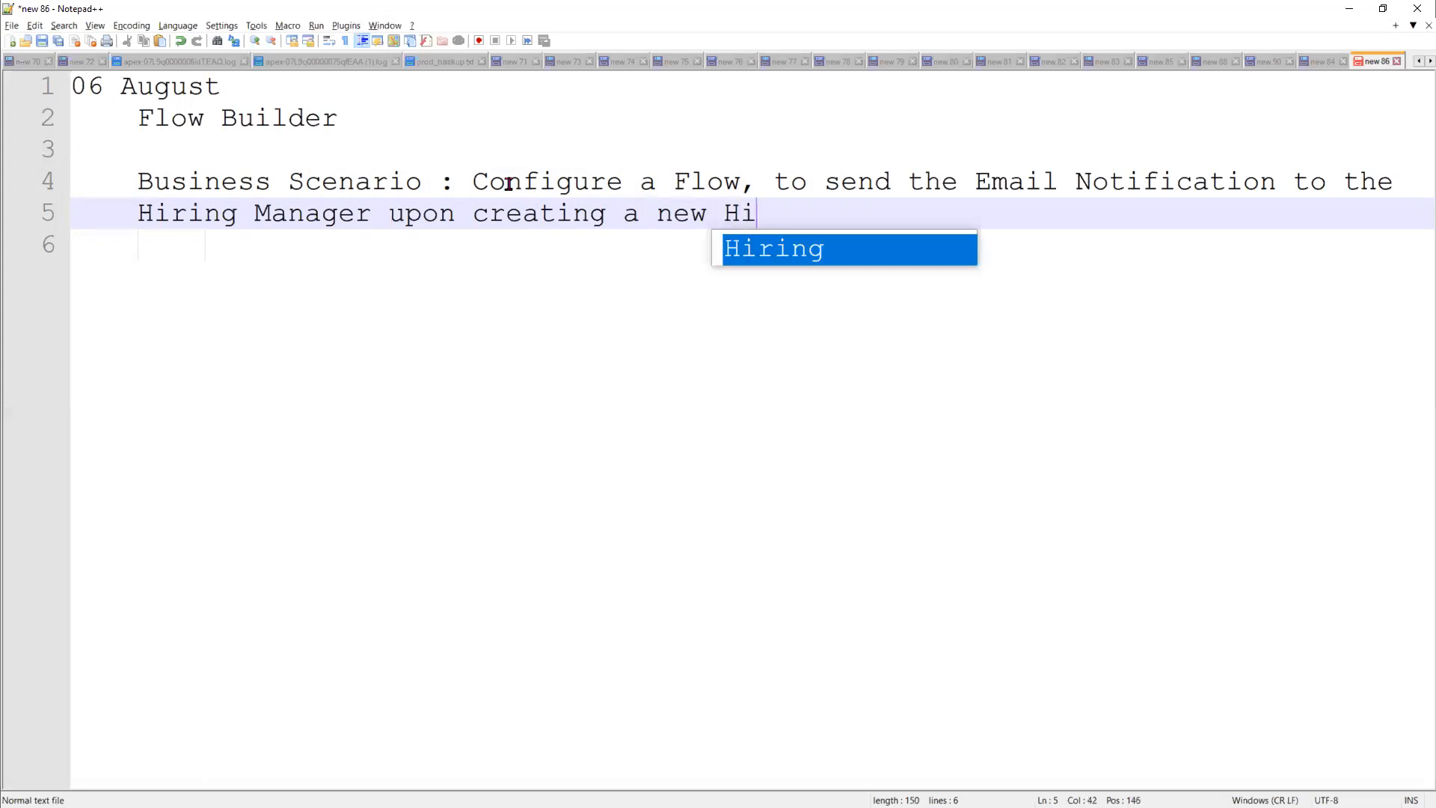
{"action": "type", "text": "rining"}
{"action": "key", "text": "BackSpace"}
{"action": "key", "text": "BackSpace"}
{"action": "key", "text": "BackSpace"}
{"action": "type", "text": "ng Manage"}
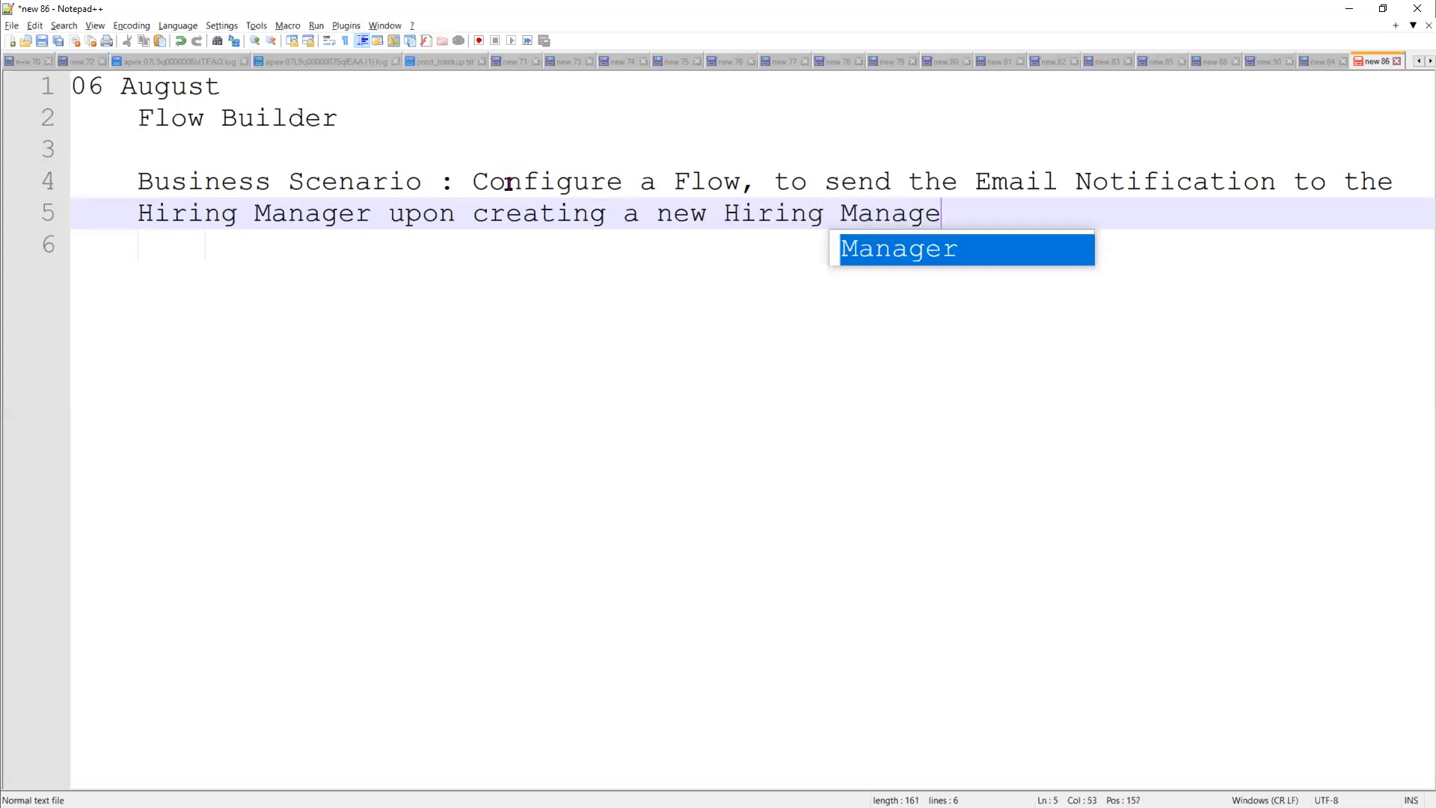
{"action": "type", "text": "r Record"}
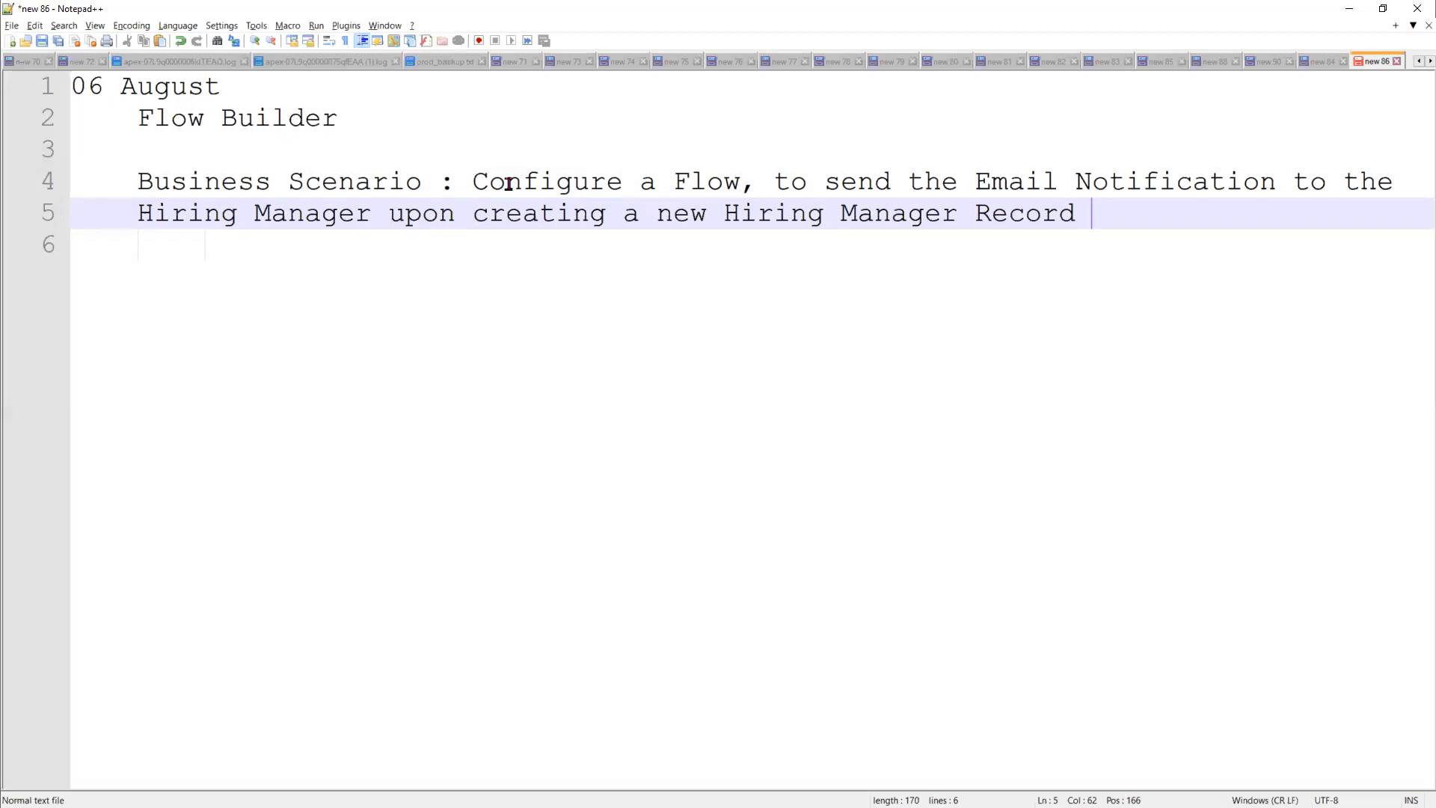
{"action": "key", "text": "Left"}
{"action": "type", "text": "."}
{"action": "key", "text": "Return"}
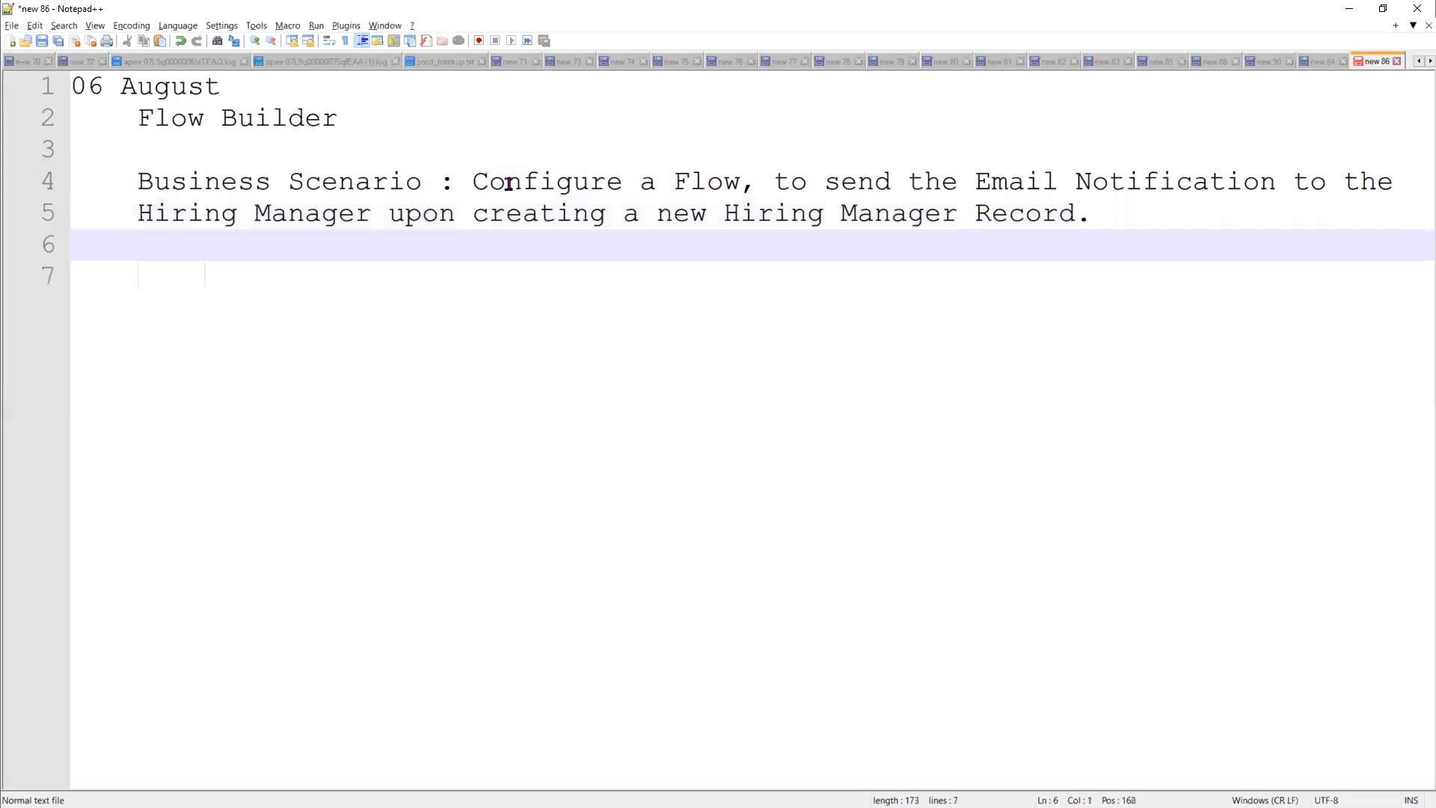
{"action": "key", "text": "Return"}
{"action": "type", "text": "Ste"}
{"action": "type", "text": "1"}
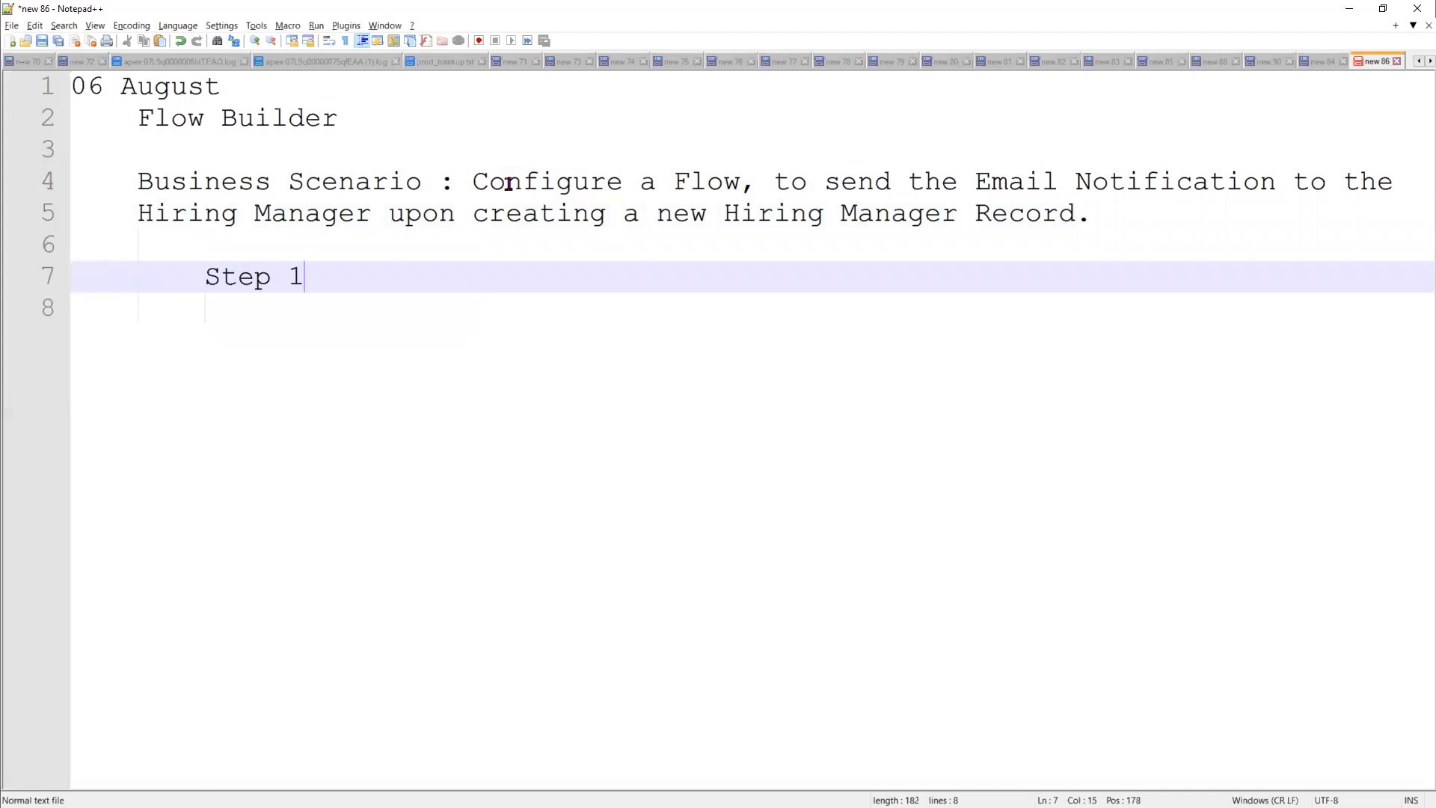
{"action": "type", "text": ":"}
{"action": "key", "text": "BackSpace"}
{"action": "key", "text": "BackSpace"}
{"action": "key", "text": "BackSpace"}
{"action": "key", "text": "BackSpace"}
{"action": "key", "text": "BackSpace"}
{"action": "key", "text": "BackSpace"}
{"action": "key", "text": "BackSpace"}
{"action": "key", "text": "BackSpace"}
{"action": "key", "text": "BackSpace"}
Write "High level Requirement : Sneding Email Notification to the" below the business scenario.
{"action": "type", "text": "High l"}
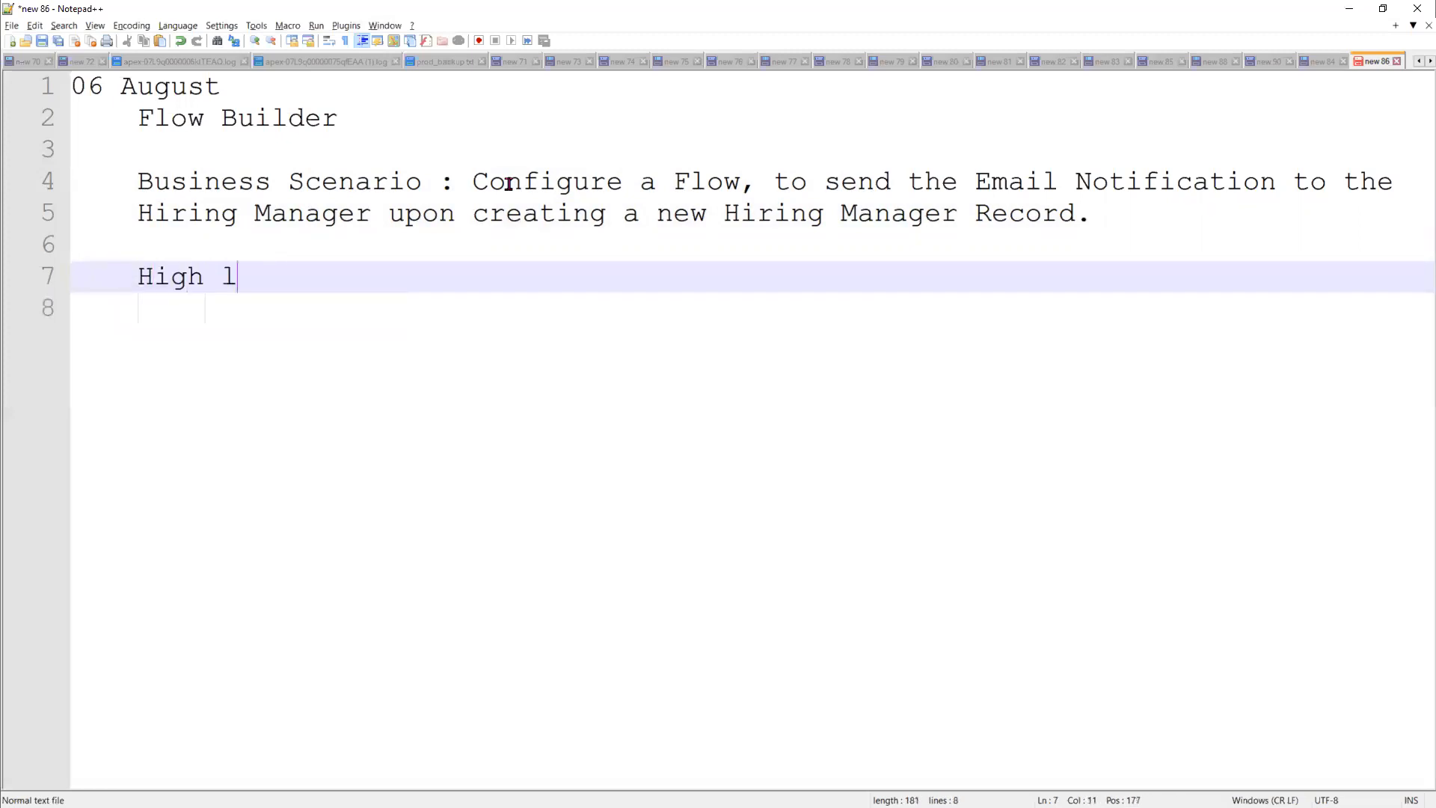
{"action": "type", "text": "evel Req"}
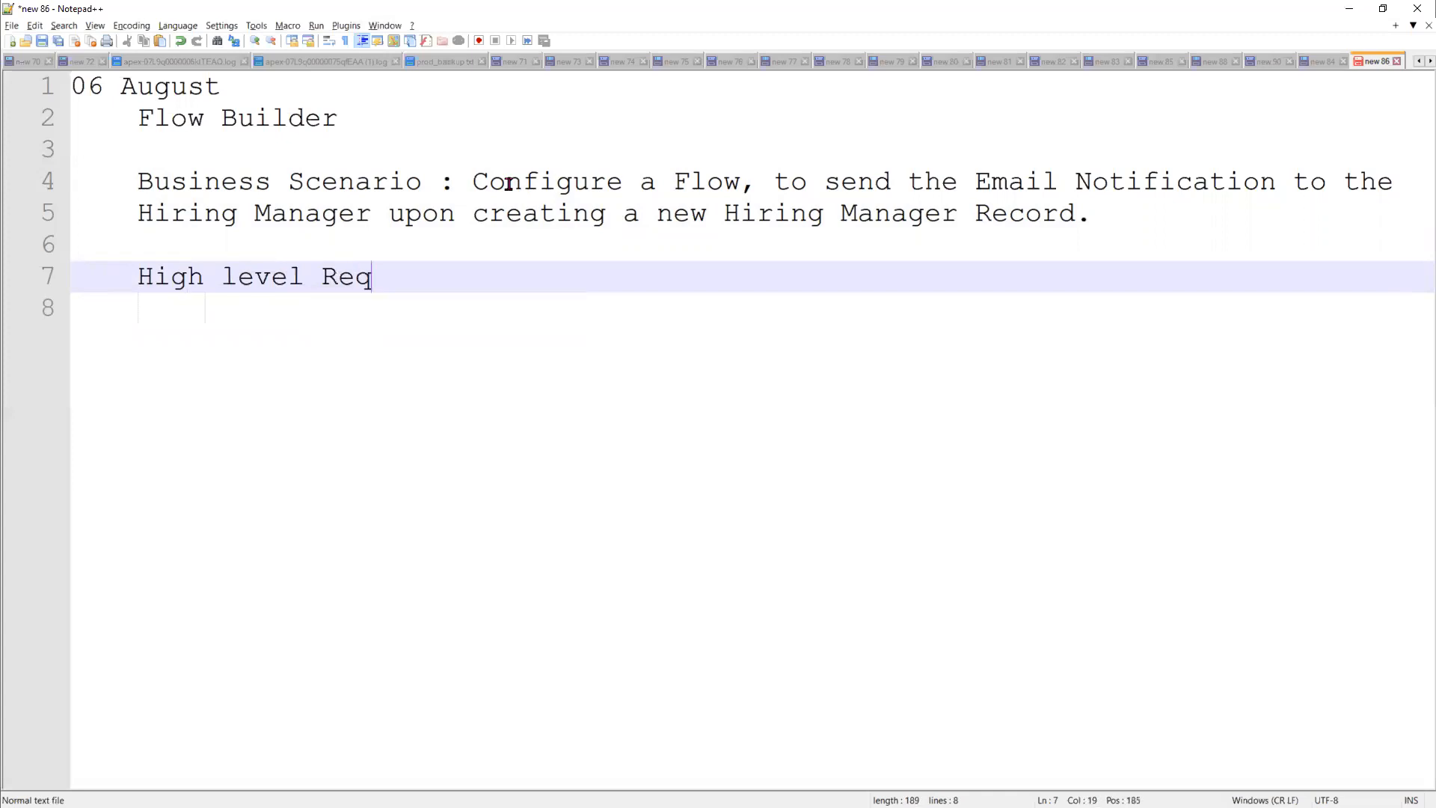
{"action": "type", "text": "uirement :"}
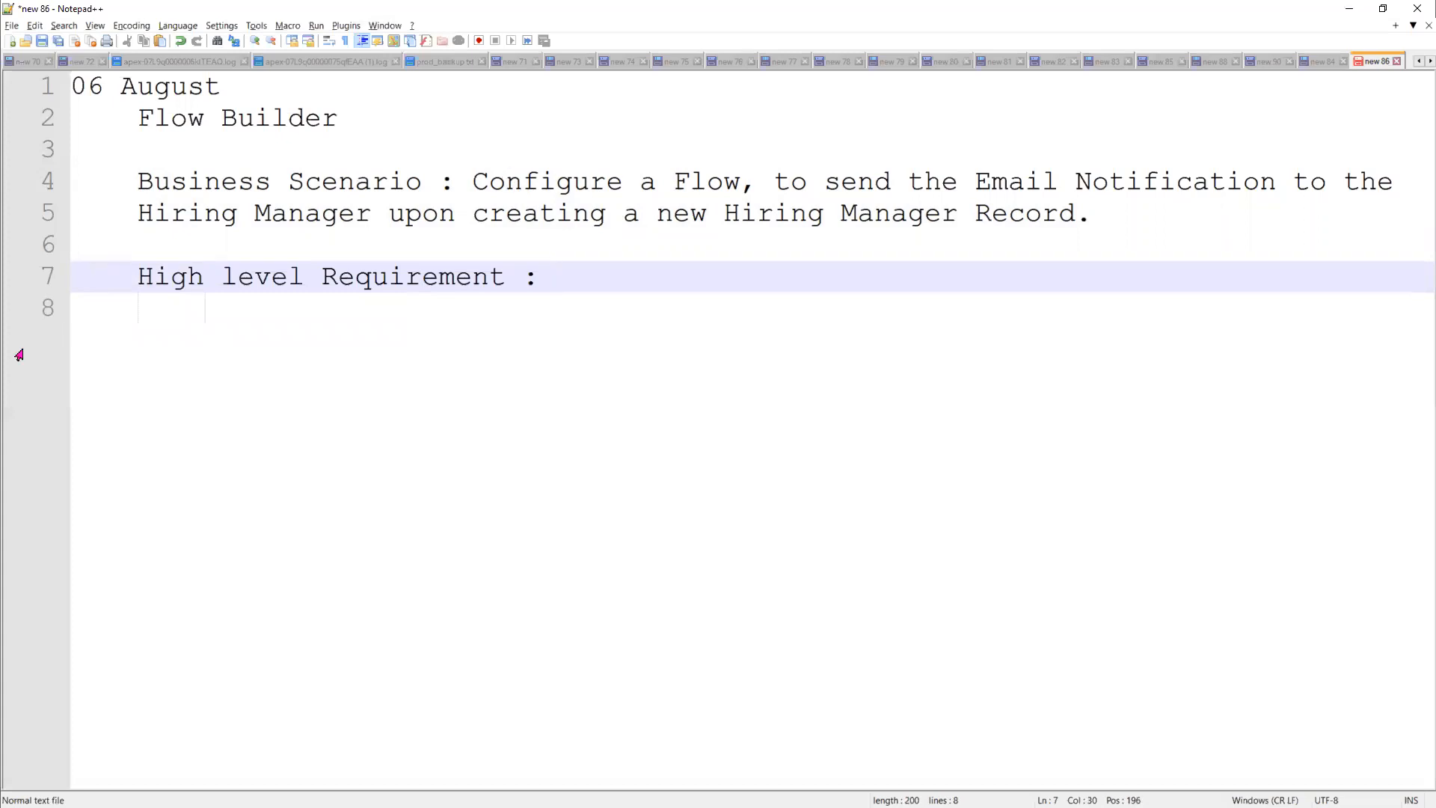
{"action": "type", "text": "Sned"}
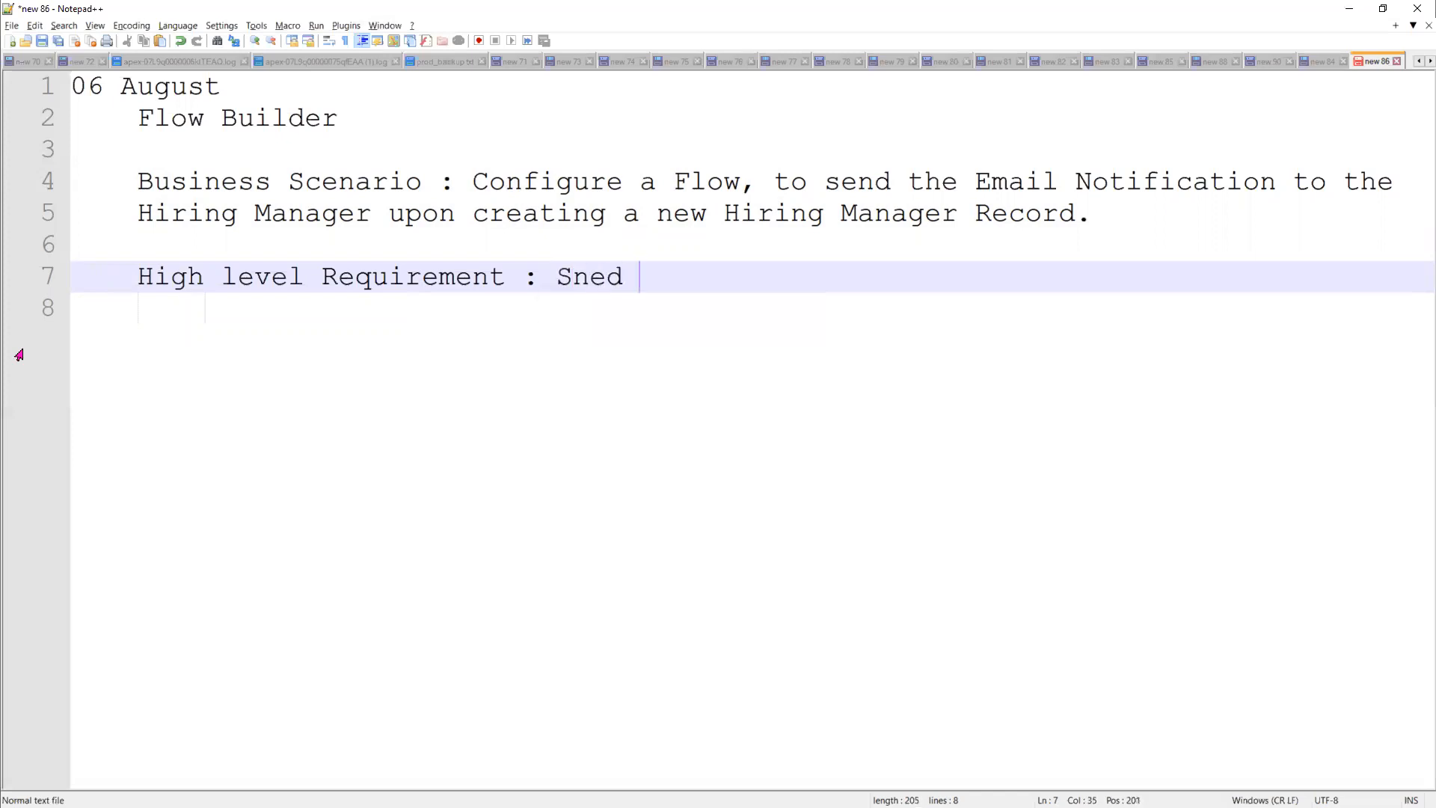
{"action": "key", "text": "BackSpace"}
{"action": "type", "text": "ing Email N"}
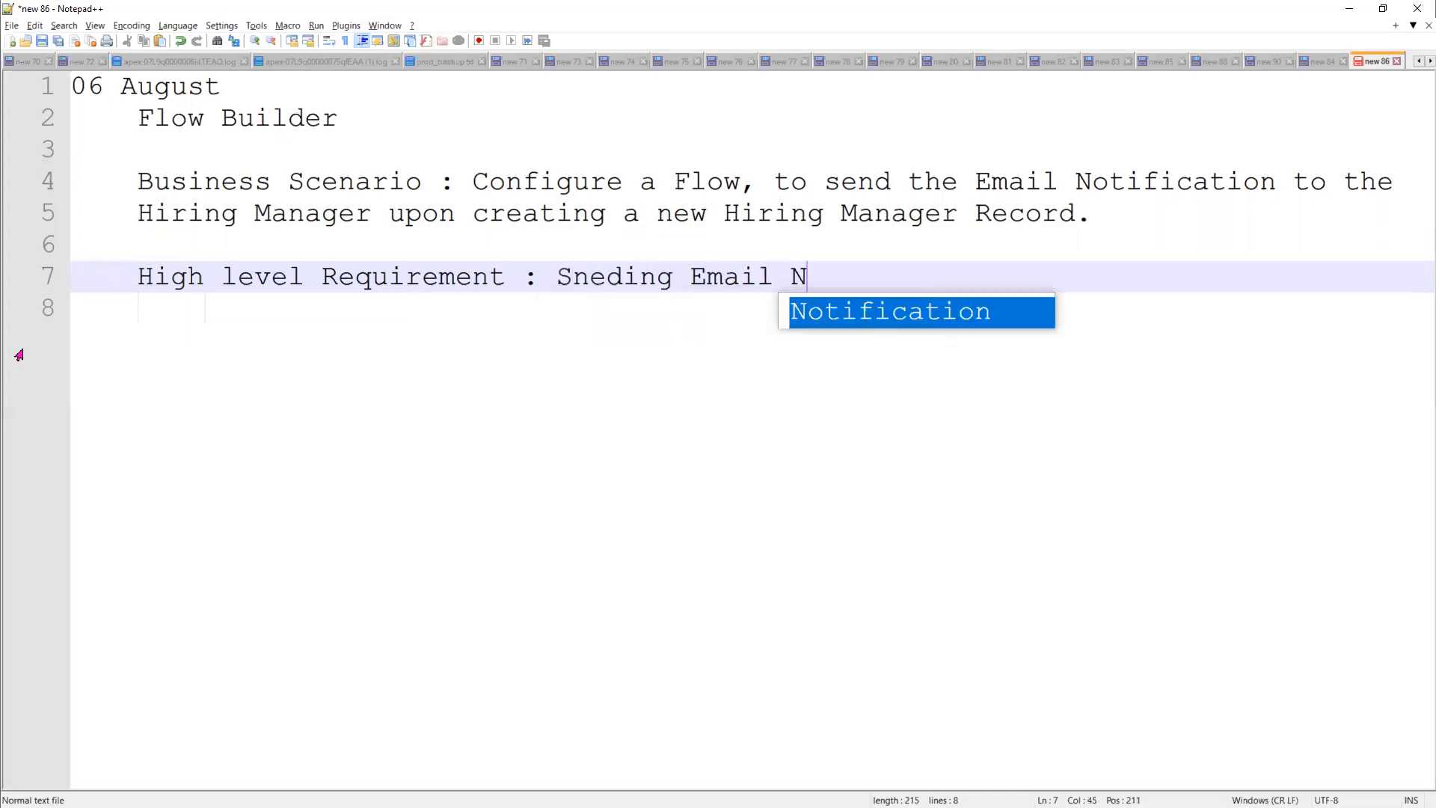
{"action": "type", "text": "otificatio"}
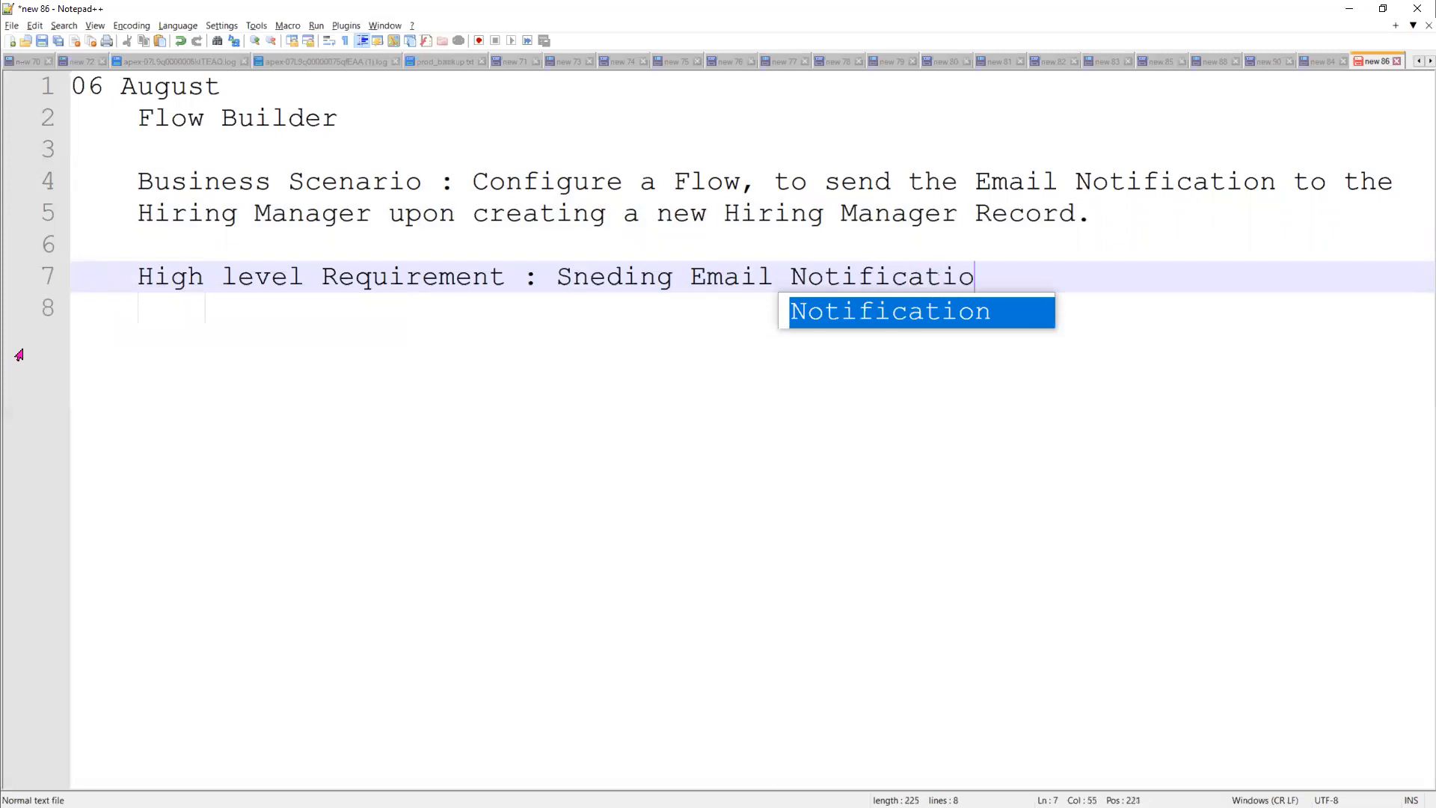
{"action": "type", "text": "n to the "}
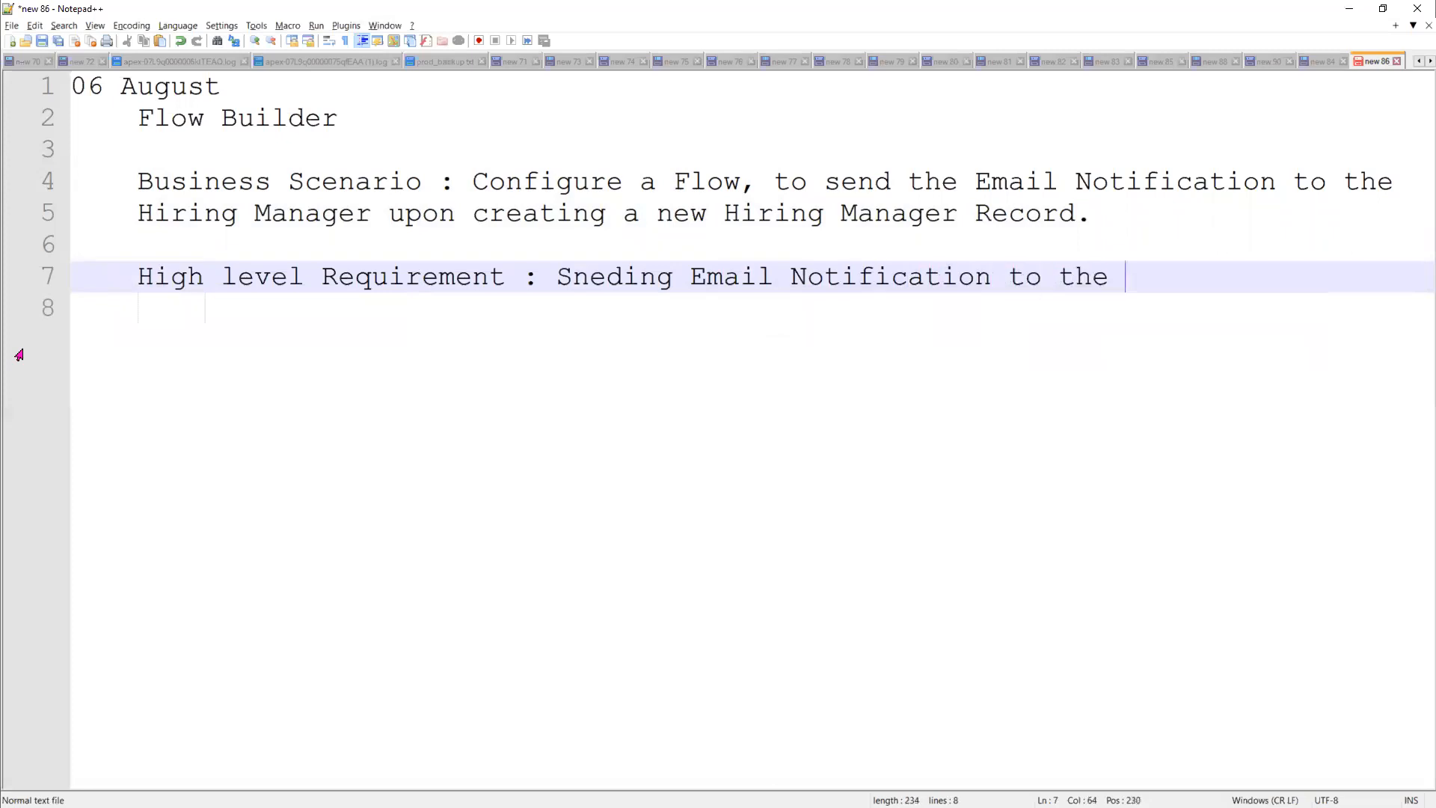
Complete the high level requirement line with "Hiring Manager Email address".
{"action": "type", "text": "Emia"}
{"action": "key", "text": "BackSpace"}
{"action": "key", "text": "BackSpace"}
{"action": "key", "text": "BackSpace"}
{"action": "key", "text": "BackSpace"}
{"action": "type", "text": "Hin"}
{"action": "key", "text": "BackSpace"}
{"action": "type", "text": "ring "}
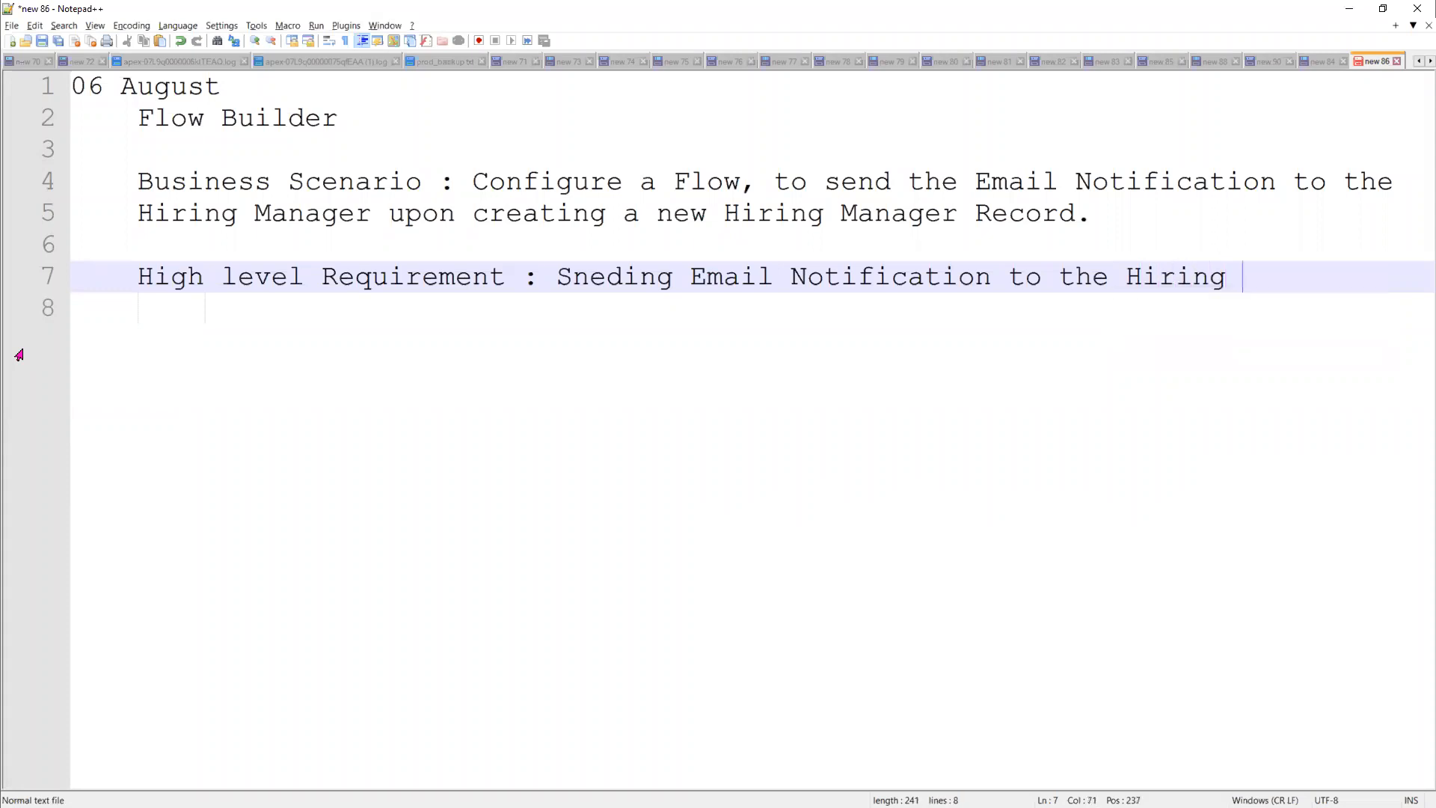
{"action": "type", "text": "Manager Emai"}
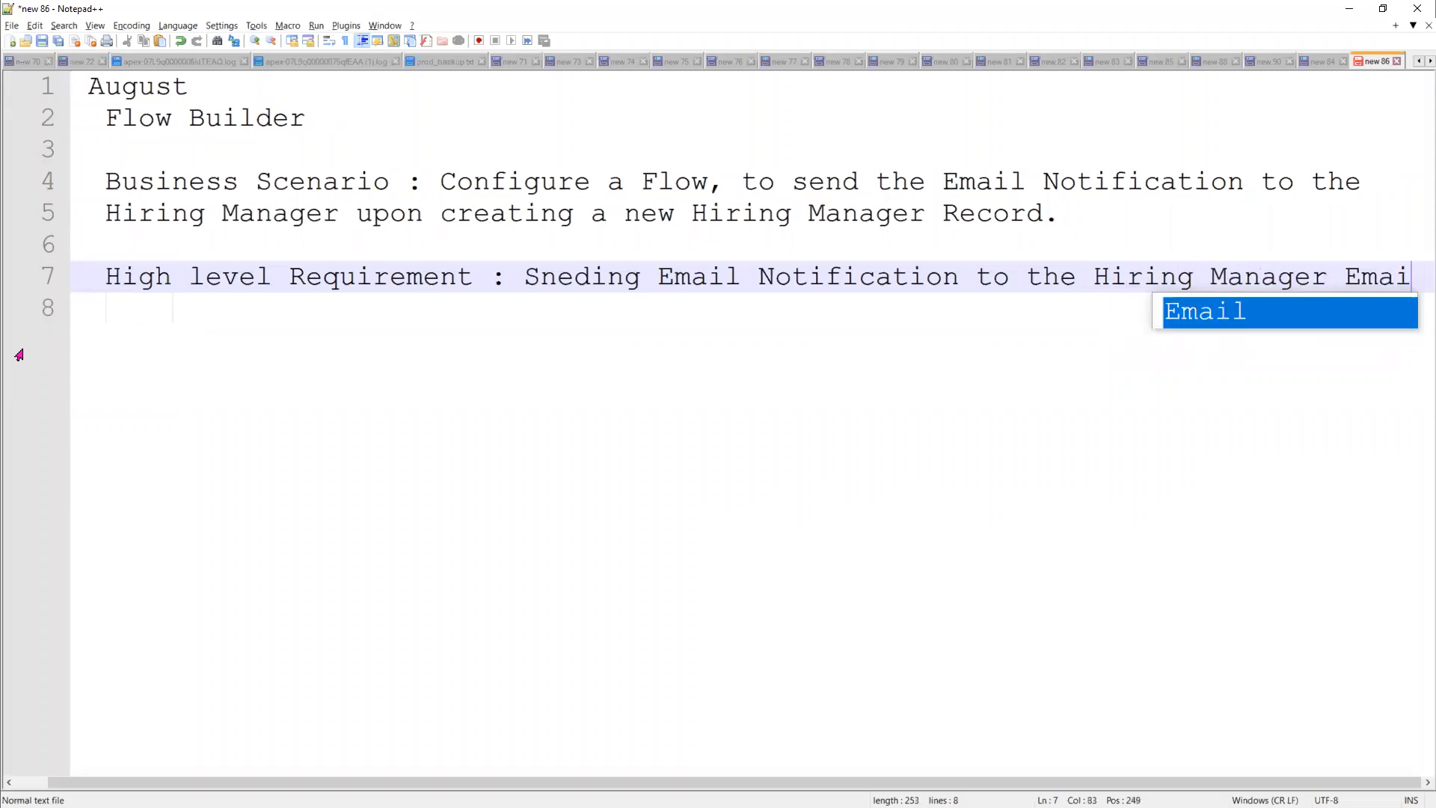
{"action": "type", "text": "l adress"}
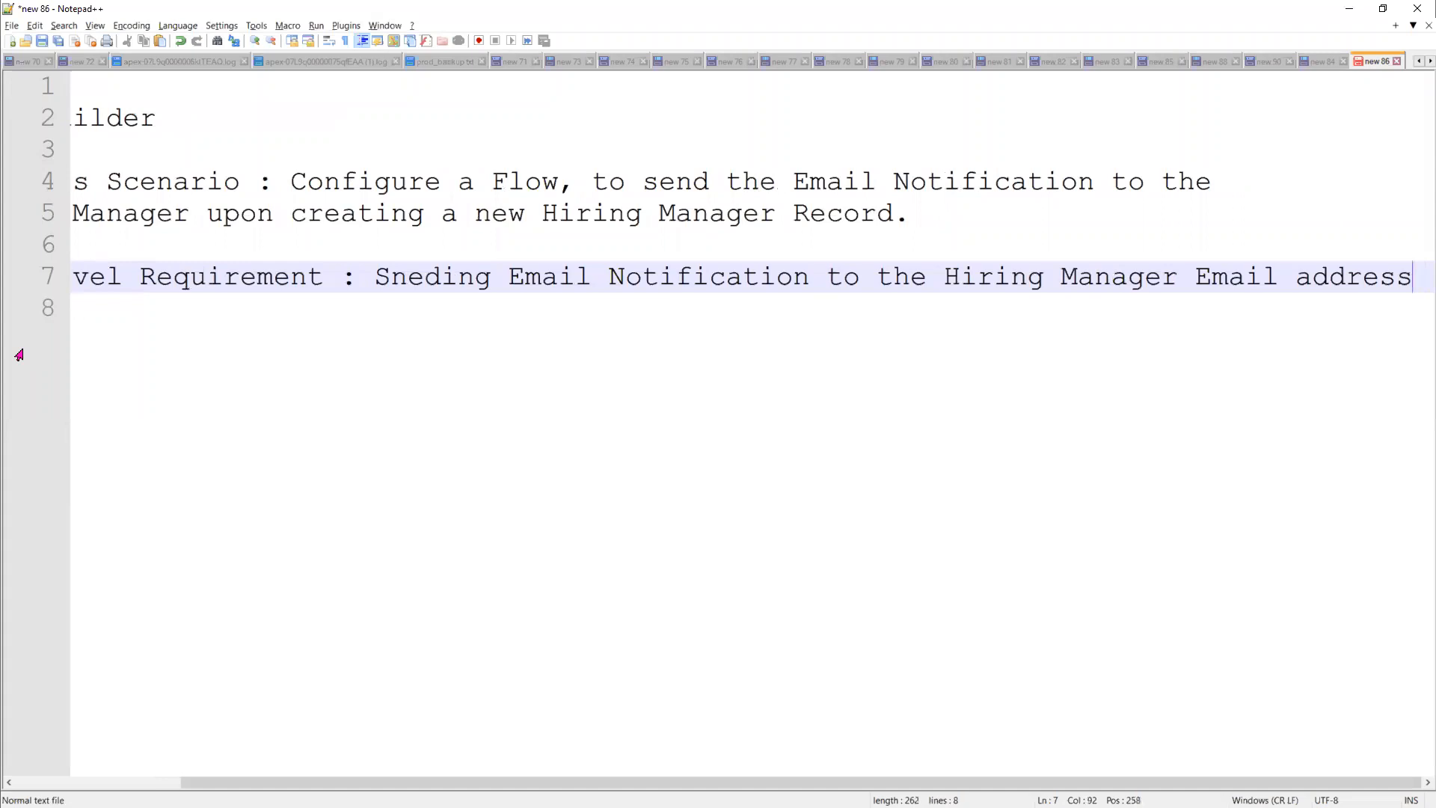
Add the heading "Micro Level Requirement :" after a blank line below the high level requirement, and start a new line under it.
{"action": "key", "text": "Return"}
{"action": "key", "text": "Return"}
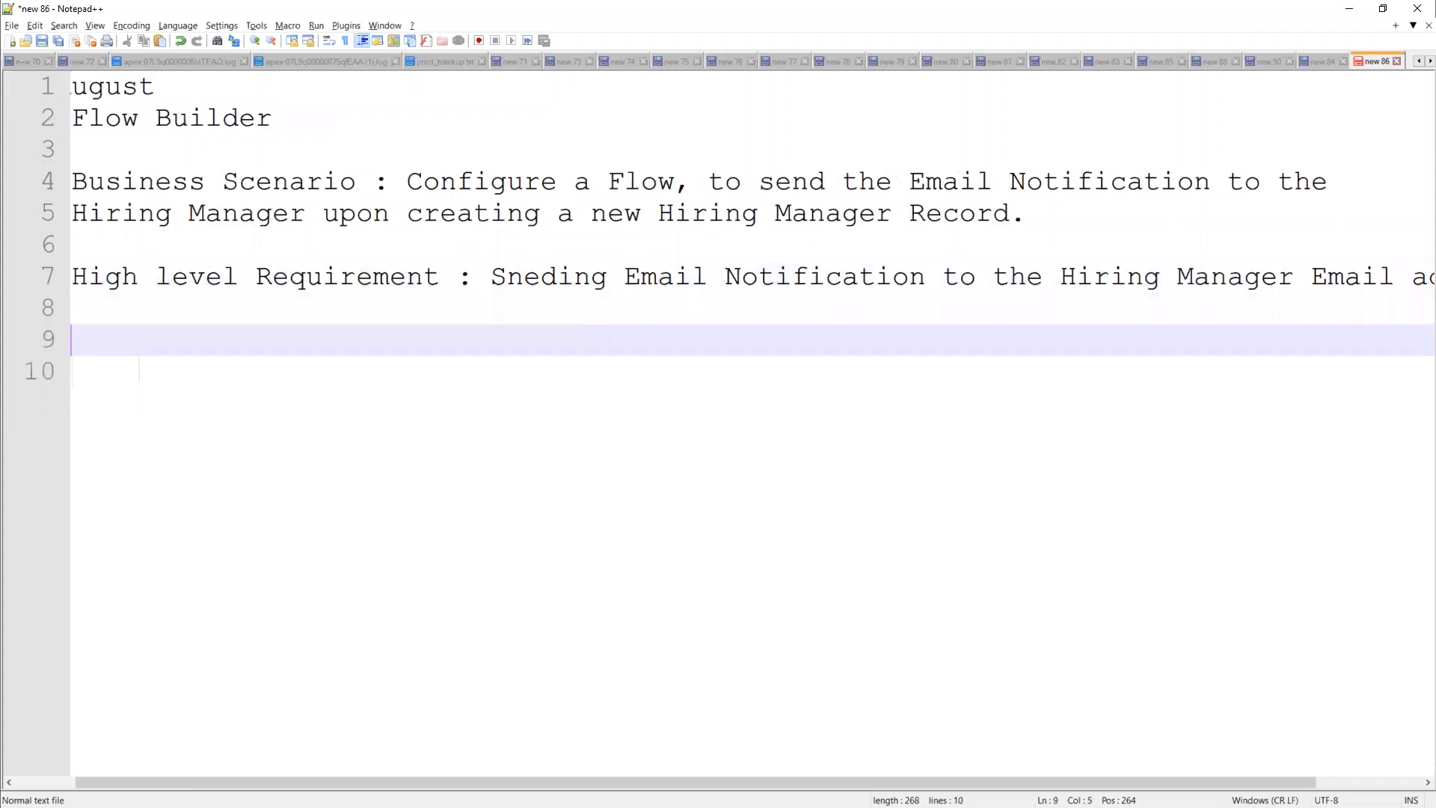
{"action": "left_click", "coordinate": [46, 783]}
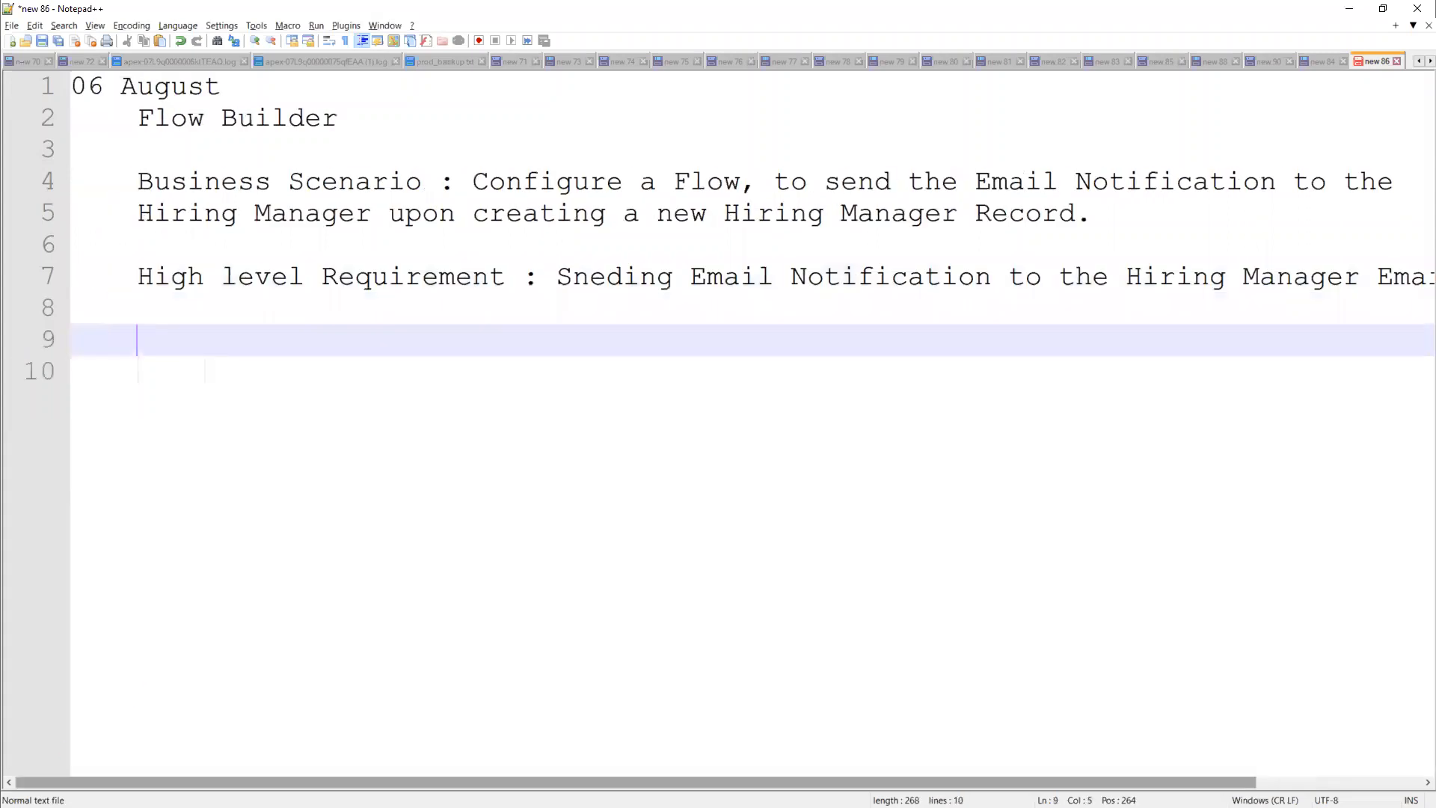
{"action": "type", "text": "Micor"}
{"action": "key", "text": "BackSpace"}
{"action": "key", "text": "BackSpace"}
{"action": "key", "text": "BackSpace"}
{"action": "type", "text": "ro"}
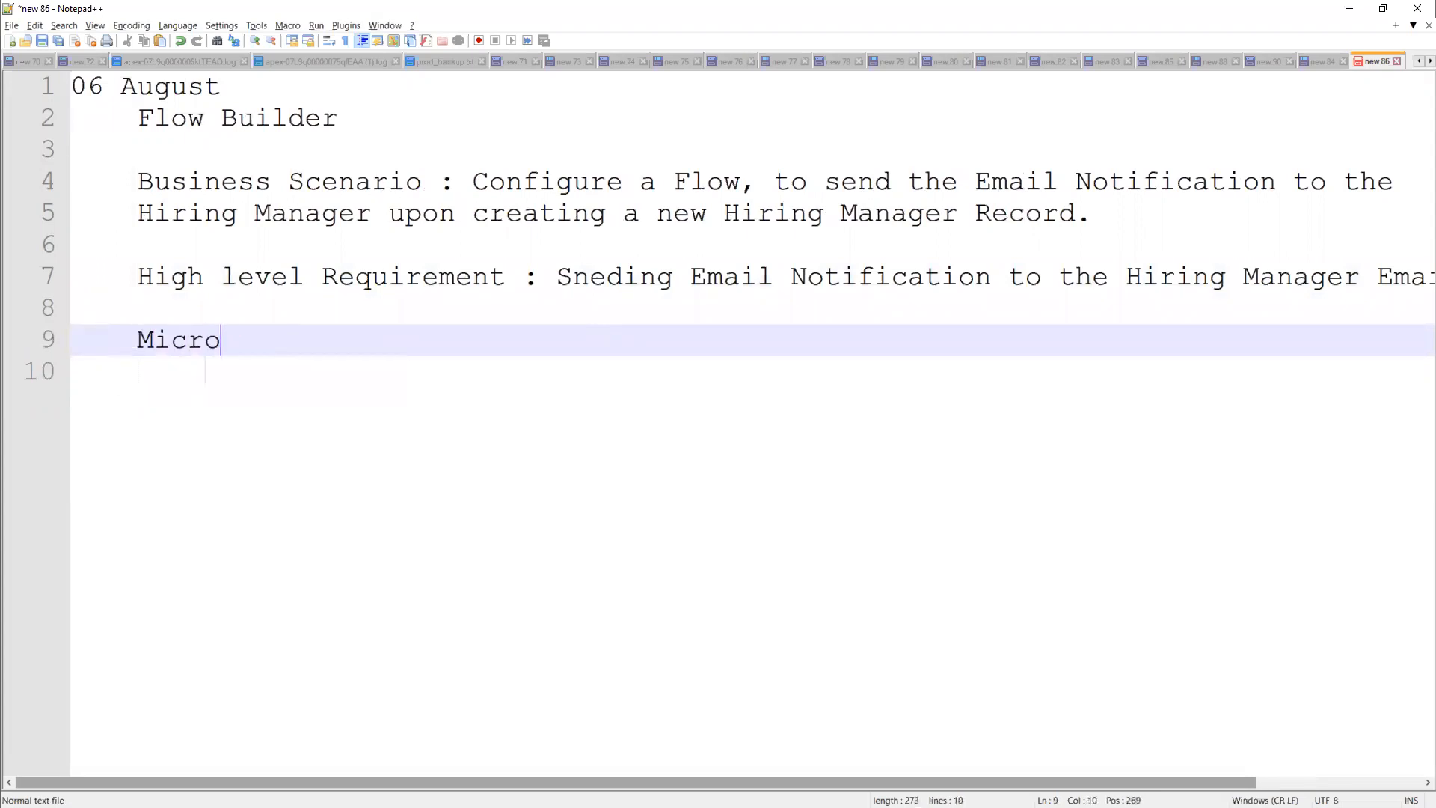
{"action": "type", "text": " Level Re"}
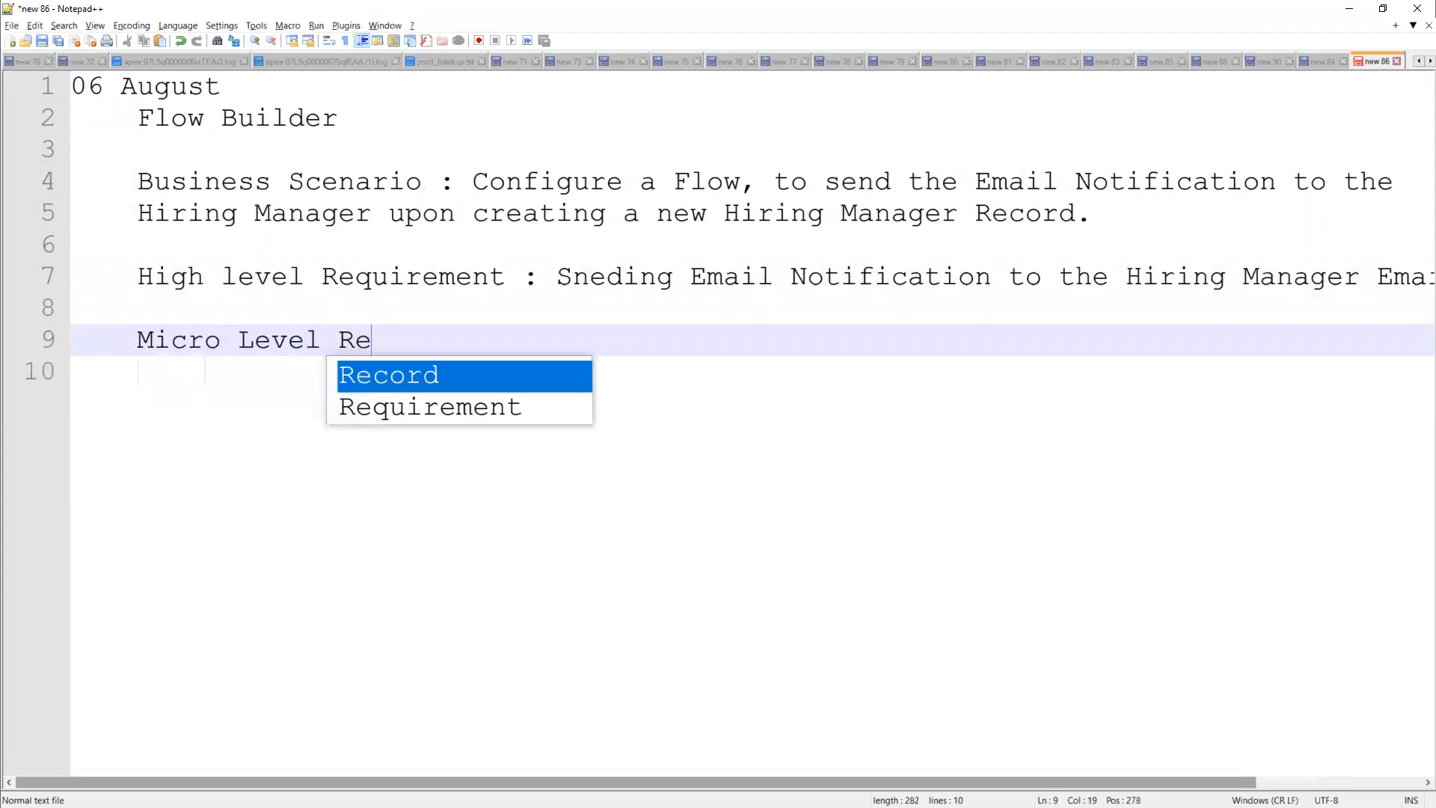
{"action": "type", "text": "quirement :"}
{"action": "key", "text": "Return"}
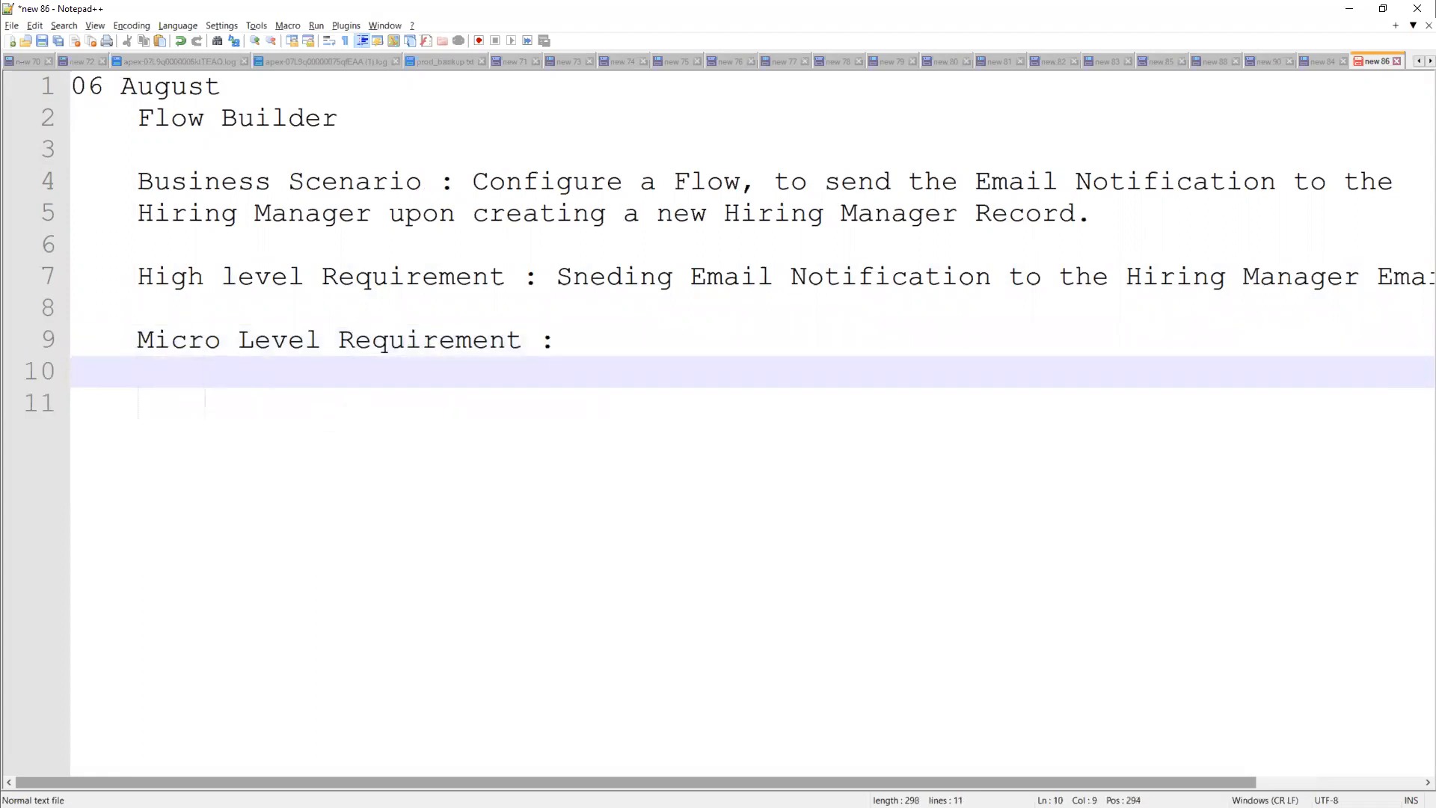
Add the micro level requirement items "1. Object : Hiring Manager" and "2. Email Field : Email Address" on separate lines.
{"action": "type", "text": "1. Object : "}
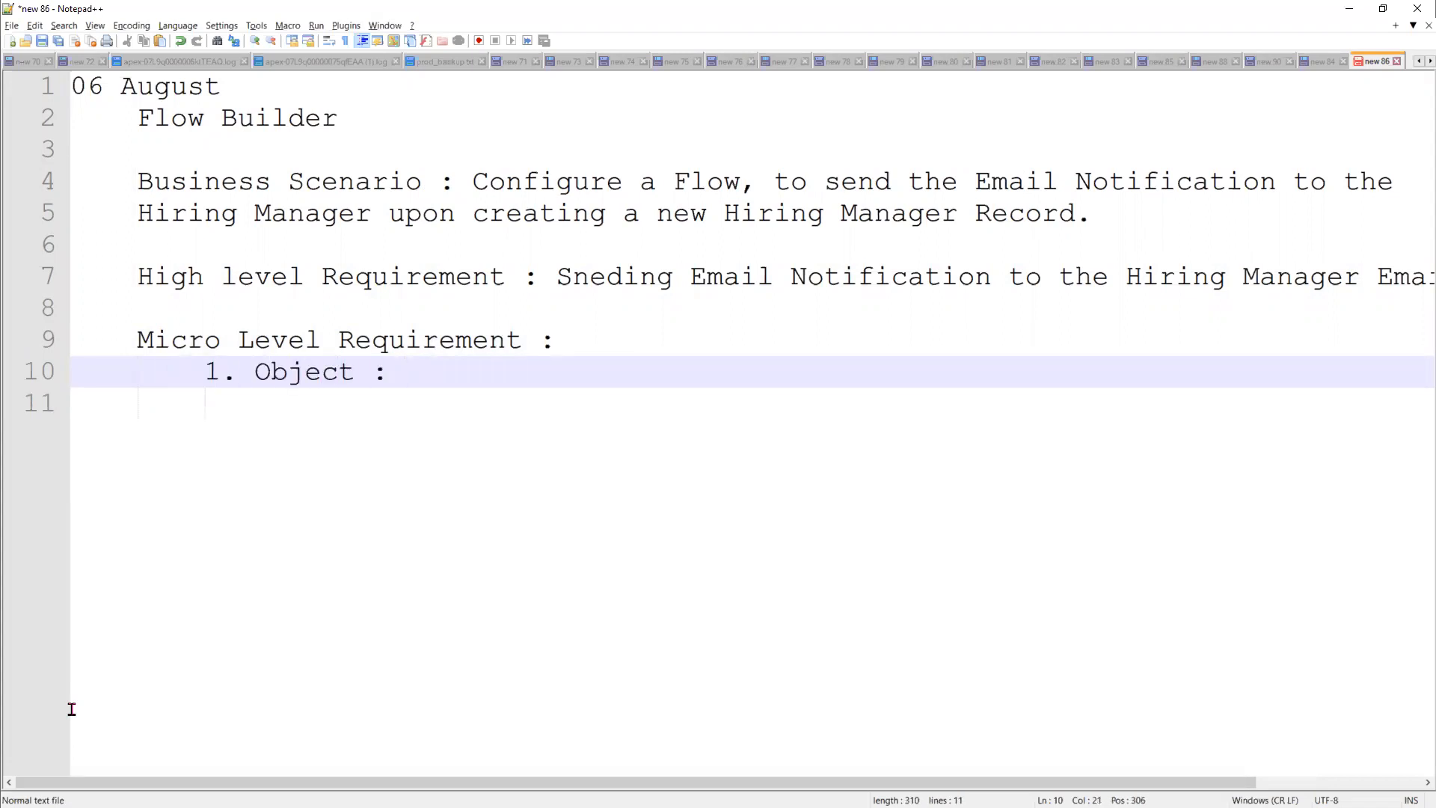
{"action": "type", "text": "Hir"}
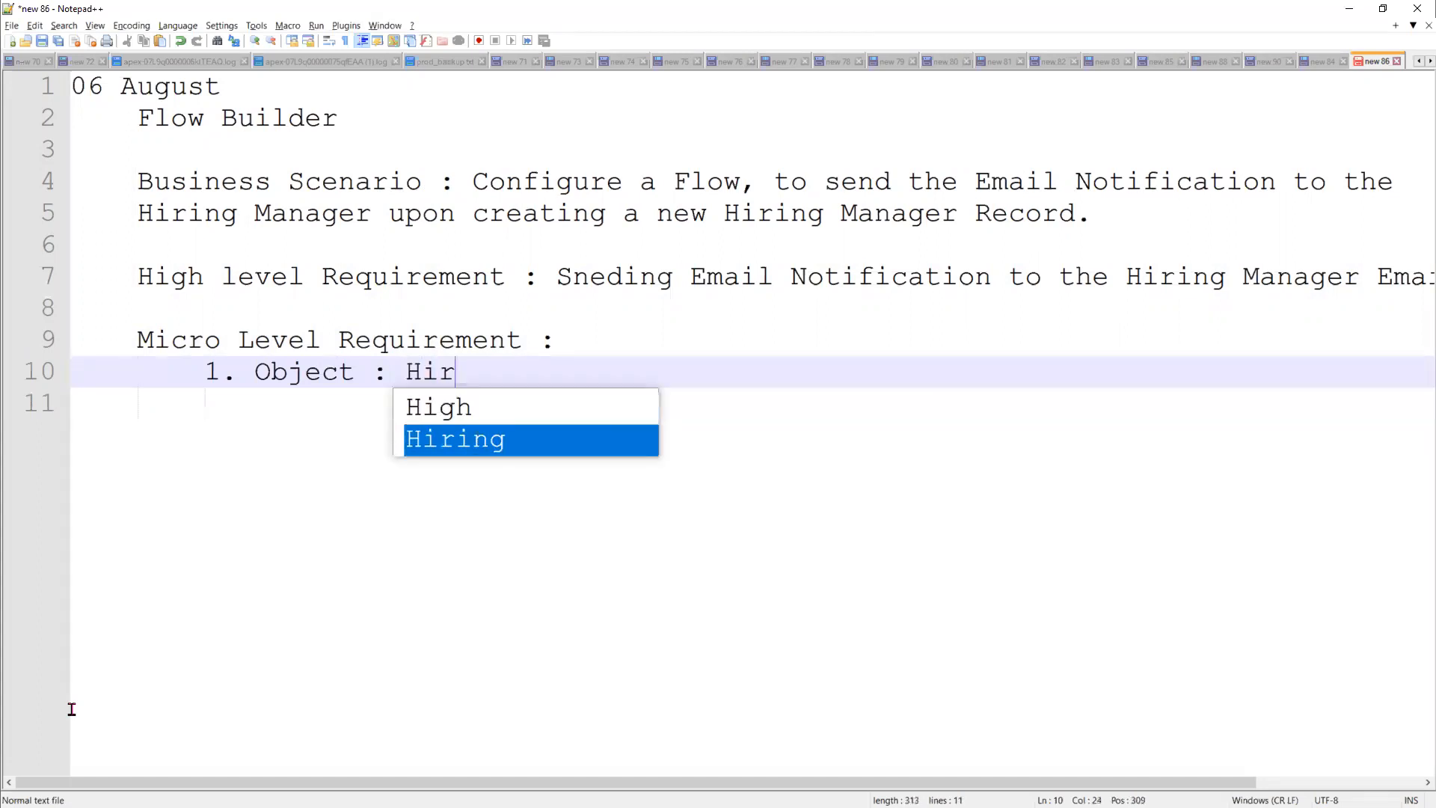
{"action": "type", "text": "ing Manager"}
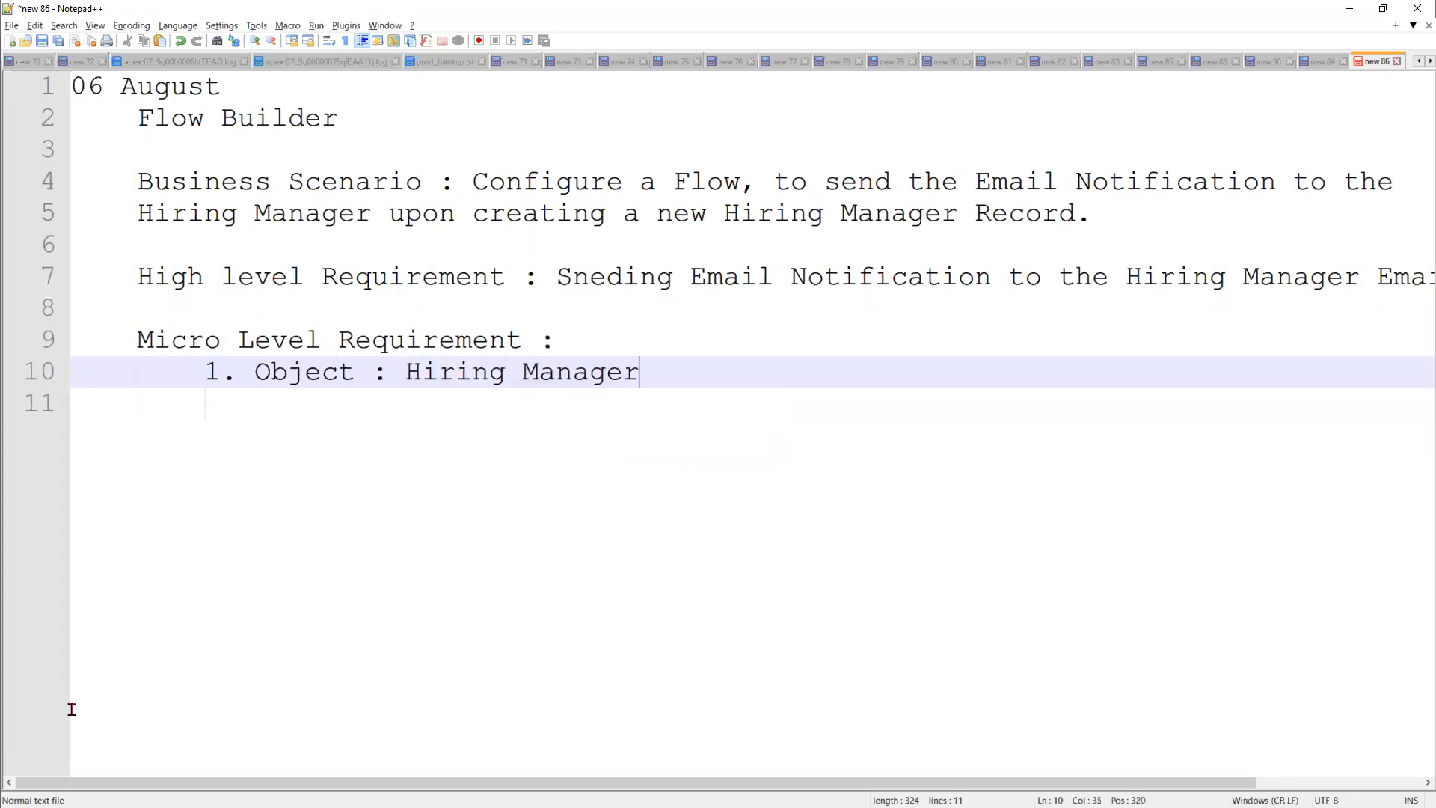
{"action": "key", "text": "Return"}
{"action": "type", "text": "2."}
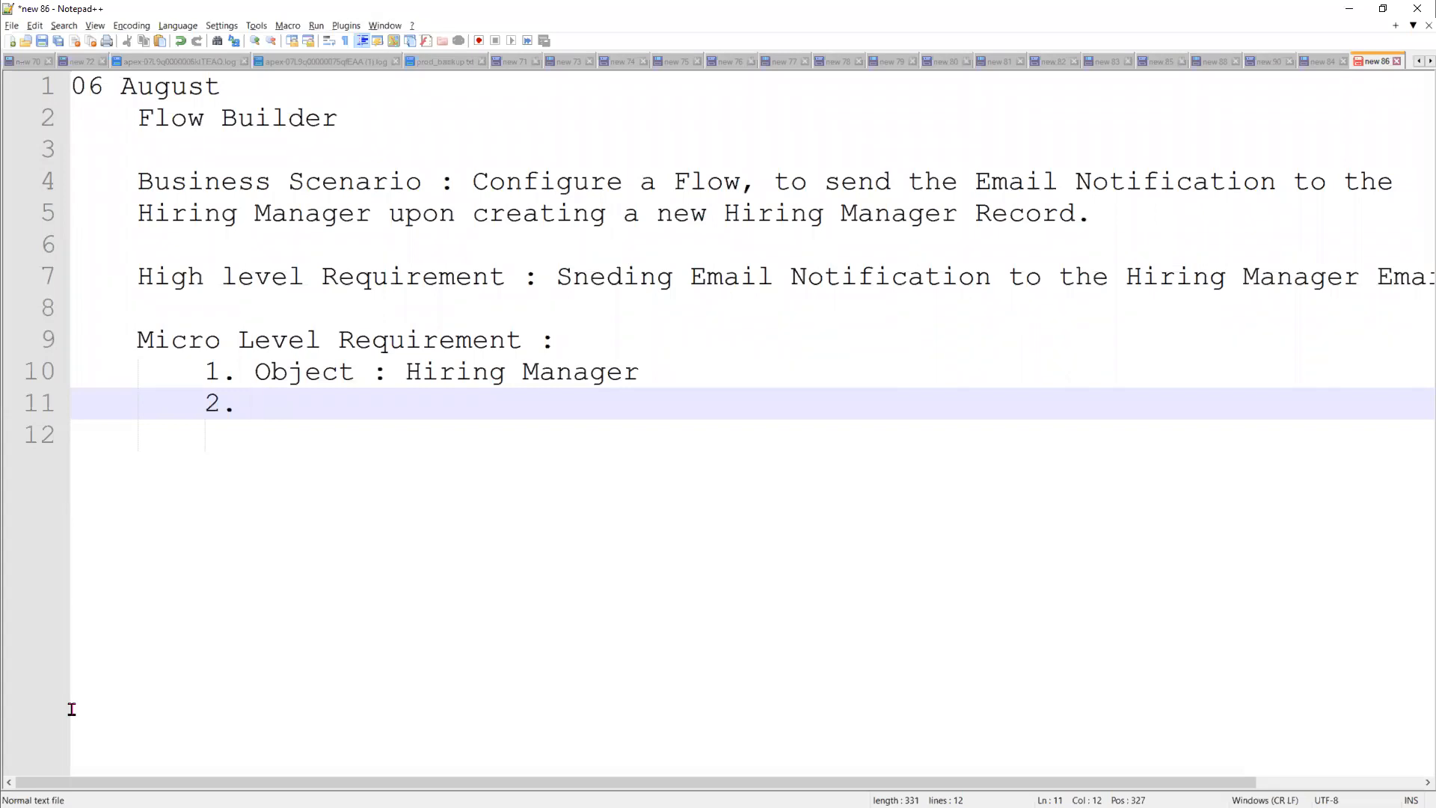
{"action": "type", "text": "Email Field : Email Address"}
{"action": "key", "text": "Return"}
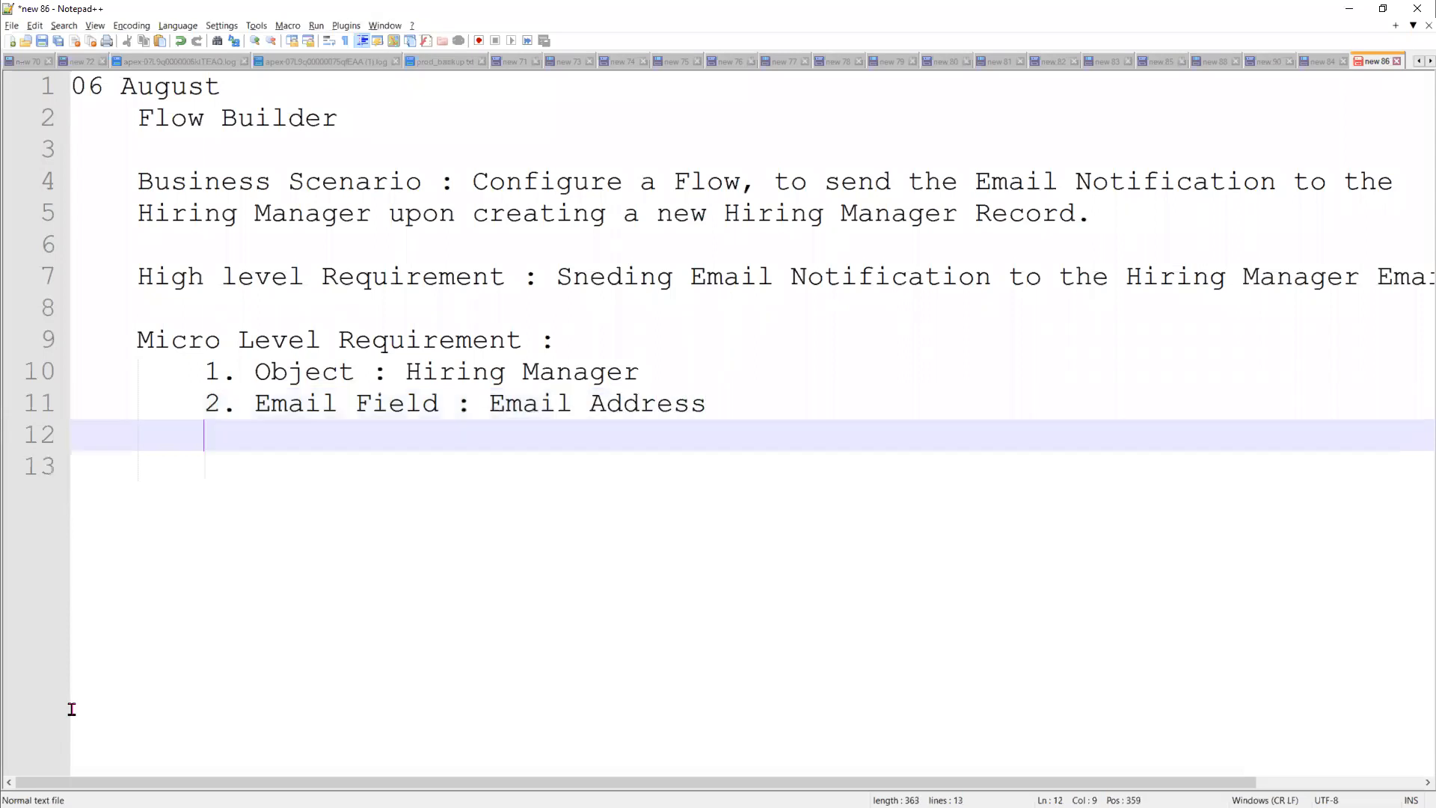
Add "3.Email Template" as the third micro level requirement and start a new line below it.
{"action": "type", "text": "3.Ema"}
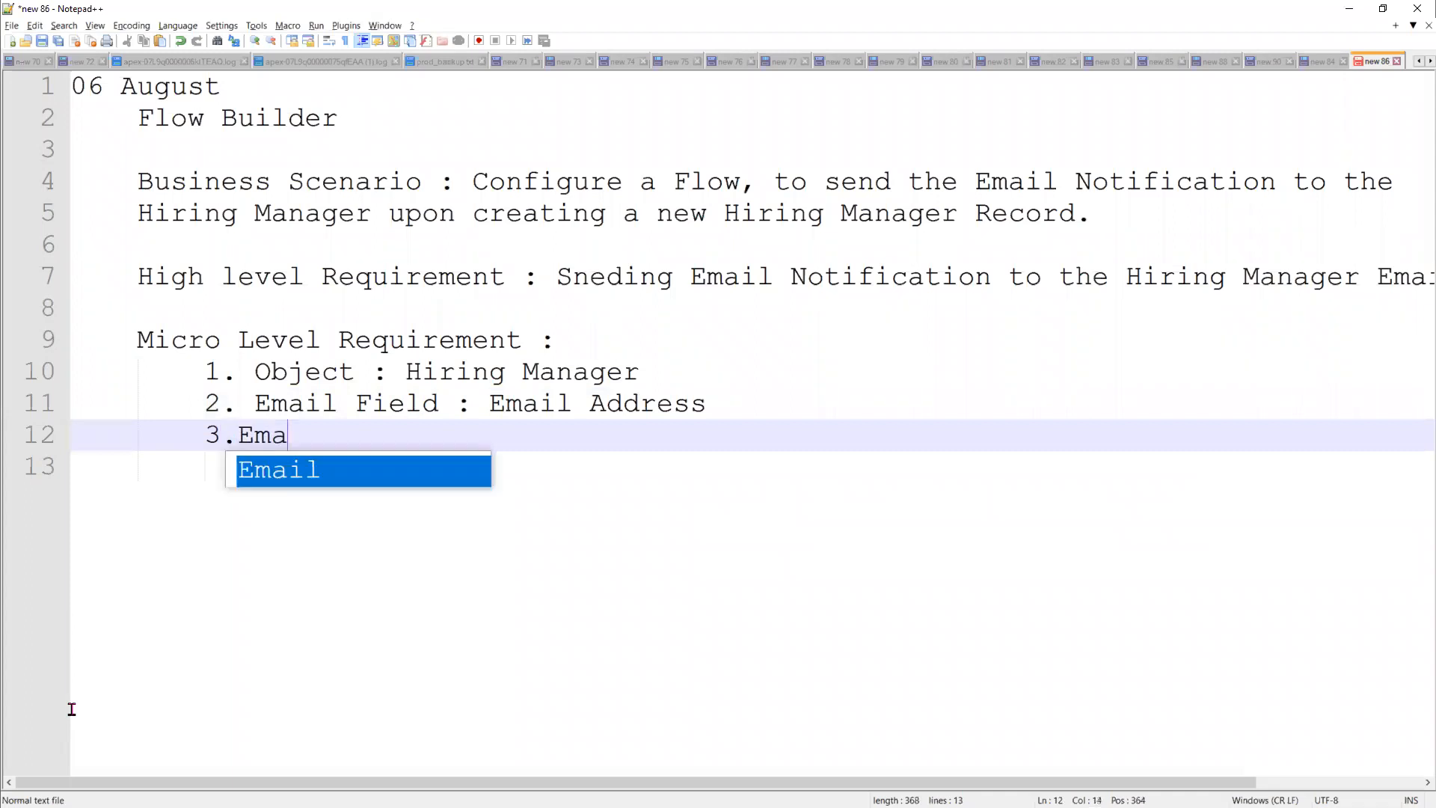
{"action": "type", "text": "il Template"}
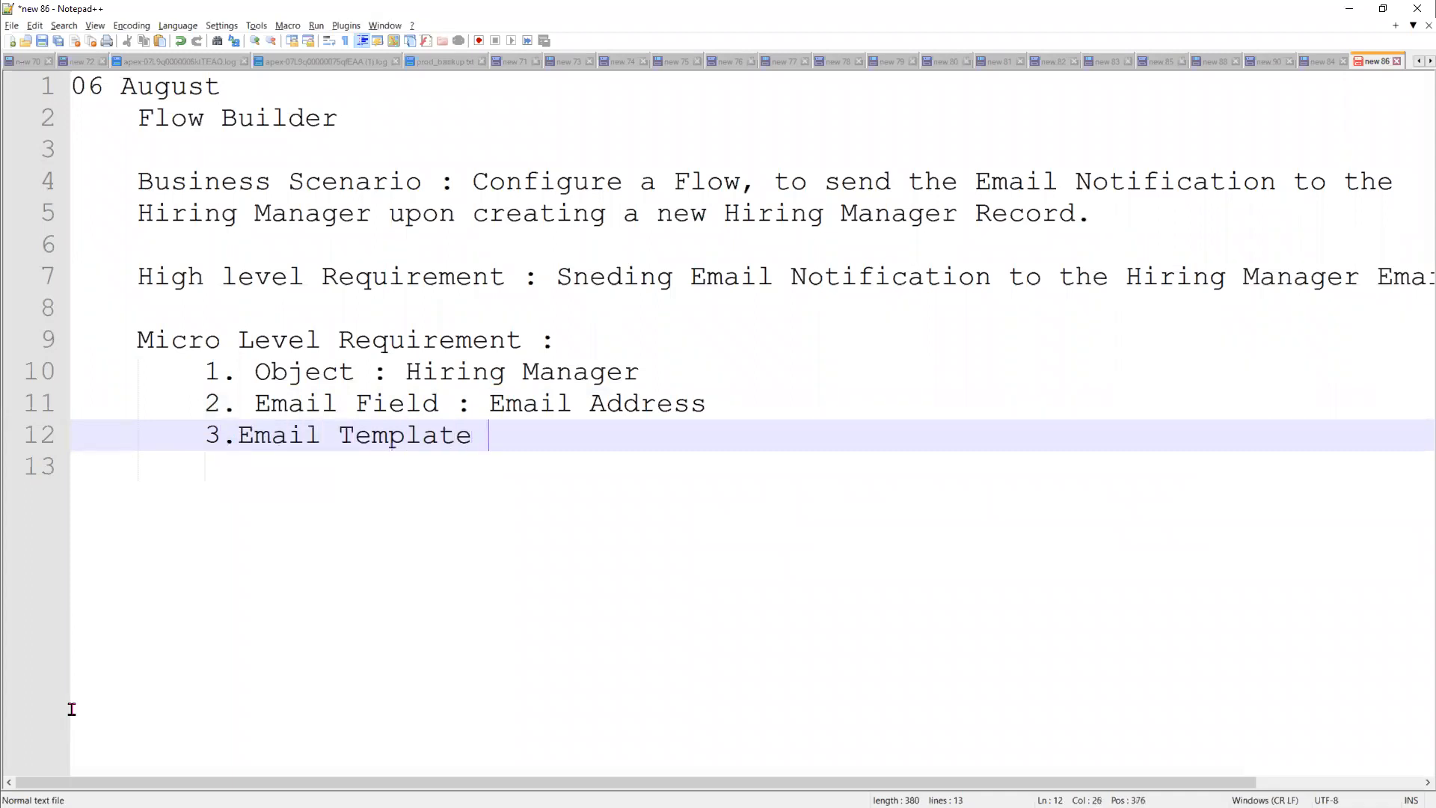
{"action": "key", "text": "Return"}
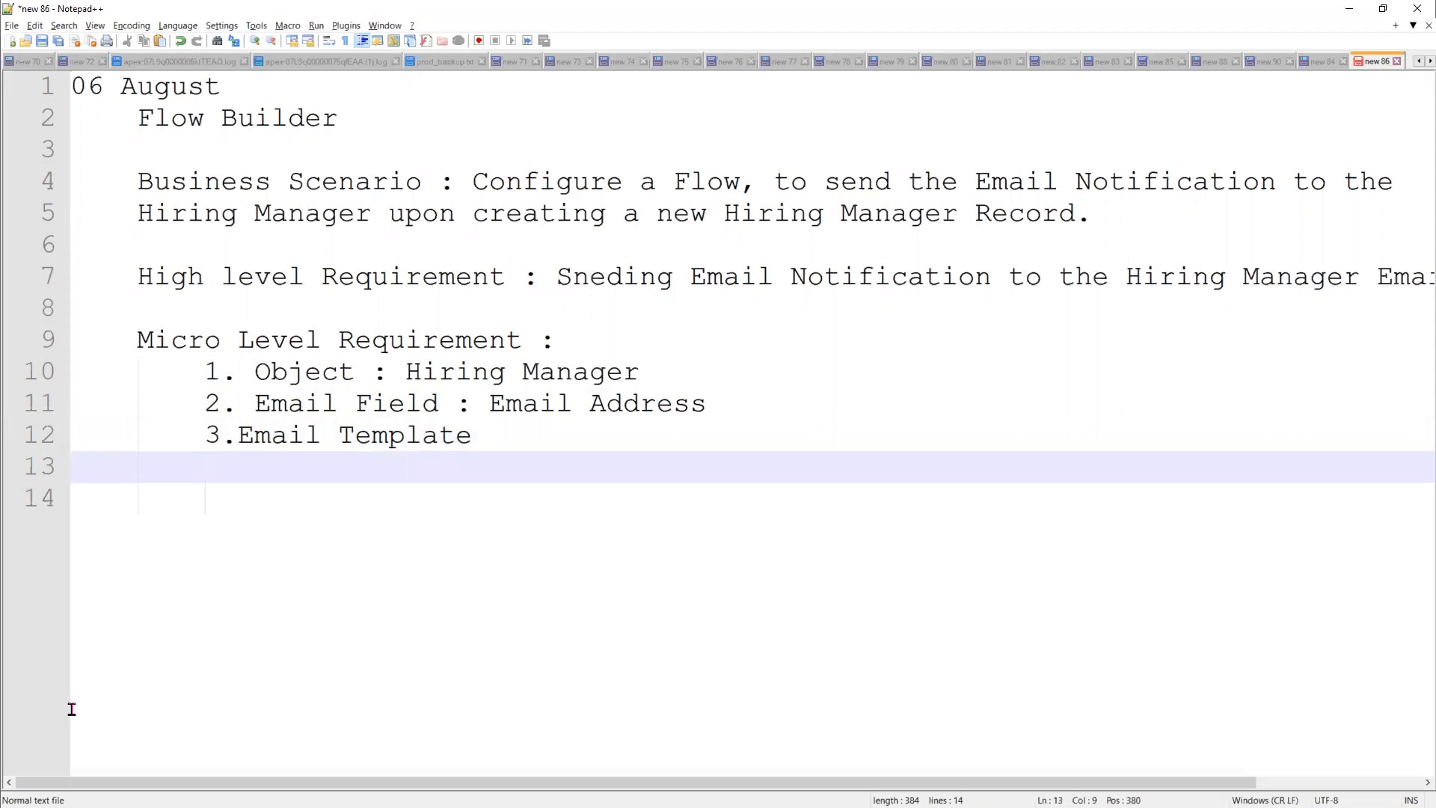
Write the fourth micro level requirement as "4. After insert --- Record-Trigger".
{"action": "type", "text": "4."}
{"action": "type", "text": "After in"}
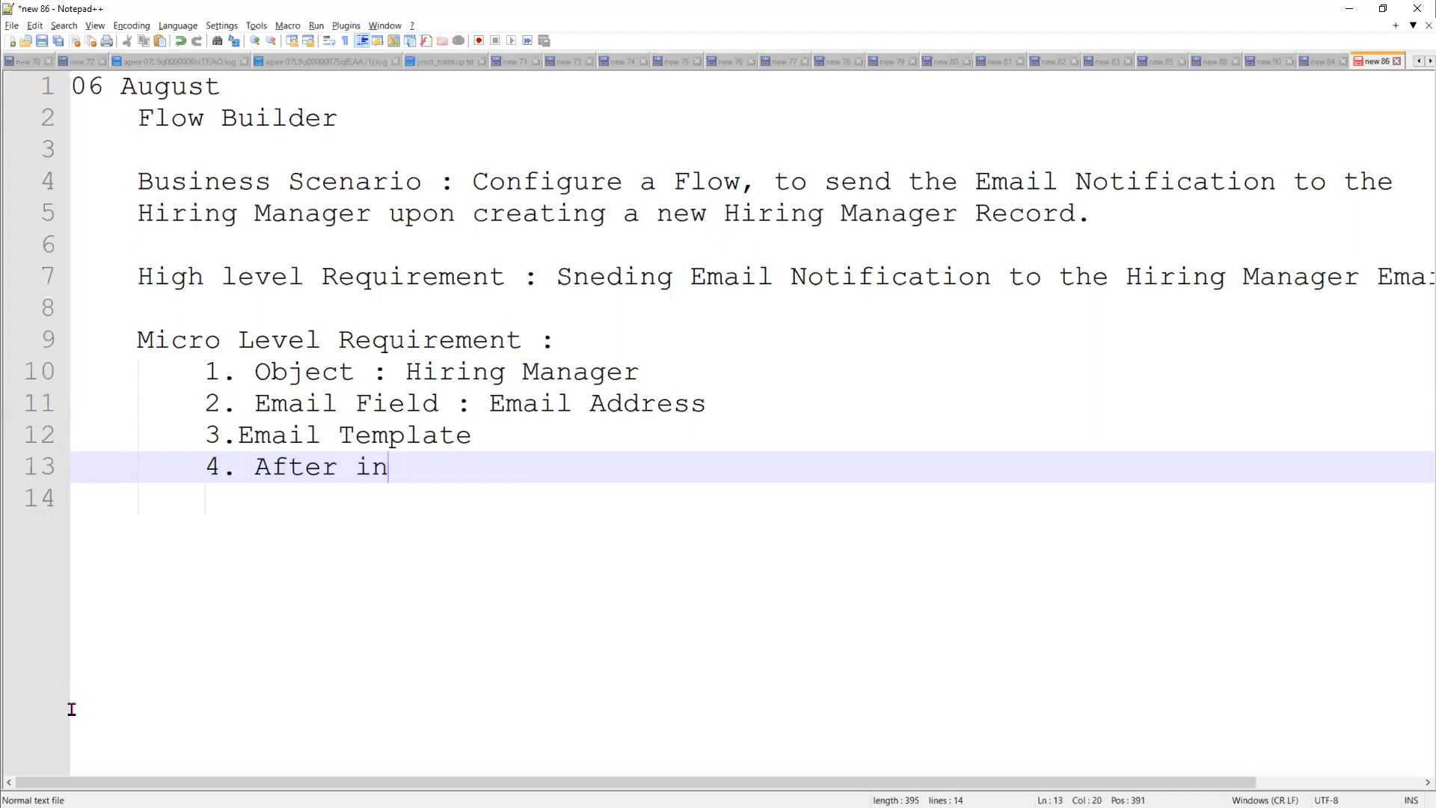
{"action": "type", "text": "sert ---"}
{"action": "type", "text": "Recor"}
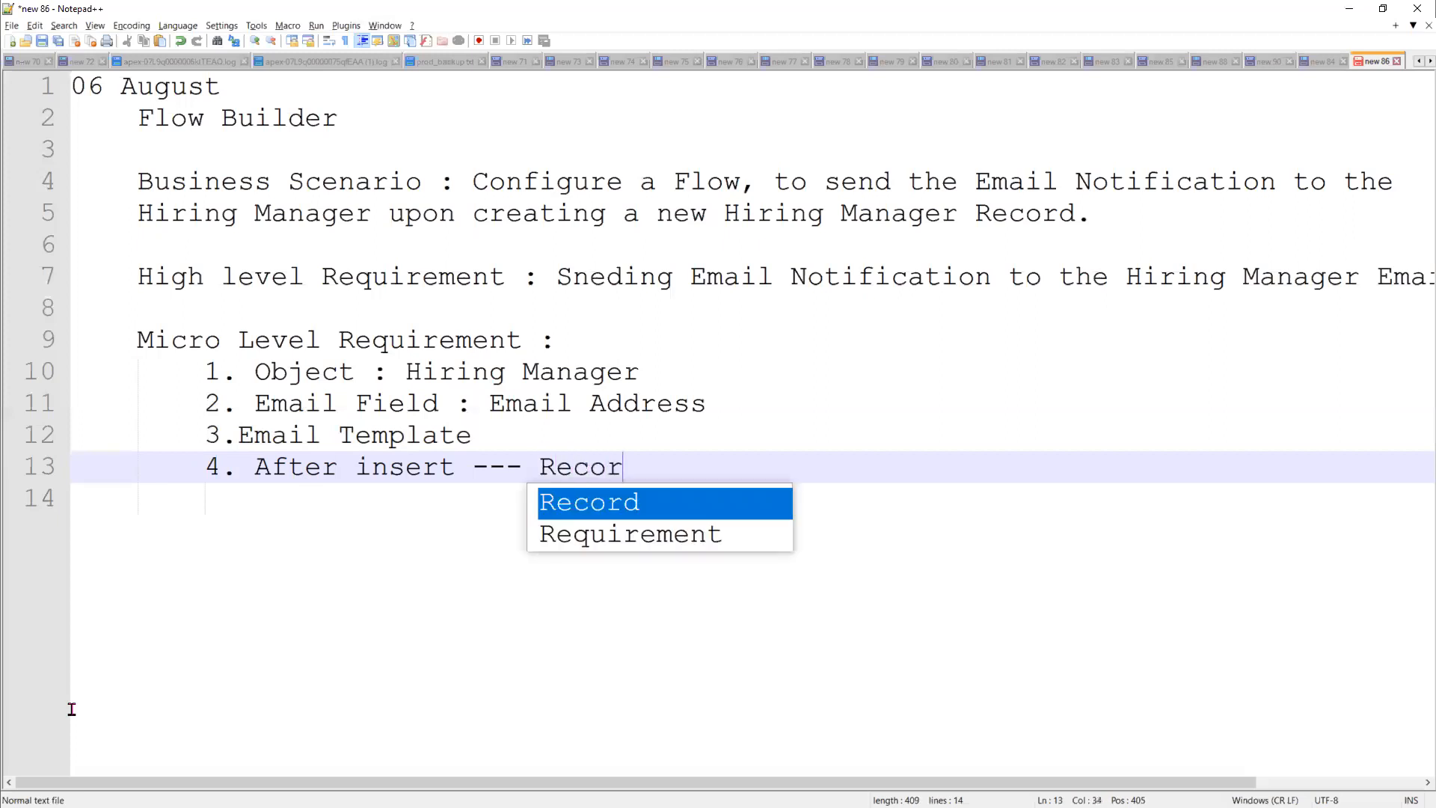
{"action": "type", "text": "d-"}
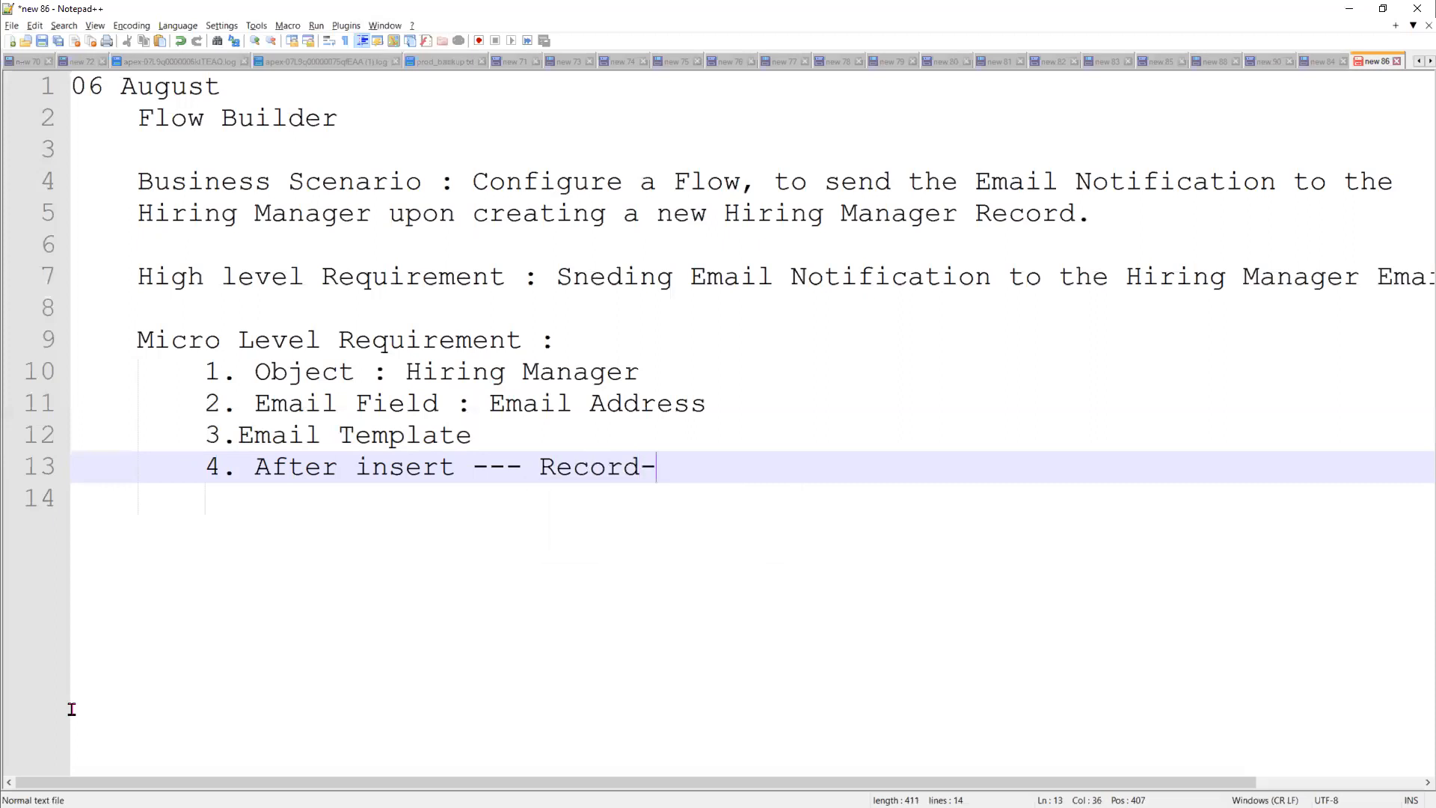
{"action": "type", "text": "Trigger"}
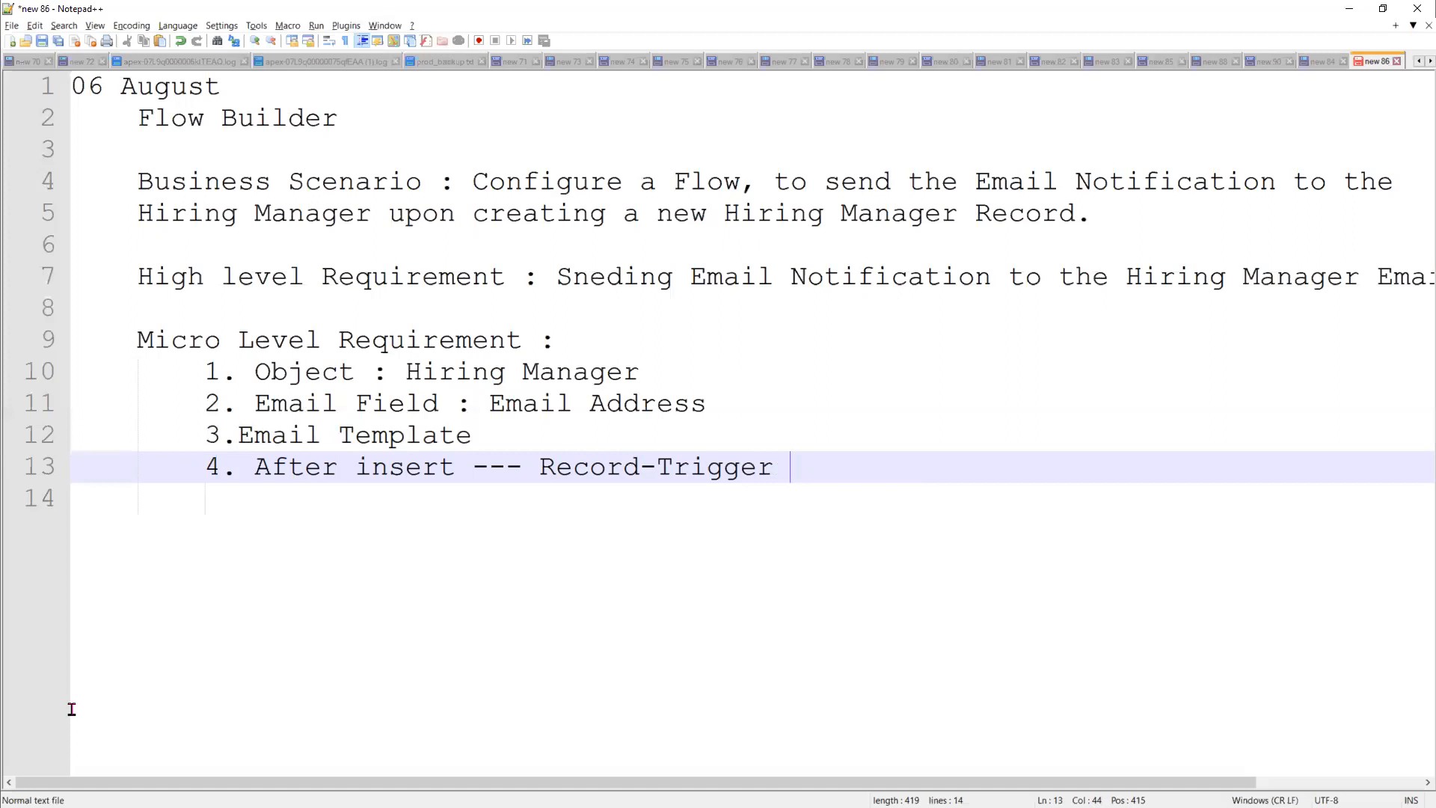
Insert the word "create" before "Record-Trigger" in item 4.
{"action": "key", "text": "Left"}
{"action": "key", "text": "Left"}
{"action": "key", "text": "Left"}
{"action": "key", "text": "Left"}
{"action": "key", "text": "Left"}
{"action": "key", "text": "Left"}
{"action": "key", "text": "Left"}
{"action": "key", "text": "Left"}
{"action": "key", "text": "Left"}
{"action": "key", "text": "Left"}
{"action": "key", "text": "Left"}
{"action": "key", "text": "Left"}
{"action": "key", "text": "Left"}
{"action": "key", "text": "Left"}
{"action": "type", "text": "create"}
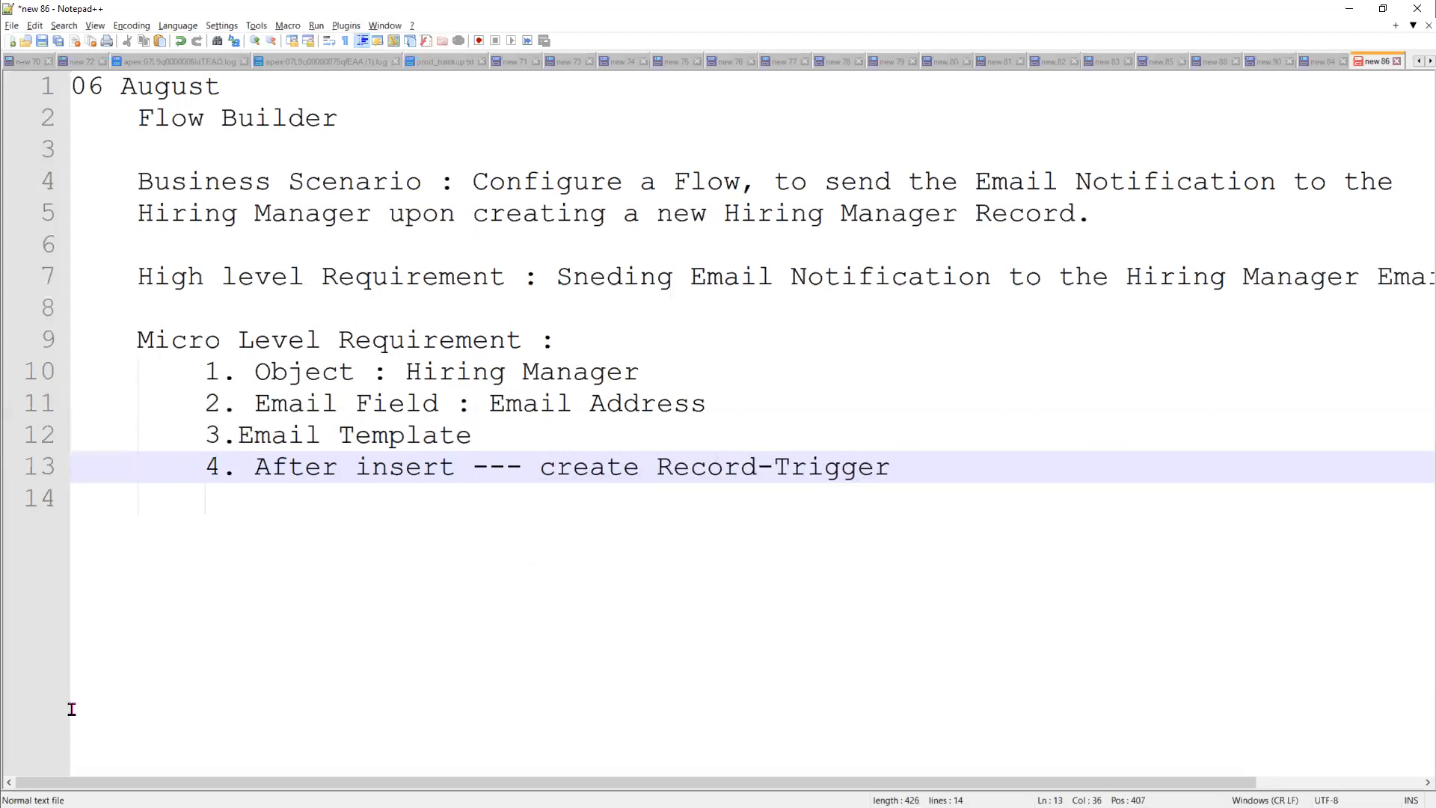
Add "Flow" after "Record-Trigger" in item 4 and enclose the flow type in double quotation marks.
{"action": "key", "text": "Right"}
{"action": "key", "text": "Right"}
{"action": "key", "text": "Right"}
{"action": "key", "text": "Right"}
{"action": "key", "text": "Right"}
{"action": "key", "text": "Right"}
{"action": "key", "text": "Right"}
{"action": "key", "text": "Right"}
{"action": "key", "text": "Right"}
{"action": "key", "text": "Right"}
{"action": "key", "text": "Right"}
{"action": "key", "text": "Right"}
{"action": "key", "text": "Right"}
{"action": "key", "text": "Right"}
{"action": "key", "text": "Right"}
{"action": "type", "text": "Flow \""}
{"action": "key", "text": "Left"}
{"action": "key", "text": "Left"}
{"action": "key", "text": "Left"}
{"action": "key", "text": "Left"}
{"action": "key", "text": "Left"}
{"action": "key", "text": "Left"}
{"action": "key", "text": "Left"}
{"action": "key", "text": "Left"}
{"action": "key", "text": "Left"}
{"action": "key", "text": "Left"}
{"action": "key", "text": "Left"}
{"action": "key", "text": "Left"}
{"action": "key", "text": "Left"}
{"action": "key", "text": "Left"}
{"action": "key", "text": "Left"}
{"action": "key", "text": "Left"}
{"action": "key", "text": "Left"}
{"action": "key", "text": "Left"}
{"action": "key", "text": "Left"}
{"action": "key", "text": "Left"}
{"action": "type", "text": "\""}
{"action": "key", "text": "End"}
{"action": "key", "text": "BackSpace"}
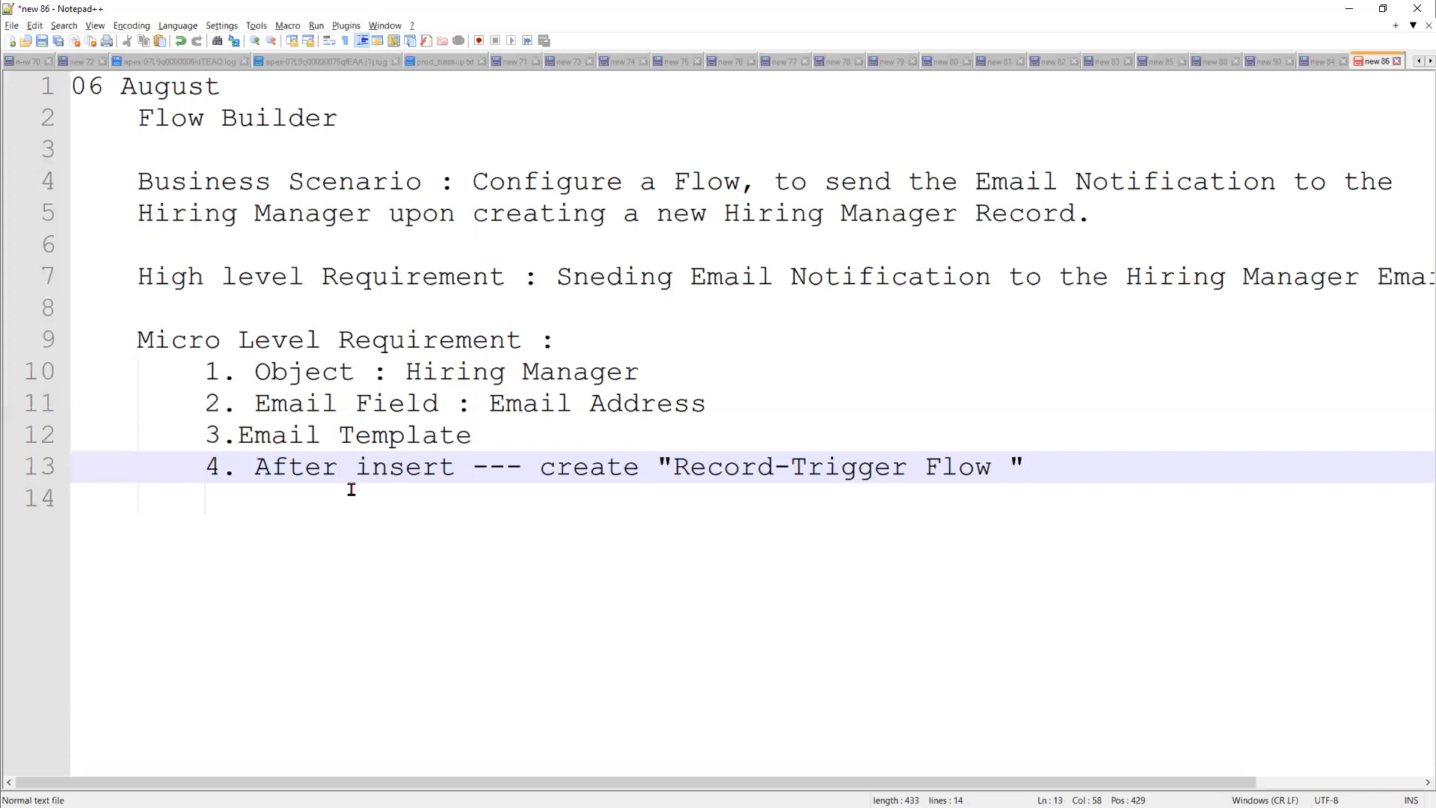
Insert "Event :" before "After insert" in item 4 and start a further indented line below the item.
{"action": "left_click", "coordinate": [255, 469]}
{"action": "type", "text": "Event :"}
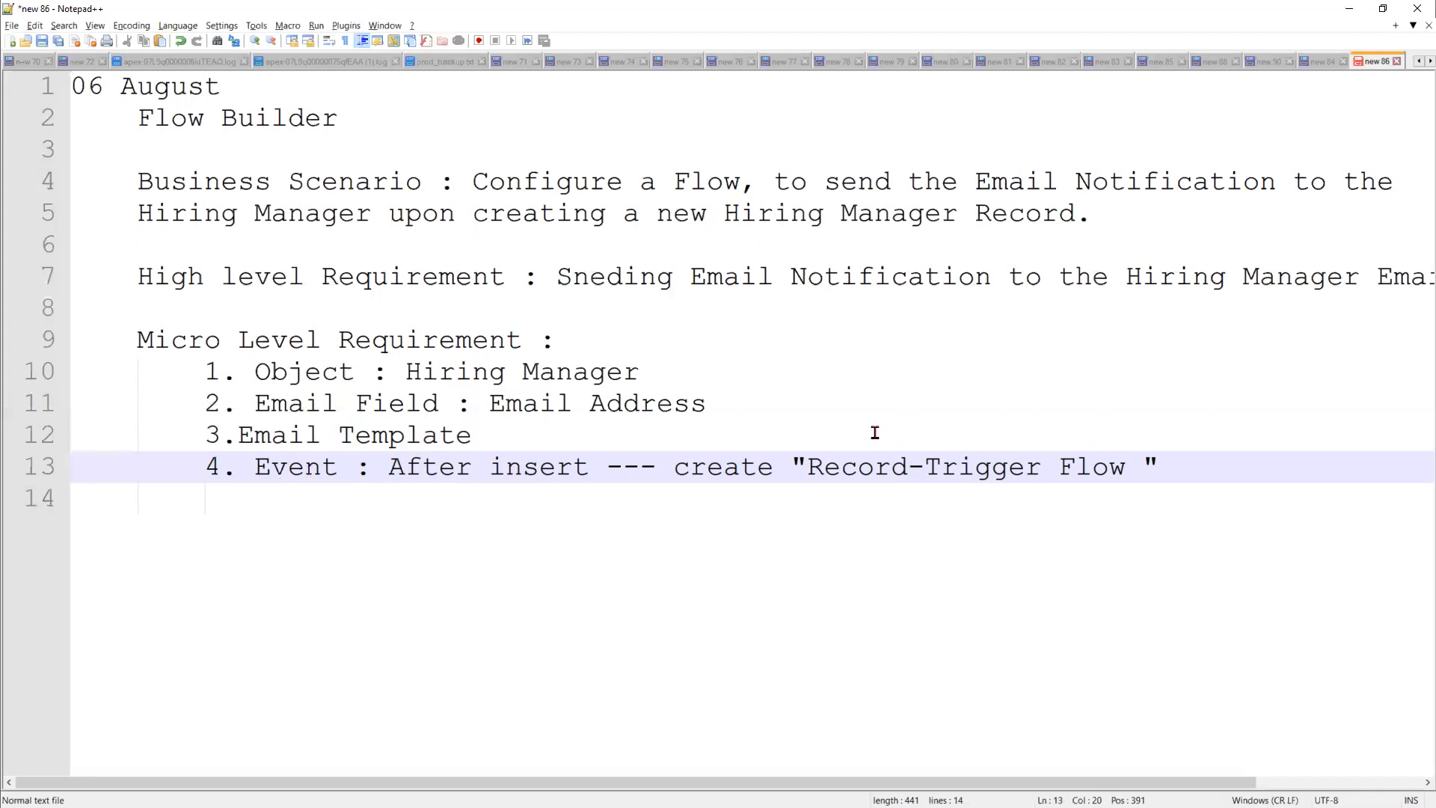
{"action": "left_click", "coordinate": [1195, 465]}
{"action": "key", "text": "Return"}
{"action": "type", "text": "q"}
{"action": "key", "text": "BackSpace"}
{"action": "key", "text": "Tab"}
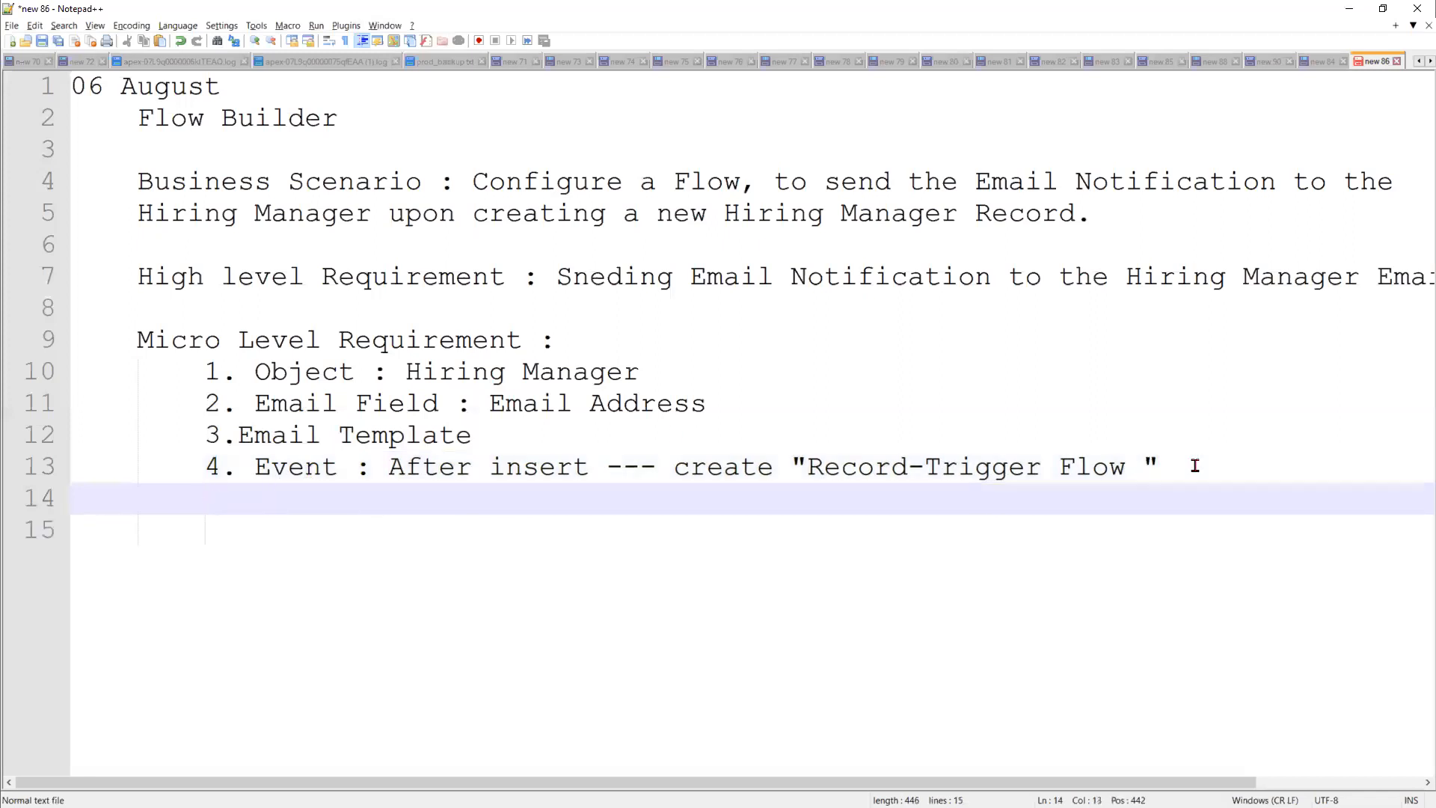
Write "Condition : HiringManager : Email !=null" on the indented line under item 4 and start a new line.
{"action": "type", "text": "Confid"}
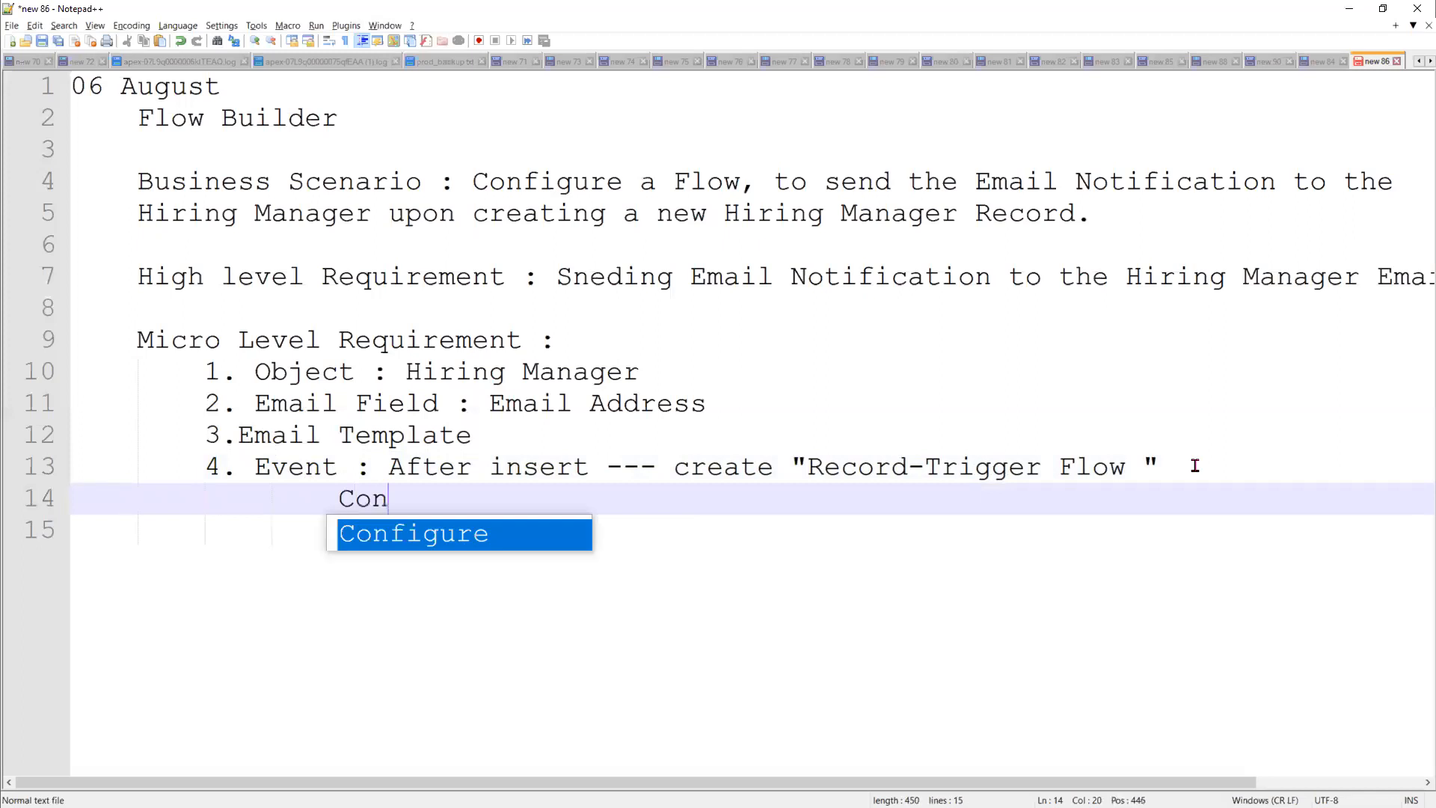
{"action": "key", "text": "BackSpace"}
{"action": "key", "text": "BackSpace"}
{"action": "key", "text": "BackSpace"}
{"action": "type", "text": "d"}
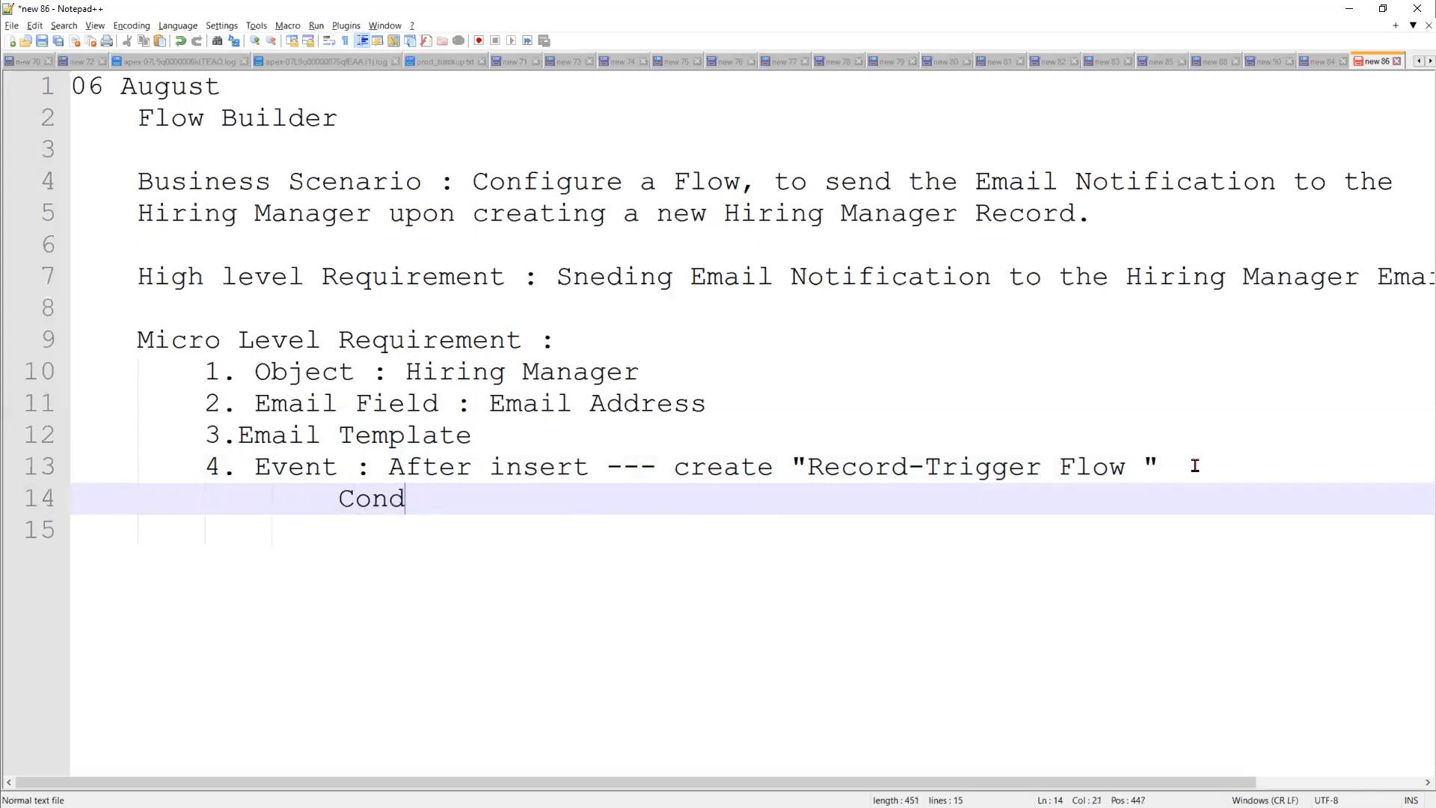
{"action": "type", "text": "ition : Hi"}
{"action": "key", "text": "Right"}
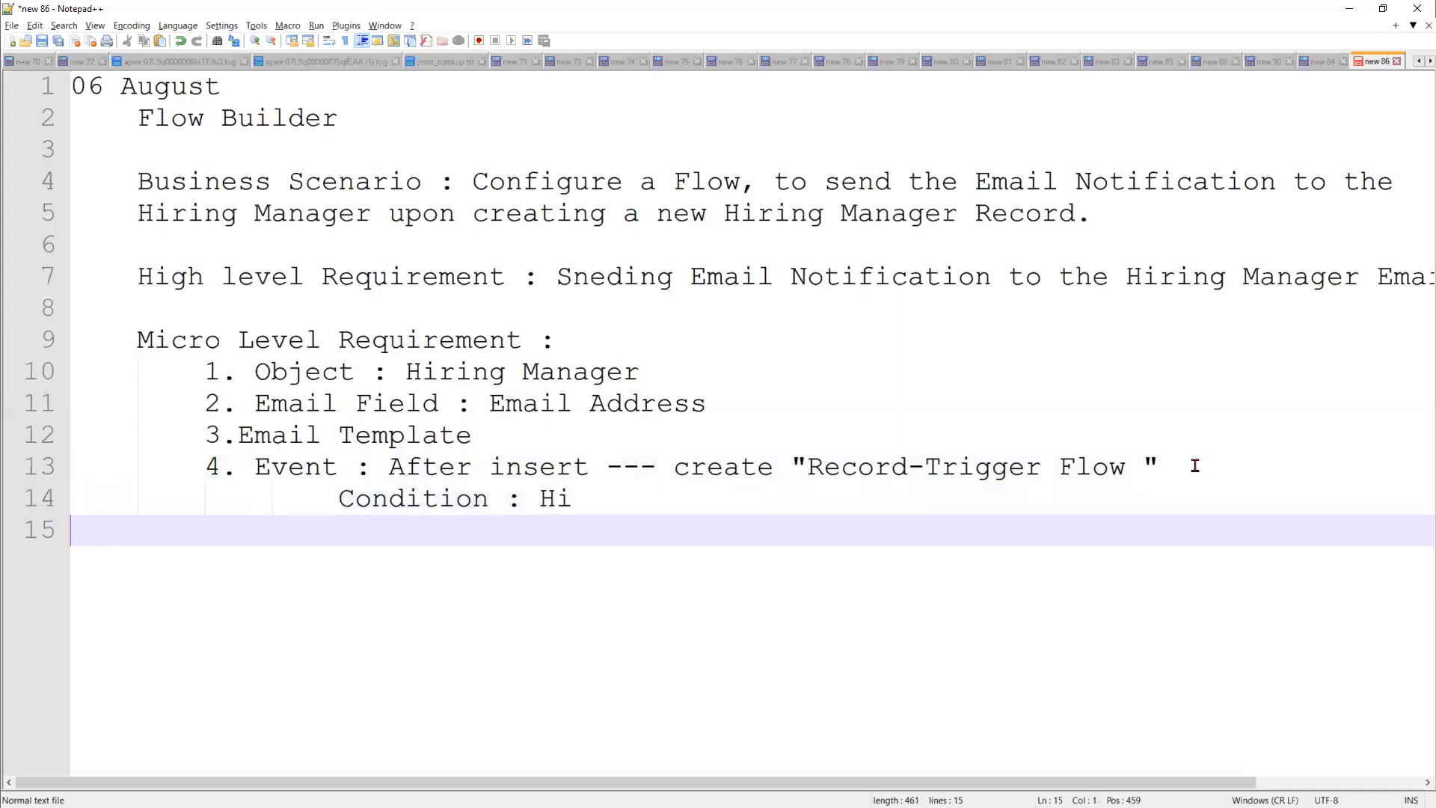
{"action": "key", "text": "Left"}
{"action": "type", "text": "ring"}
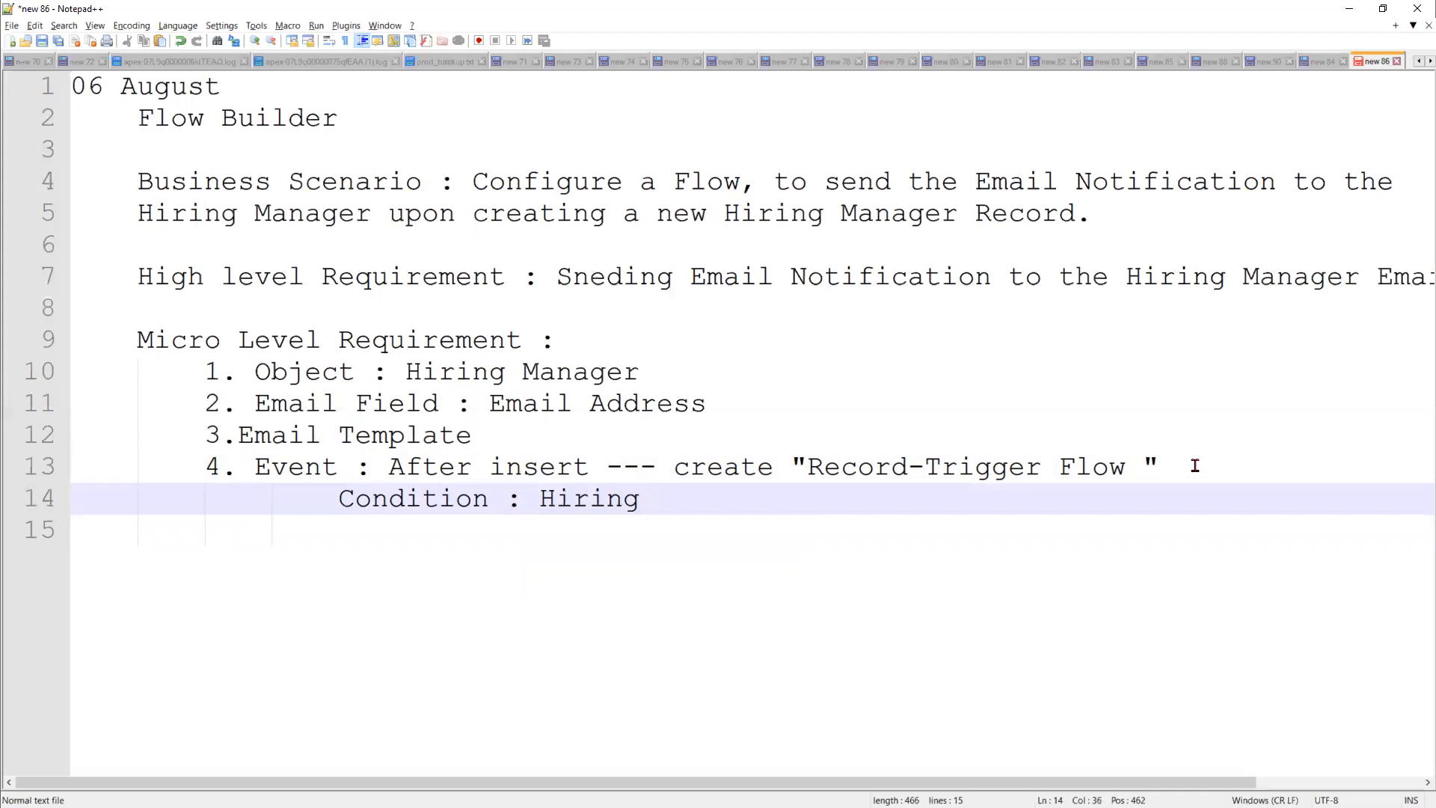
{"action": "key", "text": "BackSpace"}
{"action": "type", "text": "Manager : Ema"}
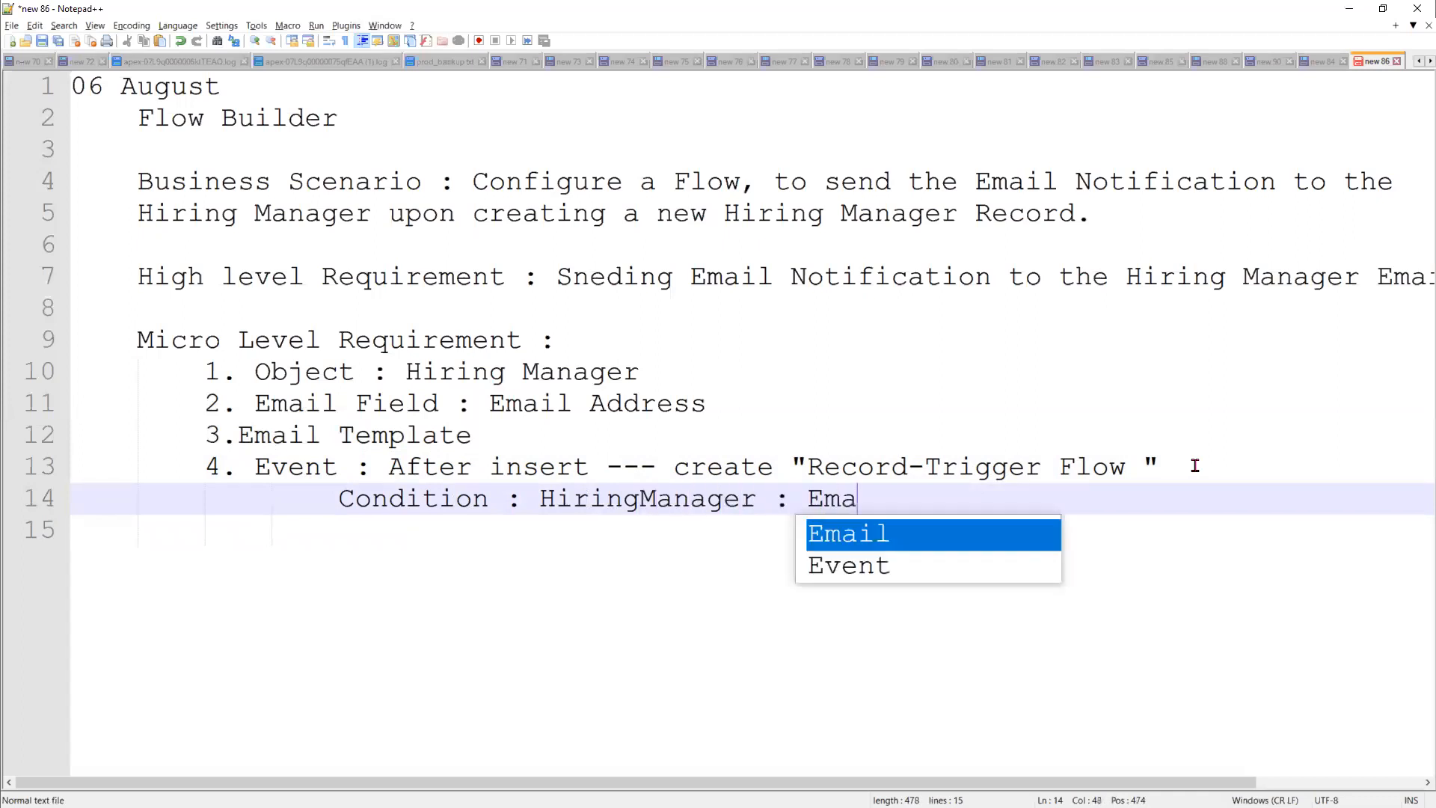
{"action": "type", "text": "il !"}
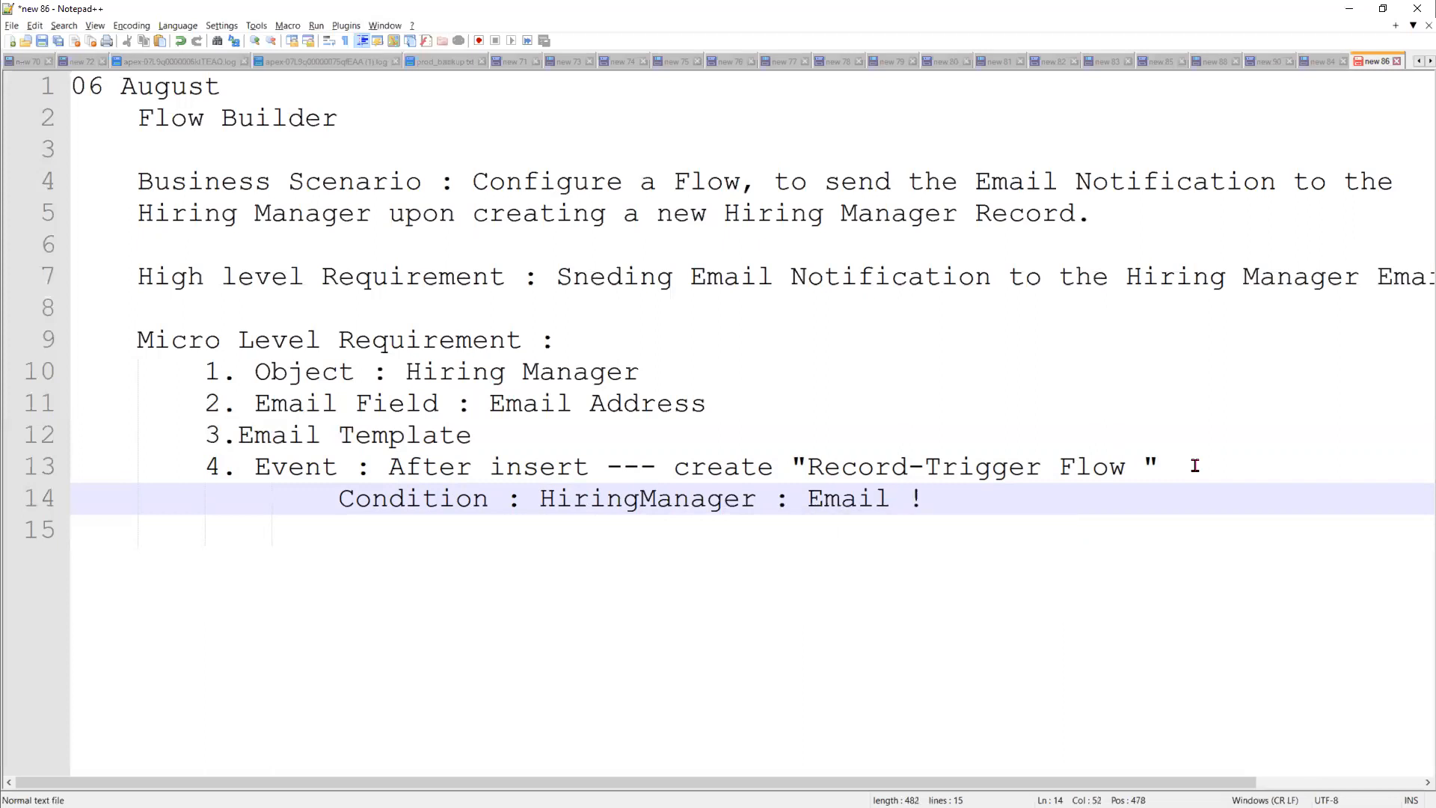
{"action": "type", "text": "=null"}
{"action": "key", "text": "Return"}
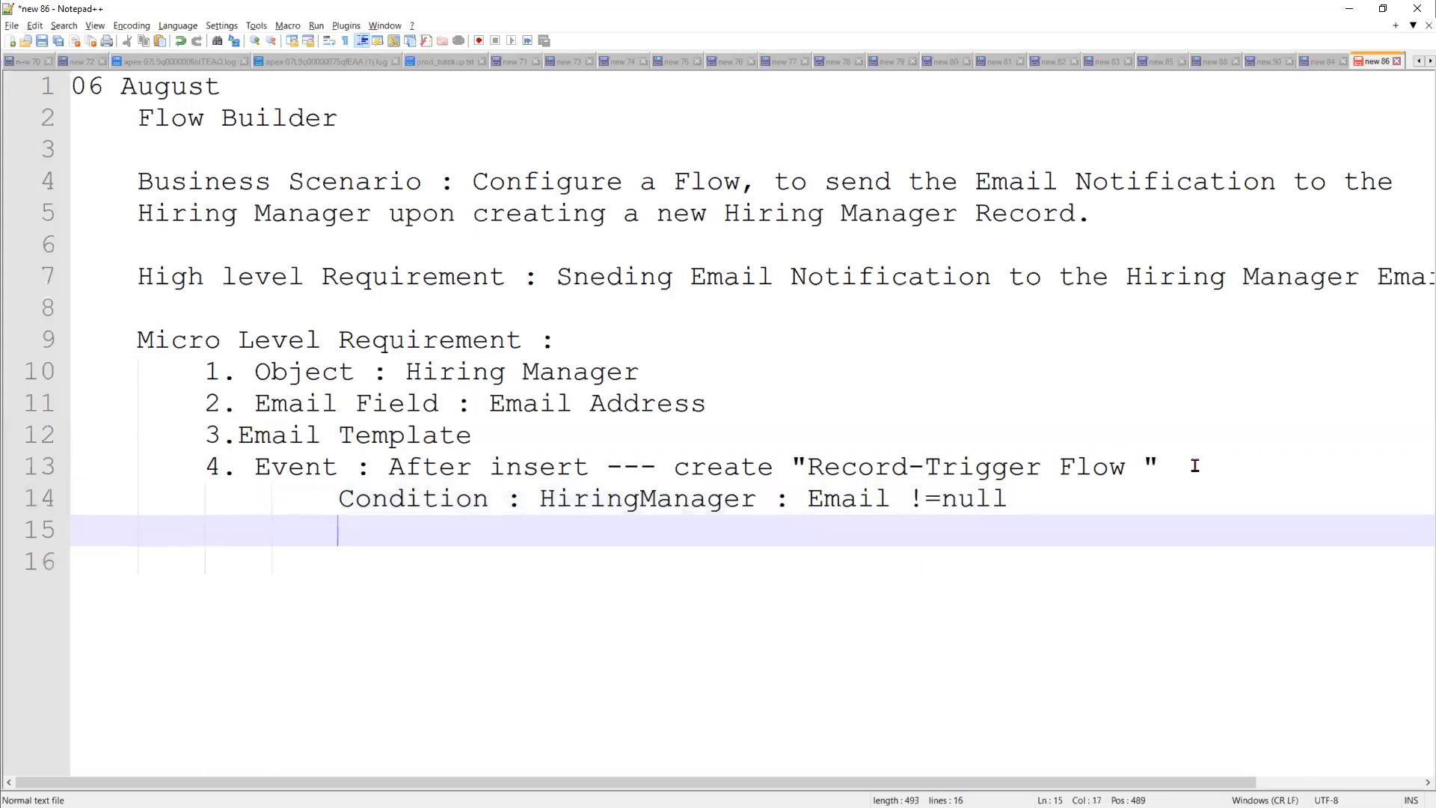
Reduce the new line's indent to match the numbered items and add "5.Action : Email Alert".
{"action": "key", "text": "BackSpace"}
{"action": "key", "text": "BackSpace"}
{"action": "type", "text": "5"}
{"action": "type", "text": ".Action : Email Al"}
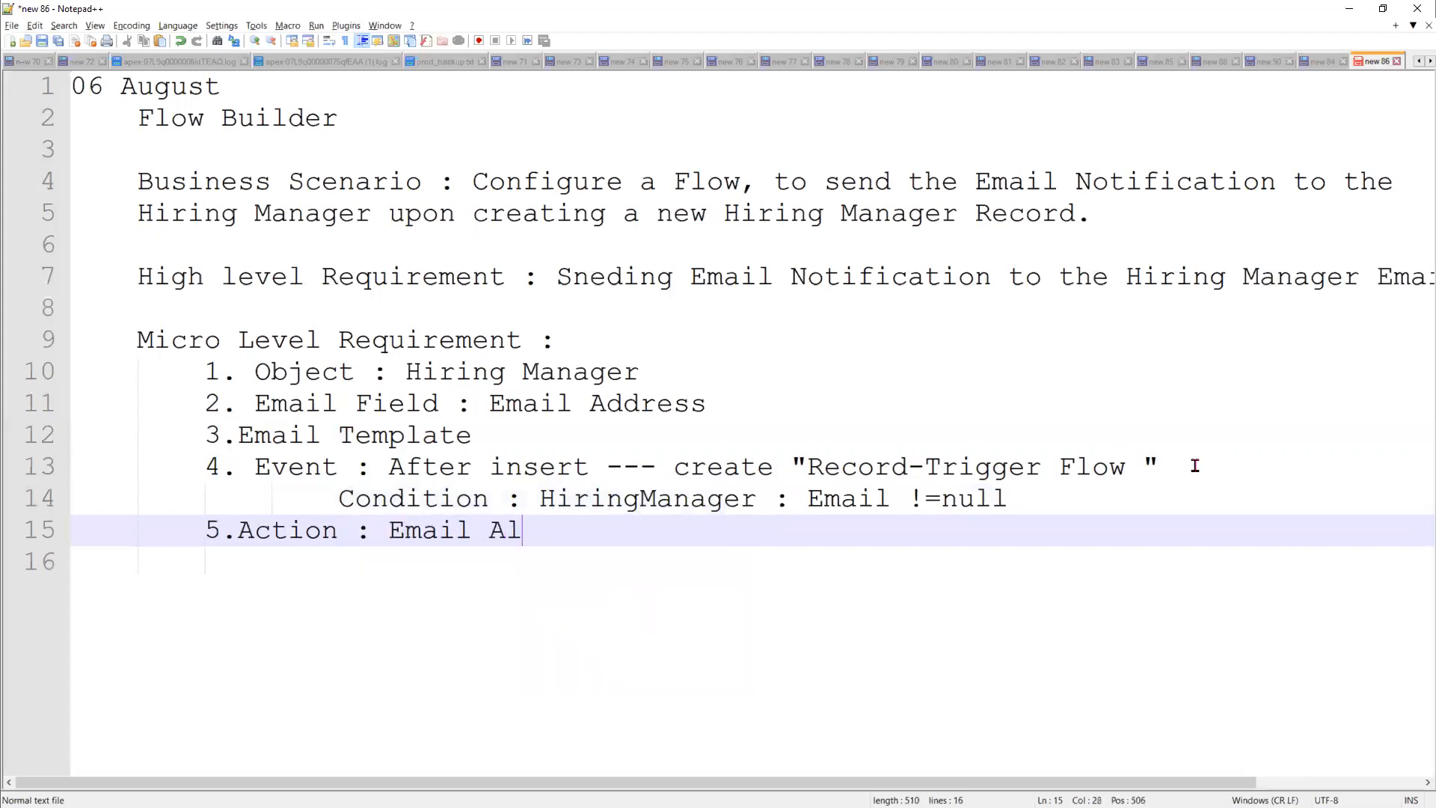
{"action": "type", "text": "ert"}
Switch to the Salesforce setup page in Chrome, search the setup for "Flow" and open the Flows page.
{"action": "left_click", "coordinate": [1350, 10]}
{"action": "left_click", "coordinate": [1350, 8]}
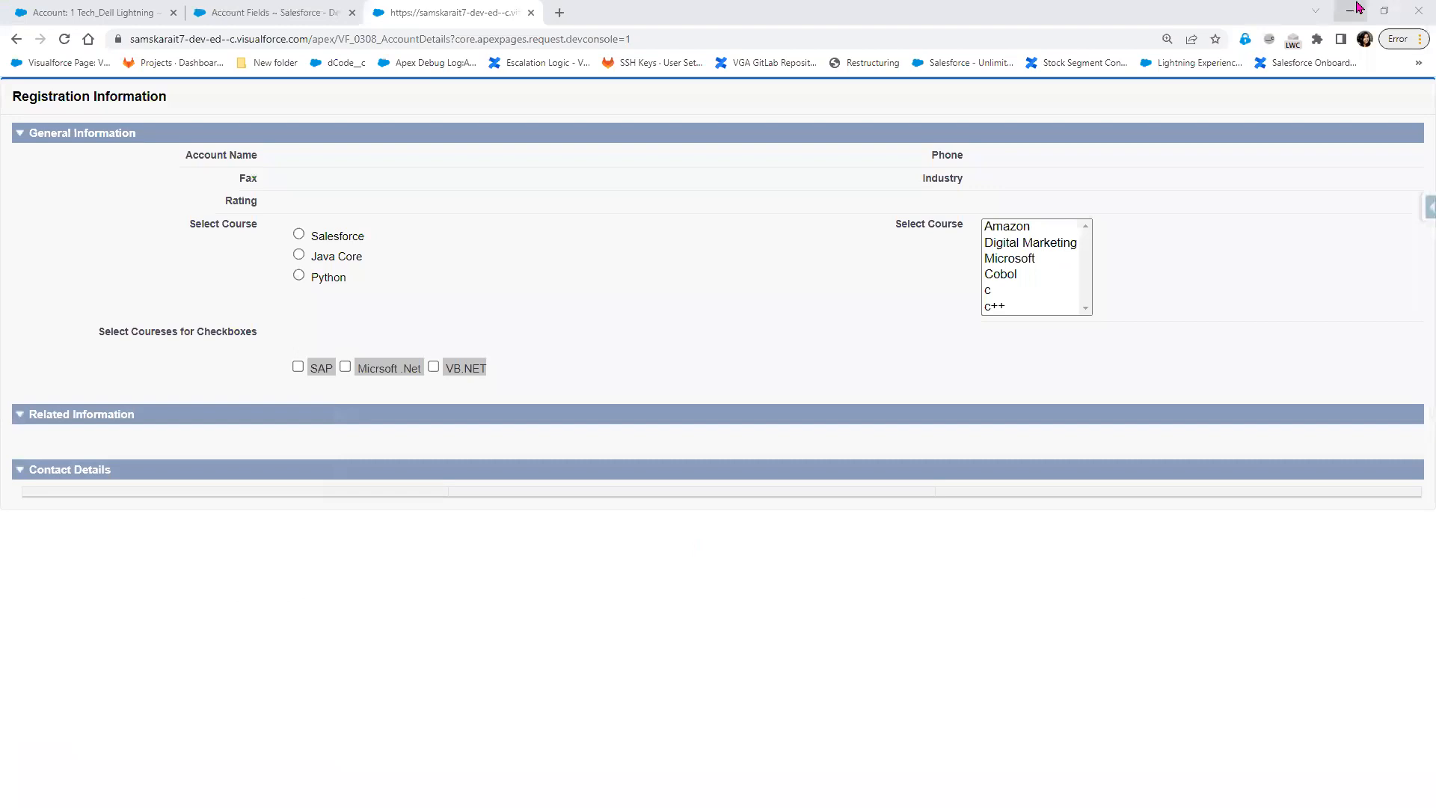
{"action": "left_click", "coordinate": [243, 7]}
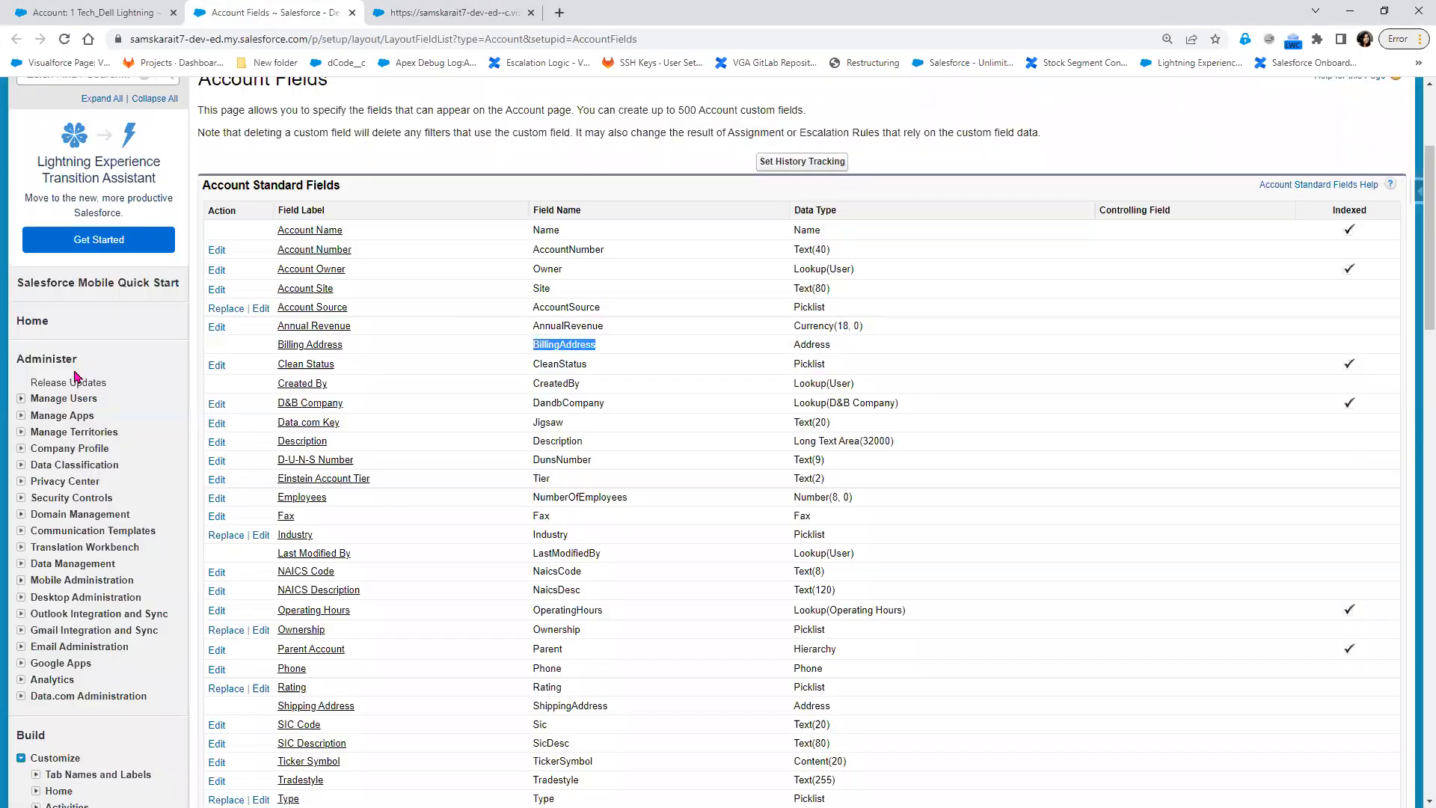
{"action": "scroll", "coordinate": [69, 314], "scroll_direction": "up", "scroll_amount": 3}
{"action": "left_click", "coordinate": [67, 297]}
{"action": "type", "text": "Flow"}
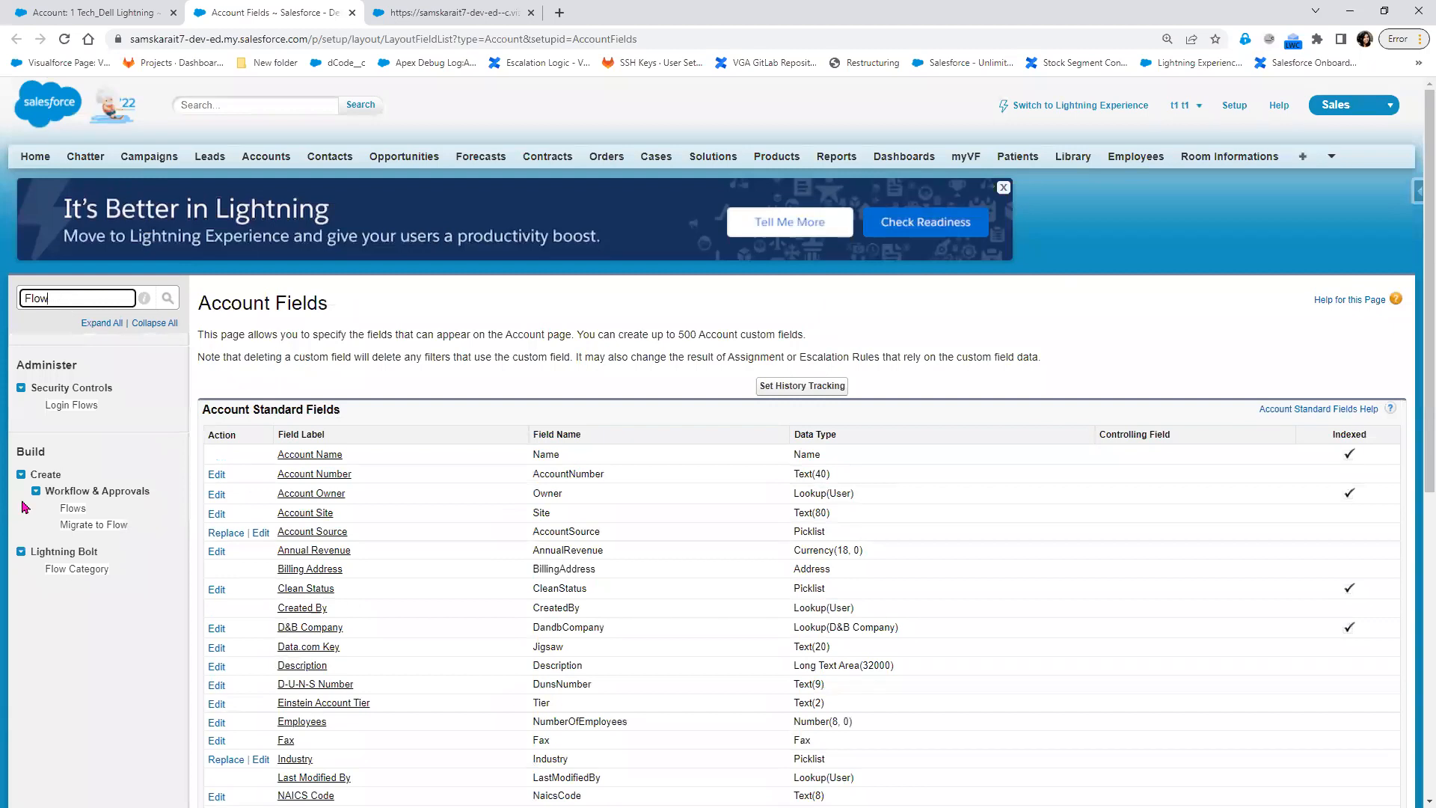
{"action": "left_click", "coordinate": [73, 509]}
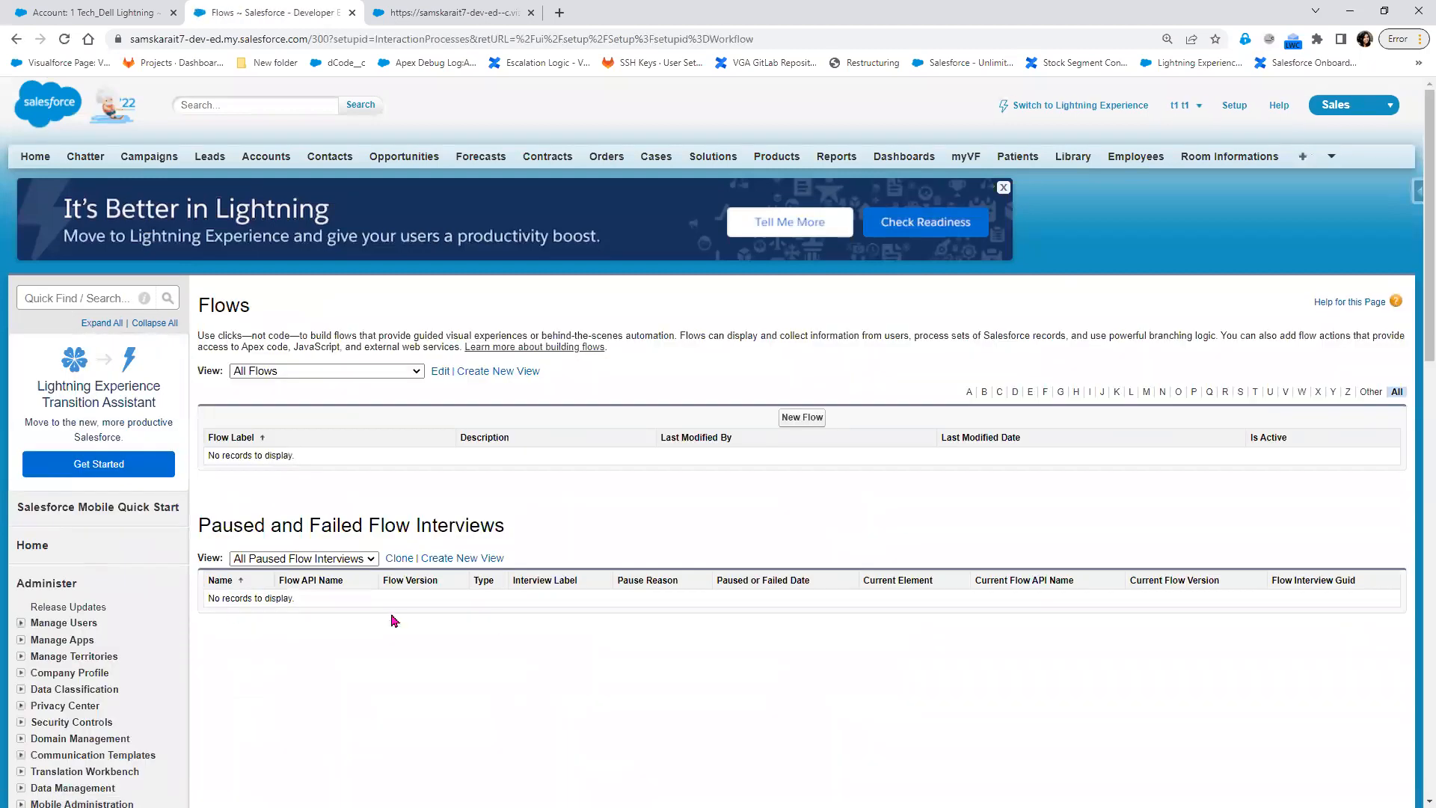
Create a new flow of the Record-Triggered Flow type.
{"action": "left_click", "coordinate": [804, 420]}
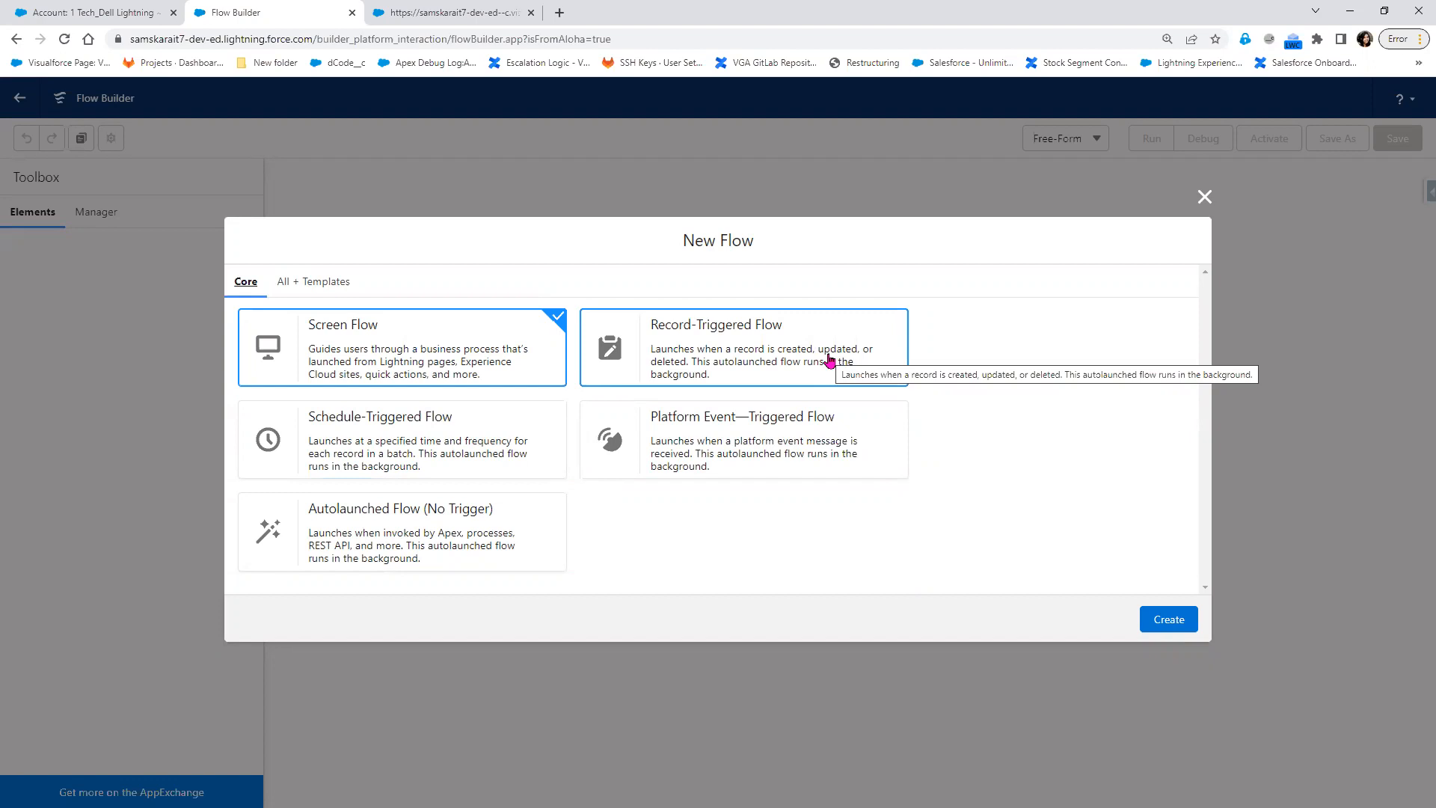
{"action": "left_click", "coordinate": [825, 363]}
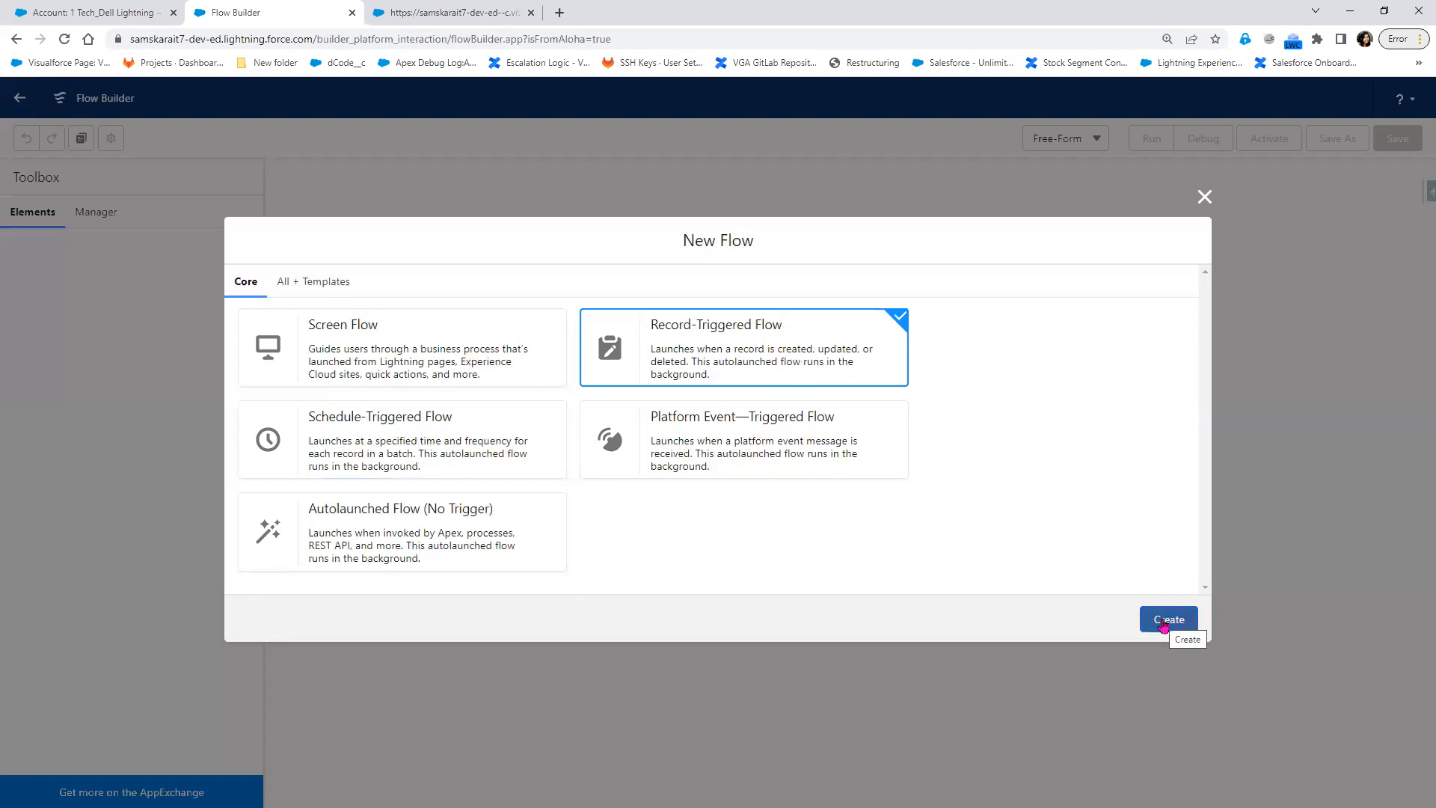
{"action": "left_click", "coordinate": [1162, 619]}
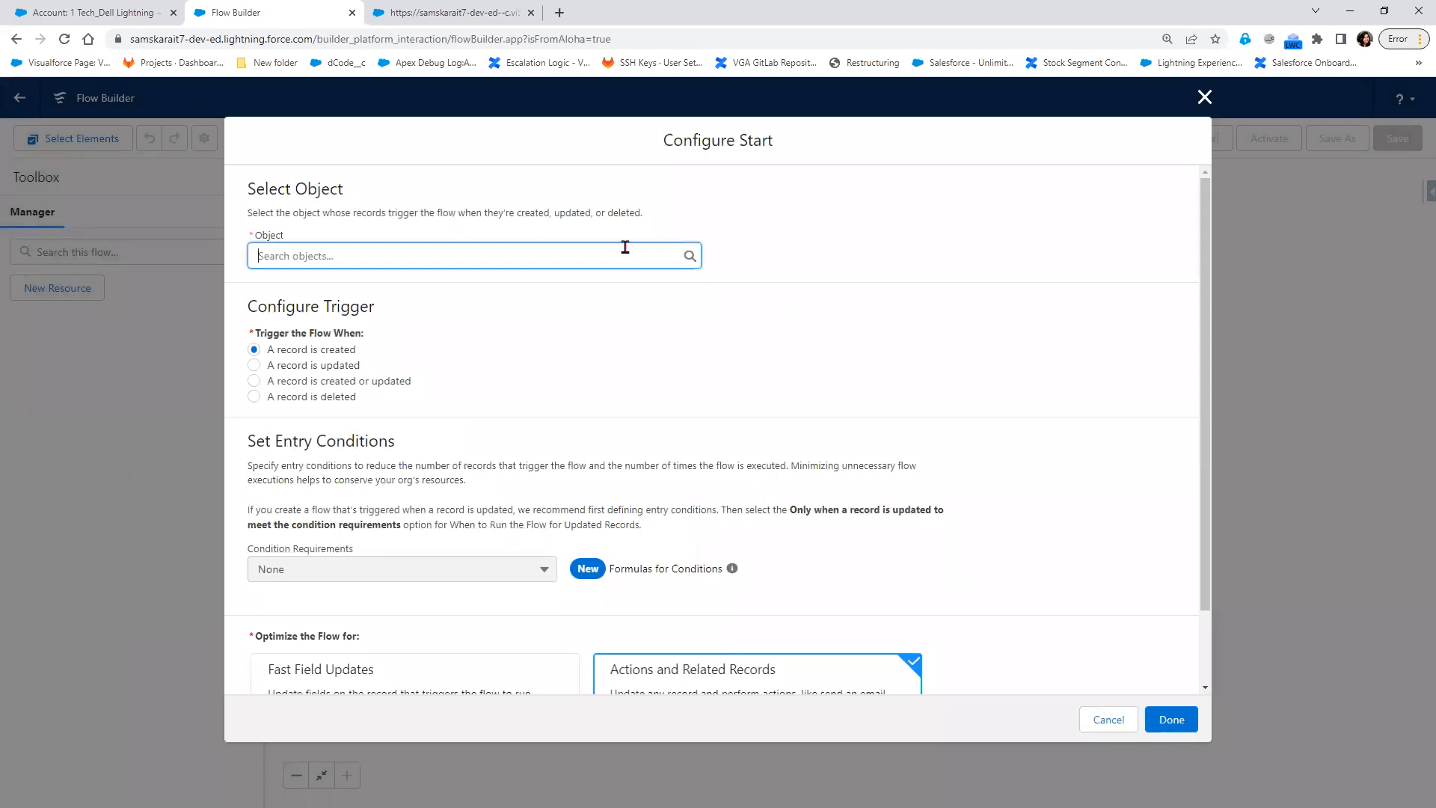
Set Hiring Manager as the object whose records trigger the flow.
{"action": "triple_click", "coordinate": [343, 189]}
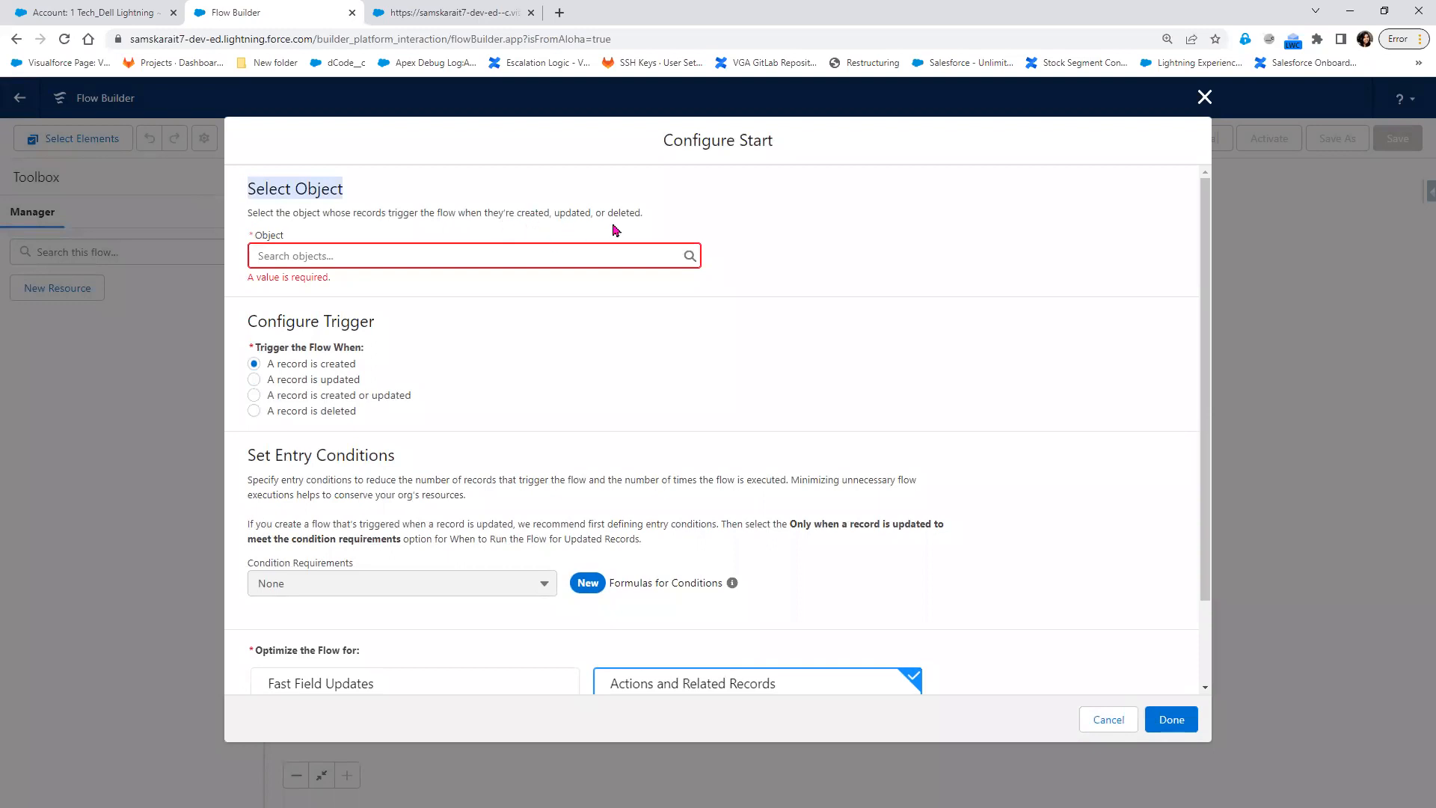
{"action": "left_click_drag", "start_coordinate": [650, 218], "coordinate": [217, 203]}
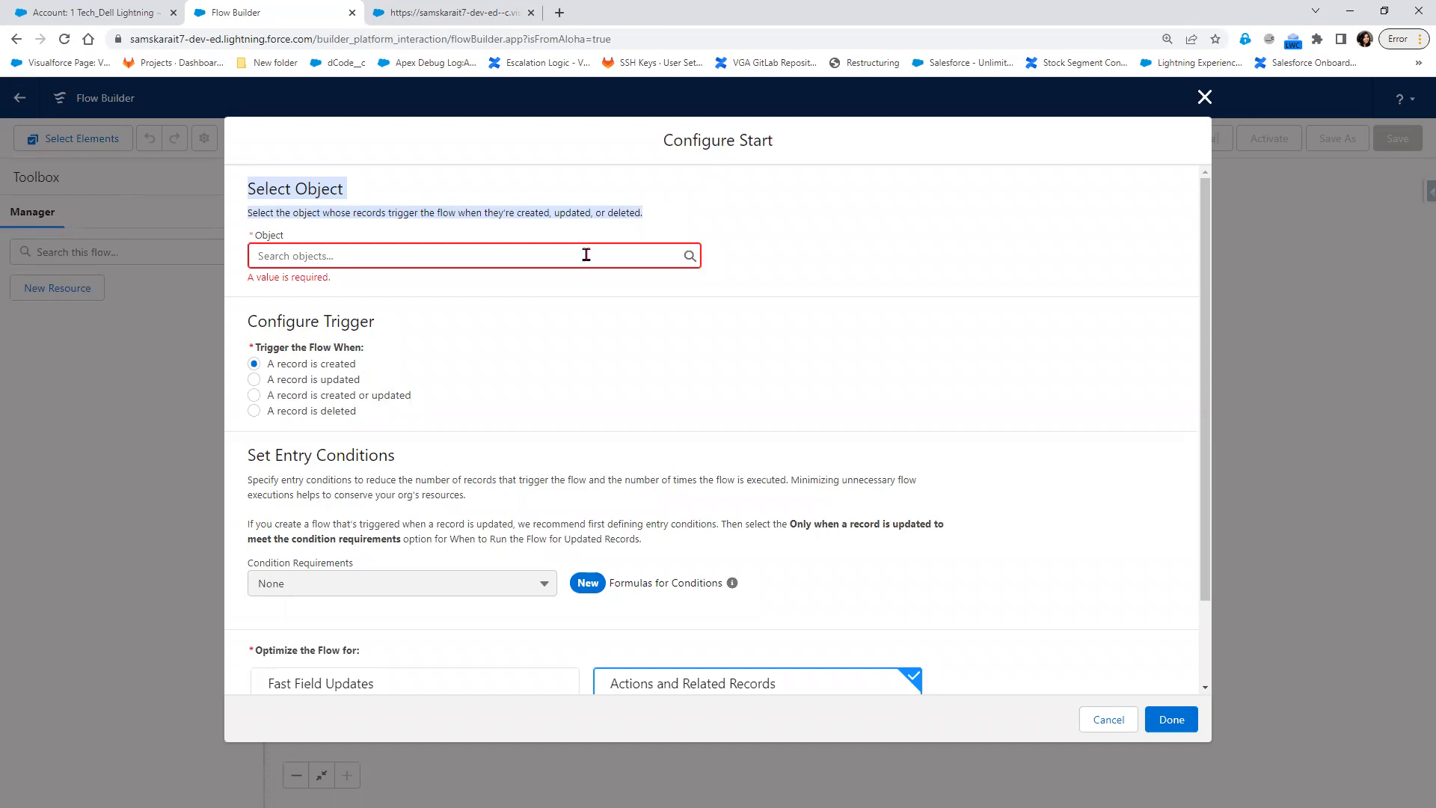
{"action": "left_click", "coordinate": [583, 258]}
{"action": "type", "text": "Hi"}
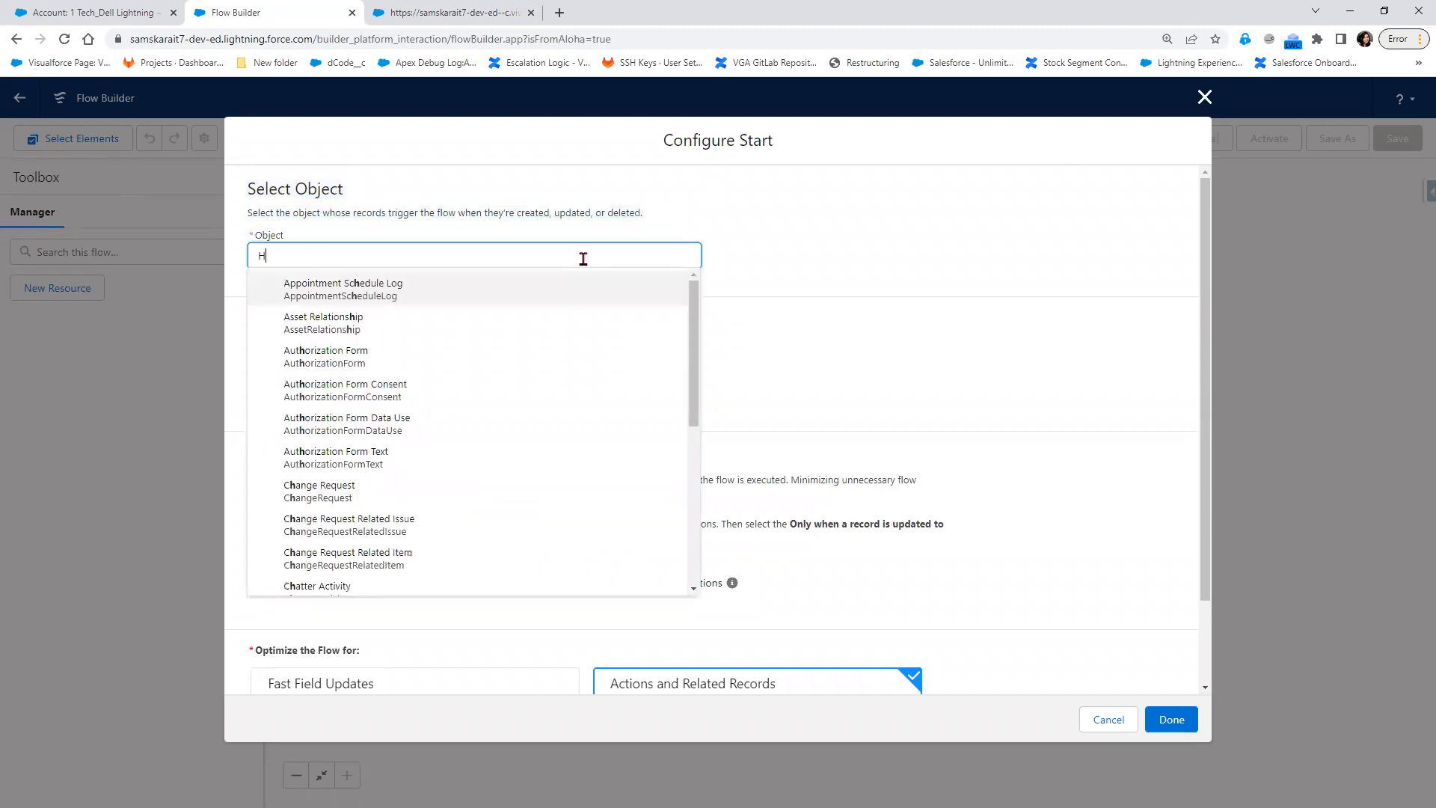
{"action": "left_click", "coordinate": [443, 322]}
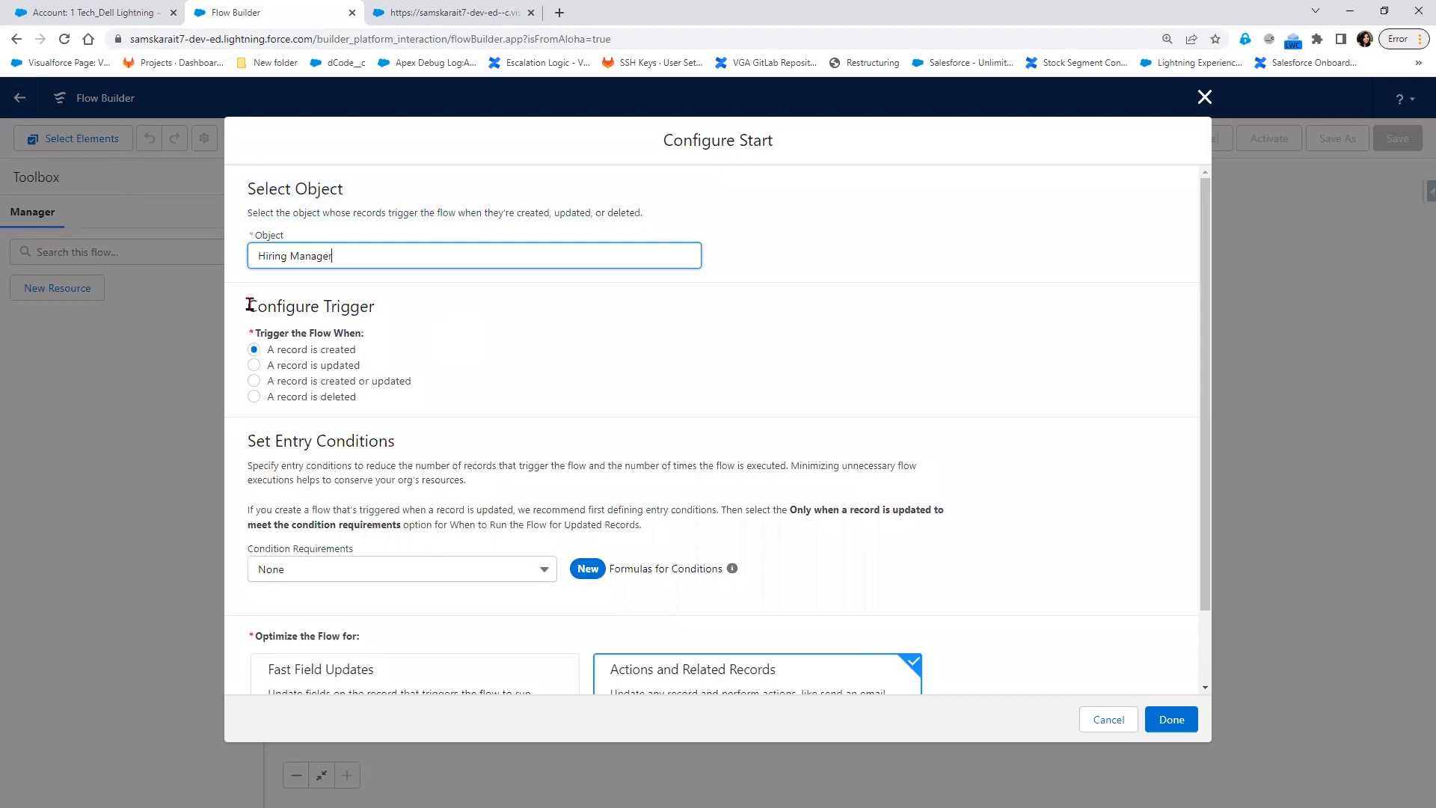
Review the trigger and entry condition settings, trying the All Conditions Are Met (AND), Any Condition Is Met (OR) and Custom Condition Logic Is Met requirements.
{"action": "left_click_drag", "start_coordinate": [246, 306], "coordinate": [391, 306]}
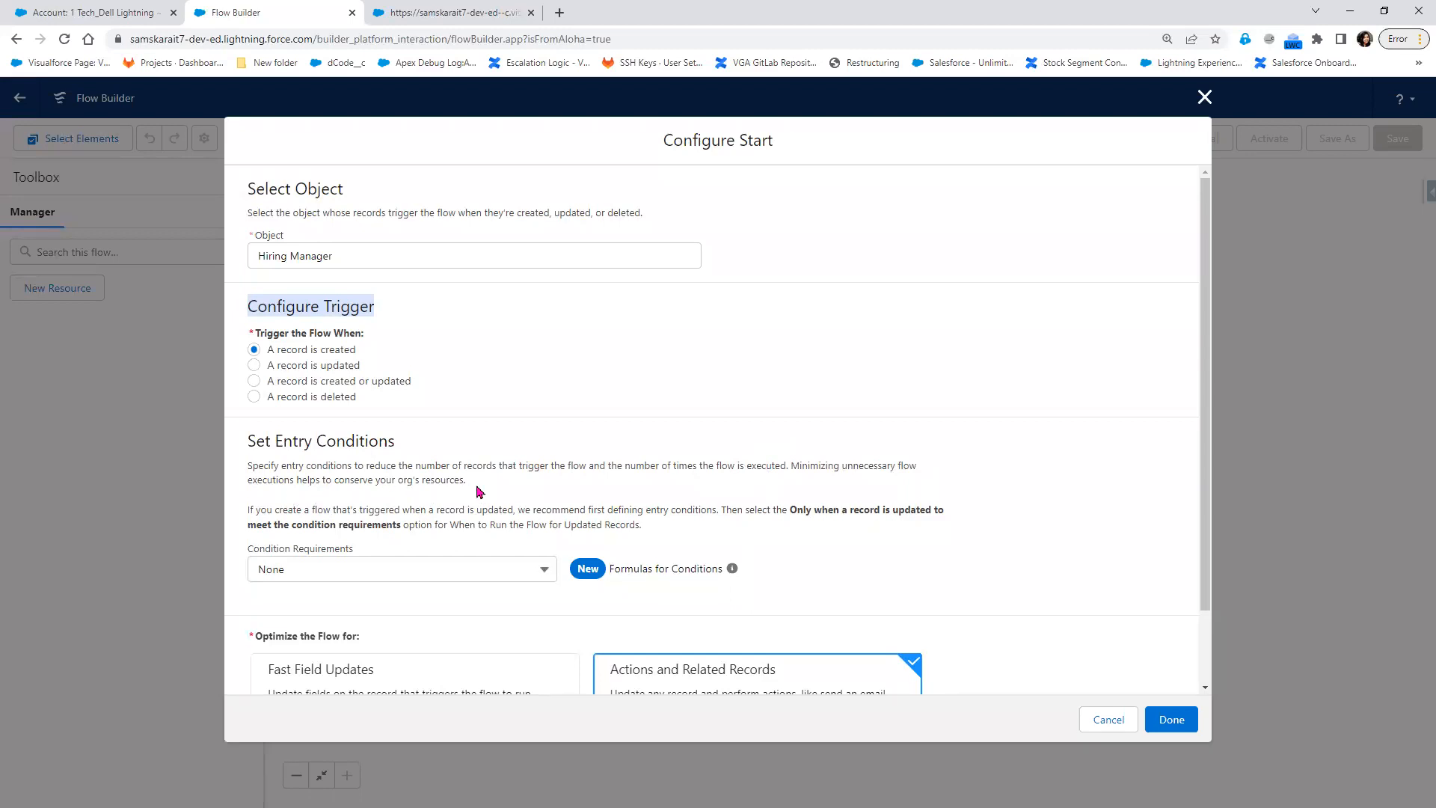
{"action": "scroll", "coordinate": [480, 492], "scroll_direction": "down", "scroll_amount": 1}
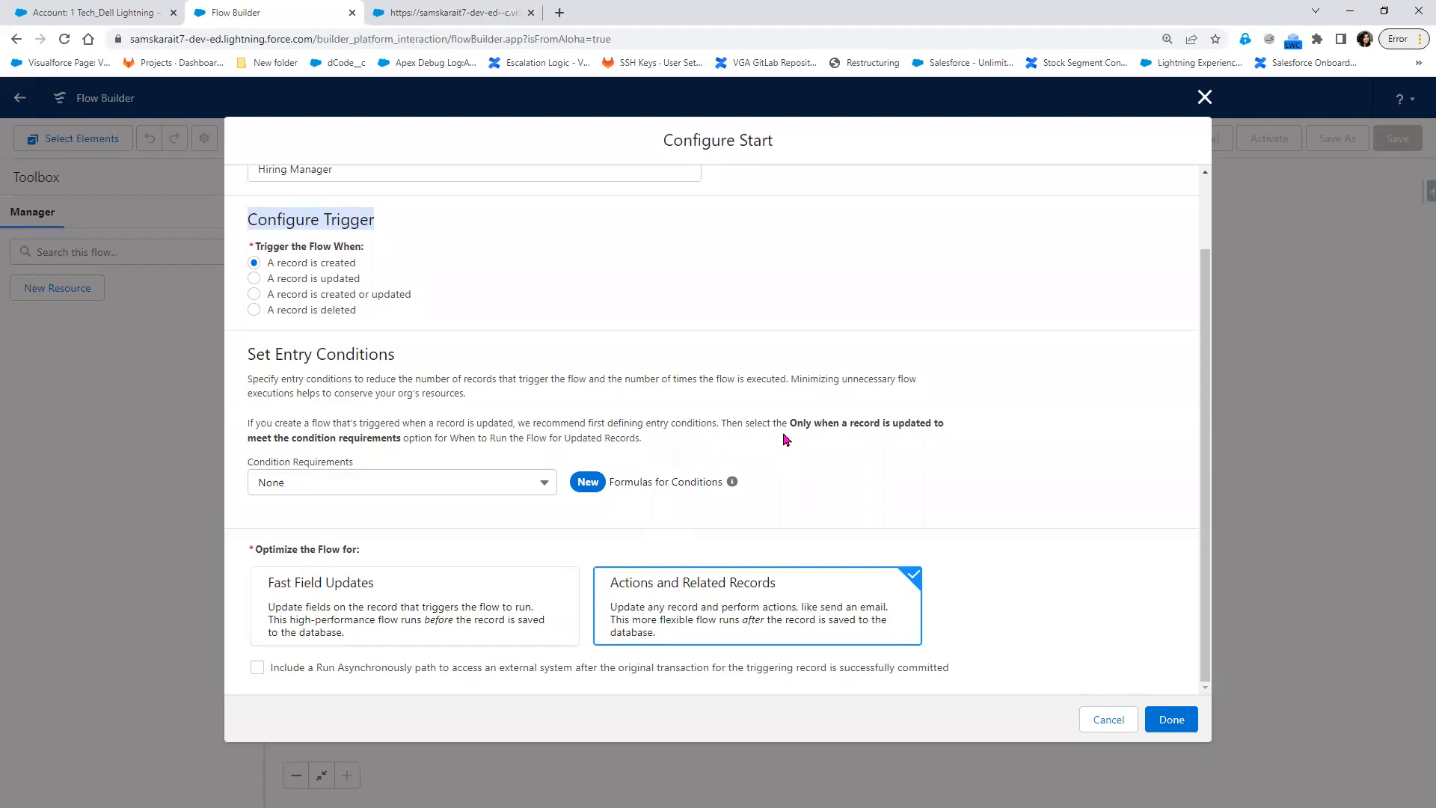
{"action": "left_click_drag", "start_coordinate": [839, 423], "coordinate": [975, 427]}
{"action": "left_click_drag", "start_coordinate": [272, 439], "coordinate": [405, 446]}
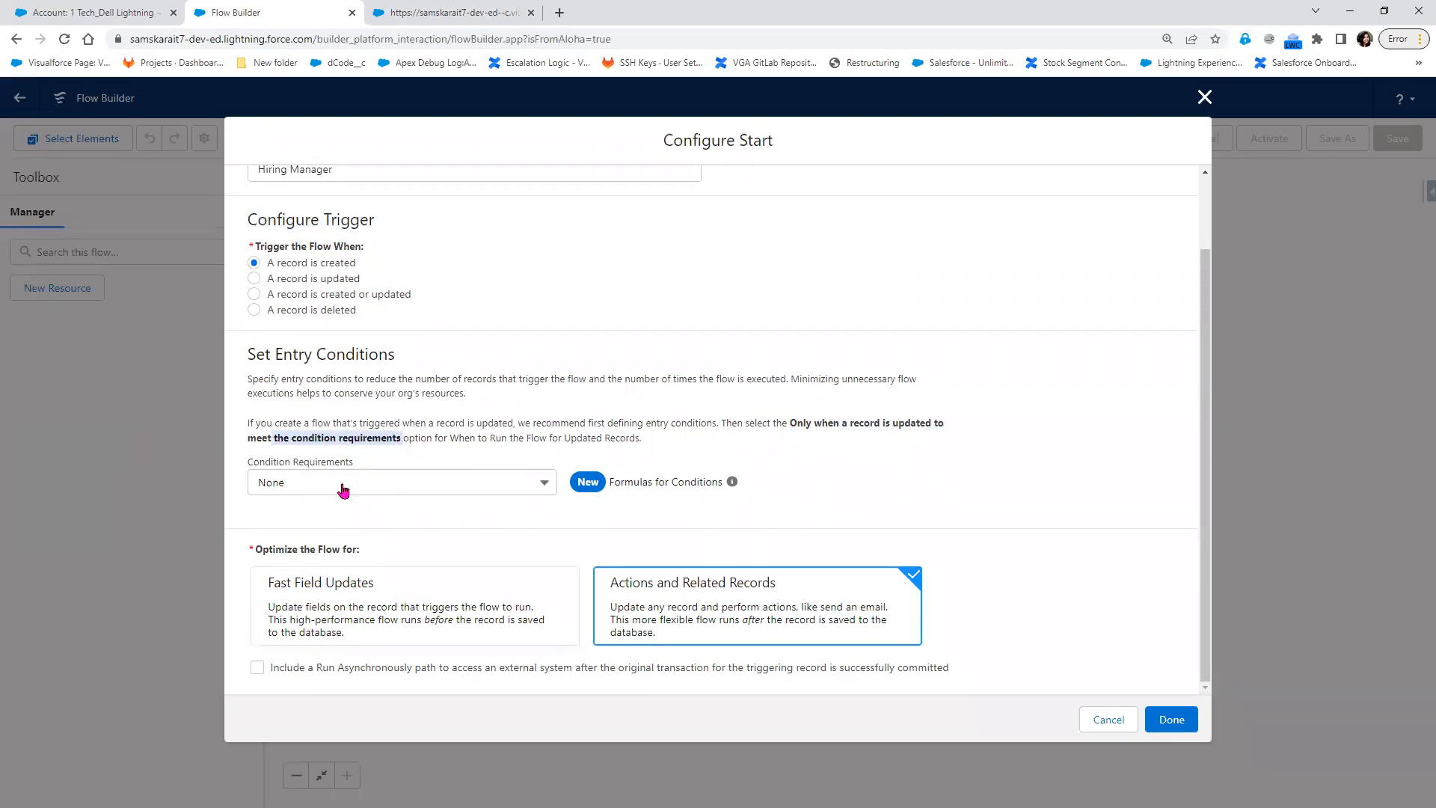
{"action": "left_click", "coordinate": [343, 487]}
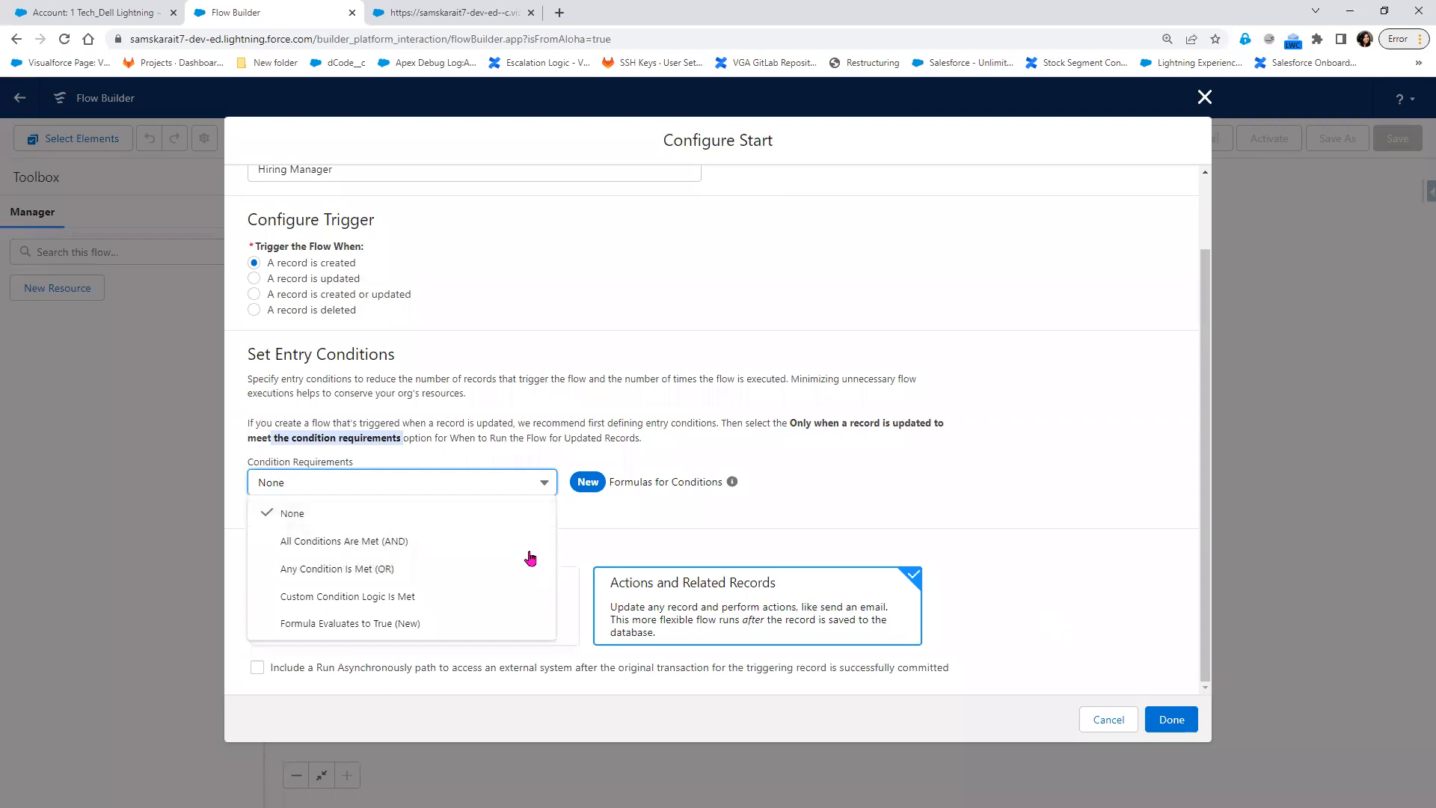
{"action": "left_click", "coordinate": [503, 540]}
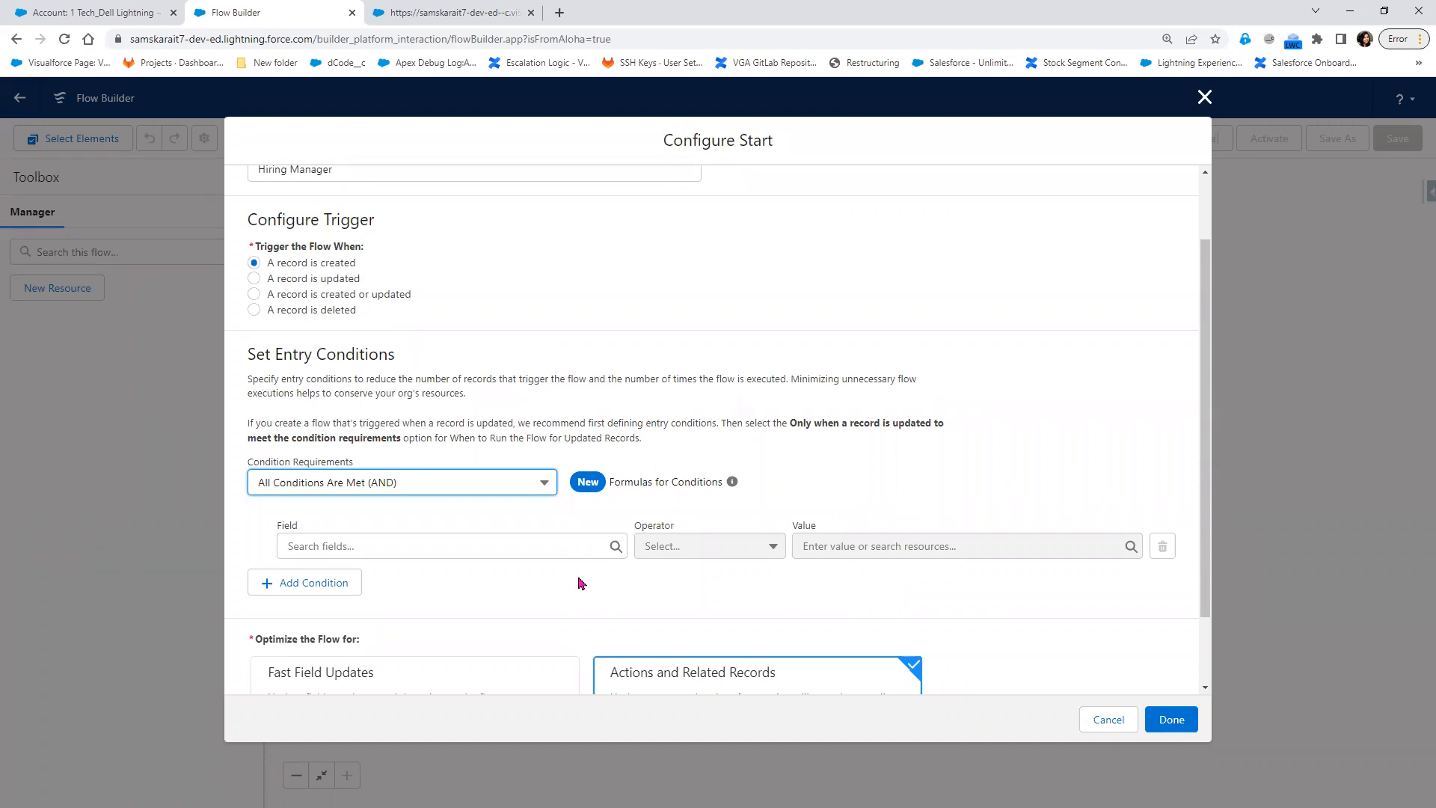
{"action": "left_click", "coordinate": [429, 488]}
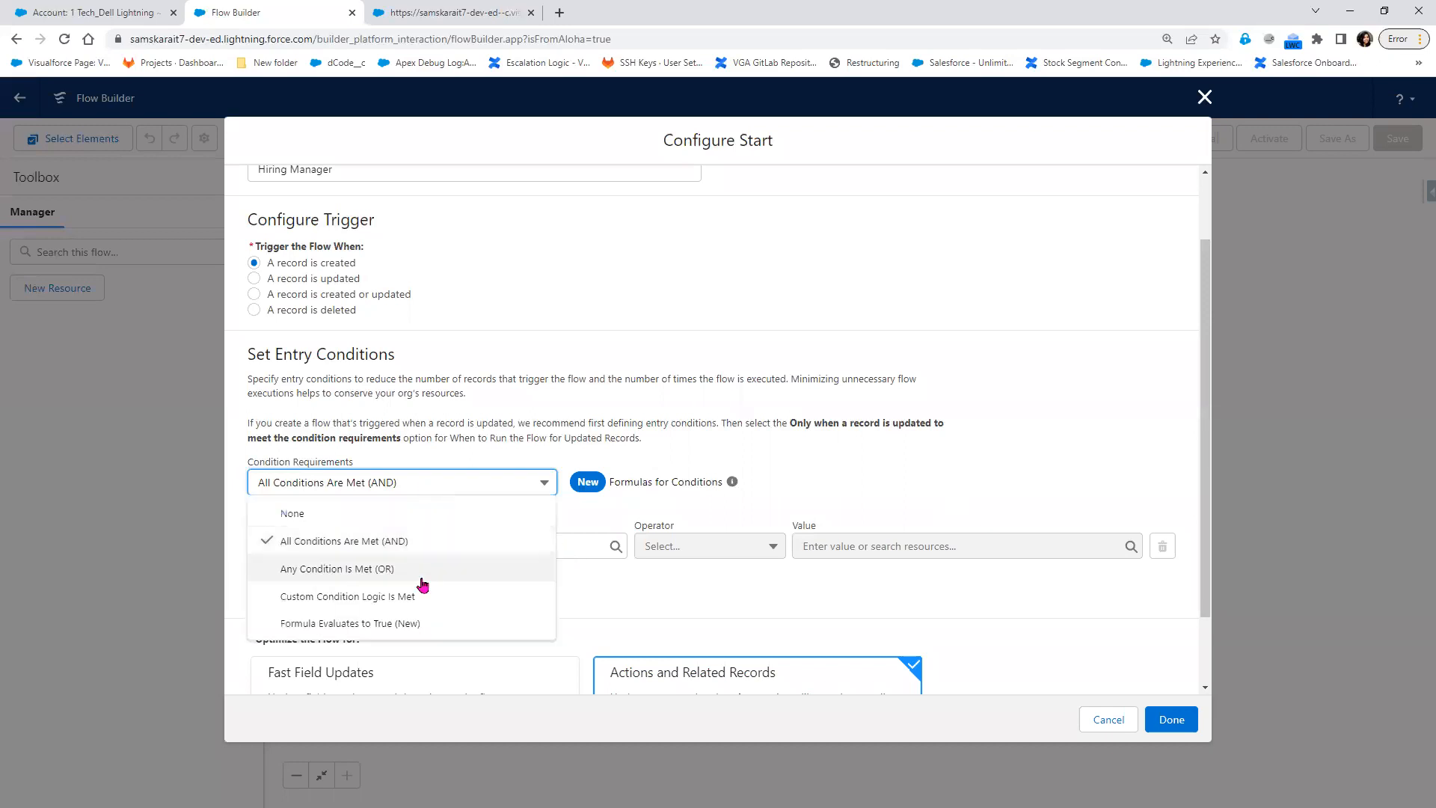
{"action": "left_click", "coordinate": [424, 570]}
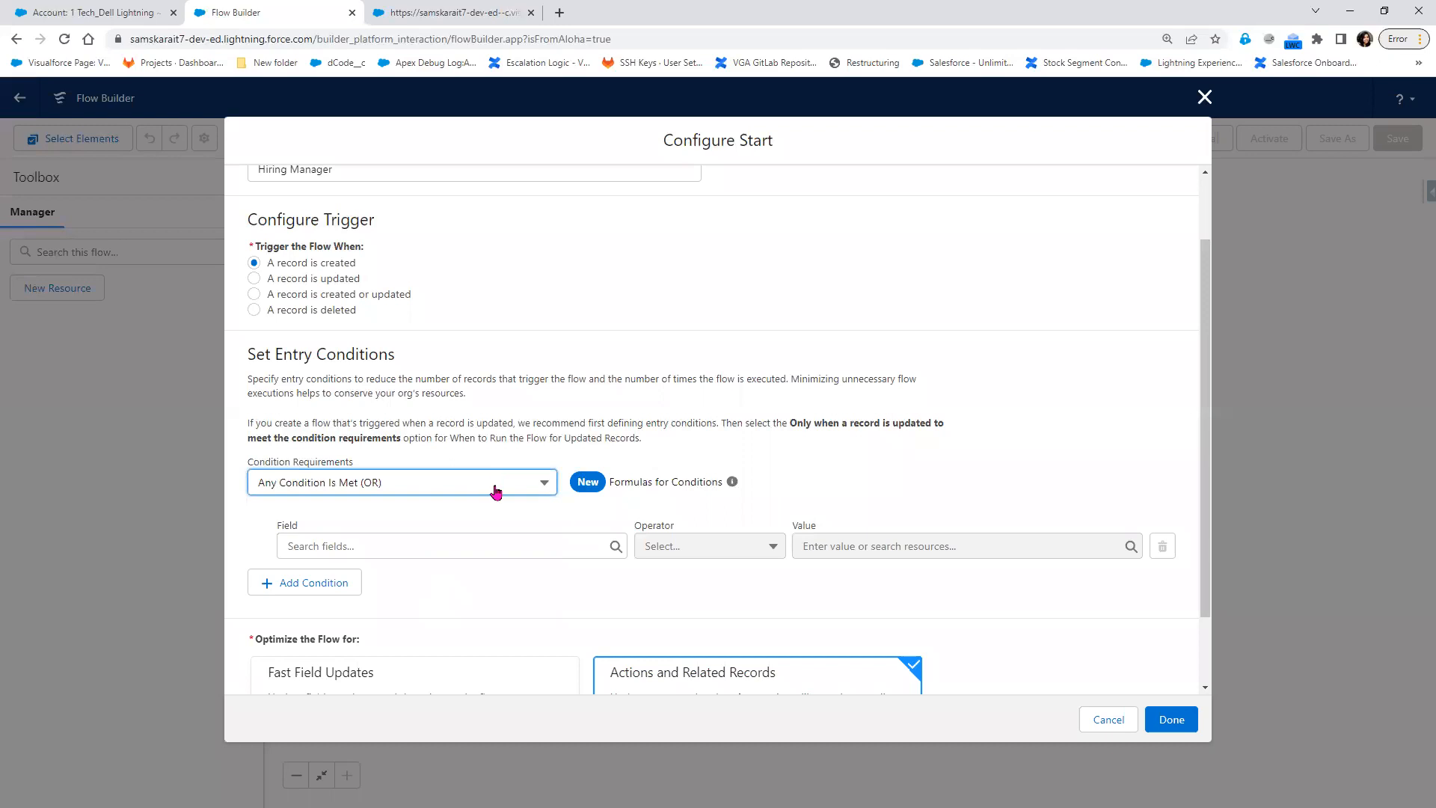
{"action": "left_click", "coordinate": [494, 485]}
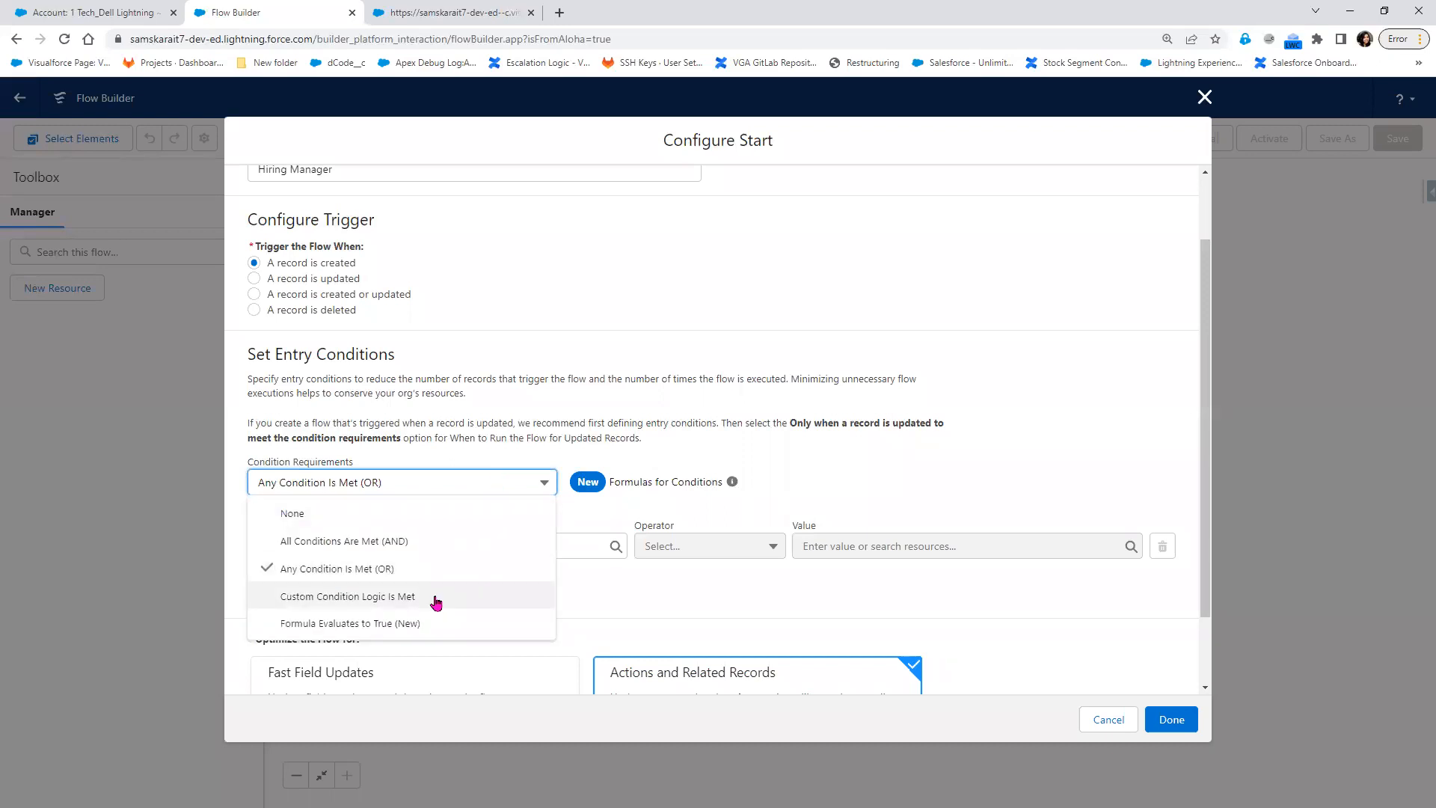
{"action": "left_click", "coordinate": [436, 600]}
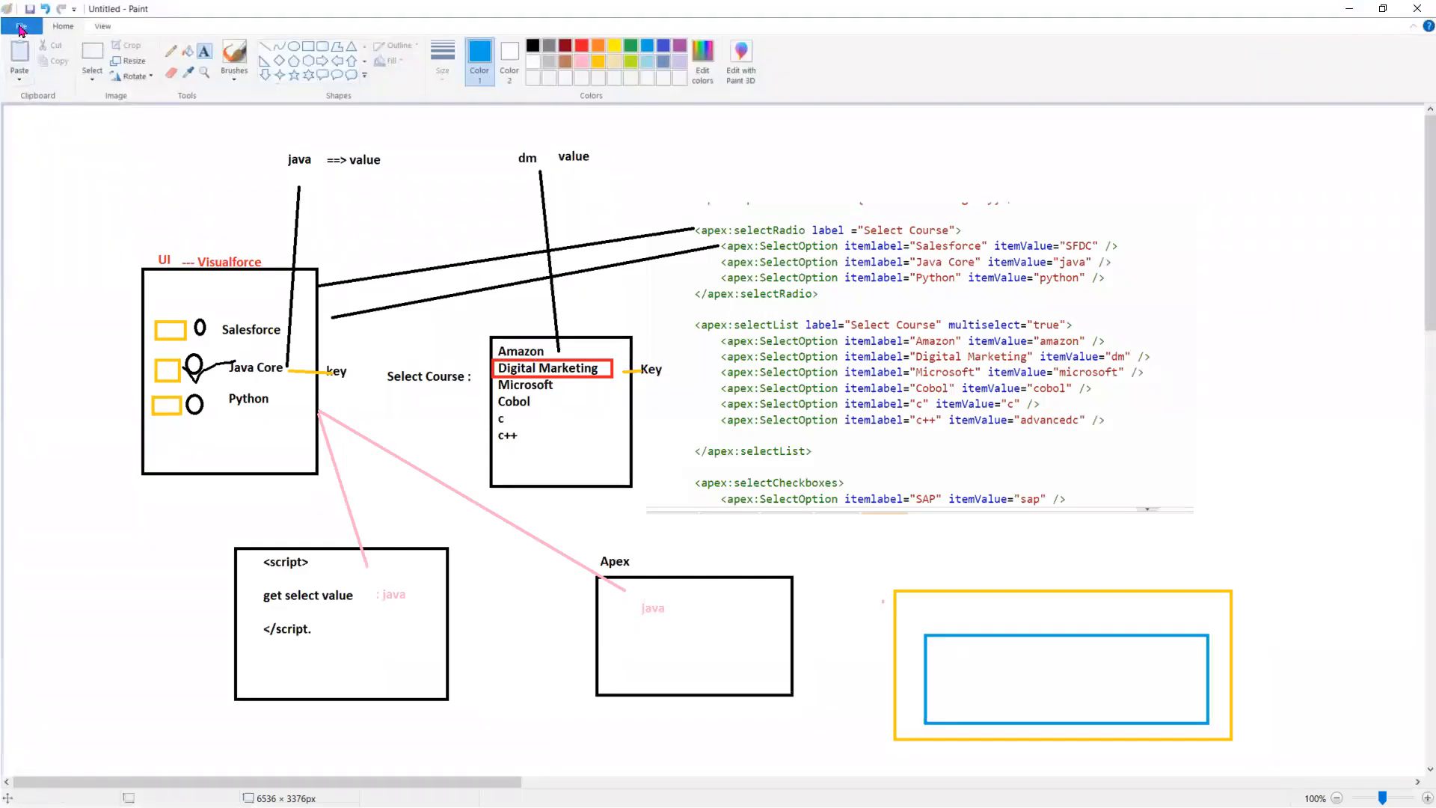
Switch to Paint and save the open drawing as a PNG named 3 in the Development folder.
{"action": "left_click", "coordinate": [21, 25]}
{"action": "left_click", "coordinate": [54, 157]}
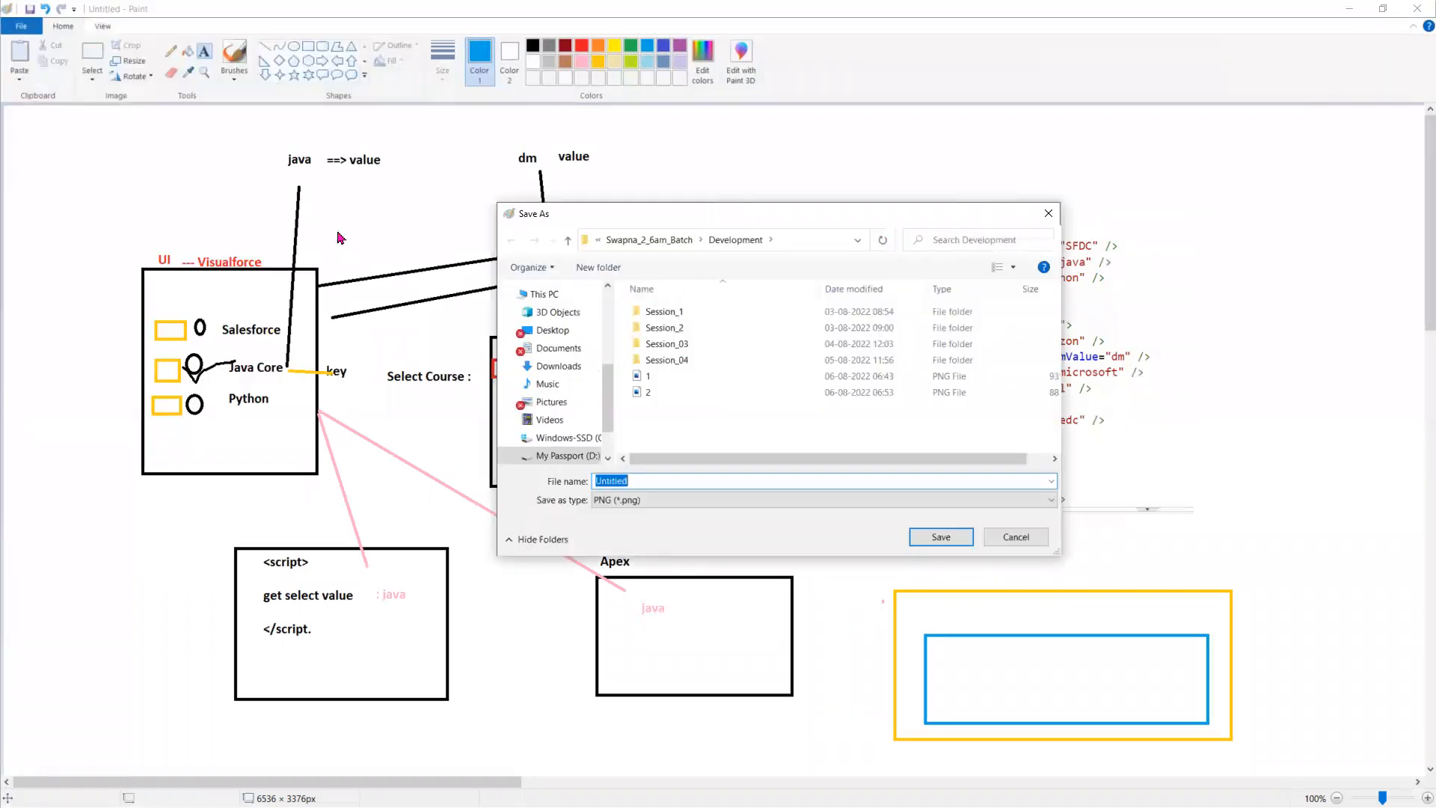
{"action": "type", "text": "3"}
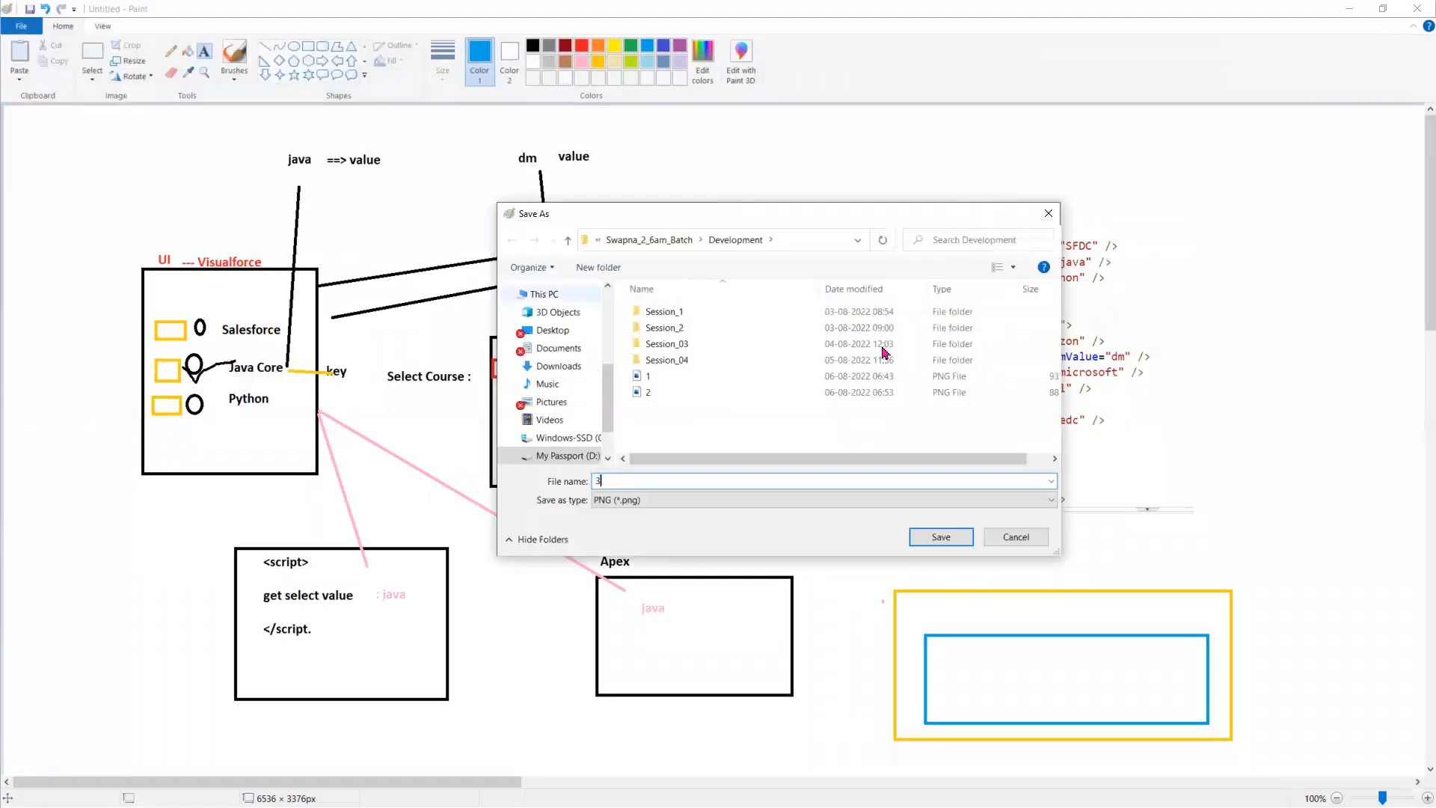
{"action": "left_click", "coordinate": [935, 536]}
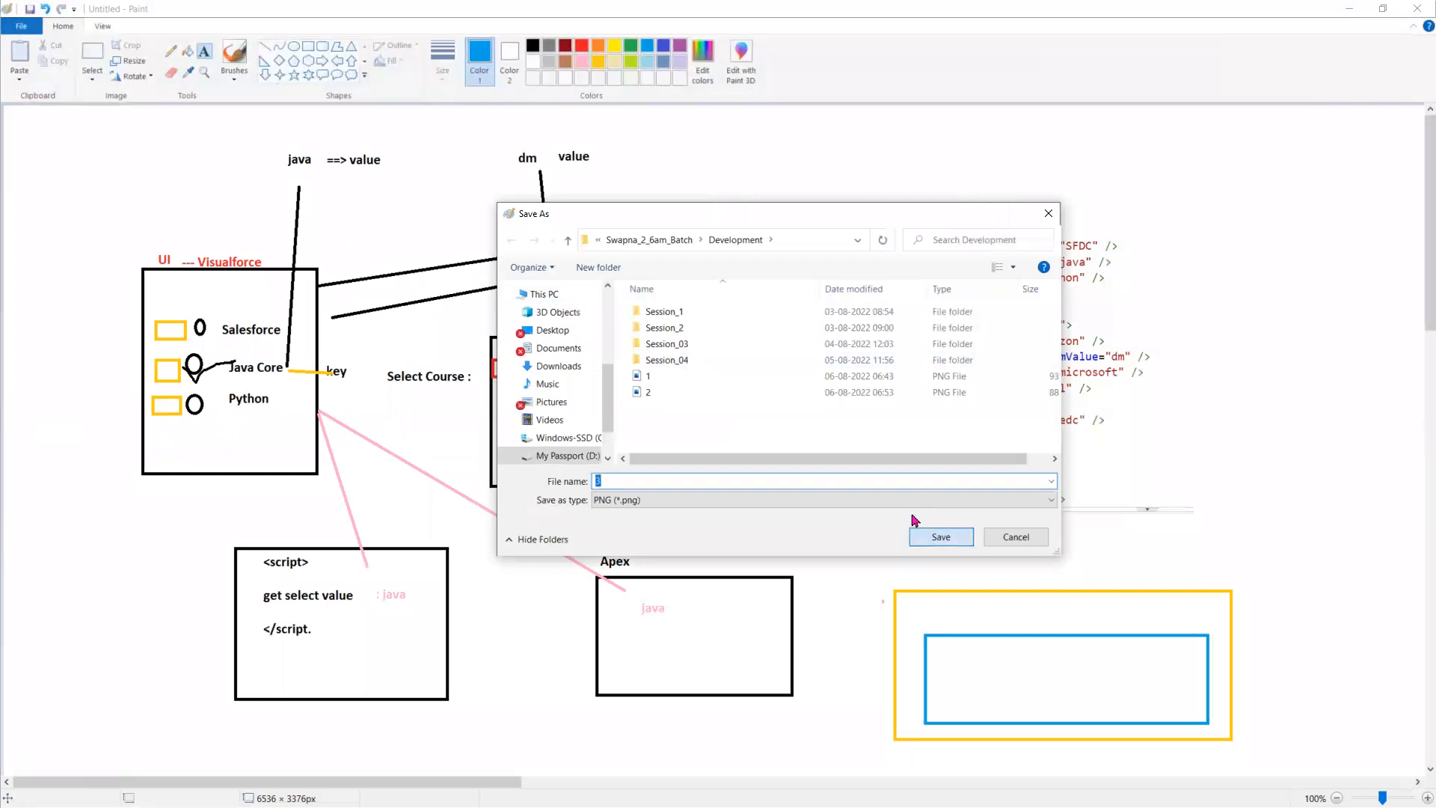
{"action": "left_click", "coordinate": [941, 537]}
{"action": "left_click", "coordinate": [941, 530]}
Start a new blank drawing and add a text block with "Phone != null" and, after an empty line, "Email != null".
{"action": "left_click", "coordinate": [35, 33]}
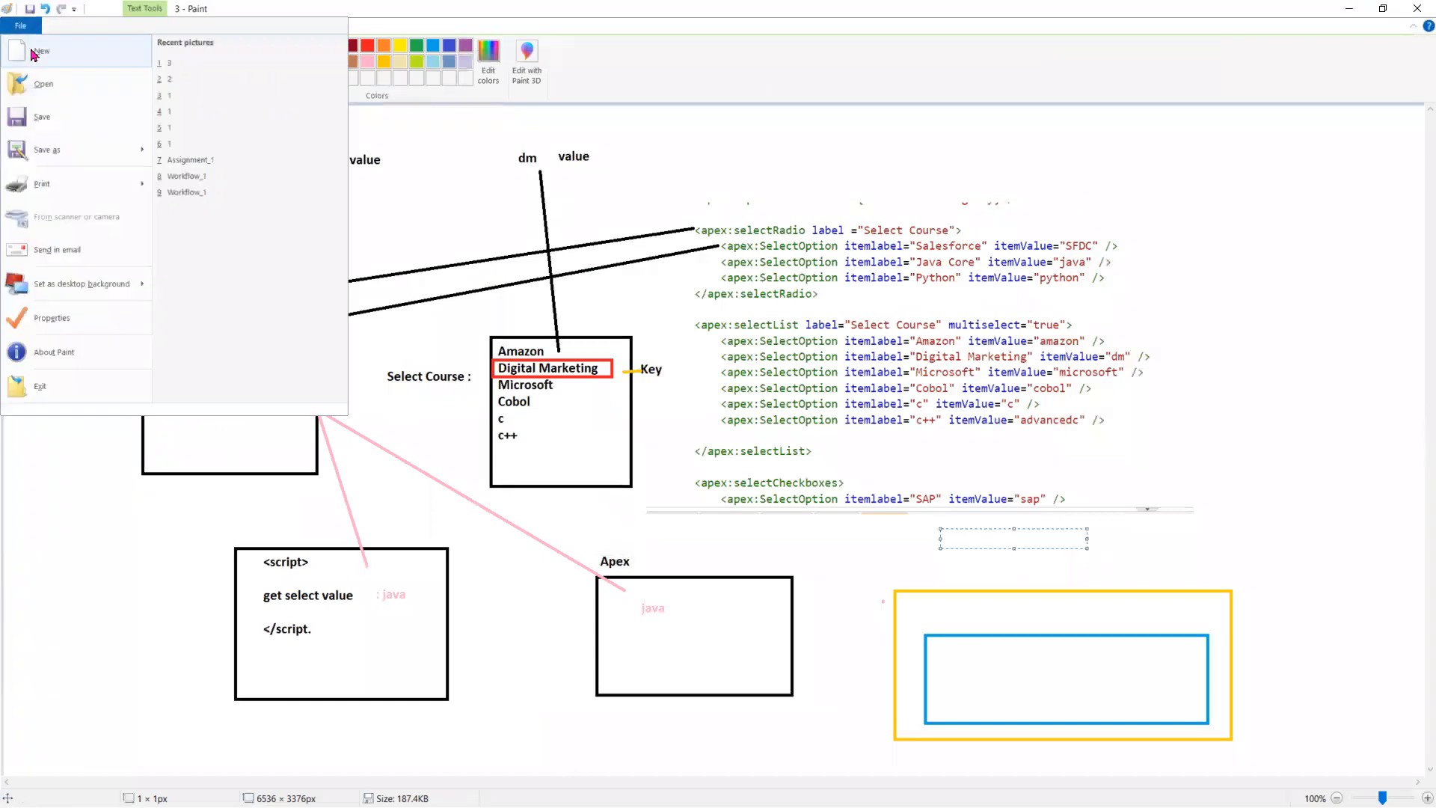
{"action": "left_click", "coordinate": [48, 388]}
{"action": "left_click", "coordinate": [761, 426]}
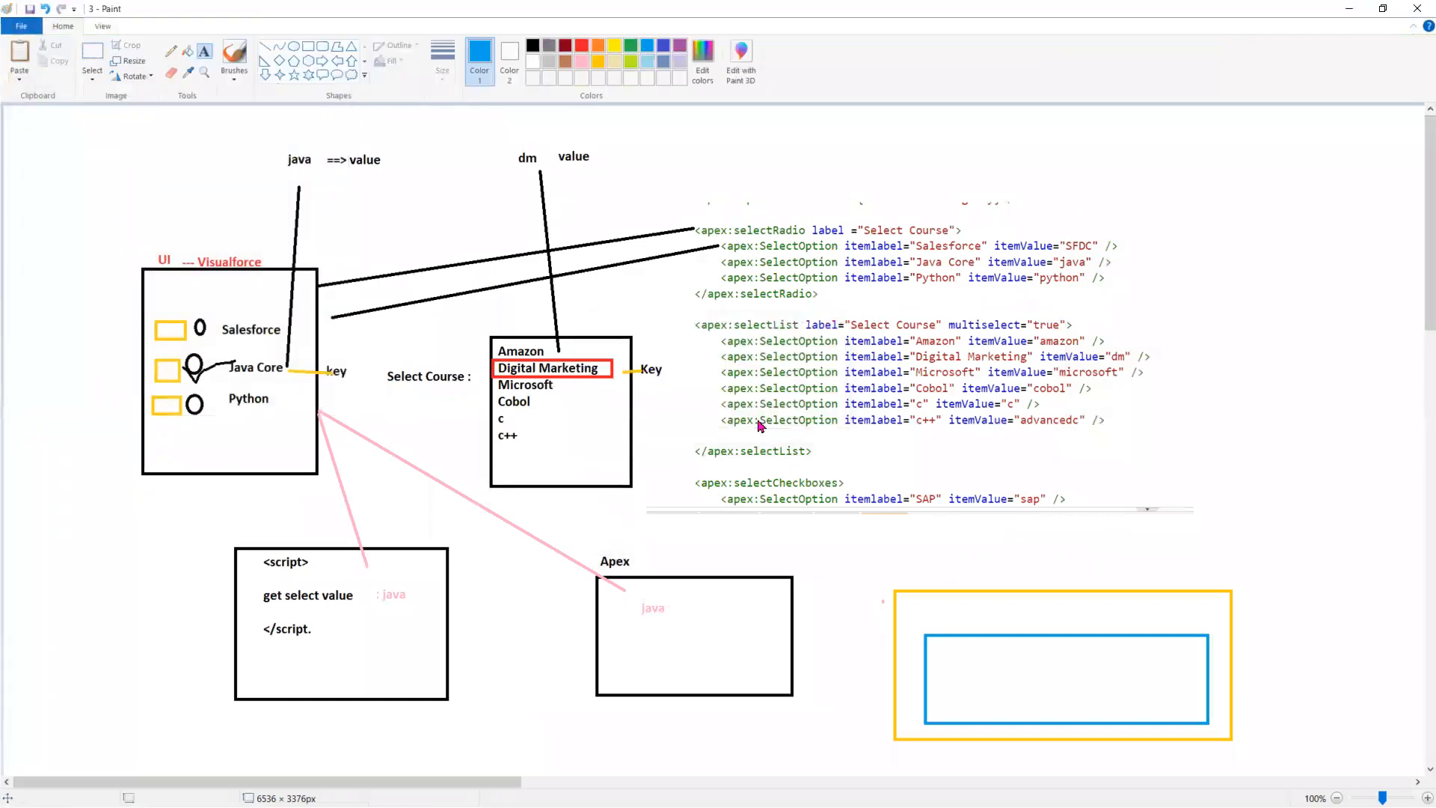
{"action": "left_click", "coordinate": [520, 182]}
{"action": "type", "text": "Phone "}
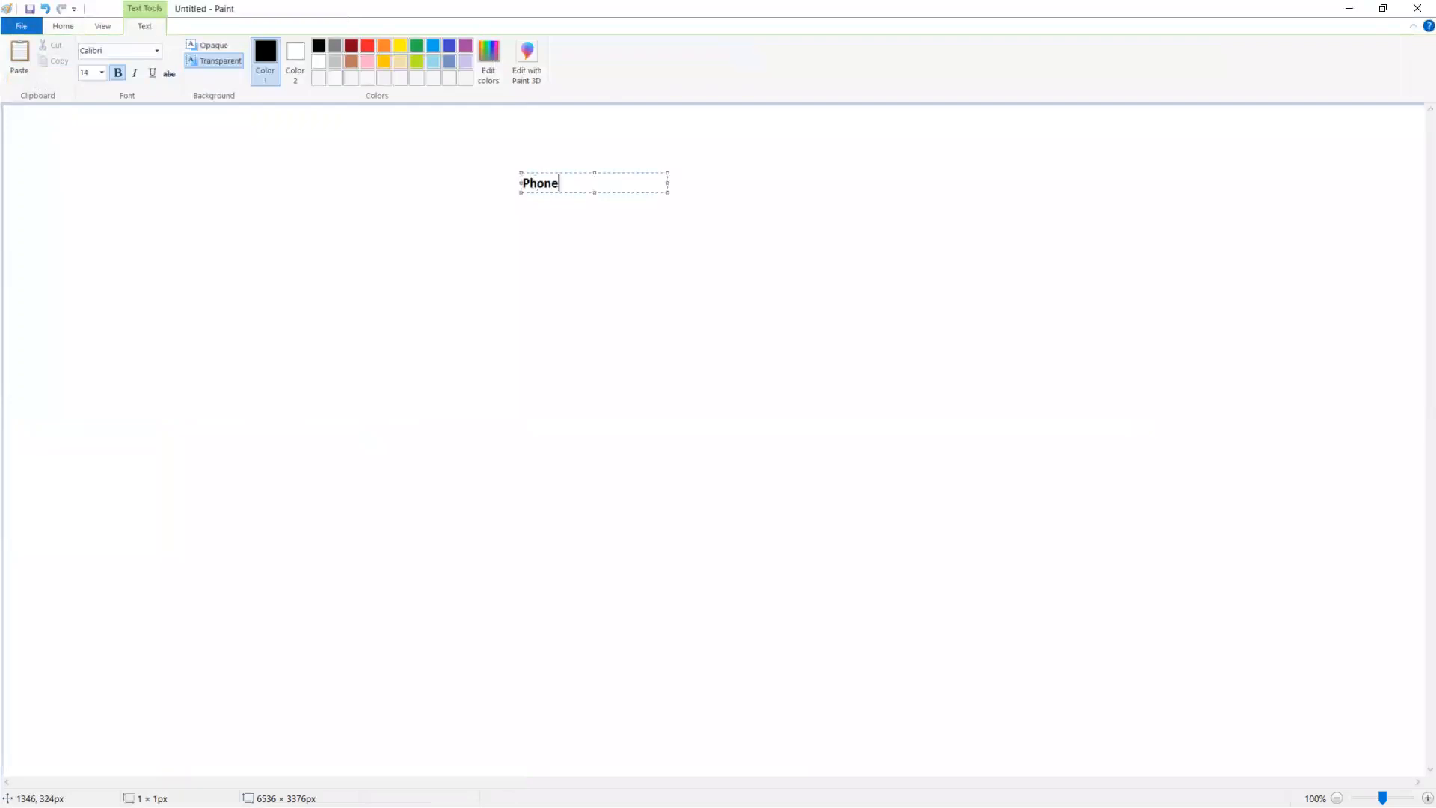
{"action": "type", "text": "!= null"}
{"action": "key", "text": "Return"}
{"action": "key", "text": "Return"}
{"action": "type", "text": "Email !"}
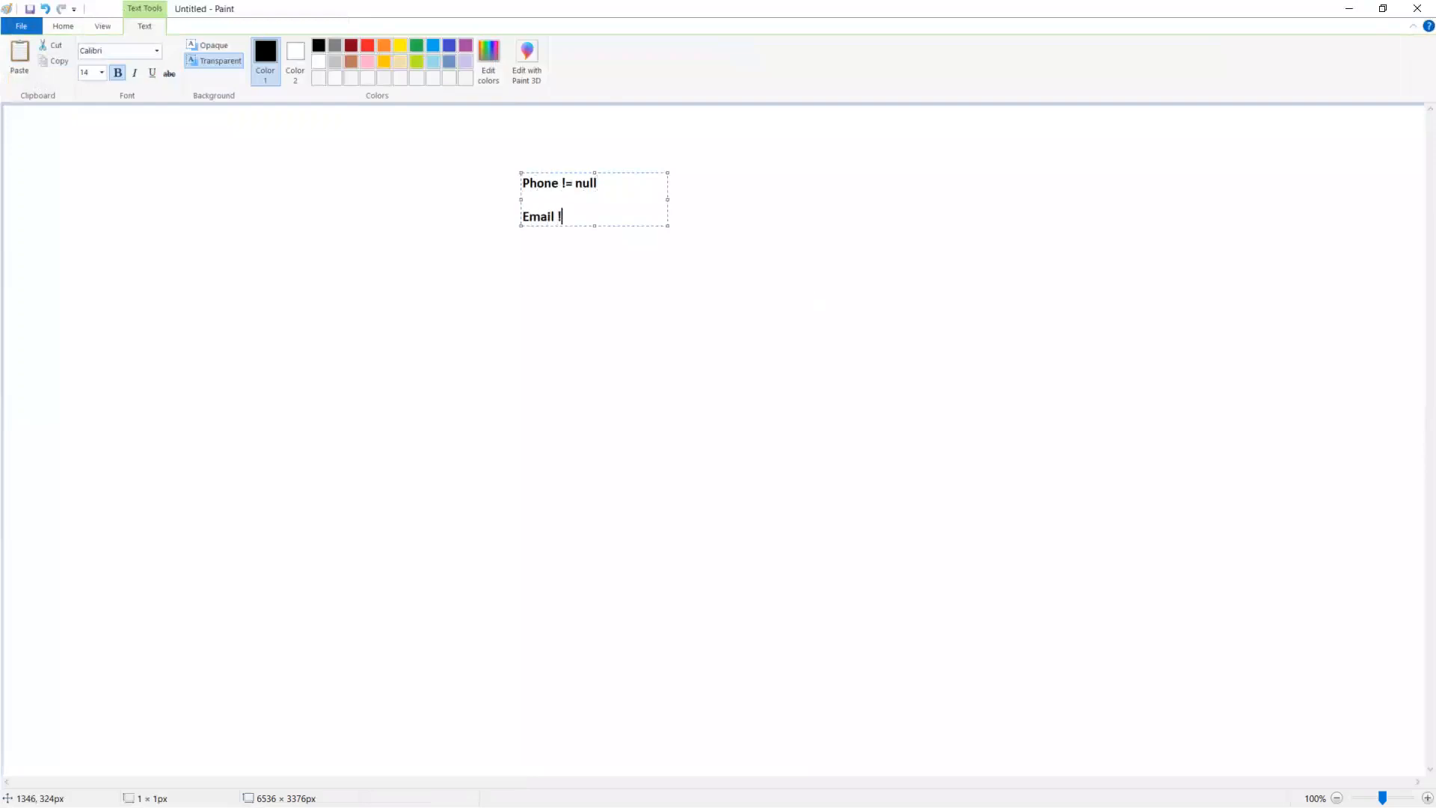
{"action": "type", "text": "= null"}
Insert the lines "Fax!=null" and "Business Email!=null" between the Phone and Email conditions.
{"action": "key", "text": "Up"}
{"action": "key", "text": "Return"}
{"action": "key", "text": "Up"}
{"action": "type", "text": "Fax!"}
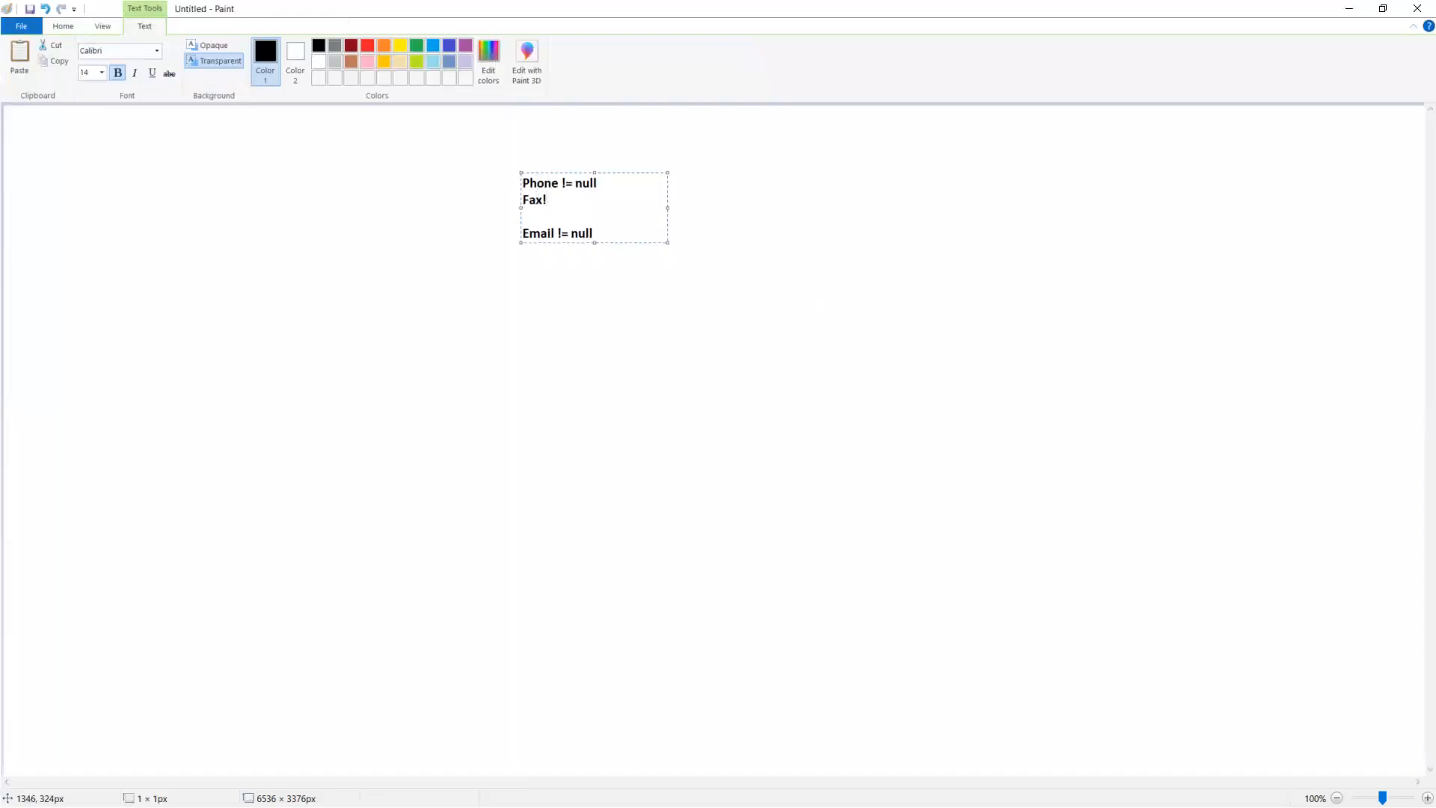
{"action": "type", "text": "="}
{"action": "type", "text": "null "}
{"action": "type", "text": "Busin"}
{"action": "type", "text": "ess E"}
{"action": "type", "text": "mail!="}
{"action": "type", "text": "ni"}
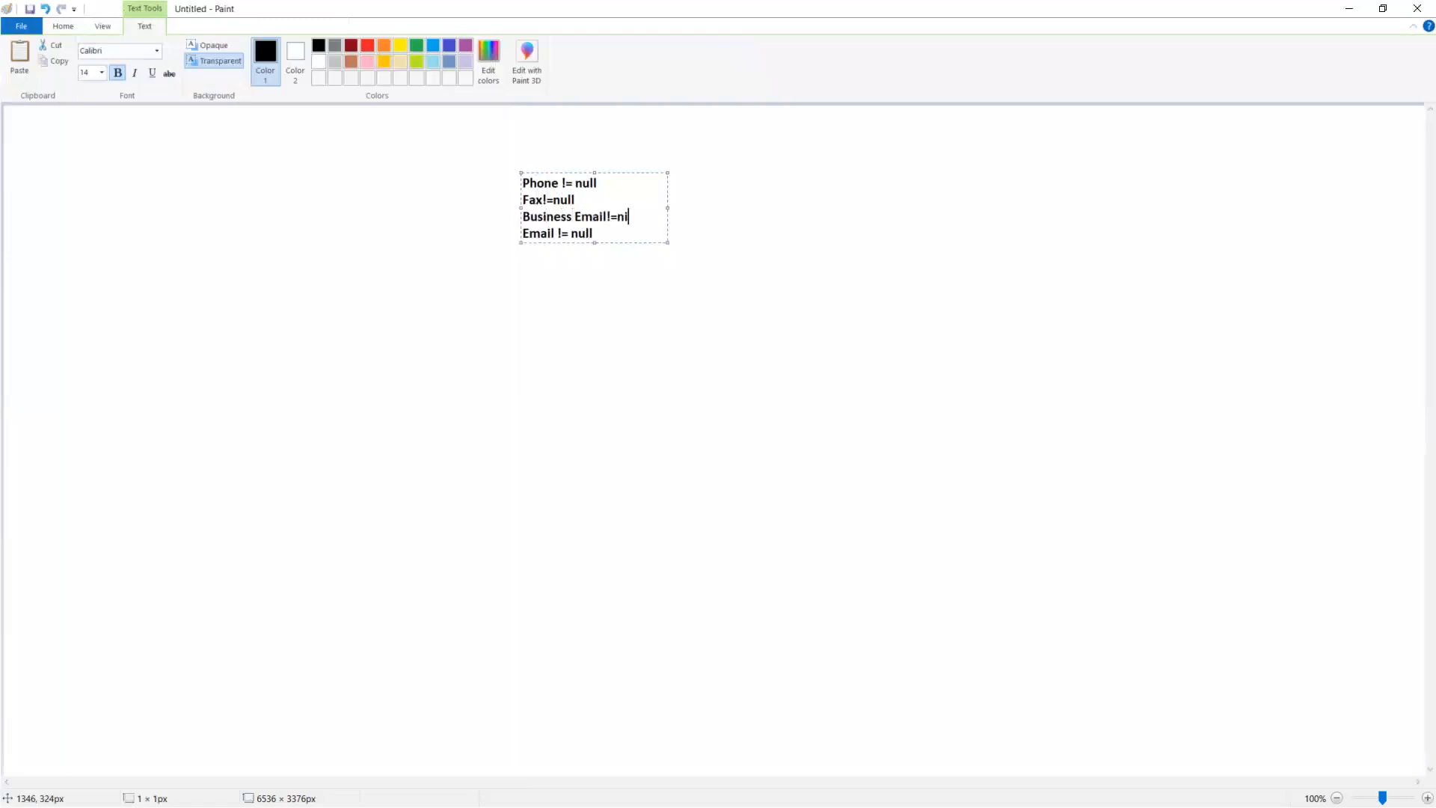
{"action": "key", "text": "BackSpace"}
{"action": "type", "text": "ull"}
Prefix the last Email condition with "personal" and finish the text block.
{"action": "key", "text": "Down"}
{"action": "key", "text": "Left"}
{"action": "key", "text": "Left"}
{"action": "key", "text": "Left"}
{"action": "key", "text": "Left"}
{"action": "key", "text": "Left"}
{"action": "key", "text": "Left"}
{"action": "key", "text": "Left"}
{"action": "key", "text": "Left"}
{"action": "key", "text": "Left"}
{"action": "key", "text": "Left"}
{"action": "key", "text": "Left"}
{"action": "key", "text": "Left"}
{"action": "key", "text": "Left"}
{"action": "key", "text": "Left"}
{"action": "key", "text": "Right"}
{"action": "type", "text": "personal"}
{"action": "left_click", "coordinate": [319, 222]}
Add a separate text block beside the conditions reading "1 and 2 and 3 and 4".
{"action": "left_click", "coordinate": [215, 213]}
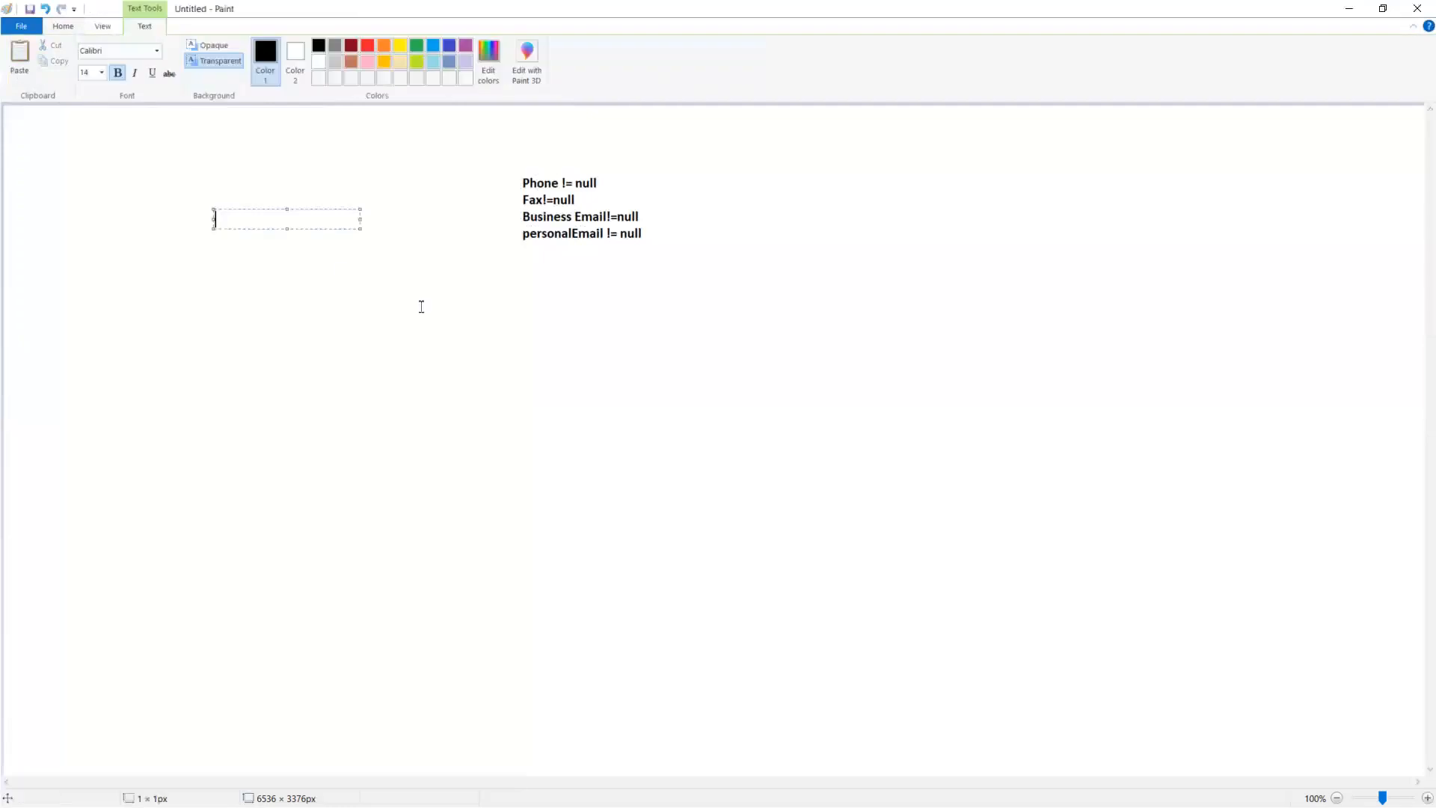
{"action": "type", "text": "1"}
{"action": "type", "text": " &&"}
{"action": "type", "text": " 2 &"}
{"action": "key", "text": "Left"}
{"action": "key", "text": "Left"}
{"action": "key", "text": "Left"}
{"action": "key", "text": "Left"}
{"action": "key", "text": "BackSpace"}
{"action": "key", "text": "Right"}
{"action": "key", "text": "BackSpace"}
{"action": "key", "text": "BackSpace"}
{"action": "type", "text": "and"}
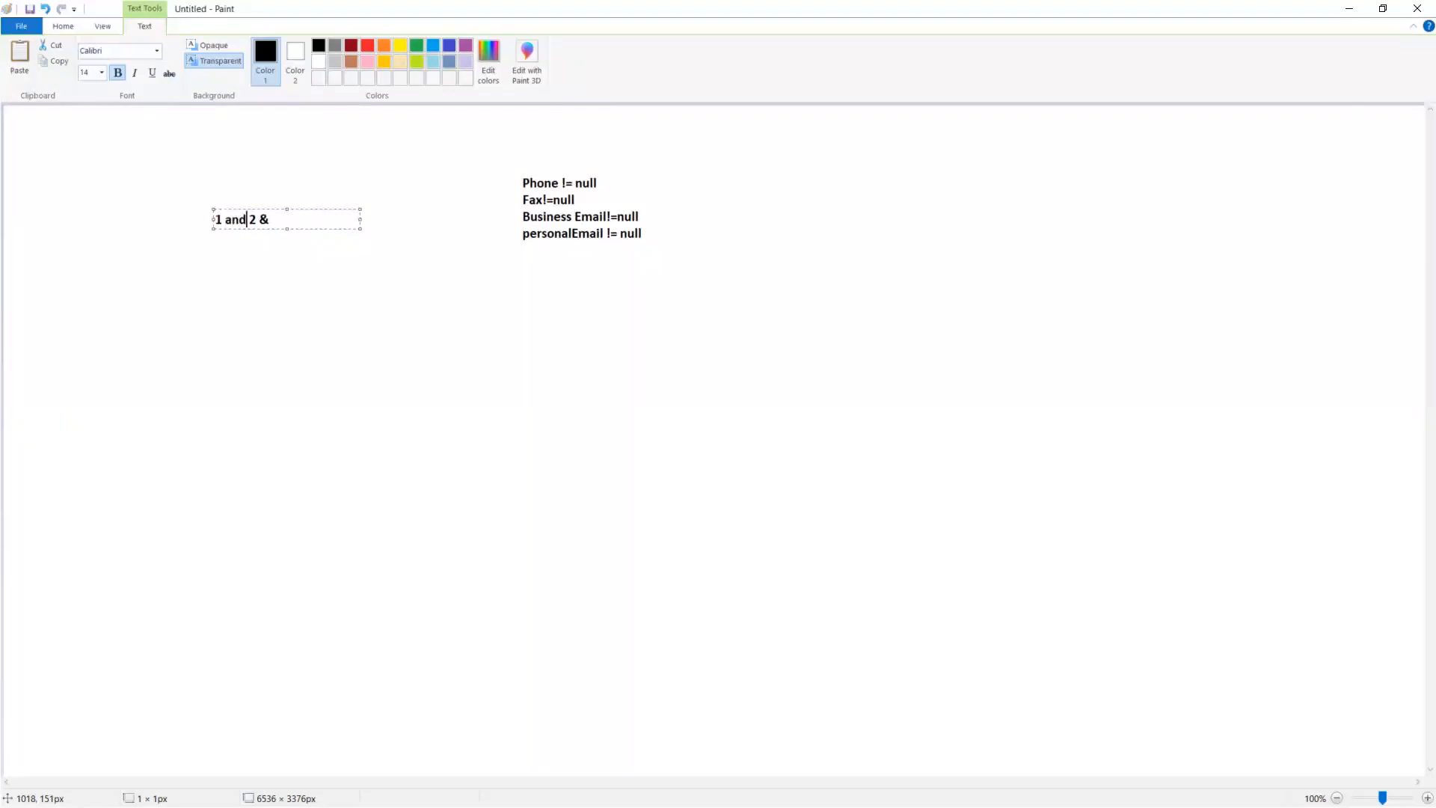
{"action": "key", "text": "Right"}
{"action": "key", "text": "Right"}
{"action": "key", "text": "Right"}
{"action": "key", "text": "BackSpace"}
{"action": "type", "text": "and 3"}
{"action": "key", "text": "BackSpace"}
{"action": "type", "text": "3 and 4"}
Add the line "1 or 2 or 3 or 4" below the all-and logic example.
{"action": "key", "text": "Return"}
{"action": "type", "text": "1 or 2"}
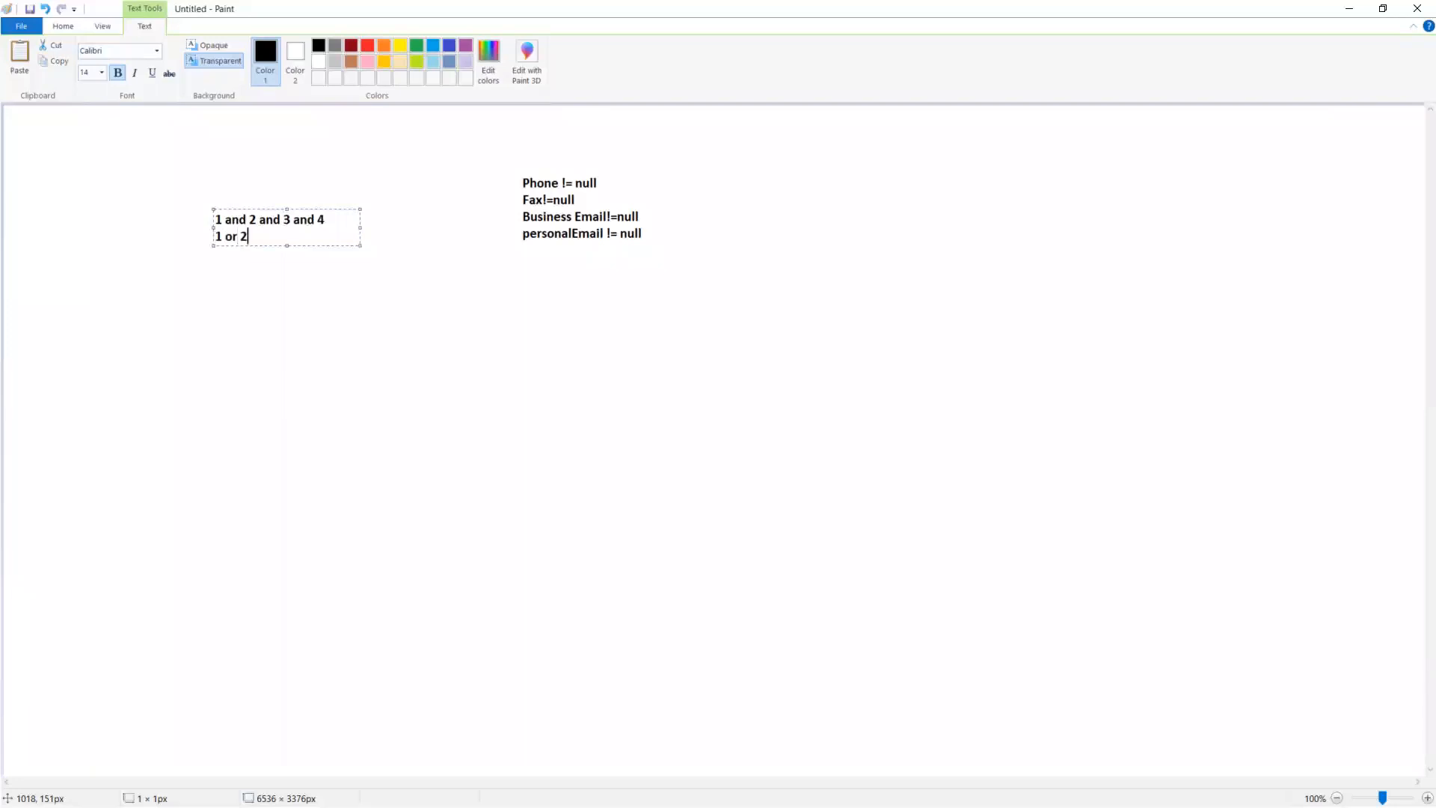
{"action": "type", "text": " or 3 or 4"}
After an empty line, add the custom logic examples "(1 and 3) or (2 and 4)" and "(1 and 2 and 3) or 4".
{"action": "key", "text": "Return"}
{"action": "key", "text": "Return"}
{"action": "type", "text": "1"}
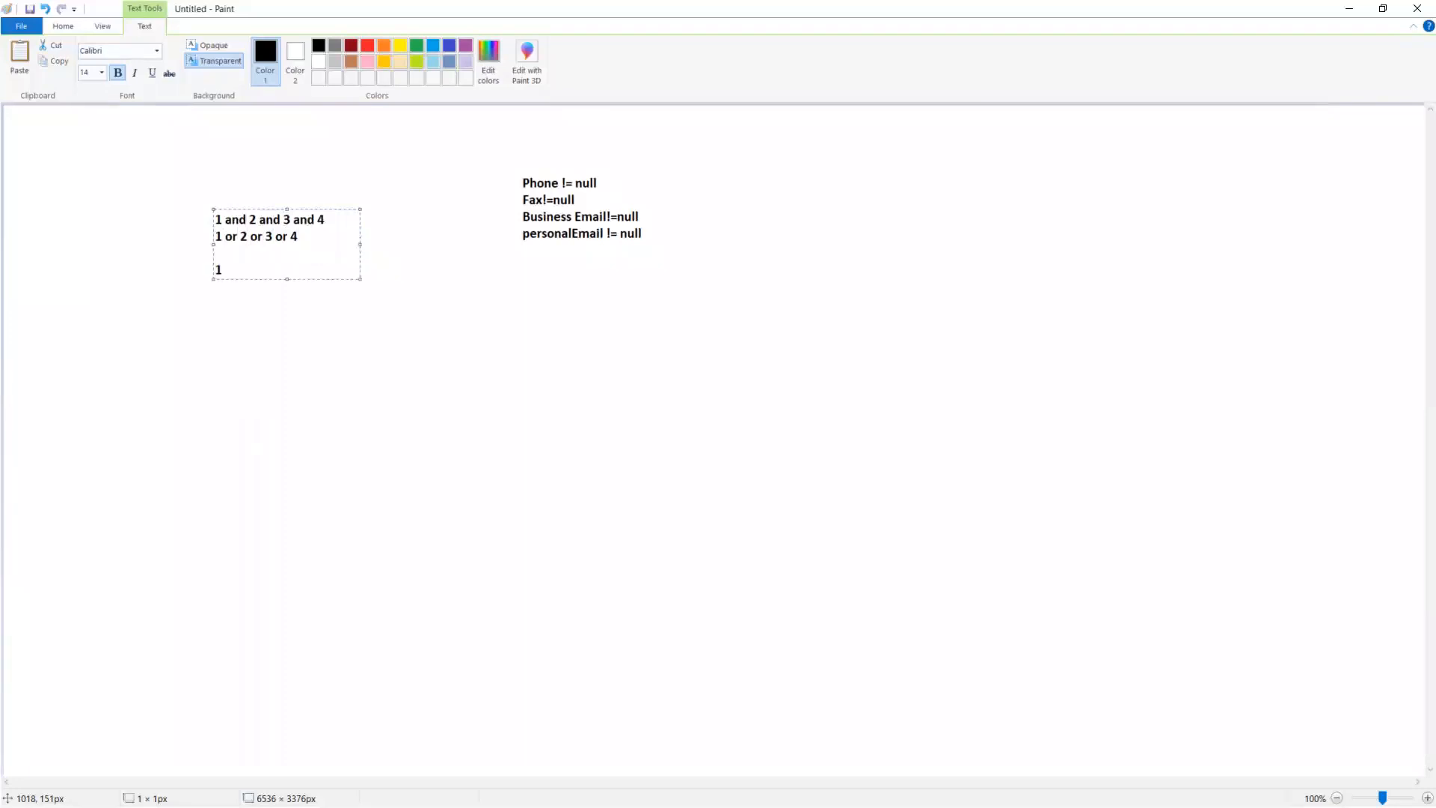
{"action": "type", "text": " and 3)"}
{"action": "key", "text": "Left"}
{"action": "key", "text": "Left"}
{"action": "key", "text": "Left"}
{"action": "key", "text": "Left"}
{"action": "key", "text": "Left"}
{"action": "key", "text": "Left"}
{"action": "key", "text": "Left"}
{"action": "key", "text": "Left"}
{"action": "type", "text": "("}
{"action": "key", "text": "Right"}
{"action": "key", "text": "Right"}
{"action": "key", "text": "Right"}
{"action": "key", "text": "Right"}
{"action": "key", "text": "Right"}
{"action": "key", "text": "Right"}
{"action": "key", "text": "Right"}
{"action": "key", "text": "Right"}
{"action": "type", "text": "or (2 and 4)"}
{"action": "key", "text": "Return"}
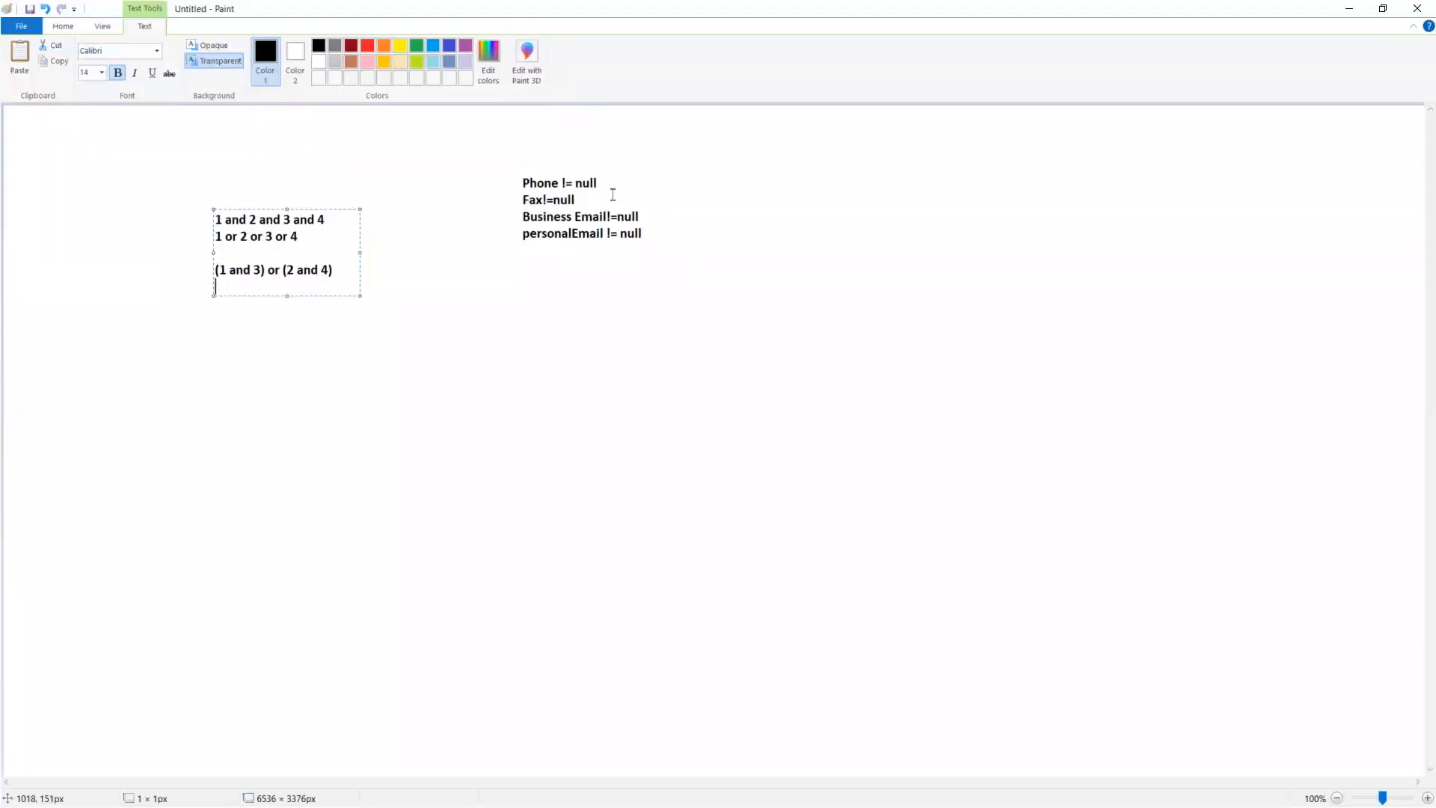
{"action": "type", "text": "(1 and 2 and 3) or 4"}
Switch back to Flow Builder in Chrome, try the custom condition logic "1 and 4" and the Formula Evaluates to True requirement.
{"action": "key", "text": "alt+Tab"}
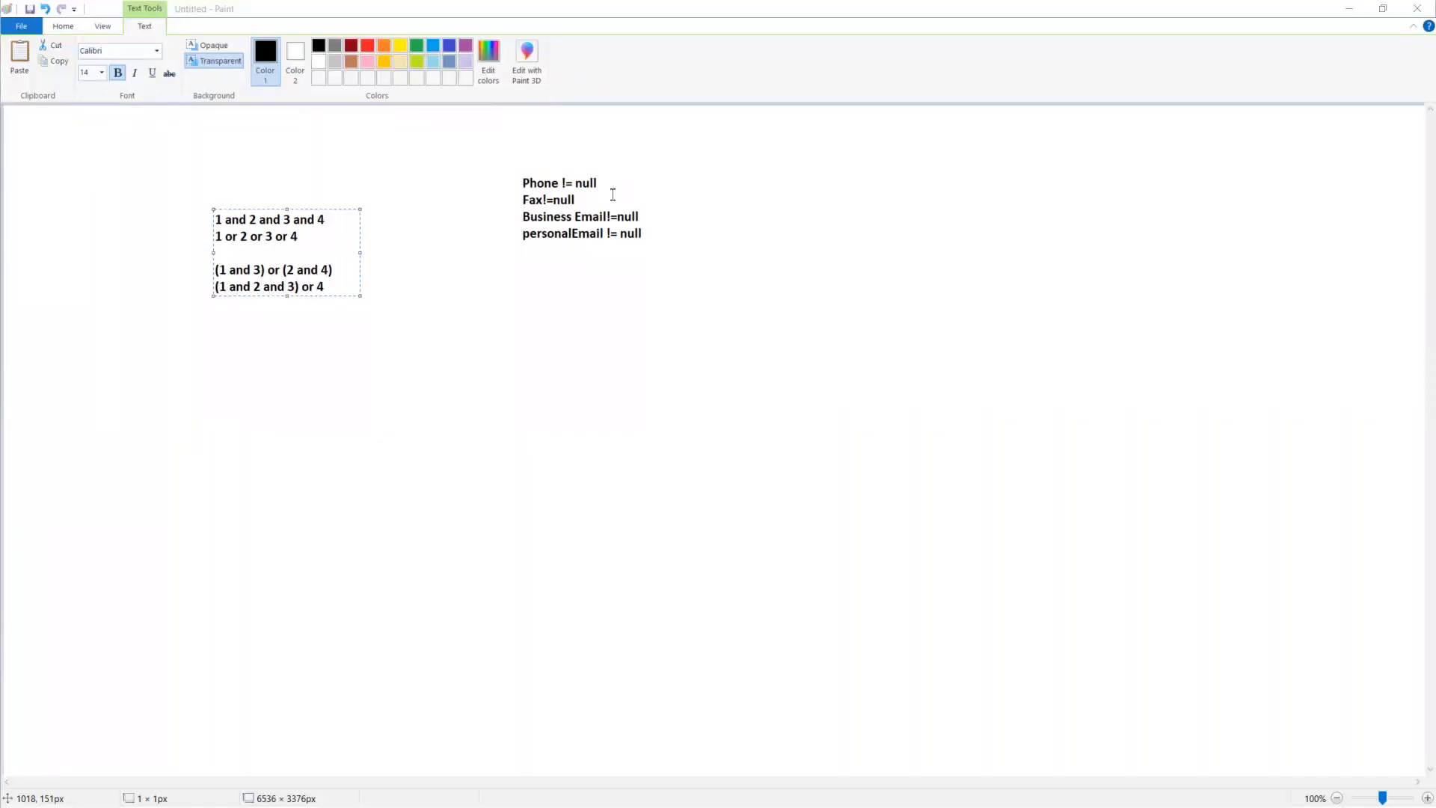
{"action": "key", "text": "alt+Tab"}
{"action": "left_click", "coordinate": [353, 536]}
{"action": "type", "text": "and 4"}
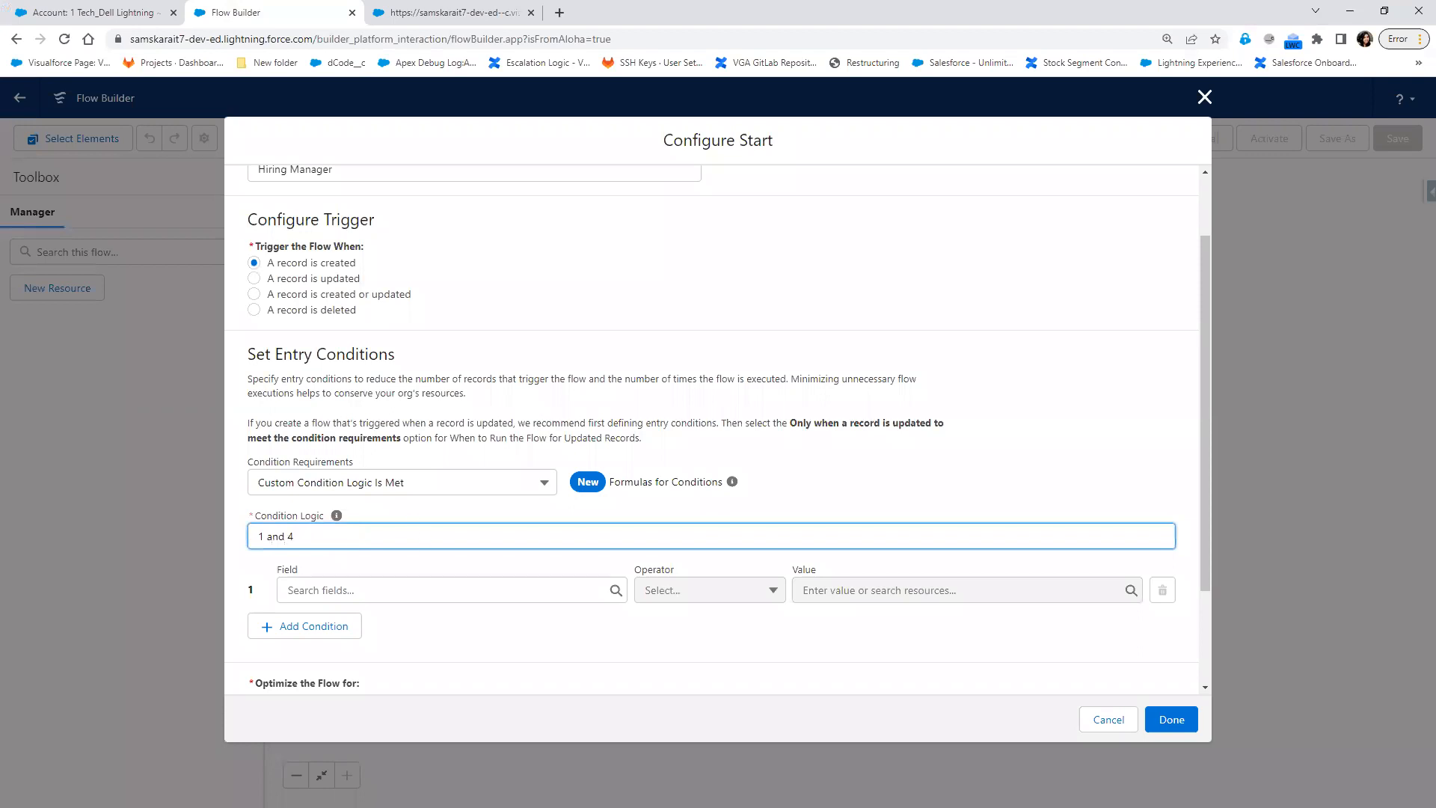
{"action": "left_click", "coordinate": [534, 487]}
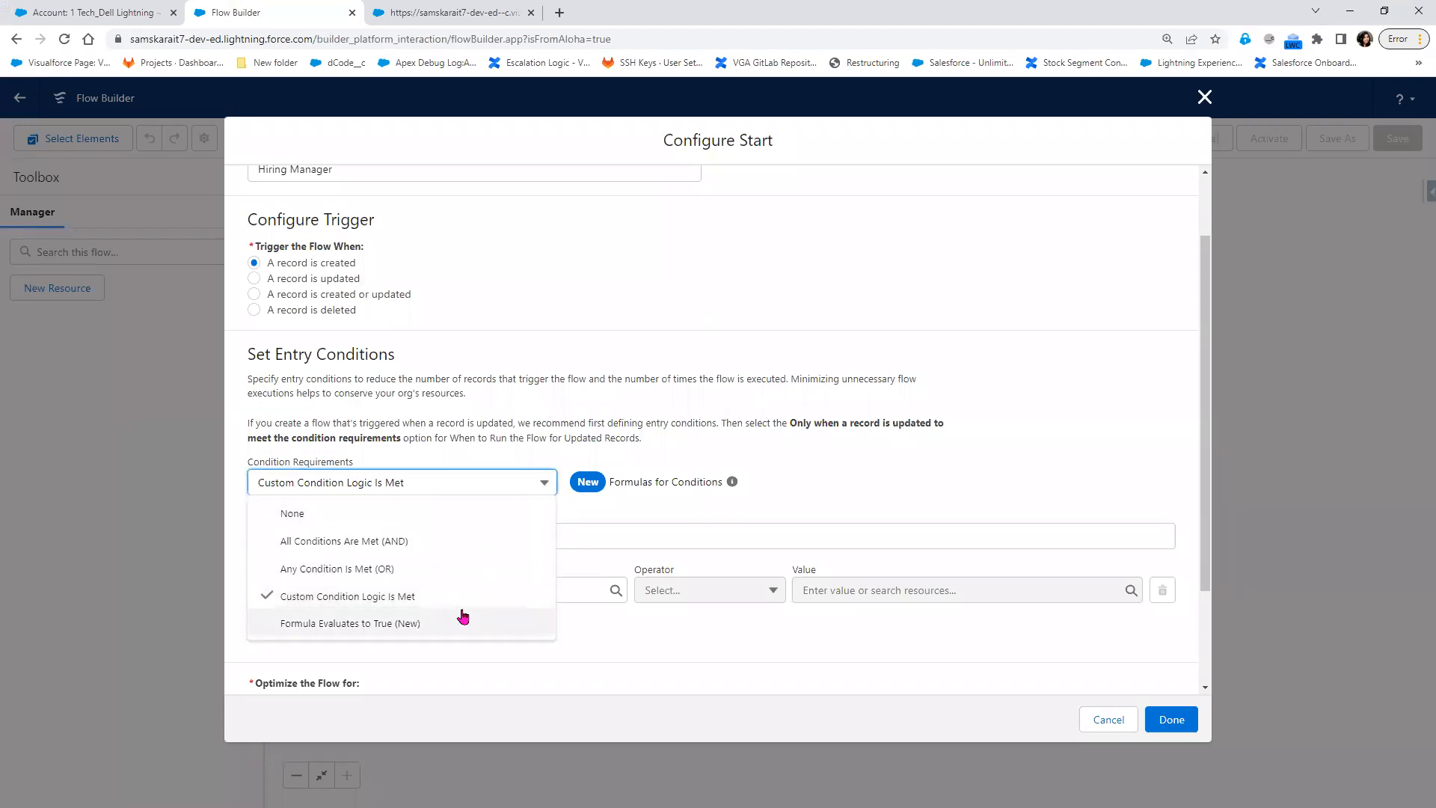
{"action": "left_click", "coordinate": [464, 621]}
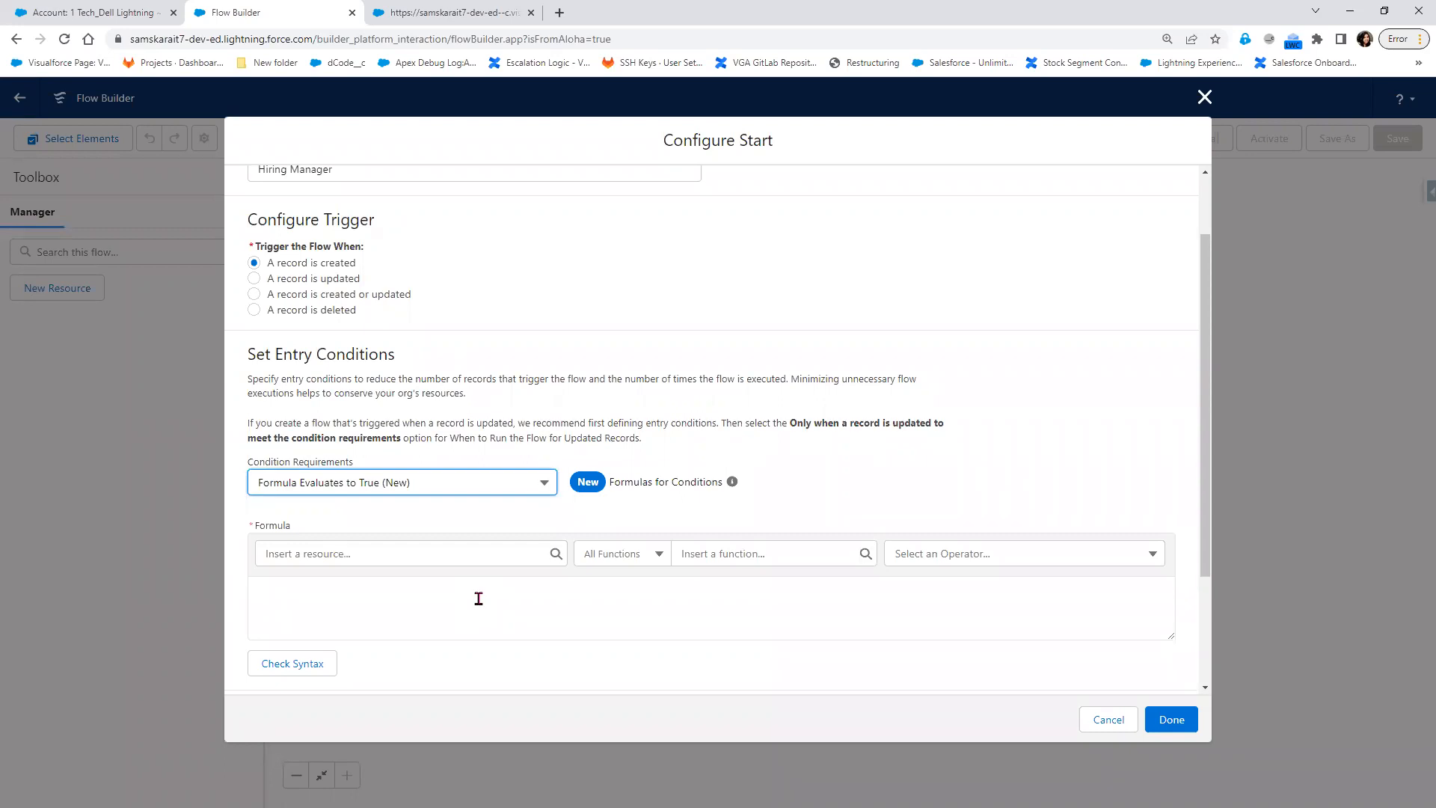
Set the condition requirements to All Conditions Are Met (AND) and choose Email_Address__c as the condition's field.
{"action": "left_click", "coordinate": [436, 484]}
{"action": "left_click", "coordinate": [429, 552]}
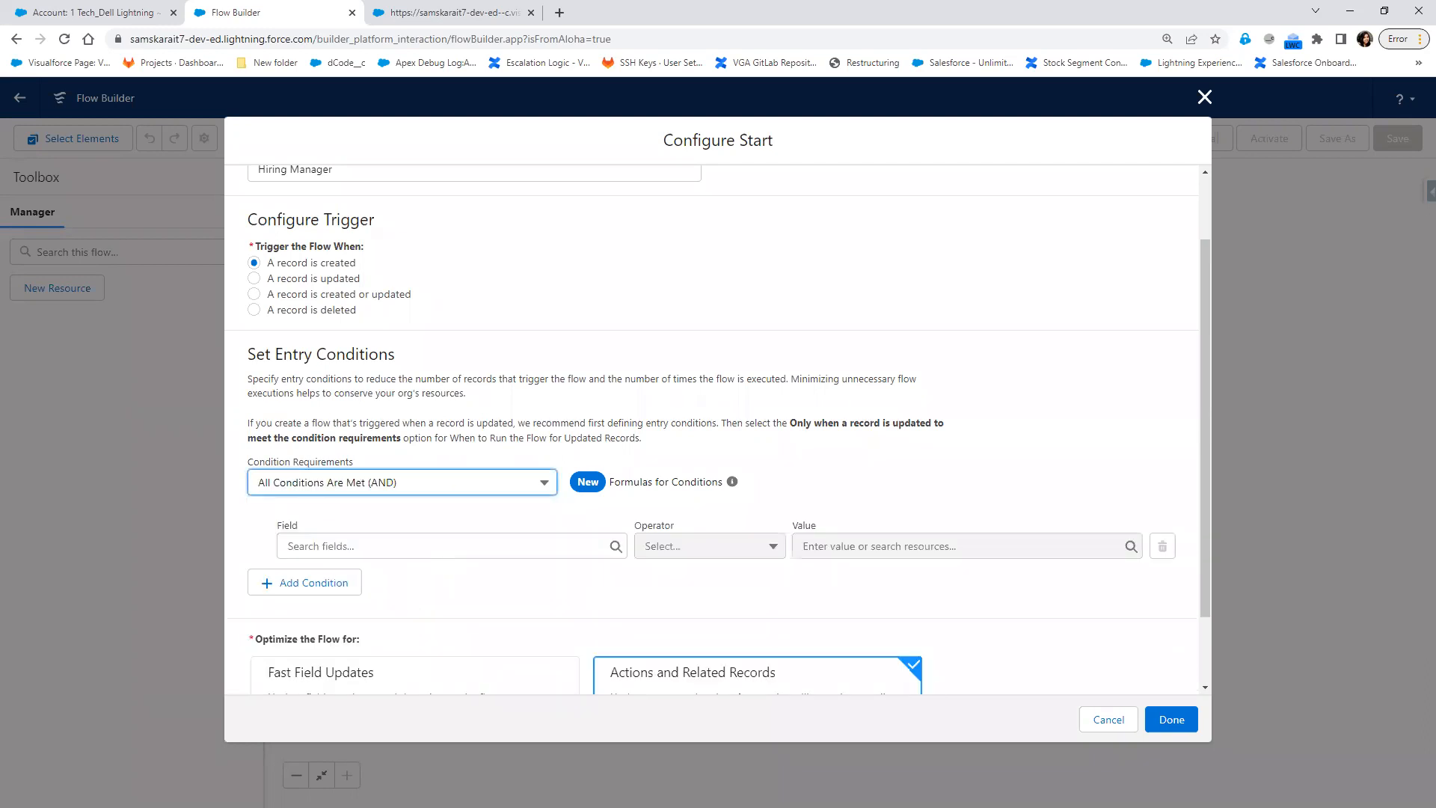
{"action": "left_click", "coordinate": [384, 547]}
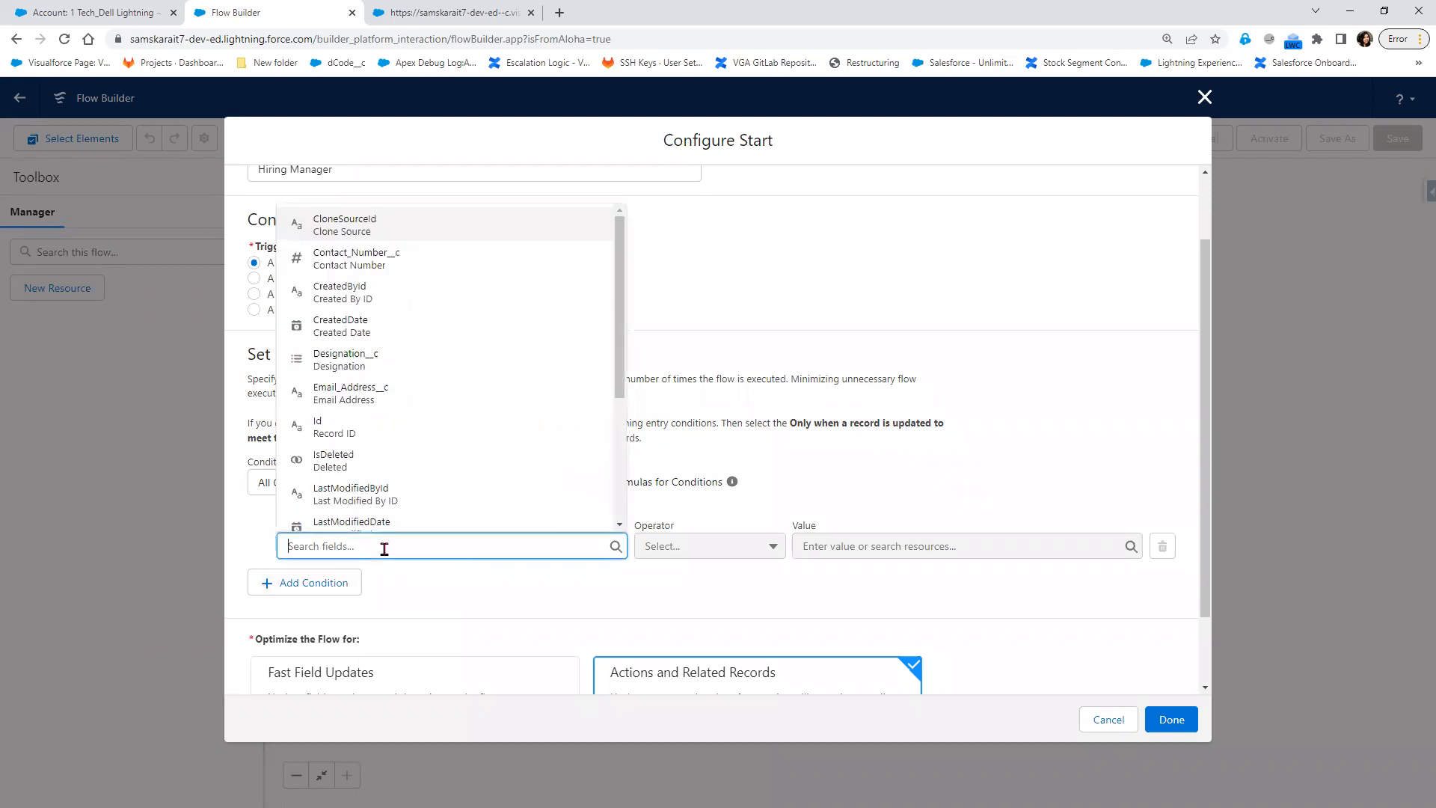
{"action": "type", "text": "Em"}
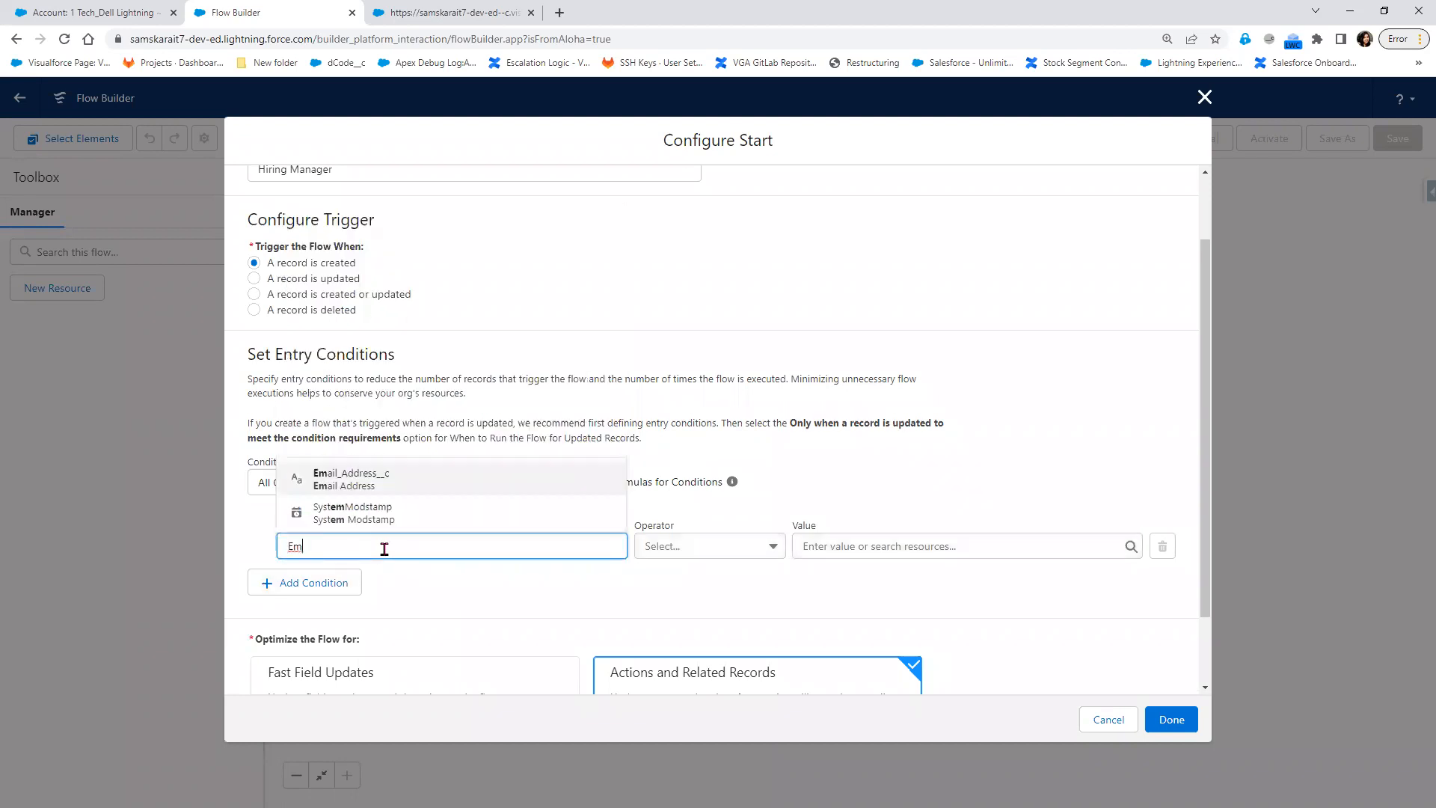
{"action": "key", "text": "Return"}
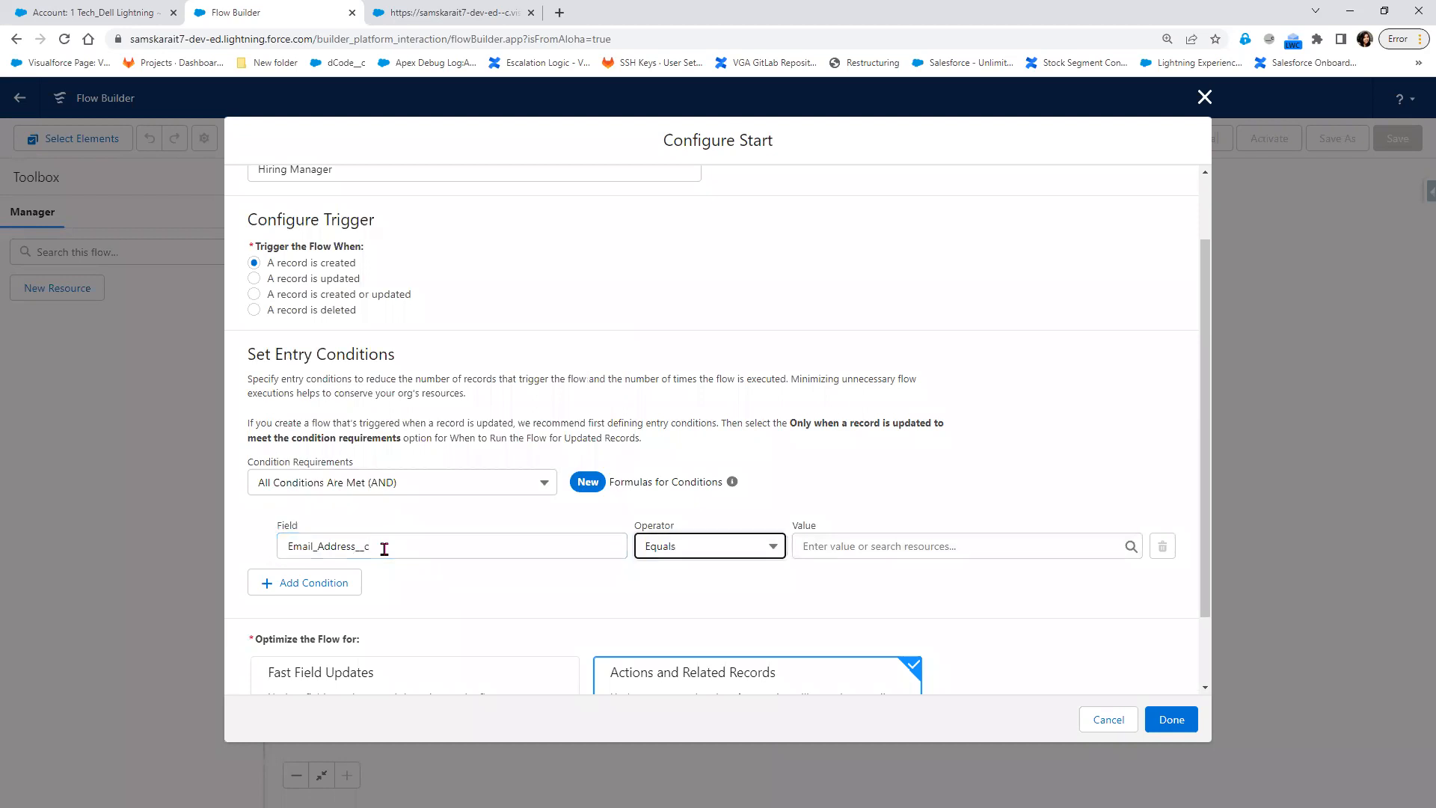
Set the operator of the Email_Address__c entry condition to Does Not Equal.
{"action": "left_click", "coordinate": [683, 546]}
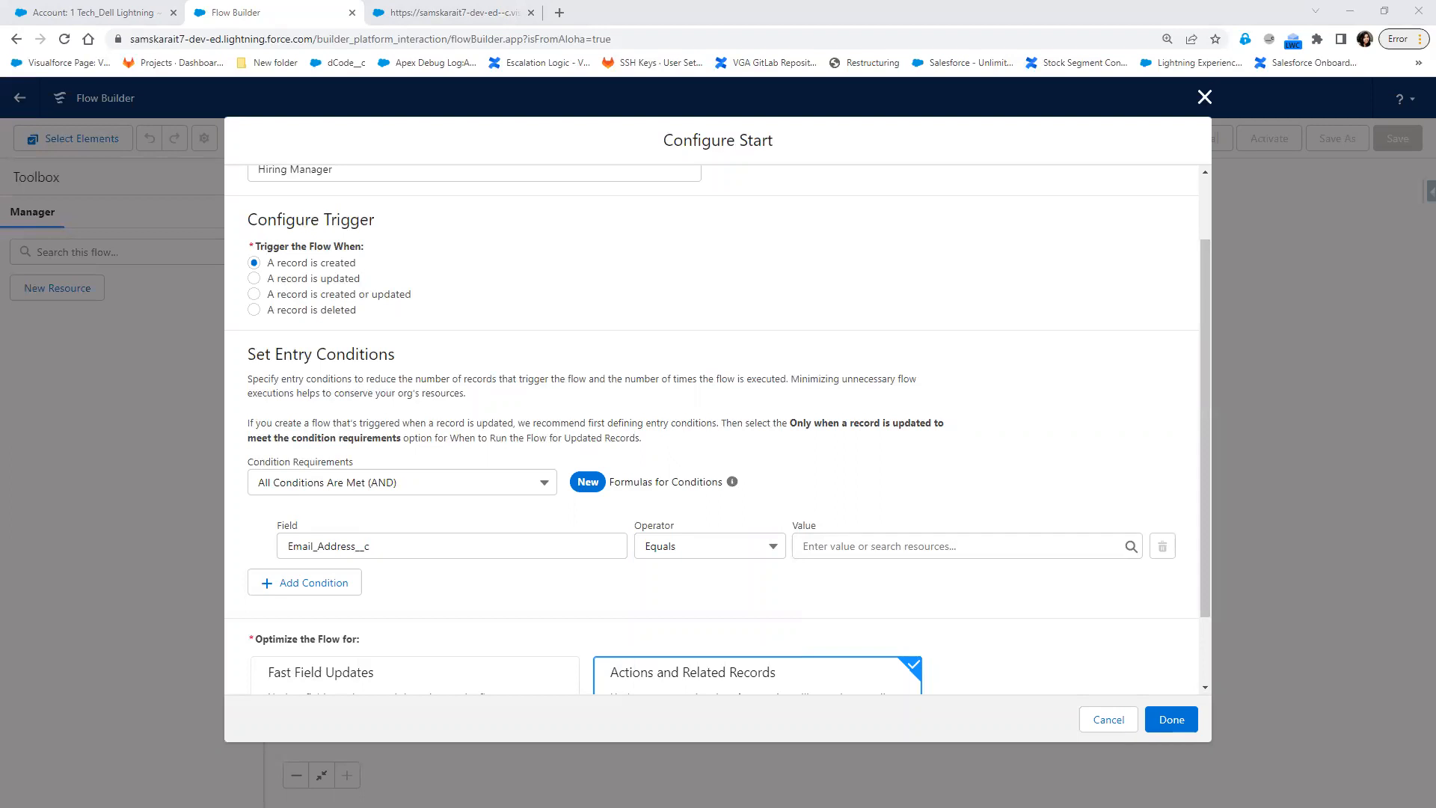
{"action": "left_click", "coordinate": [741, 548]}
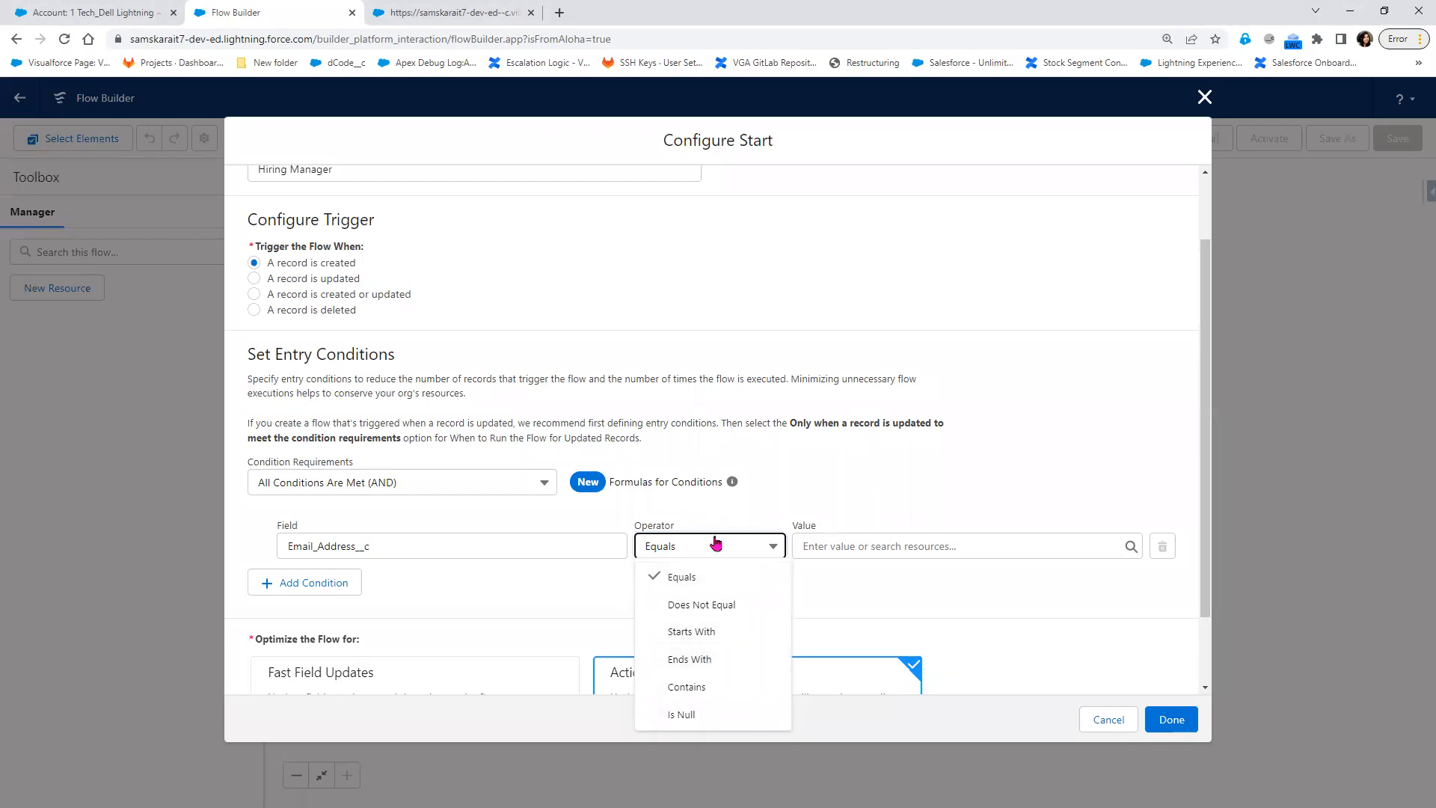
{"action": "left_click", "coordinate": [716, 544]}
{"action": "left_click", "coordinate": [731, 550]}
{"action": "left_click", "coordinate": [729, 605]}
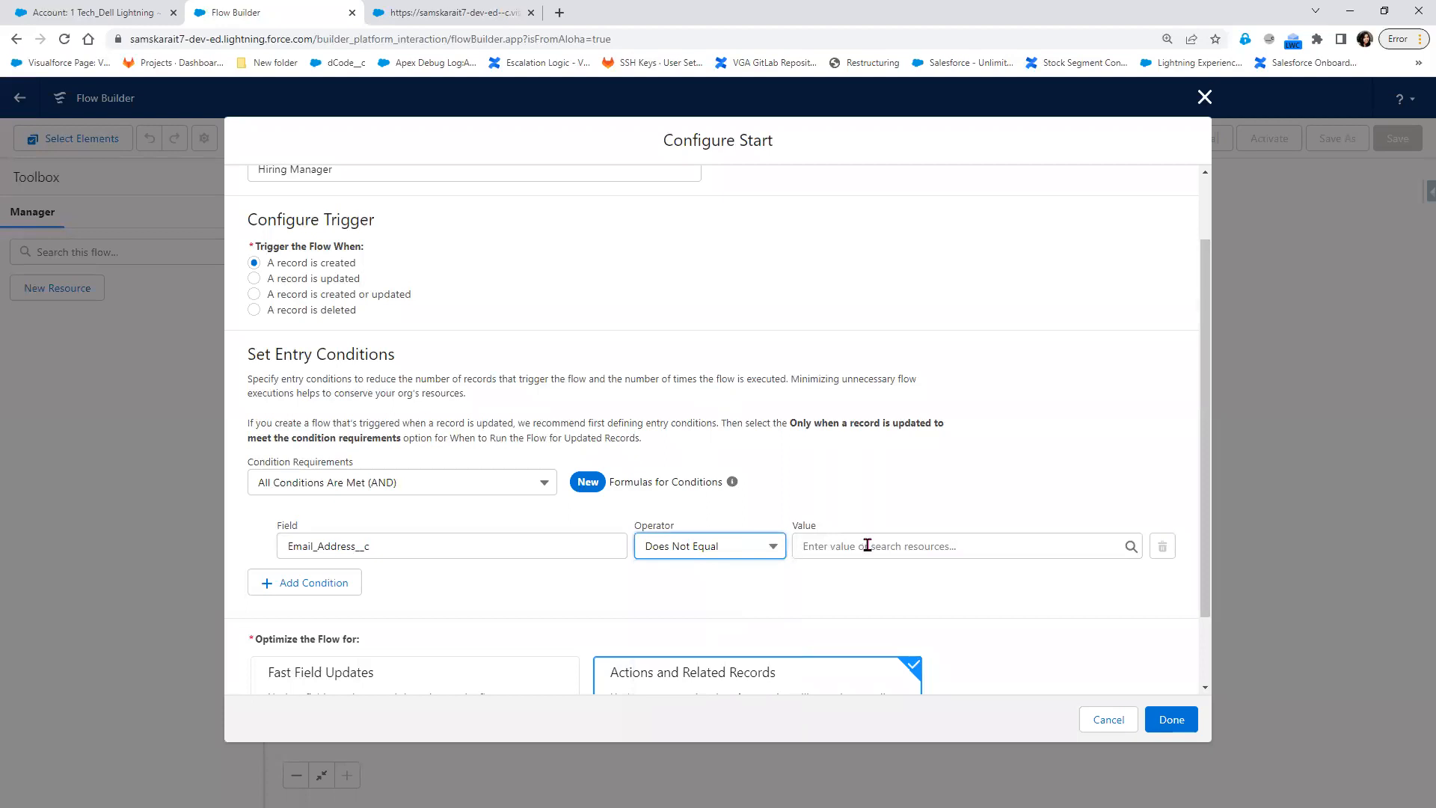
{"action": "left_click", "coordinate": [868, 545]}
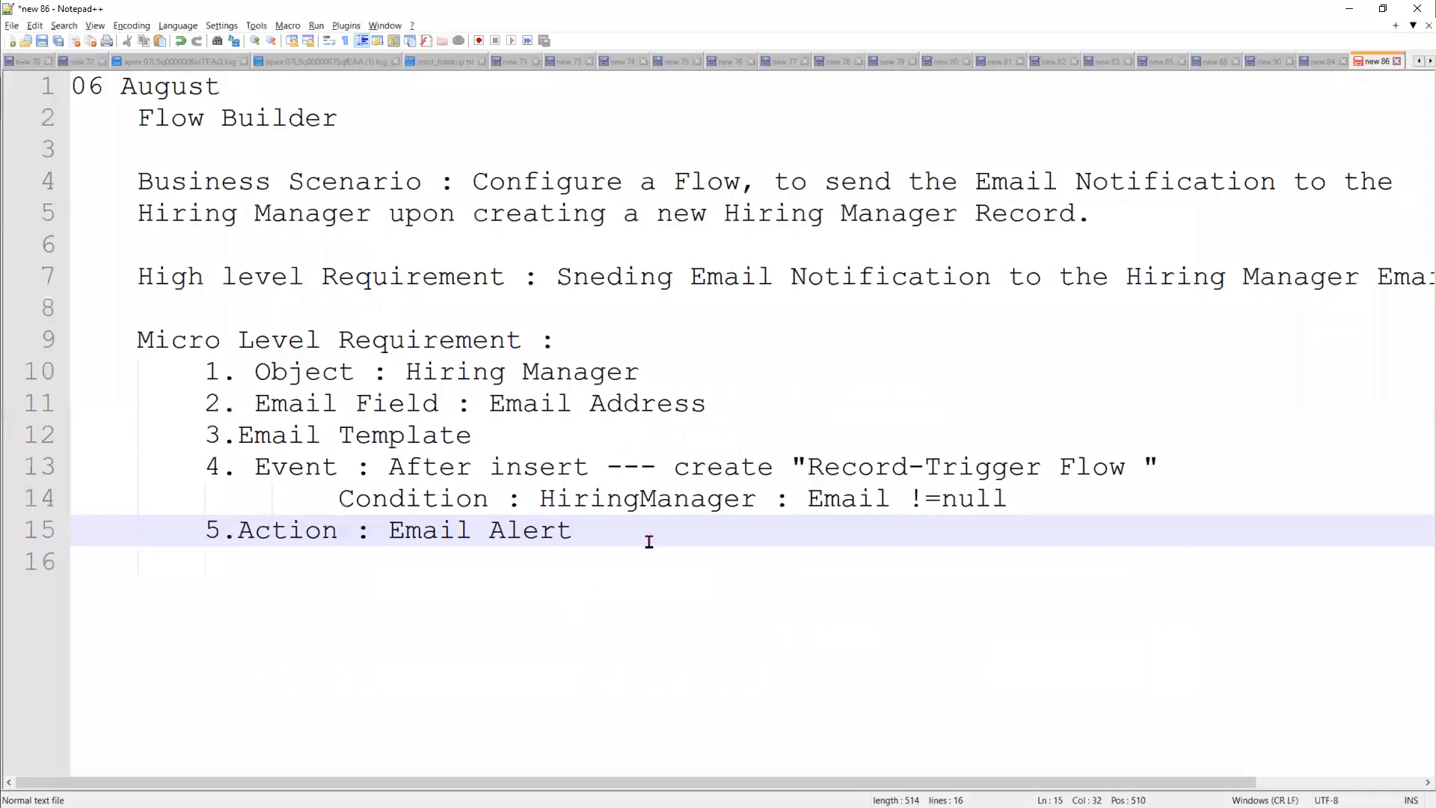
In the Notepad++ notes, leave two empty lines below the Email Alert action and add the indented lines "$CustomLable" and "$Globalvalue".
{"action": "key", "text": "Return"}
{"action": "key", "text": "Return"}
{"action": "key", "text": "Return"}
{"action": "key", "text": "BackSpace"}
{"action": "key", "text": "Tab"}
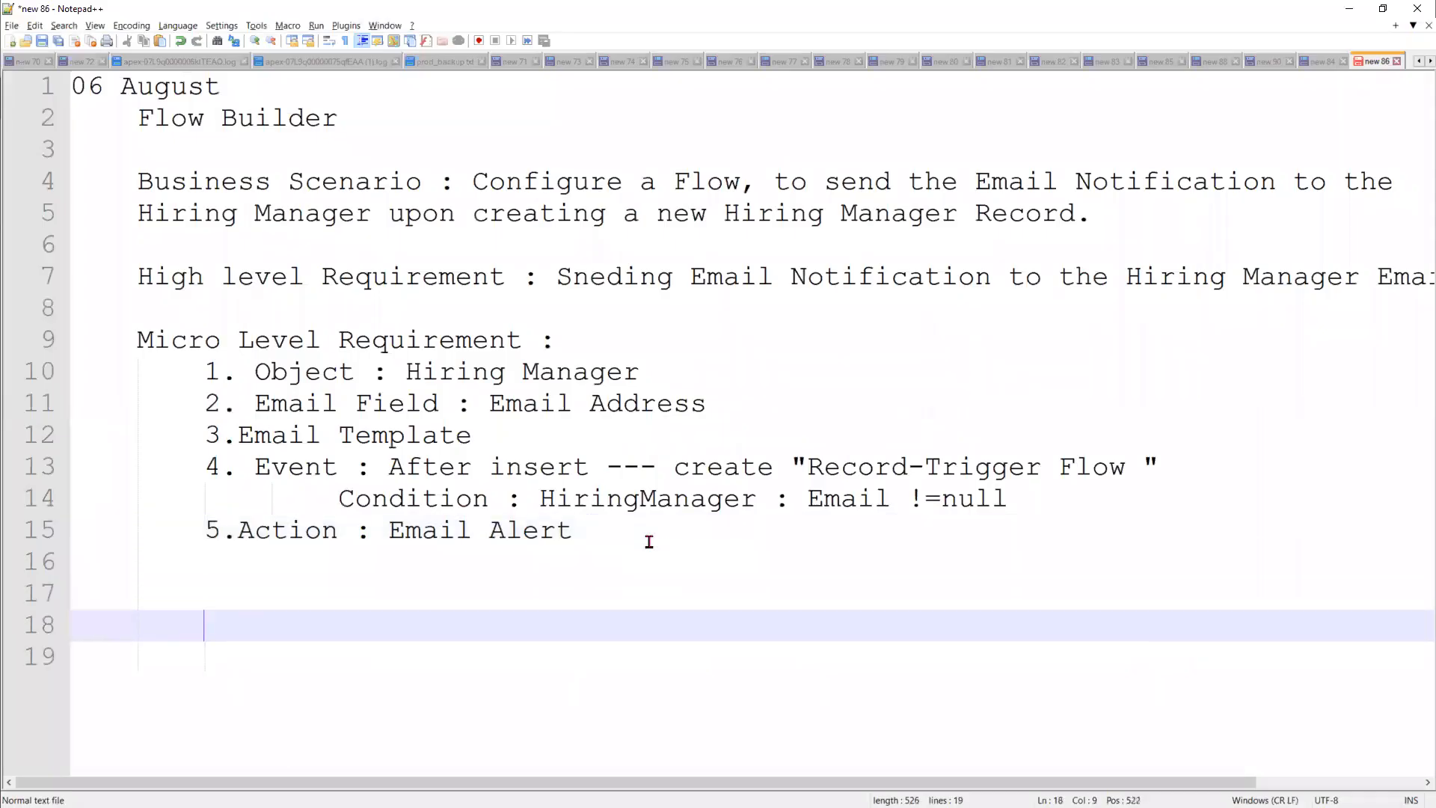
{"action": "type", "text": "$CustomLable"}
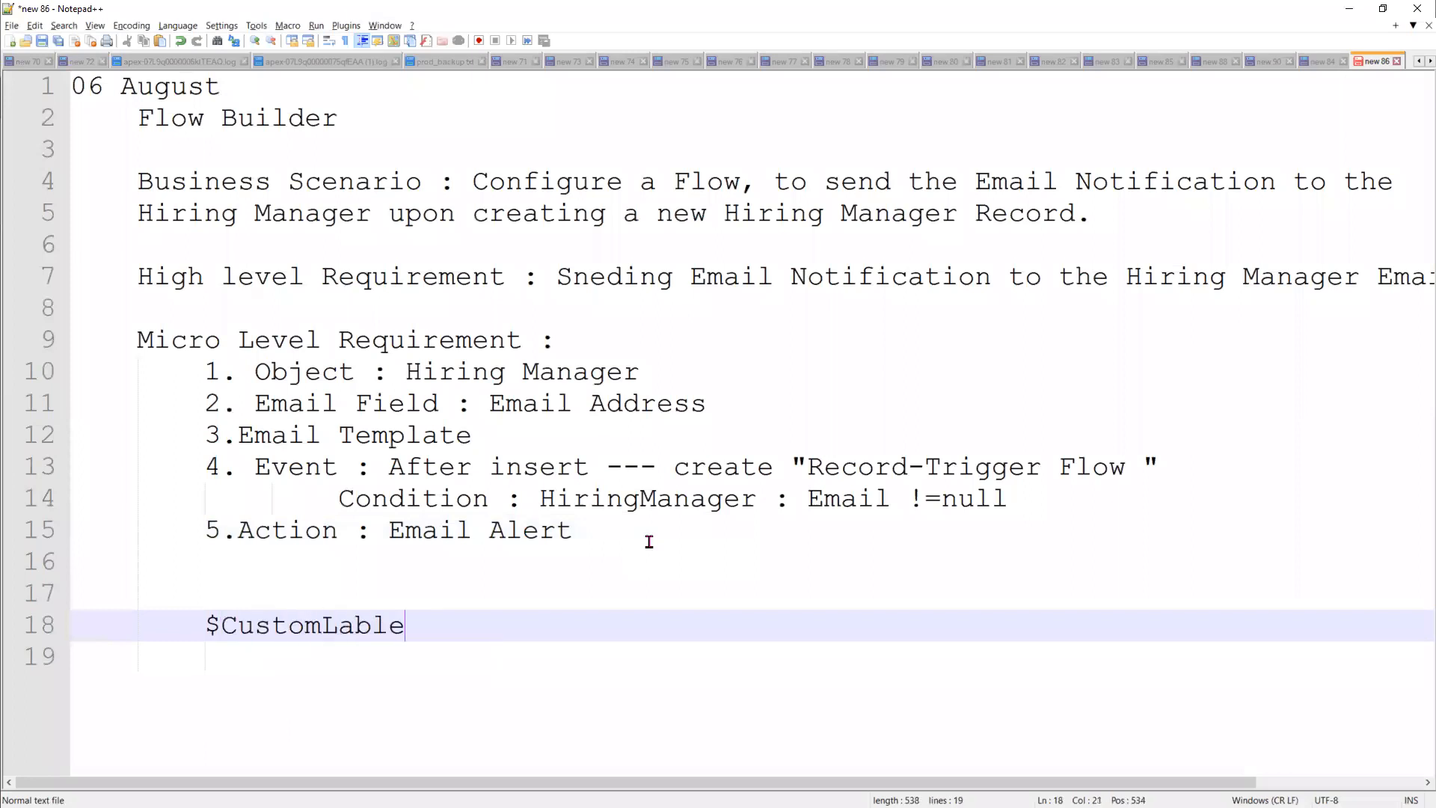
{"action": "key", "text": "Return"}
{"action": "type", "text": "$"}
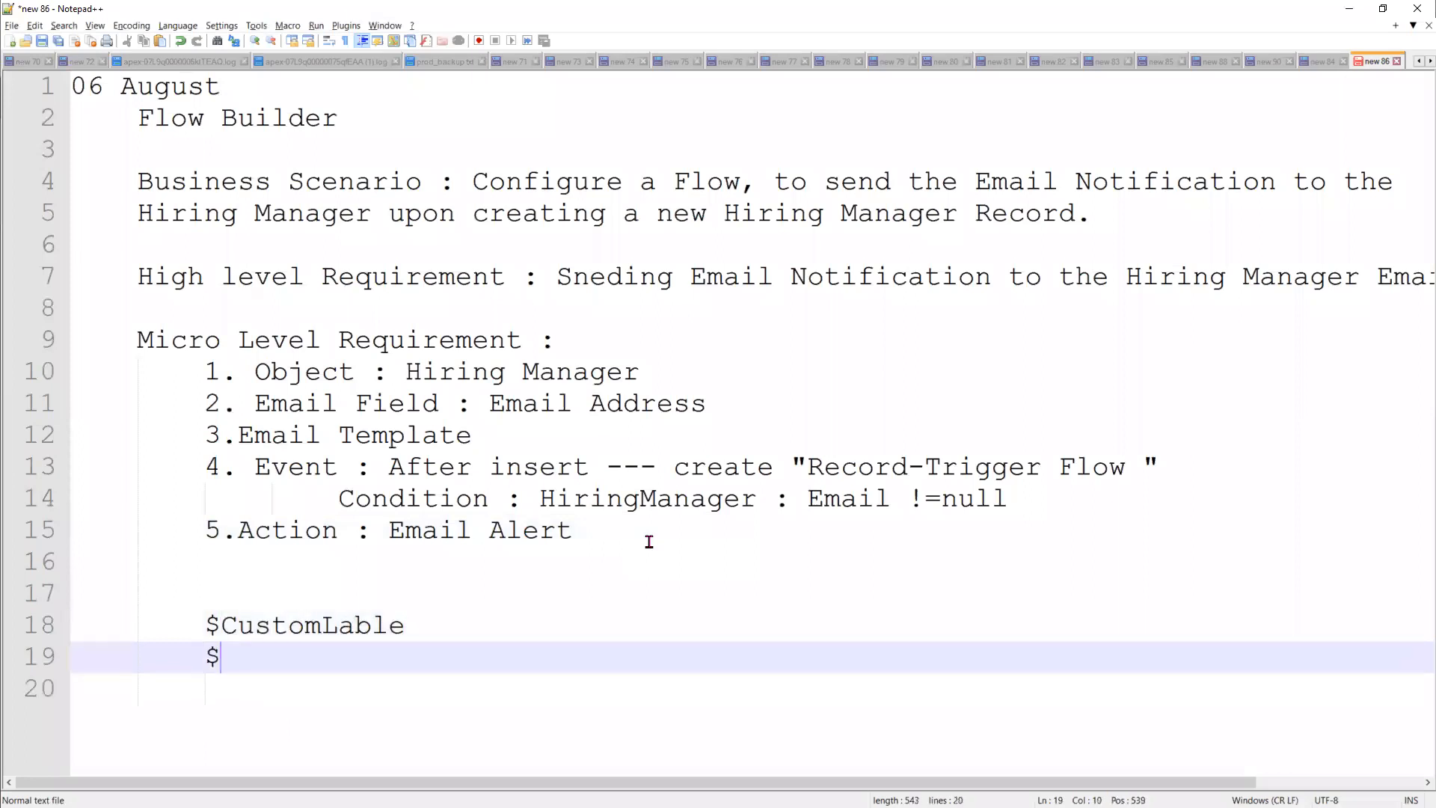
{"action": "type", "text": "Globalvalue"}
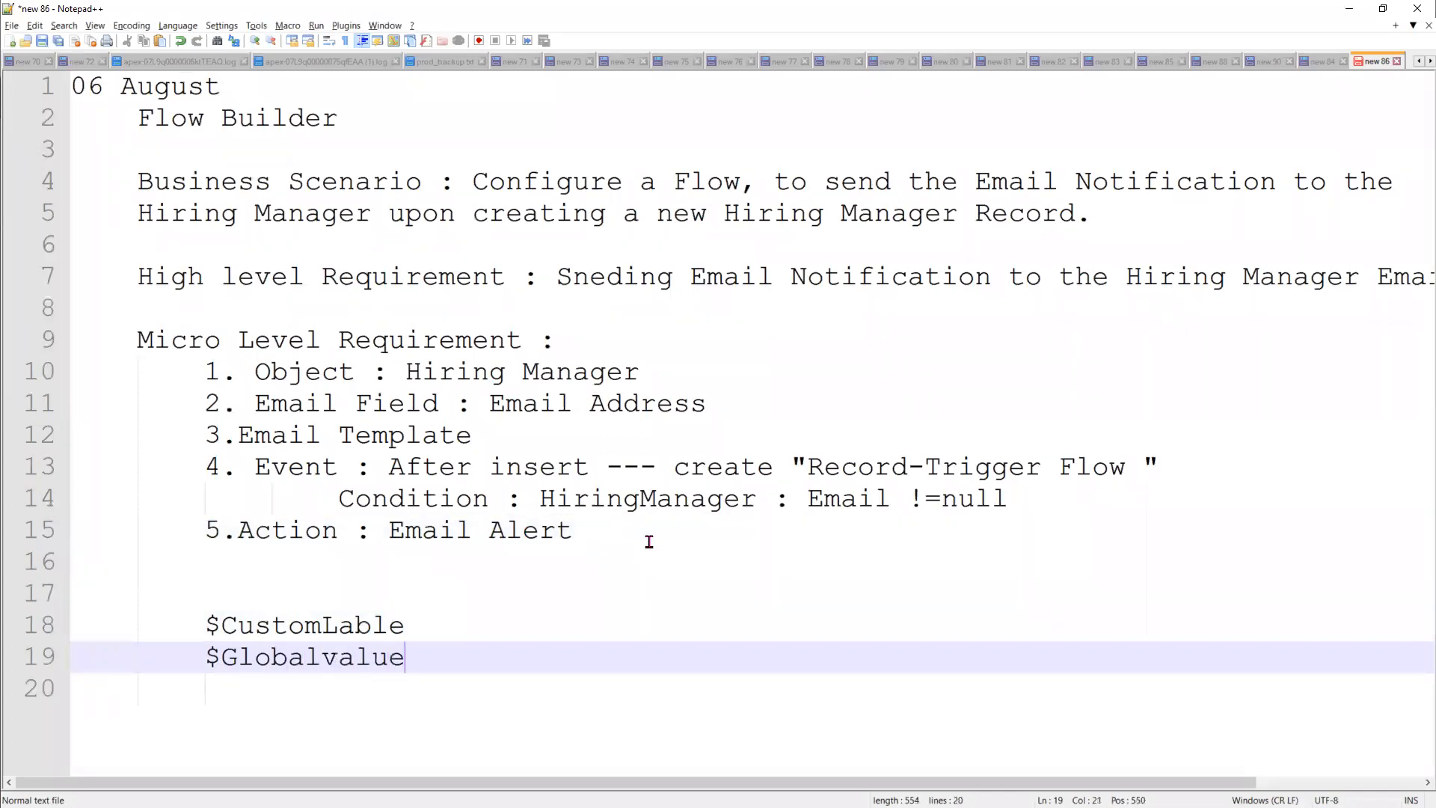
After an empty line, add the note "$ ---> Global" below "$Globalvalue".
{"action": "key", "text": "Return"}
{"action": "key", "text": "Return"}
{"action": "type", "text": "$ ---> "}
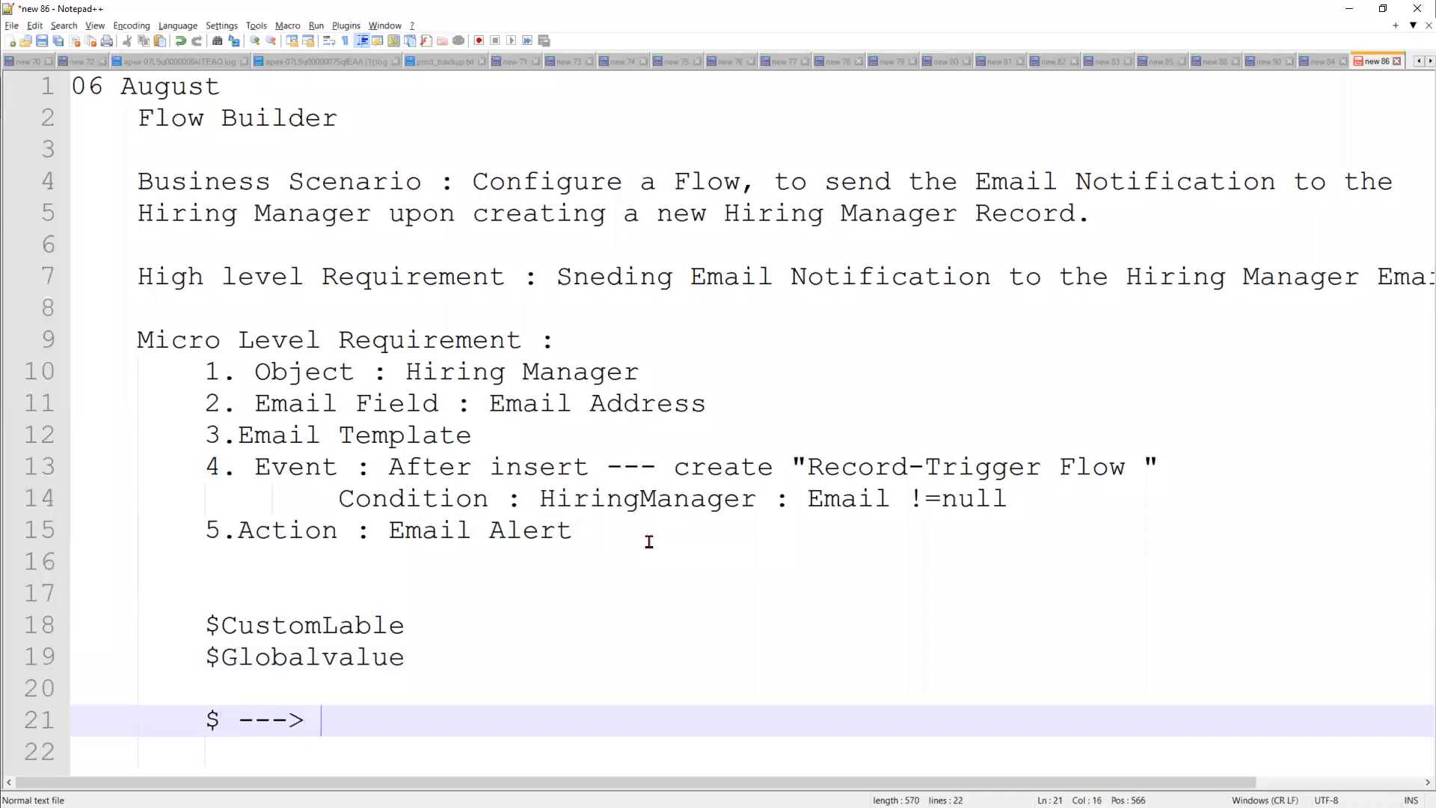
{"action": "type", "text": "Glon"}
{"action": "key", "text": "BackSpace"}
{"action": "type", "text": "bal"}
Switch back to Flow Builder in Chrome and set the email condition's value to $GlobalConstant.EmptyString.
{"action": "key", "text": "alt+Tab"}
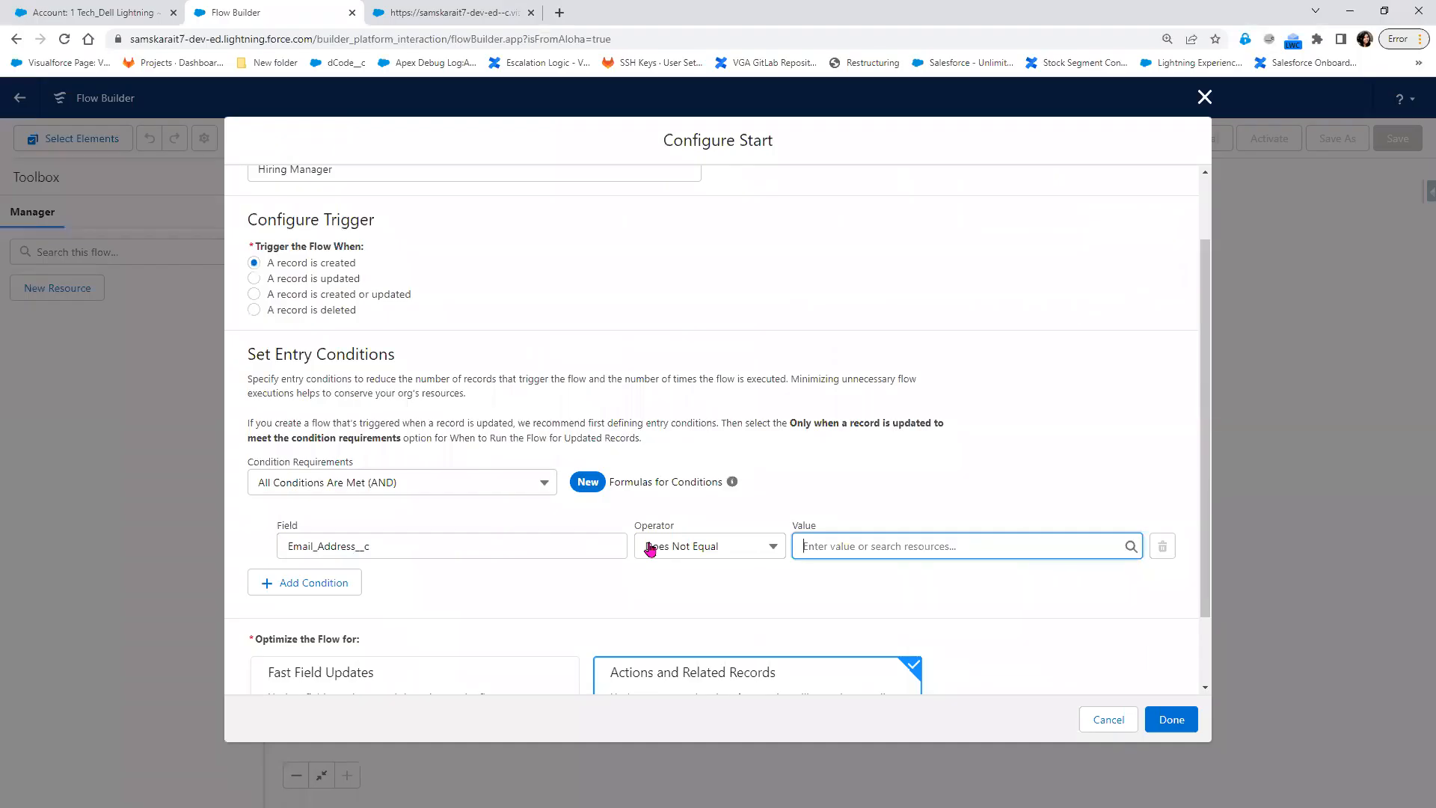
{"action": "left_click", "coordinate": [874, 553]}
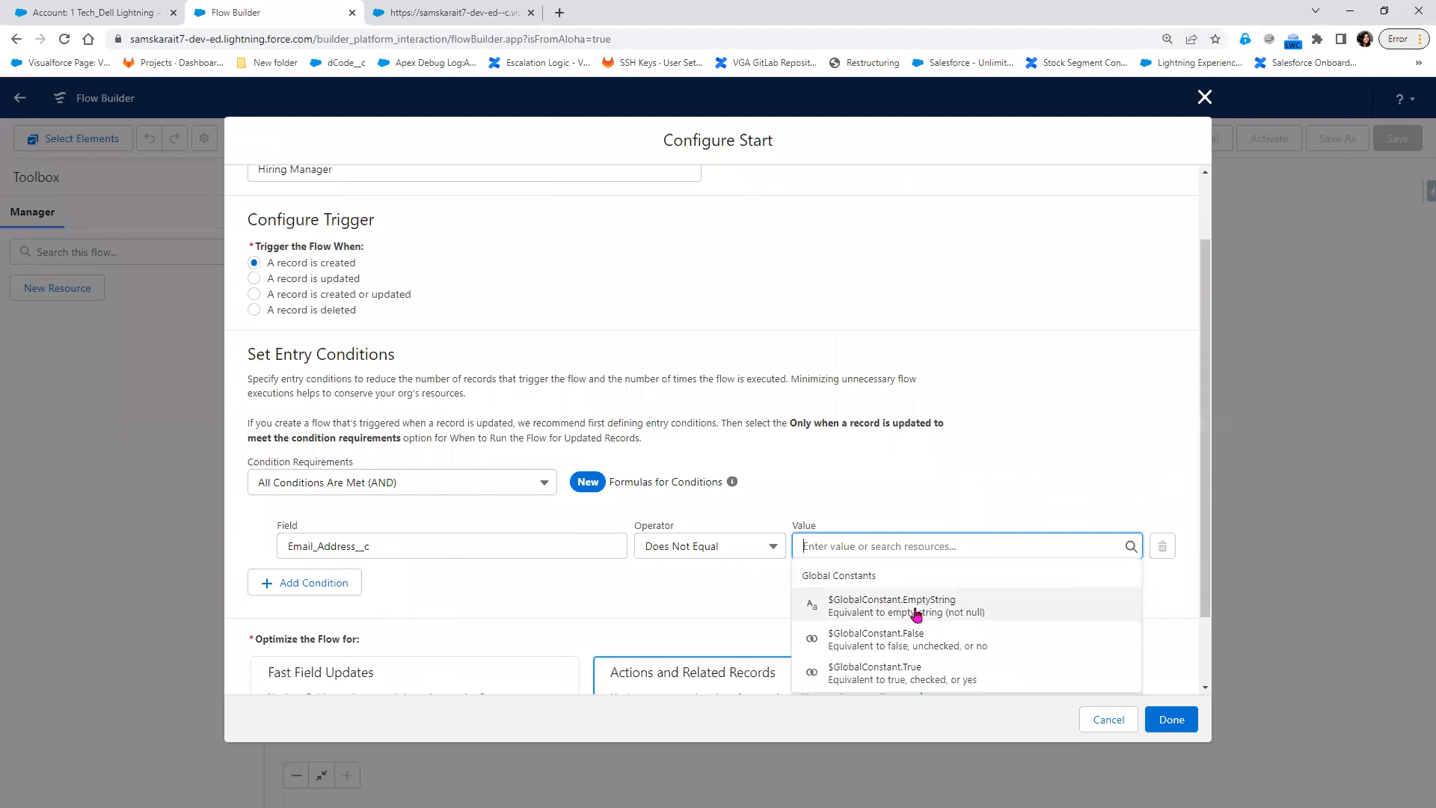
{"action": "left_click", "coordinate": [916, 607]}
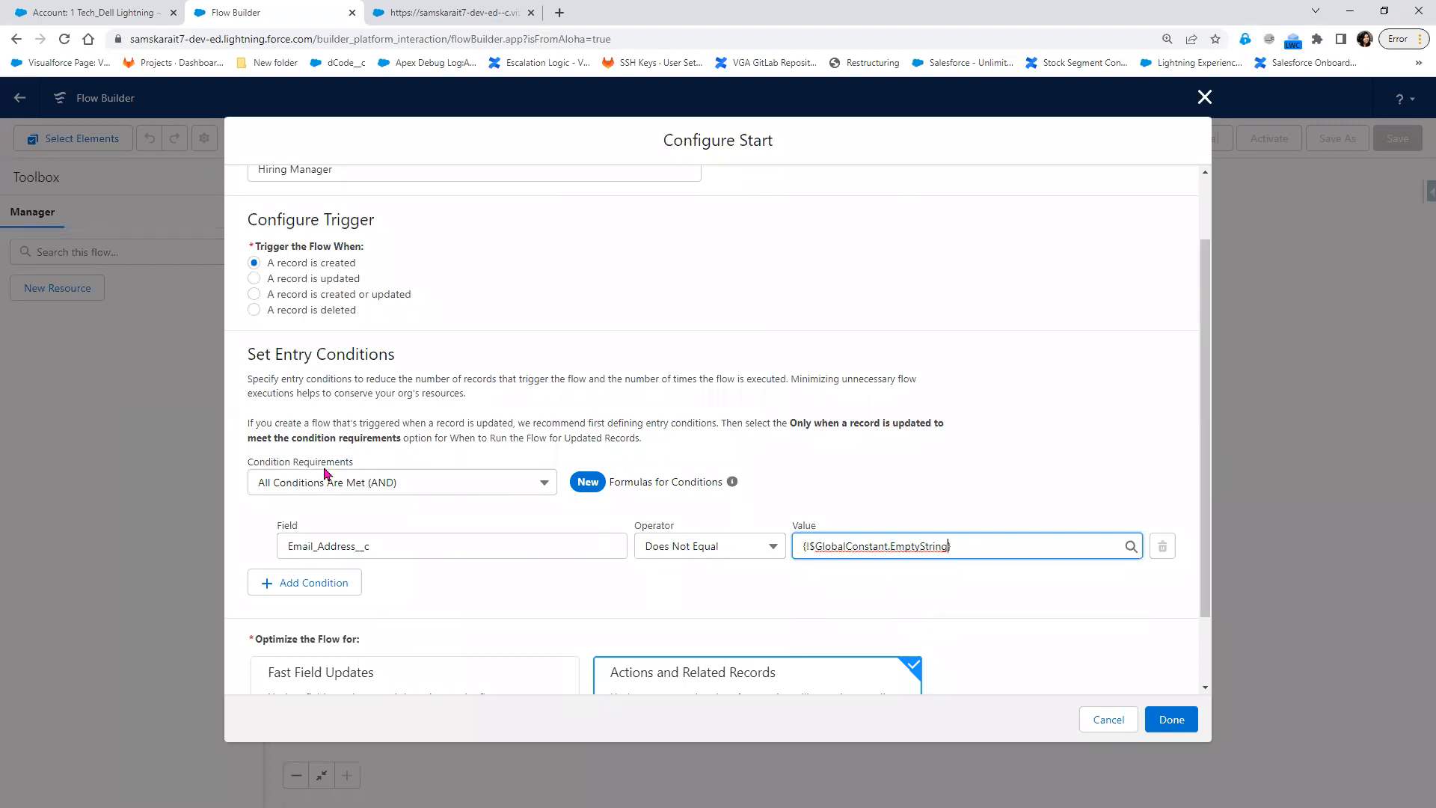
{"action": "scroll", "coordinate": [684, 651], "scroll_direction": "down", "scroll_amount": 2}
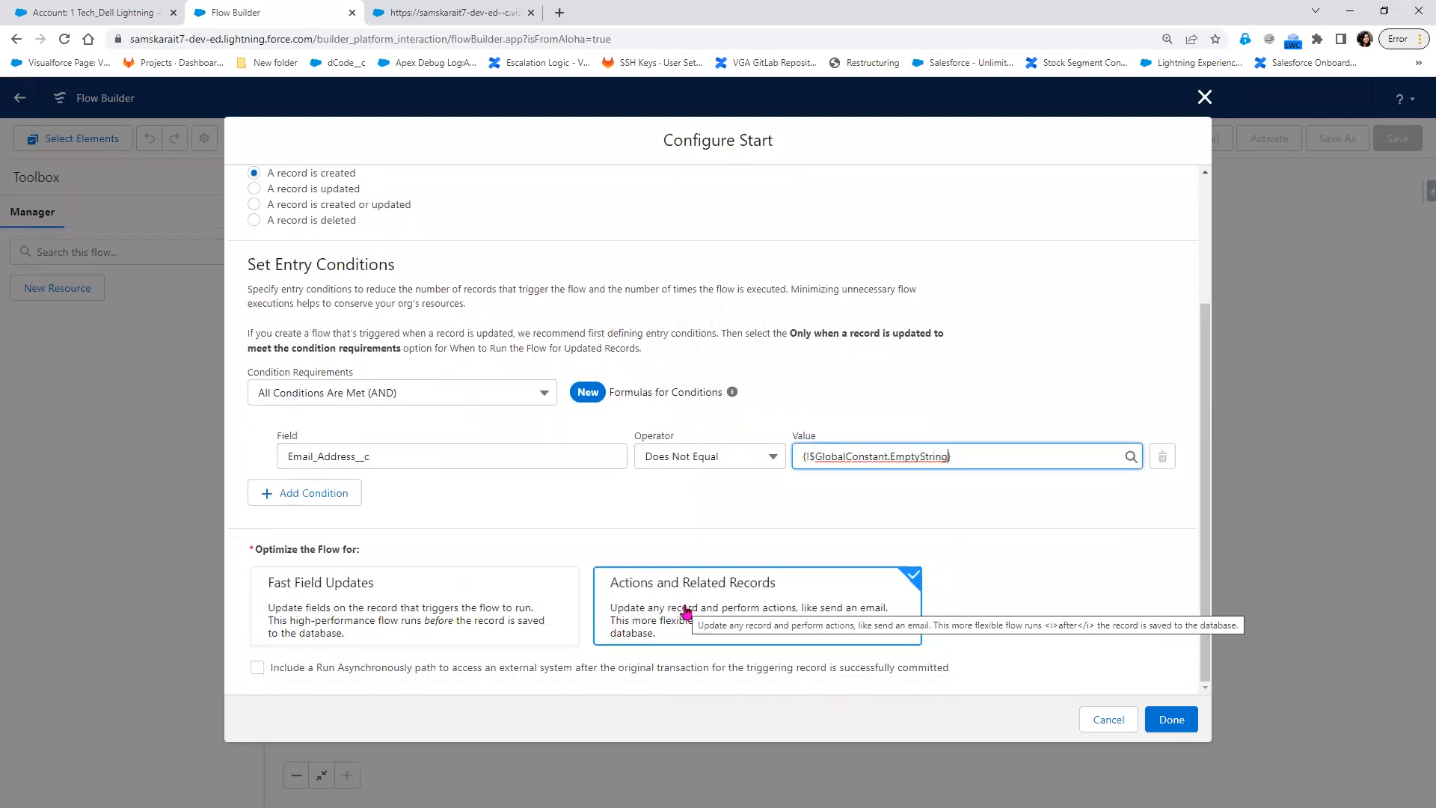
{"action": "scroll", "coordinate": [684, 607], "scroll_direction": "up", "scroll_amount": 4}
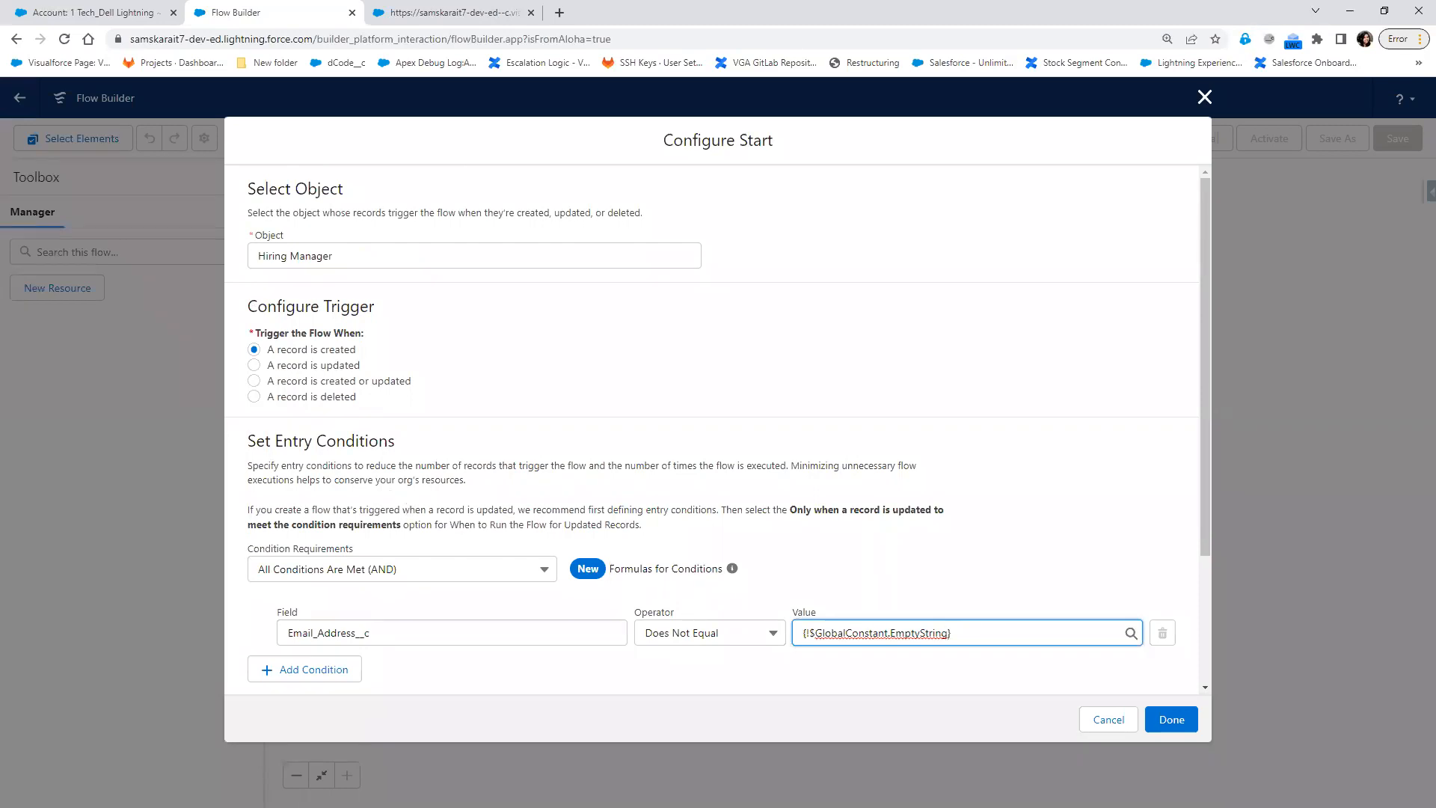
Switch to Notepad++ and, after three empty lines below the "$ ---> Global" note, add "Flow --> Create Record-Triggered Flow".
{"action": "key", "text": "alt+Tab"}
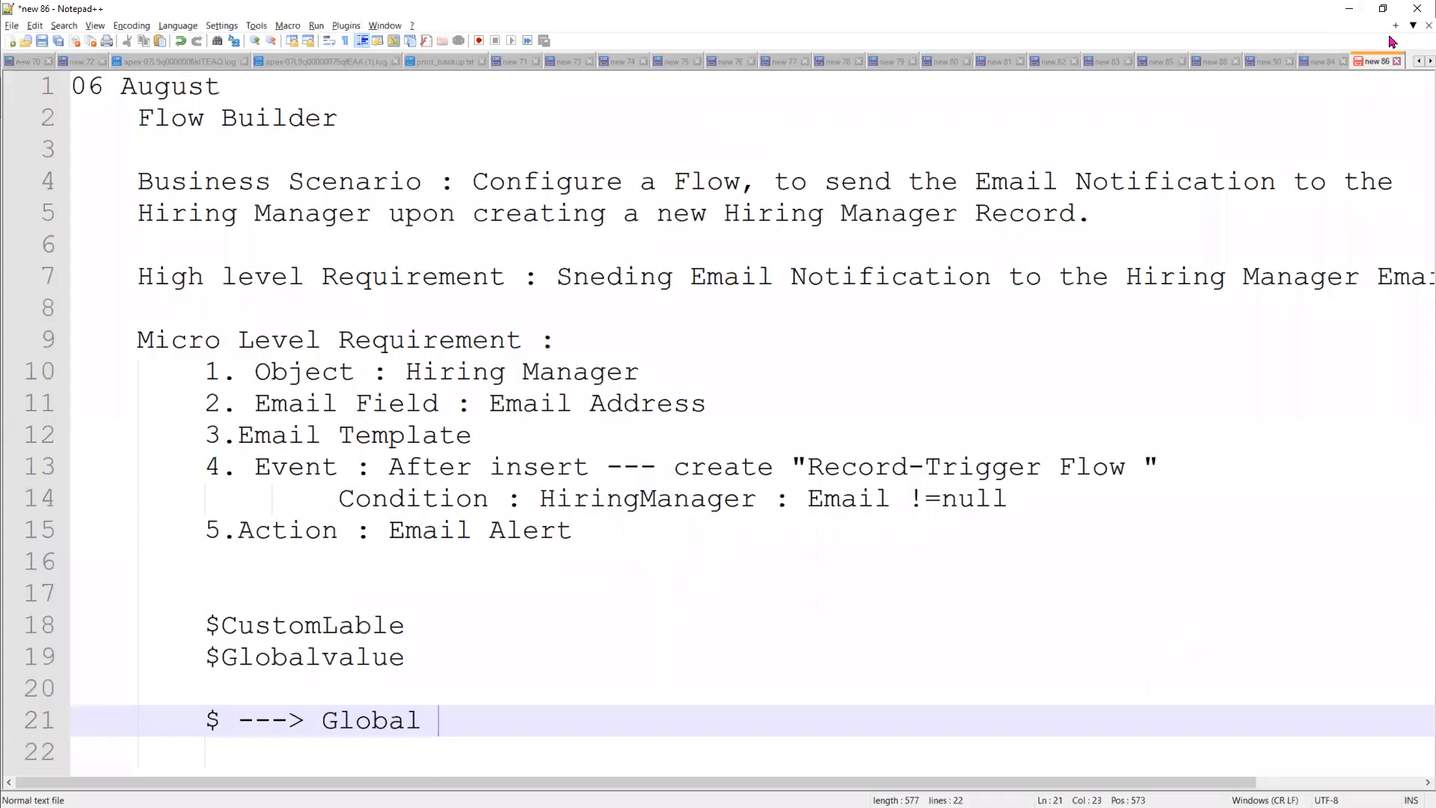
{"action": "key", "text": "Return"}
{"action": "key", "text": "Return"}
{"action": "key", "text": "Return"}
{"action": "key", "text": "Return"}
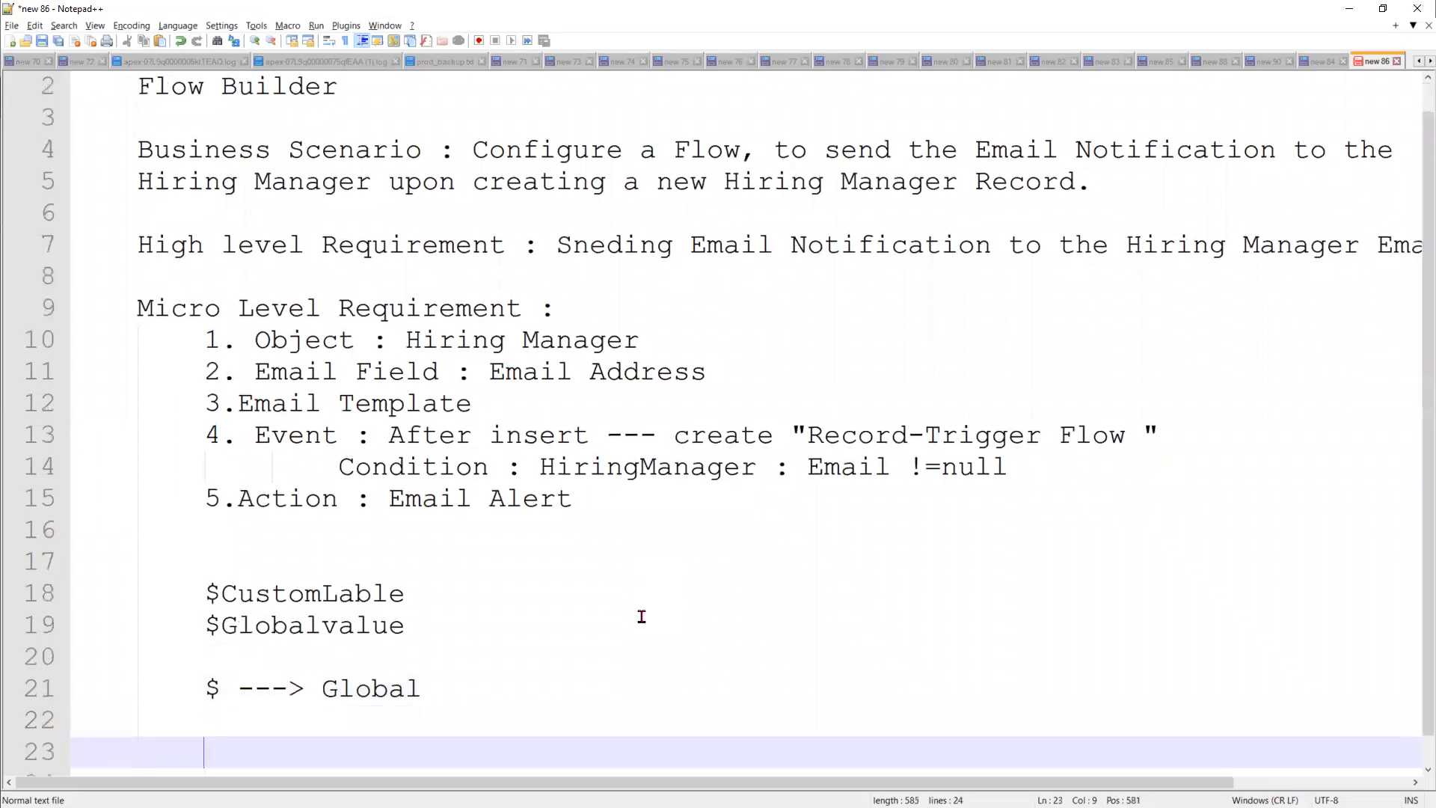
{"action": "key", "text": "BackSpace"}
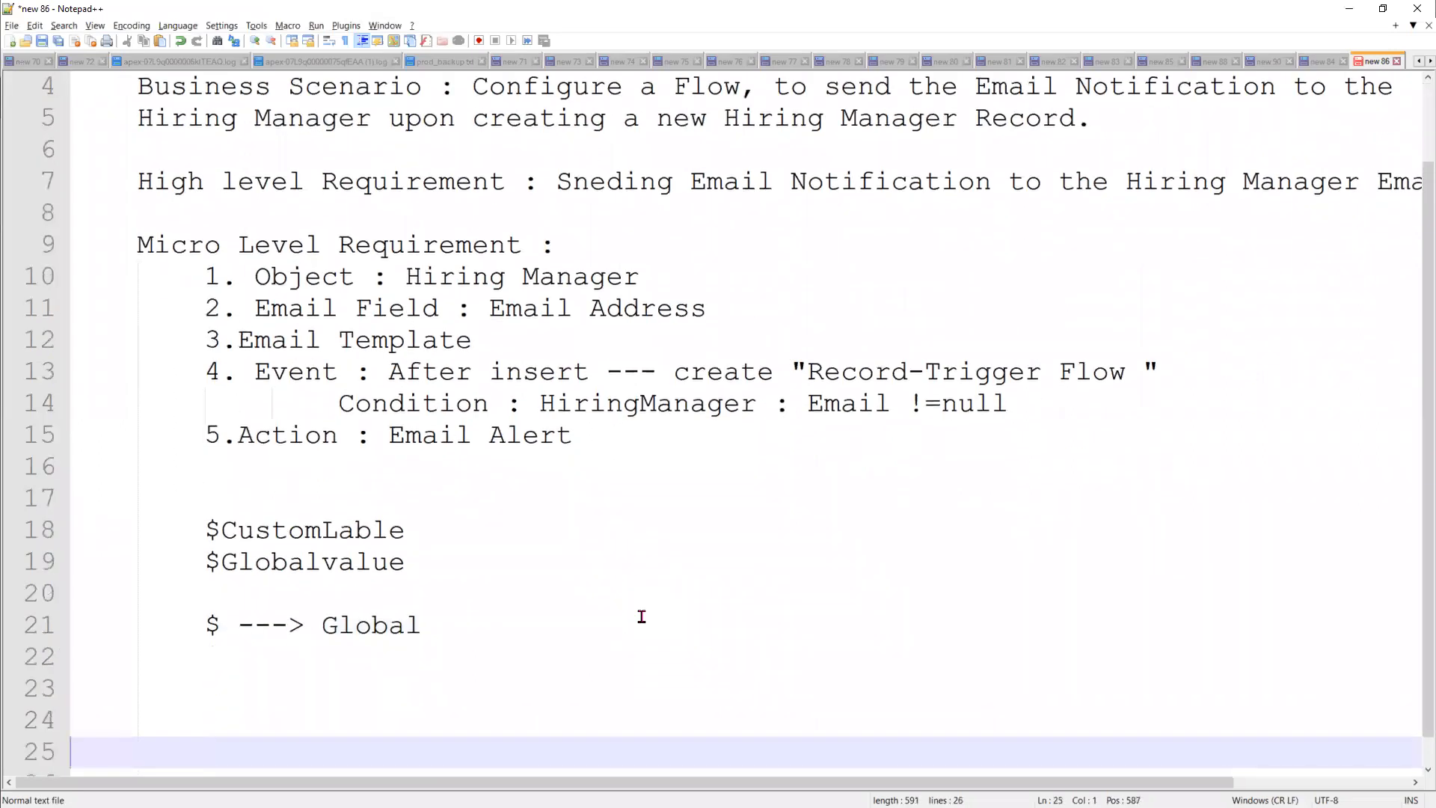
{"action": "type", "text": "Flo"}
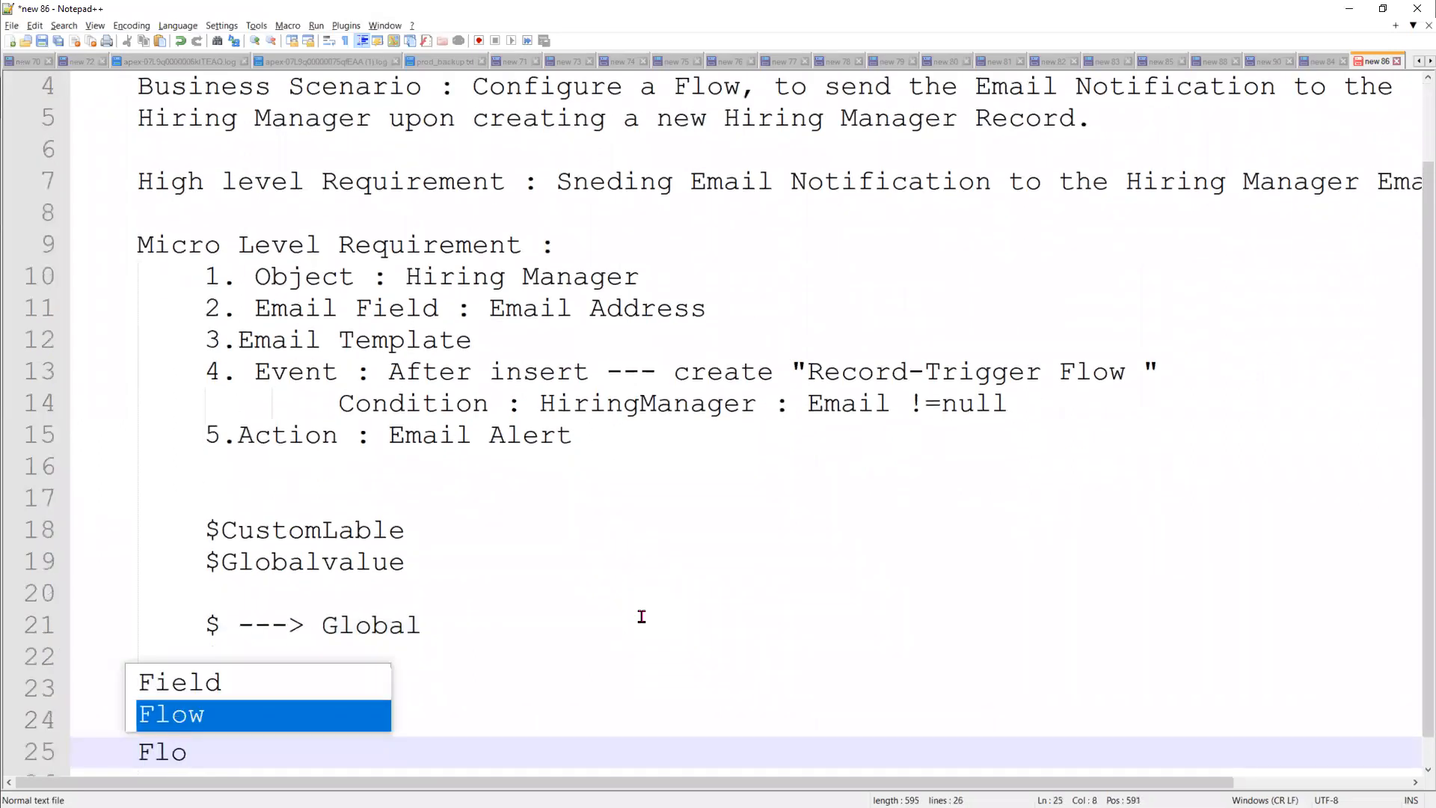
{"action": "type", "text": "w --"}
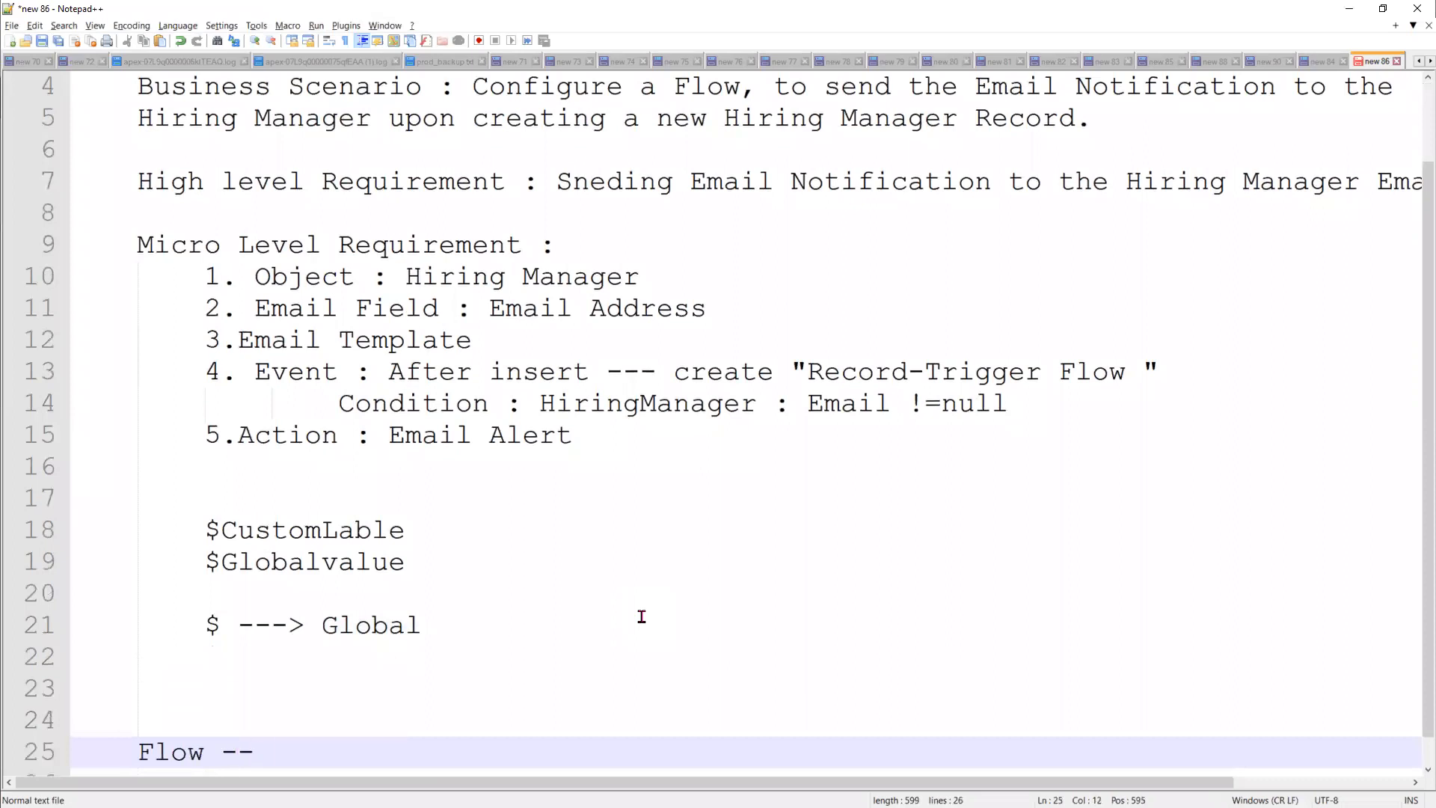
{"action": "type", "text": "> Create Rec"}
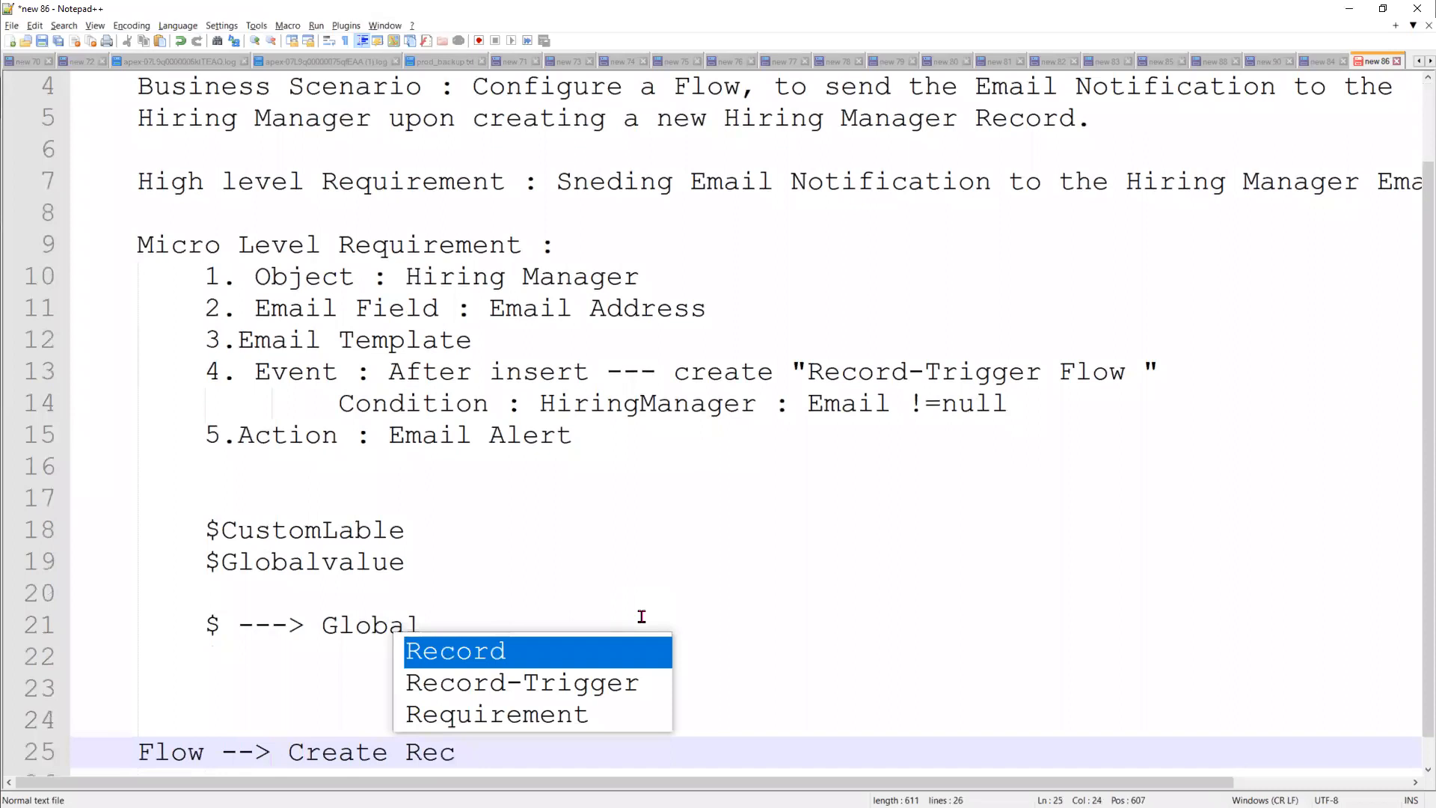
{"action": "key", "text": "Return"}
{"action": "type", "text": "-Trigg"}
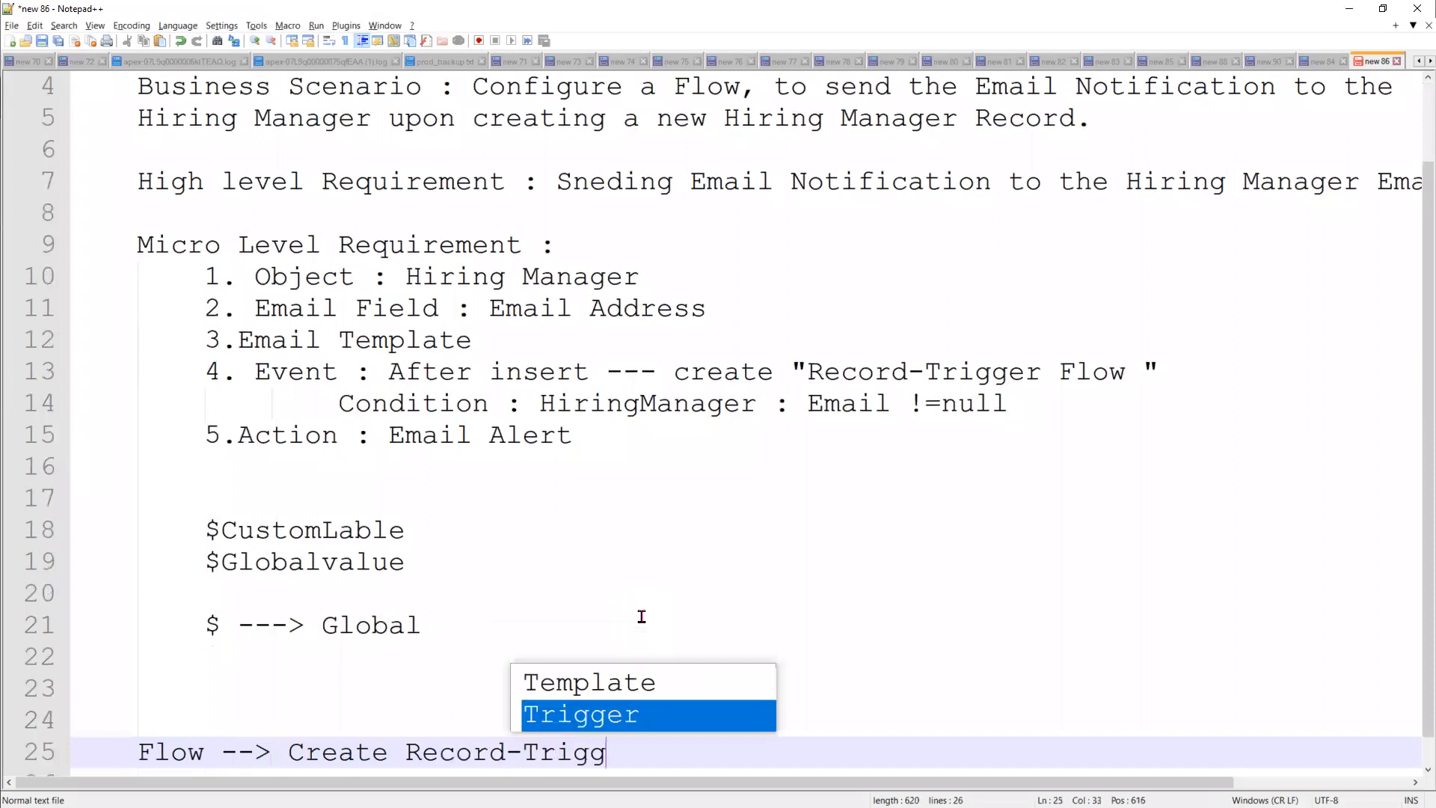
{"action": "type", "text": "ered Floe"}
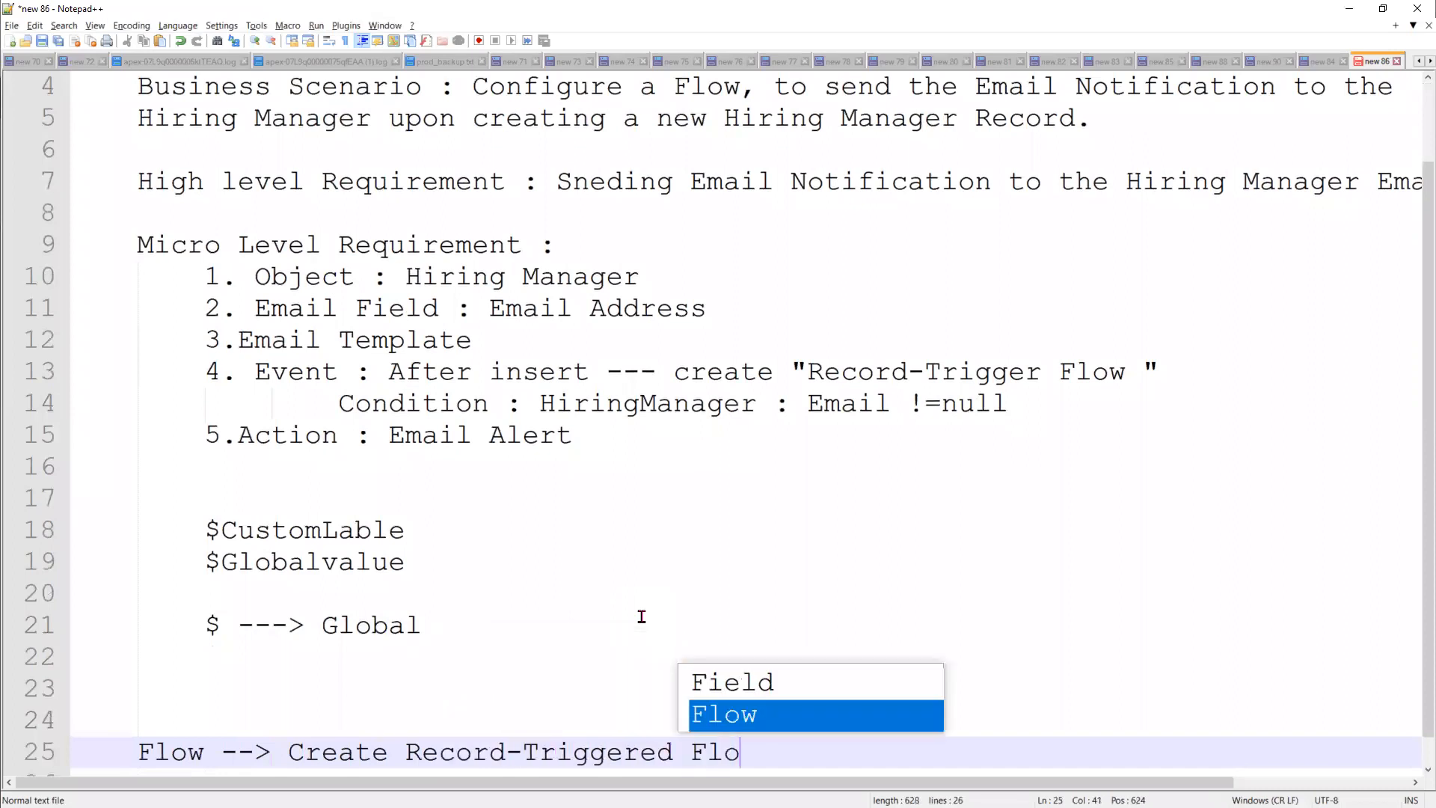
{"action": "key", "text": "BackSpace"}
{"action": "type", "text": "w"}
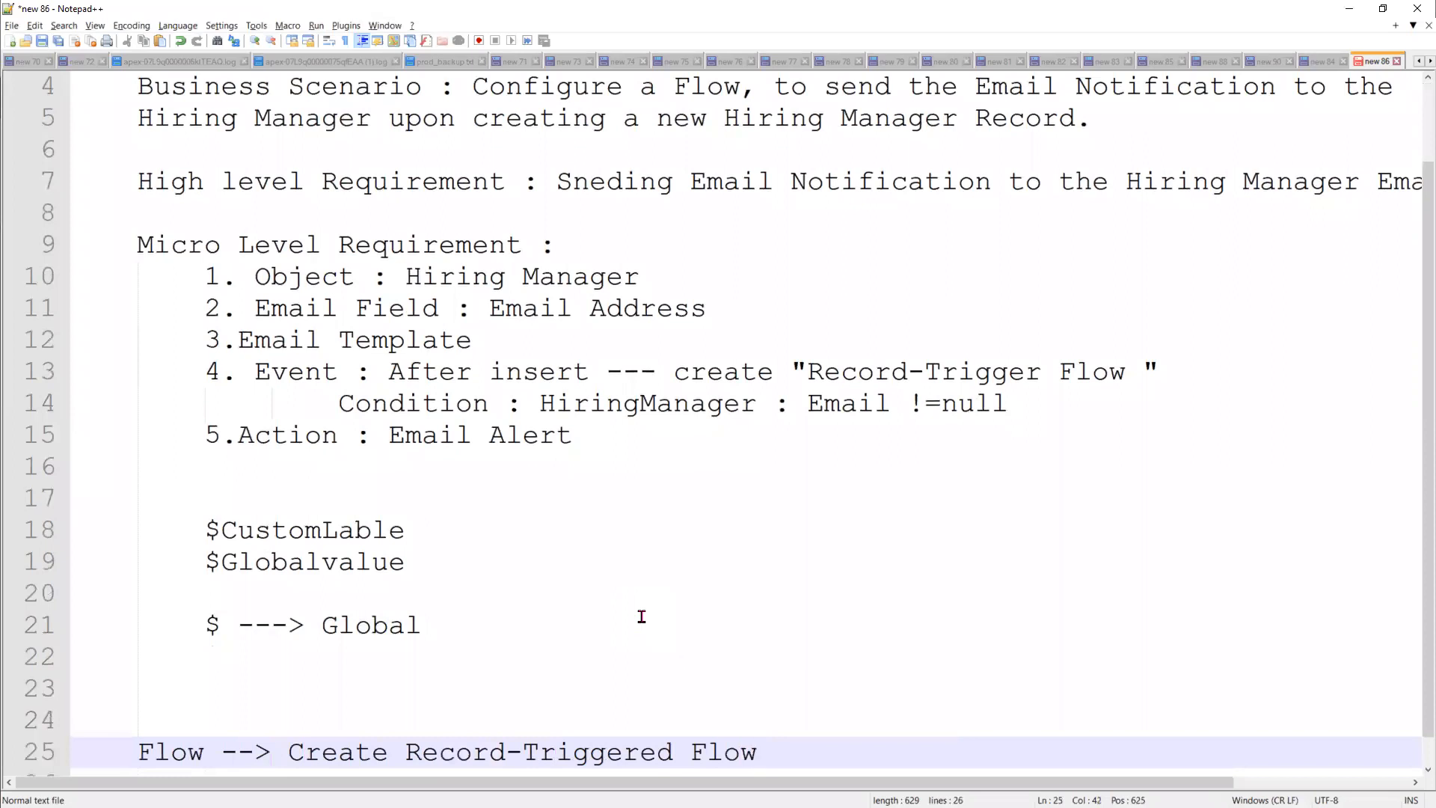
Add a block of 17 empty lines below "Flow --> Create Record-Triggered Flow".
{"action": "scroll", "coordinate": [851, 590], "scroll_direction": "down", "scroll_amount": 1}
{"action": "key", "text": "Return"}
{"action": "key", "text": "Return"}
{"action": "key", "text": "Return"}
{"action": "key", "text": "Return"}
{"action": "key", "text": "Return"}
{"action": "key", "text": "Return"}
{"action": "key", "text": "Return"}
{"action": "key", "text": "Return"}
{"action": "key", "text": "Return"}
{"action": "key", "text": "Return"}
{"action": "key", "text": "Return"}
{"action": "key", "text": "Return"}
{"action": "key", "text": "Return"}
{"action": "key", "text": "Return"}
{"action": "key", "text": "Return"}
{"action": "key", "text": "Return"}
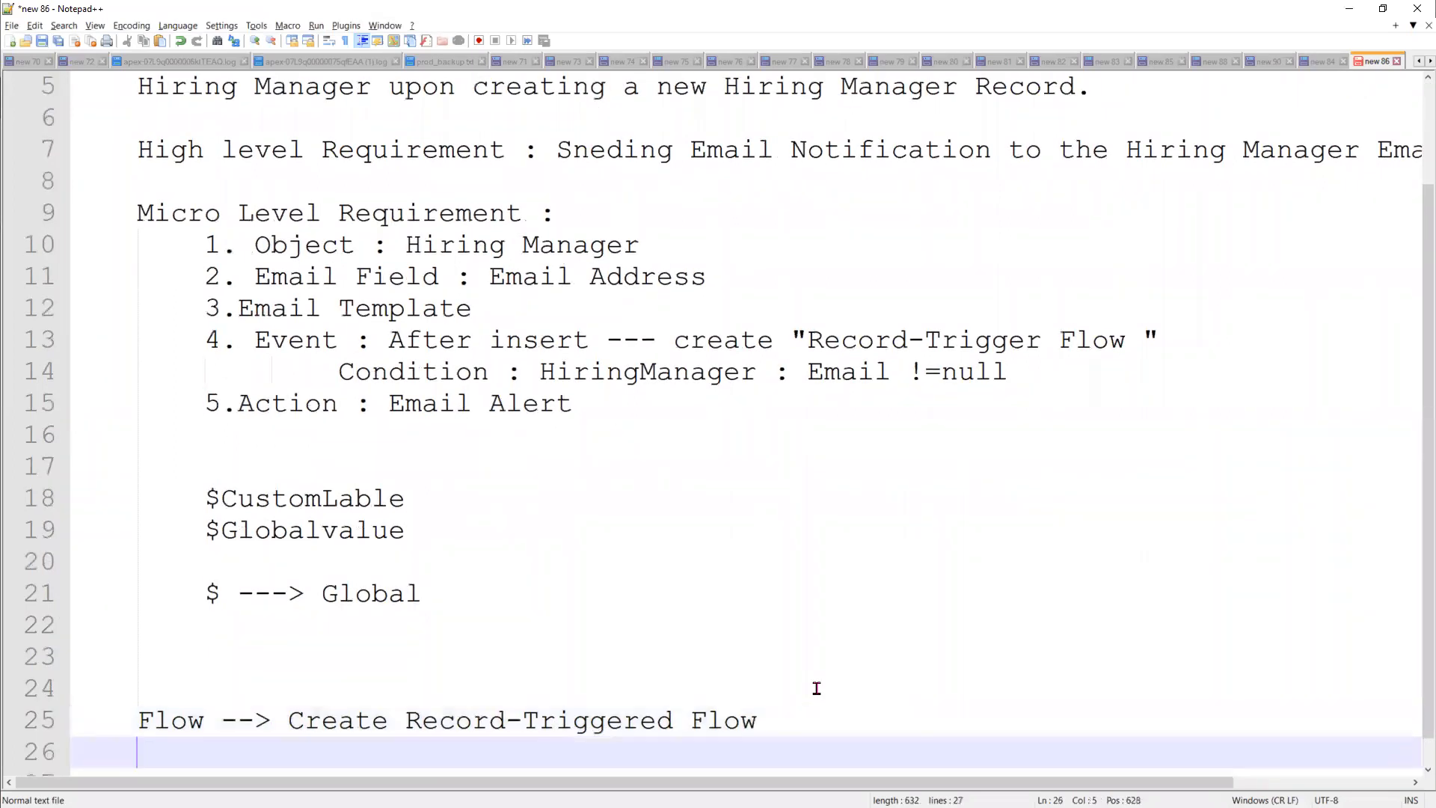
{"action": "key", "text": "Return"}
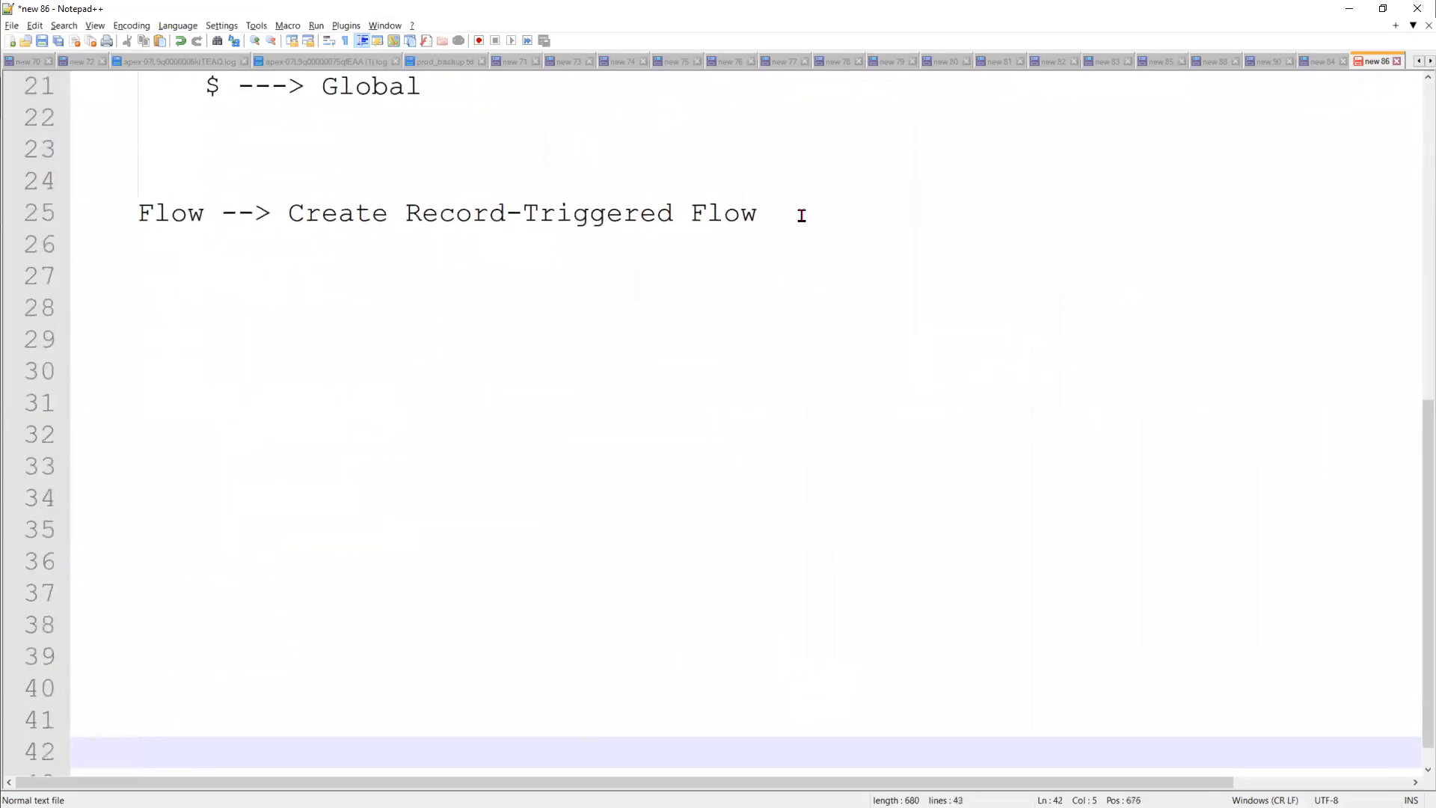
Add the indented lines "Object" and "Criteria" directly beneath "Flow --> Create Record-Triggered Flow".
{"action": "left_click", "coordinate": [801, 216]}
{"action": "key", "text": "Return"}
{"action": "key", "text": "Tab"}
{"action": "key", "text": "Tab"}
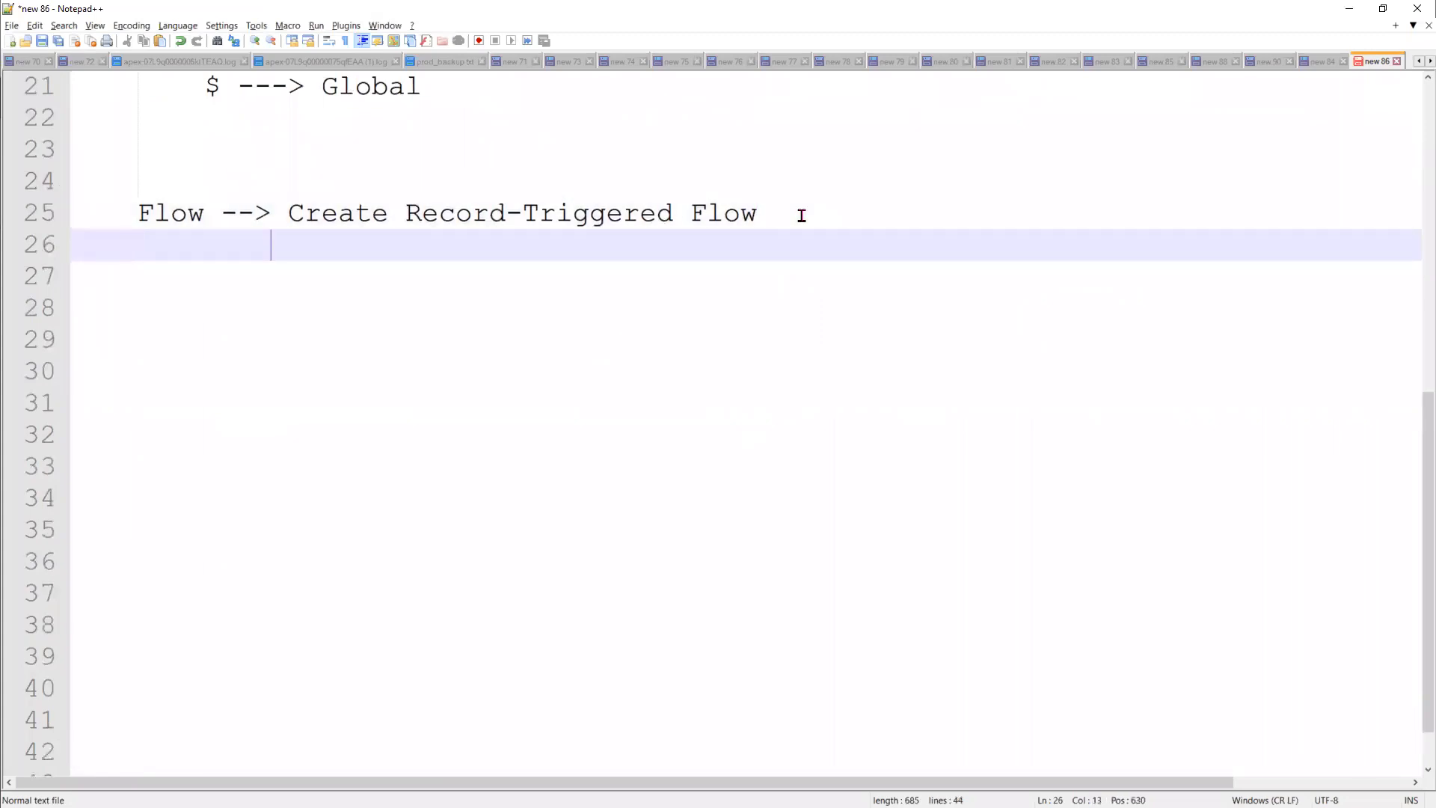
{"action": "type", "text": "Object"}
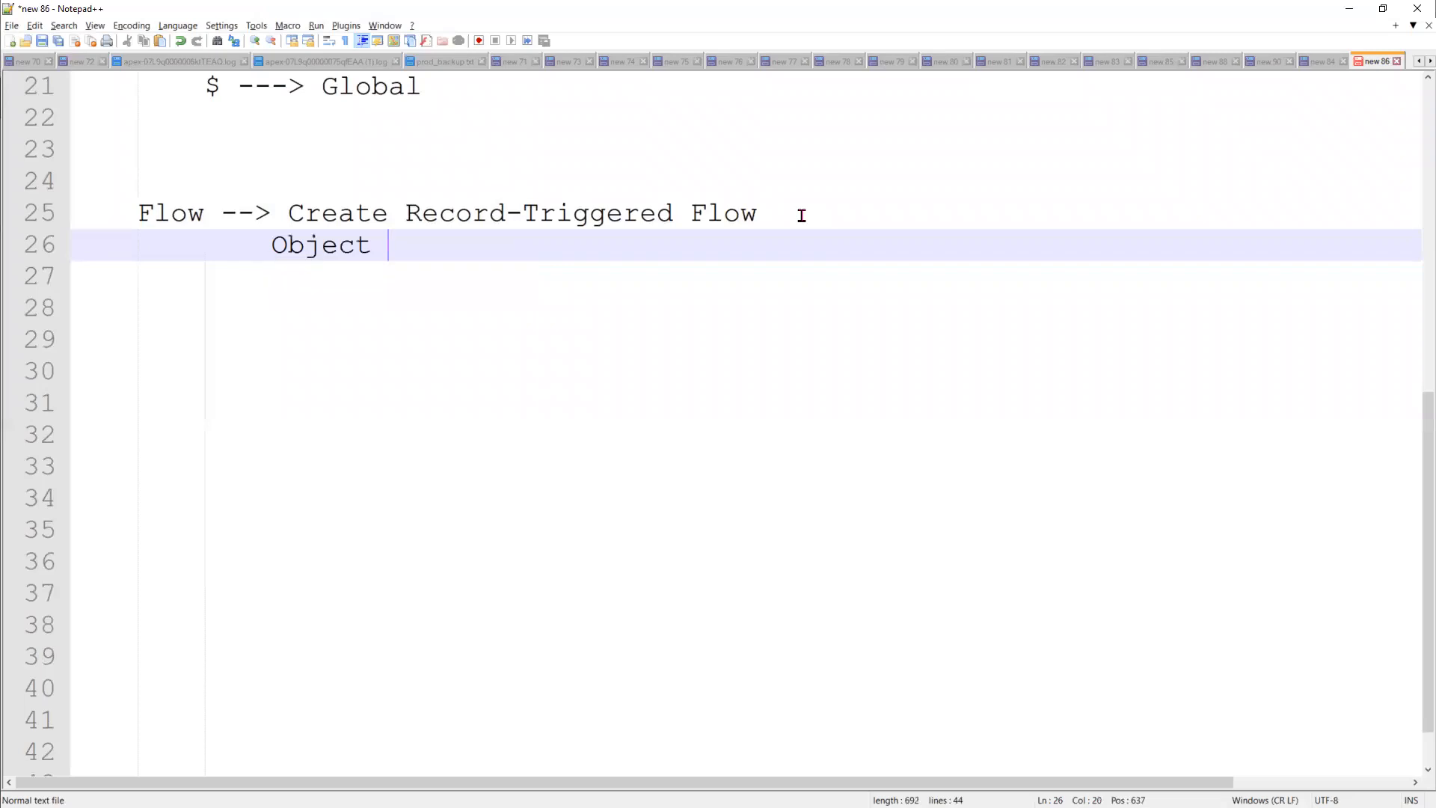
{"action": "key", "text": "Return"}
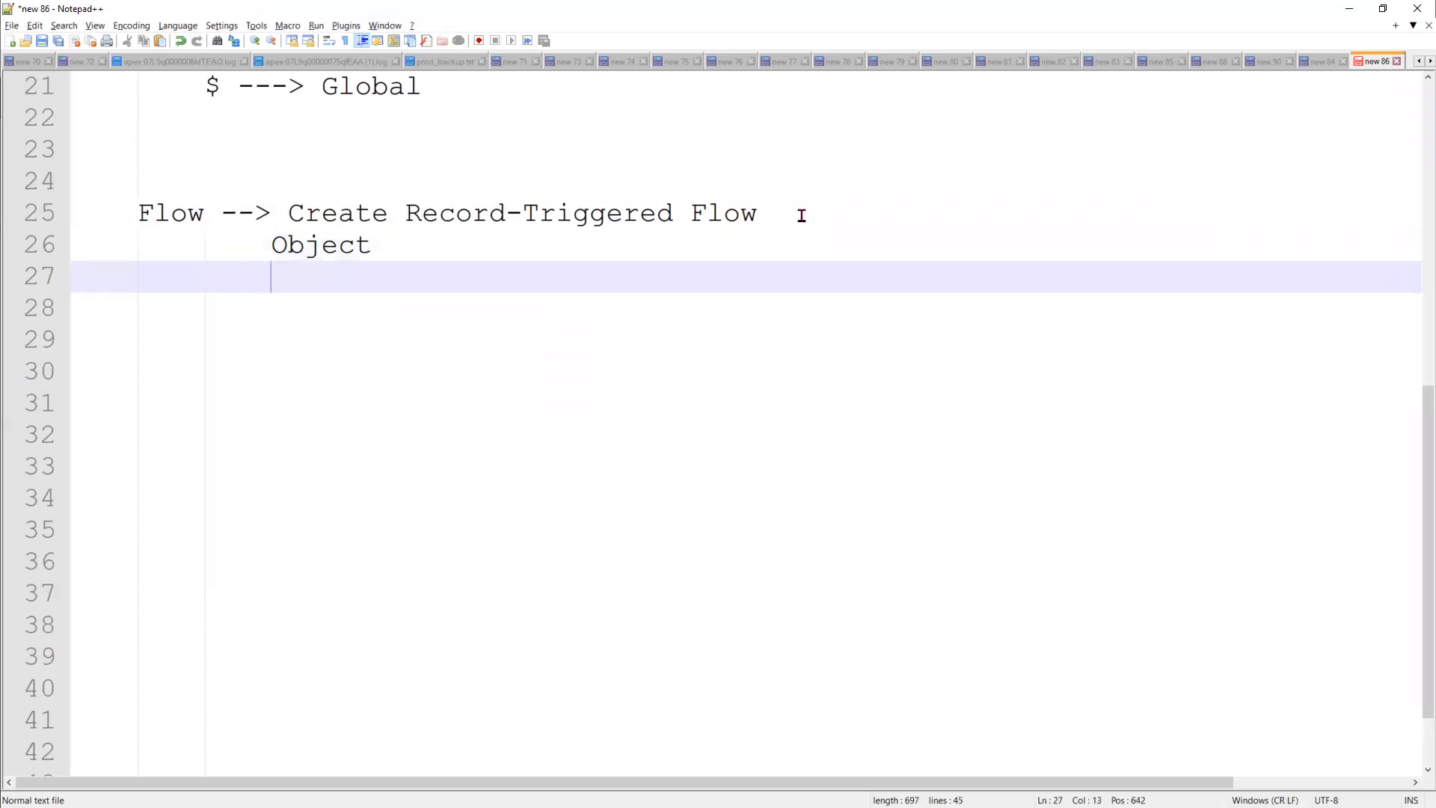
{"action": "type", "text": "Creteria"}
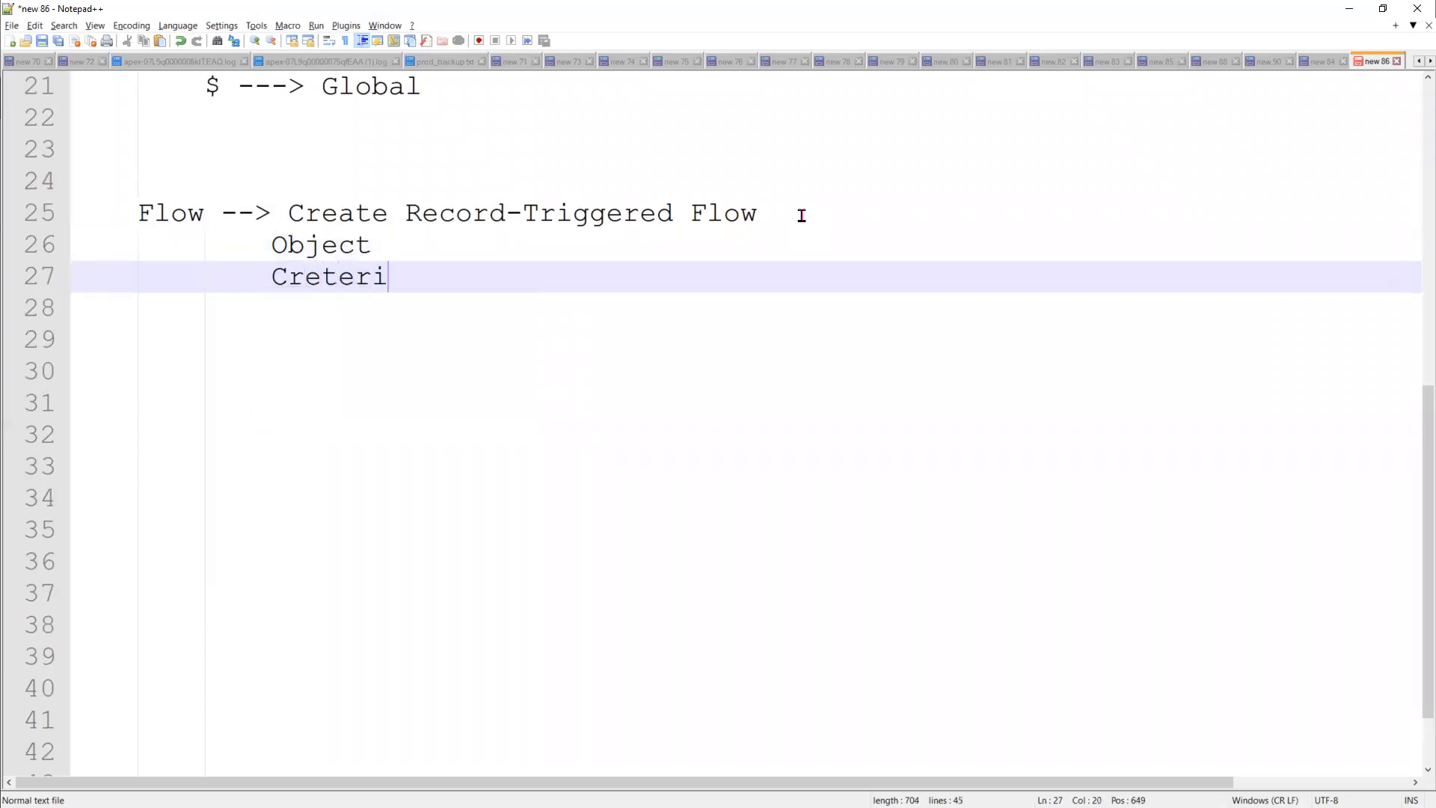
{"action": "key", "text": "Return"}
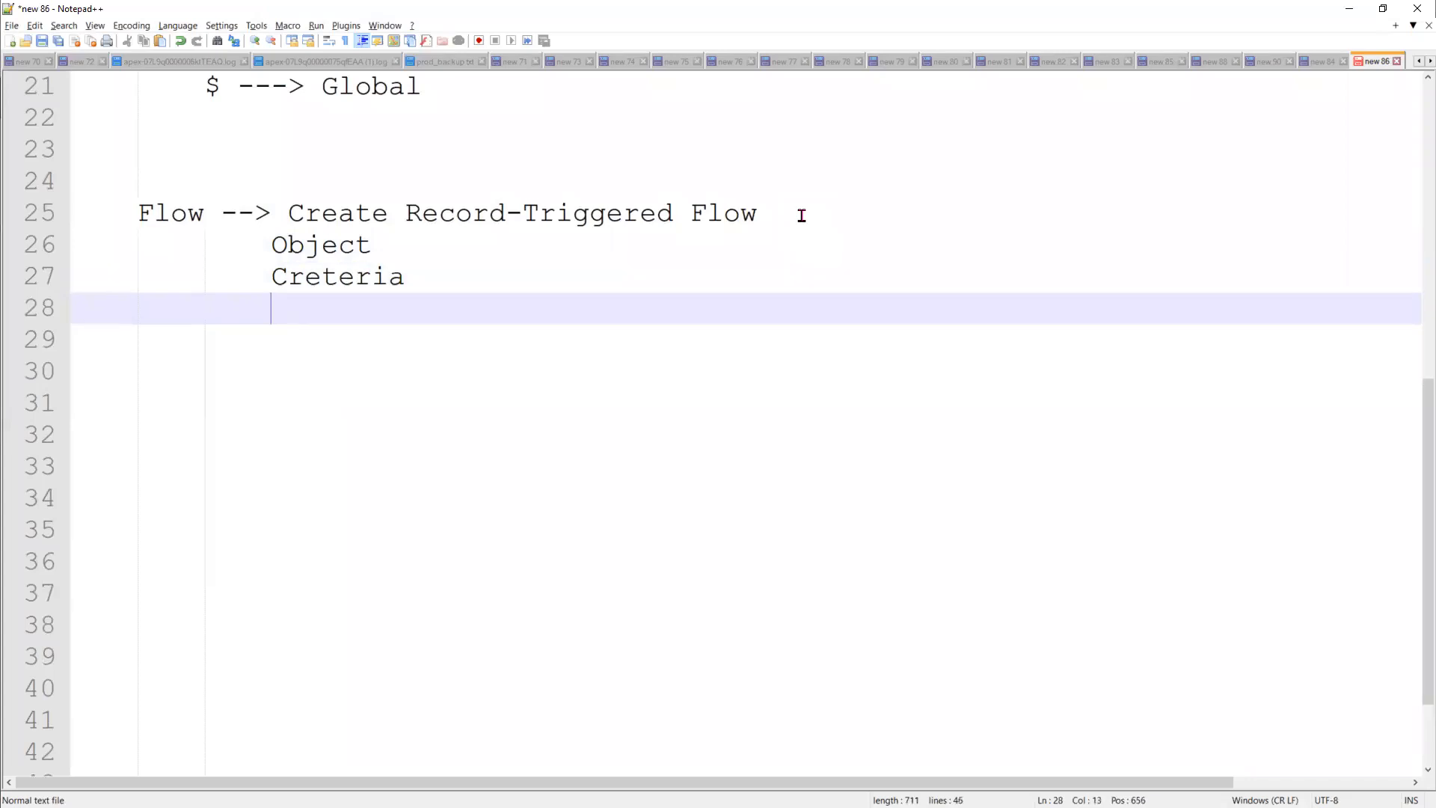
{"action": "left_click", "coordinate": [319, 275]}
{"action": "key", "text": "BackSpace"}
{"action": "type", "text": "i"}
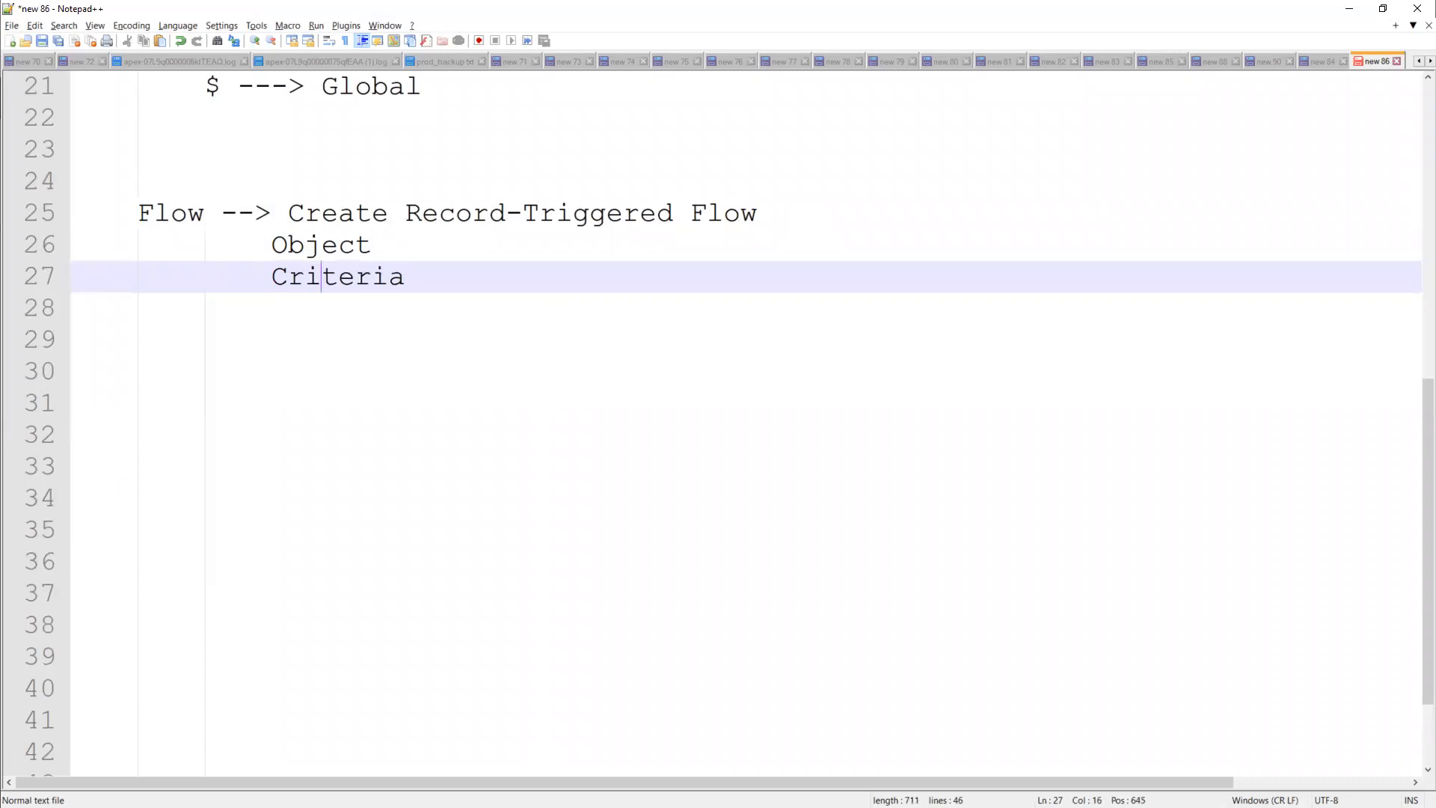
Insert the line "Configure Trigger" between "Object" and "Criteria" in the flow outline.
{"action": "key", "text": "alt+Tab"}
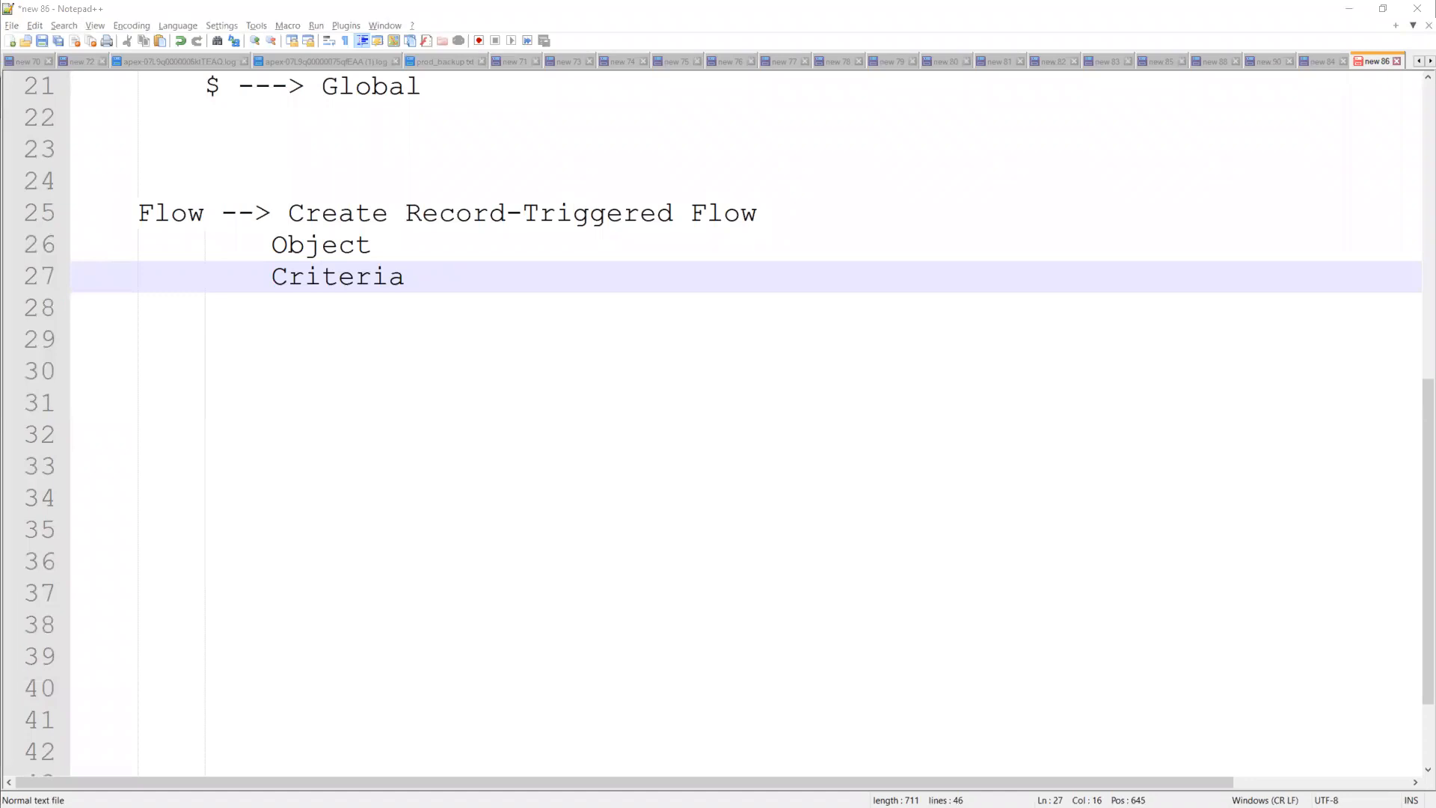
{"action": "left_click", "coordinate": [440, 246]}
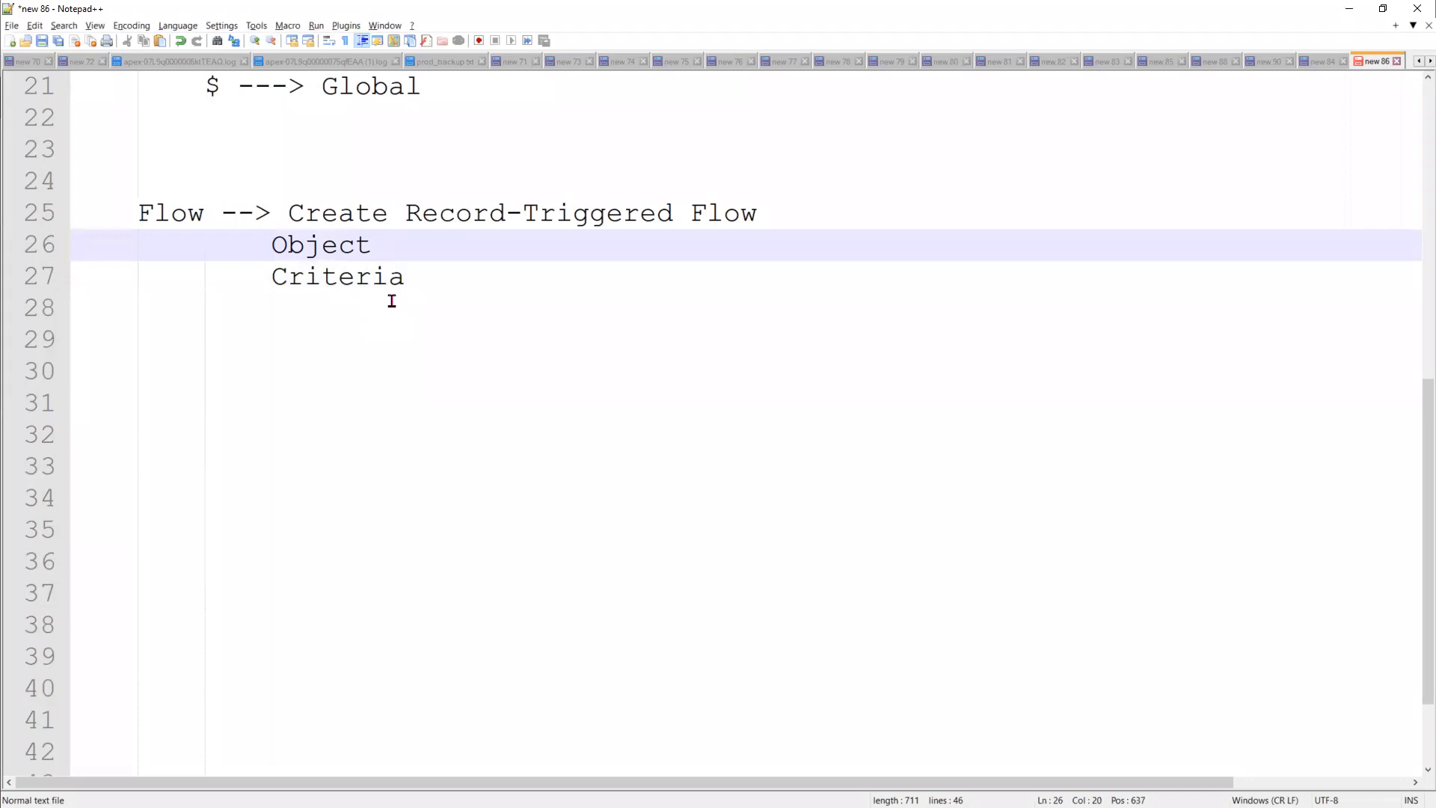
{"action": "key", "text": "Return"}
{"action": "type", "text": "Con"}
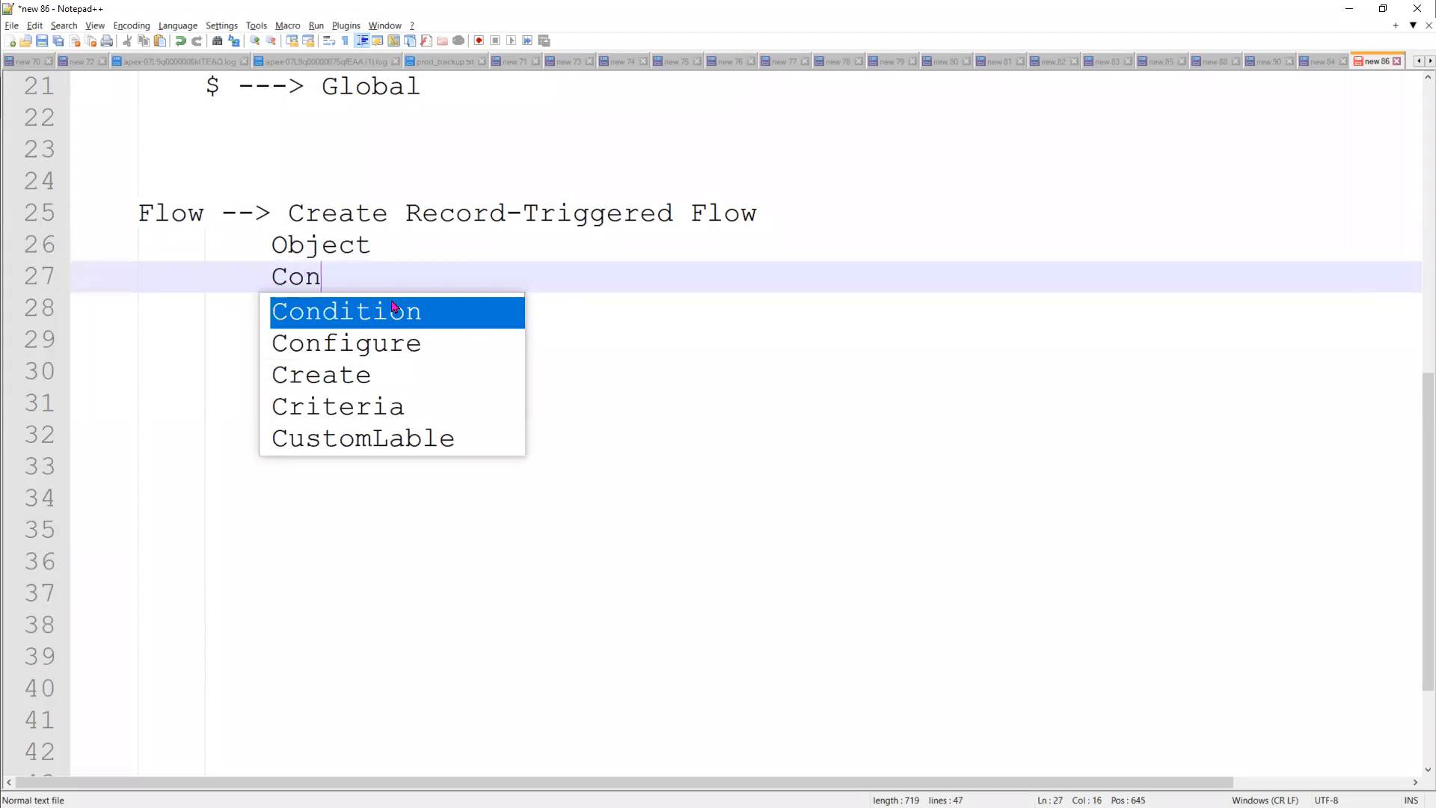
{"action": "type", "text": "figure T"}
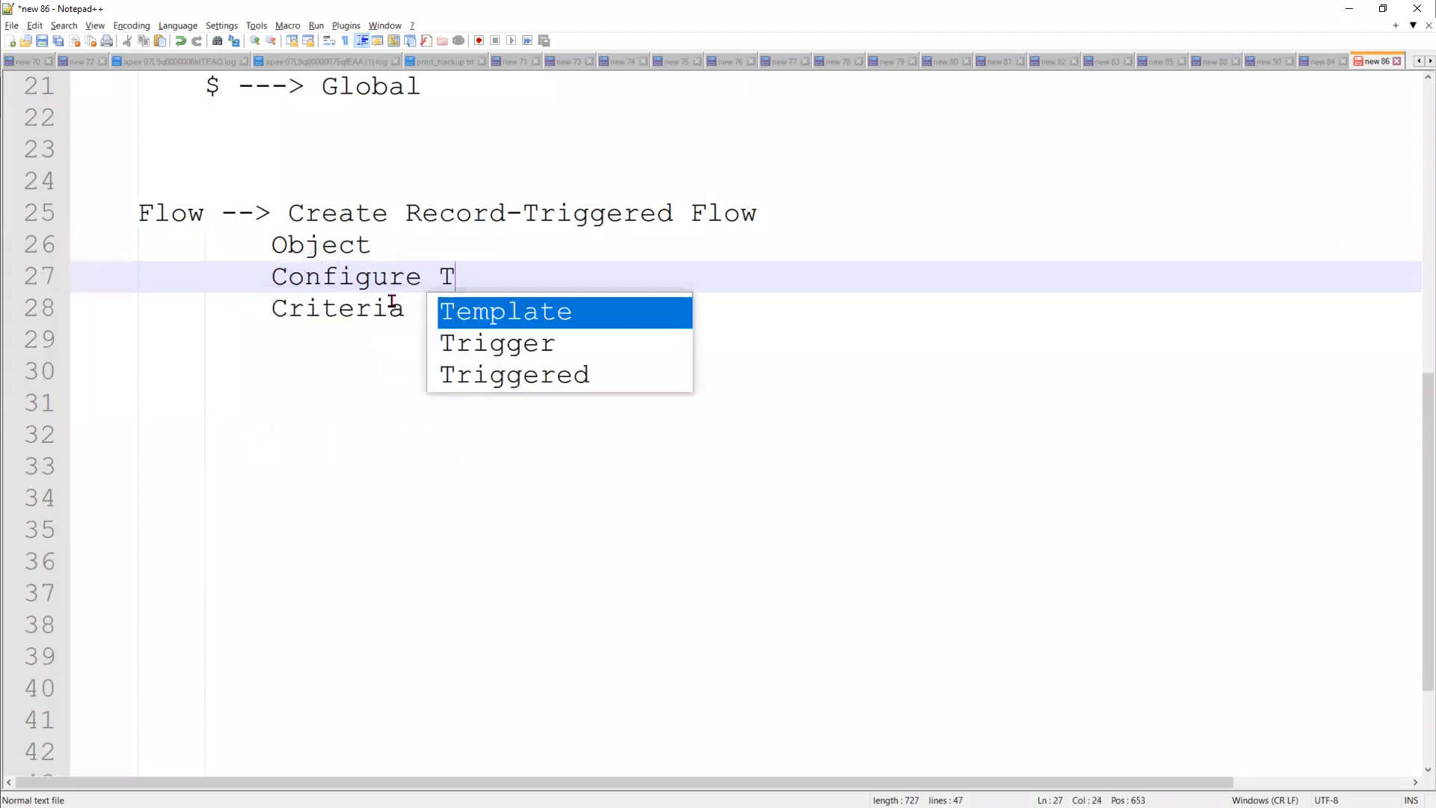
{"action": "type", "text": "rigger"}
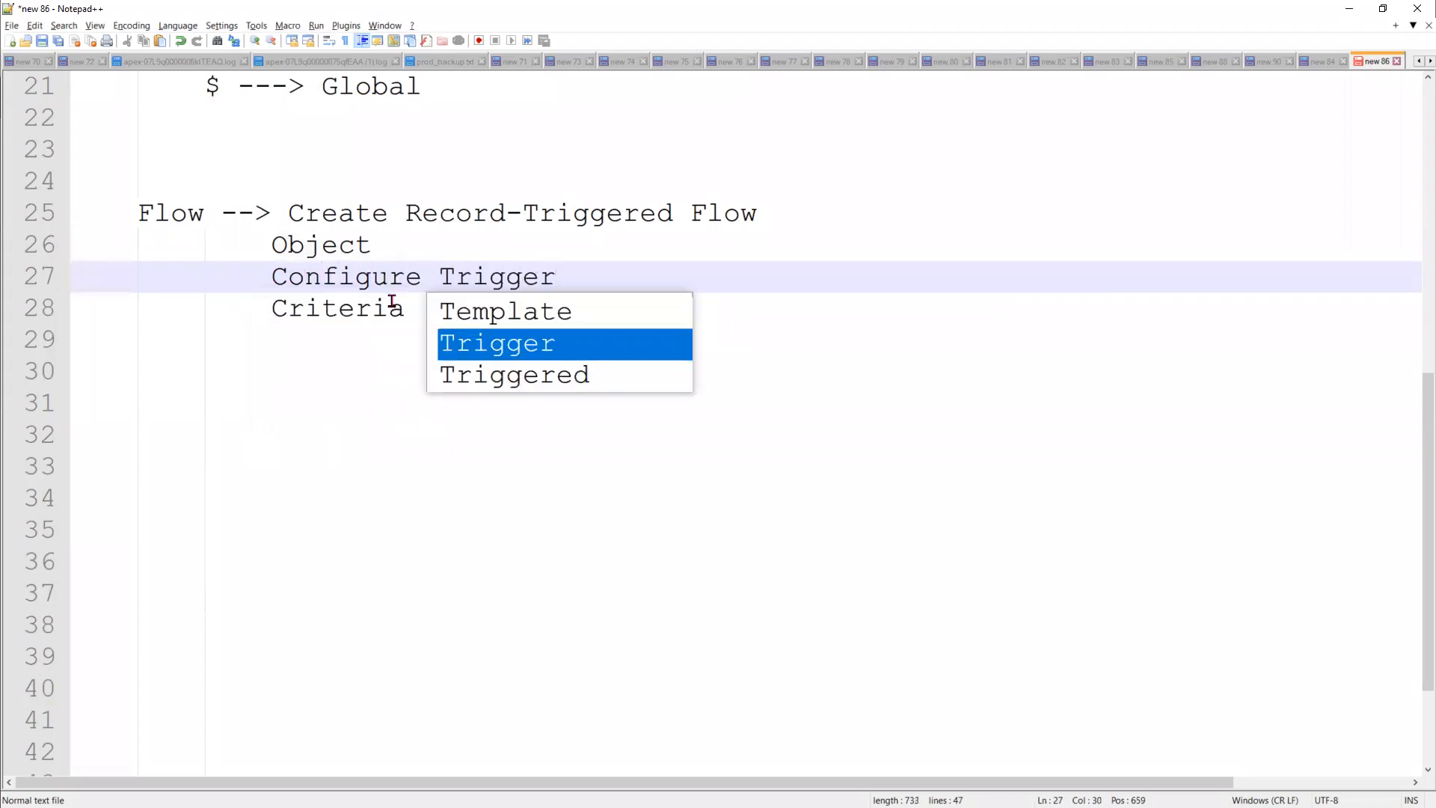
{"action": "left_click", "coordinate": [375, 326]}
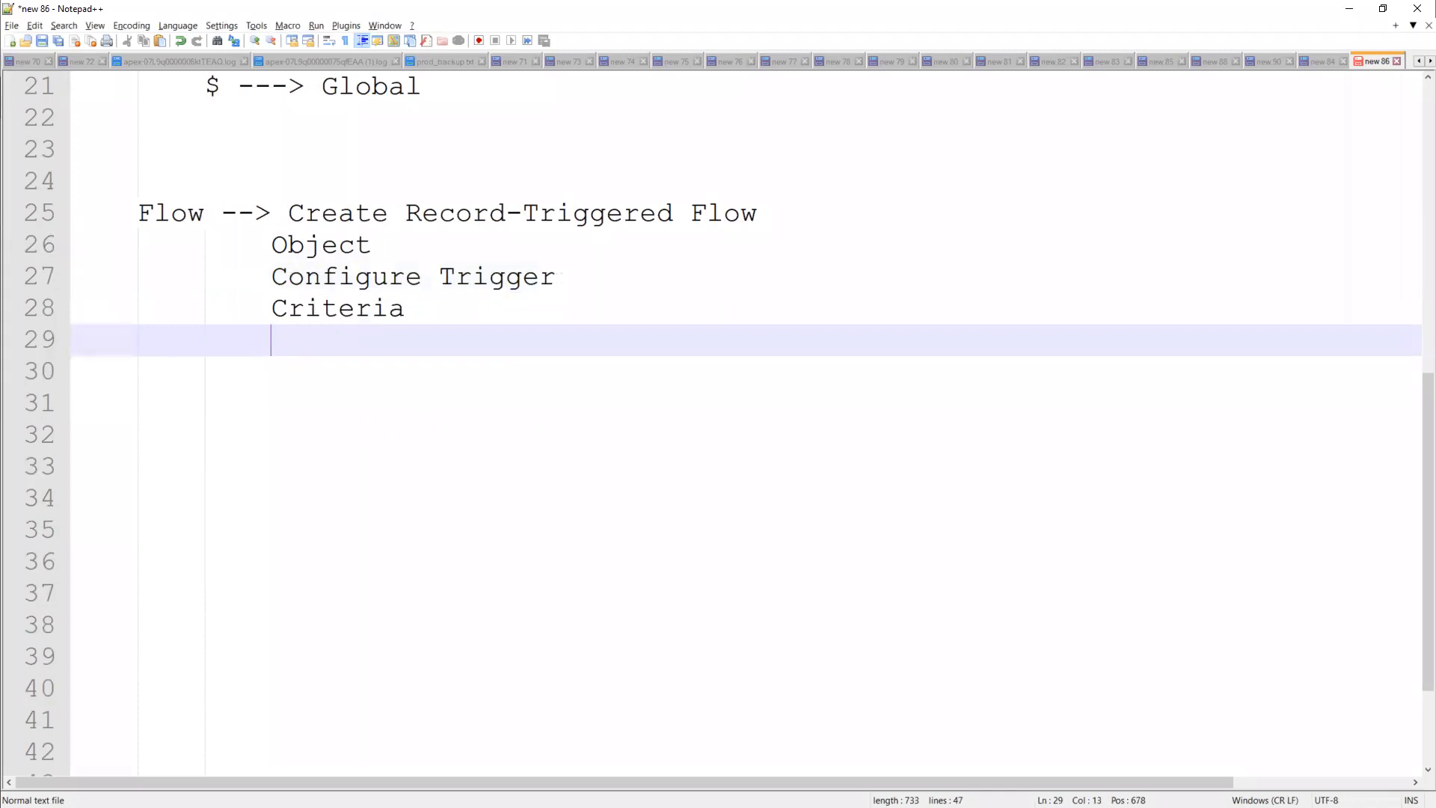
Change the "Criteria" line to read "Condition (Criteria)".
{"action": "key", "text": "alt+Tab"}
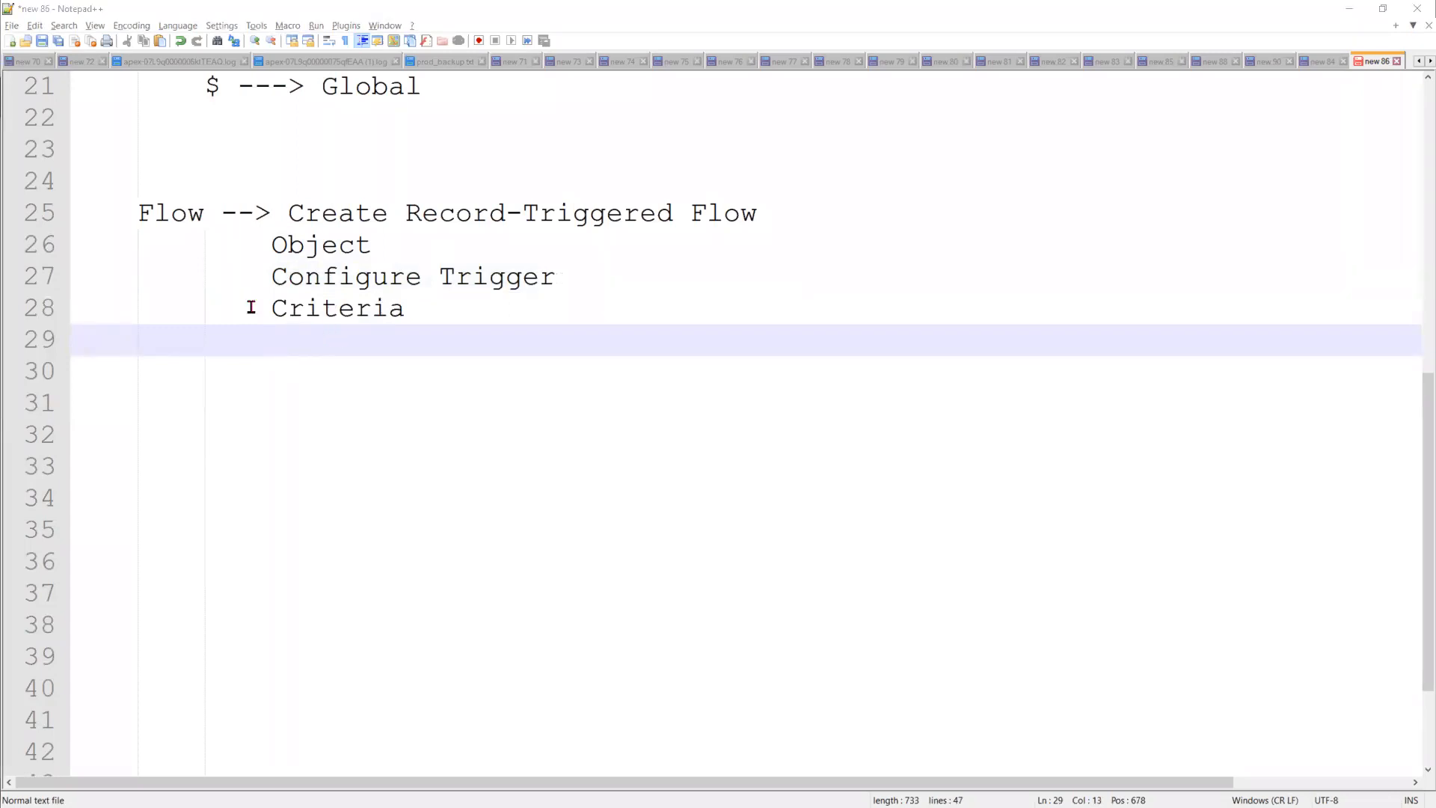
{"action": "left_click", "coordinate": [276, 308]}
{"action": "type", "text": "Condi"}
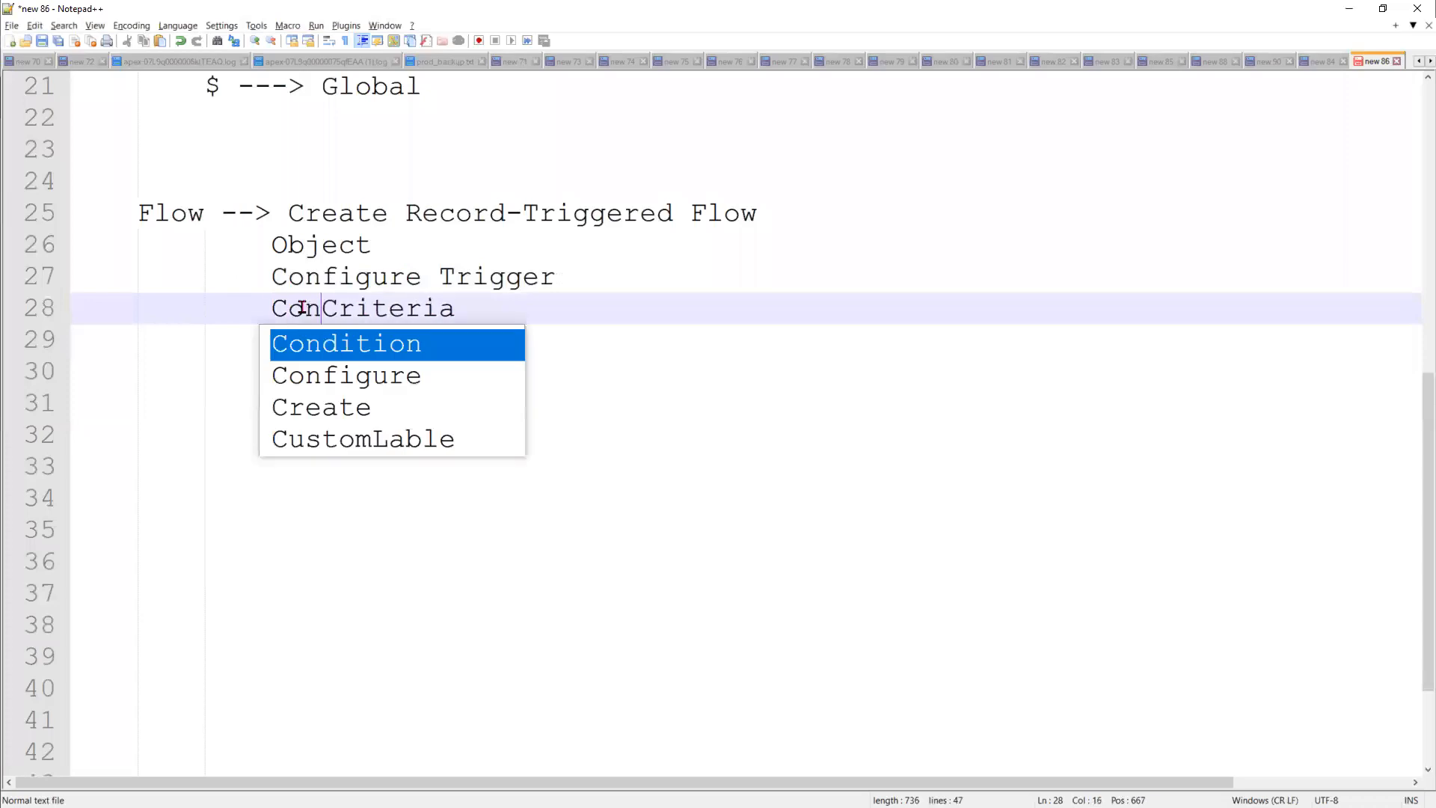
{"action": "type", "text": "to"}
{"action": "key", "text": "BackSpace"}
{"action": "type", "text": "ion"}
{"action": "key", "text": "Left"}
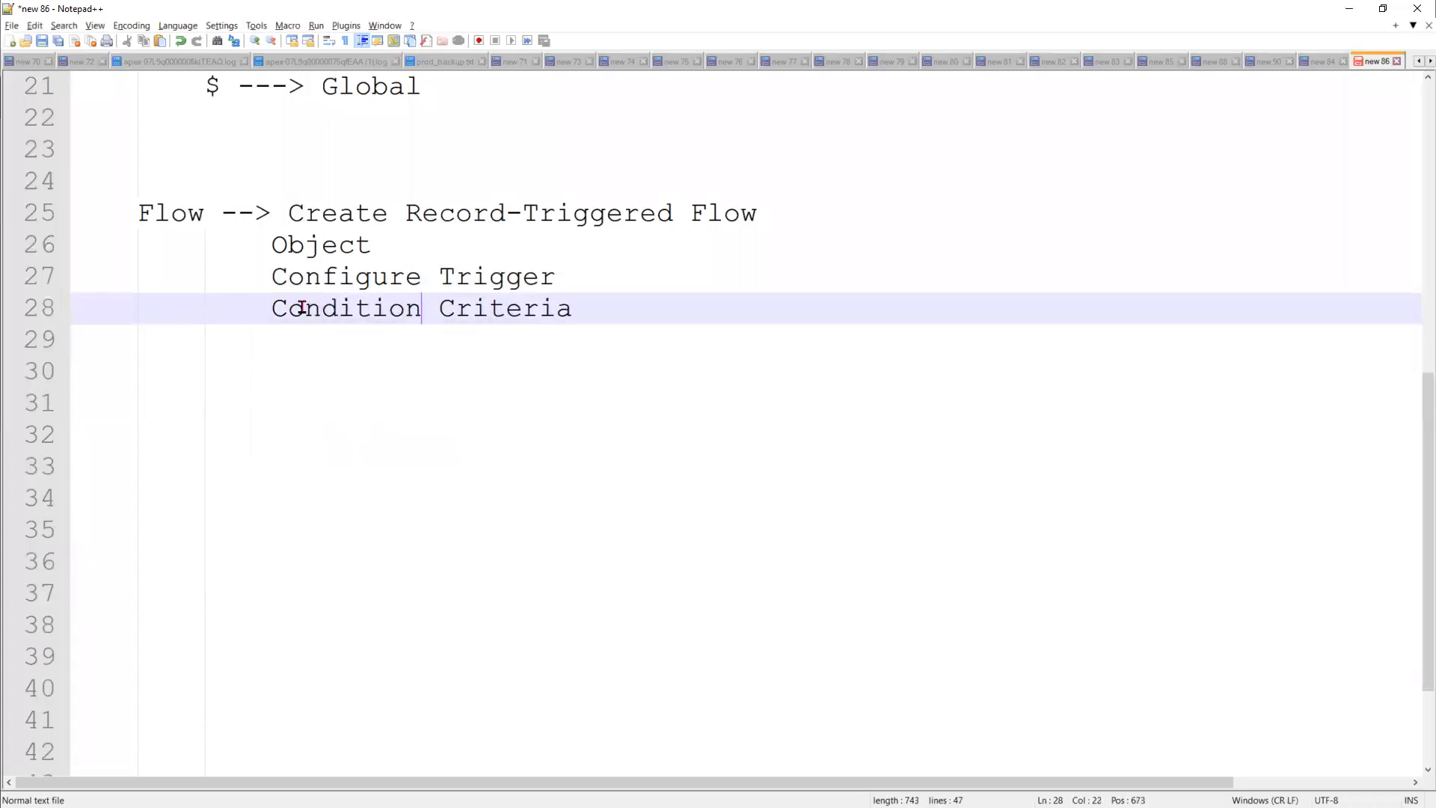
{"action": "key", "text": "Right"}
{"action": "type", "text": "("}
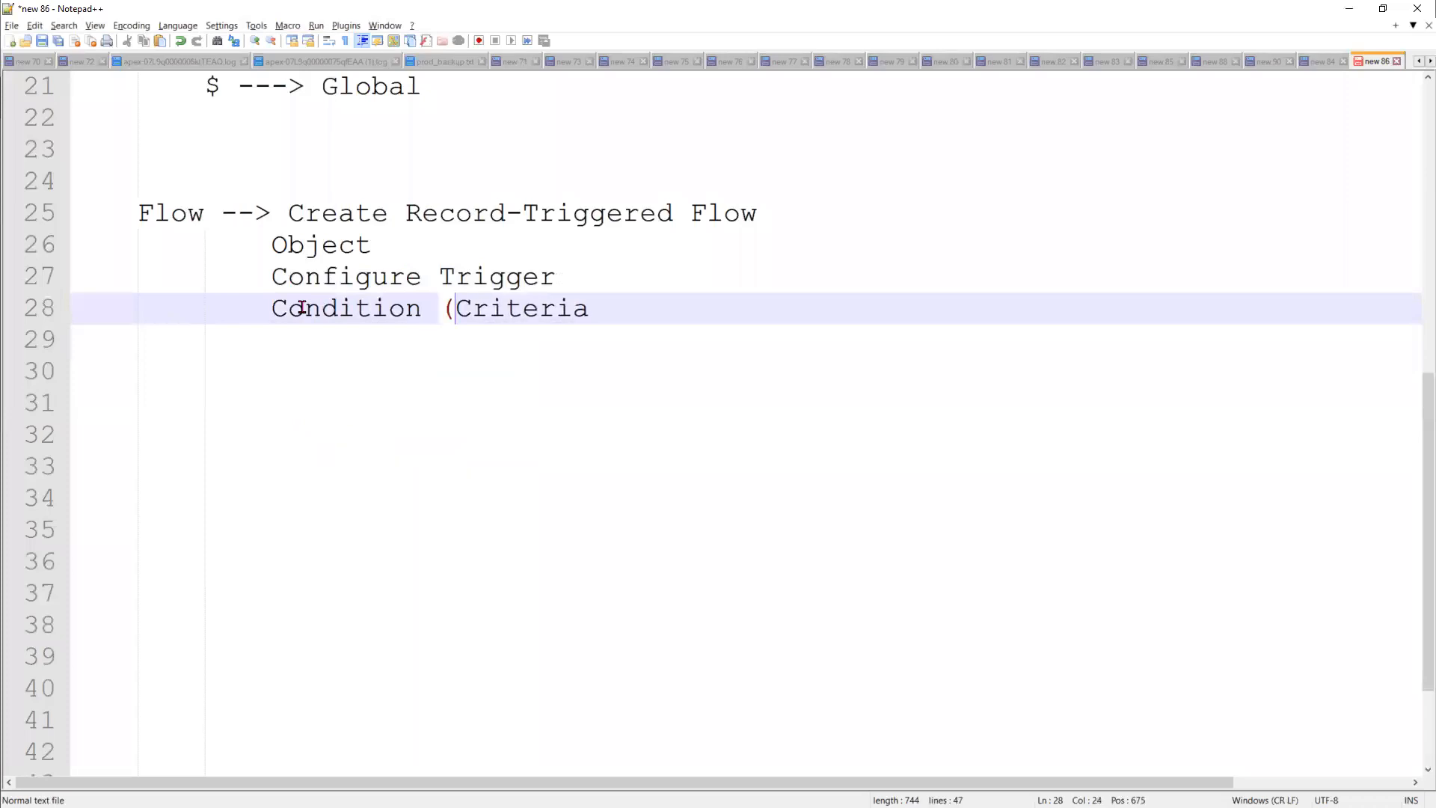
{"action": "key", "text": "End"}
{"action": "type", "text": ")"}
Add the indented line "Select Object" directly beneath "Flow --> Create Record-Triggered Flow".
{"action": "left_click", "coordinate": [791, 216]}
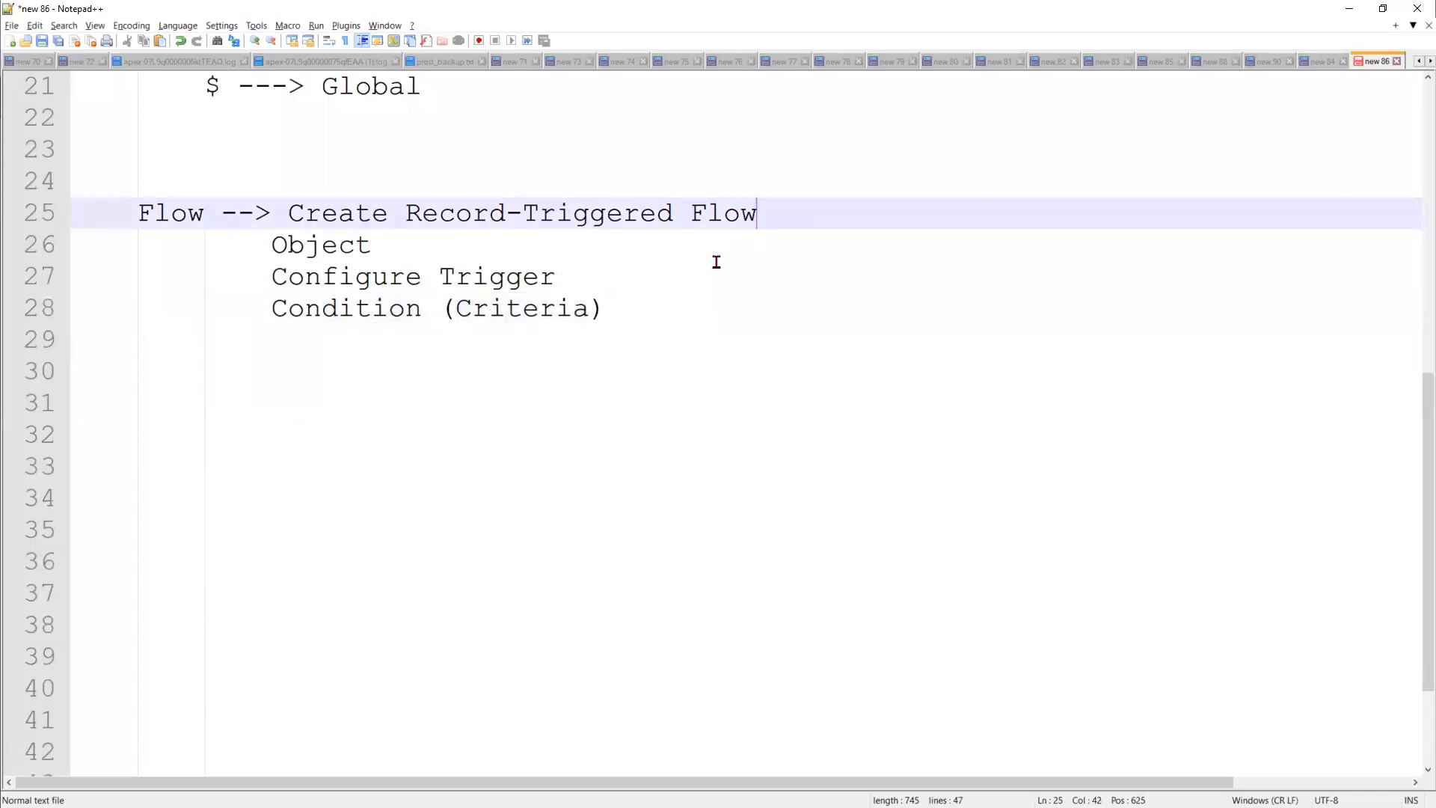
{"action": "key", "text": "Return"}
{"action": "key", "text": "Tab"}
{"action": "key", "text": "Tab"}
{"action": "type", "text": "S"}
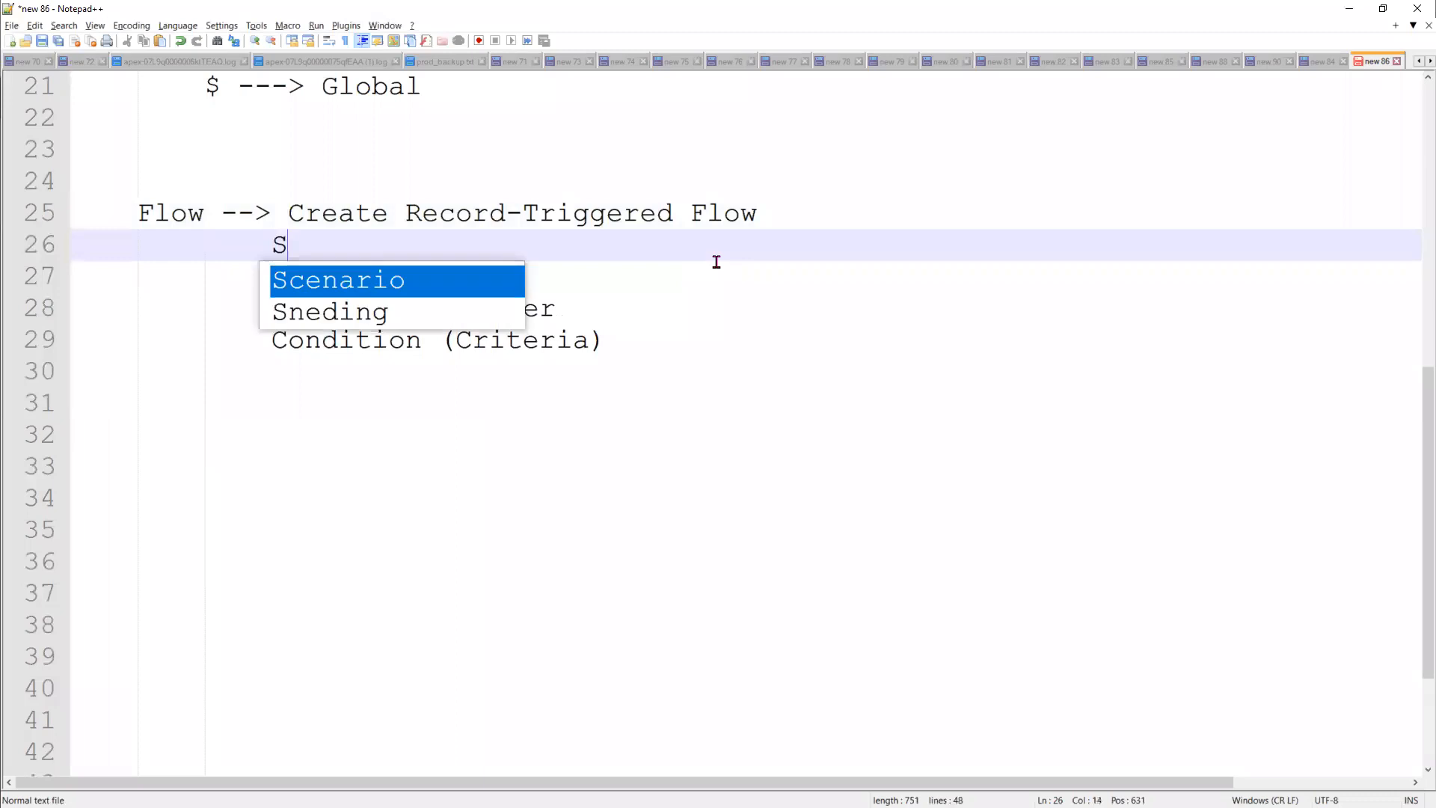
{"action": "type", "text": "elect Object"}
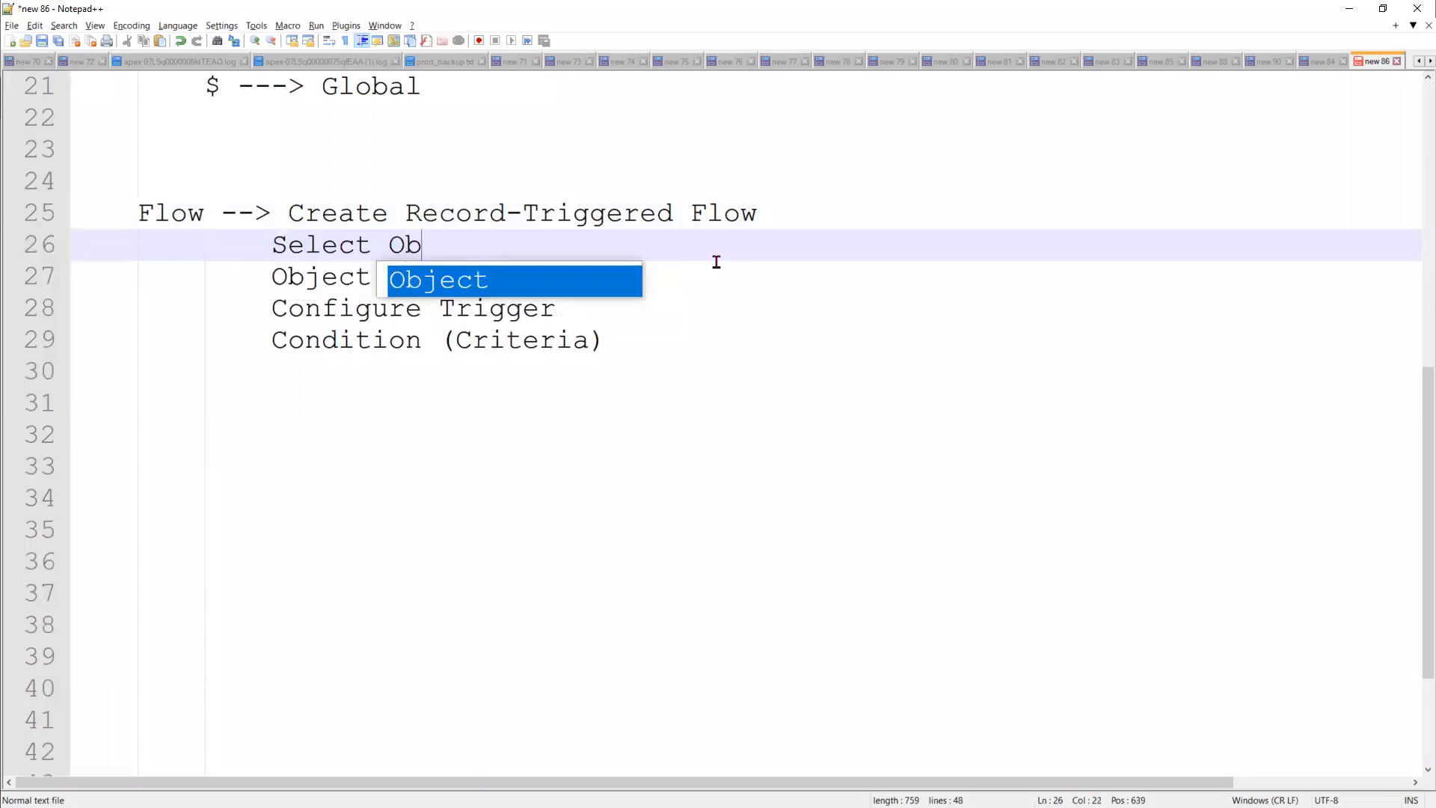
{"action": "left_click", "coordinate": [479, 397]}
Indent the "Object", "Configure Trigger" and "Condition (Criteria)" lines one level further, beneath "Select Object".
{"action": "left_click", "coordinate": [274, 279]}
{"action": "key", "text": "Tab"}
{"action": "left_click", "coordinate": [273, 303]}
{"action": "key", "text": "Tab"}
{"action": "left_click", "coordinate": [272, 338]}
{"action": "key", "text": "Tab"}
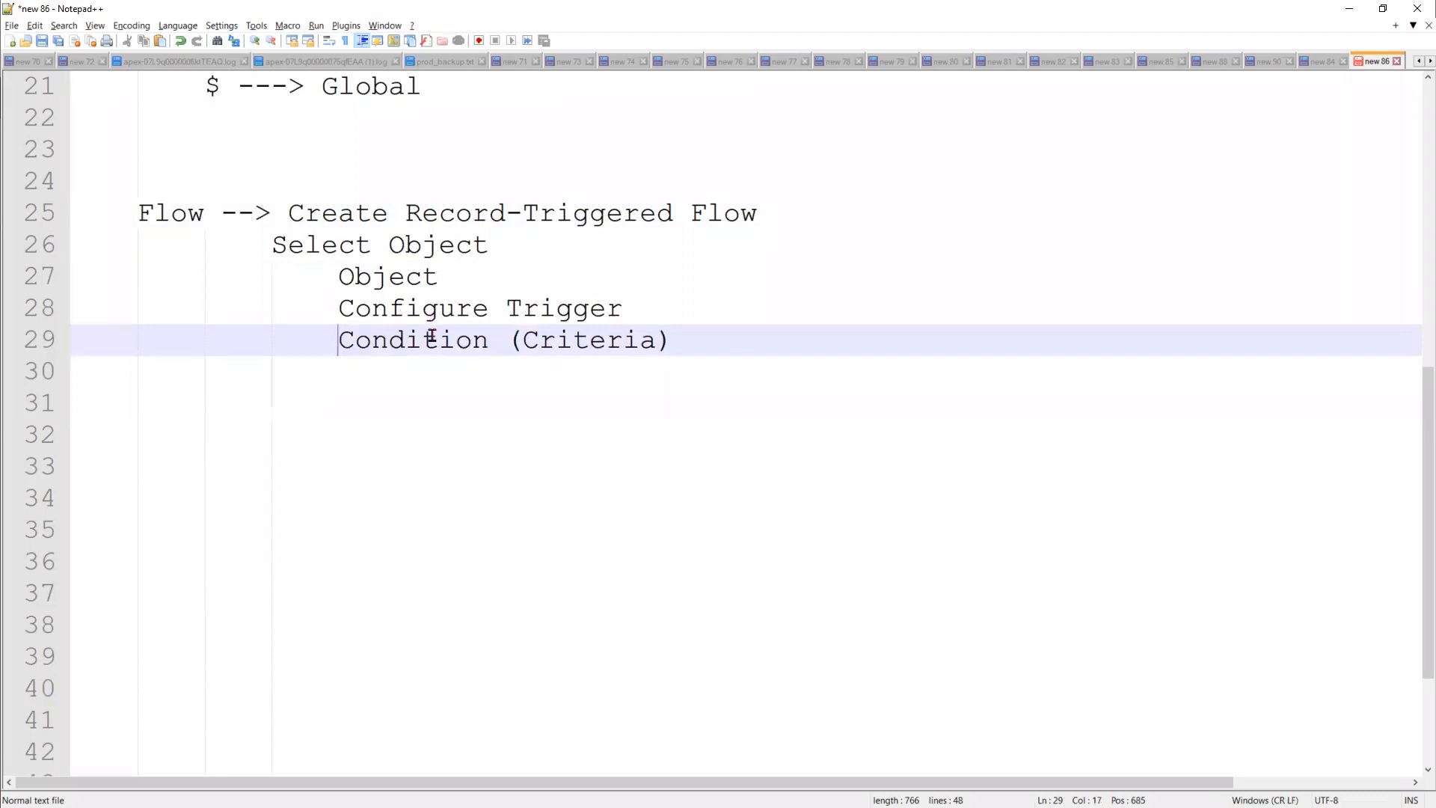
List "Created", "updated", "created or updated" and "deleted" on separate lines indented beneath "Configure Trigger".
{"action": "left_click", "coordinate": [634, 309]}
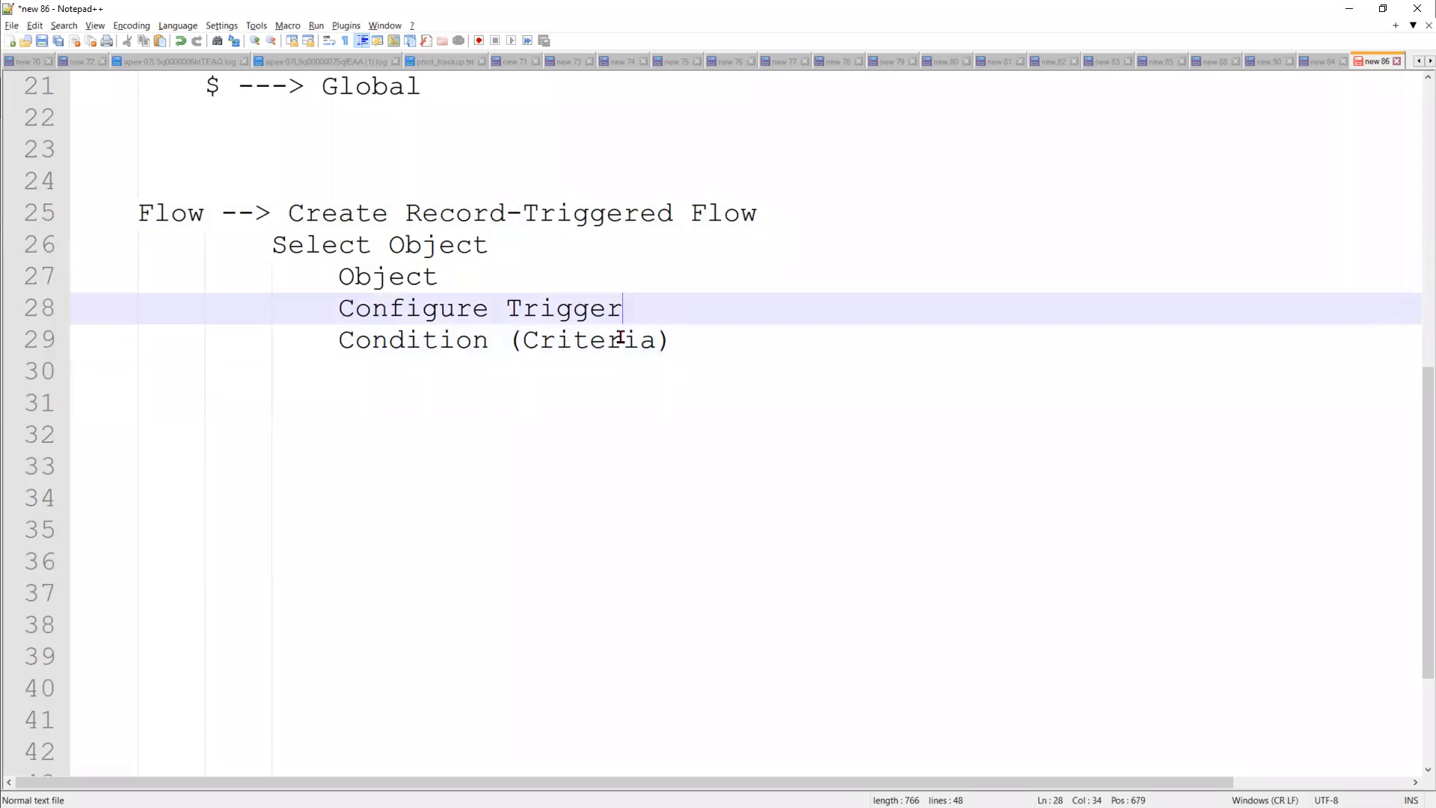
{"action": "key", "text": "Return"}
{"action": "key", "text": "Tab"}
{"action": "type", "text": "Created"}
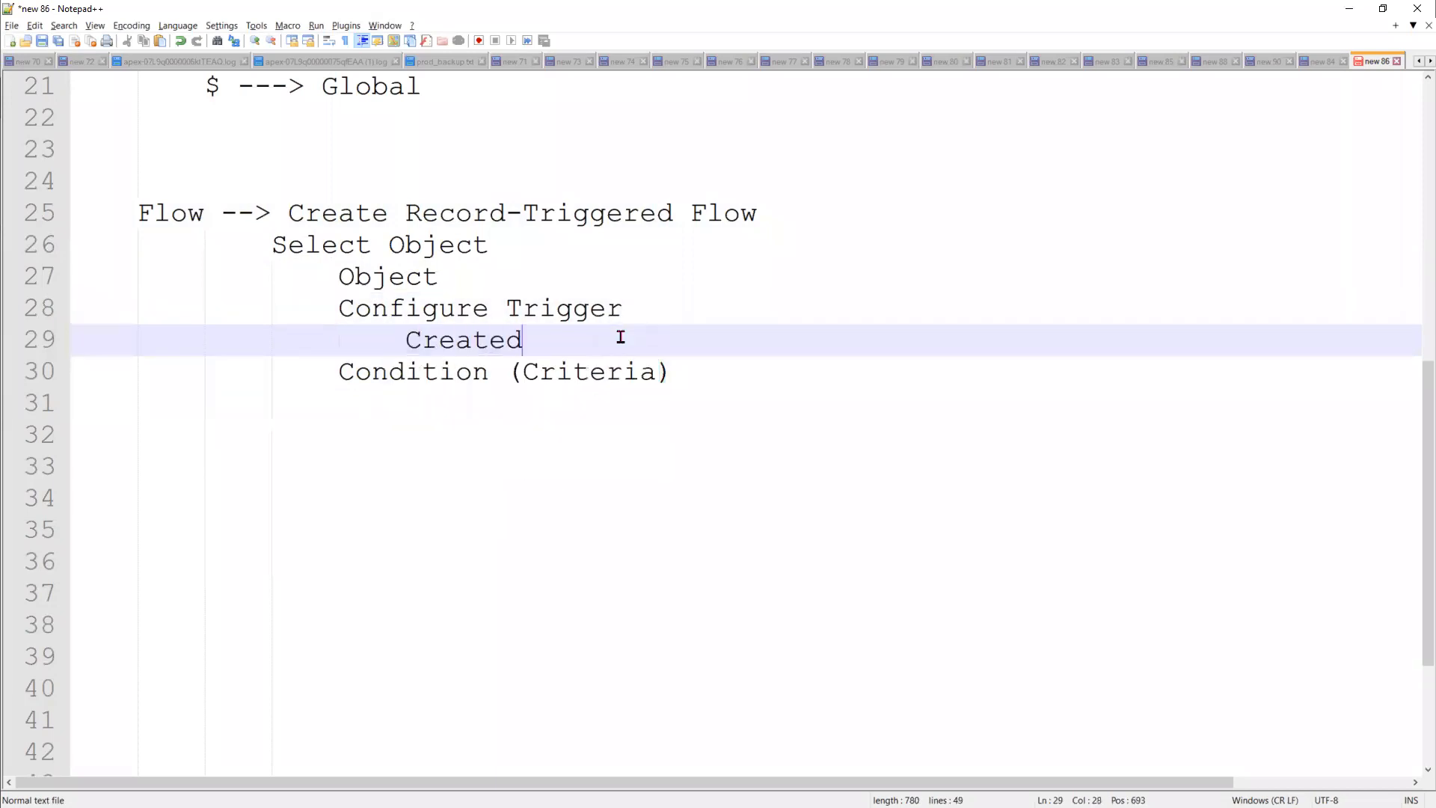
{"action": "key", "text": "Return"}
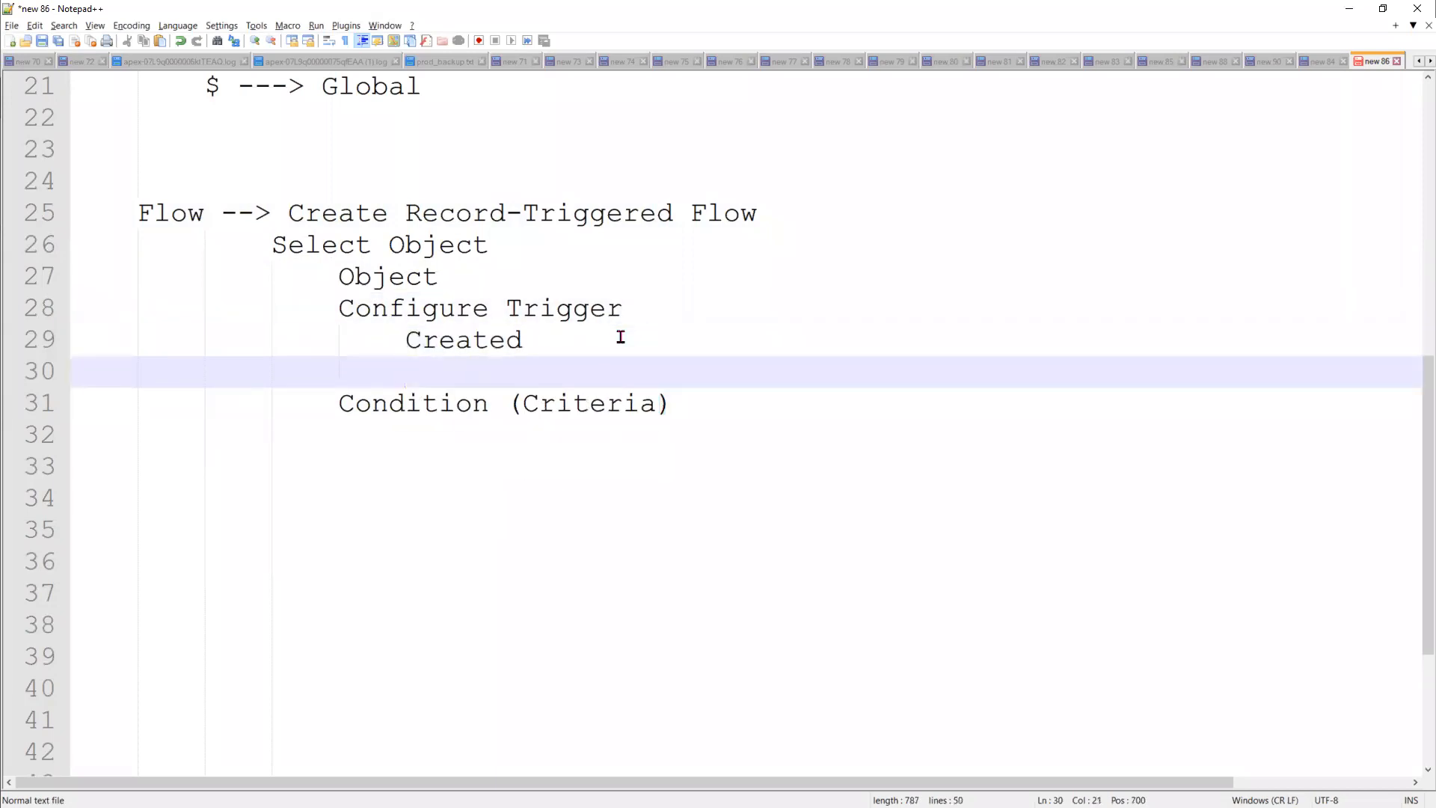
{"action": "type", "text": "updated"}
{"action": "key", "text": "Return"}
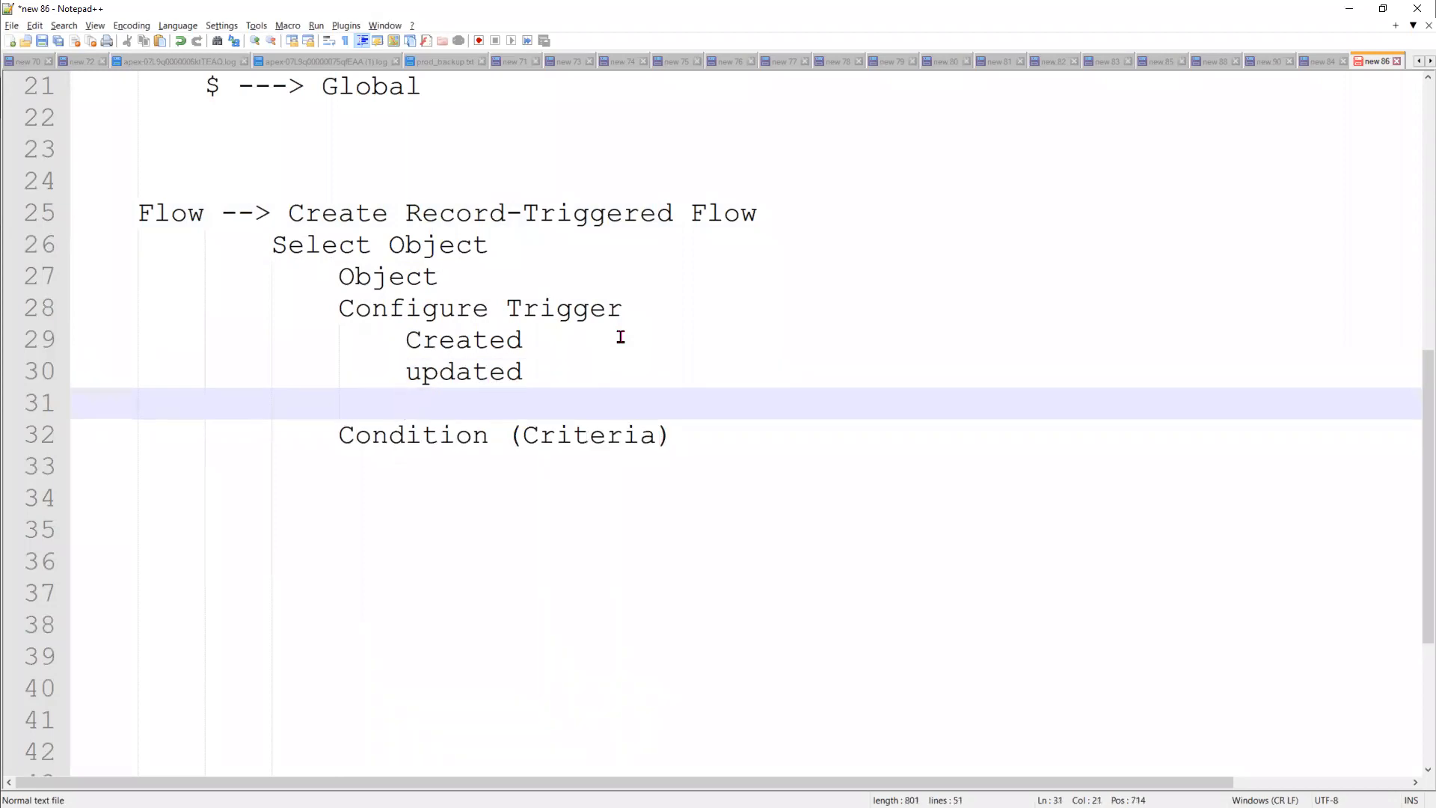
{"action": "type", "text": "created or updated"}
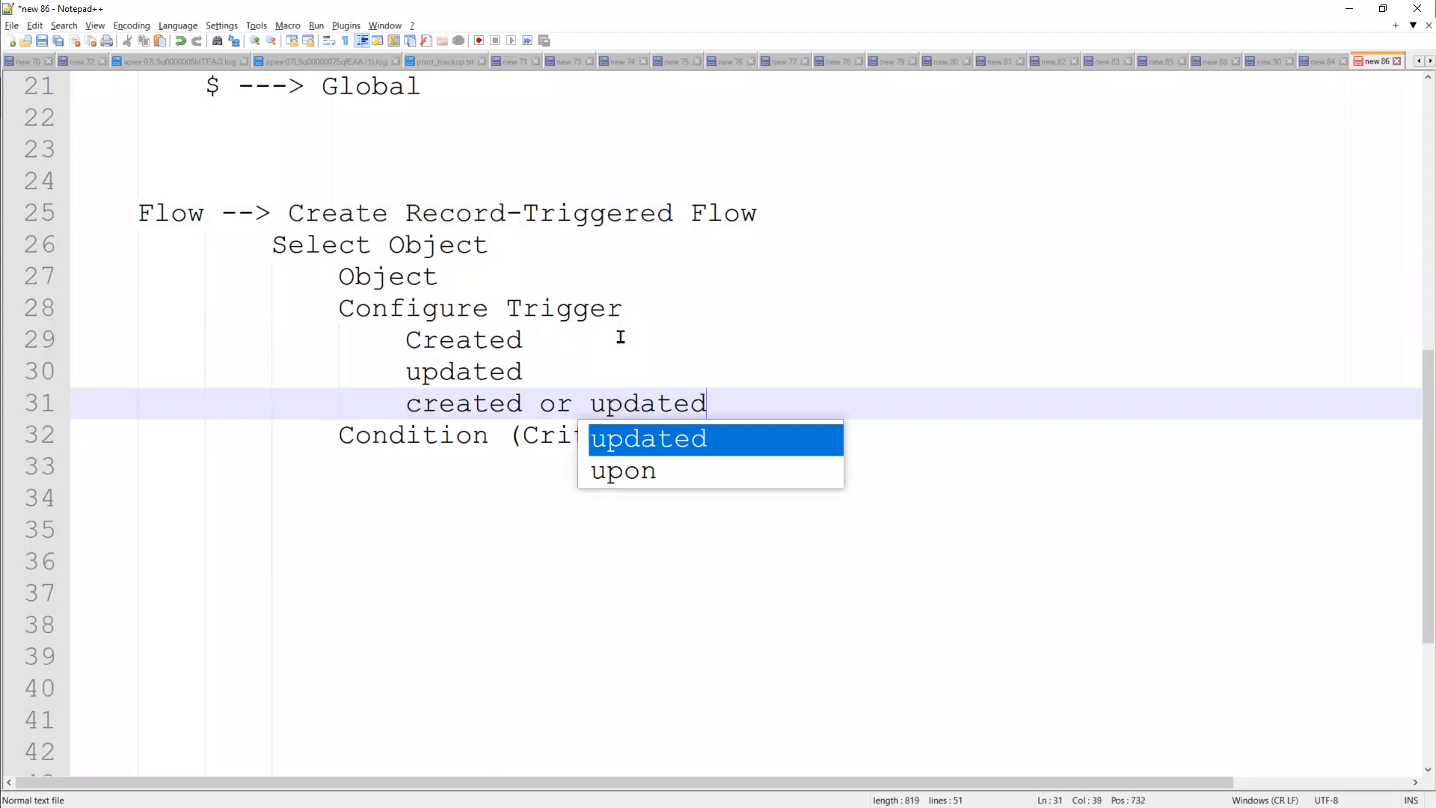
{"action": "key", "text": "Return"}
{"action": "key", "text": "Return"}
{"action": "type", "text": "deleted"}
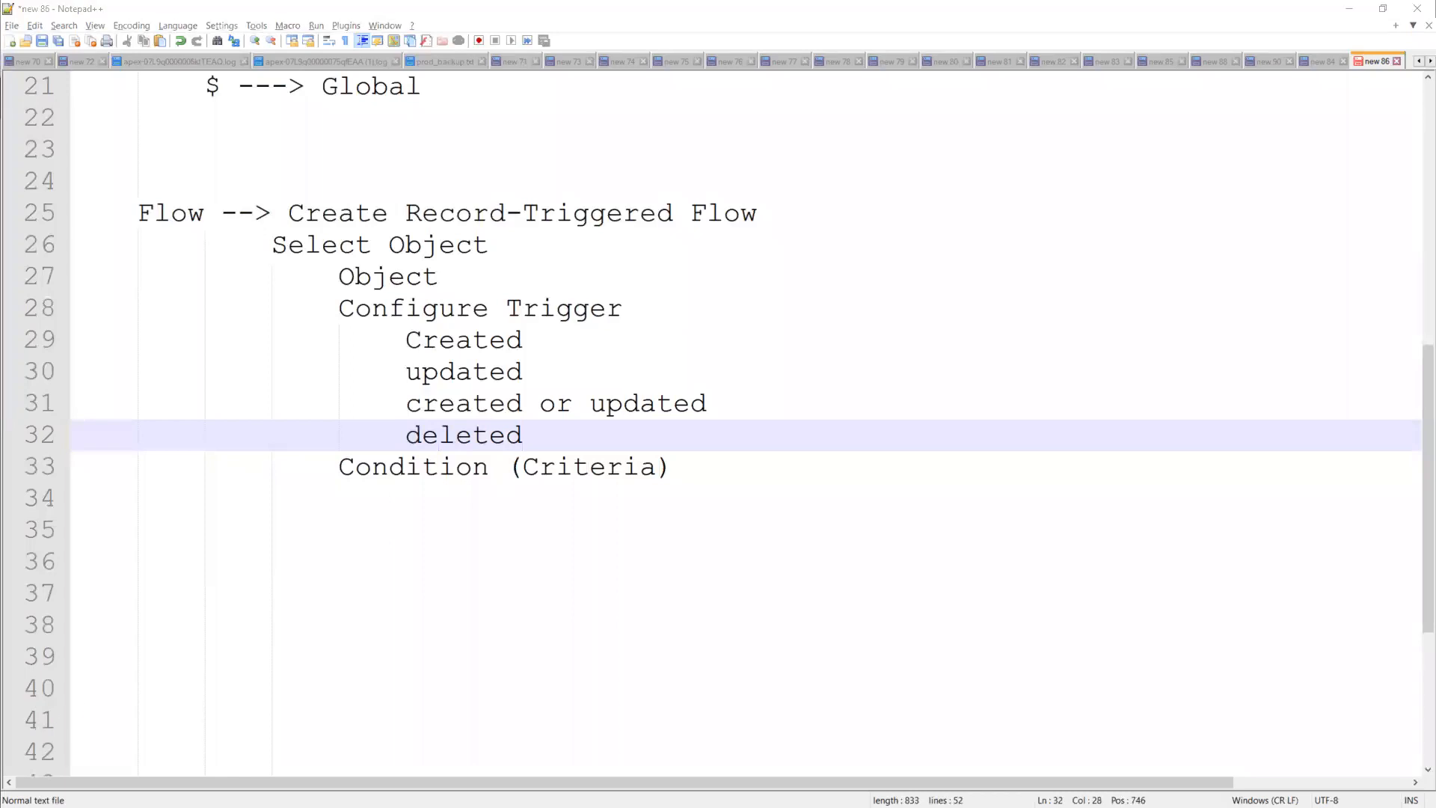
List "And", "or", "custom logic" and "Formula" on separate lines indented beneath "Condition (Criteria)".
{"action": "left_click", "coordinate": [764, 480]}
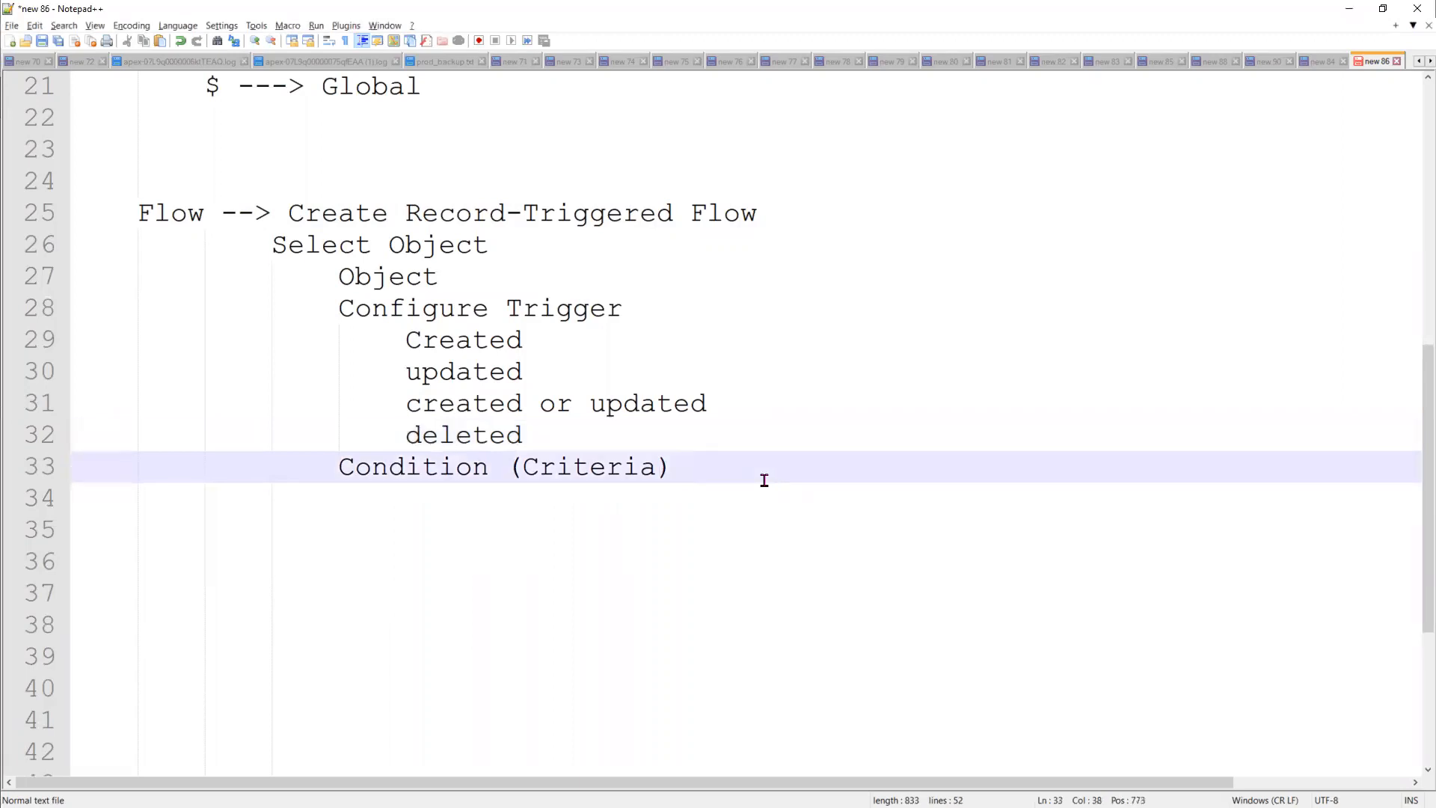
{"action": "key", "text": "Return"}
{"action": "type", "text": "And"}
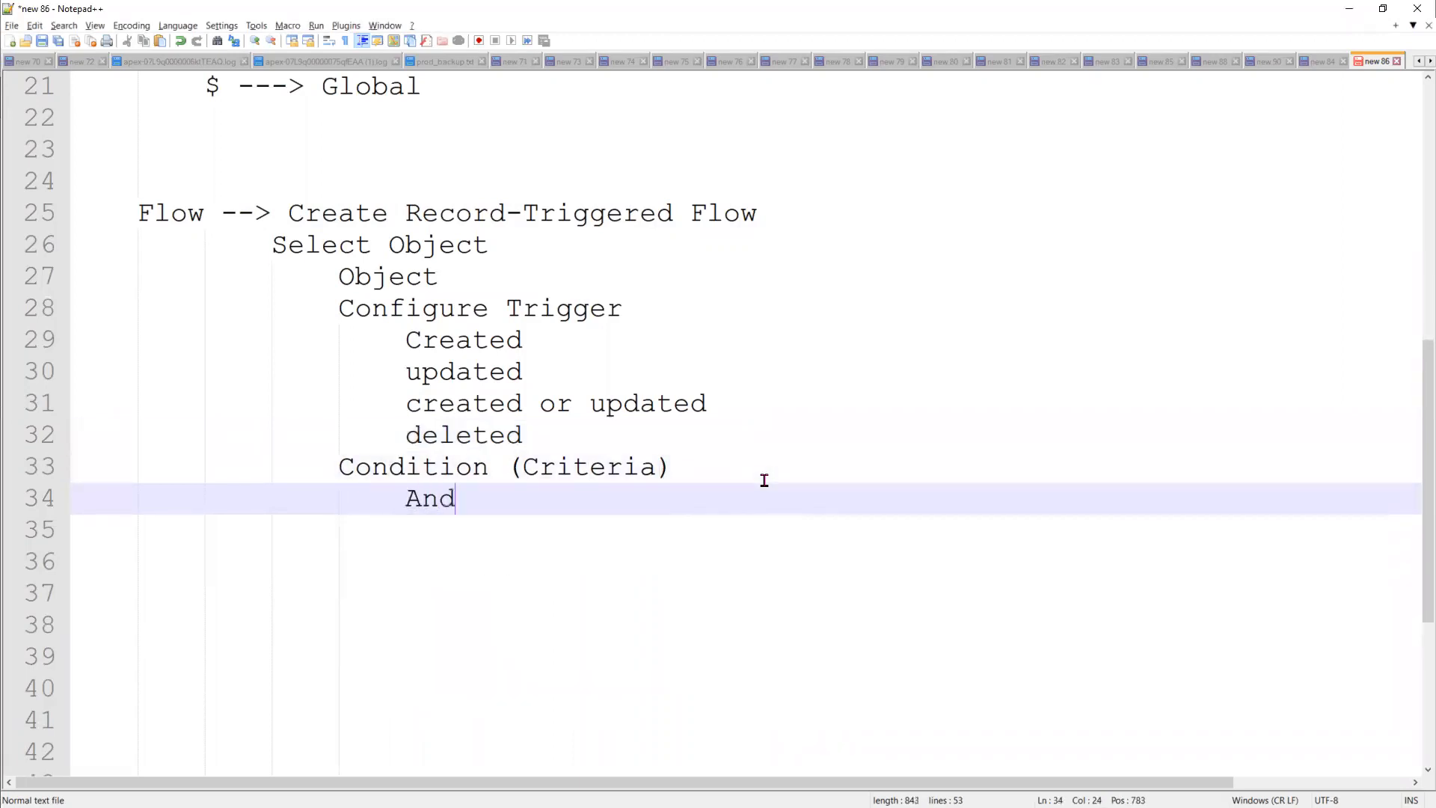
{"action": "key", "text": "Return"}
{"action": "type", "text": "or"}
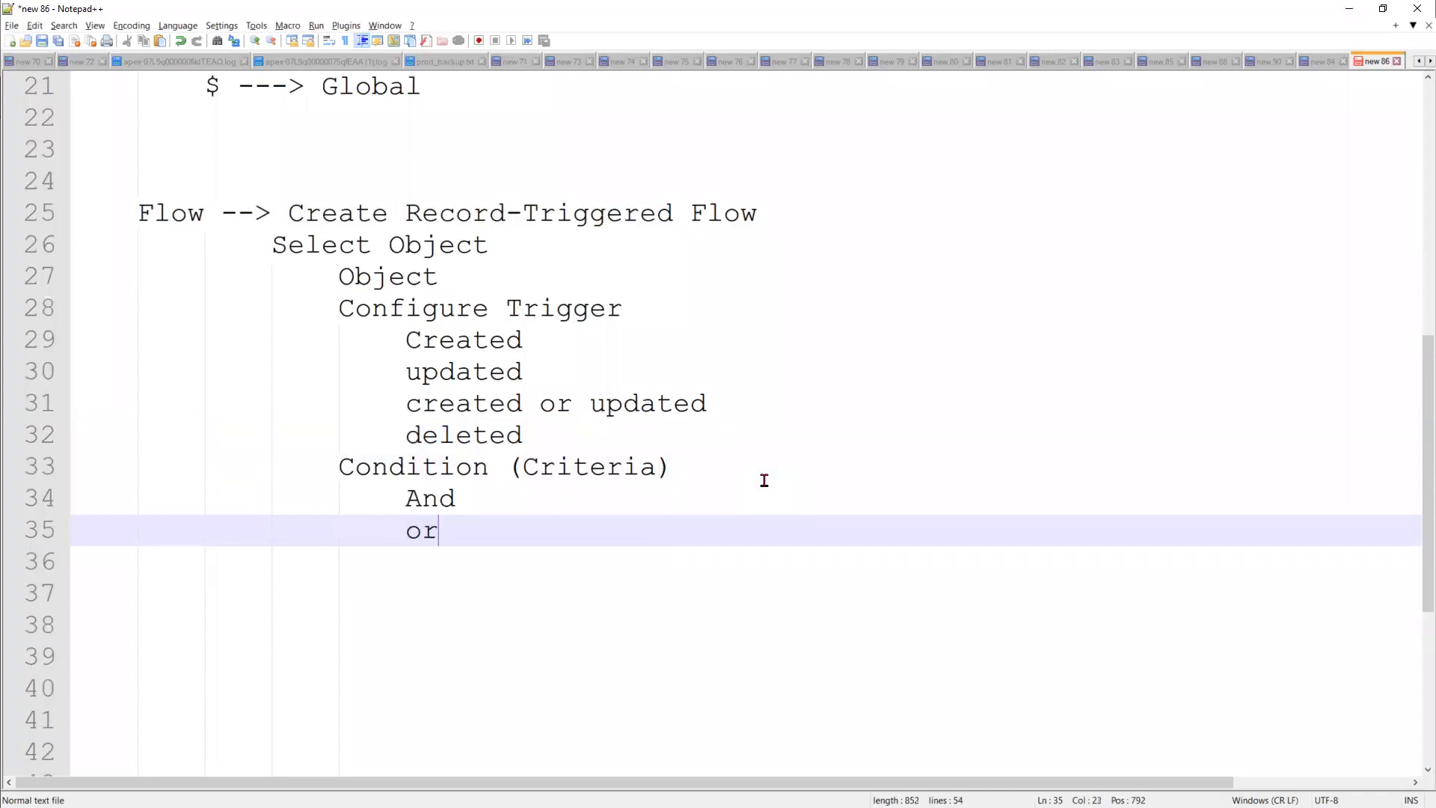
{"action": "key", "text": "Return"}
{"action": "type", "text": "custom lodi"}
{"action": "key", "text": "BackSpace"}
{"action": "key", "text": "BackSpace"}
{"action": "type", "text": "gic"}
{"action": "key", "text": "Return"}
{"action": "type", "text": "Formual"}
{"action": "key", "text": "BackSpace"}
{"action": "key", "text": "BackSpace"}
{"action": "type", "text": "la"}
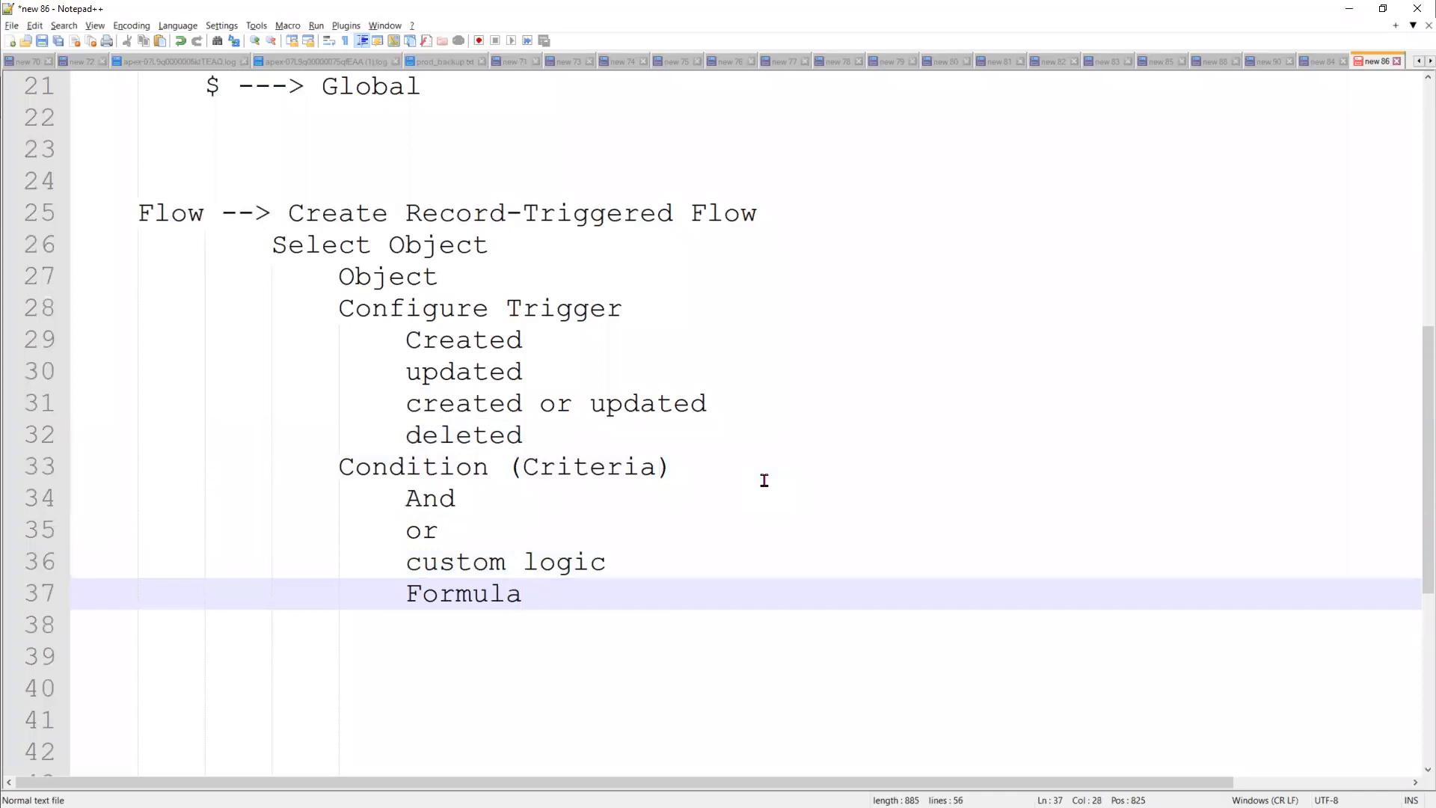
Switch to Flow Builder in Chrome, review the condition requirement options, and apply the flow's start configuration.
{"action": "key", "text": "alt+Tab"}
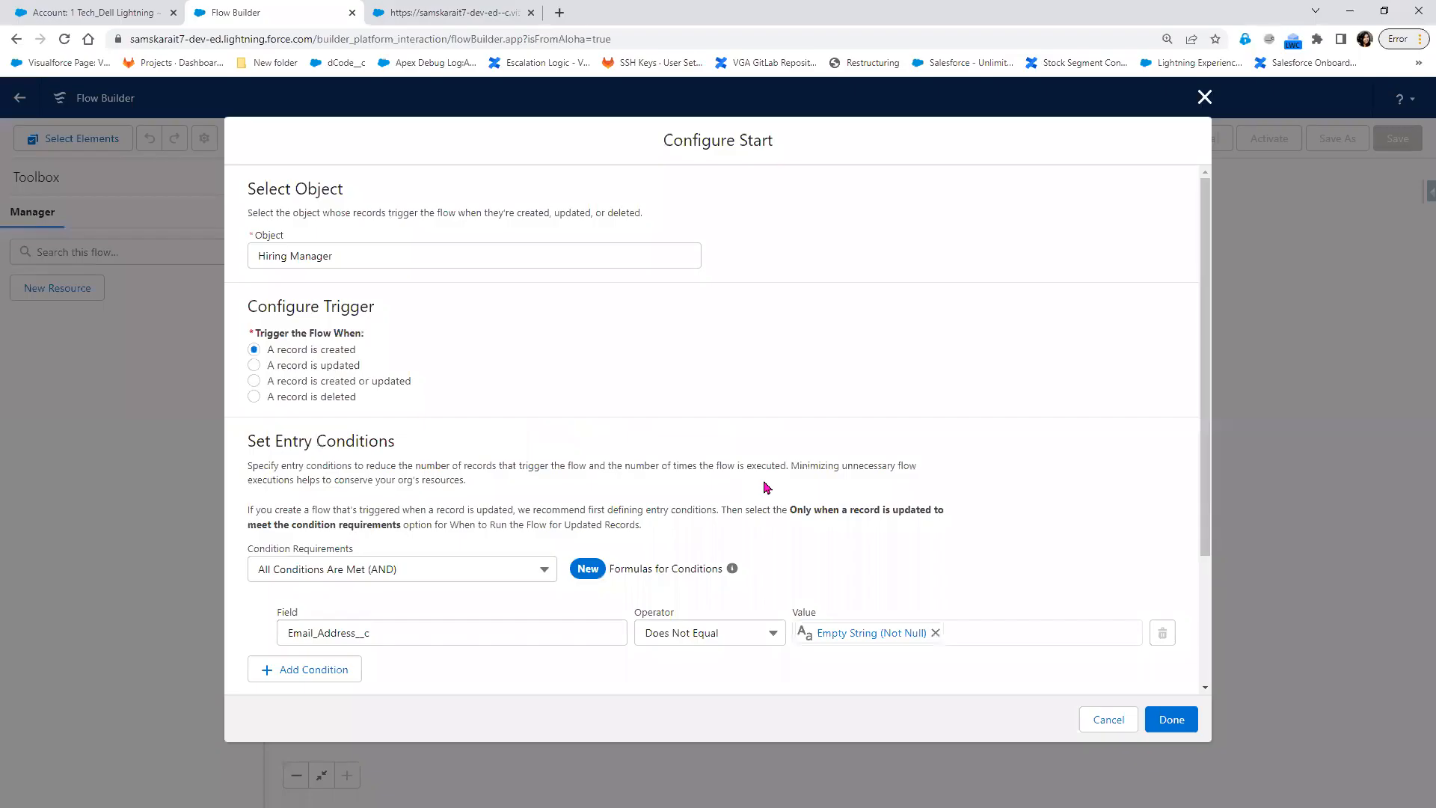
{"action": "scroll", "coordinate": [761, 415], "scroll_direction": "down", "scroll_amount": 2}
{"action": "left_click", "coordinate": [451, 404]}
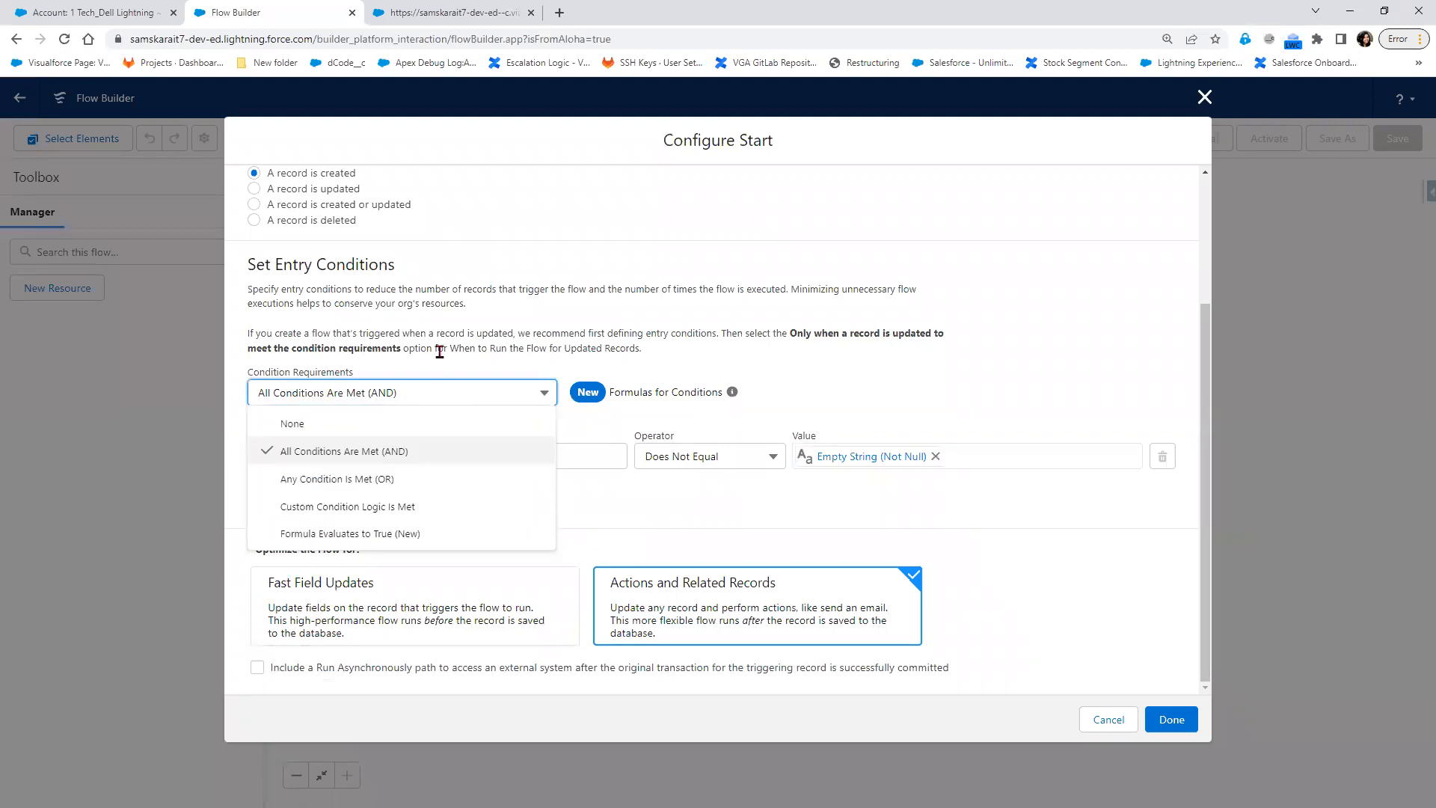
{"action": "left_click", "coordinate": [693, 512]}
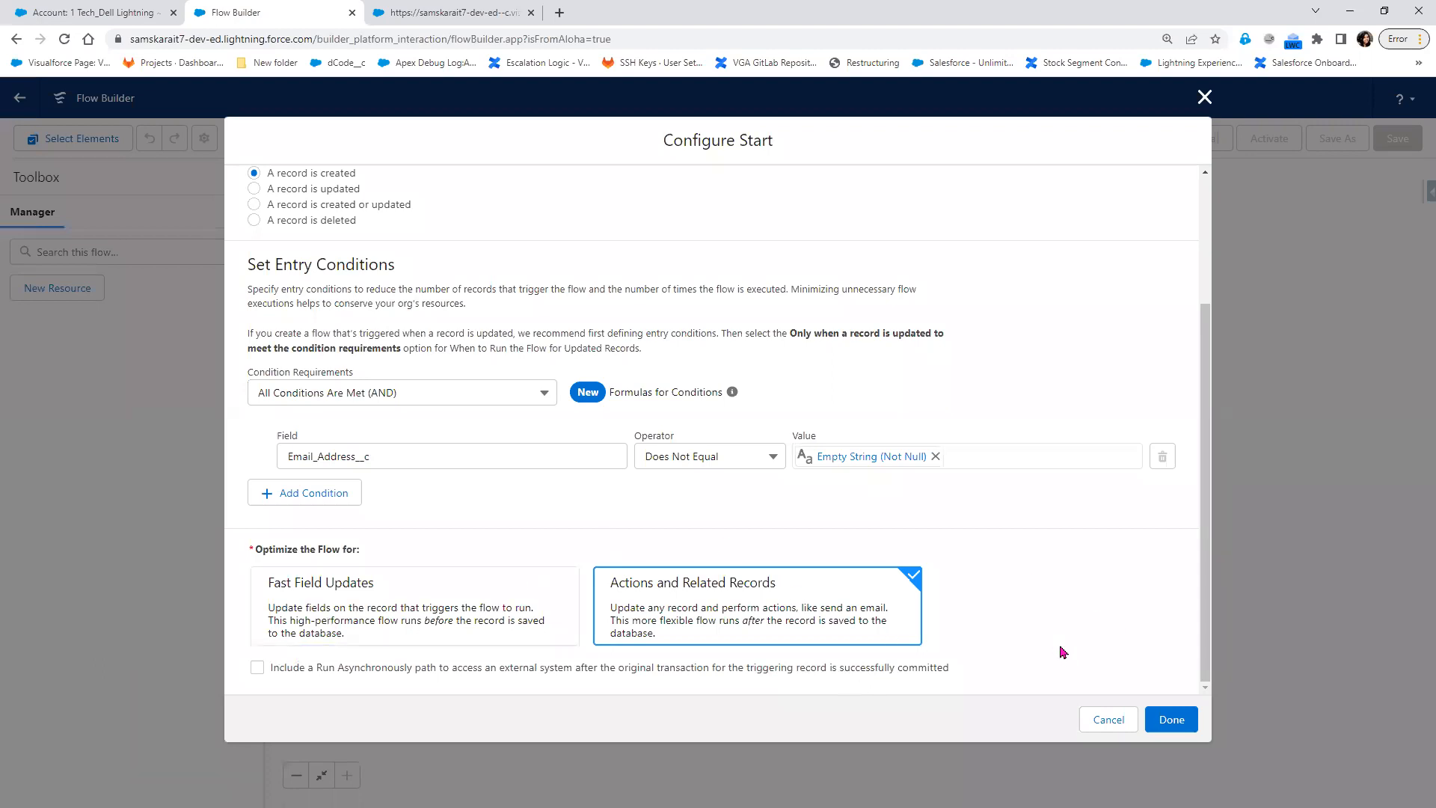
{"action": "left_click", "coordinate": [1169, 721]}
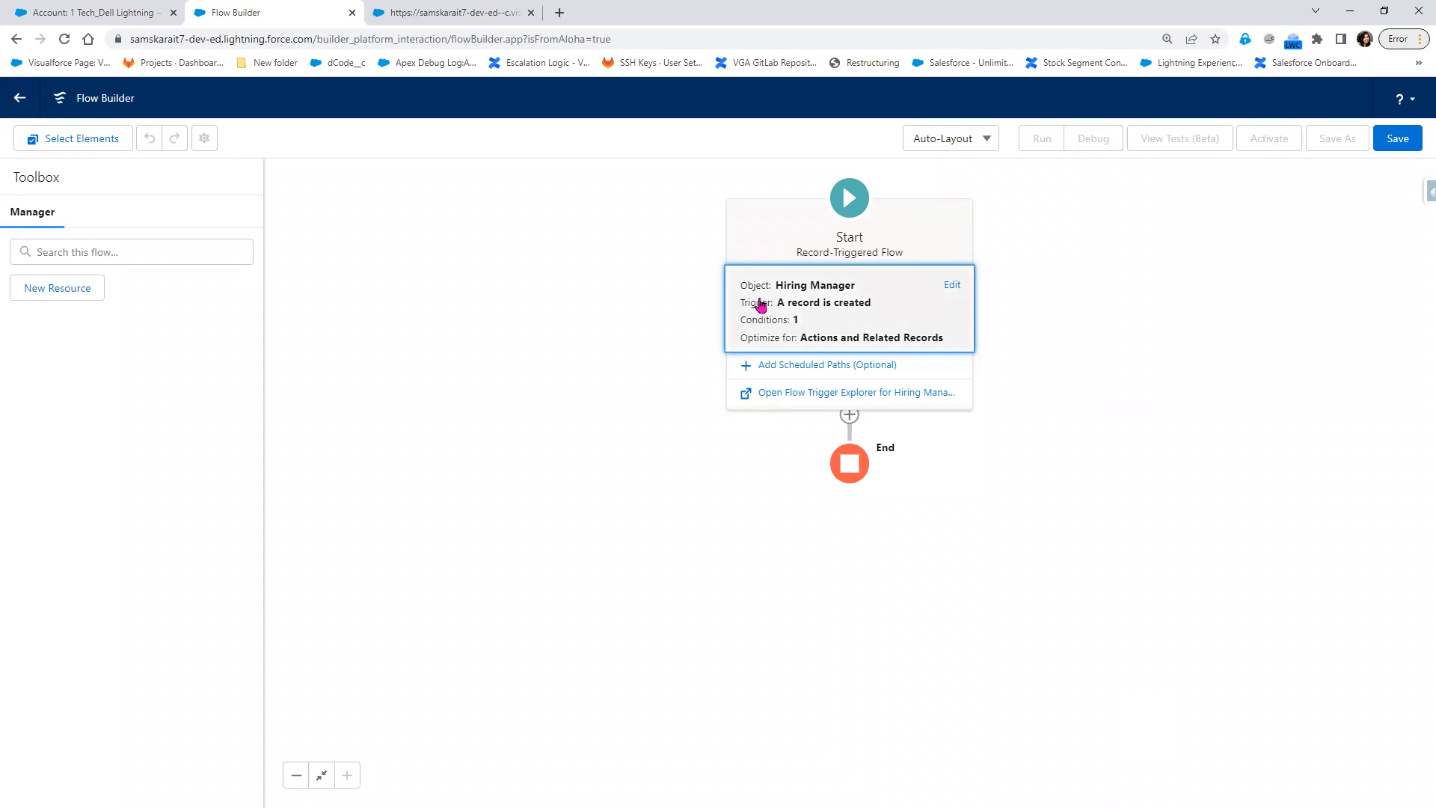
Configure a scheduled path that runs 8 Hours After, with "When Hiring_Manager__c is Created" as its time source.
{"action": "left_click", "coordinate": [849, 366]}
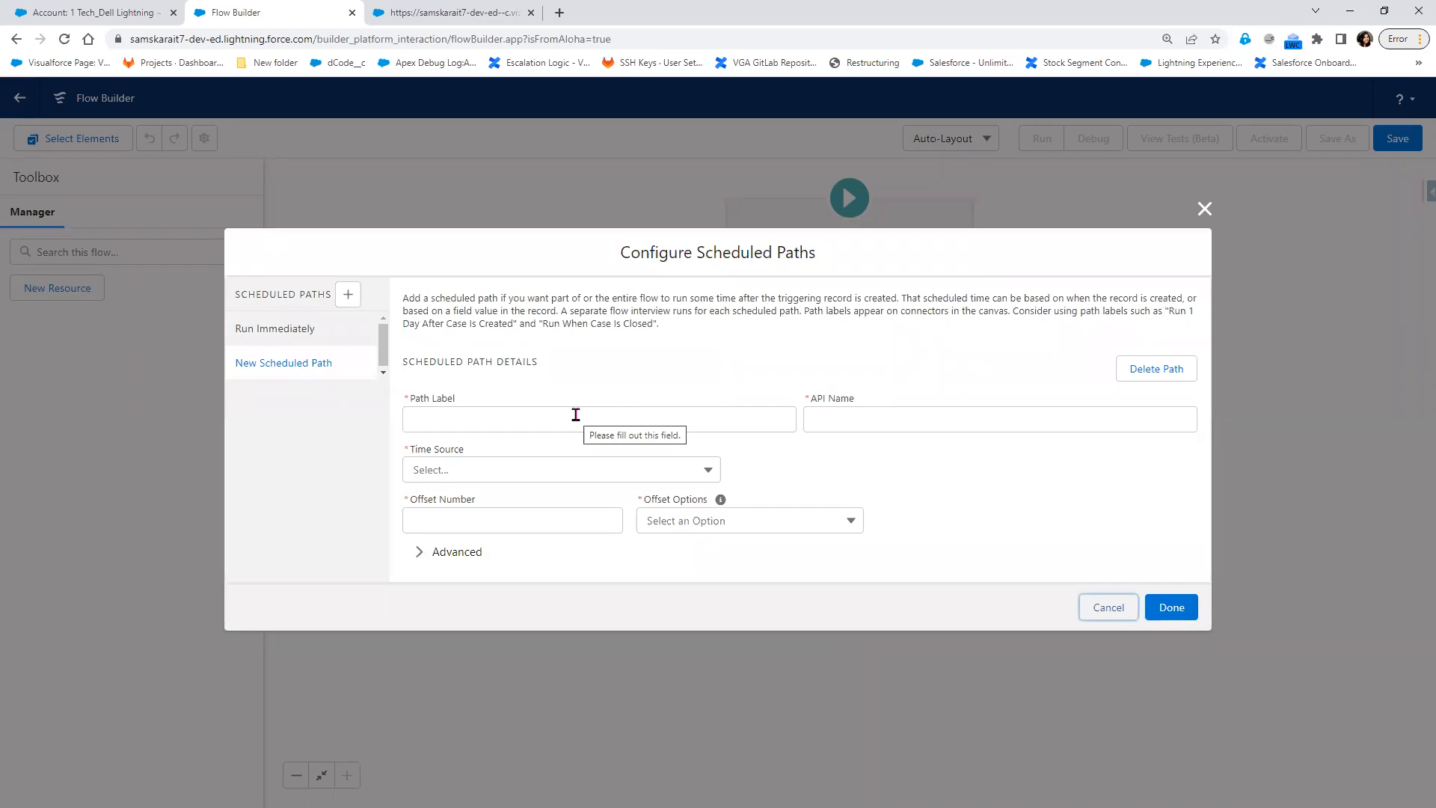
{"action": "left_click", "coordinate": [1204, 209]}
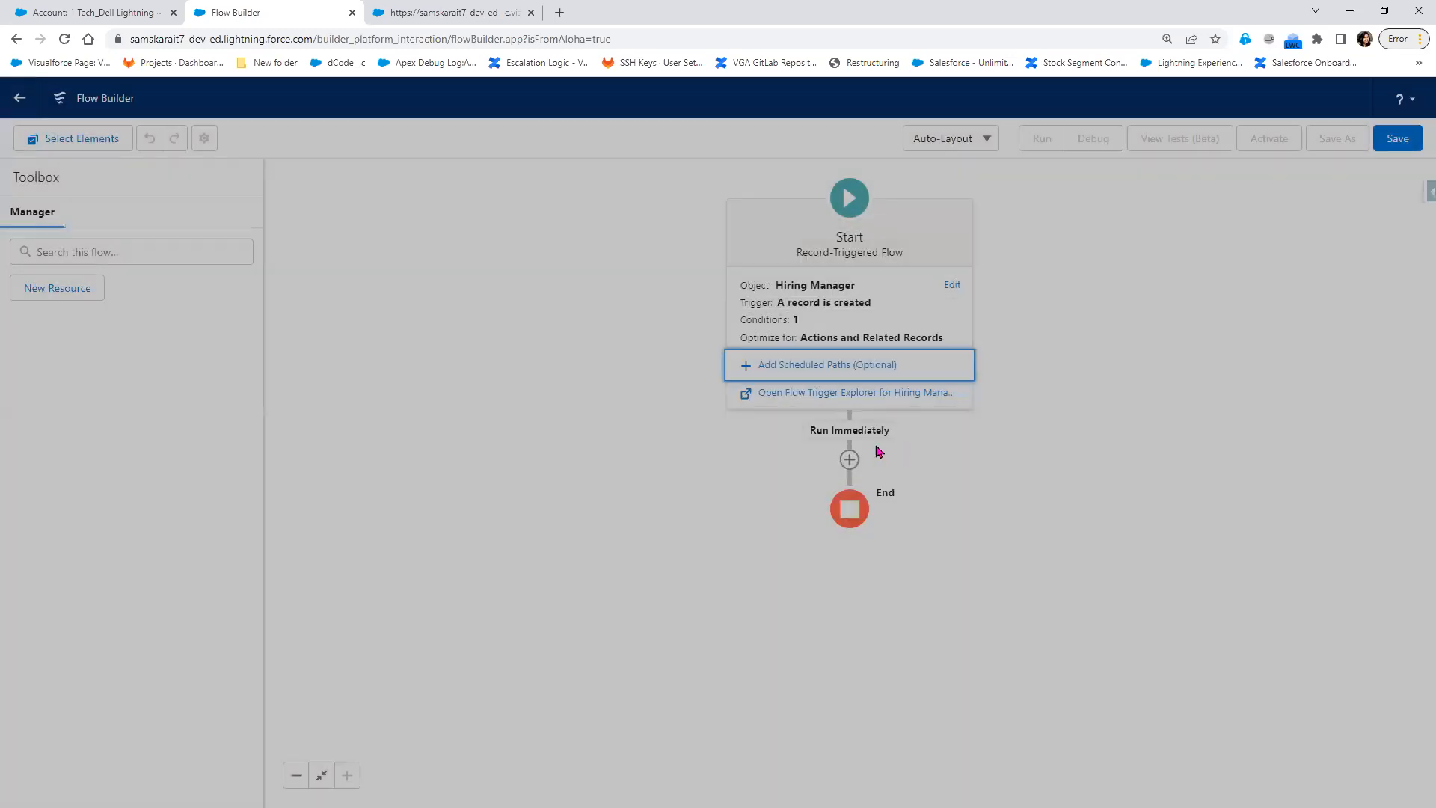
{"action": "left_click", "coordinate": [837, 374]}
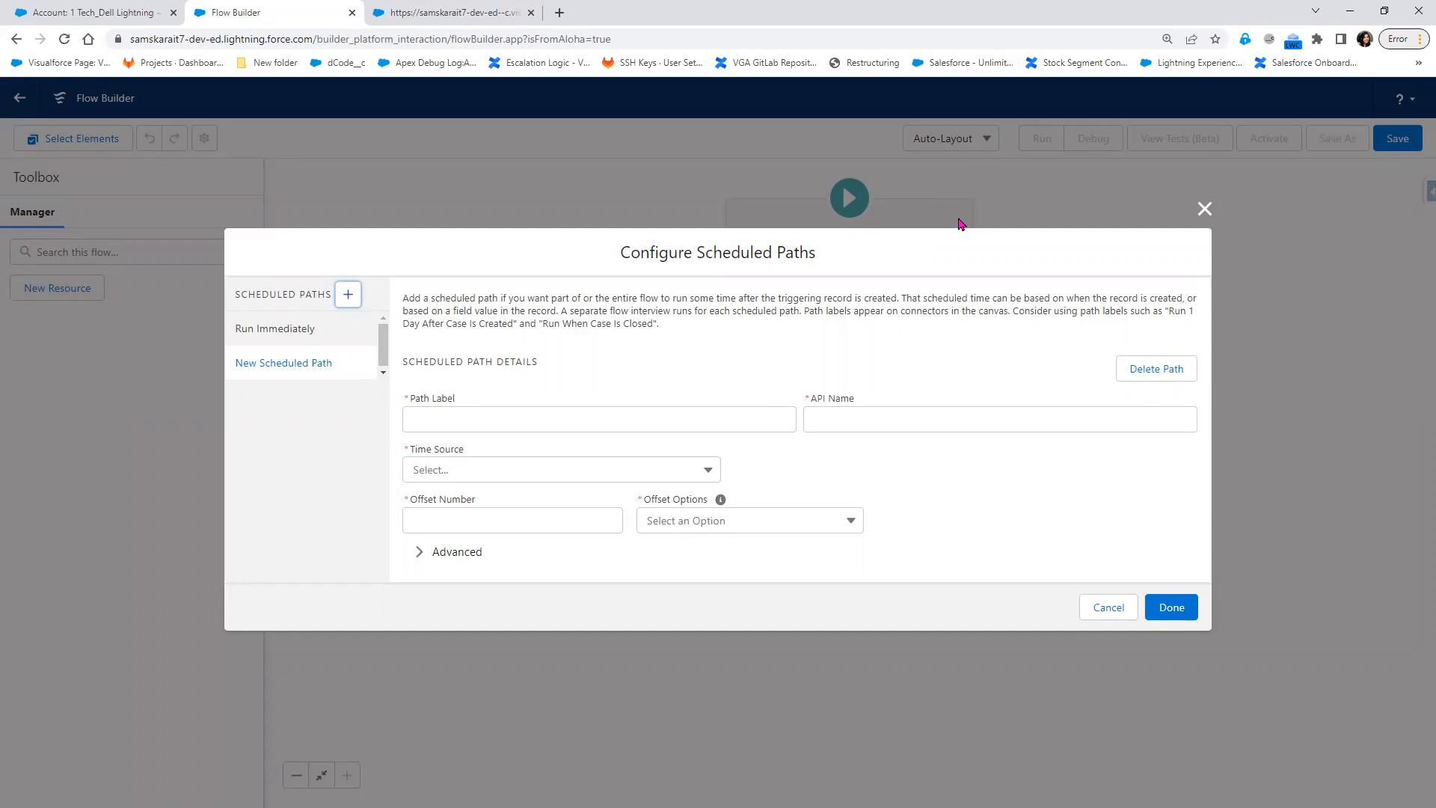
{"action": "left_click", "coordinate": [573, 521]}
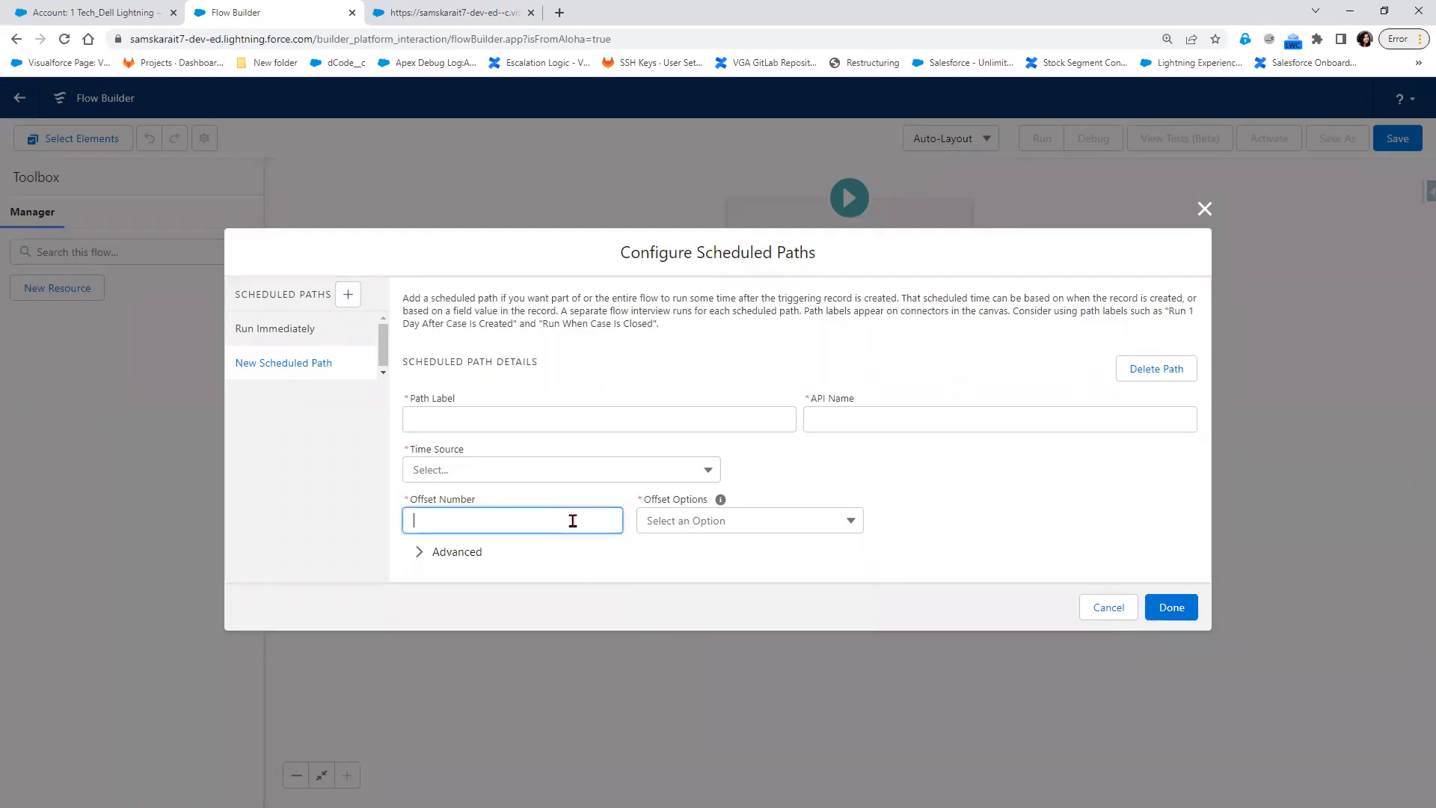
{"action": "left_click", "coordinate": [712, 522]}
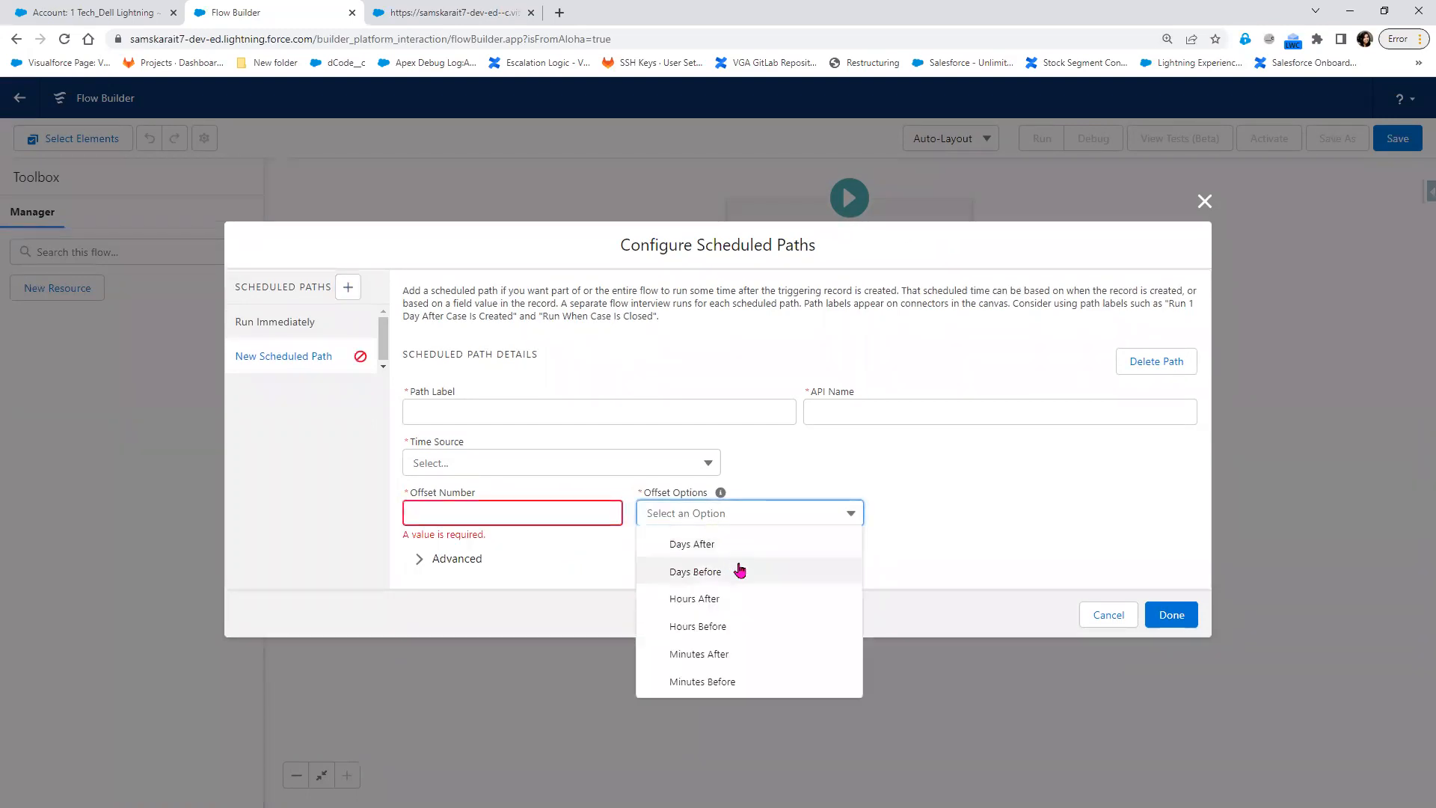
{"action": "left_click", "coordinate": [776, 610]}
{"action": "left_click", "coordinate": [527, 512]}
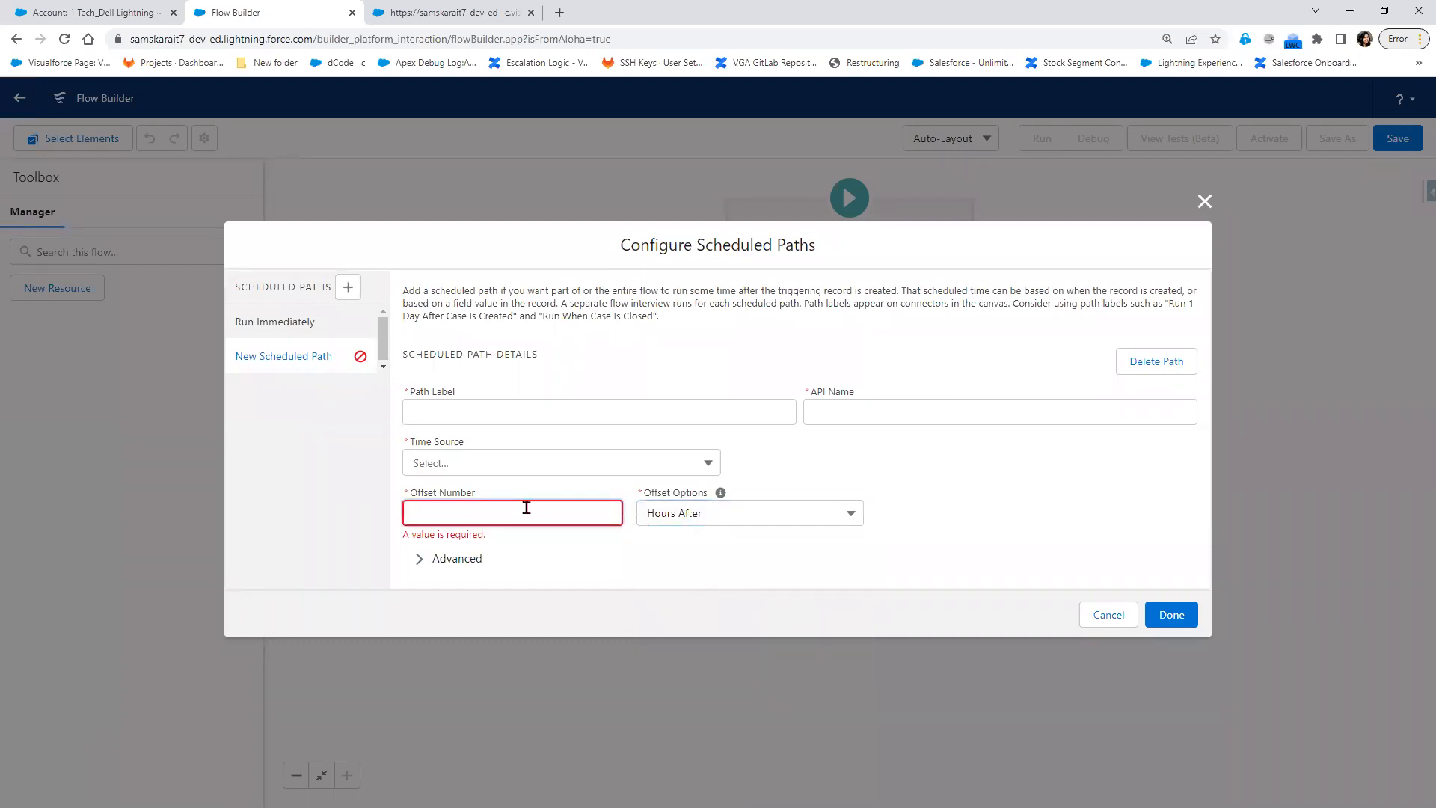
{"action": "type", "text": "8"}
{"action": "left_click", "coordinate": [671, 471]}
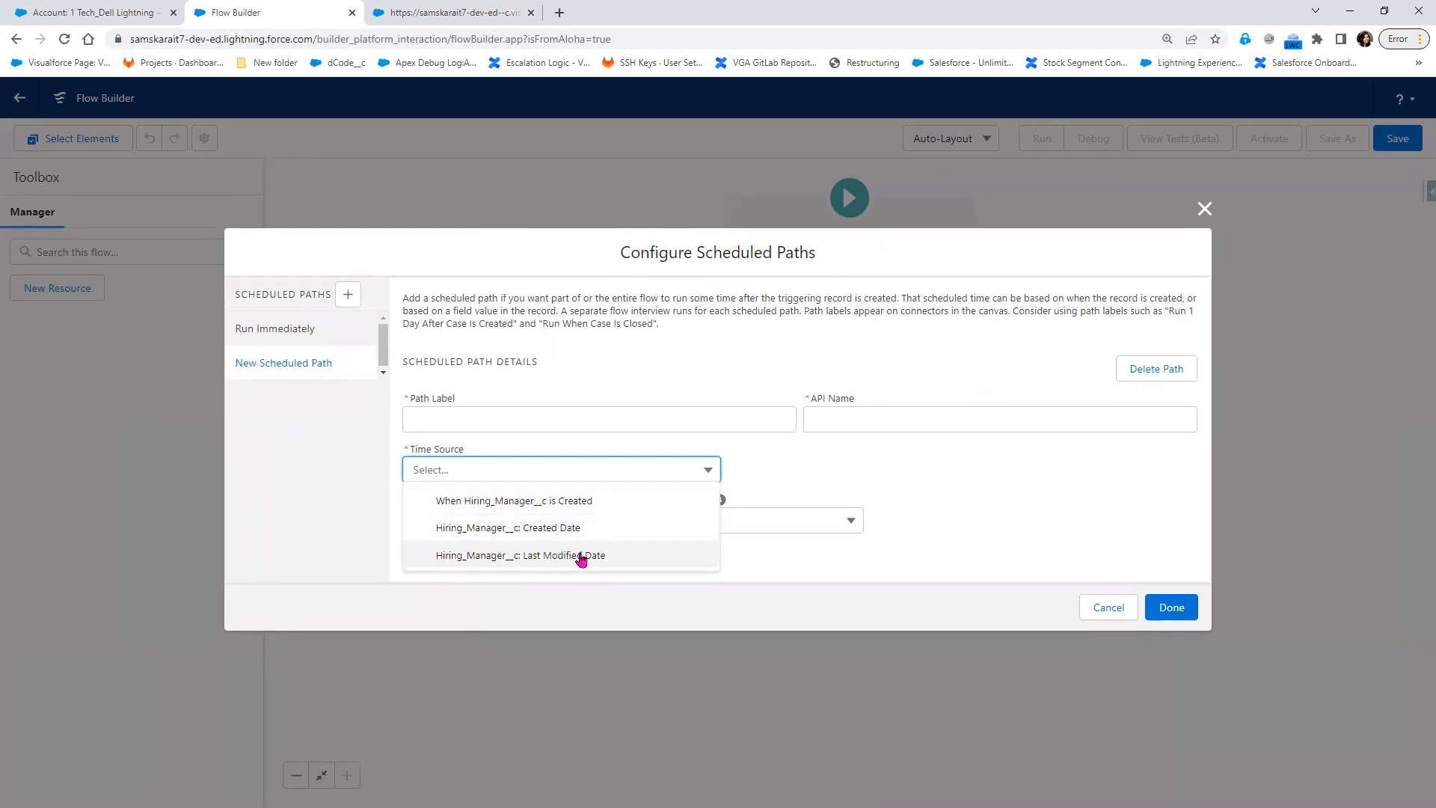
{"action": "left_click", "coordinate": [574, 506]}
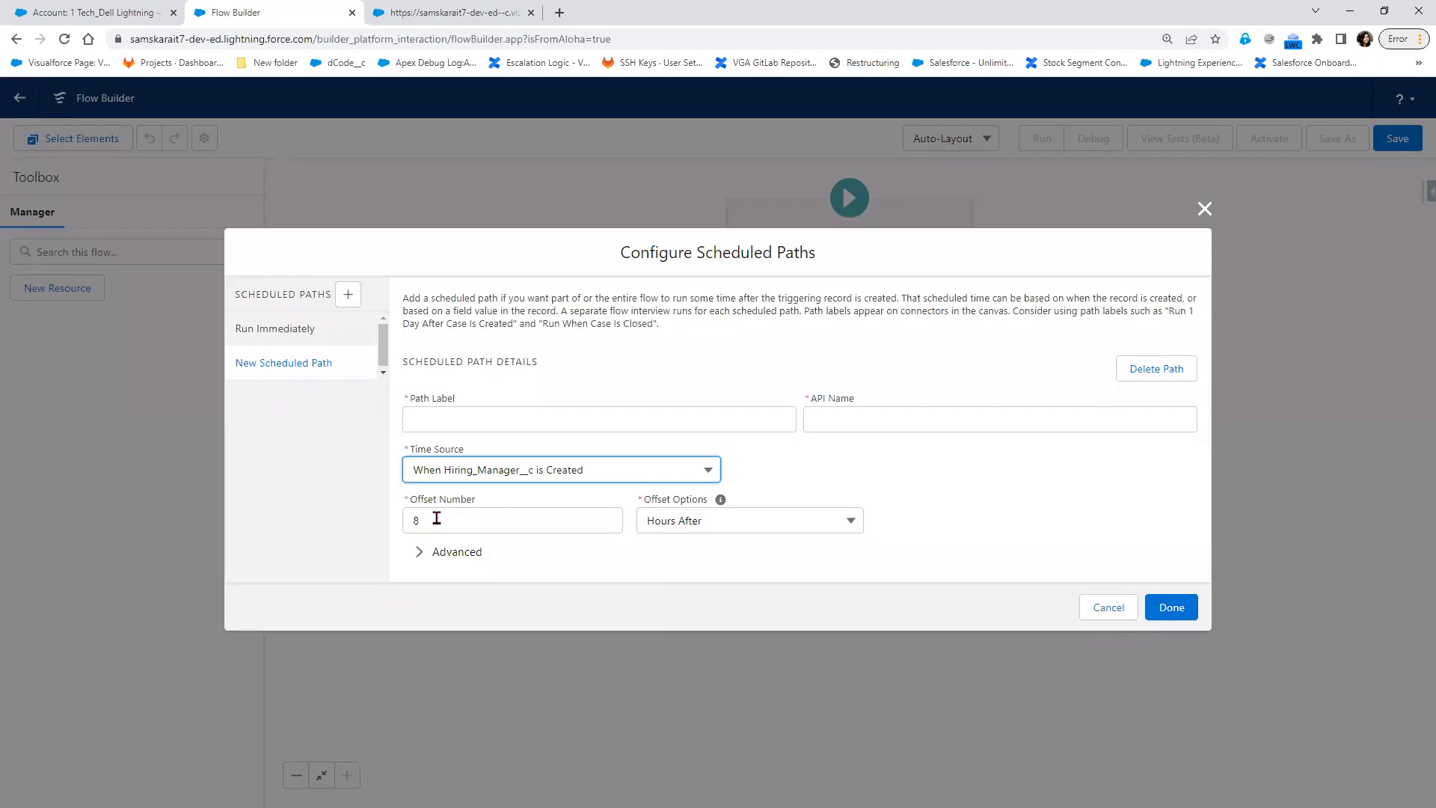
Set the scheduled path's advanced batch size to 2.
{"action": "left_click", "coordinate": [419, 553]}
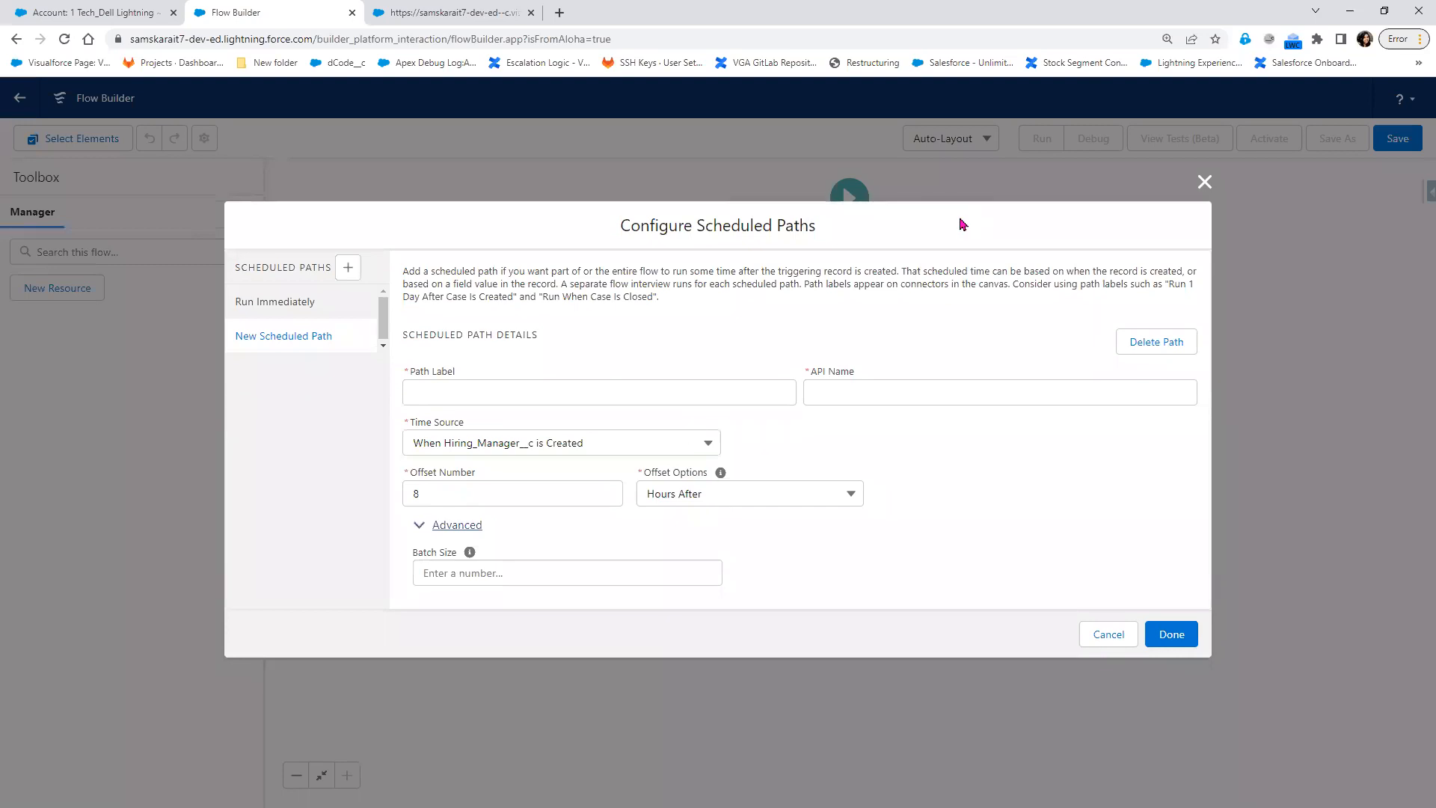
{"action": "left_click", "coordinate": [521, 576]}
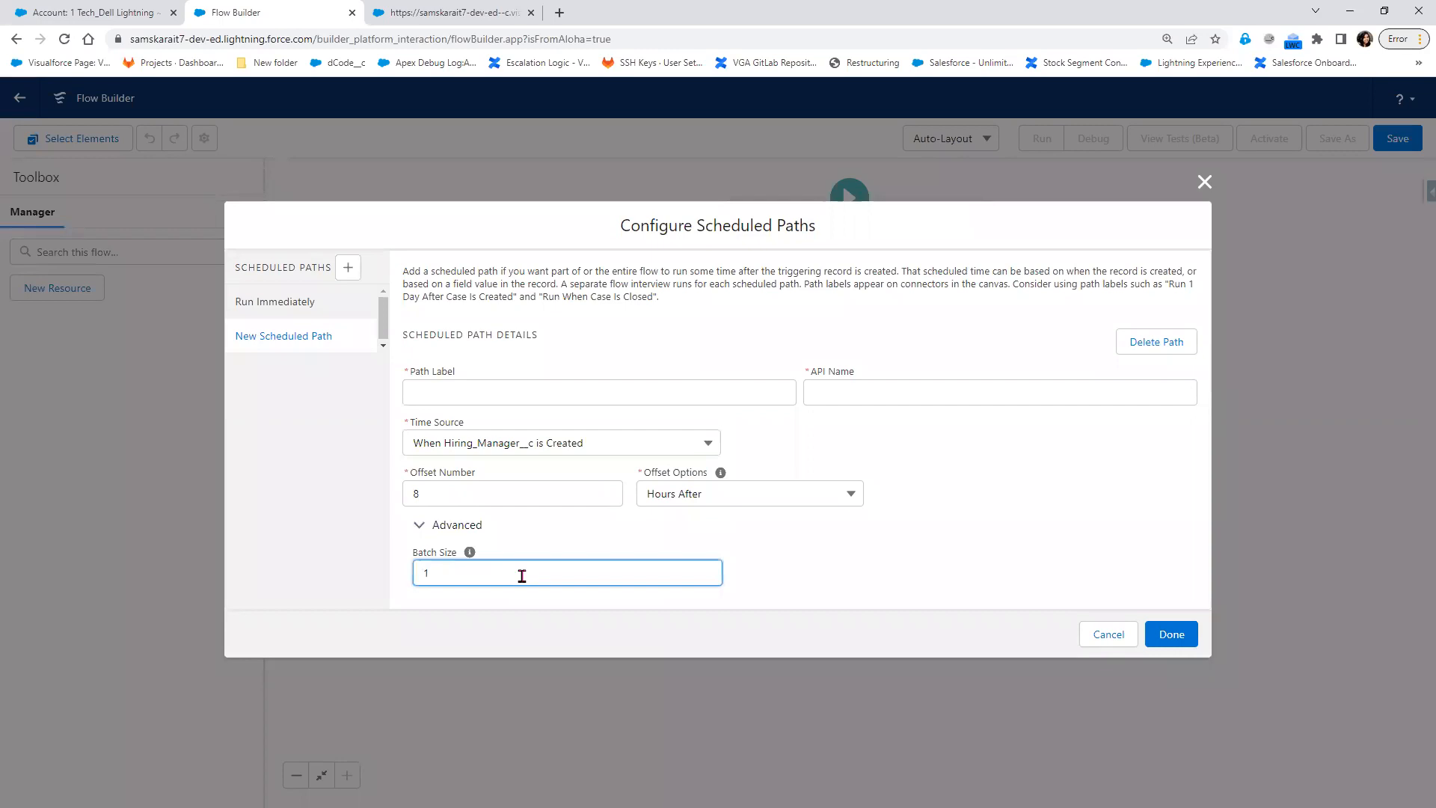
{"action": "key", "text": "BackSpace"}
{"action": "type", "text": "2"}
{"action": "left_click_drag", "start_coordinate": [470, 573], "coordinate": [376, 574]}
{"action": "mouse_move", "coordinate": [468, 562]}
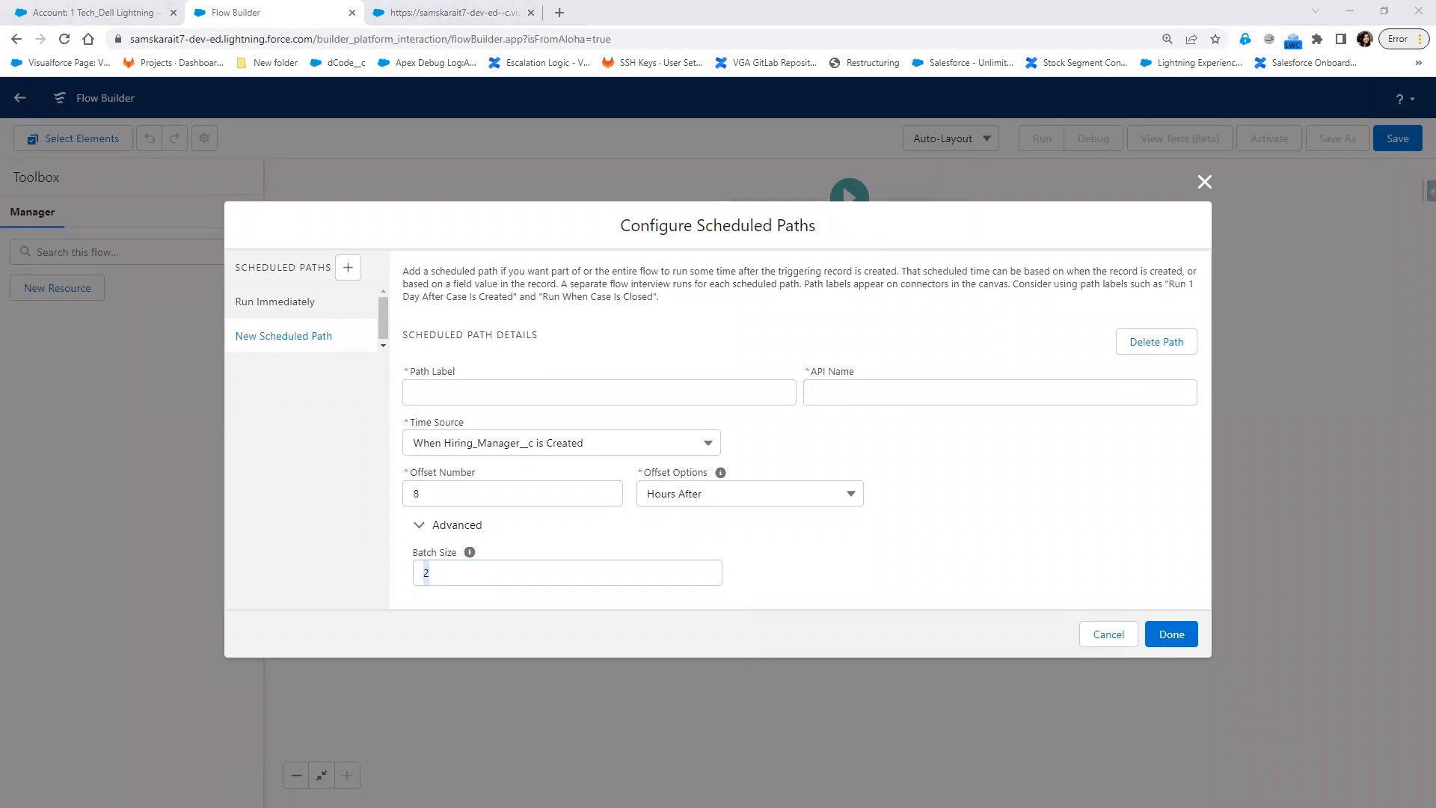
{"action": "left_click", "coordinate": [858, 545]}
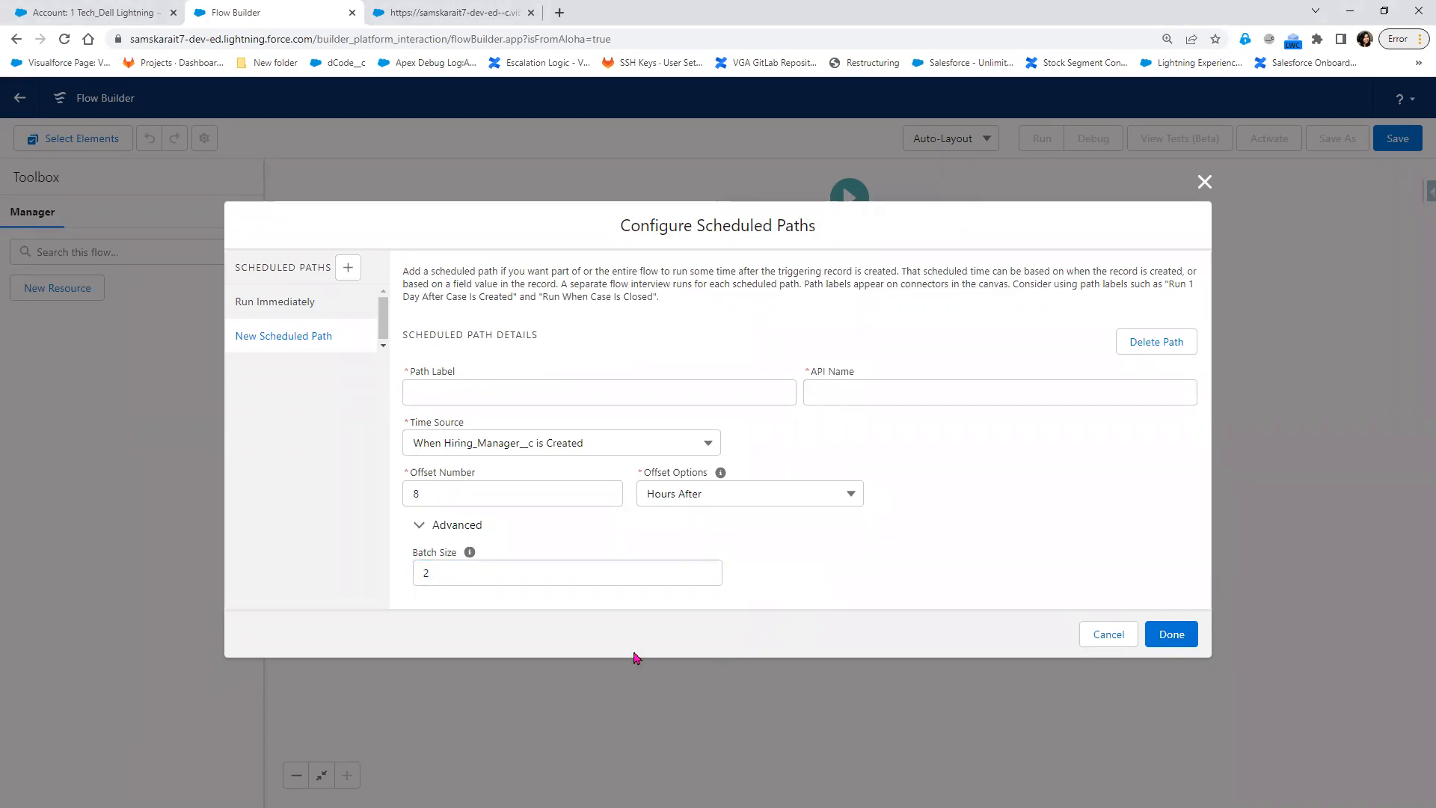
{"action": "mouse_move", "coordinate": [471, 555]}
Add two more blank scheduled paths, and close the scheduled paths configuration without applying it.
{"action": "left_click", "coordinate": [348, 267]}
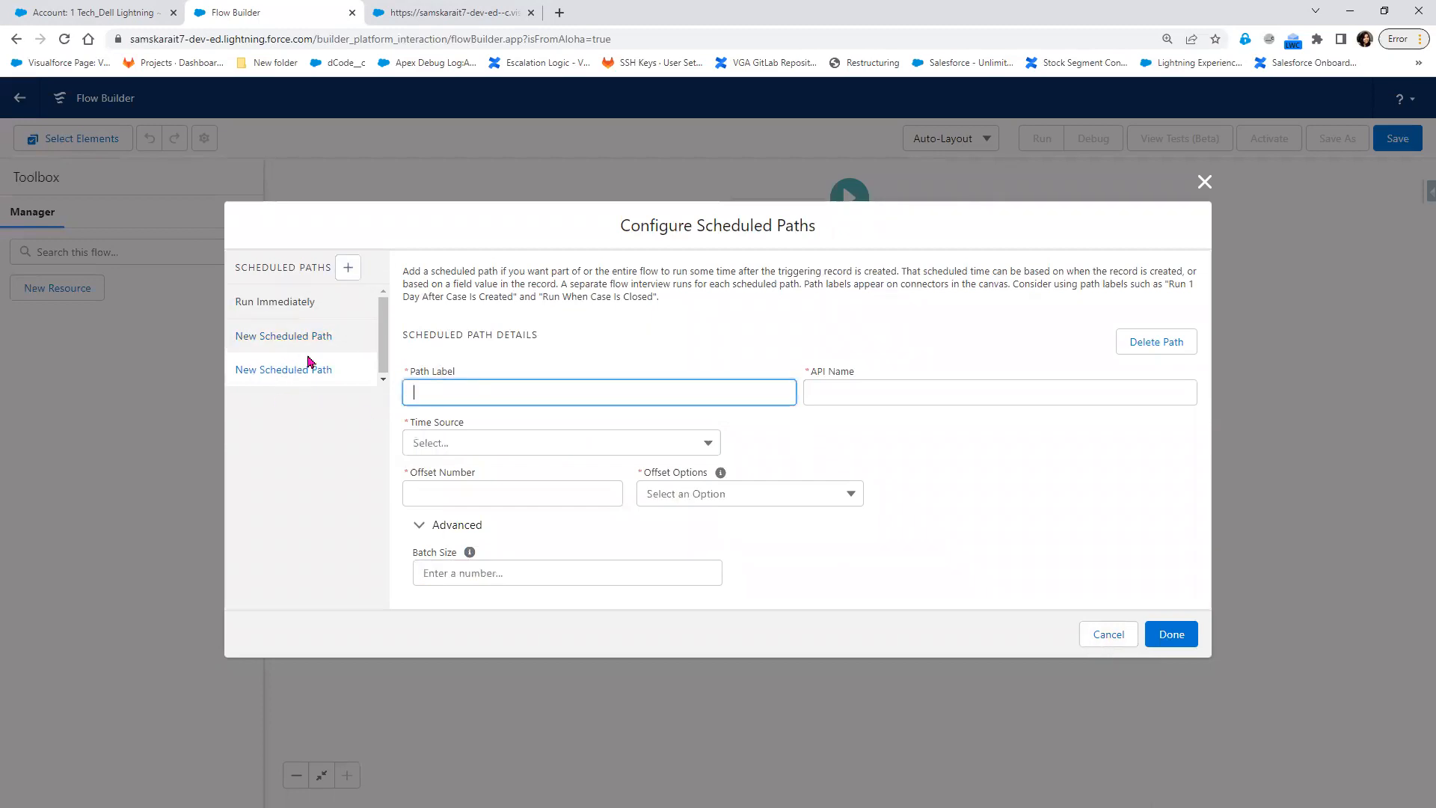
{"action": "left_click", "coordinate": [328, 336]}
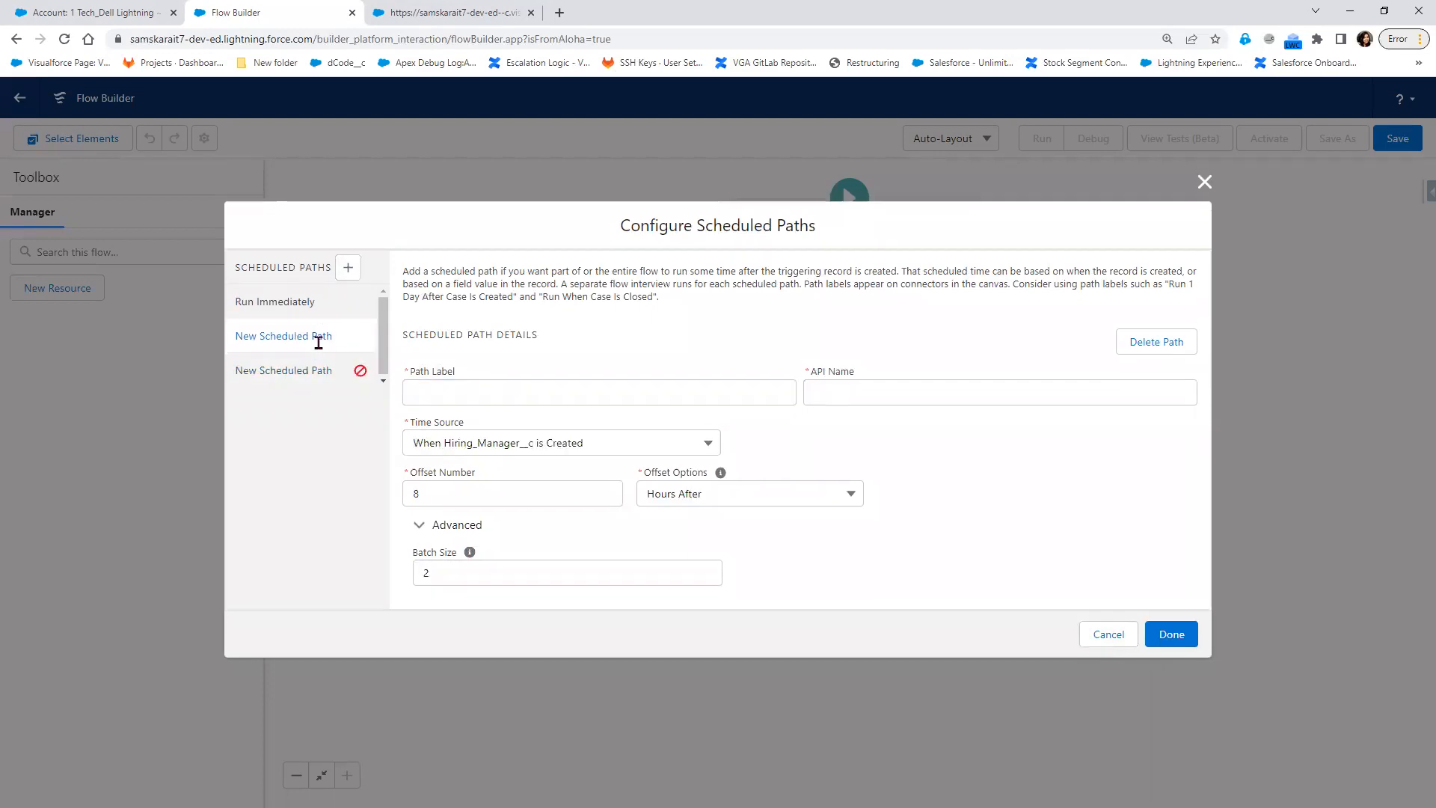
{"action": "left_click", "coordinate": [346, 269]}
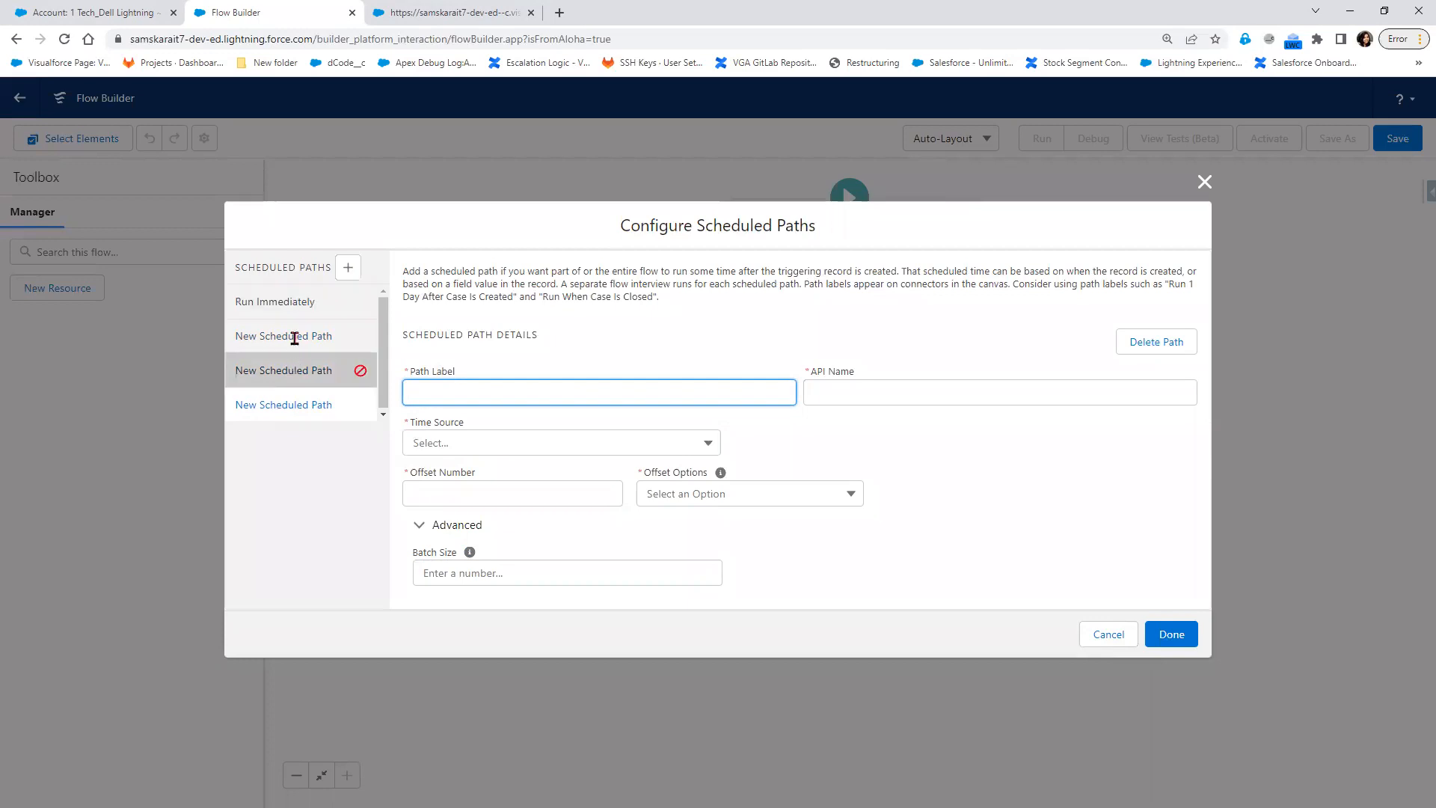
{"action": "left_click", "coordinate": [1204, 182]}
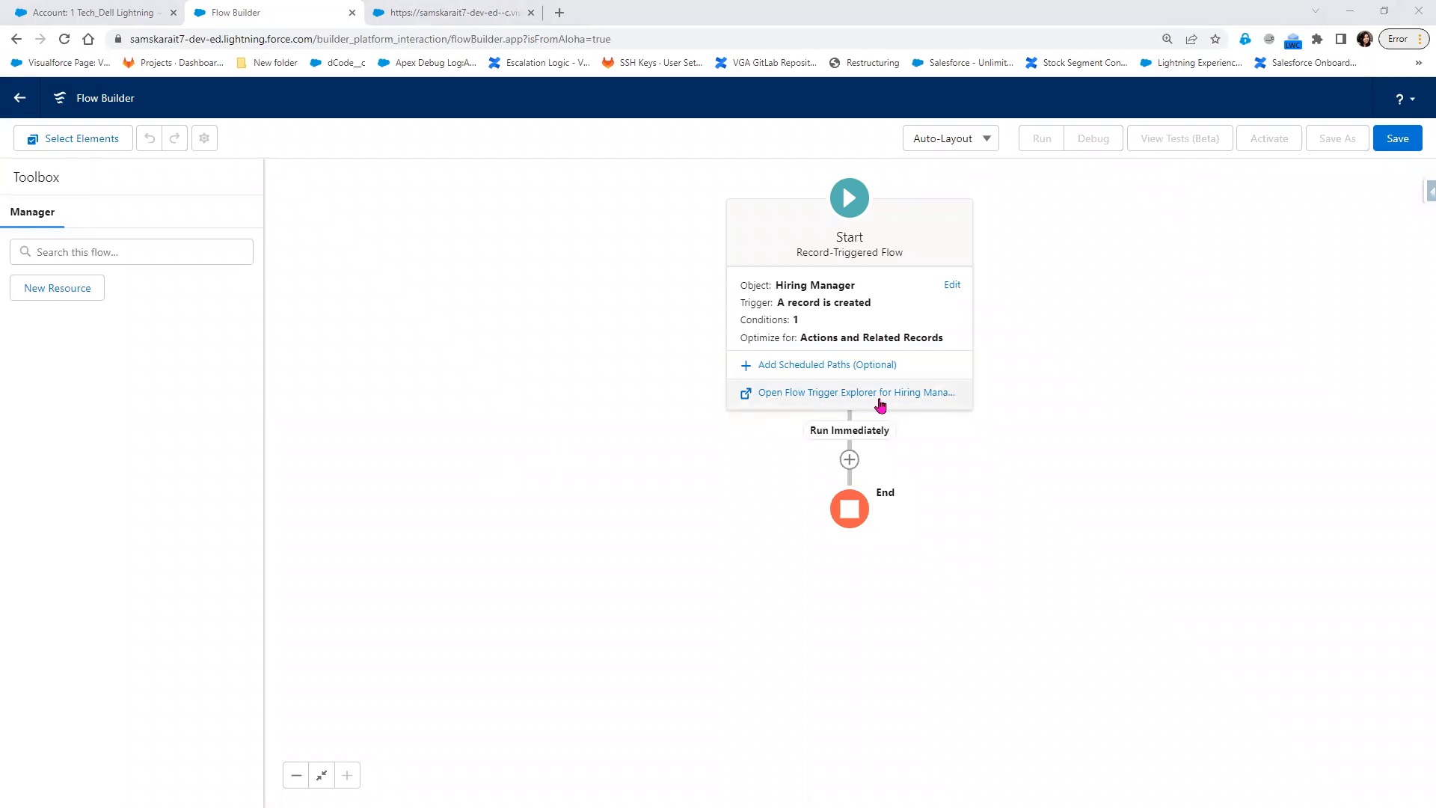
Open Flow Trigger Explorer for Hiring Manager and review the run categories for created records.
{"action": "left_click", "coordinate": [949, 404]}
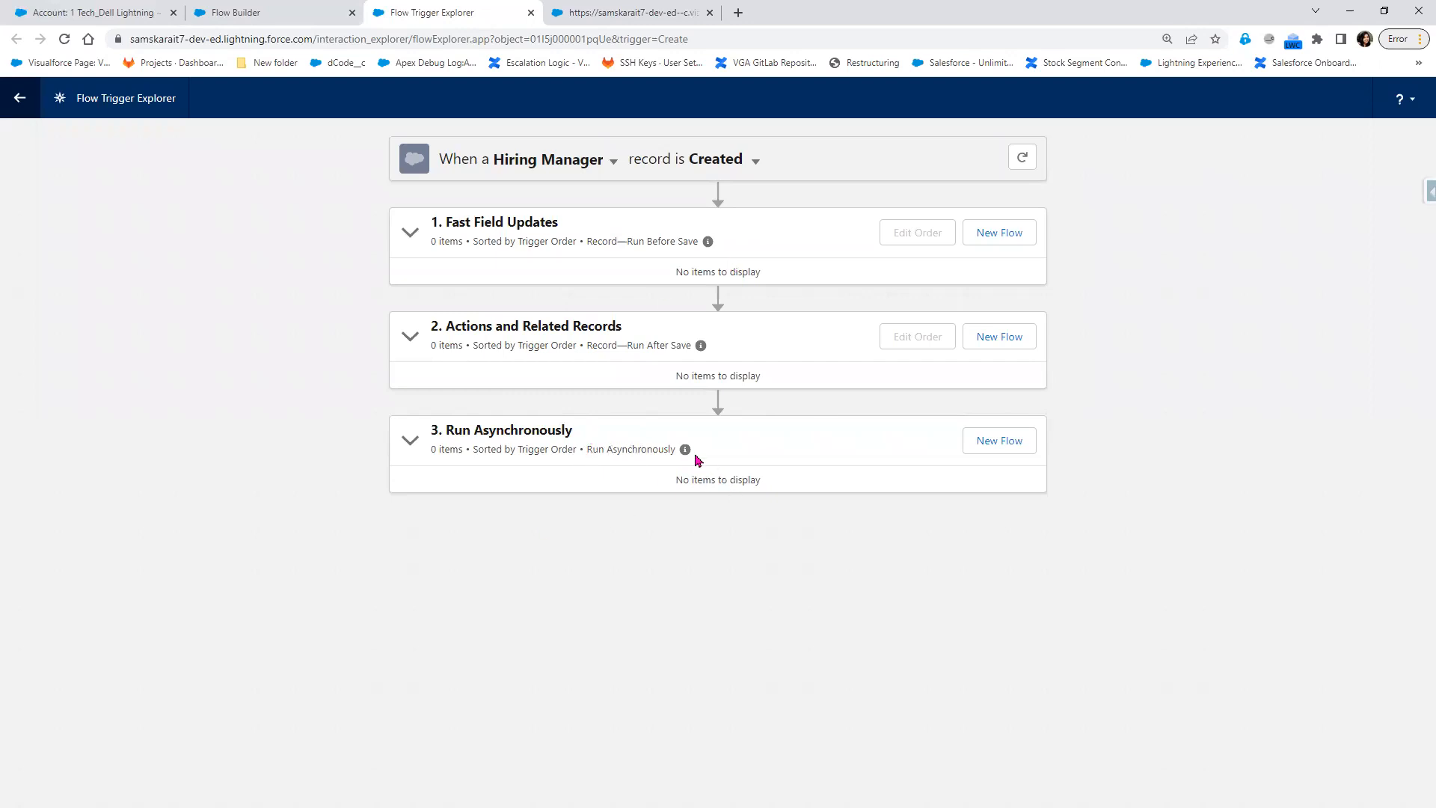
{"action": "mouse_move", "coordinate": [683, 452]}
{"action": "left_click_drag", "start_coordinate": [494, 155], "coordinate": [607, 157]}
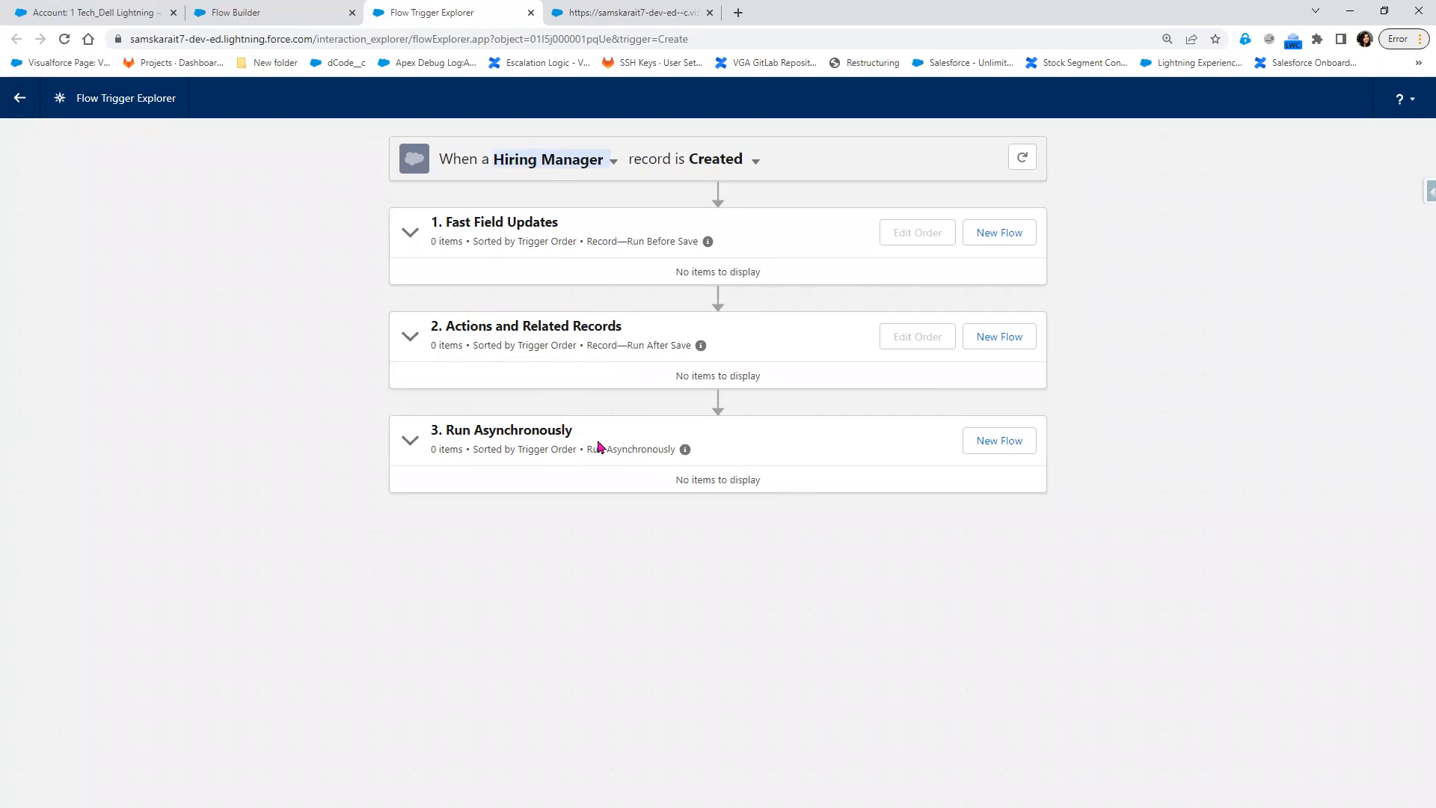
{"action": "left_click_drag", "start_coordinate": [433, 223], "coordinate": [564, 236]}
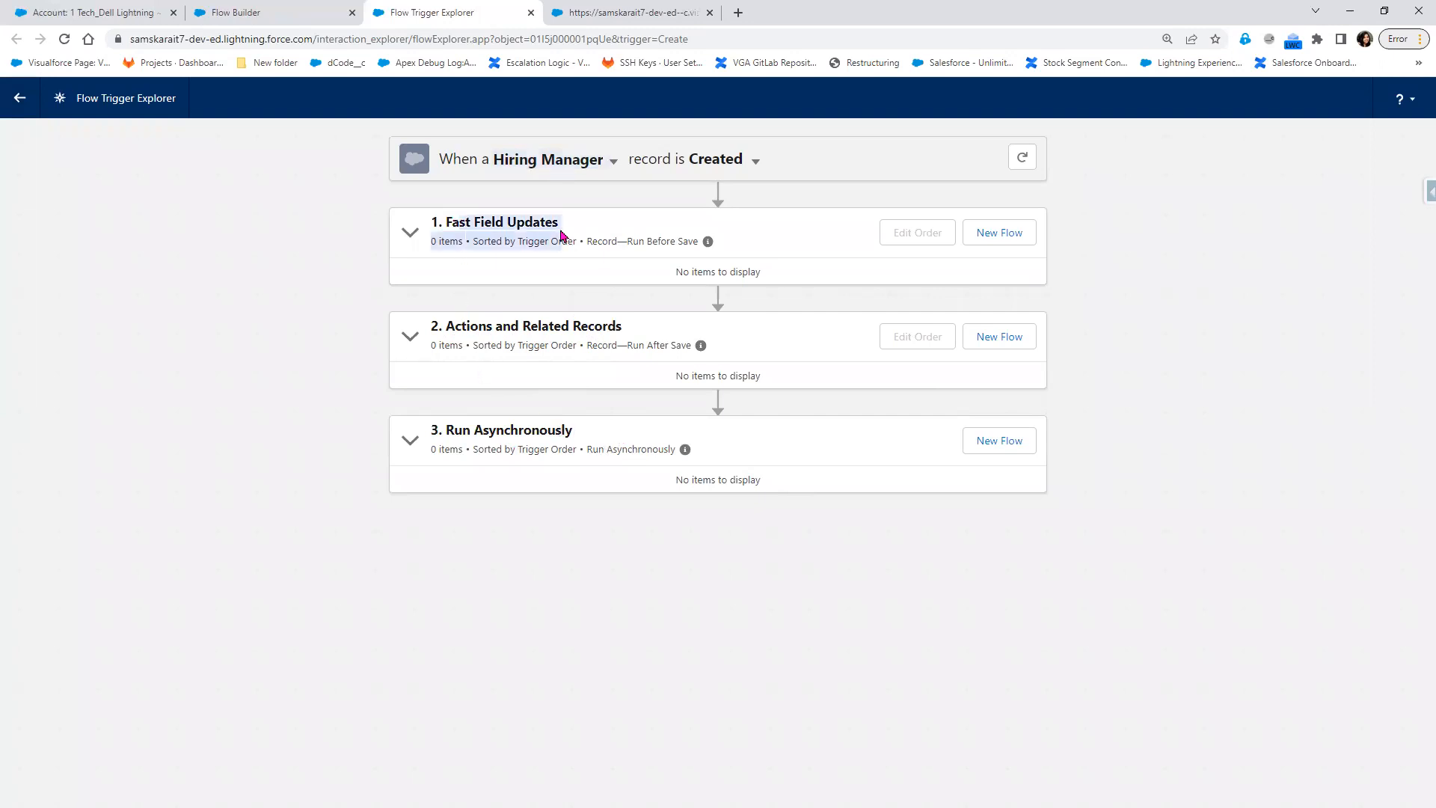
{"action": "left_click_drag", "start_coordinate": [440, 328], "coordinate": [648, 334]}
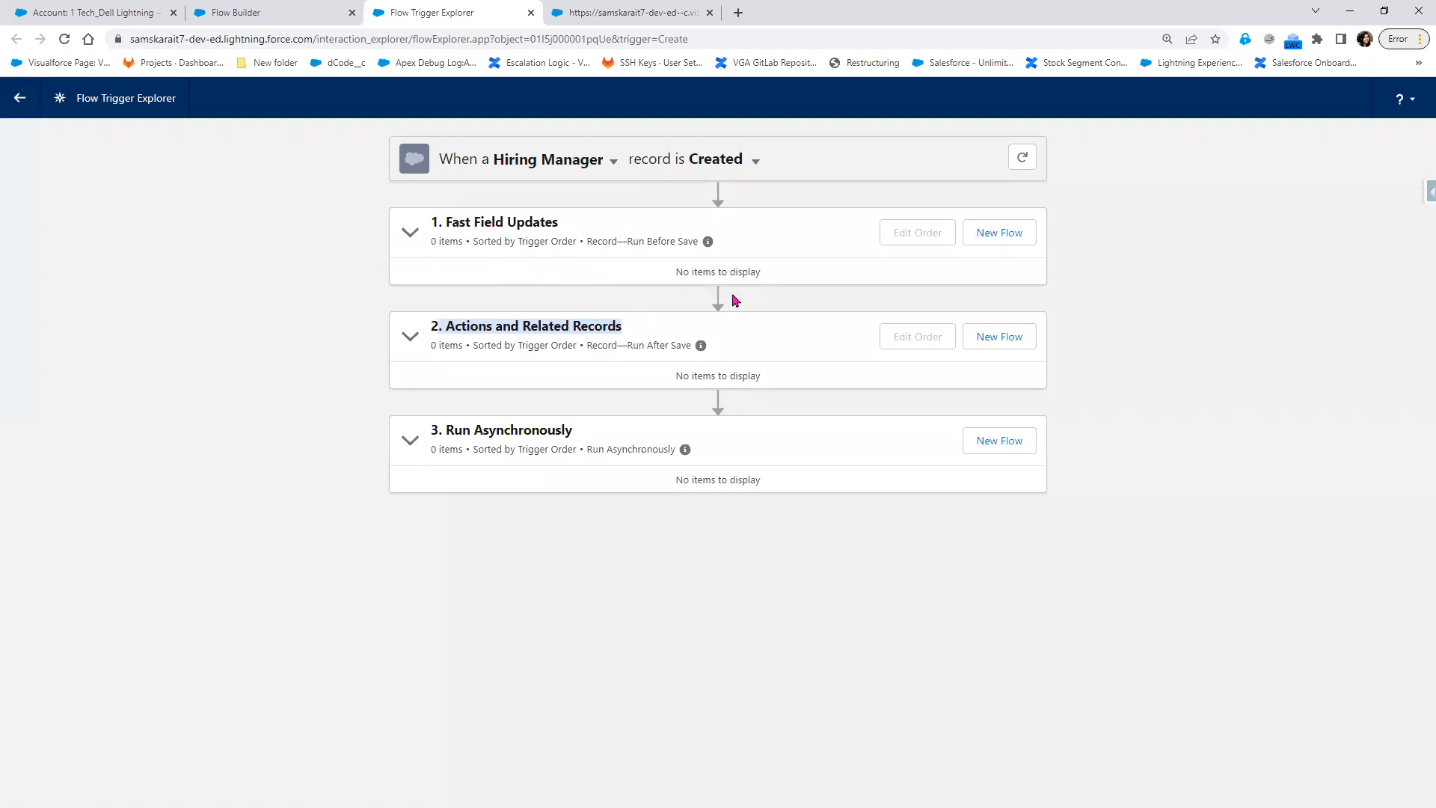
Look through the All Flows list in Setup, and return to the flow being built.
{"action": "left_click", "coordinate": [20, 98]}
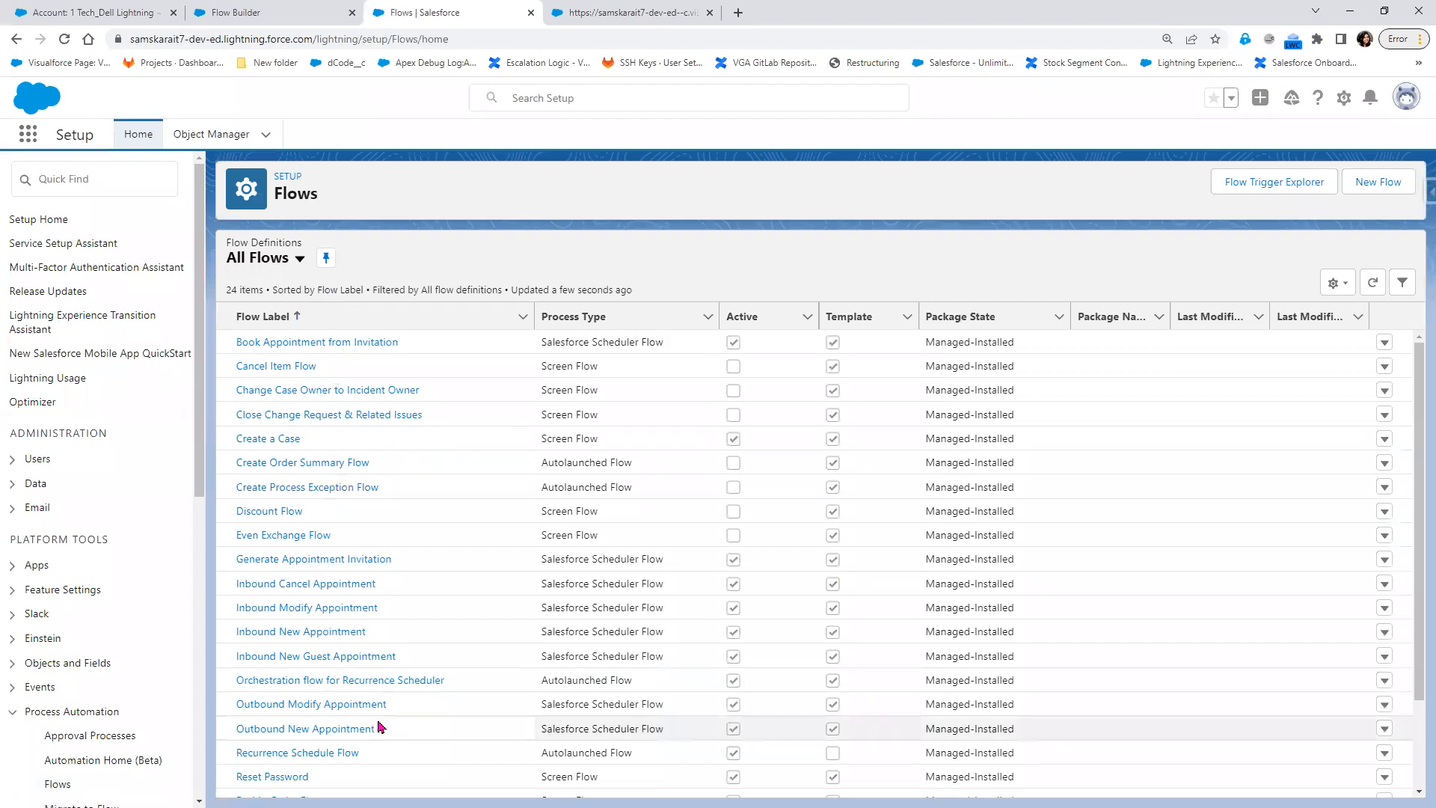
{"action": "scroll", "coordinate": [379, 727], "scroll_direction": "down", "scroll_amount": 3}
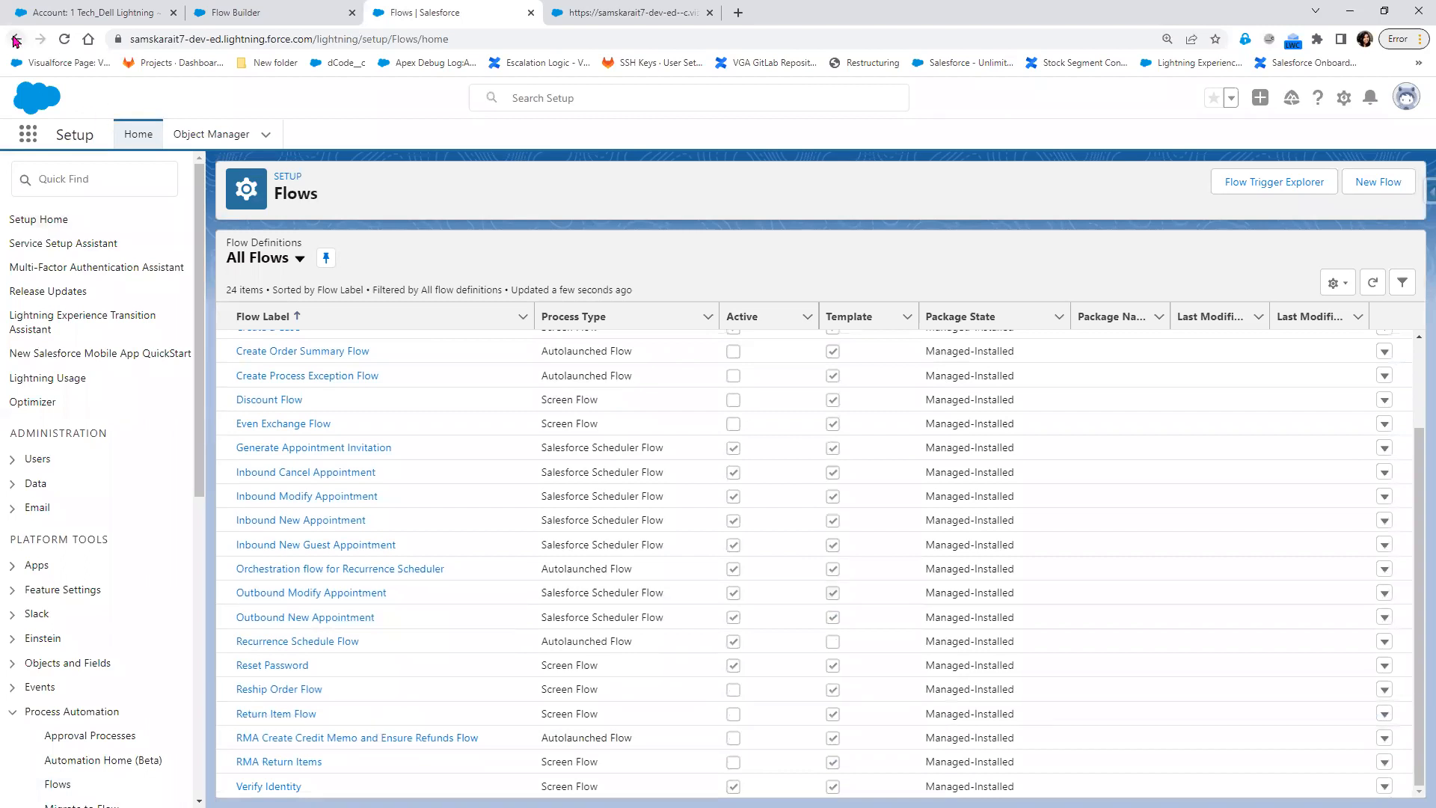
{"action": "left_click", "coordinate": [288, 13]}
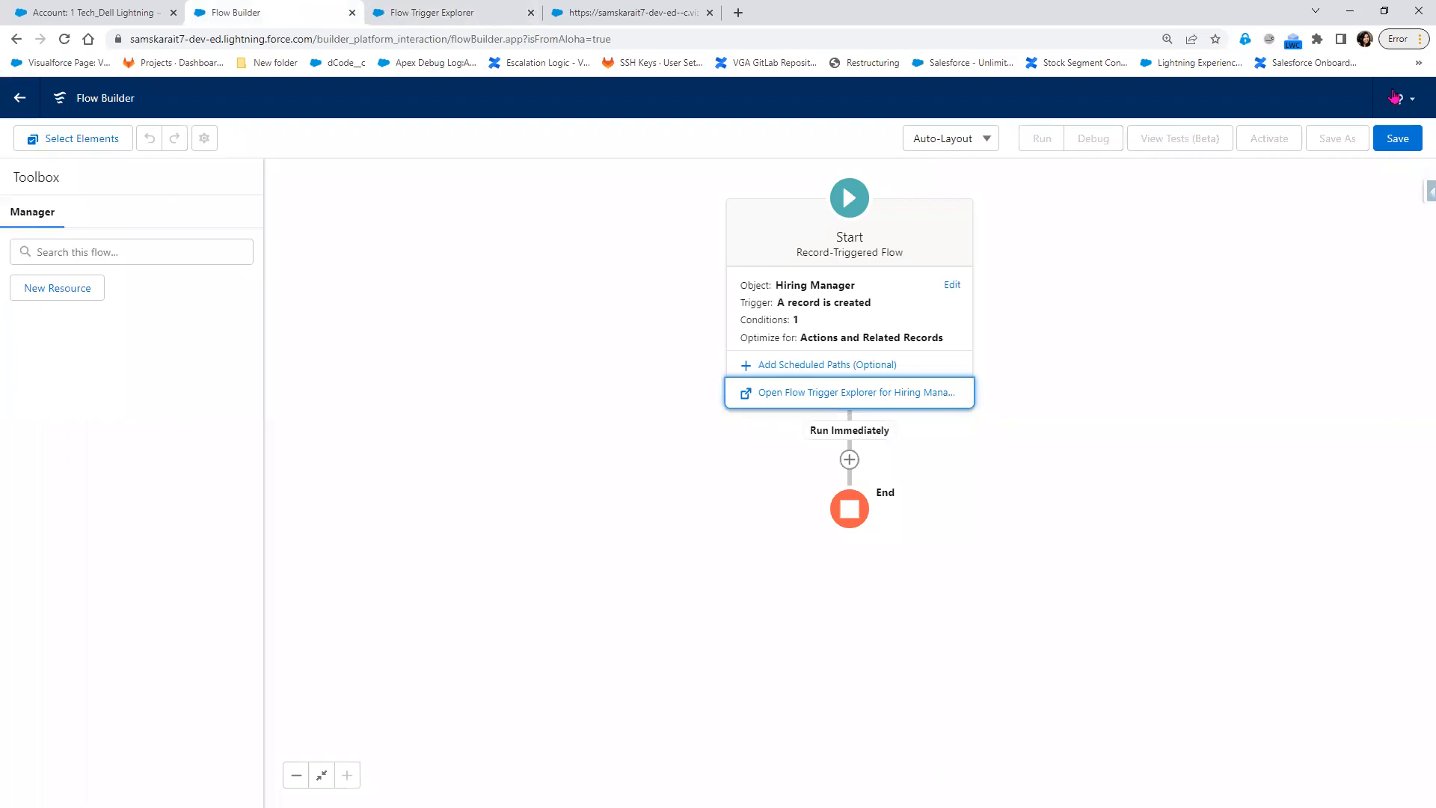
Start saving the flow, labelling it "Send Email to Hiring Manager", generating its API name and reusing the label as the description.
{"action": "left_click", "coordinate": [1392, 142]}
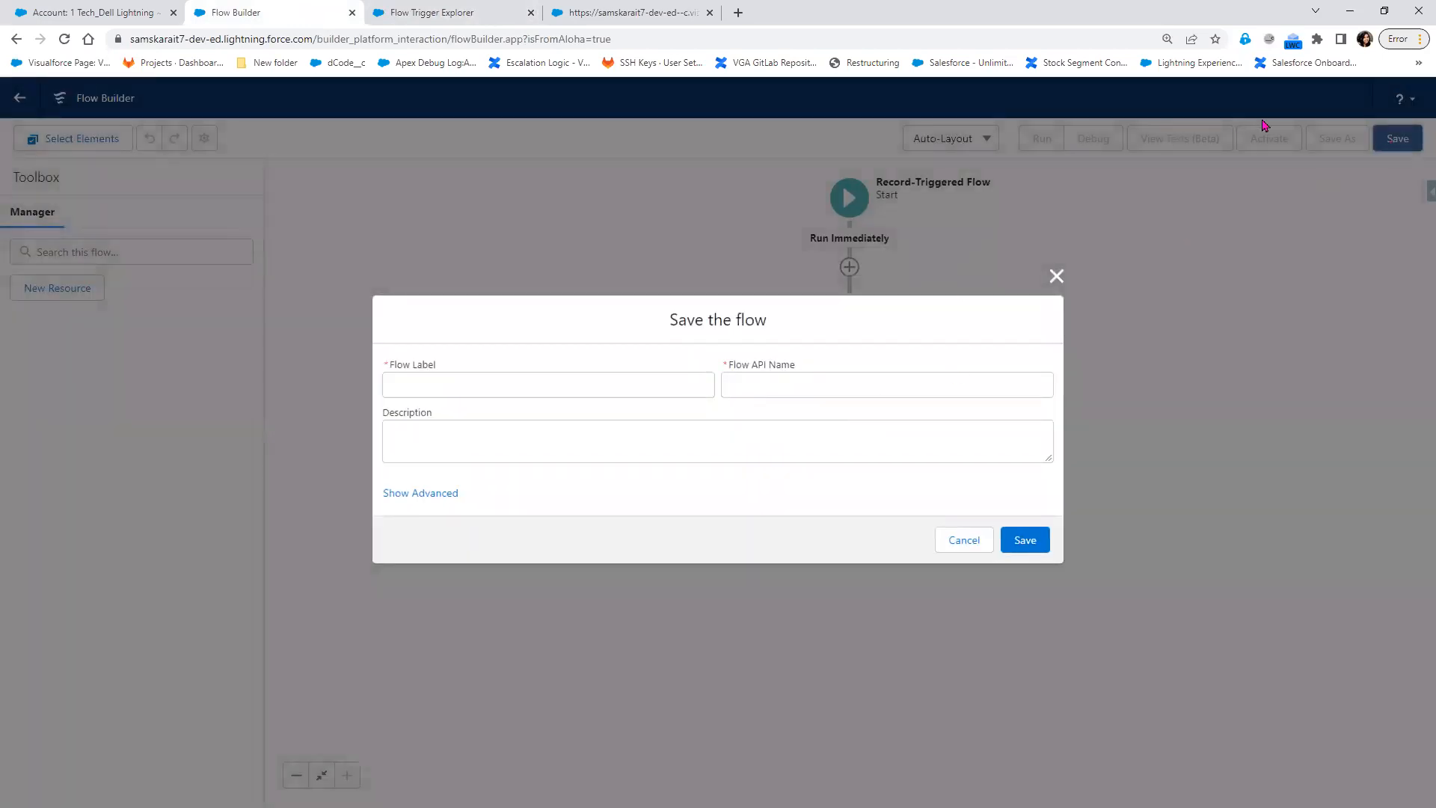
{"action": "left_click", "coordinate": [532, 394]}
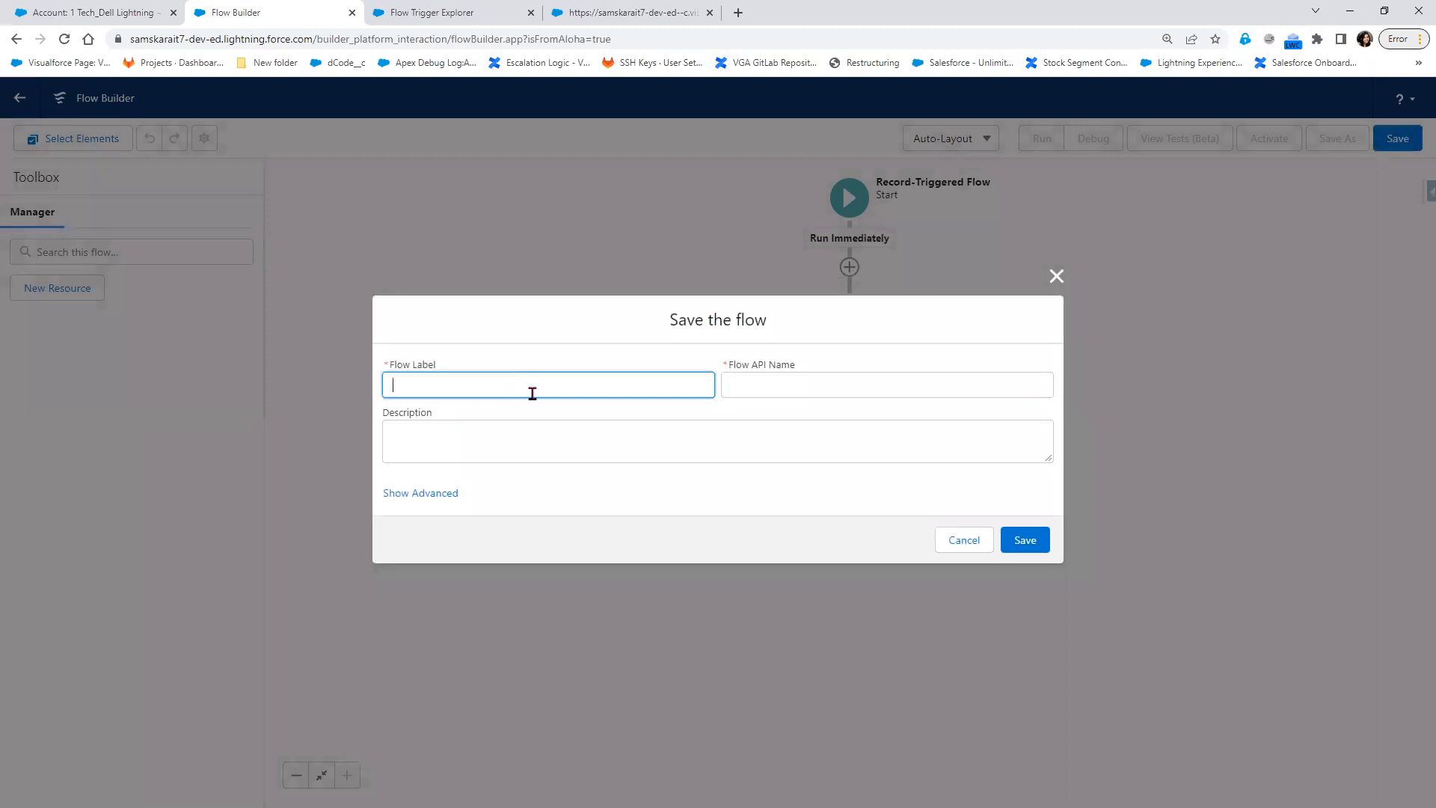
{"action": "type", "text": "Send"}
{"action": "type", "text": " Email to "}
{"action": "type", "text": "HH"}
{"action": "type", "text": "ring Manage"}
{"action": "type", "text": "r"}
{"action": "left_click", "coordinate": [795, 385]}
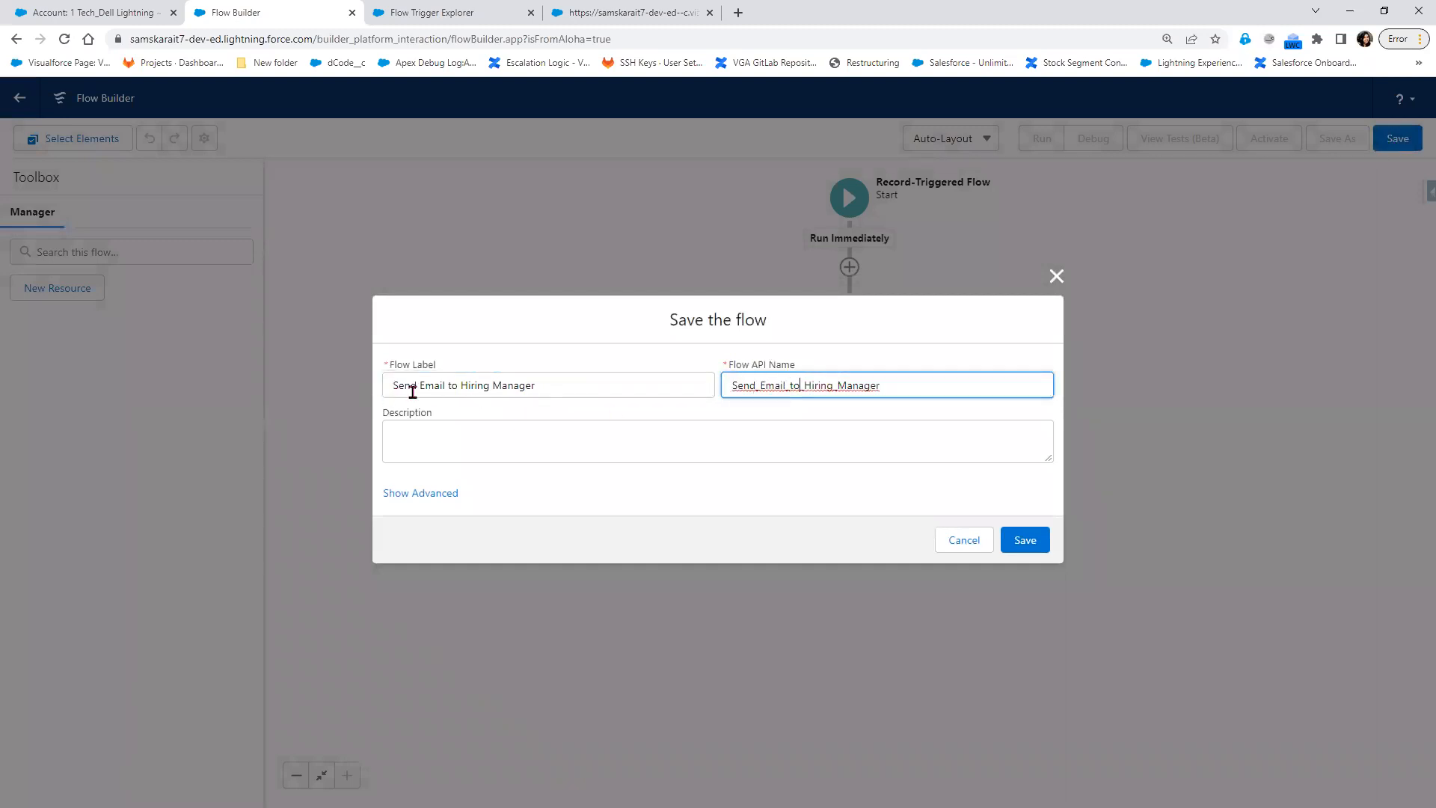
{"action": "left_click", "coordinate": [711, 435]}
{"action": "left_click_drag", "start_coordinate": [579, 385], "coordinate": [285, 404]}
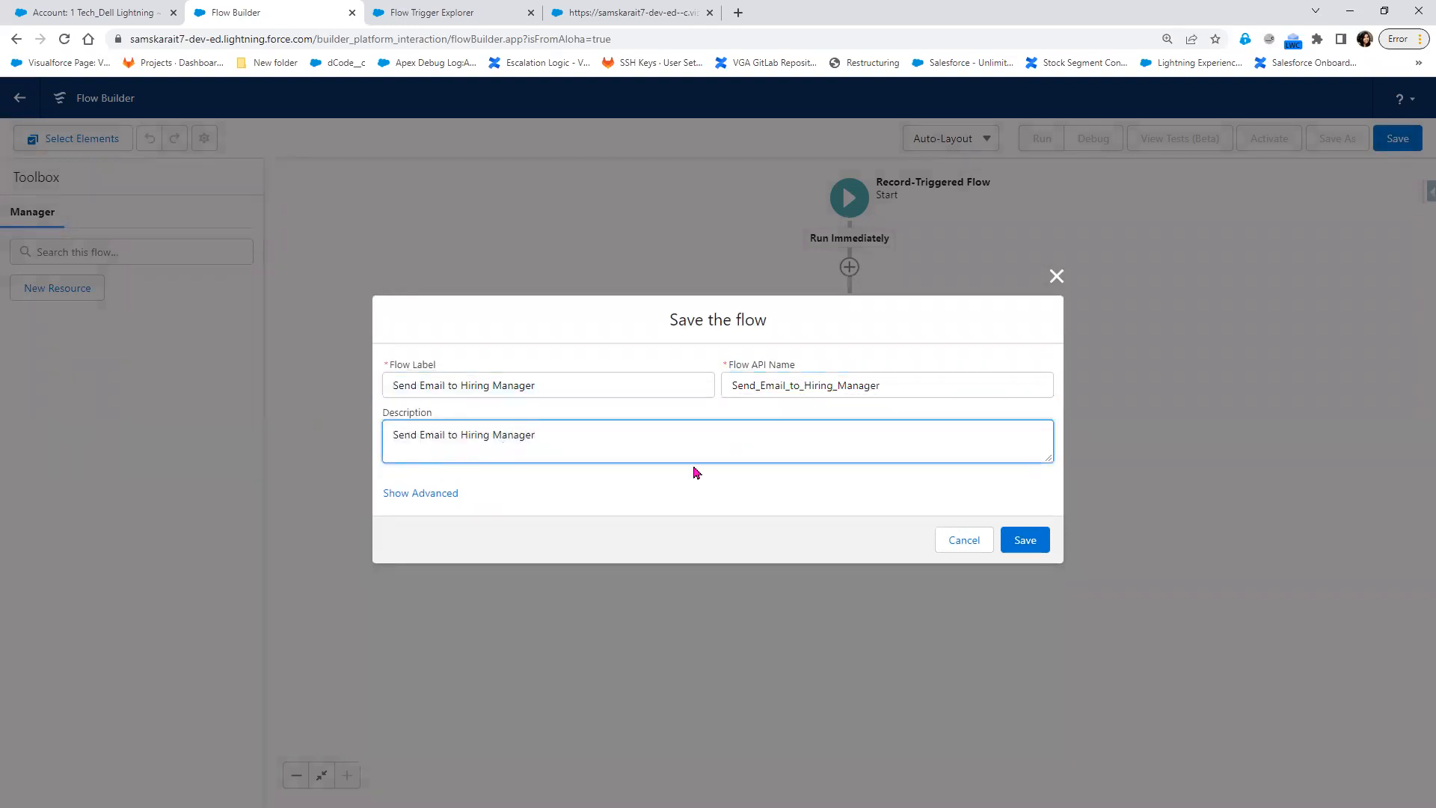
Show the advanced save settings and examine the available flow types and API versions.
{"action": "left_click", "coordinate": [425, 495]}
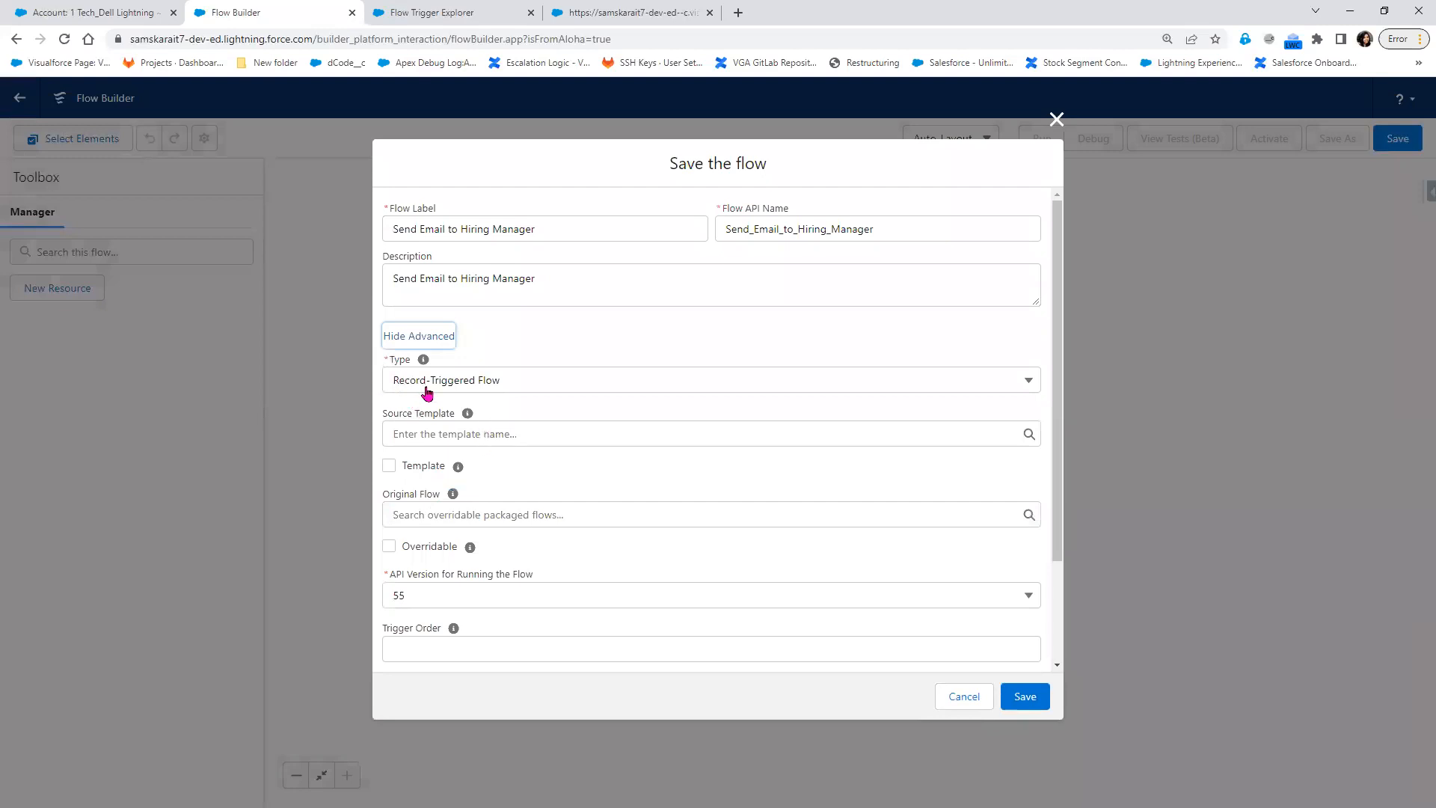
{"action": "left_click", "coordinate": [496, 382]}
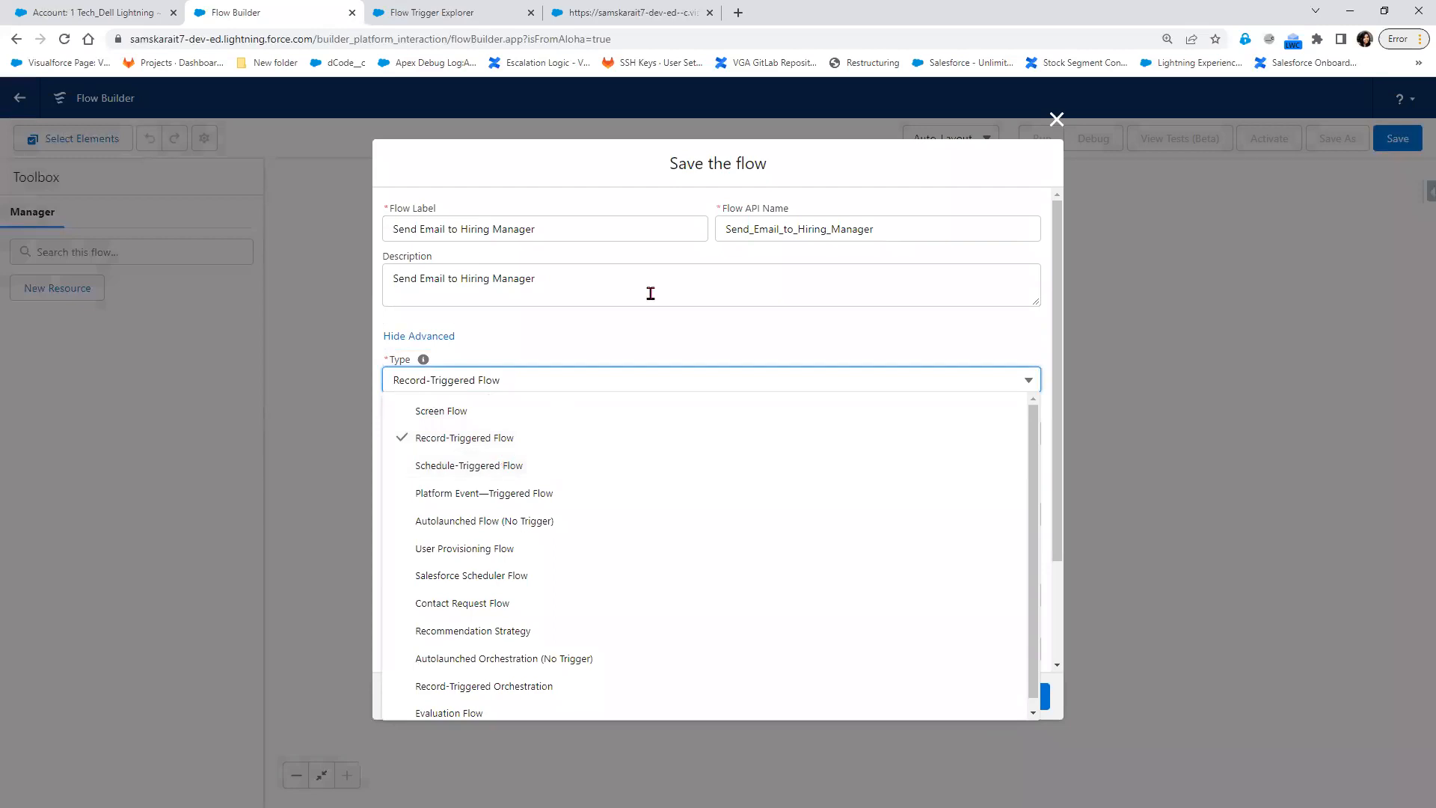
{"action": "left_click", "coordinate": [630, 336]}
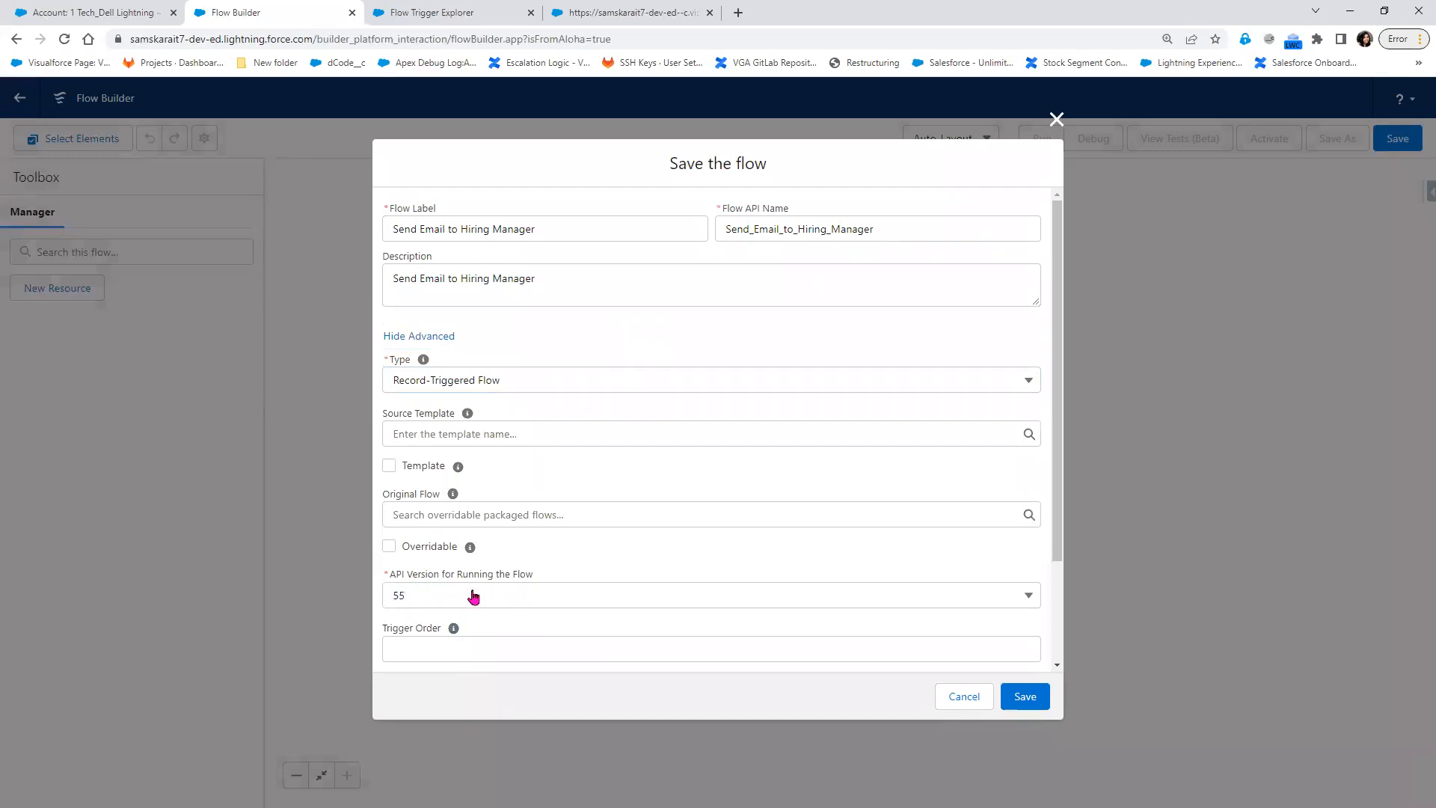
{"action": "left_click", "coordinate": [542, 596]}
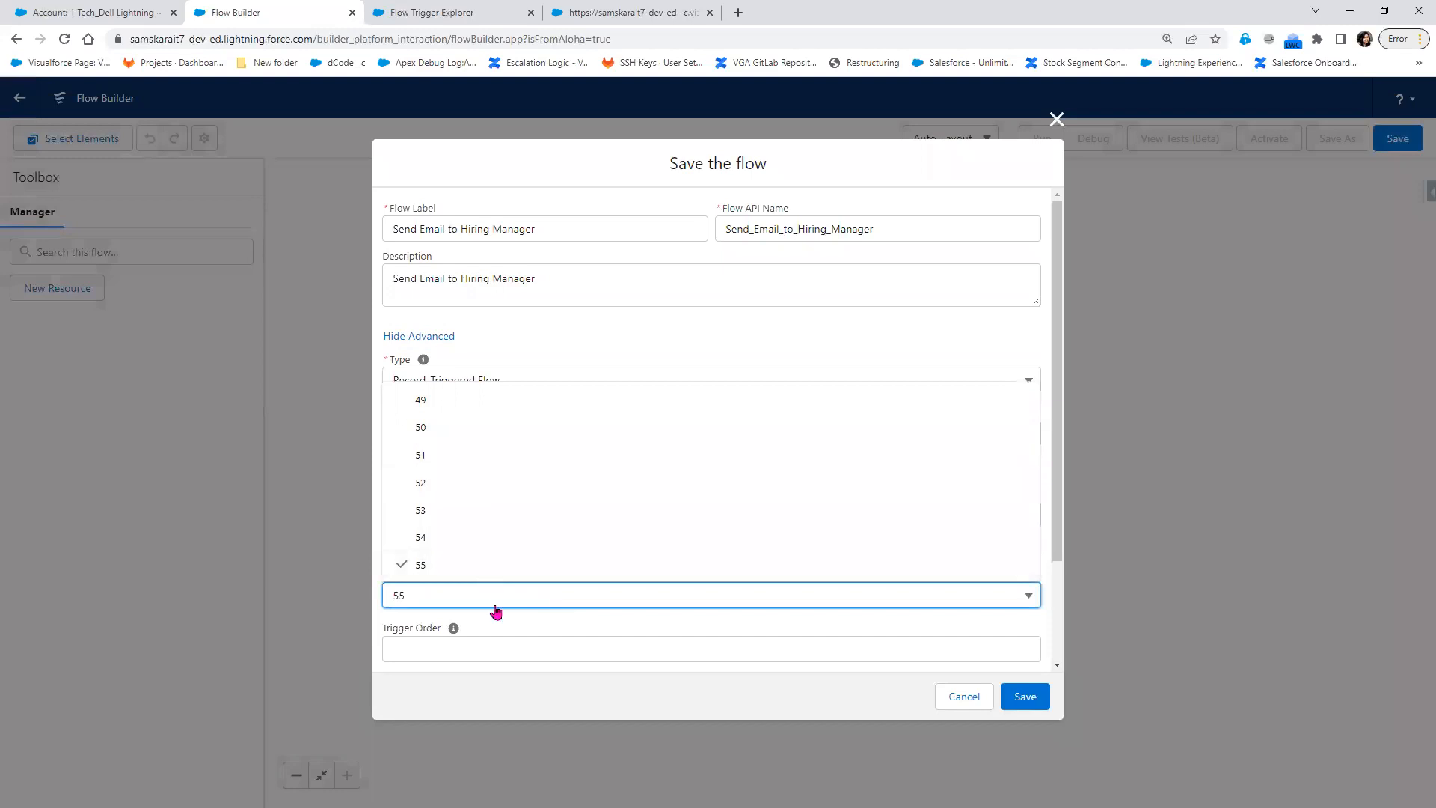
{"action": "left_click", "coordinate": [551, 631]}
Examine the trigger order setting and the resources that can be inserted into the interview label.
{"action": "scroll", "coordinate": [535, 632], "scroll_direction": "down", "scroll_amount": 2}
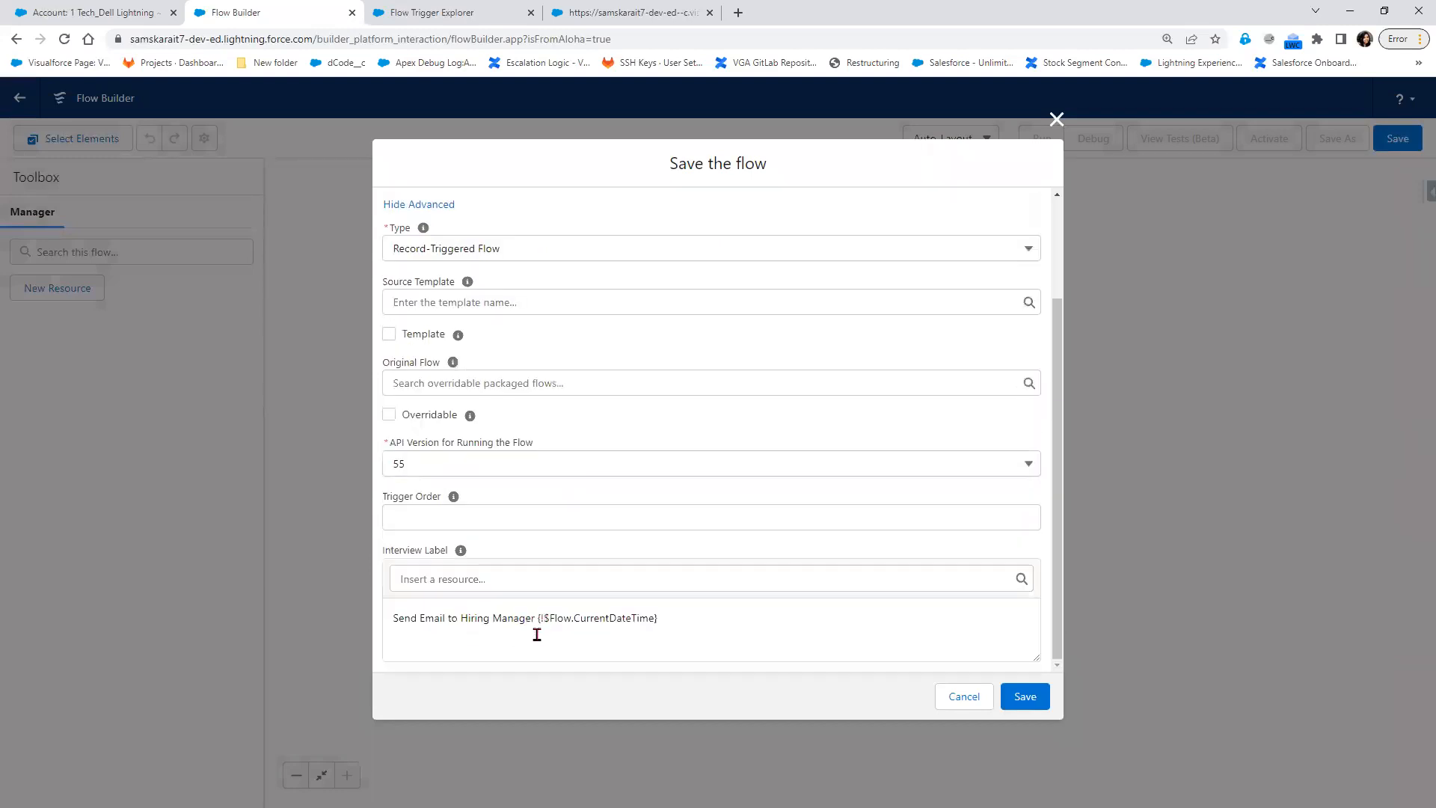
{"action": "left_click", "coordinate": [497, 526]}
{"action": "mouse_move", "coordinate": [455, 498]}
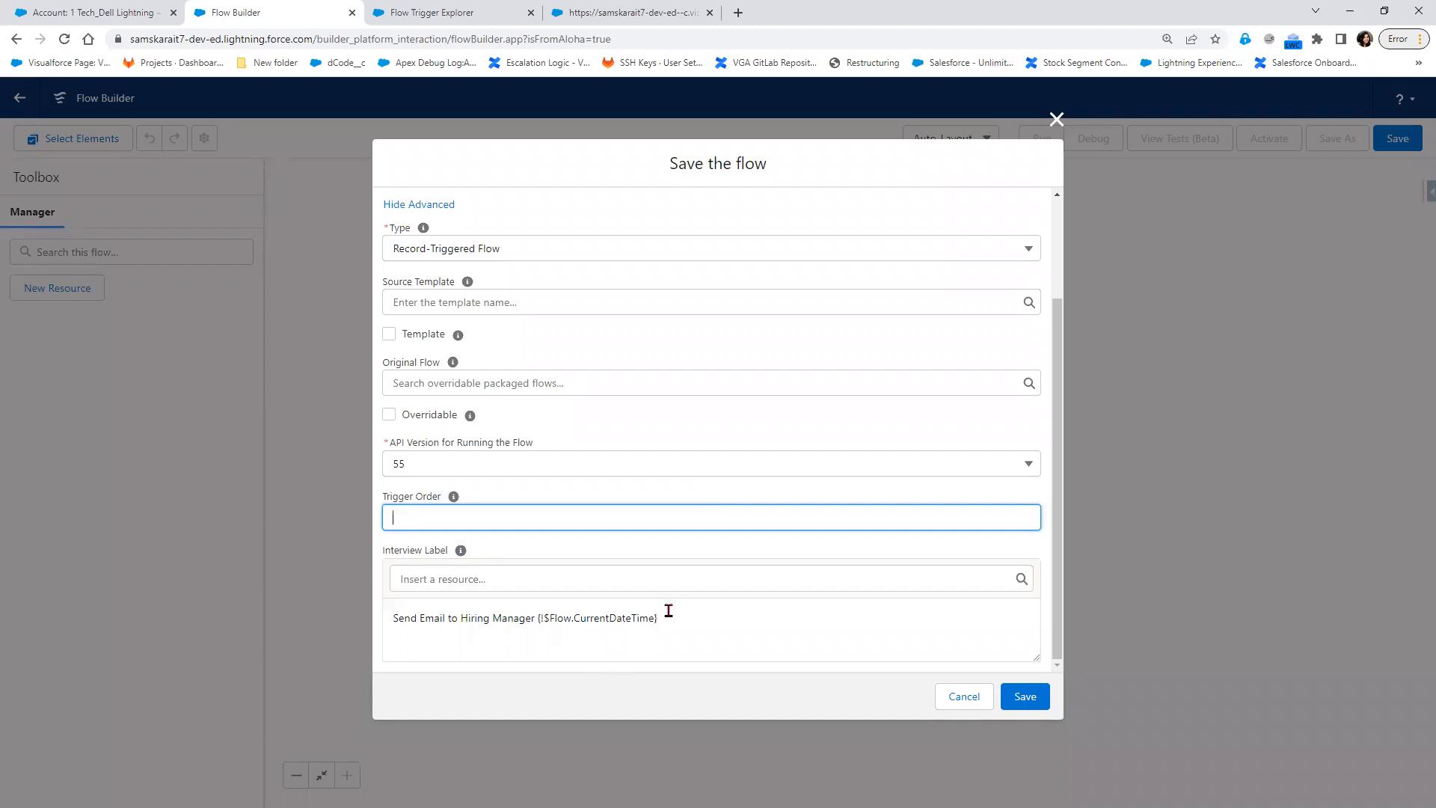
{"action": "left_click", "coordinate": [537, 579]}
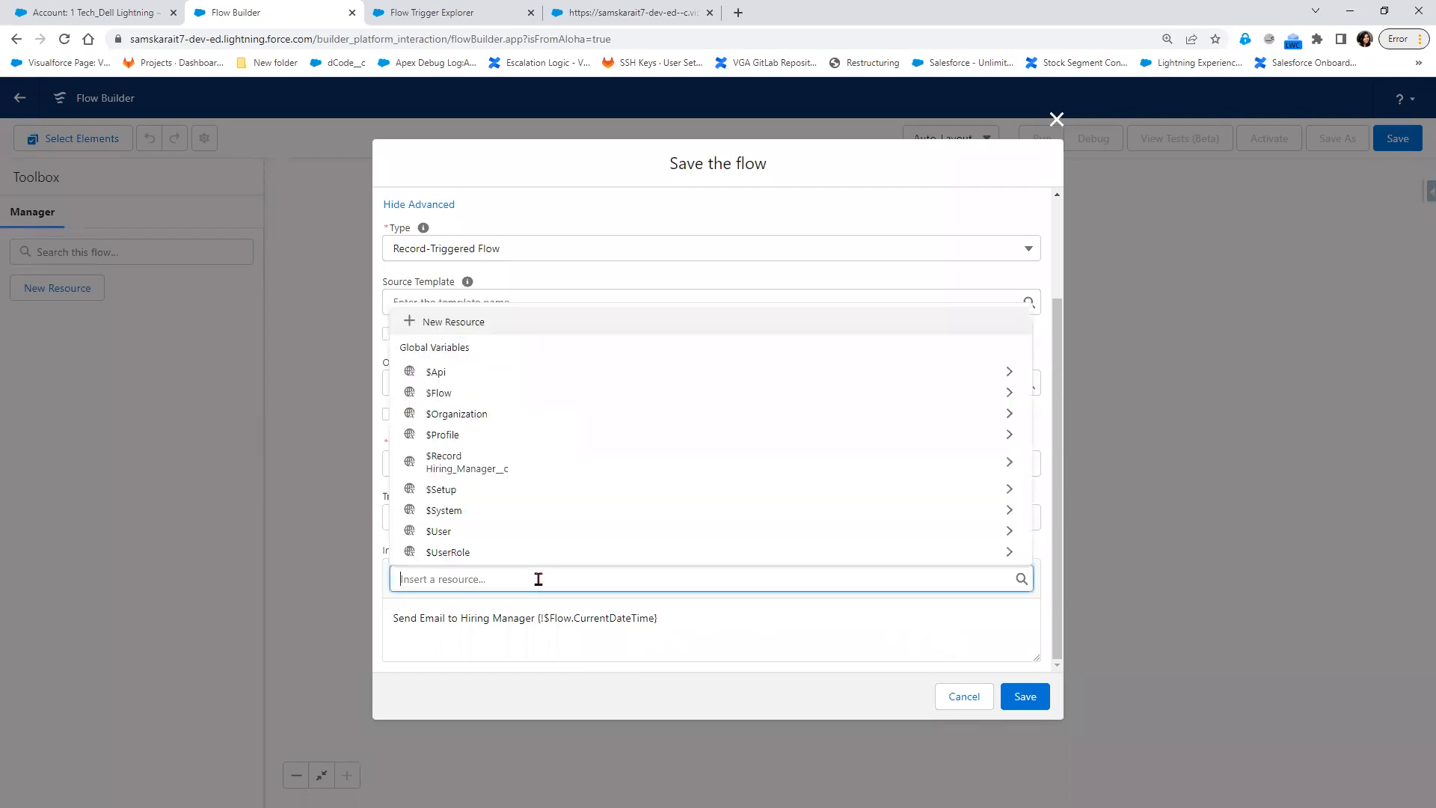
{"action": "left_click", "coordinate": [820, 660]}
{"action": "scroll", "coordinate": [443, 438], "scroll_direction": "up", "scroll_amount": 3}
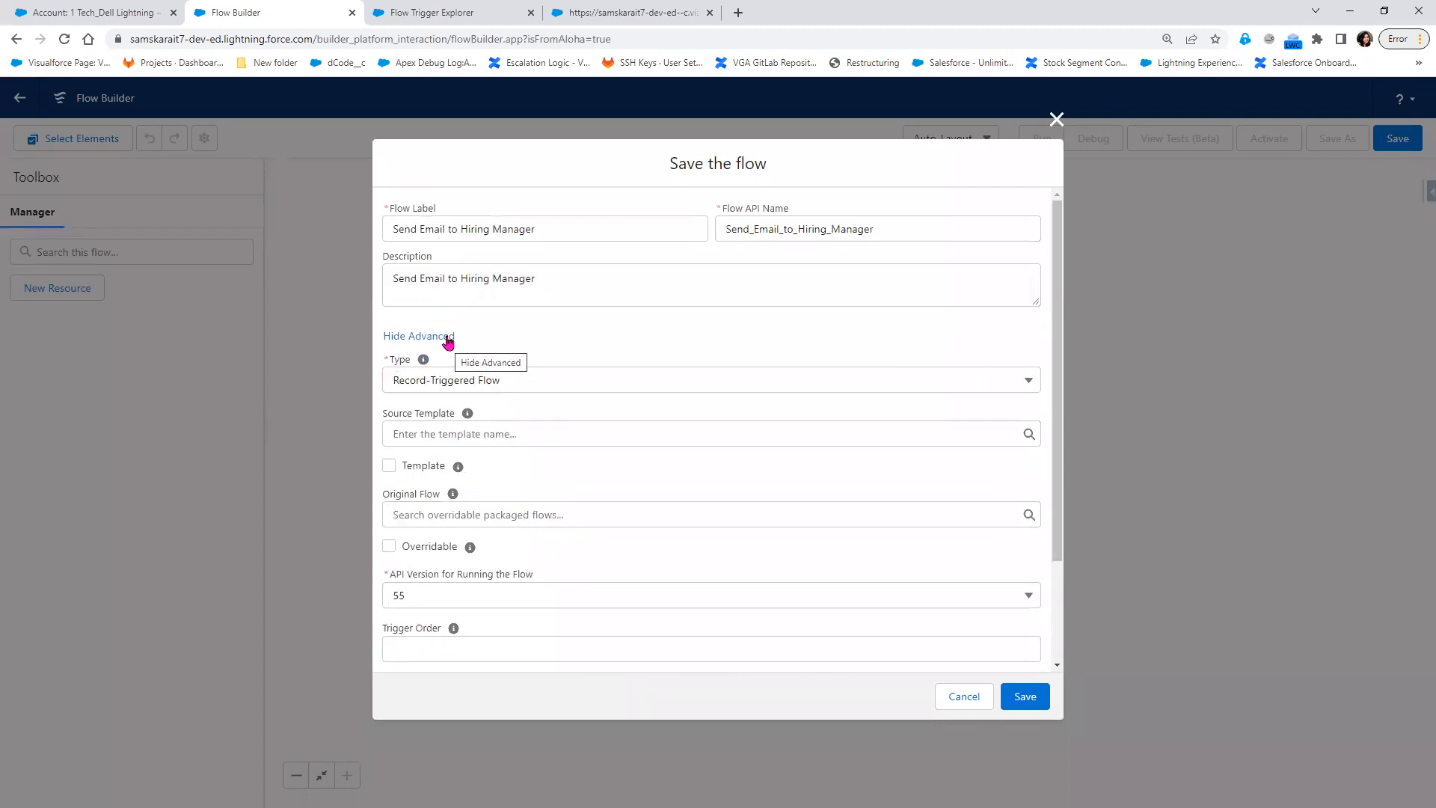
Collapse the advanced settings, save the flow as "Send Email to Hiring Manager", and dismiss the issues review.
{"action": "left_click", "coordinate": [448, 340]}
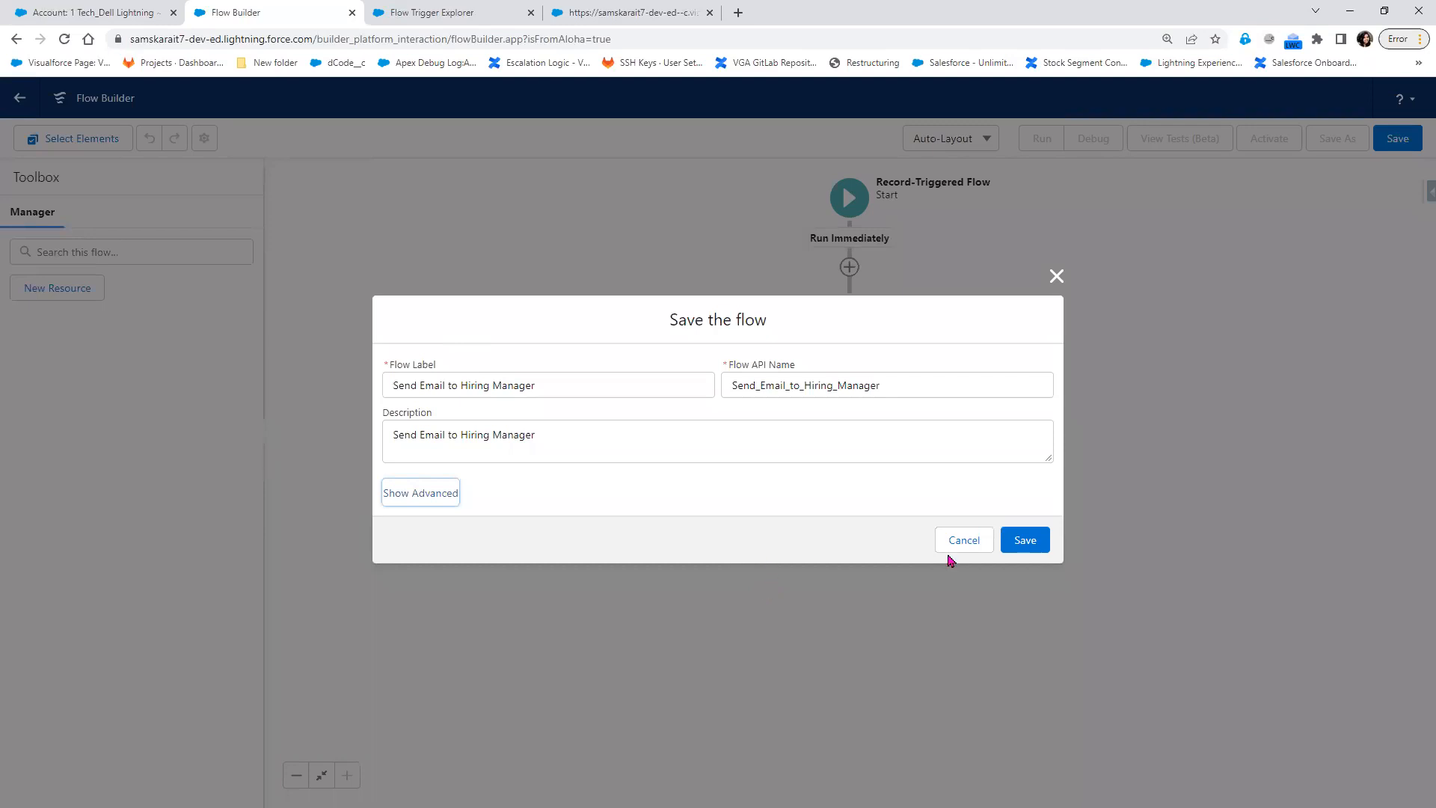
{"action": "left_click", "coordinate": [1024, 542]}
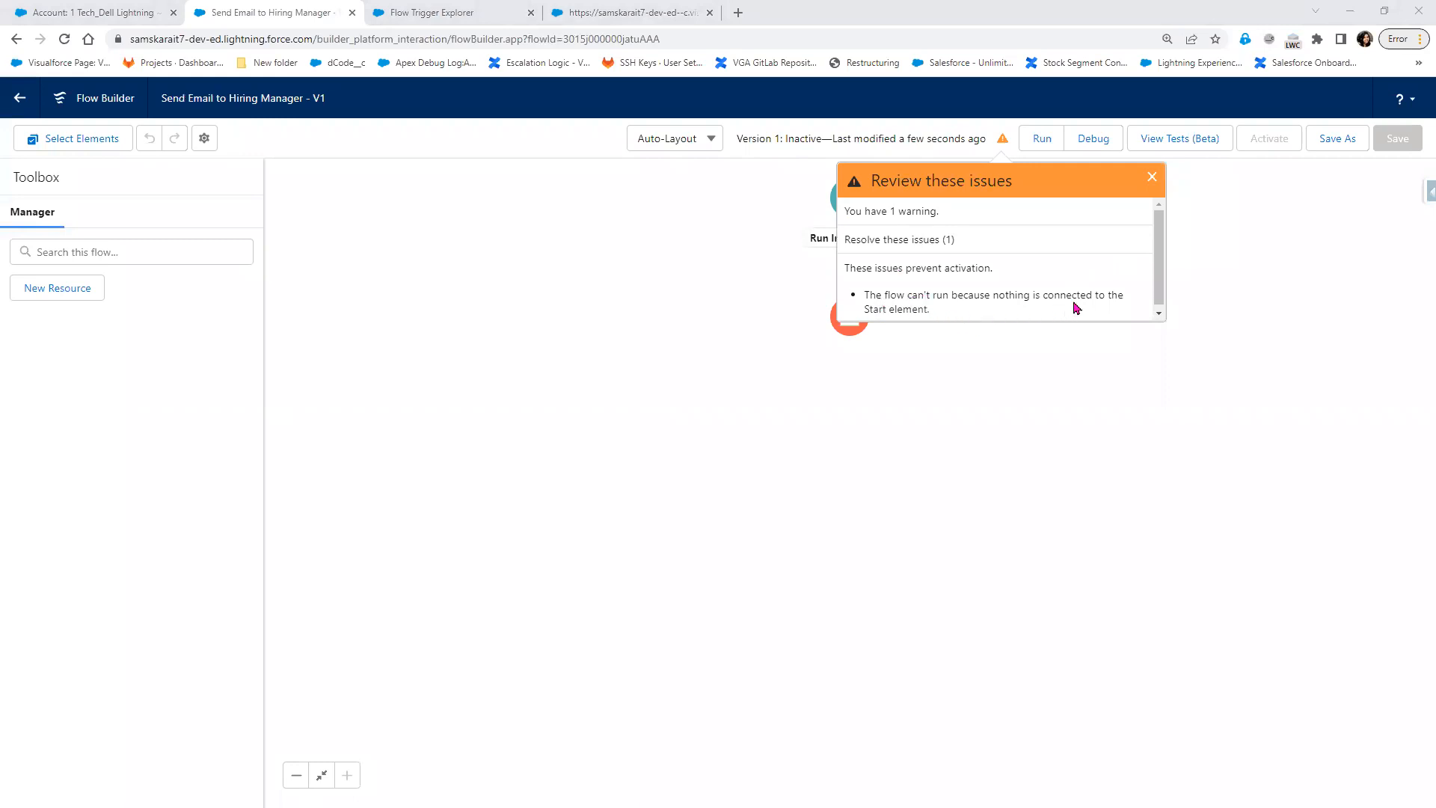
{"action": "left_click", "coordinate": [1153, 178]}
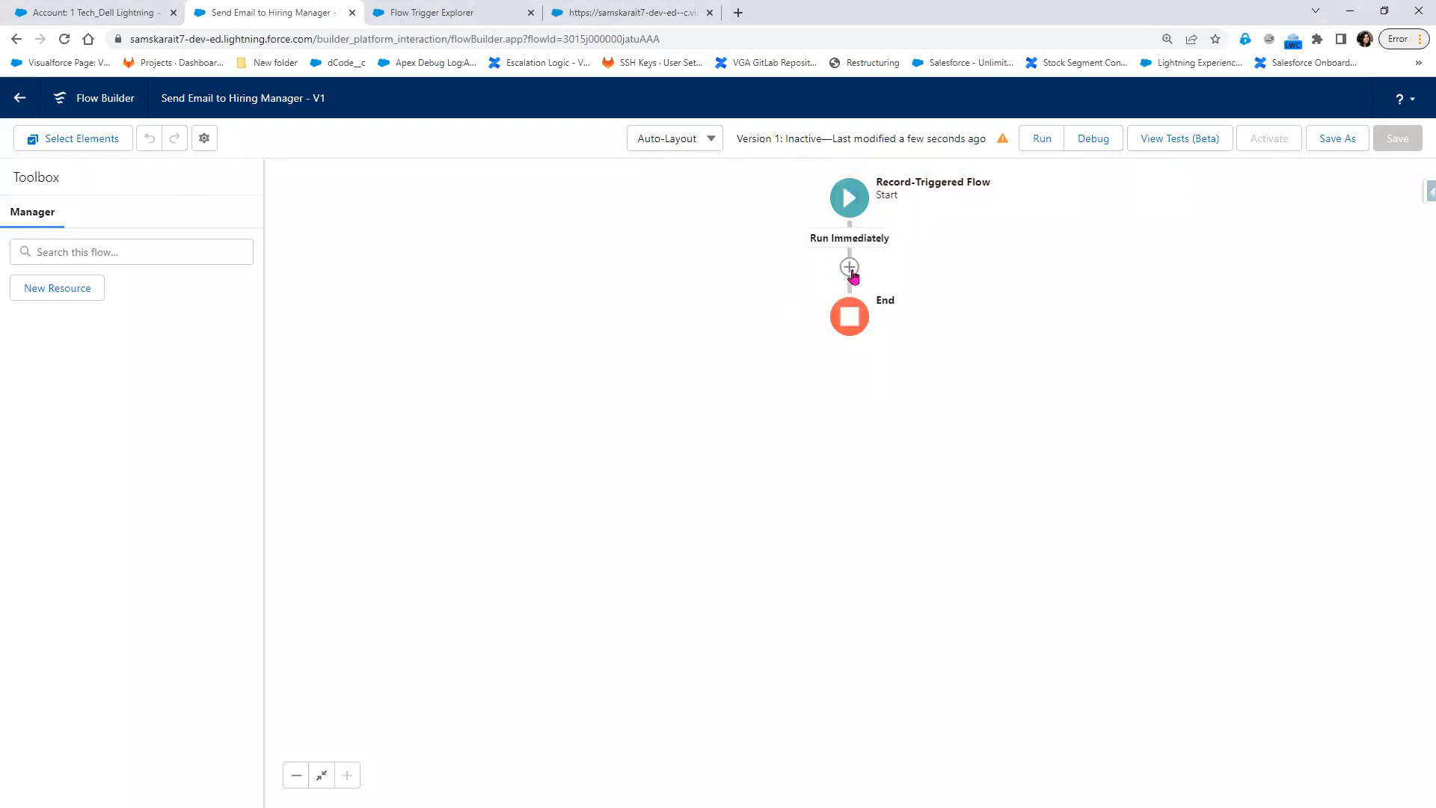
Check the start element's trigger settings, and add a Send Email Alert element to the Run Immediately path.
{"action": "left_click", "coordinate": [858, 210]}
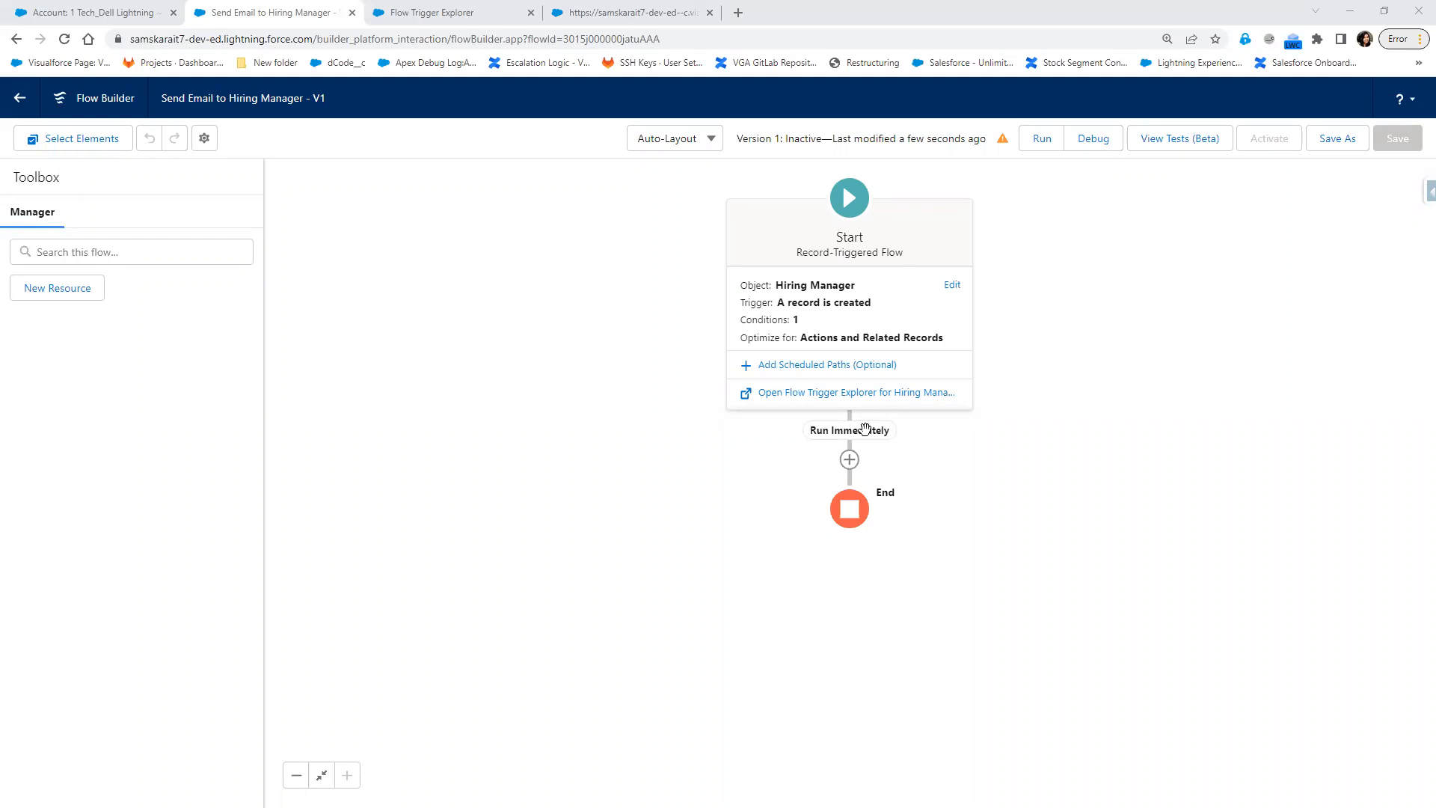
{"action": "left_click", "coordinate": [853, 464]}
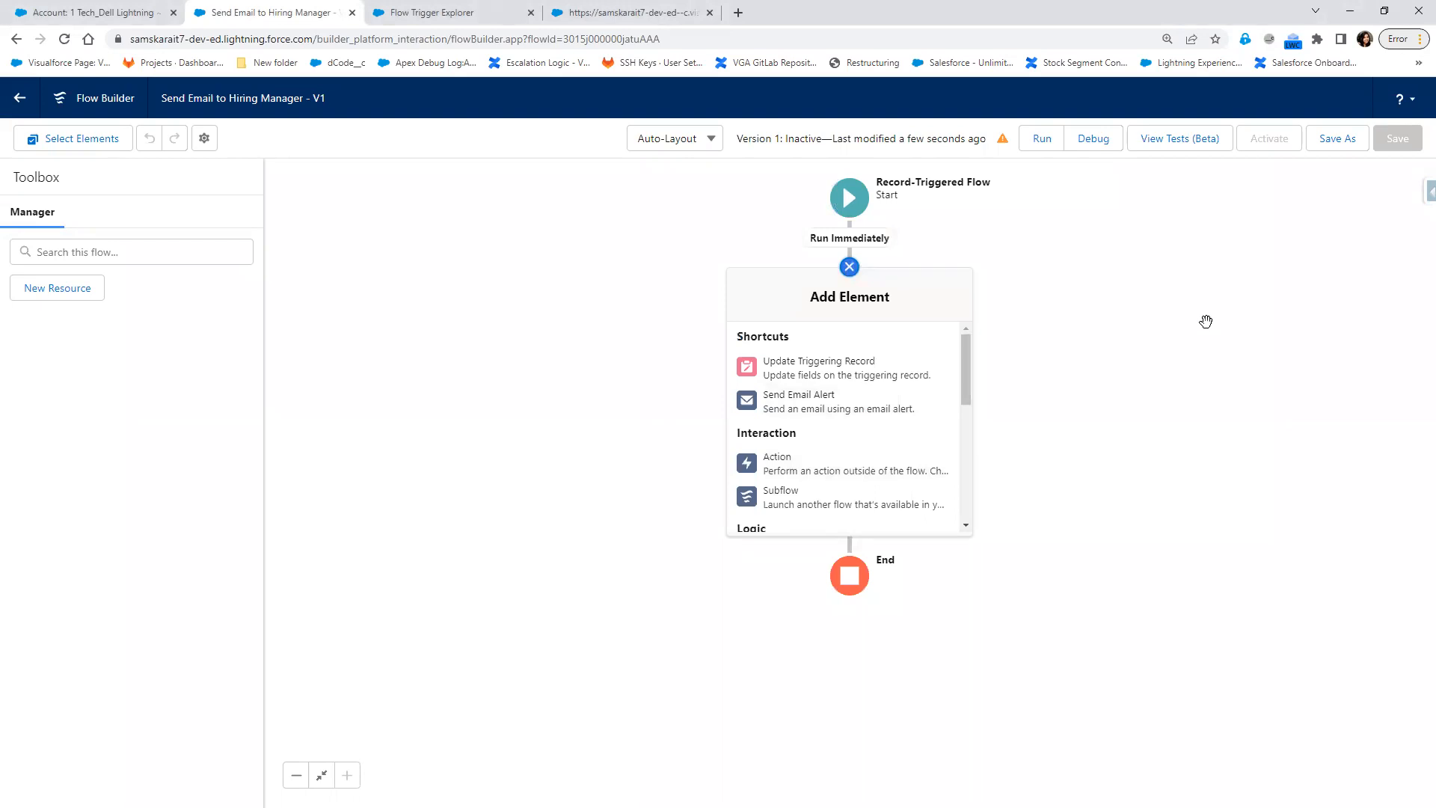
{"action": "left_click", "coordinate": [748, 403]}
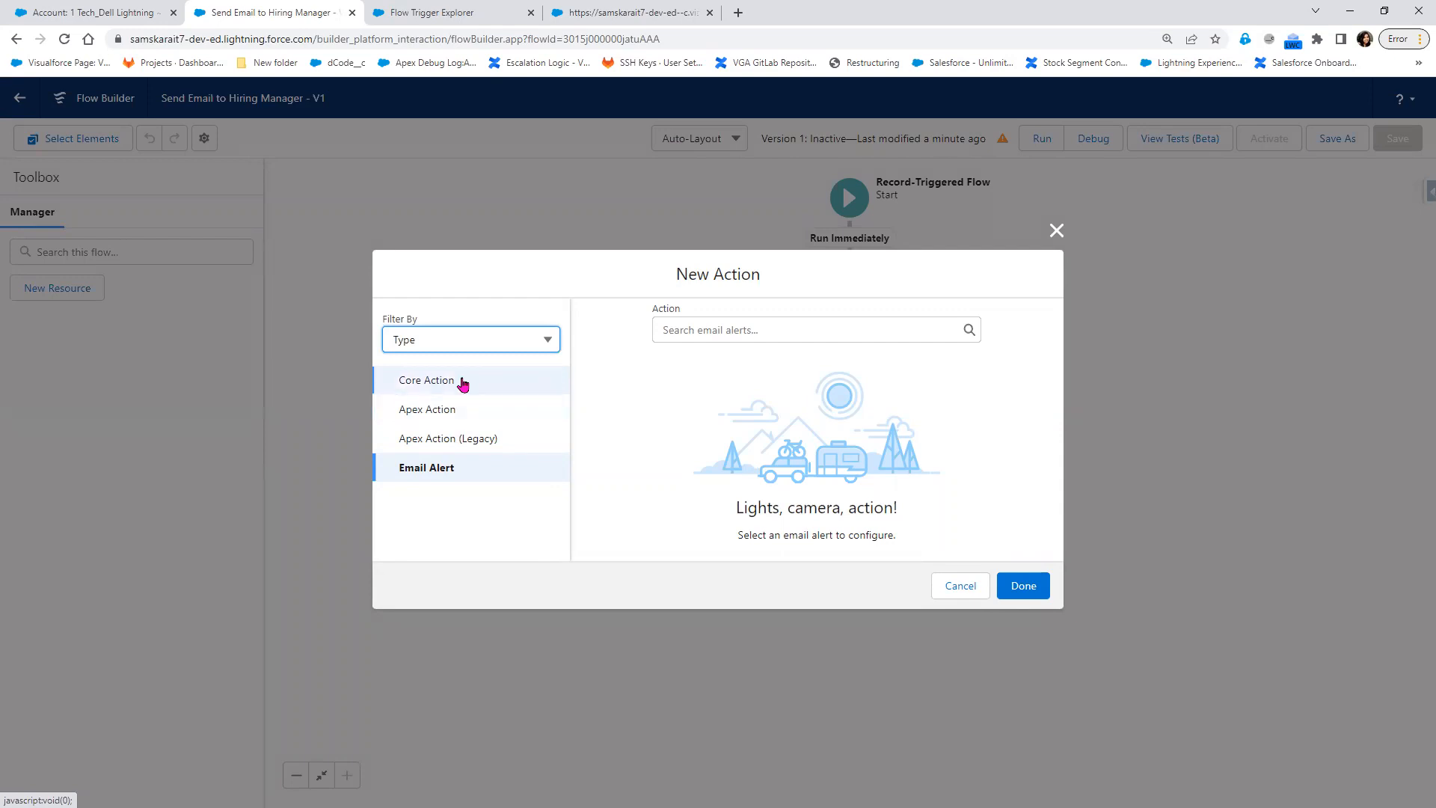
Look through the core, Apex and legacy Apex action types, and return to the available email alerts.
{"action": "left_click", "coordinate": [463, 384]}
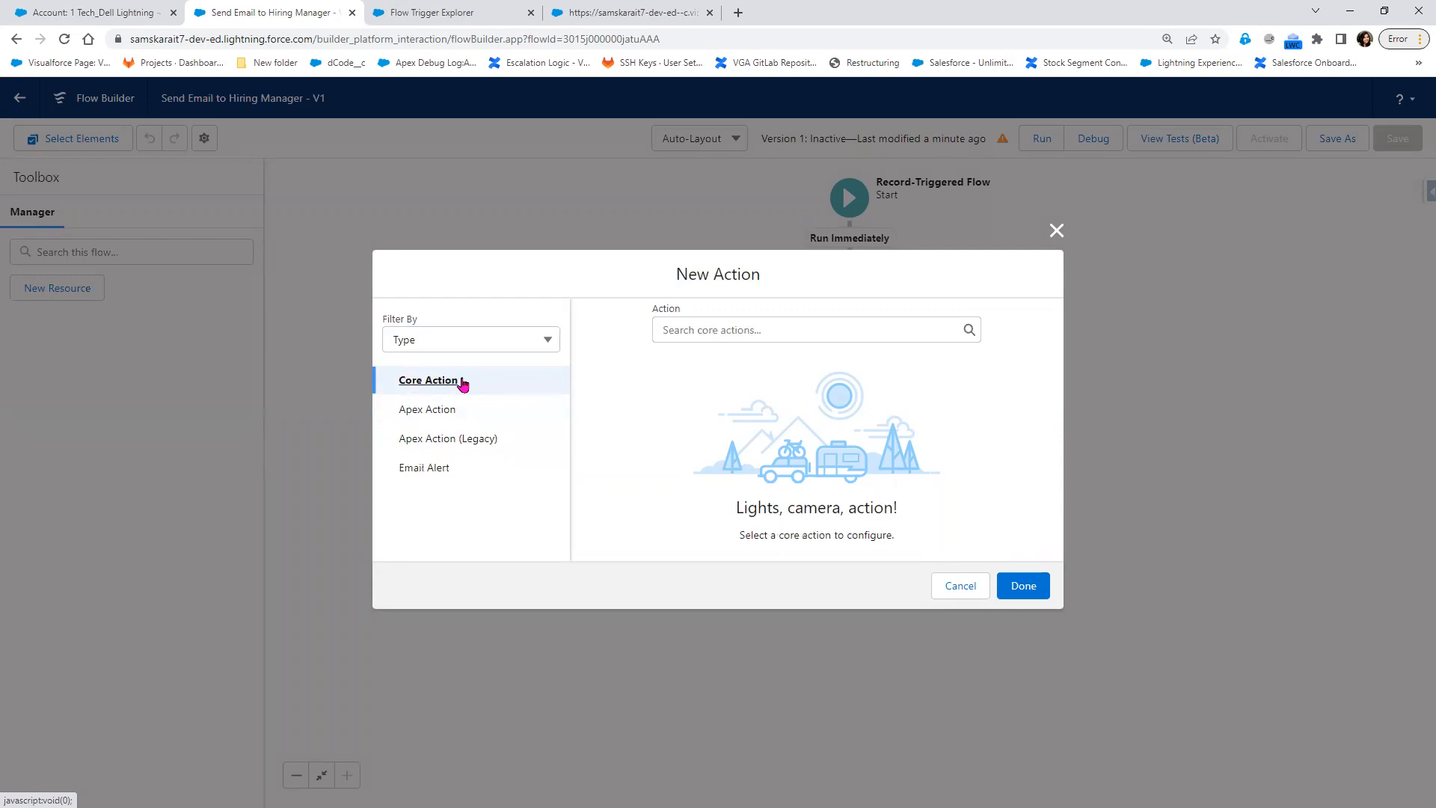
{"action": "left_click", "coordinate": [729, 322]}
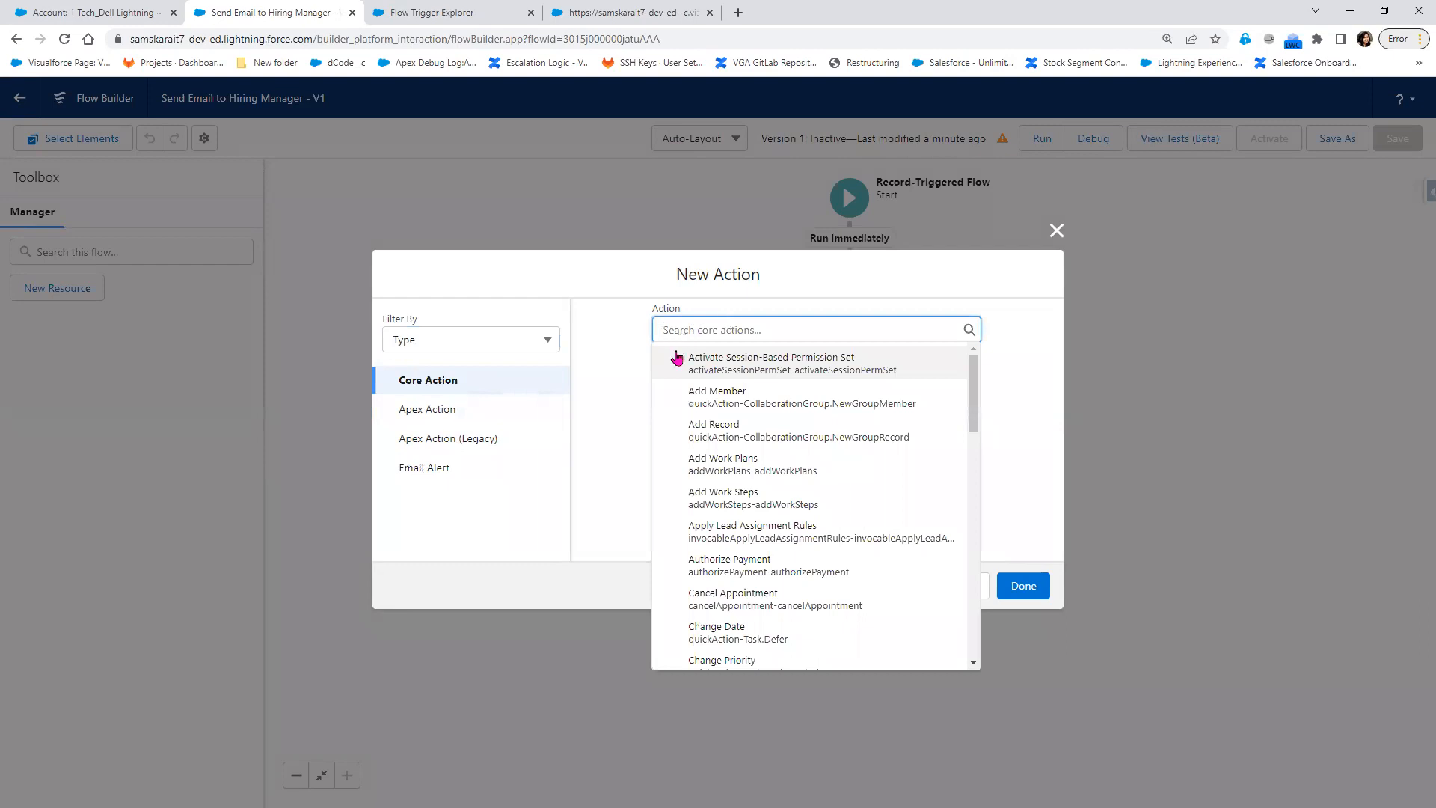
{"action": "left_click", "coordinate": [427, 409]}
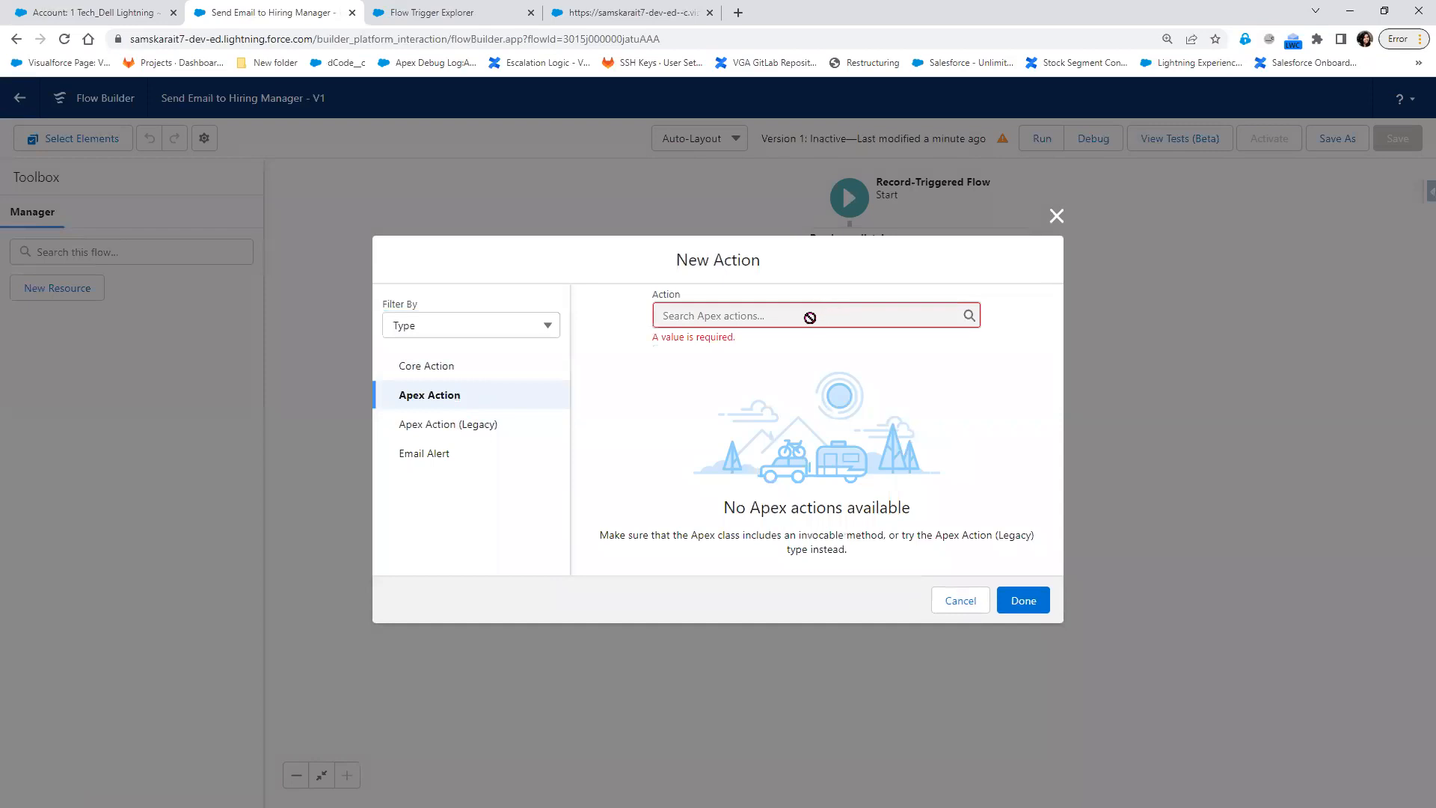
{"action": "left_click", "coordinate": [438, 426]}
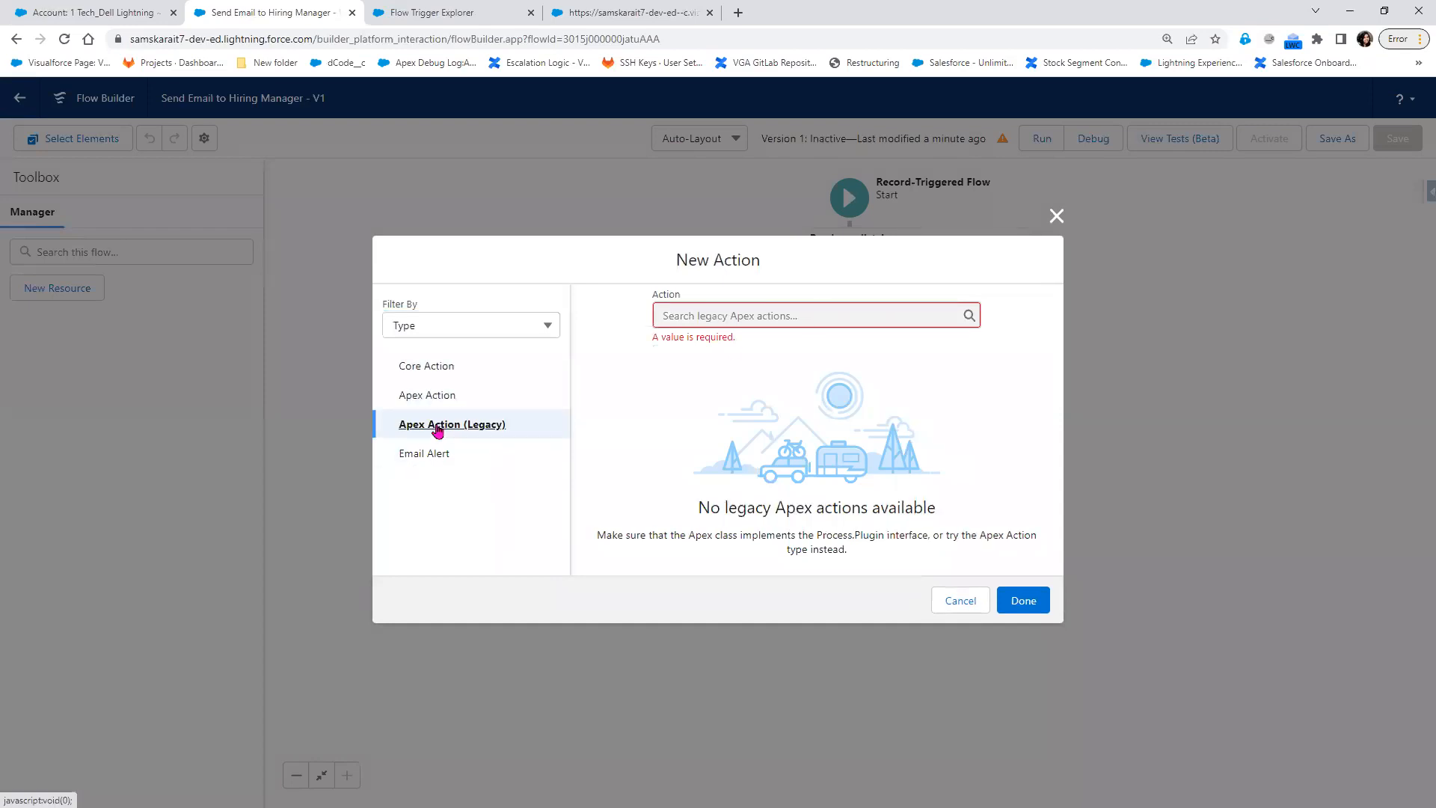
{"action": "left_click", "coordinate": [423, 458]}
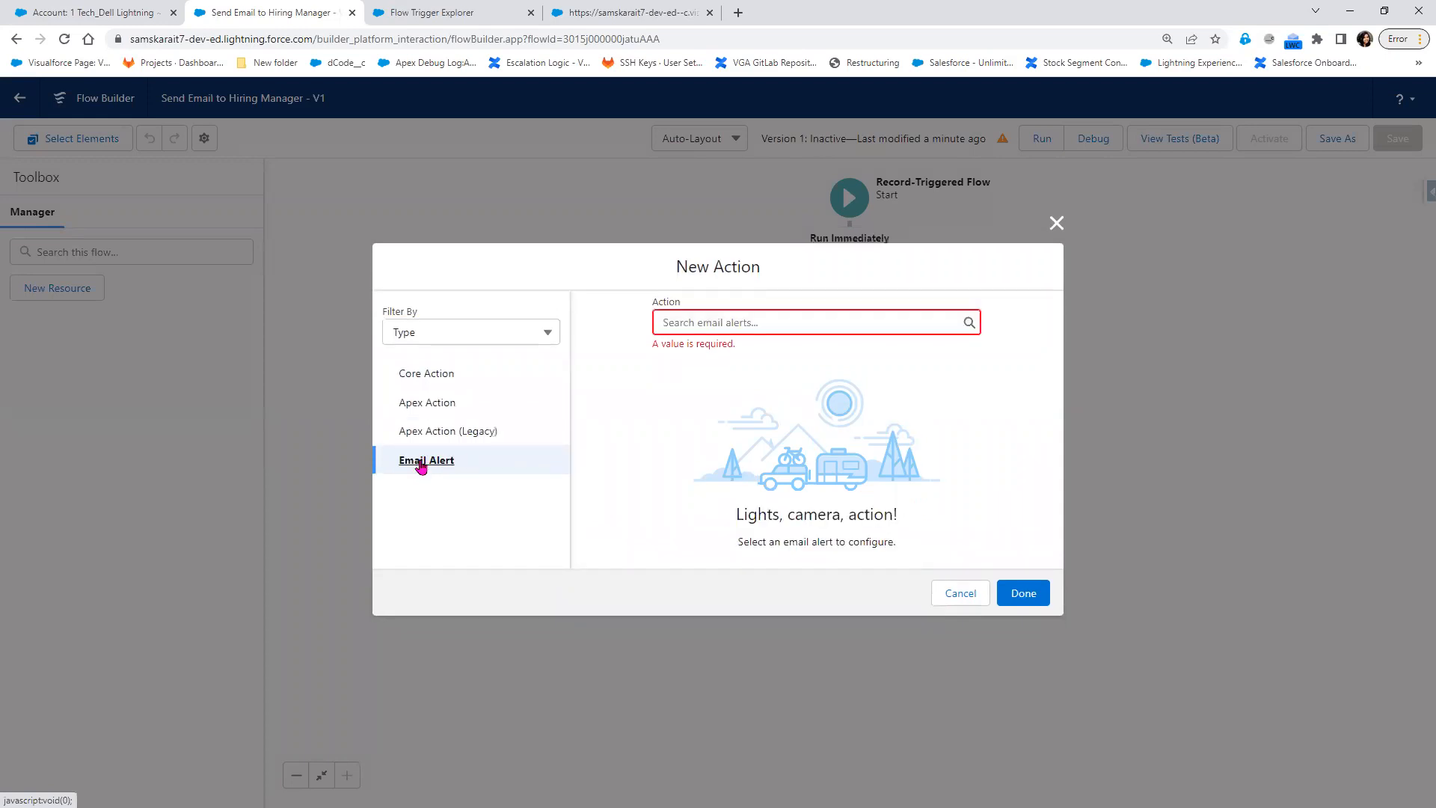
{"action": "left_click", "coordinate": [733, 321]}
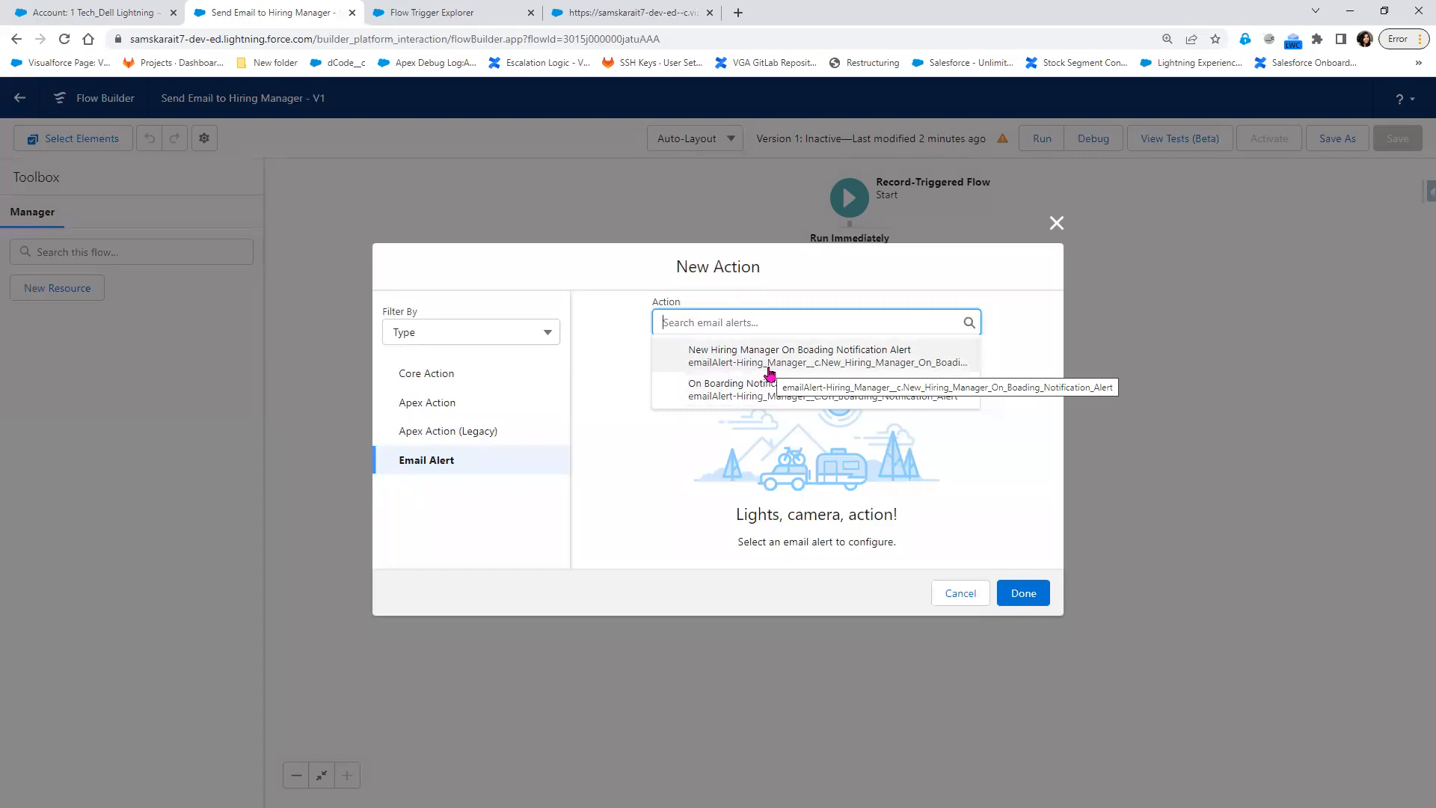
Find the workflow rules in Setup and deactivate the On Boarding Notification rule.
{"action": "left_click", "coordinate": [496, 12]}
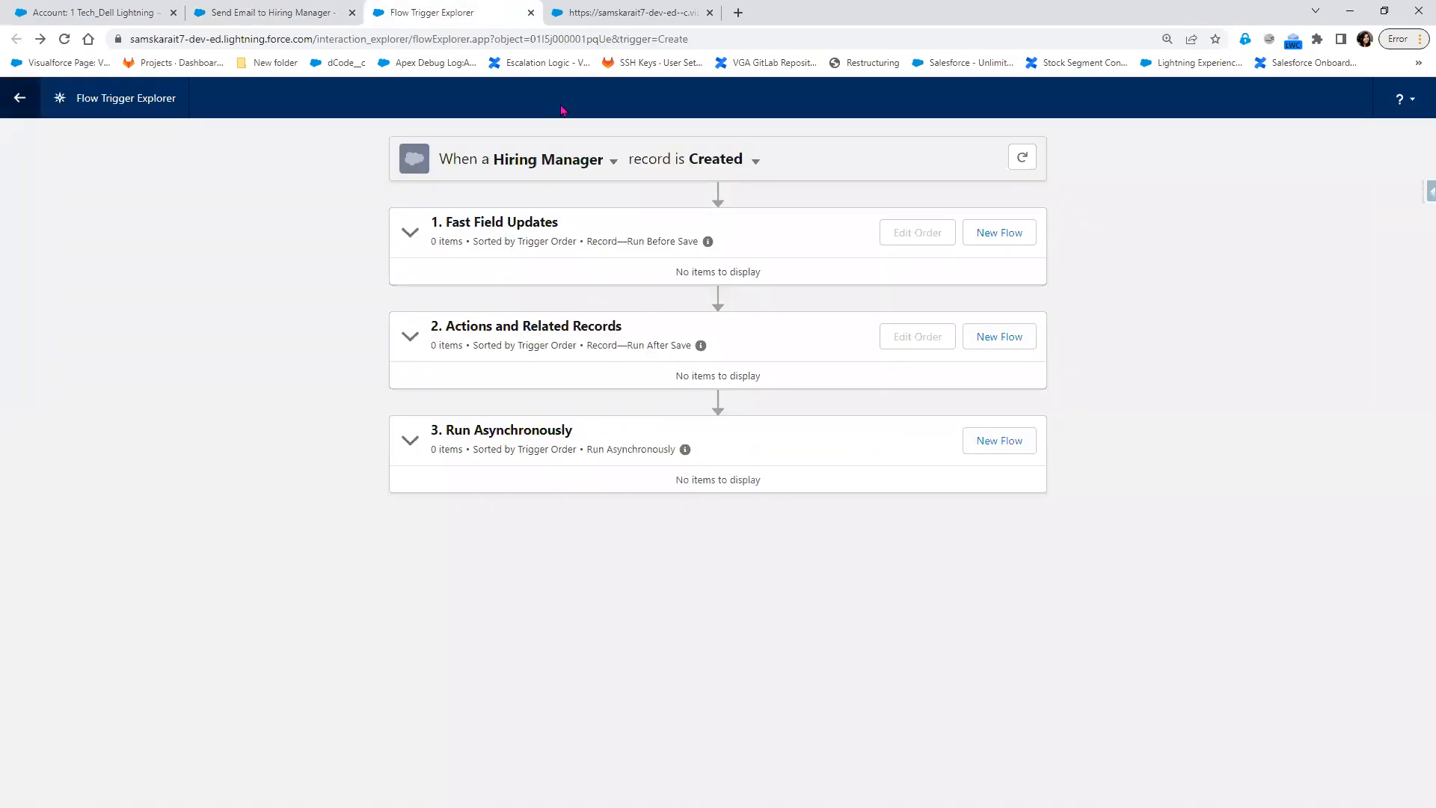
{"action": "left_click", "coordinate": [19, 98]}
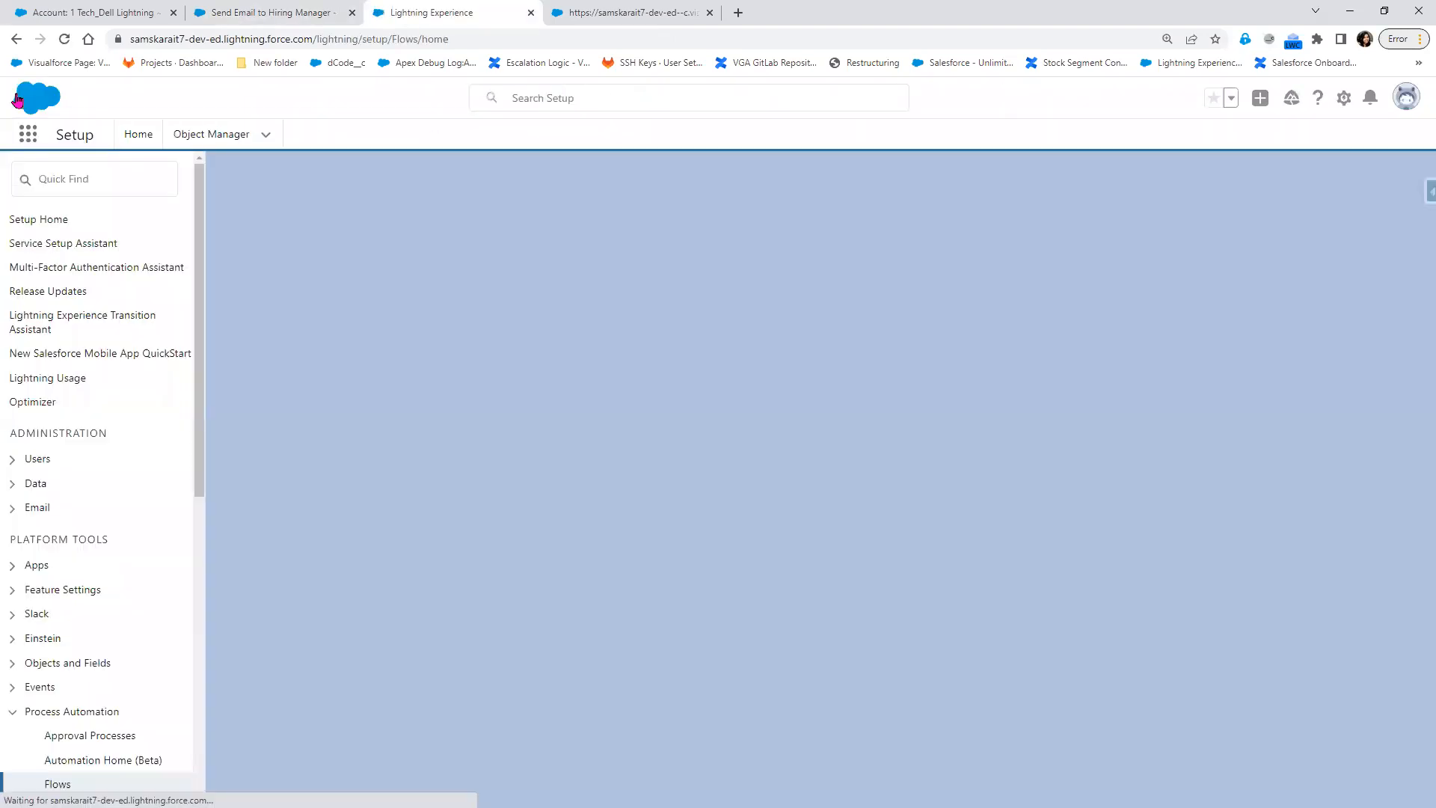
{"action": "type", "text": "work"}
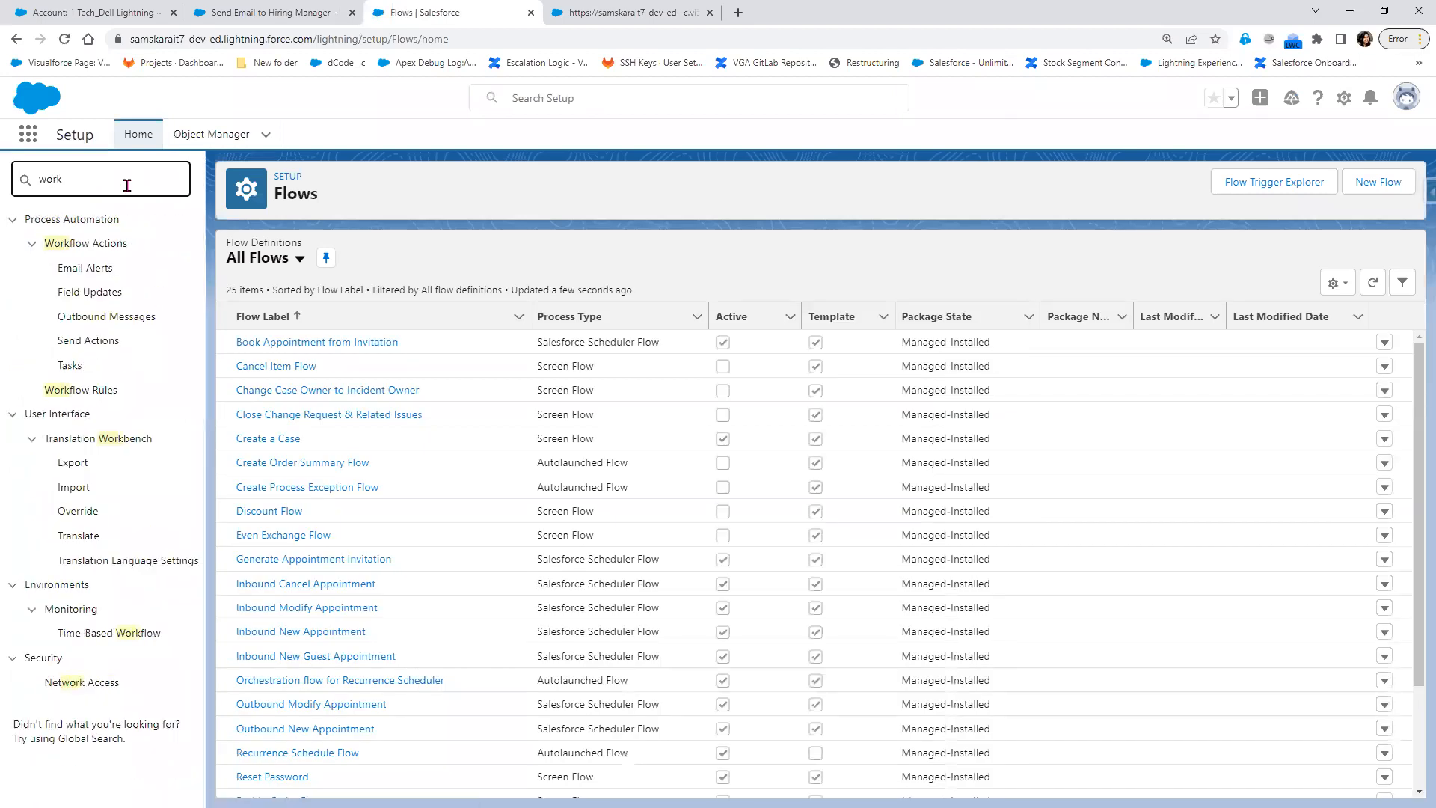
{"action": "left_click", "coordinate": [104, 392]}
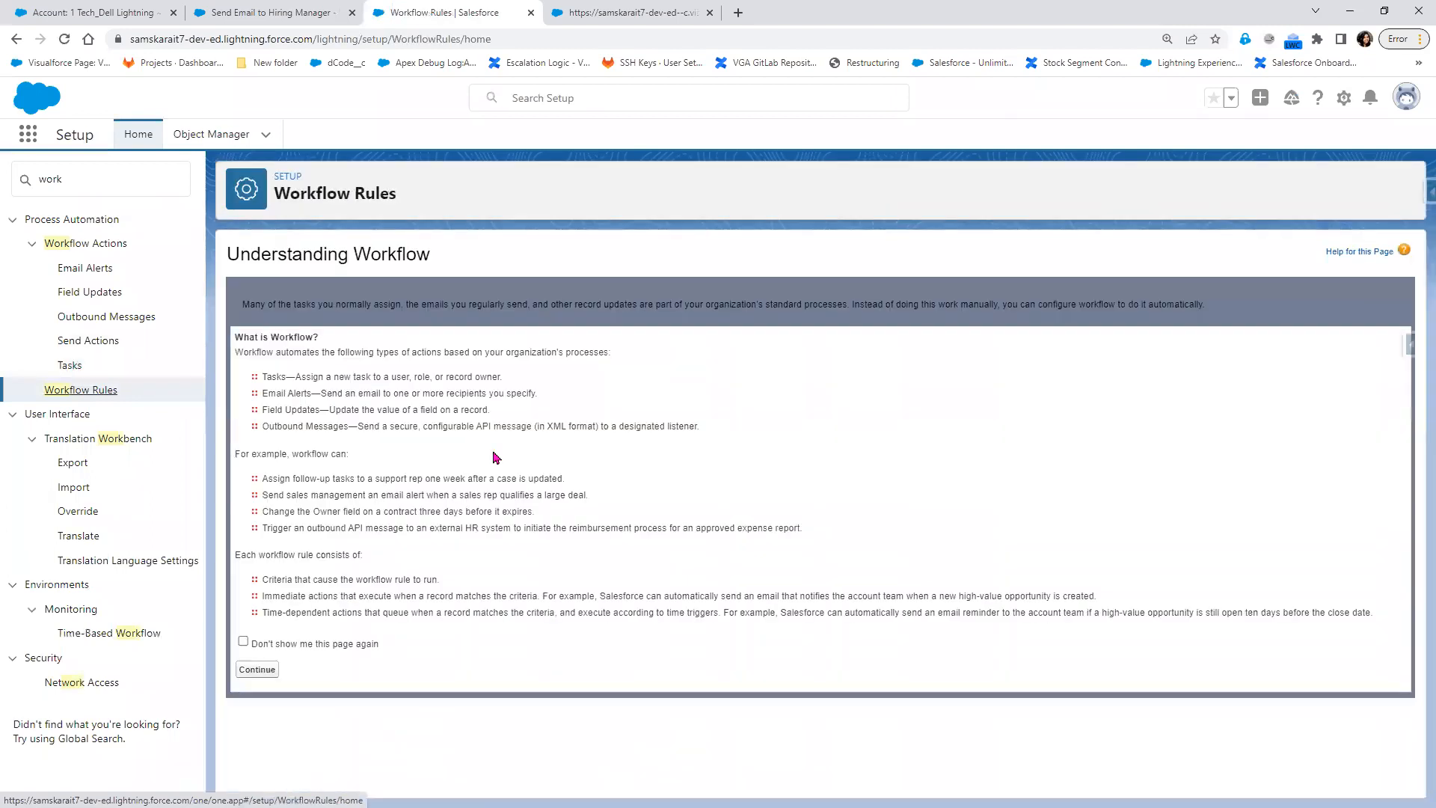
{"action": "left_click", "coordinate": [258, 669]}
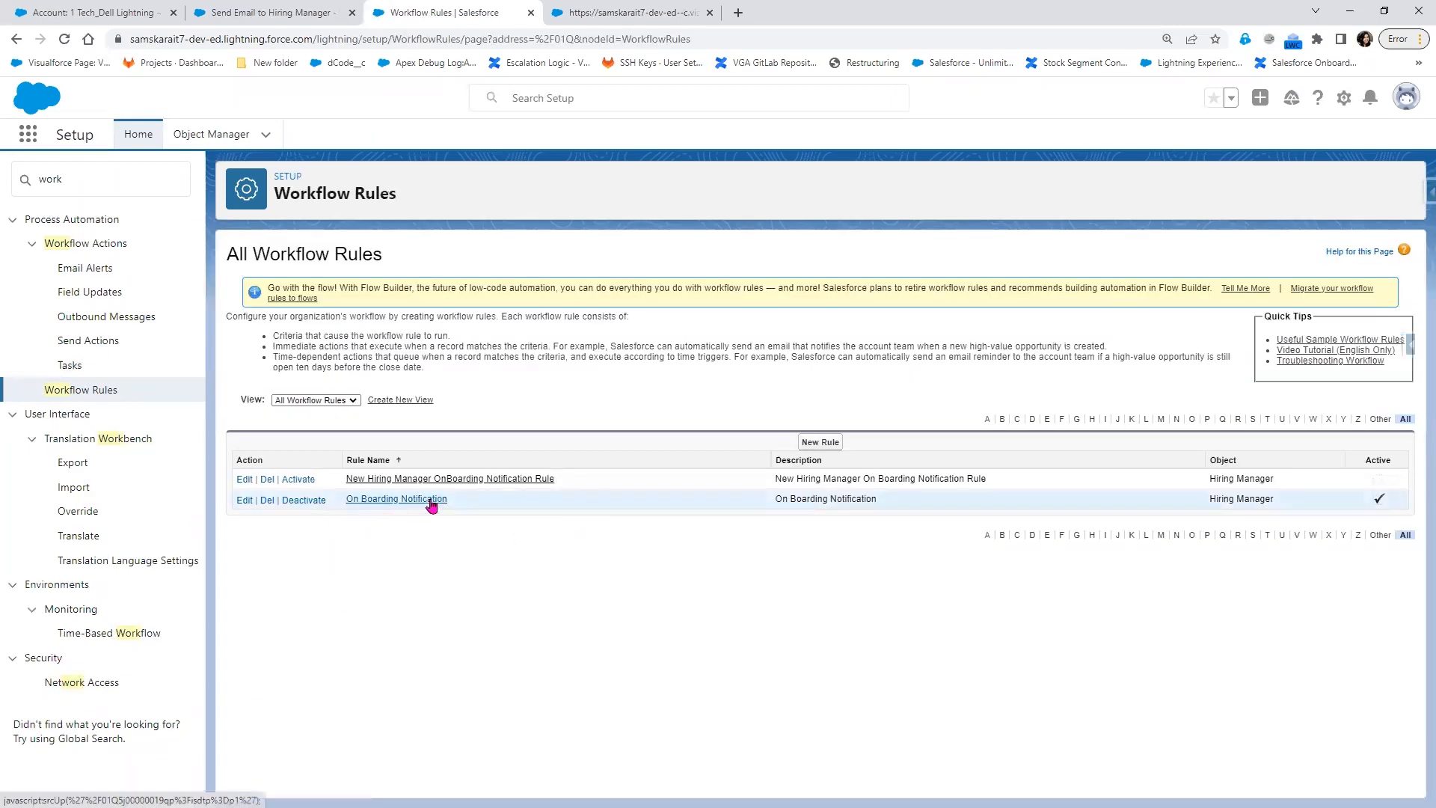
{"action": "left_click", "coordinate": [303, 501]}
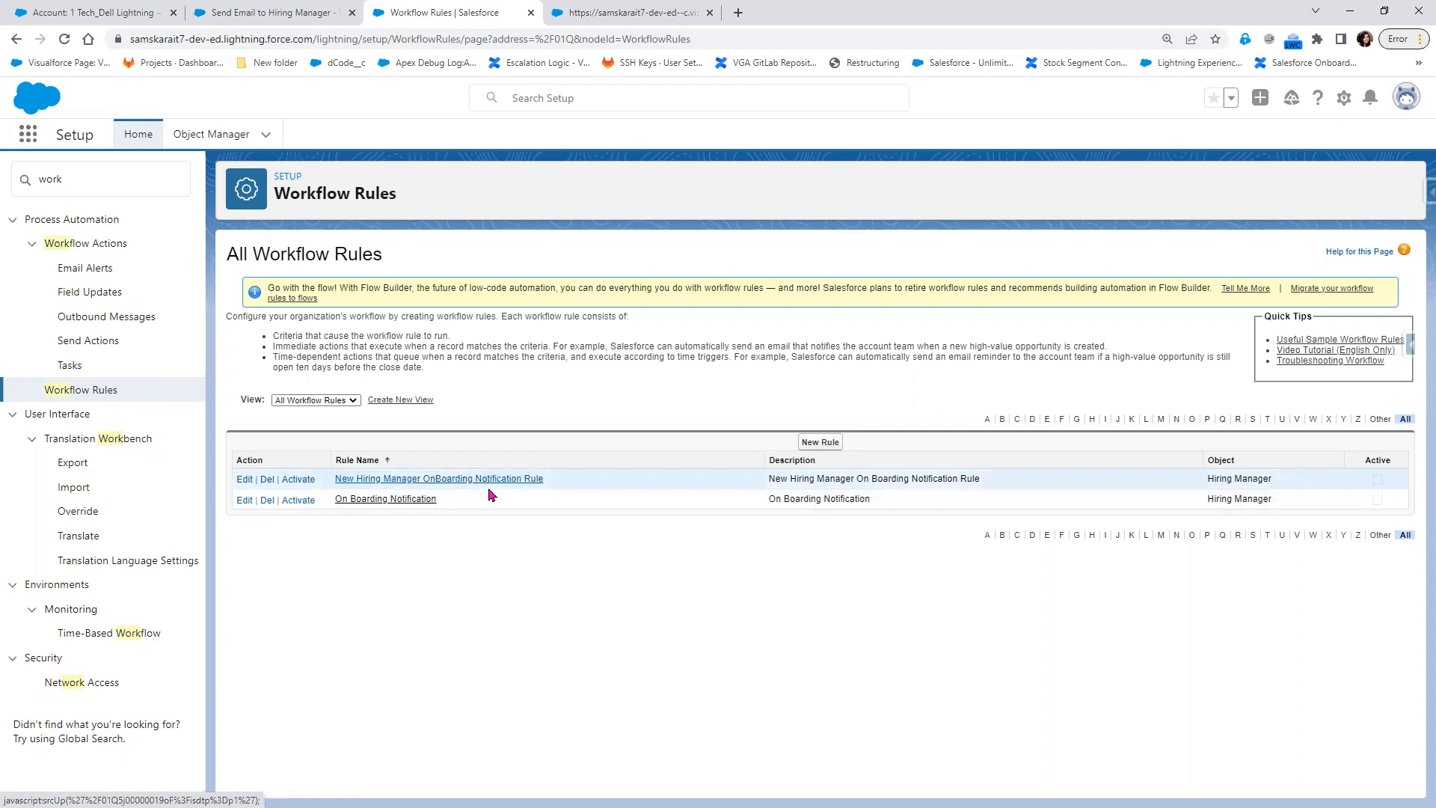
Compare the email alerts offered for the flow action with the rules in the All Workflow Rules list.
{"action": "left_click", "coordinate": [269, 12]}
{"action": "left_click", "coordinate": [749, 325]}
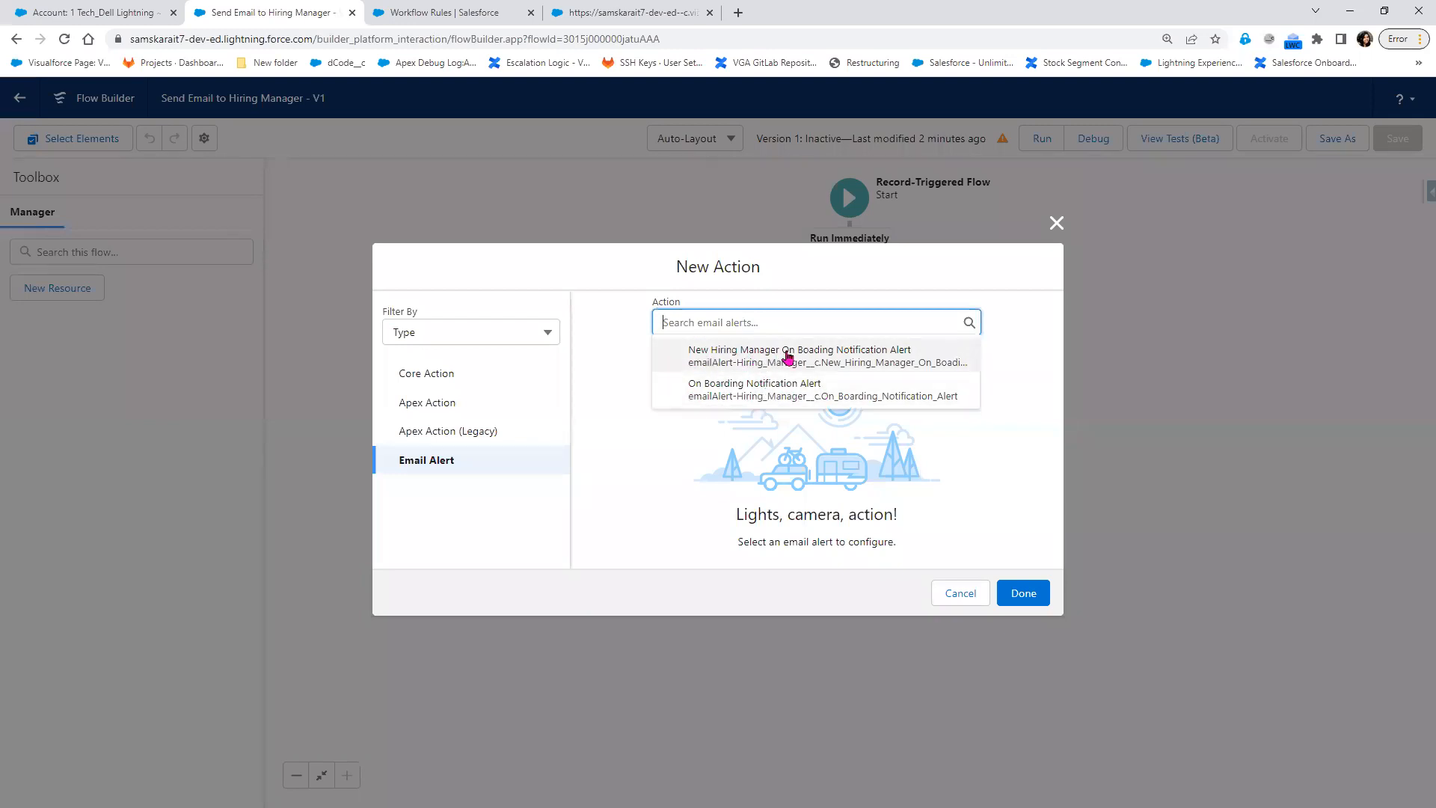
{"action": "left_click", "coordinate": [419, 10]}
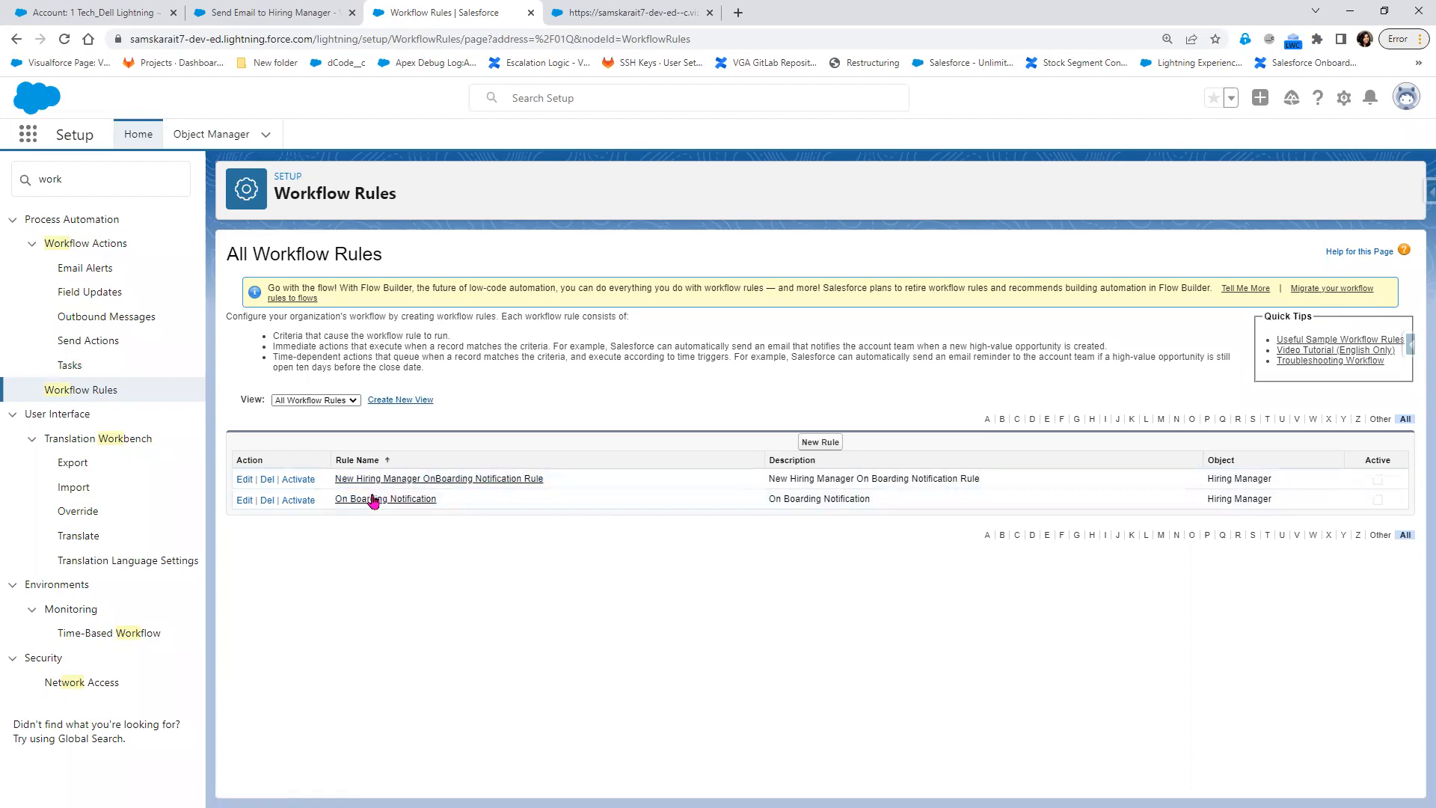
{"action": "left_click", "coordinate": [301, 12]}
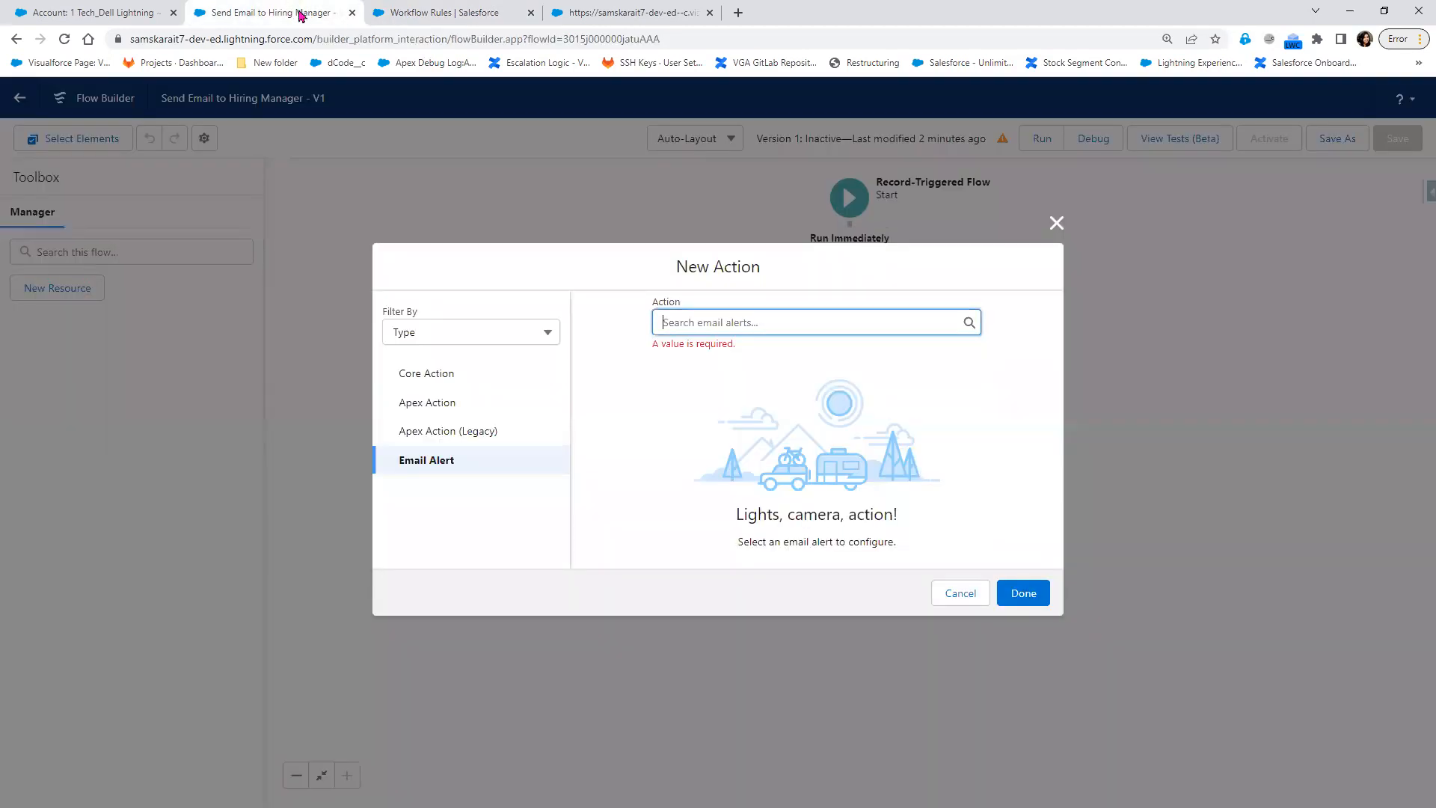
{"action": "left_click", "coordinate": [770, 325]}
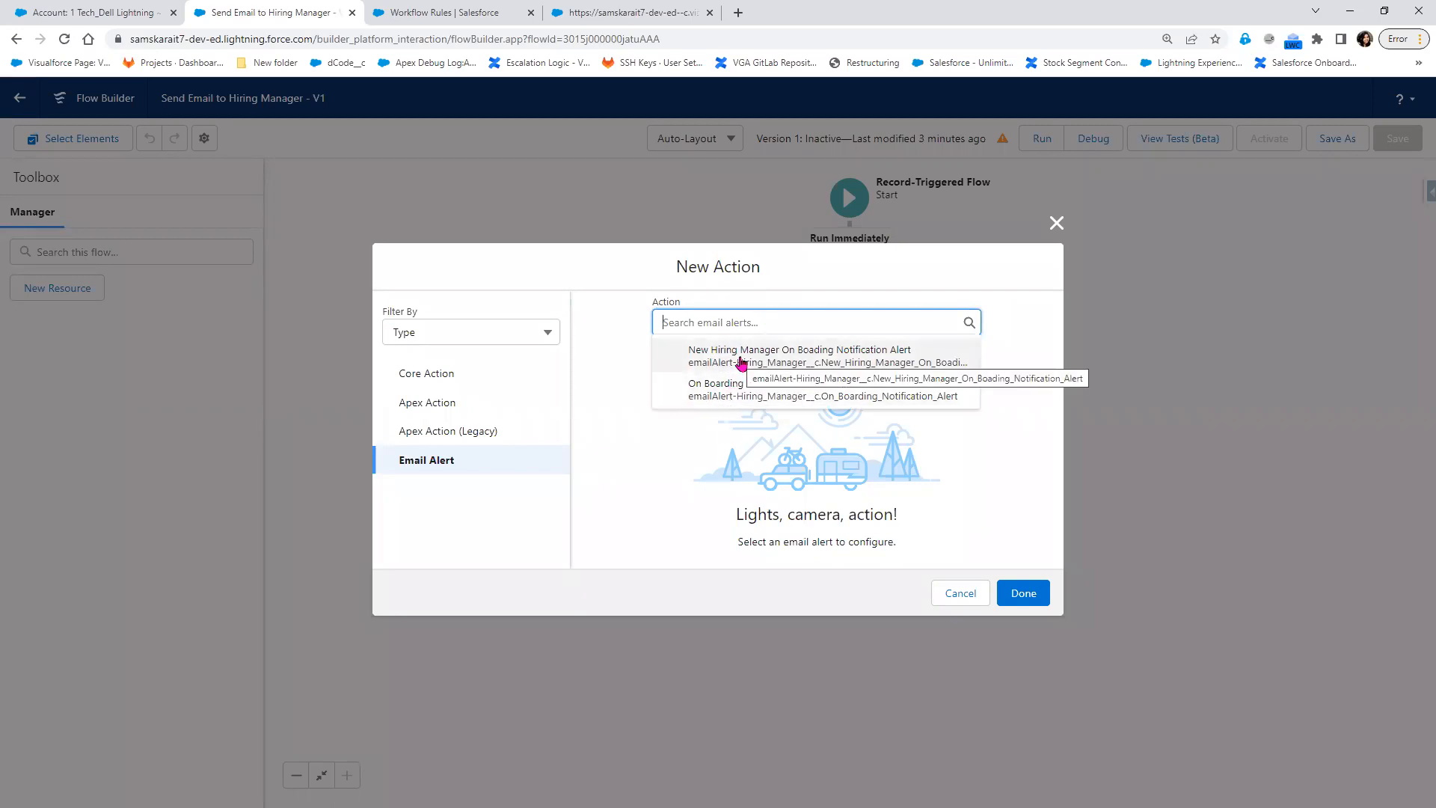
Search Setup for "Email A" and examine the All Email Alerts list.
{"action": "left_click", "coordinate": [449, 12]}
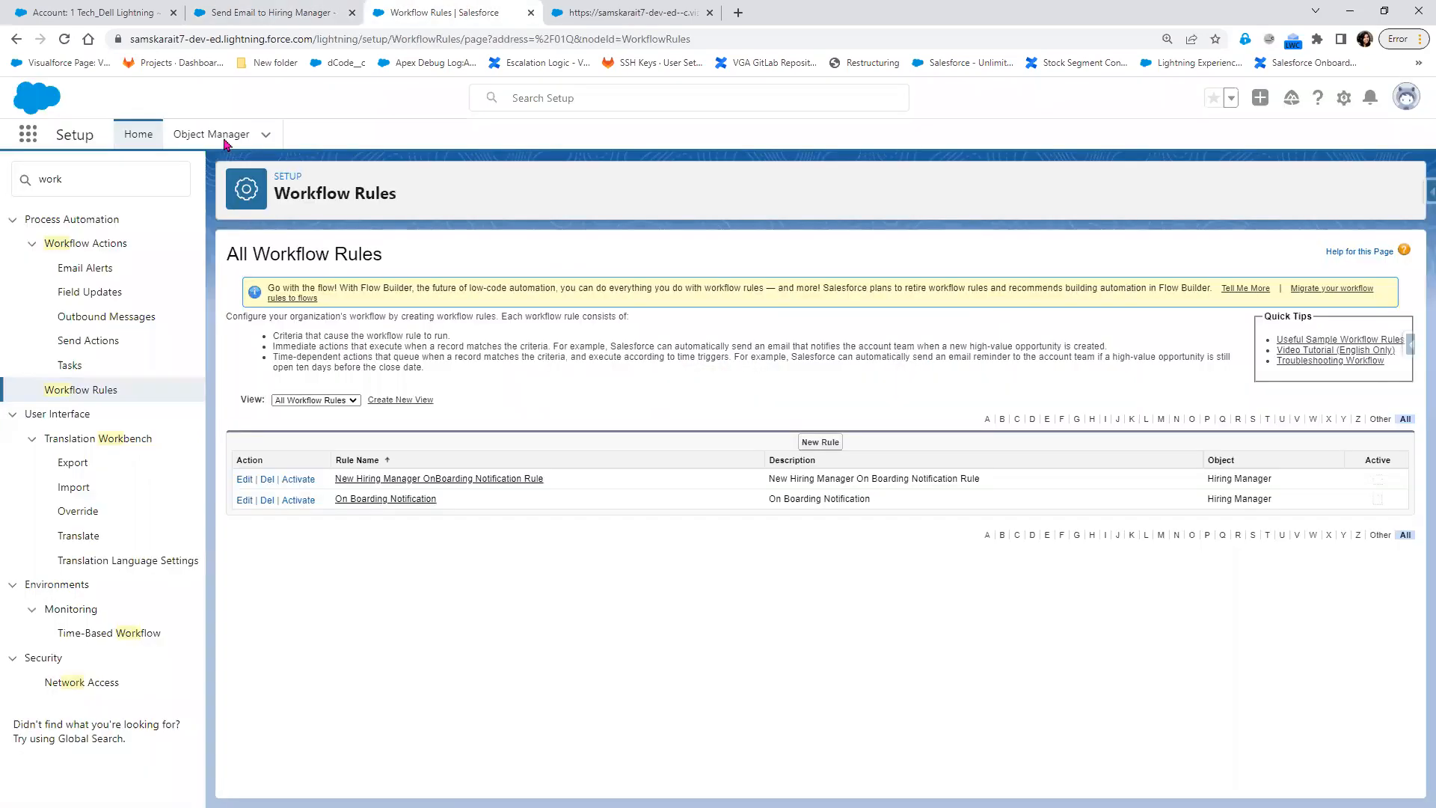
{"action": "type", "text": "E"}
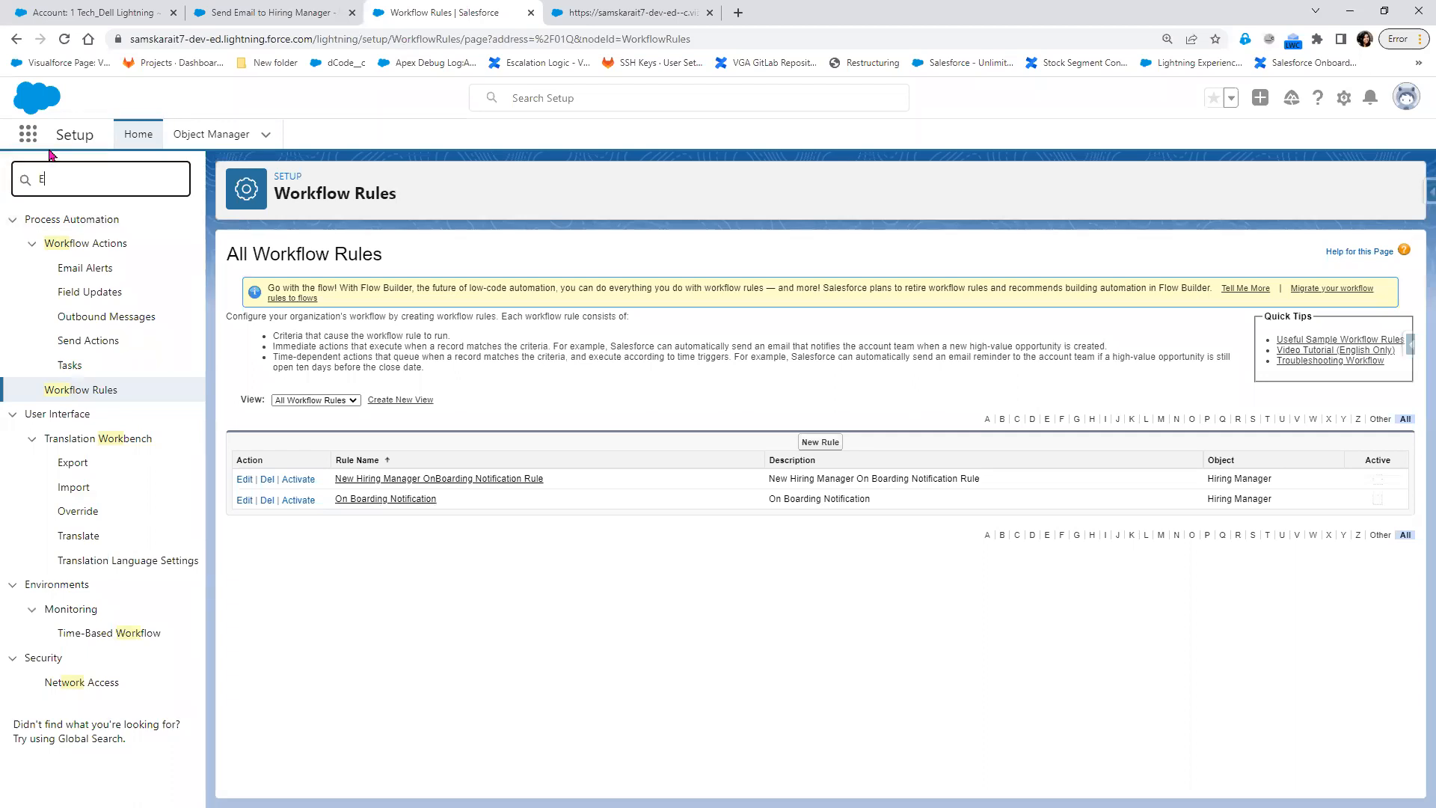
{"action": "type", "text": "mail A"}
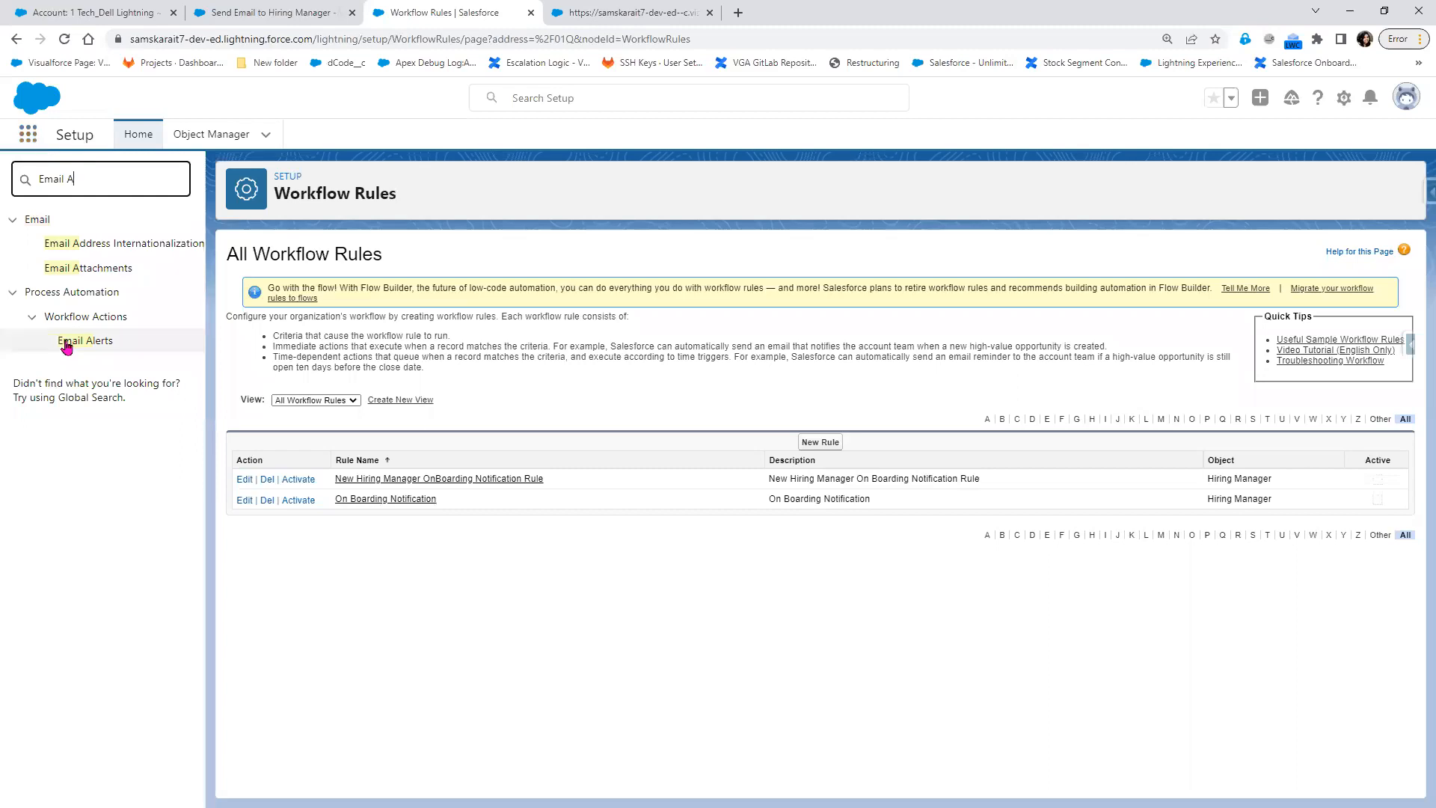
{"action": "left_click", "coordinate": [103, 341]}
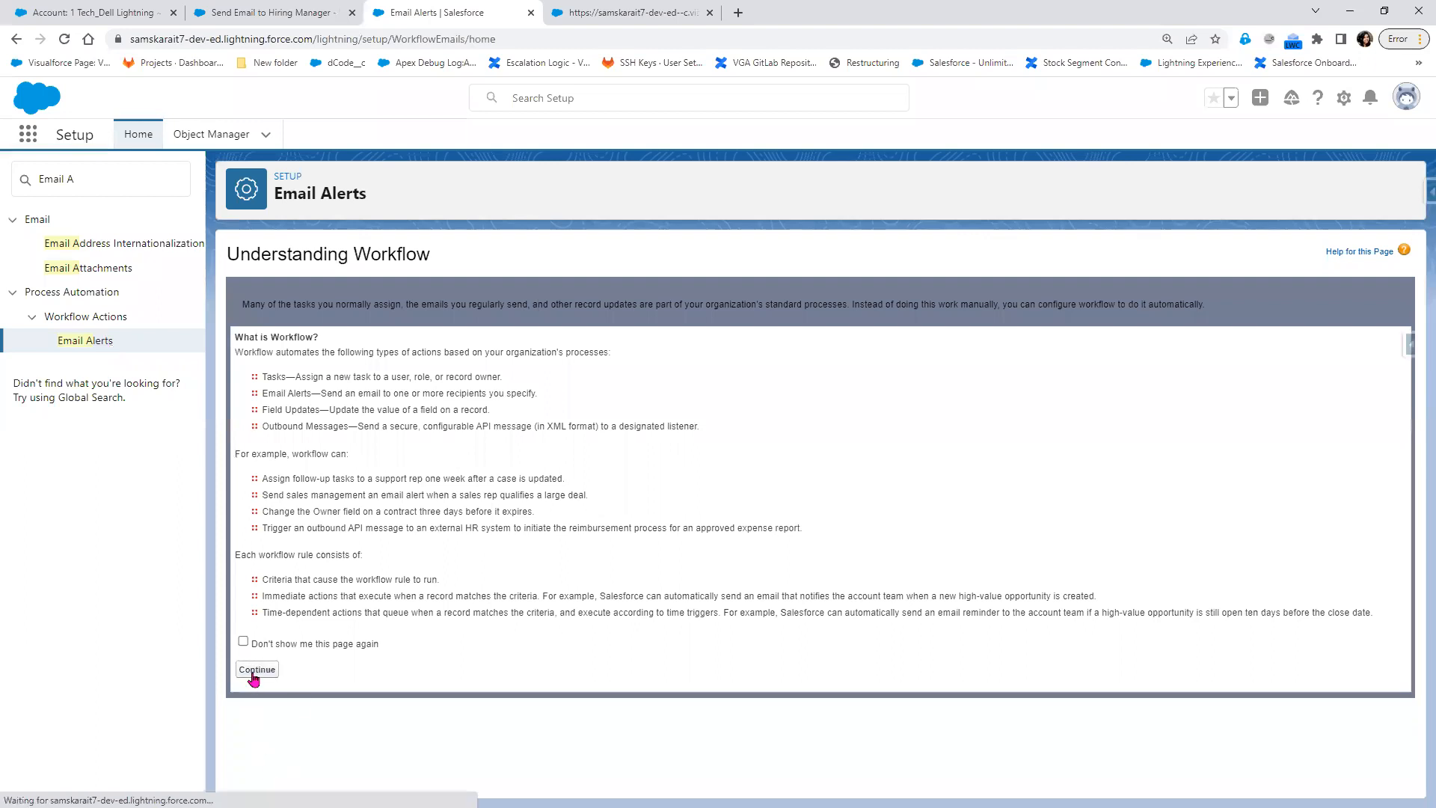
{"action": "left_click", "coordinate": [255, 672]}
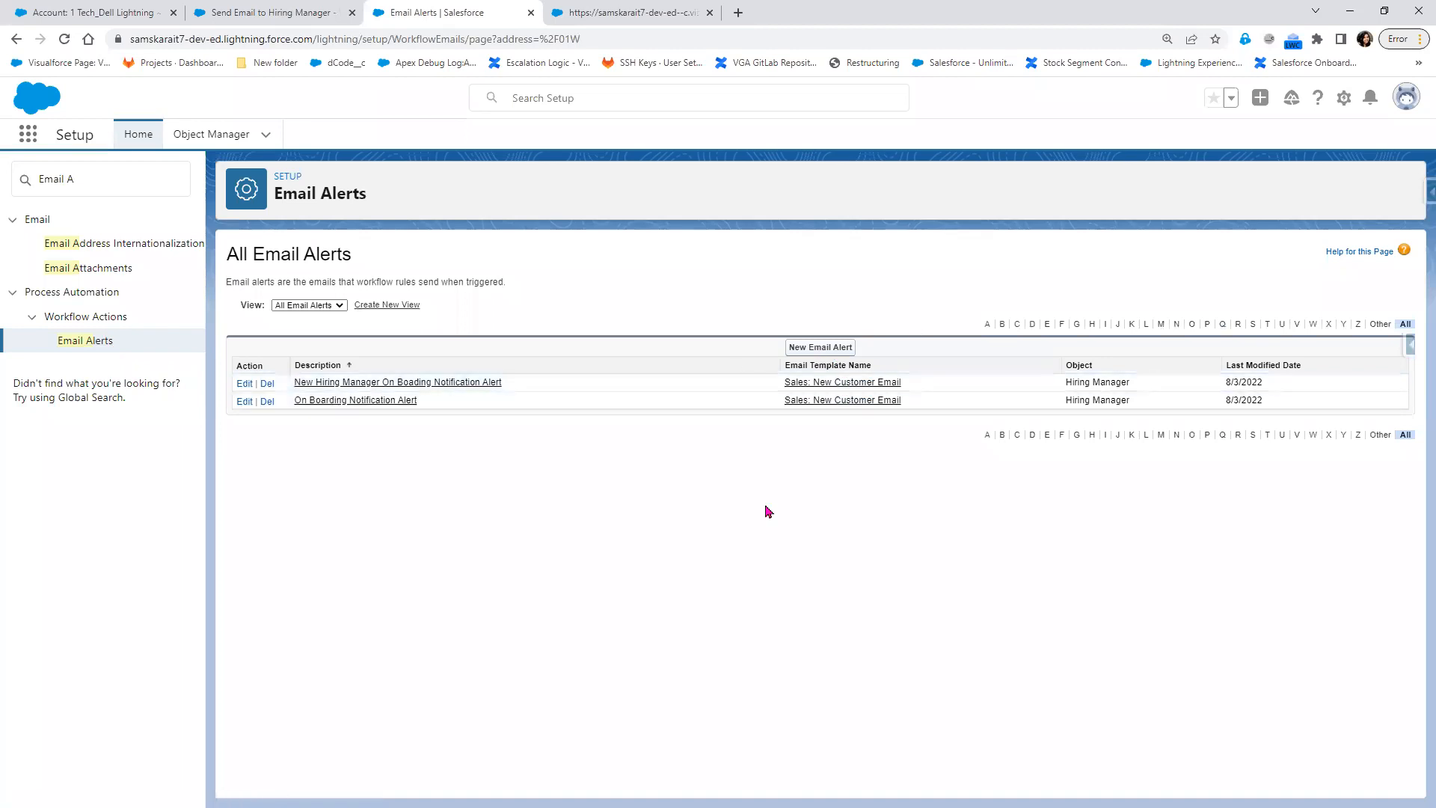
Choose On Boarding Notification Alert as the flow's email alert and label the action "On Boarding Notification Alert", generating its API name.
{"action": "left_click", "coordinate": [262, 8]}
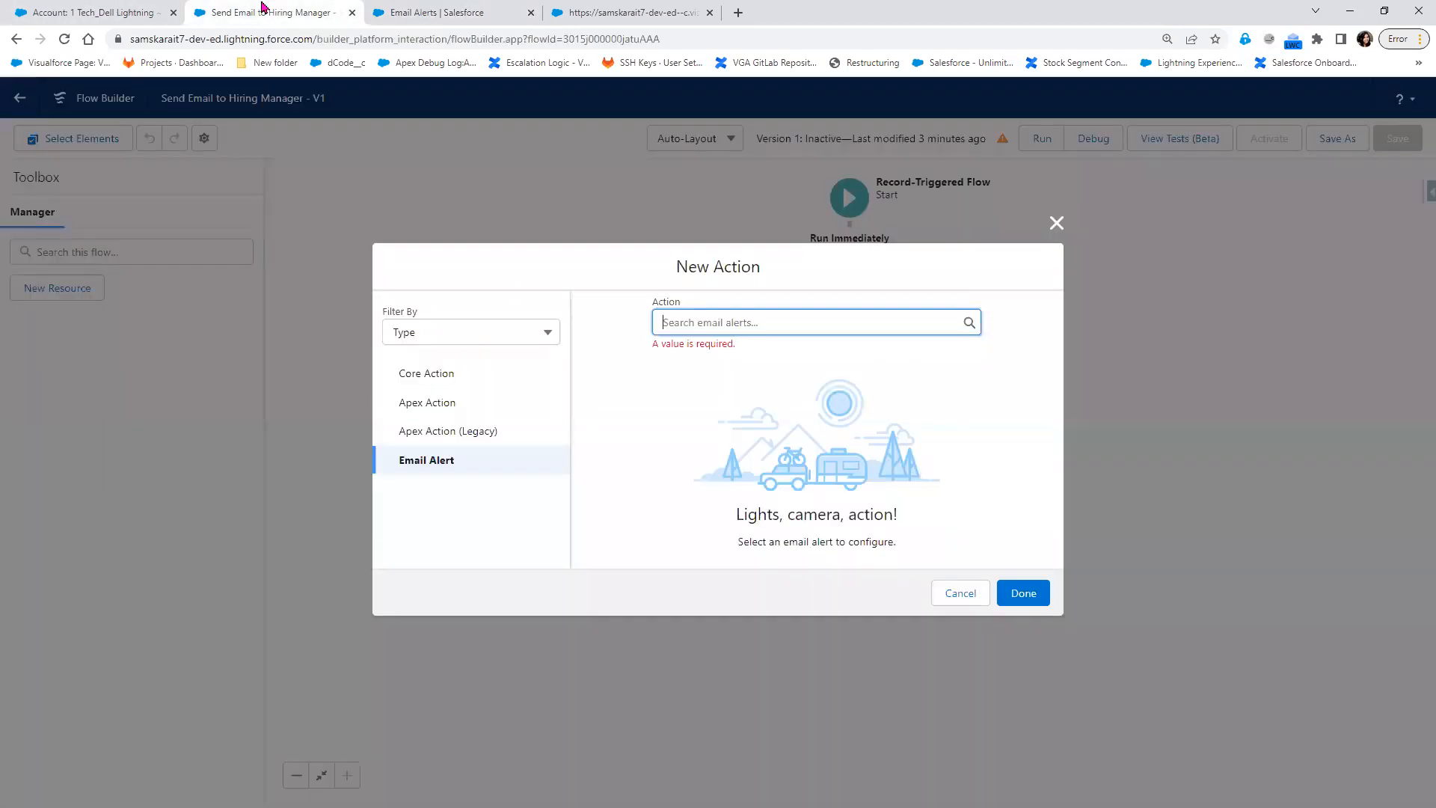
{"action": "left_click", "coordinate": [711, 317]}
{"action": "left_click", "coordinate": [763, 397]}
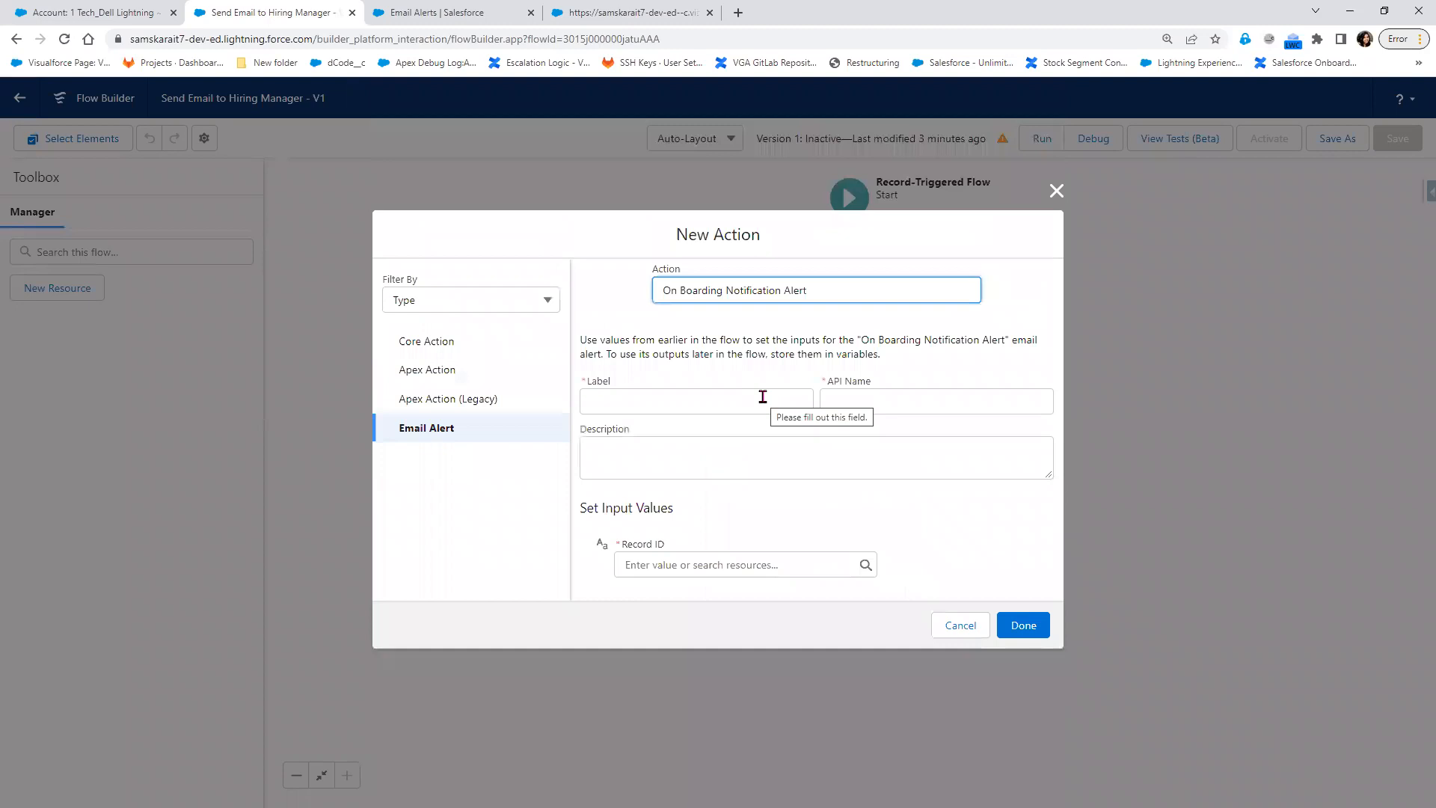
{"action": "left_click", "coordinate": [761, 400]}
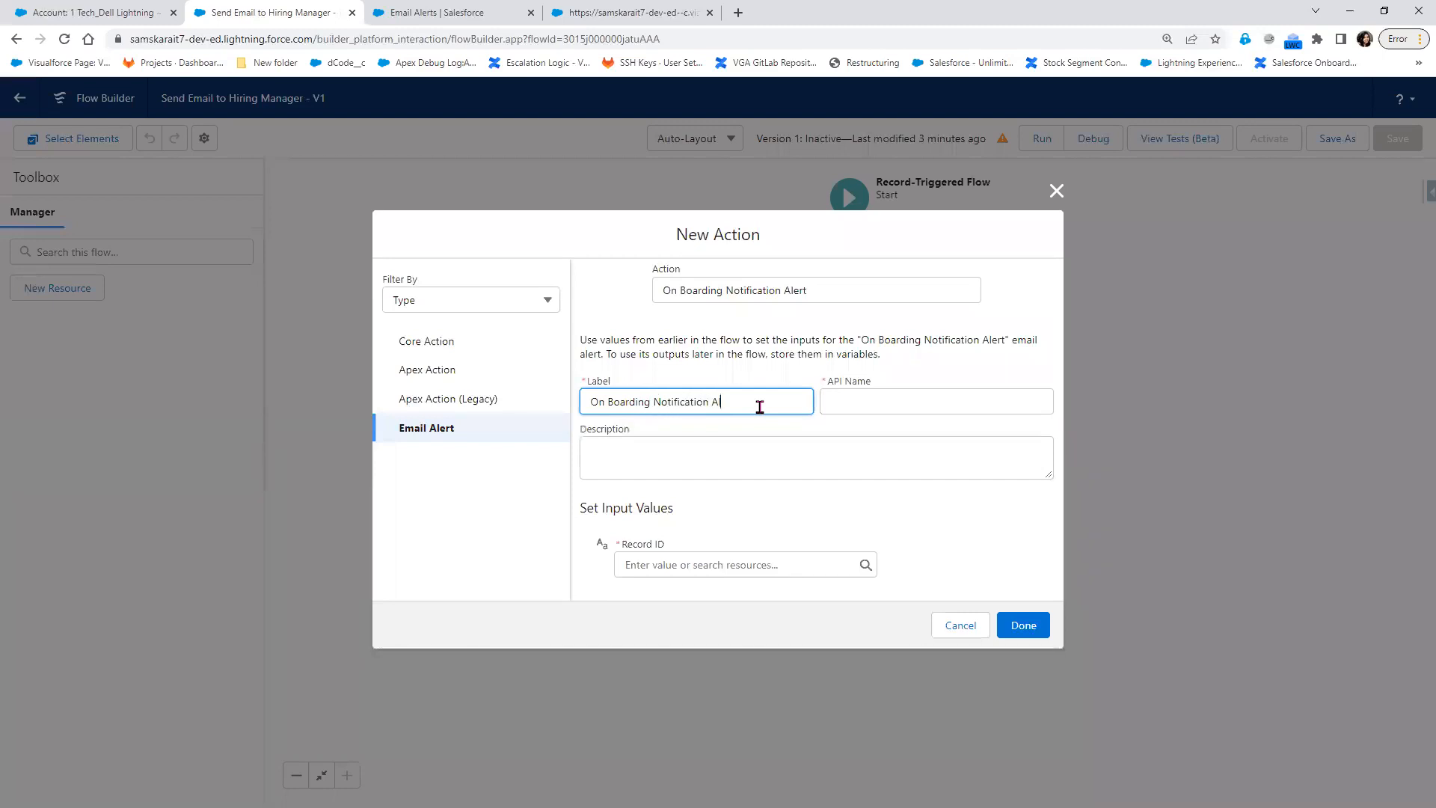
{"action": "key", "text": "Tab"}
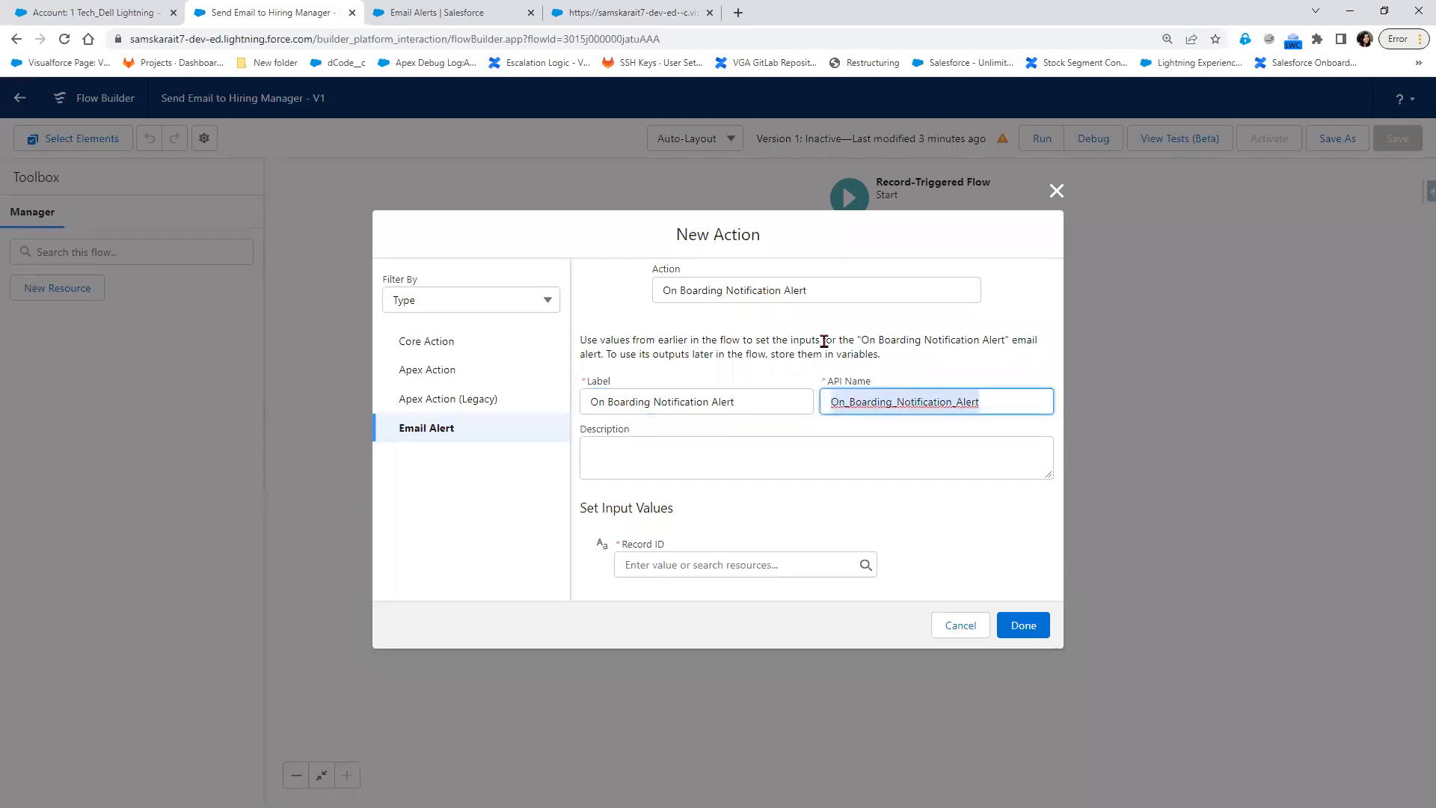
{"action": "key", "text": "shift+Tab"}
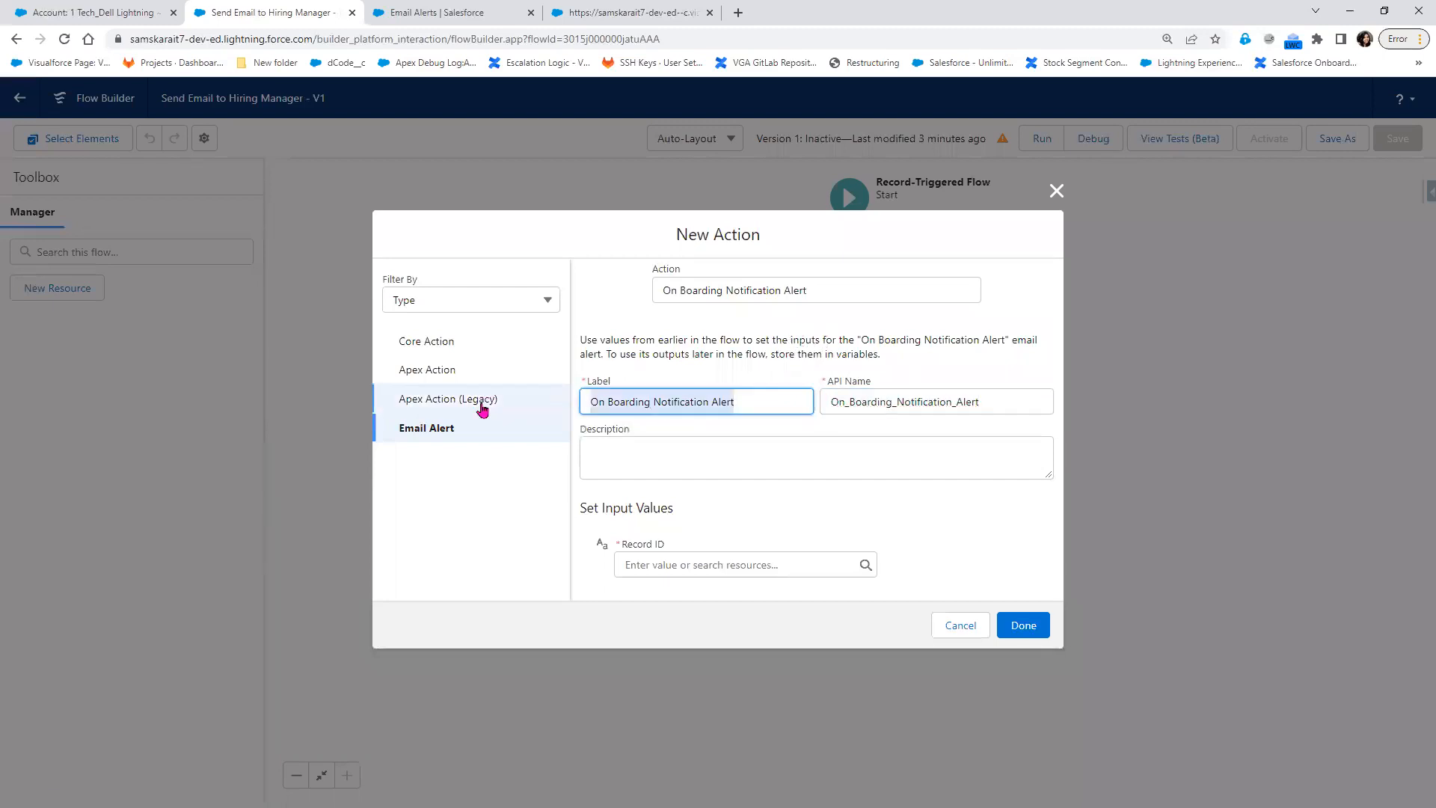
{"action": "type", "text": "Send Email to Hiring Manager"}
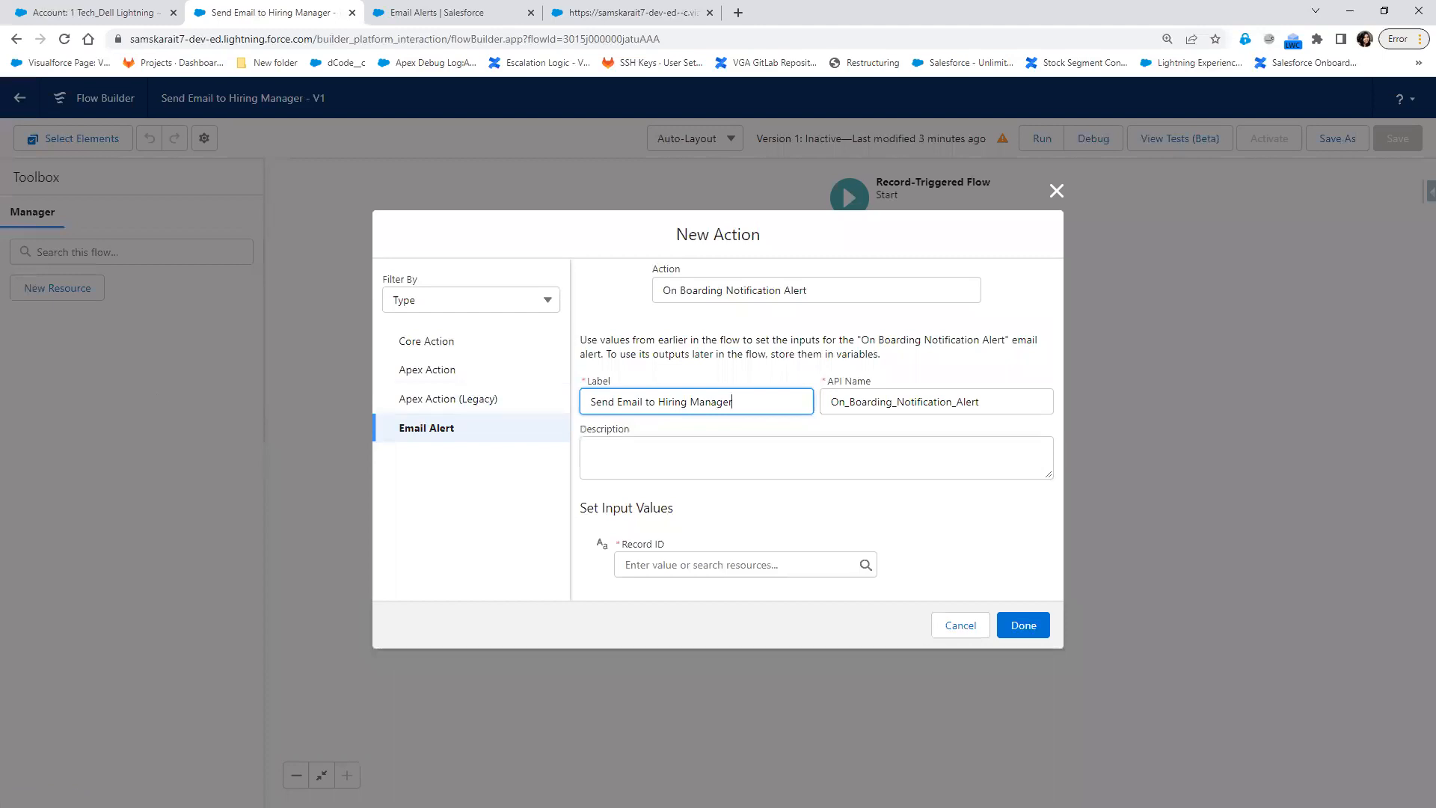
{"action": "left_click_drag", "start_coordinate": [758, 390], "coordinate": [316, 418]}
{"action": "key", "text": "ctrl+z"}
Reuse the action's label "On Boarding Notification Alert" as its description.
{"action": "key", "text": "ctrl+c"}
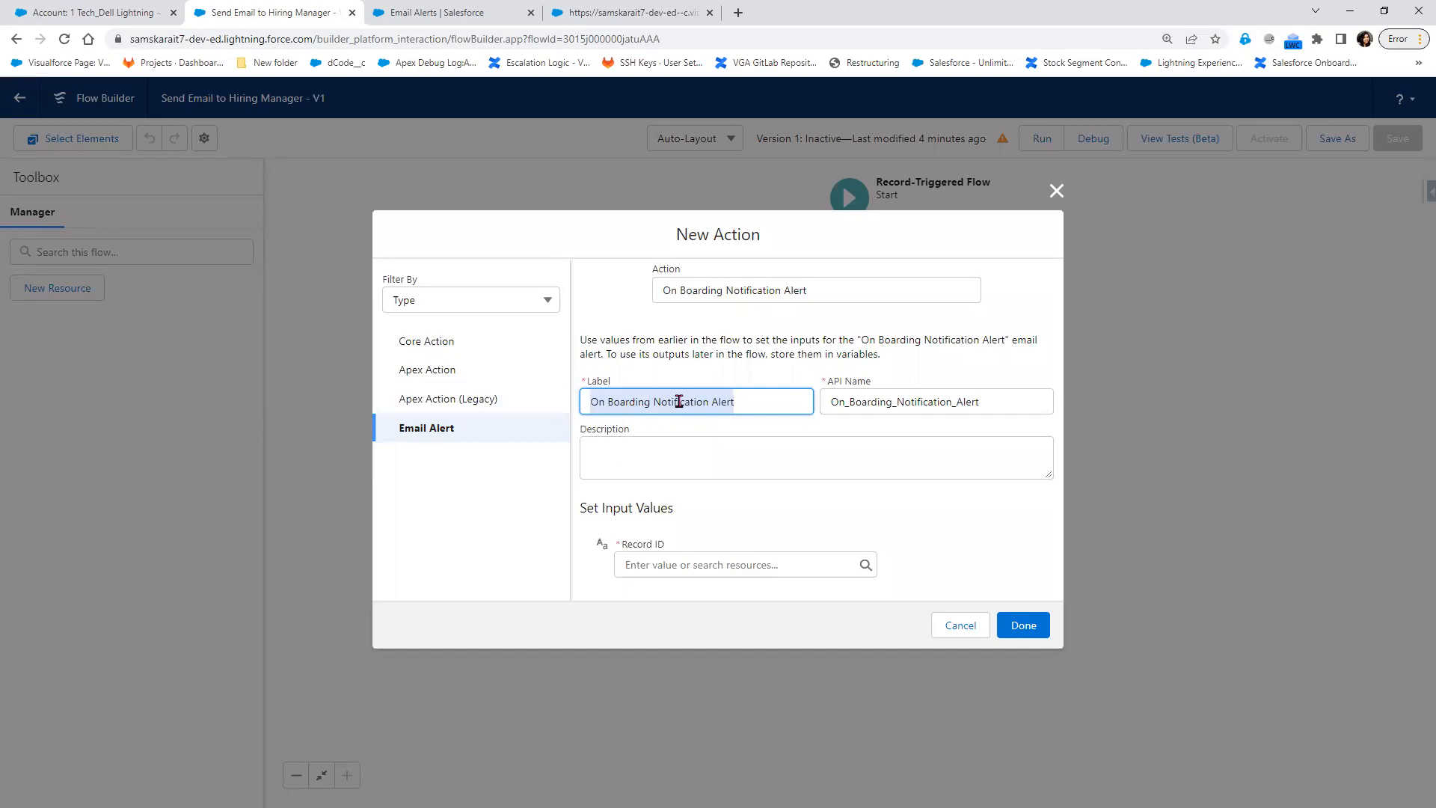
{"action": "left_click", "coordinate": [693, 458]}
{"action": "key", "text": "ctrl+v"}
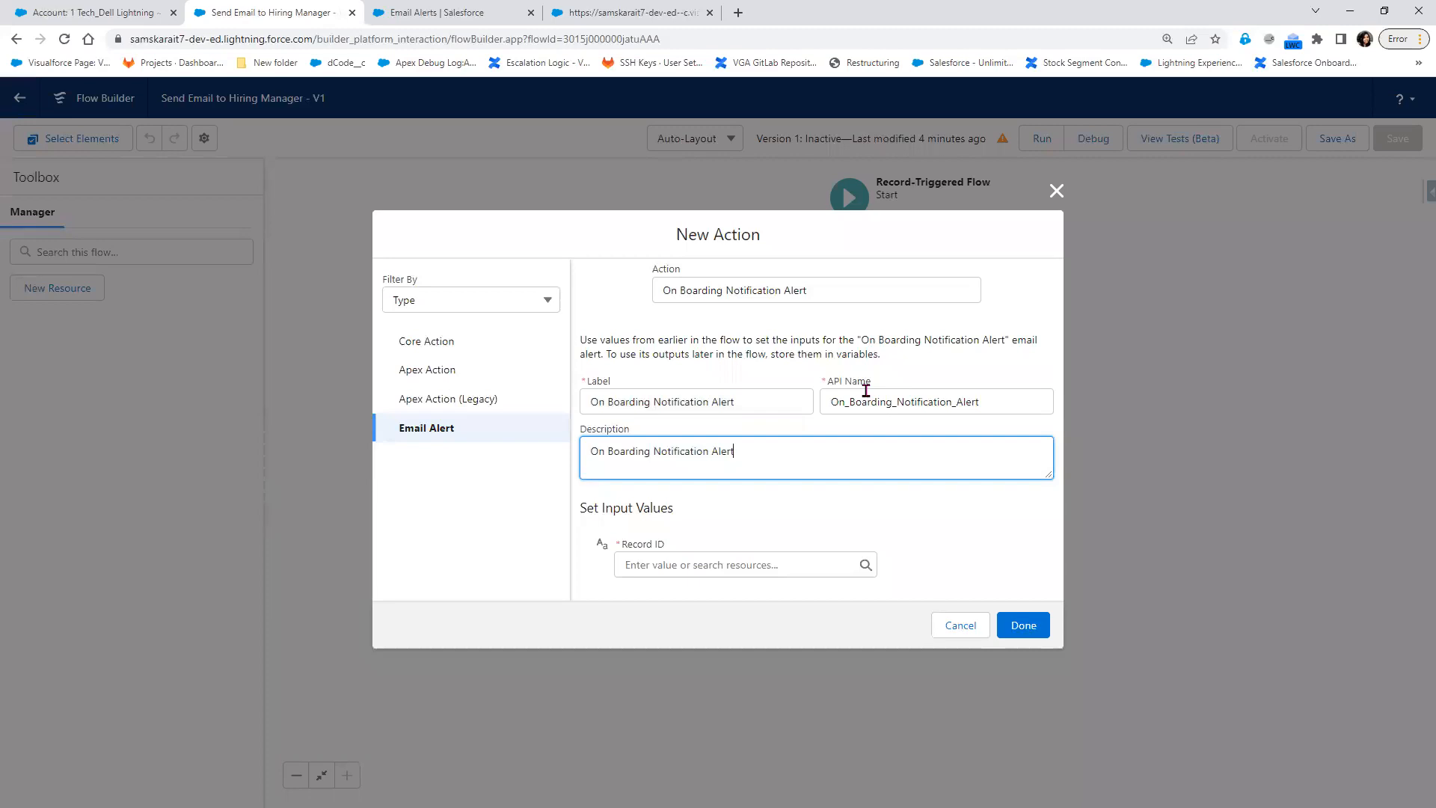
Set the email alert action's Record ID to {!$Record.Id}, add the action to the flow, and save the flow.
{"action": "left_click", "coordinate": [440, 9]}
{"action": "left_click", "coordinate": [215, 9]}
{"action": "left_click", "coordinate": [699, 561]}
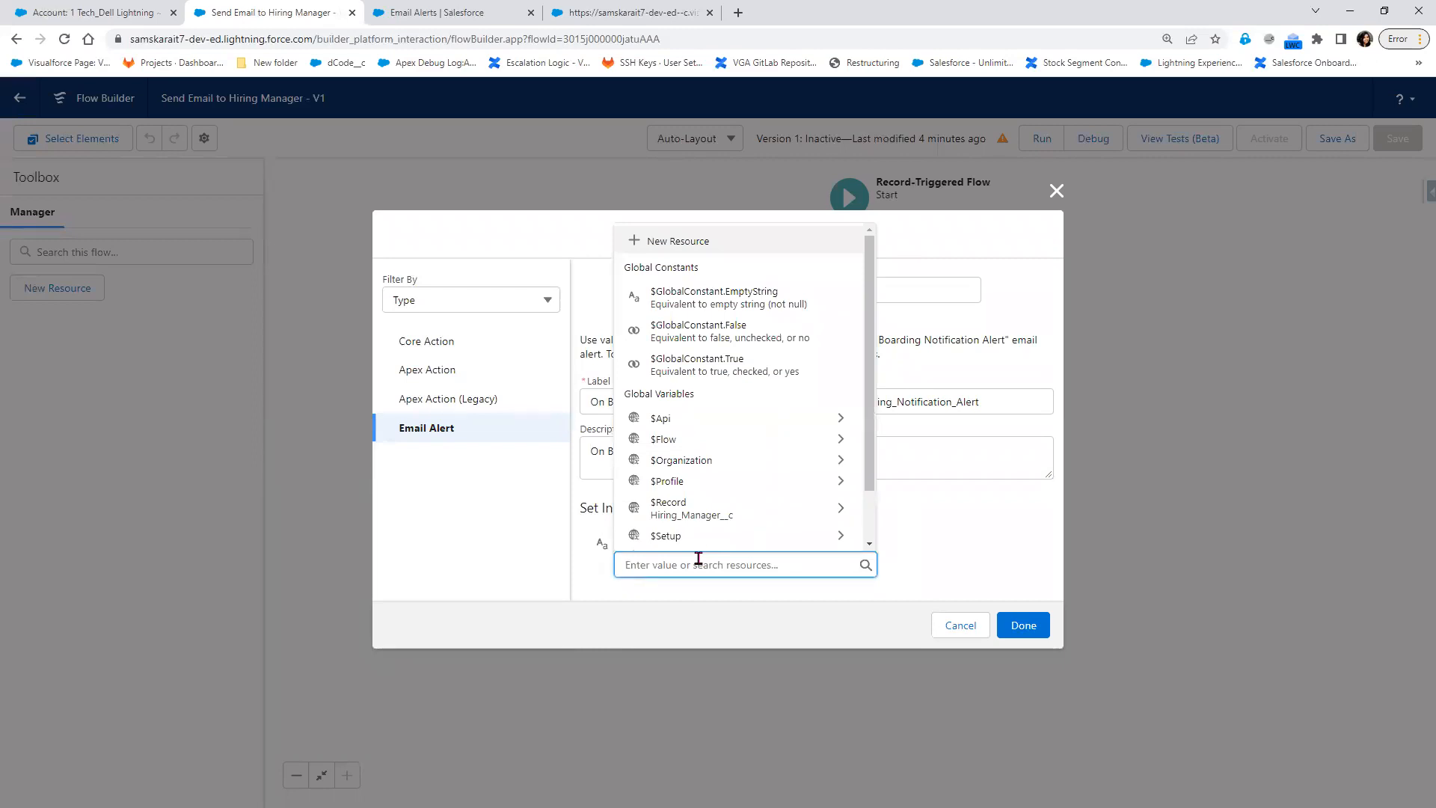
{"action": "scroll", "coordinate": [716, 523], "scroll_direction": "down", "scroll_amount": 1}
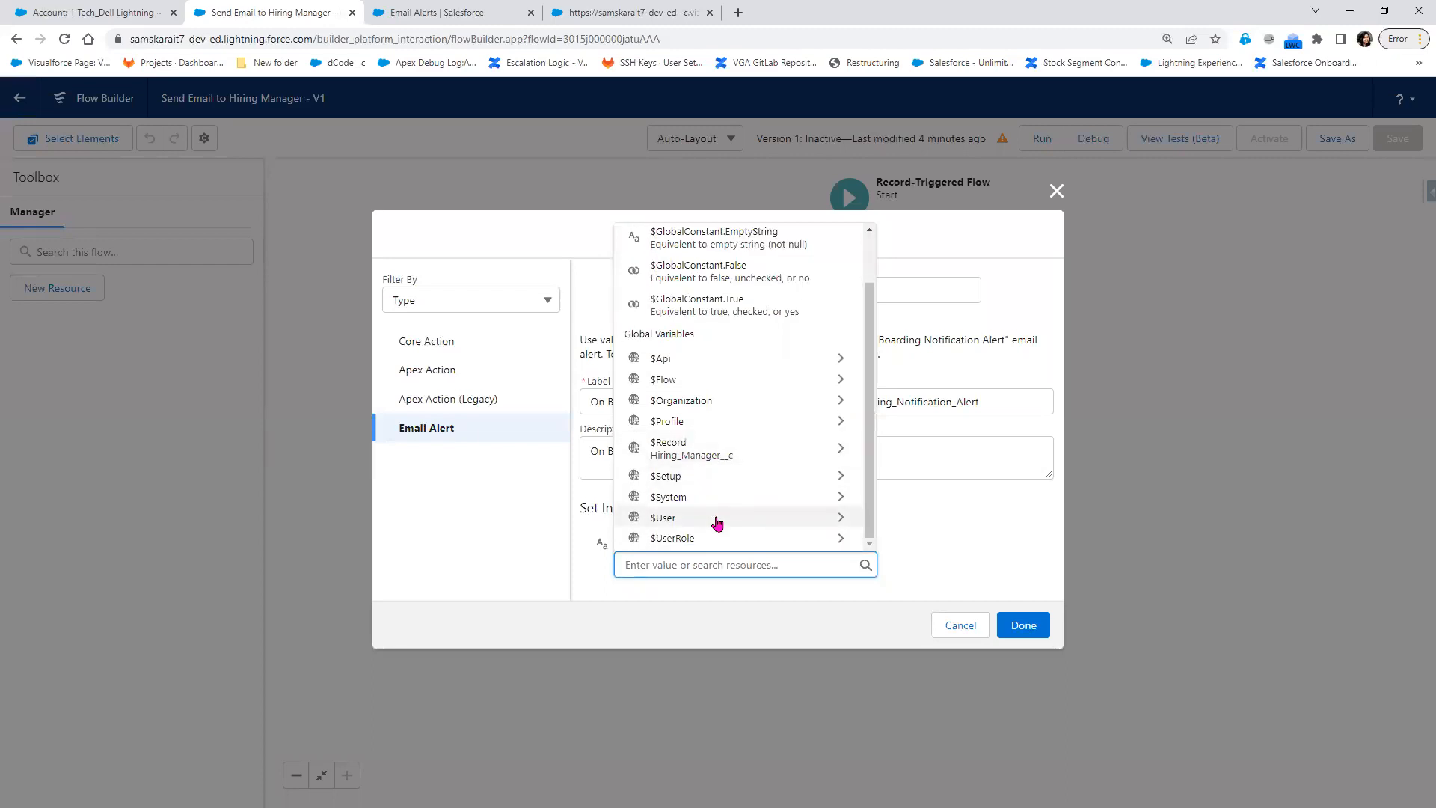
{"action": "left_click", "coordinate": [727, 451]}
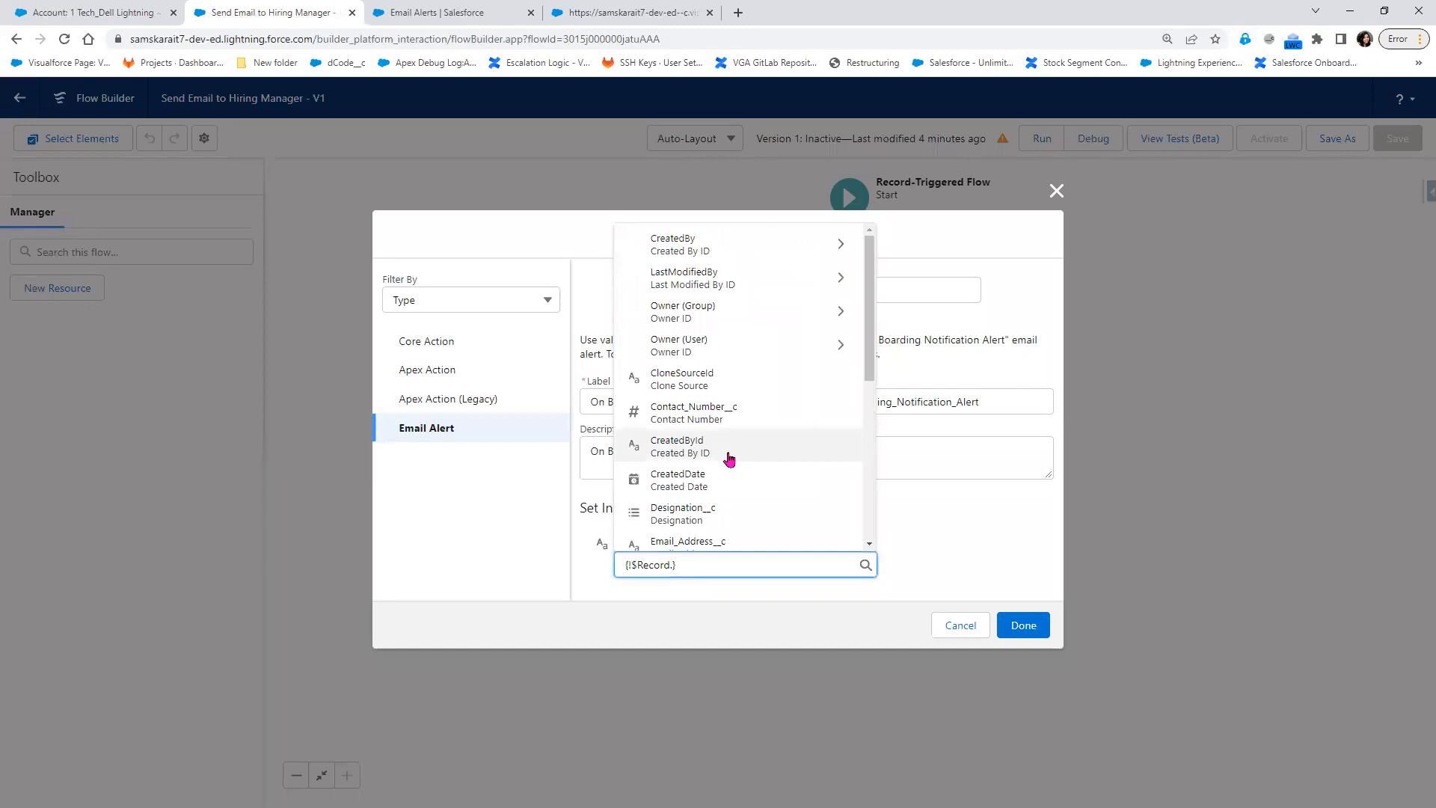
{"action": "scroll", "coordinate": [739, 471], "scroll_direction": "down", "scroll_amount": 3}
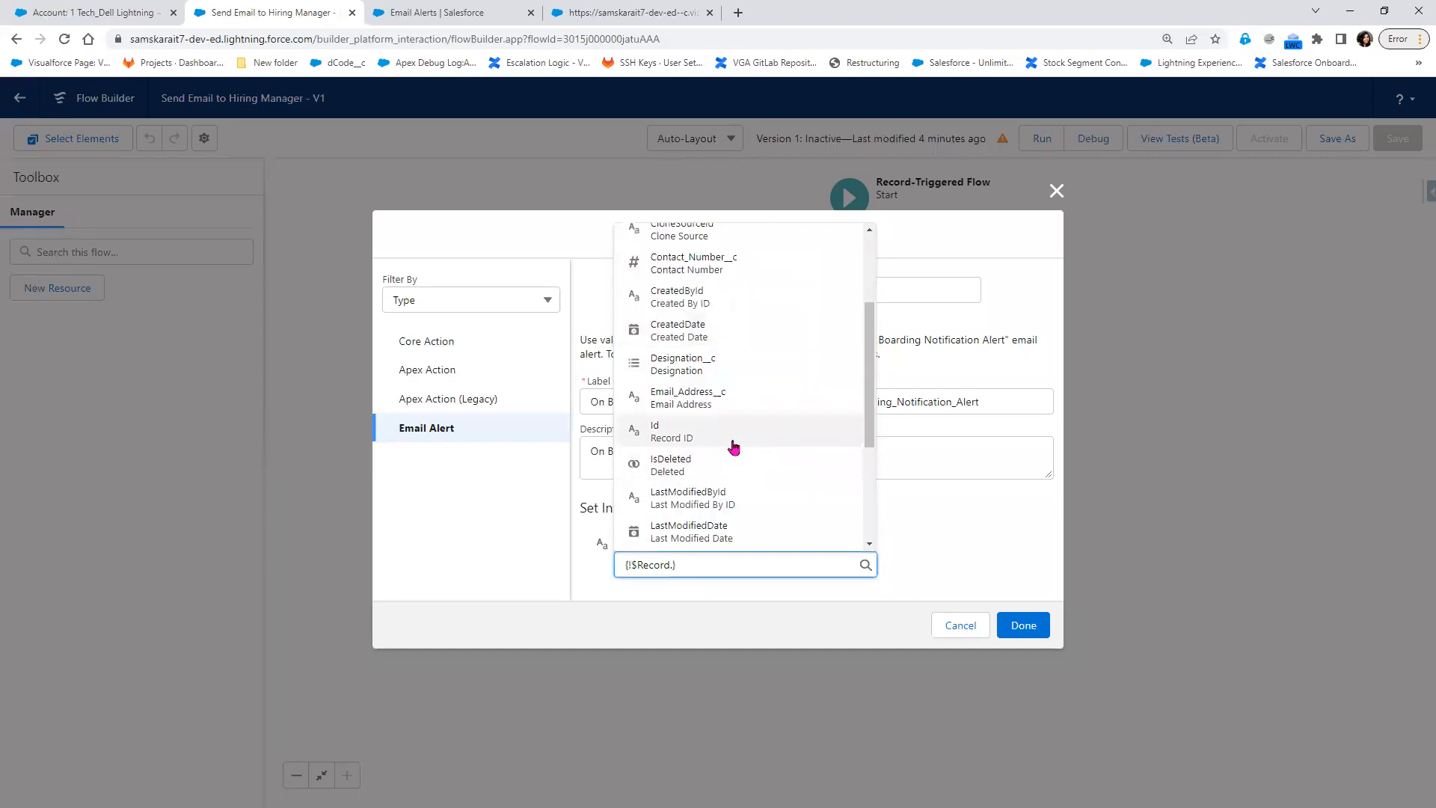
{"action": "left_click", "coordinate": [734, 441]}
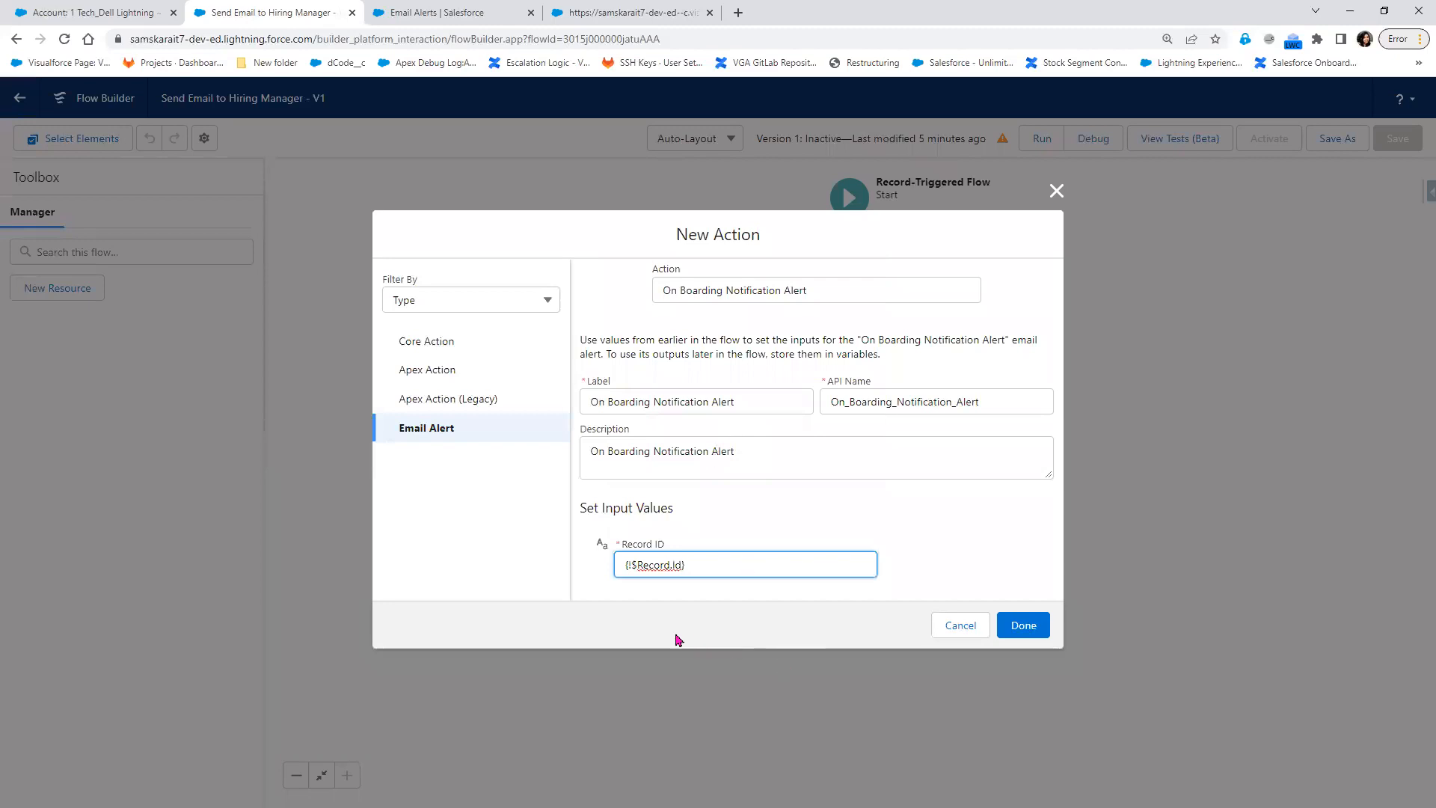
{"action": "left_click", "coordinate": [1040, 627]}
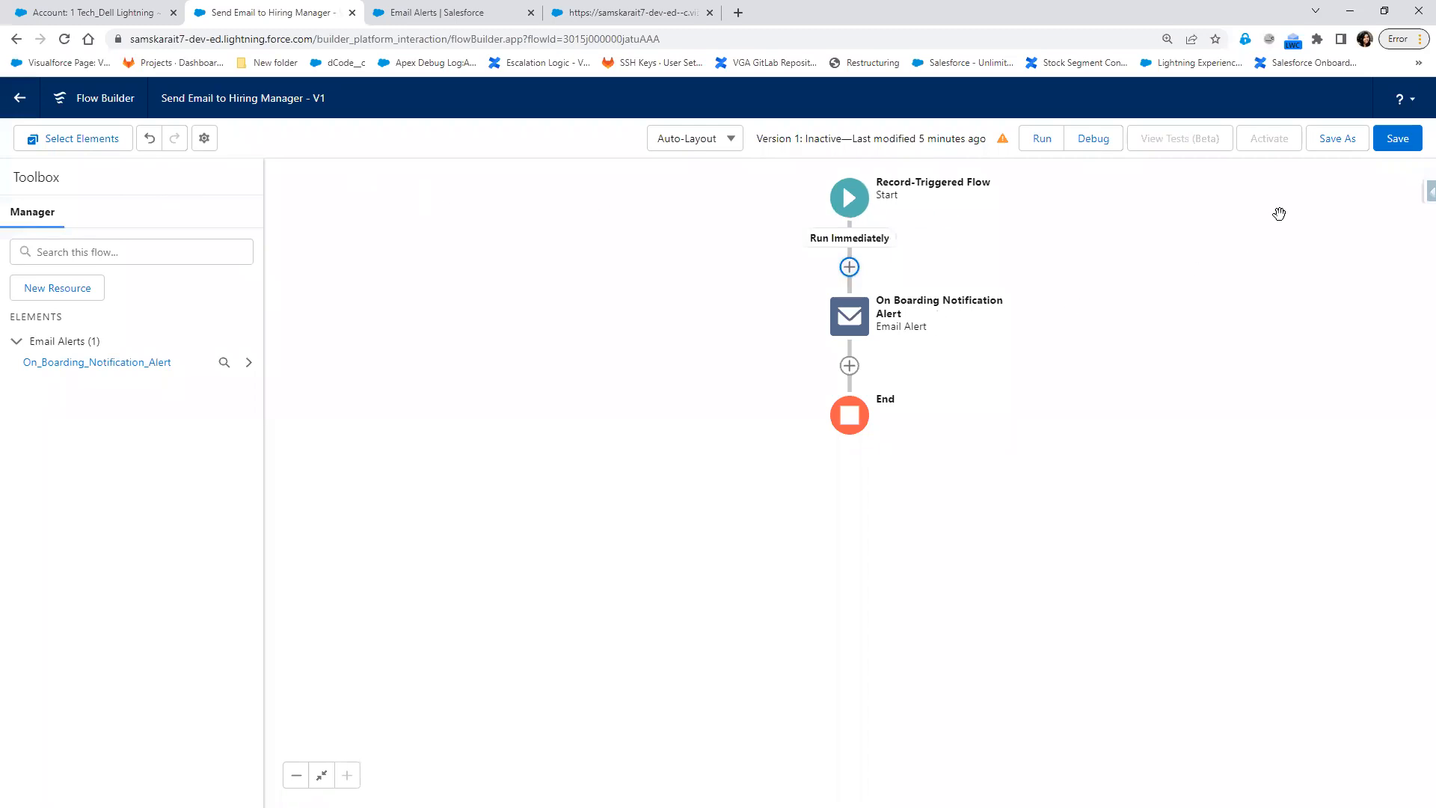
{"action": "left_click", "coordinate": [1405, 144]}
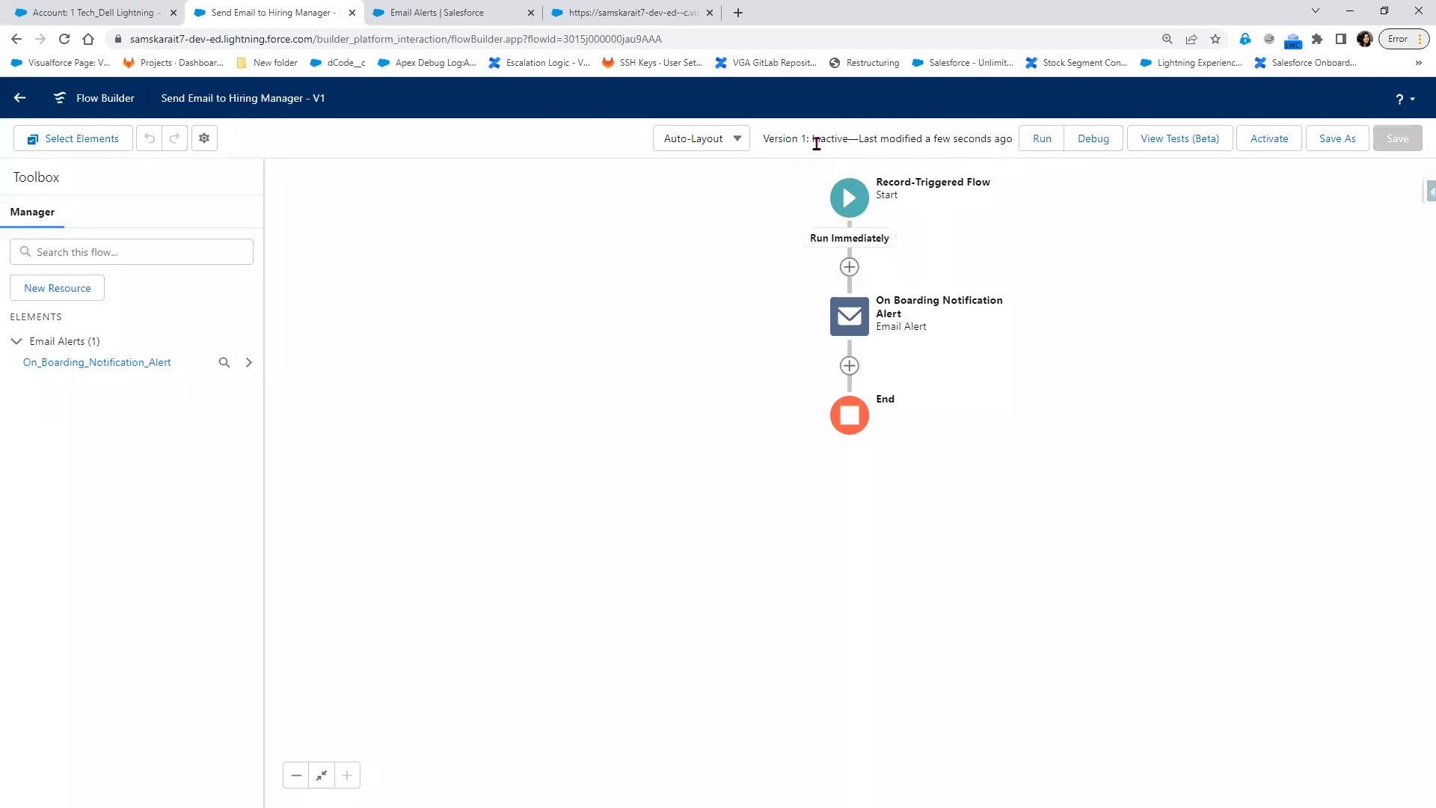
{"action": "left_click_drag", "start_coordinate": [812, 142], "coordinate": [850, 139]}
{"action": "left_click", "coordinate": [1095, 150]}
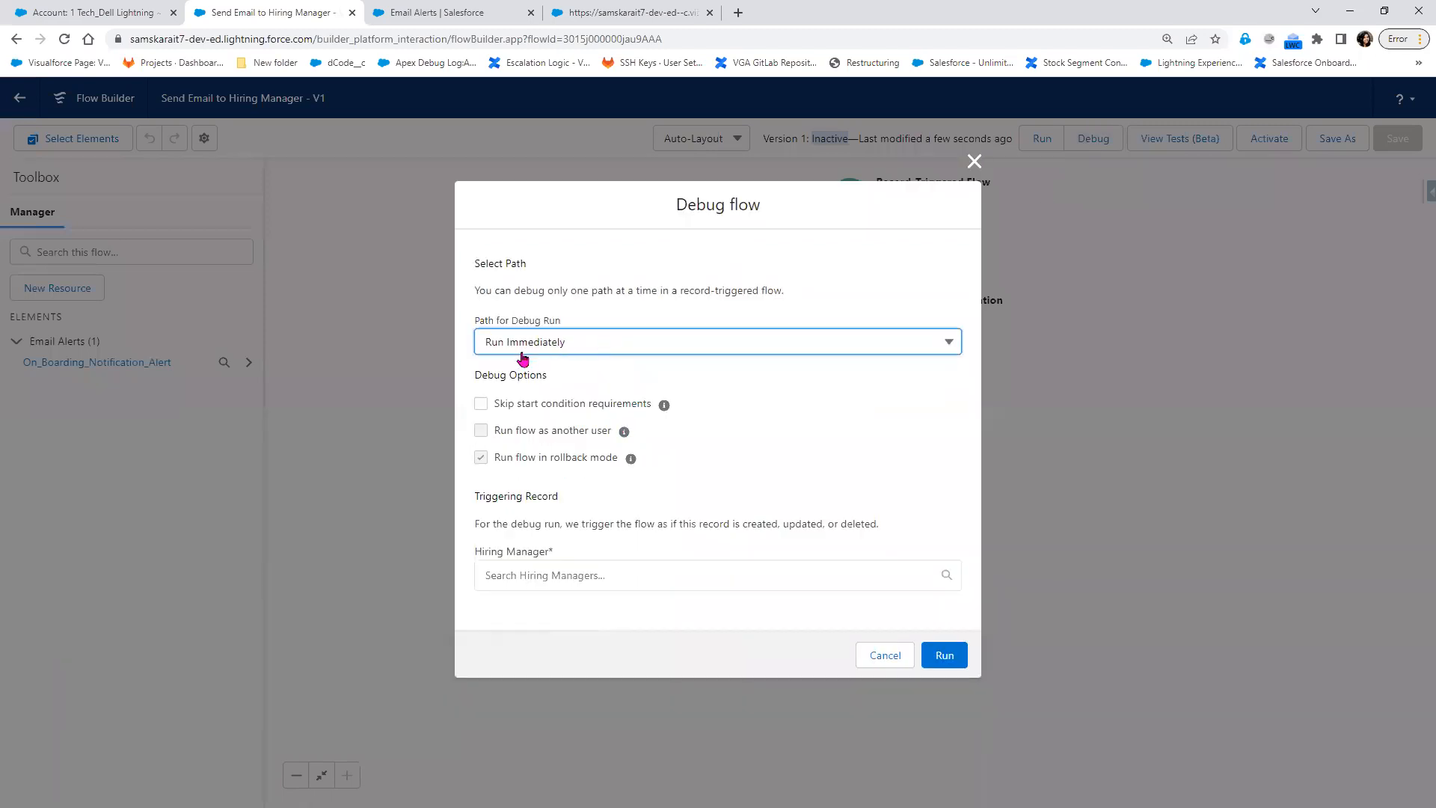
{"action": "left_click", "coordinate": [569, 577]}
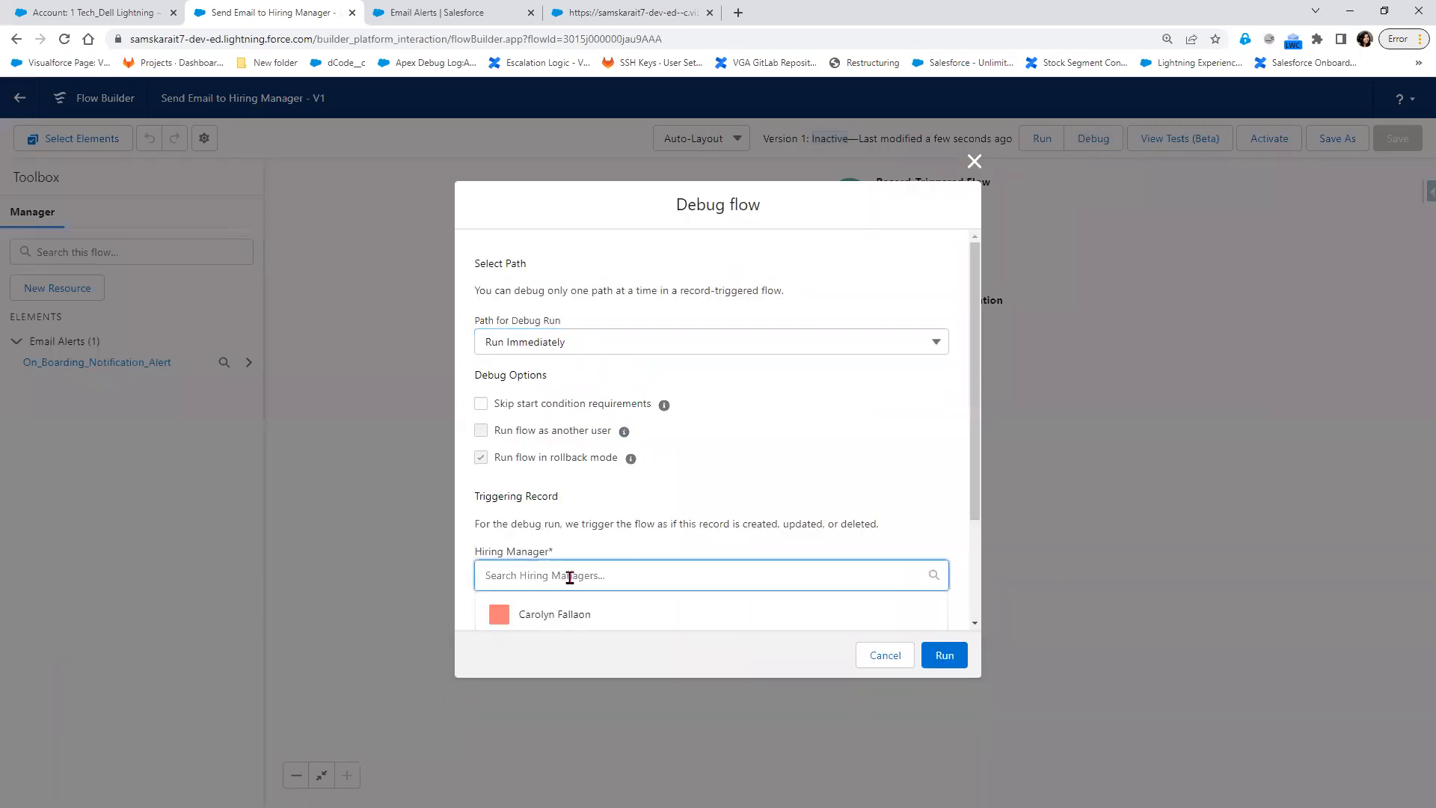
{"action": "left_click", "coordinate": [570, 616]}
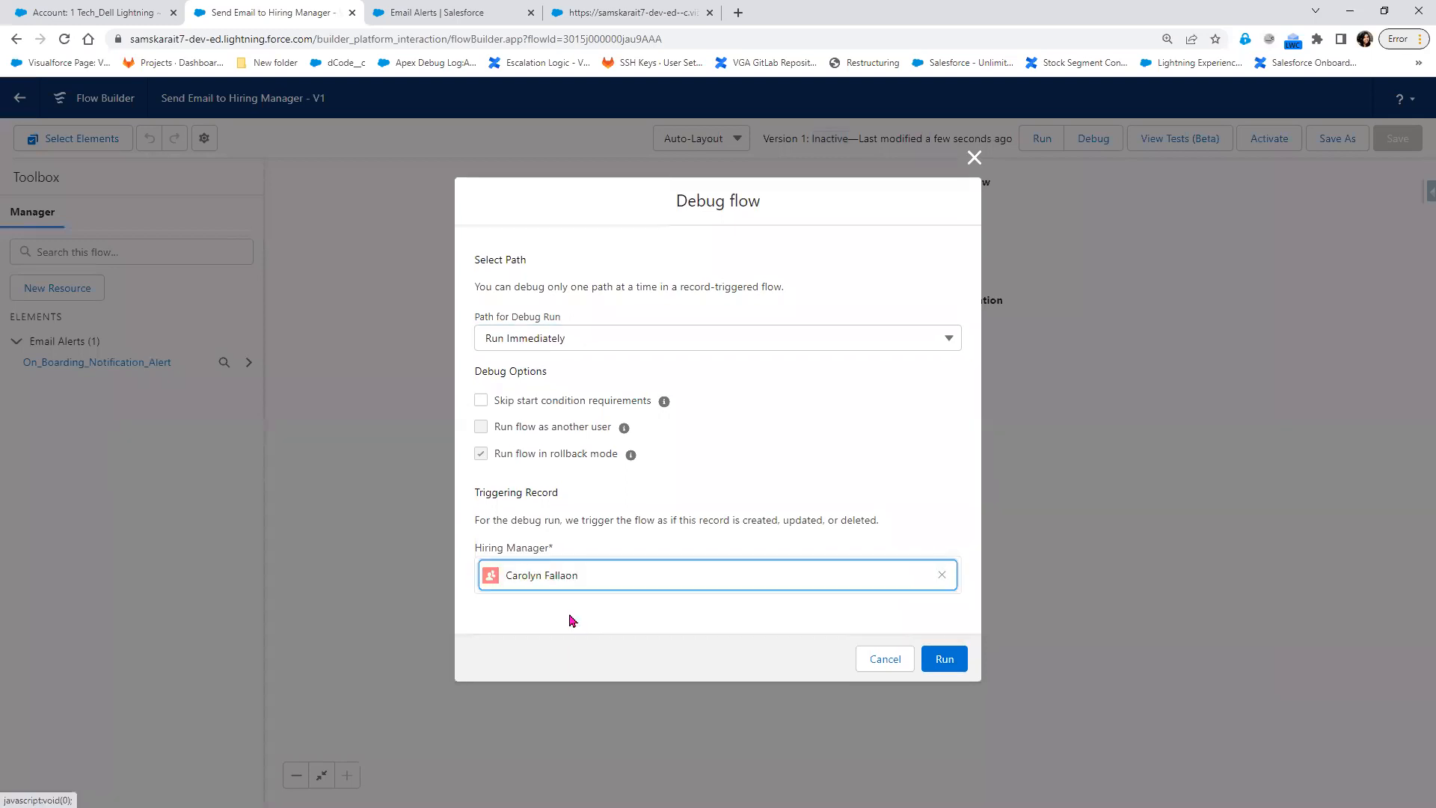
Look up the existing hiring manager's record through Hiring Managers in the Service Console.
{"action": "left_click", "coordinate": [469, 15]}
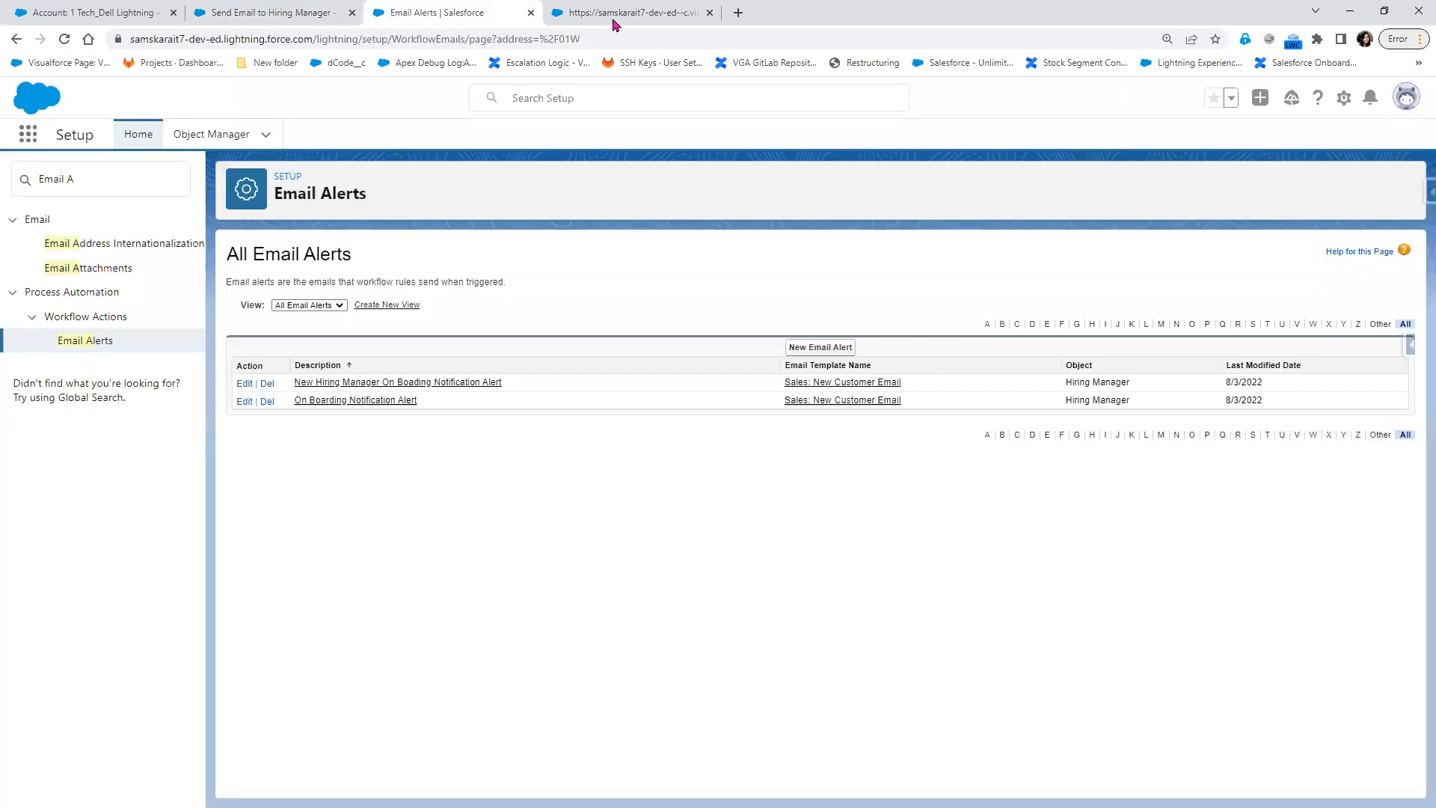
{"action": "left_click", "coordinate": [124, 12]}
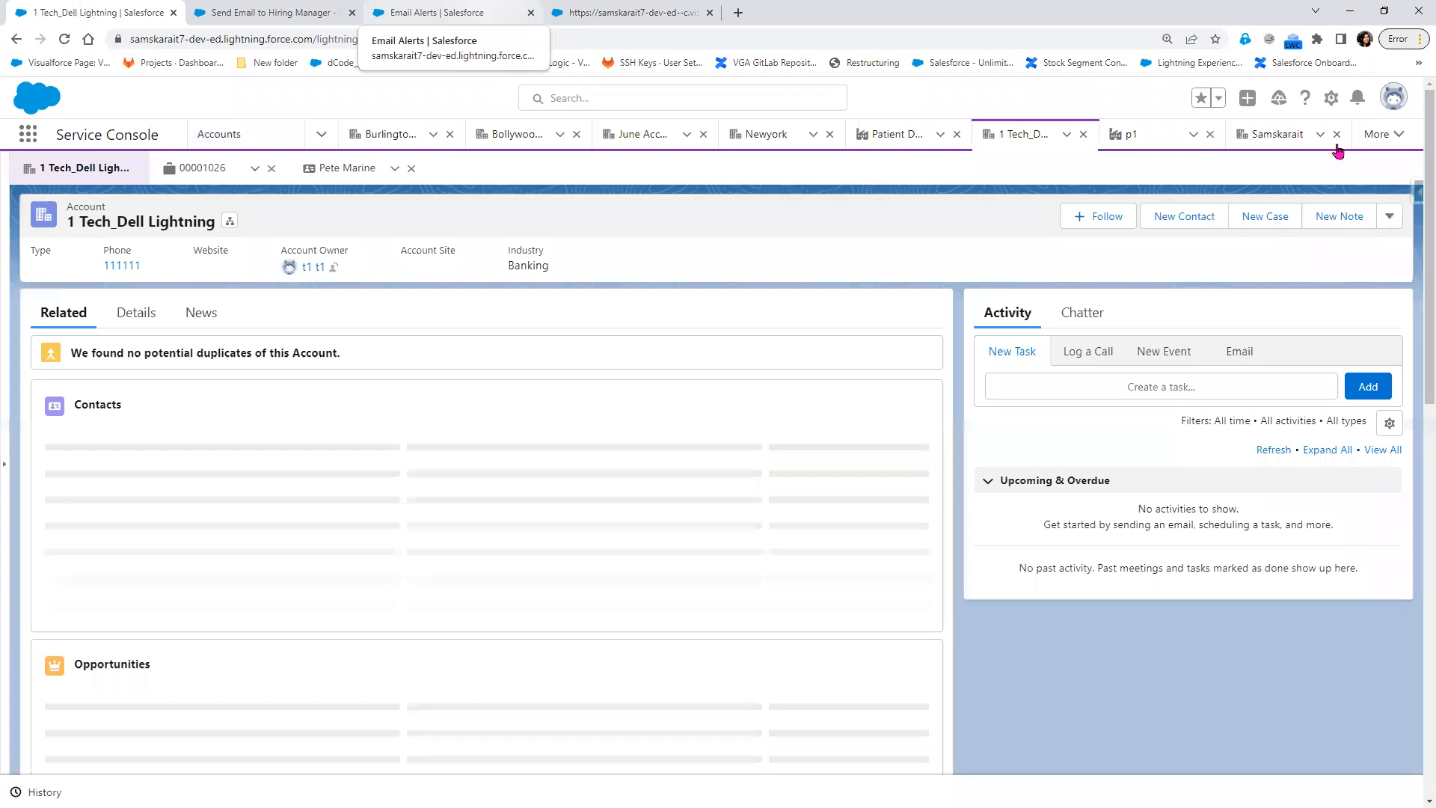
{"action": "left_click", "coordinate": [324, 135]}
{"action": "scroll", "coordinate": [282, 407], "scroll_direction": "down", "scroll_amount": 5}
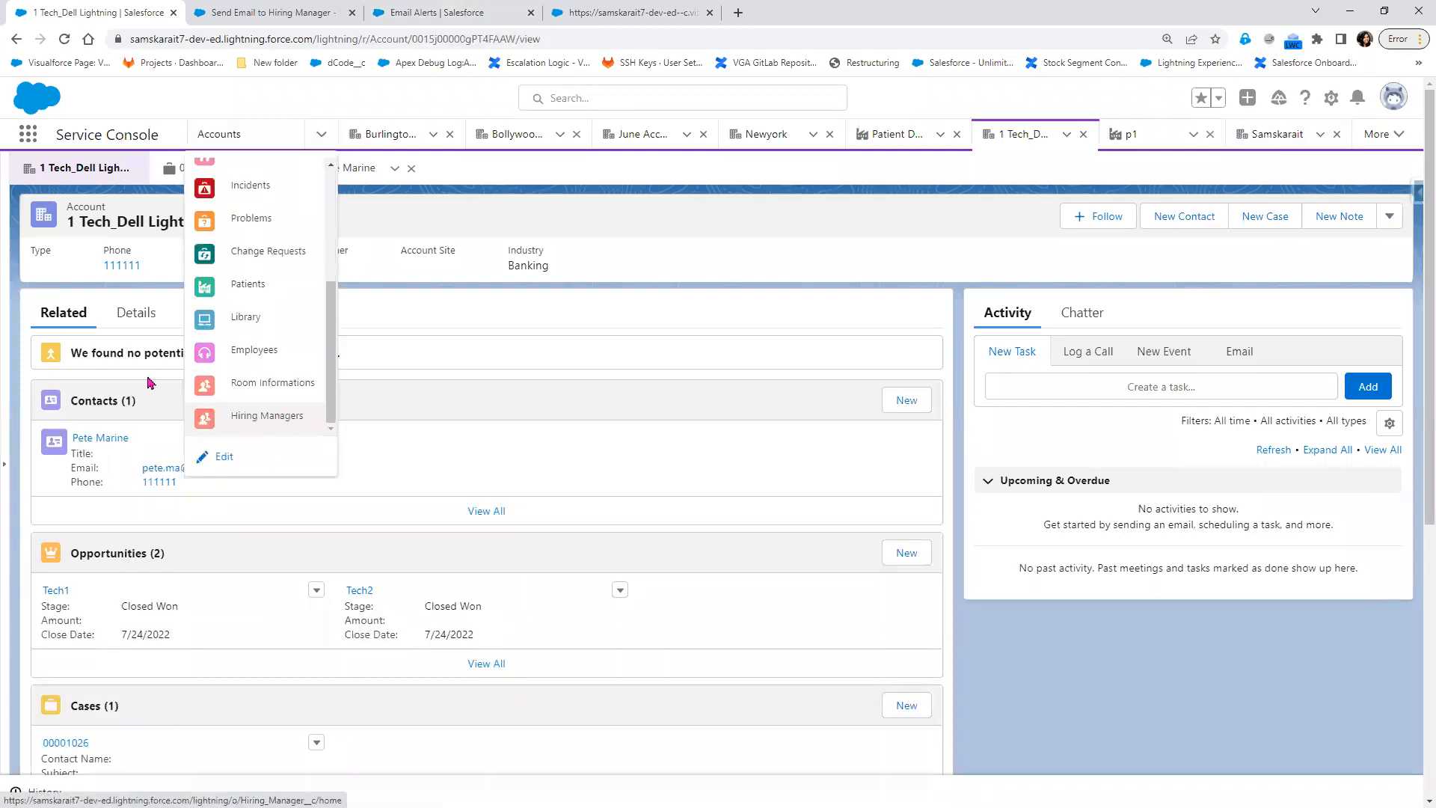
{"action": "left_click", "coordinate": [267, 416]}
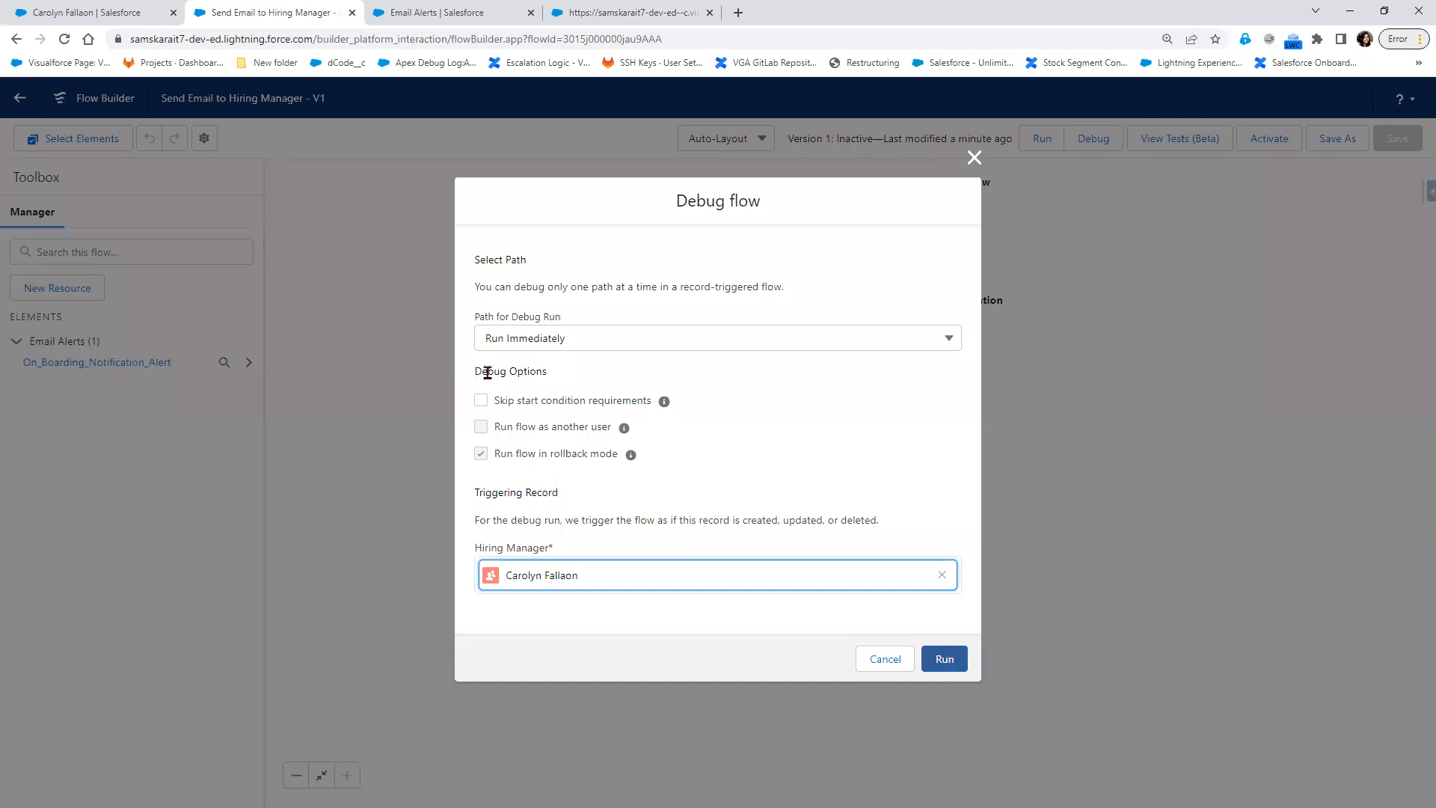
{"action": "left_click_drag", "start_coordinate": [555, 396], "coordinate": [552, 346]}
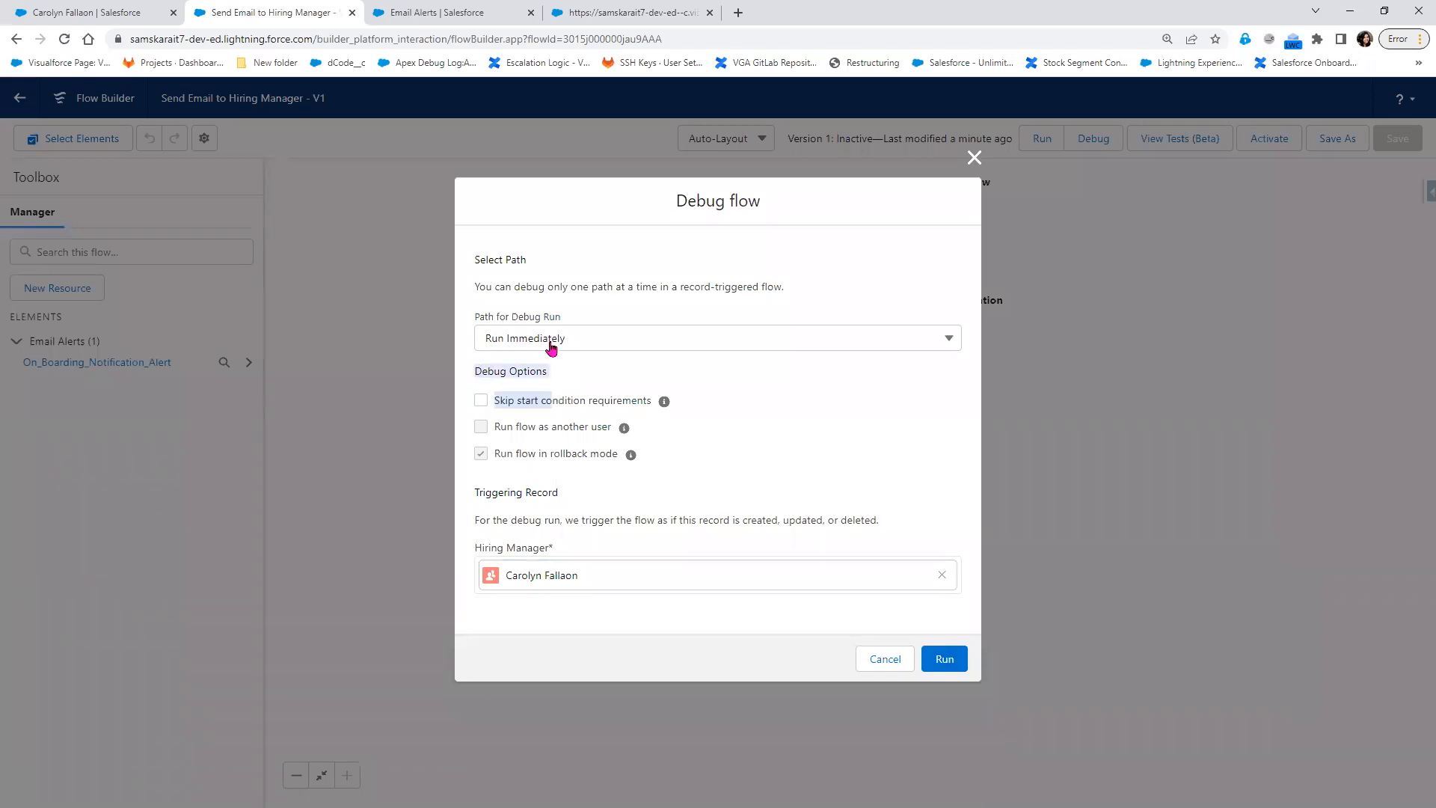
{"action": "left_click", "coordinate": [900, 348]}
{"action": "left_click", "coordinate": [822, 400]}
{"action": "left_click", "coordinate": [742, 347]}
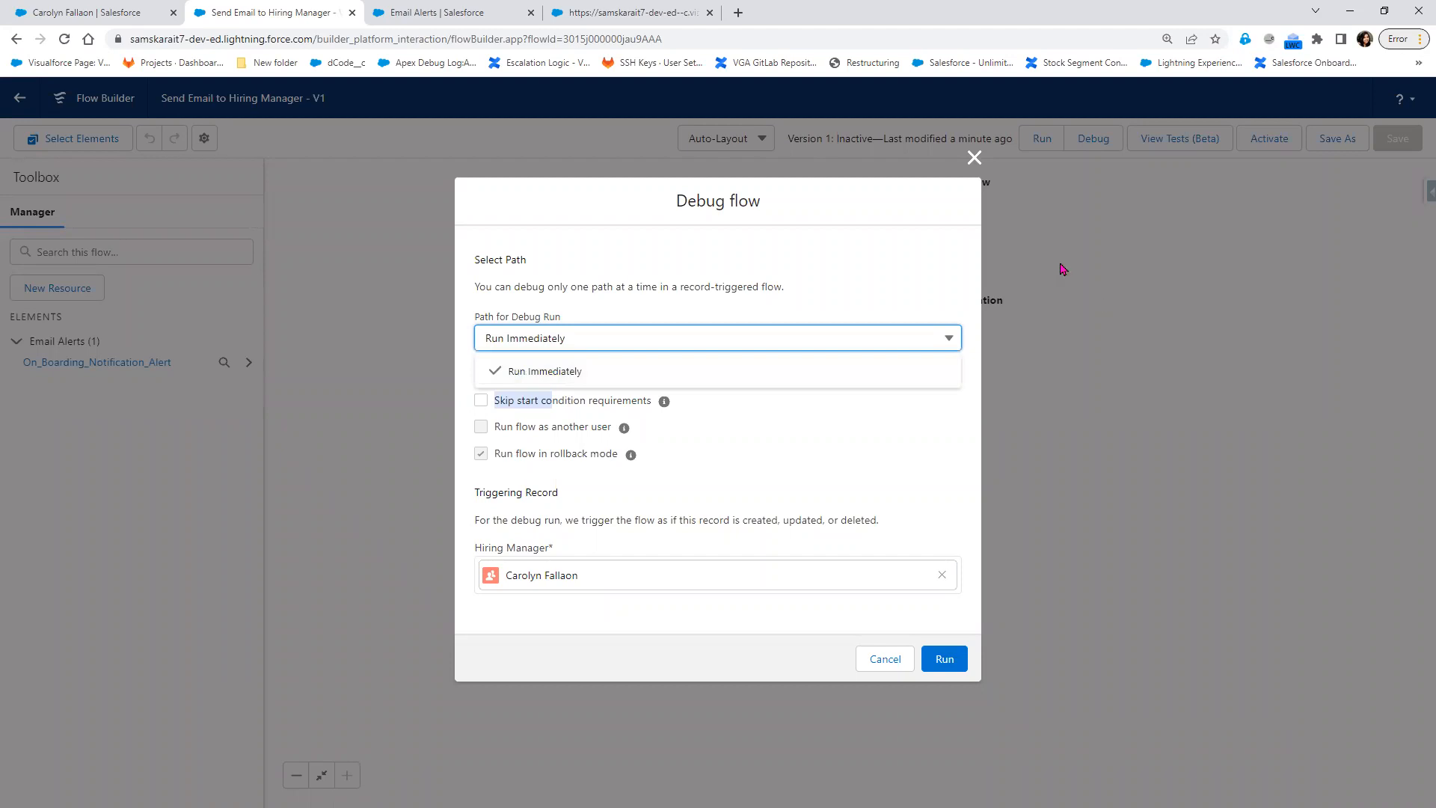
{"action": "left_click", "coordinate": [975, 158]}
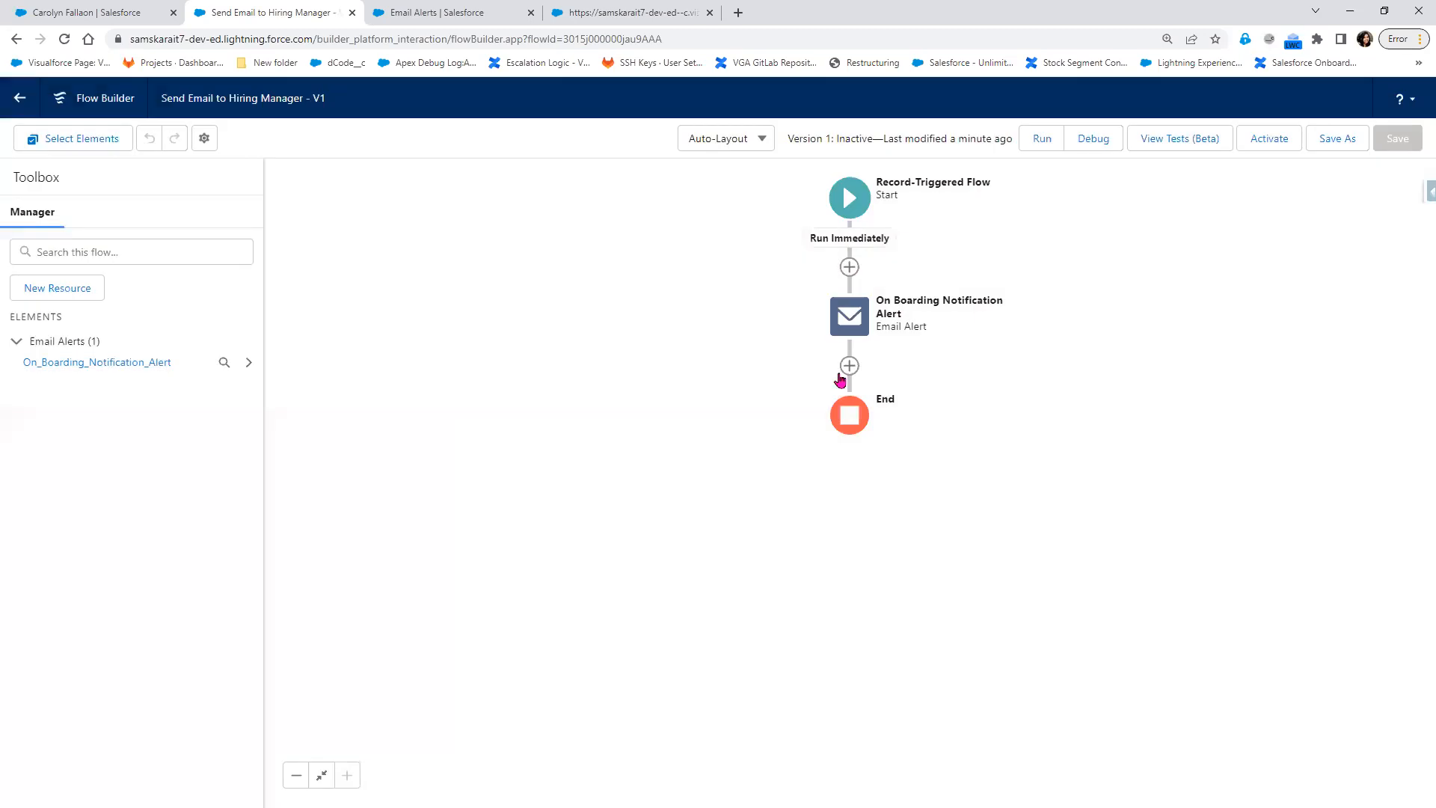
{"action": "left_click", "coordinate": [840, 376]}
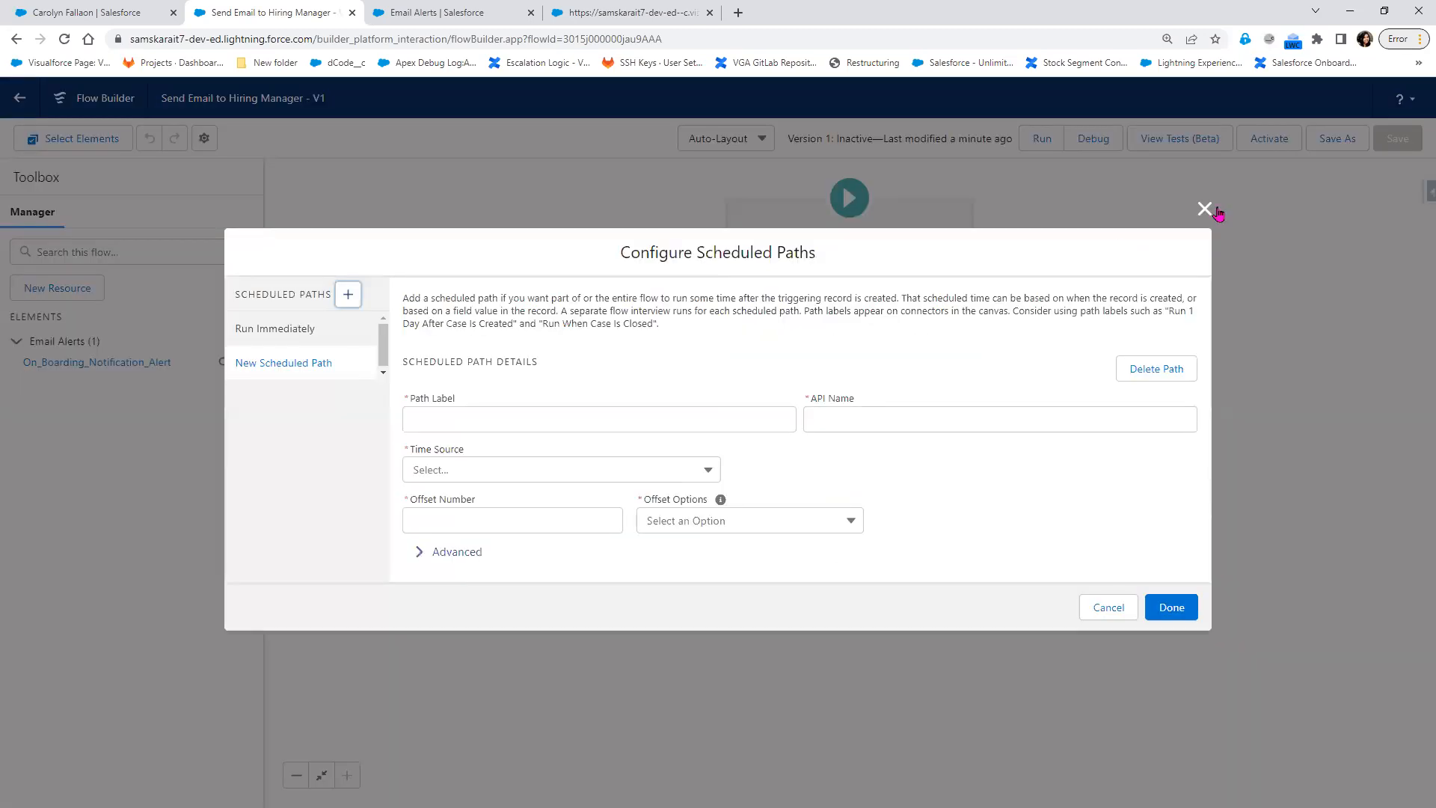
{"action": "left_click", "coordinate": [1215, 209]}
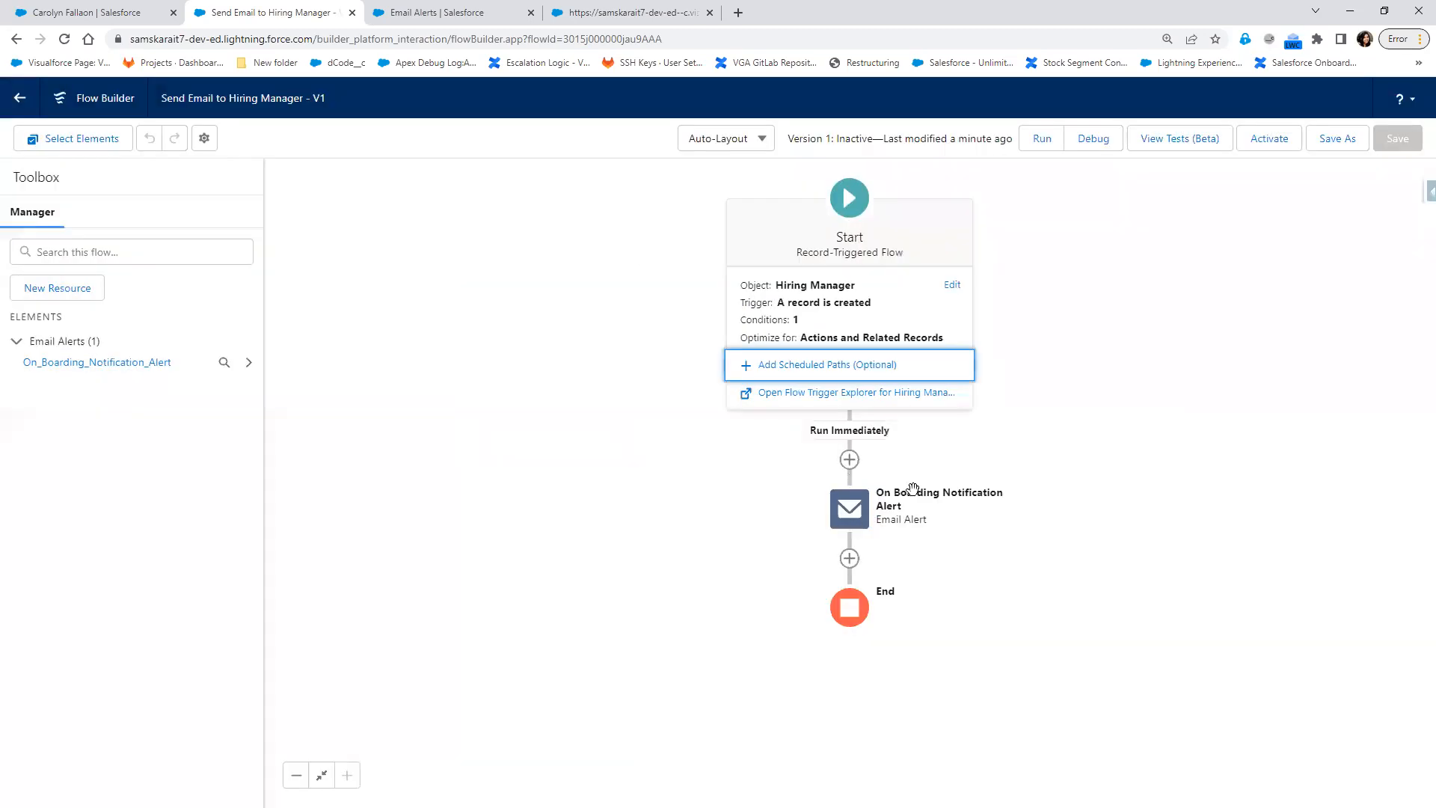
{"action": "left_click", "coordinate": [1103, 138]}
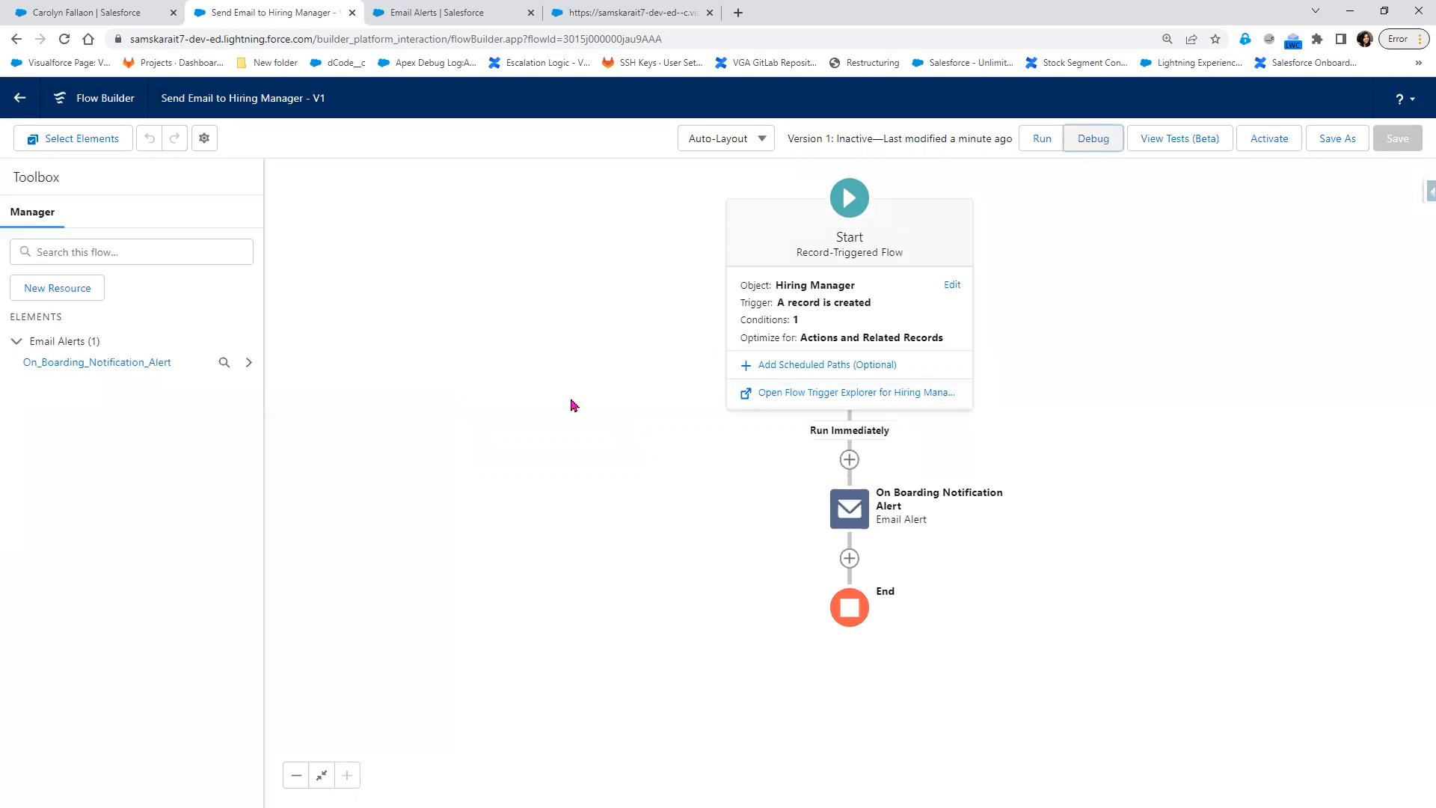
{"action": "left_click", "coordinate": [563, 403]}
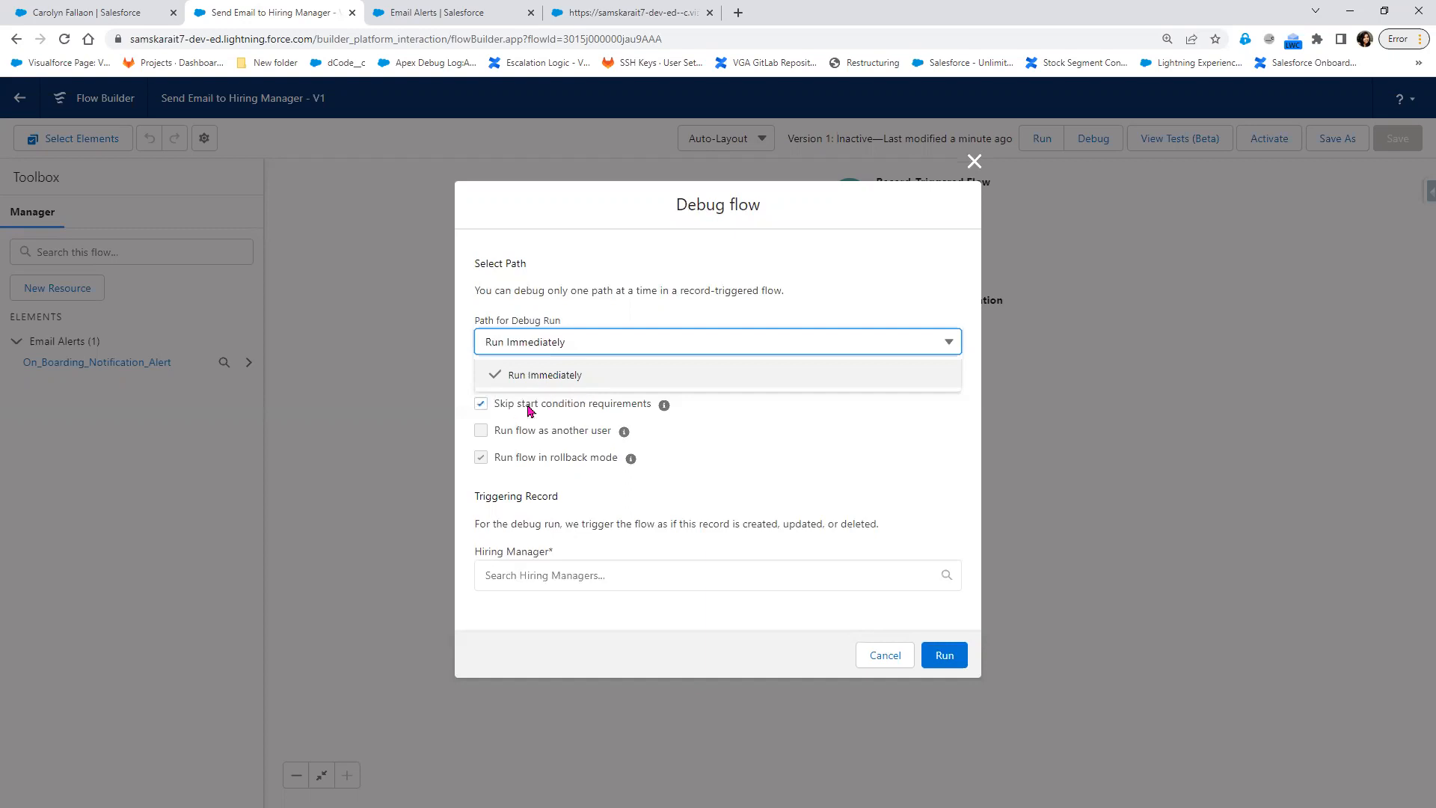
{"action": "left_click", "coordinate": [726, 419]}
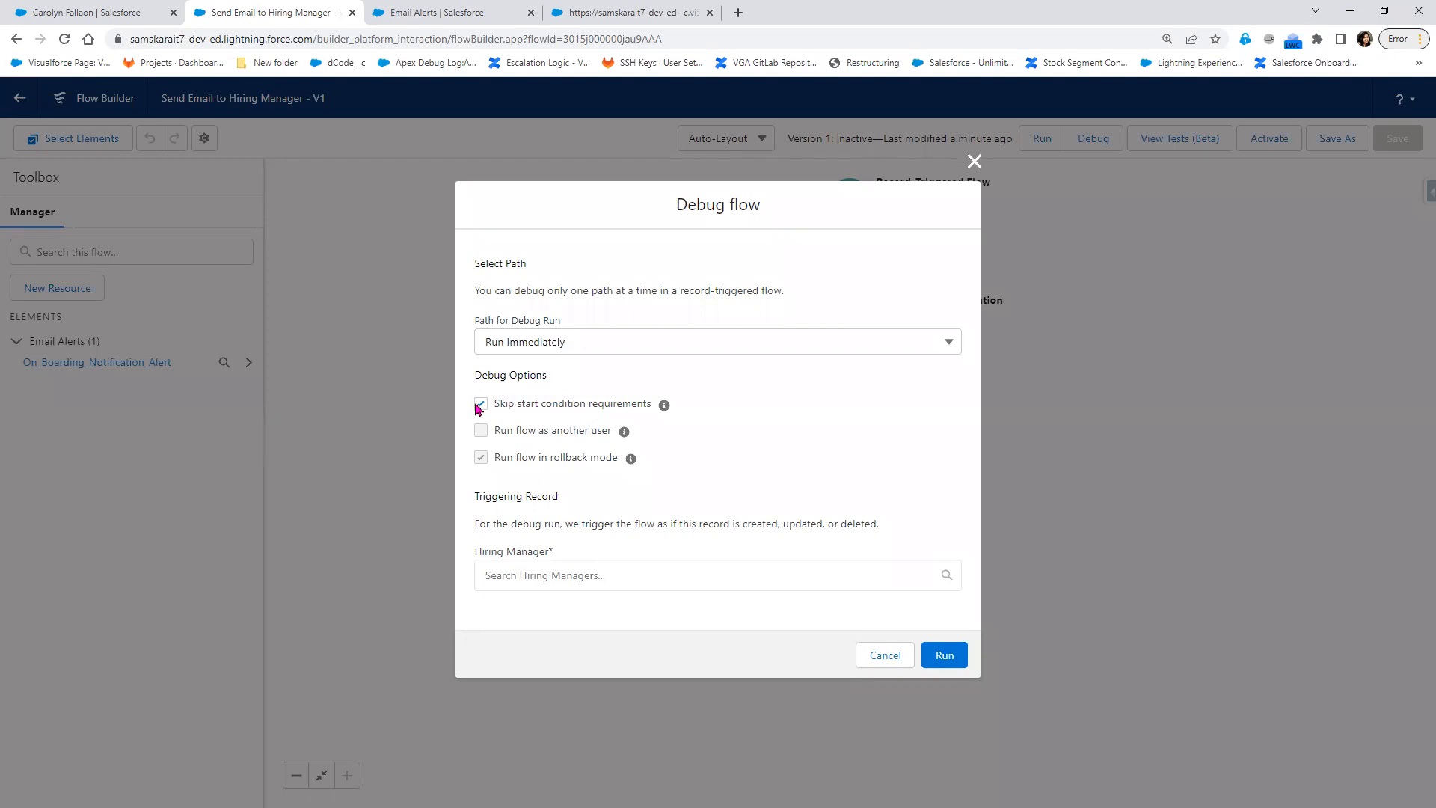
{"action": "left_click", "coordinate": [974, 162]}
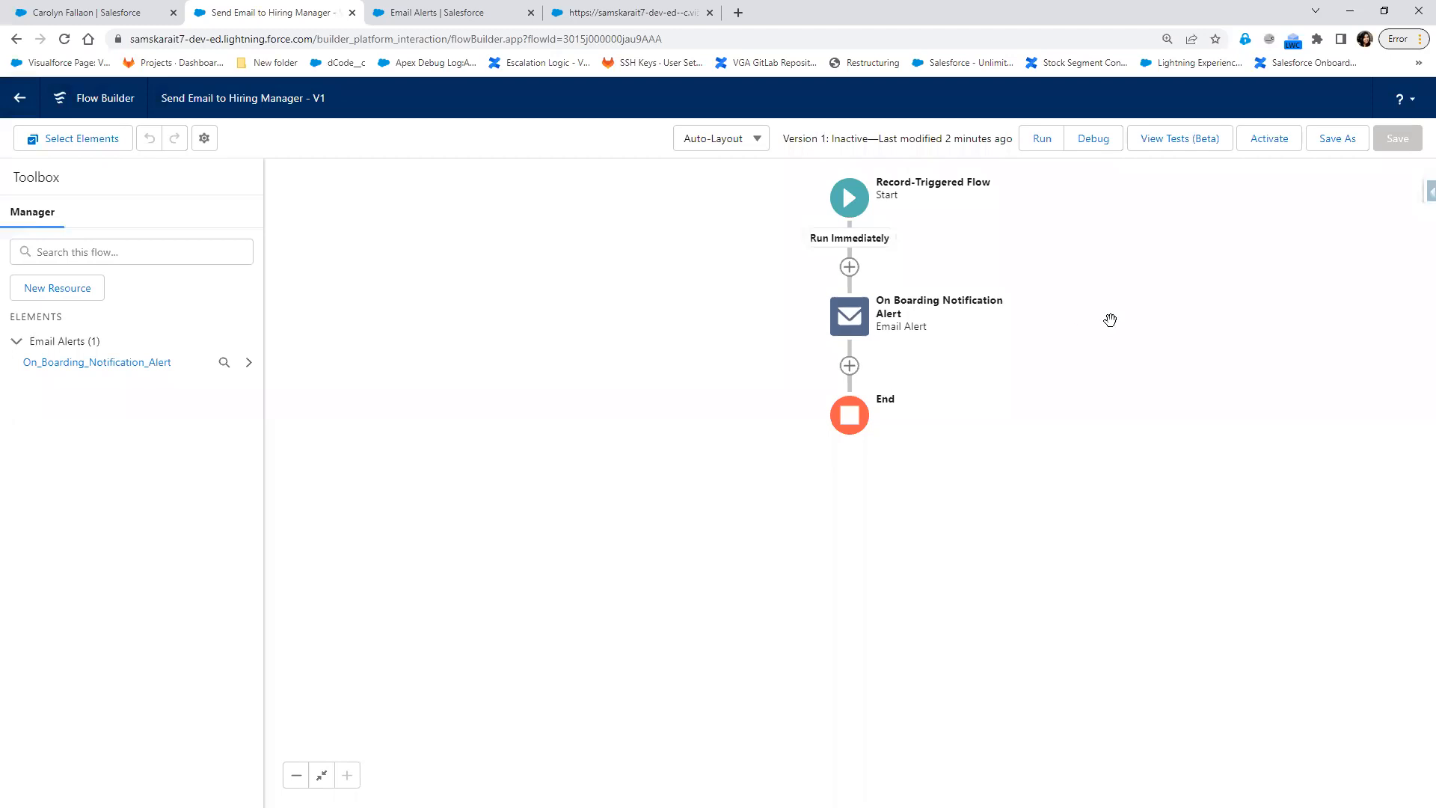
Debug the flow on the Run Immediately path, using the existing hiring manager as the triggering record.
{"action": "left_click", "coordinate": [1096, 140]}
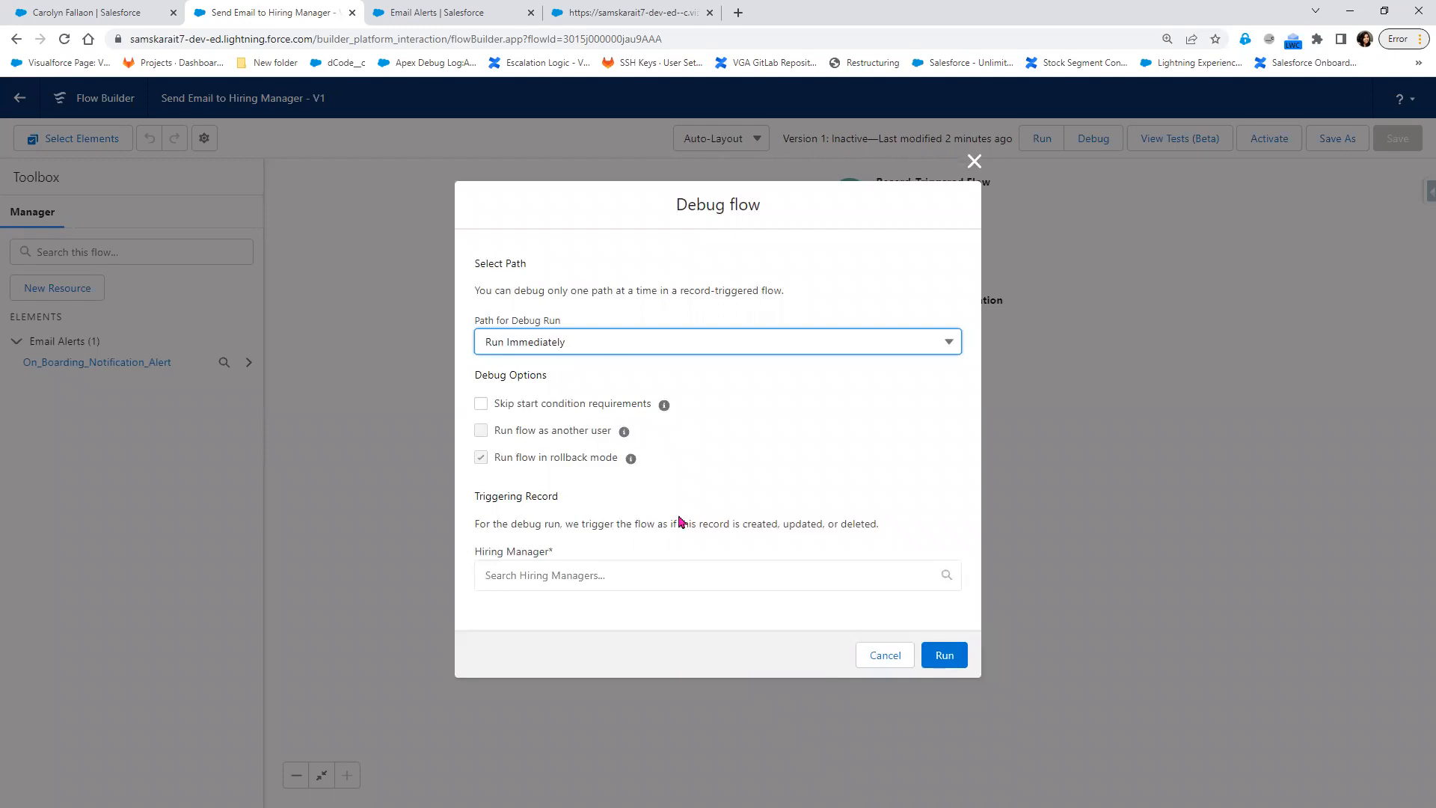
{"action": "left_click_drag", "start_coordinate": [483, 497], "coordinate": [551, 497]}
{"action": "left_click_drag", "start_coordinate": [480, 525], "coordinate": [489, 526]}
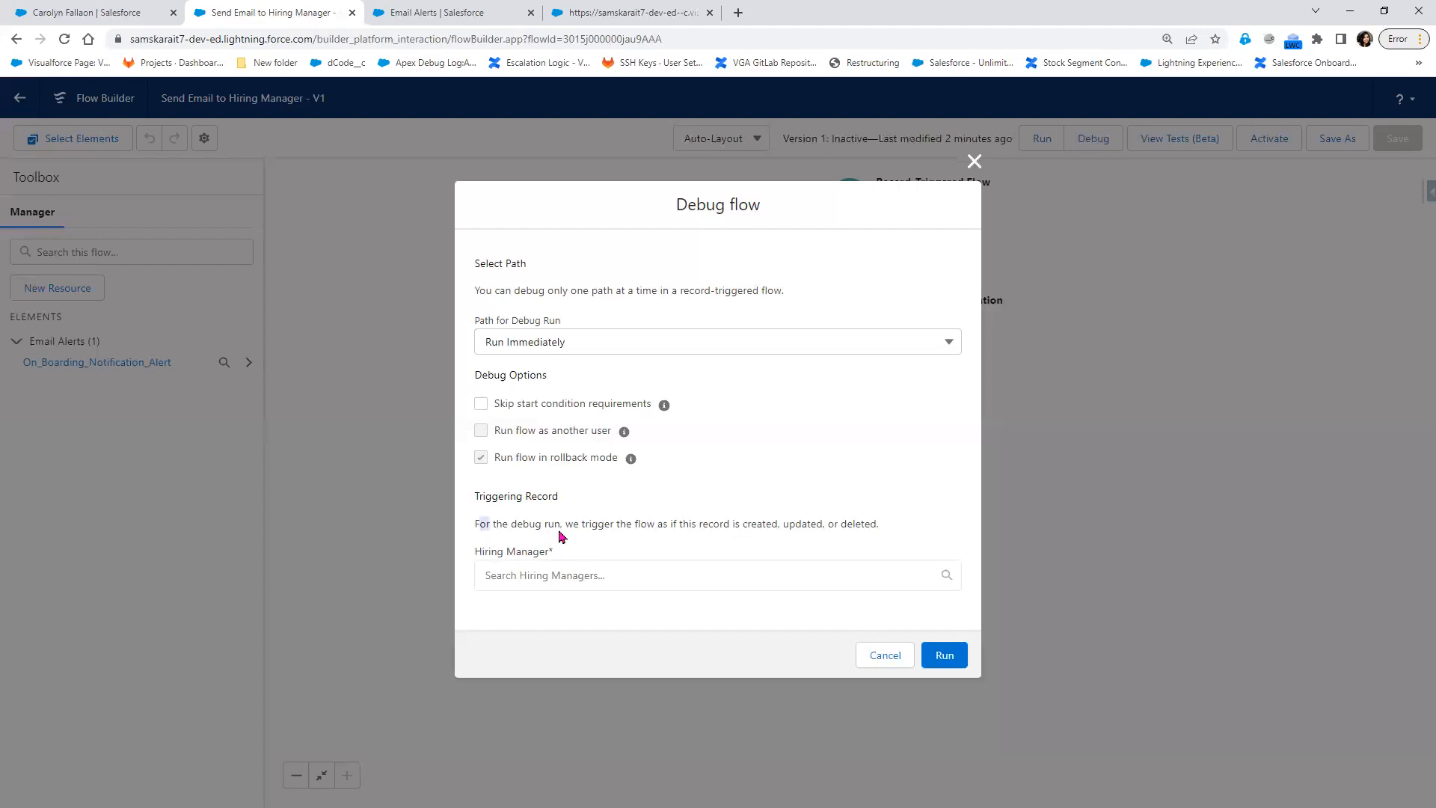
{"action": "left_click_drag", "start_coordinate": [598, 524], "coordinate": [900, 535]}
{"action": "left_click", "coordinate": [588, 577]}
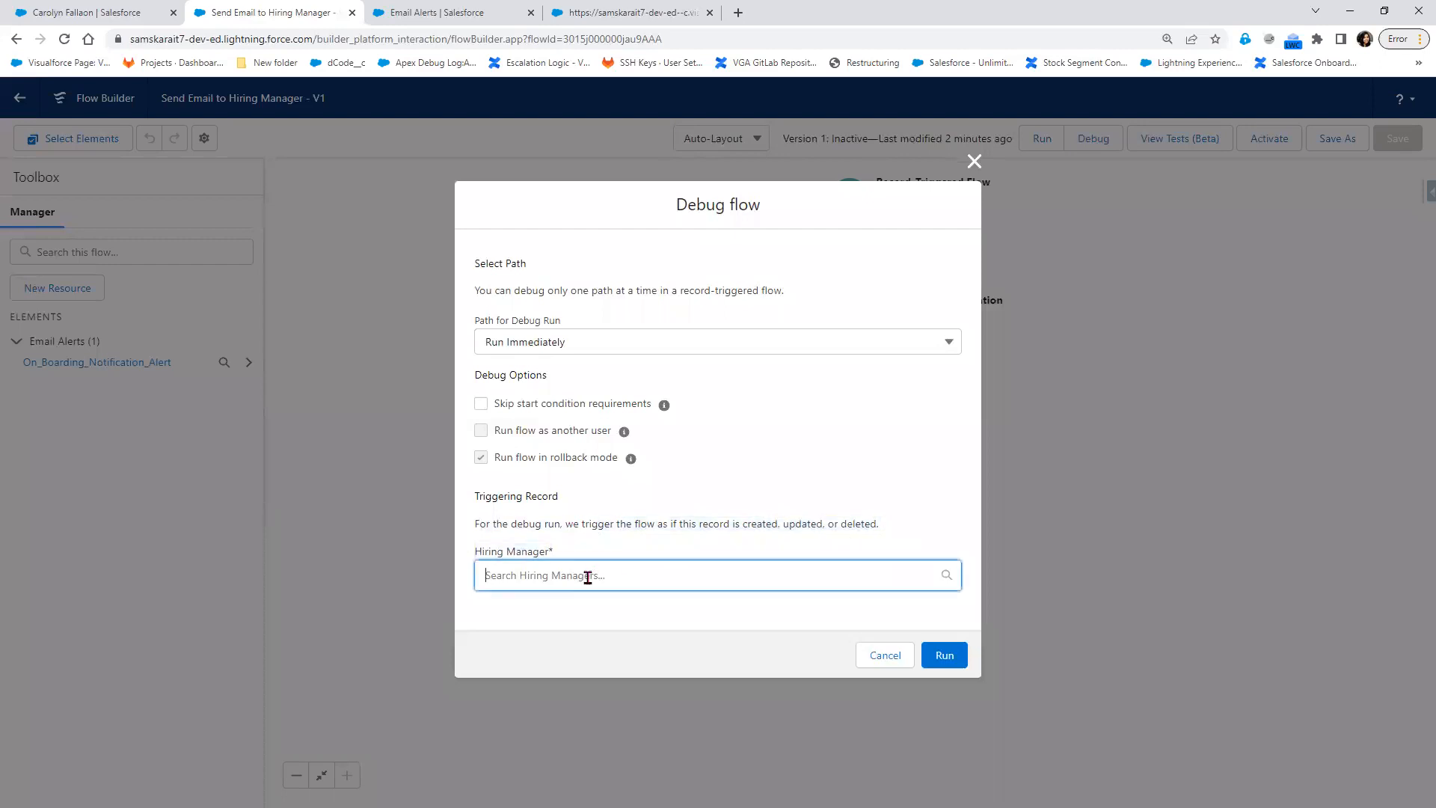
{"action": "left_click", "coordinate": [572, 613]}
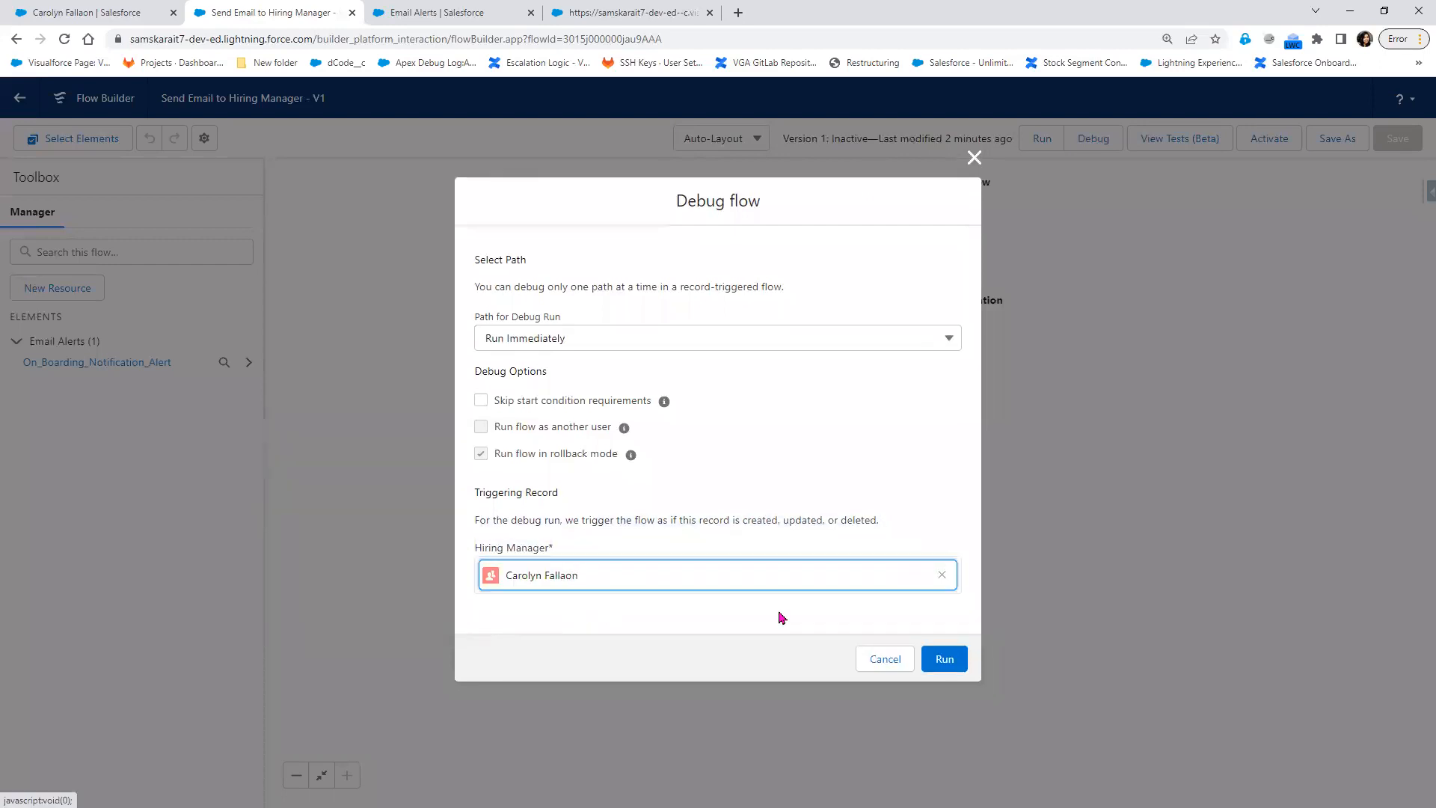
{"action": "left_click", "coordinate": [944, 659]}
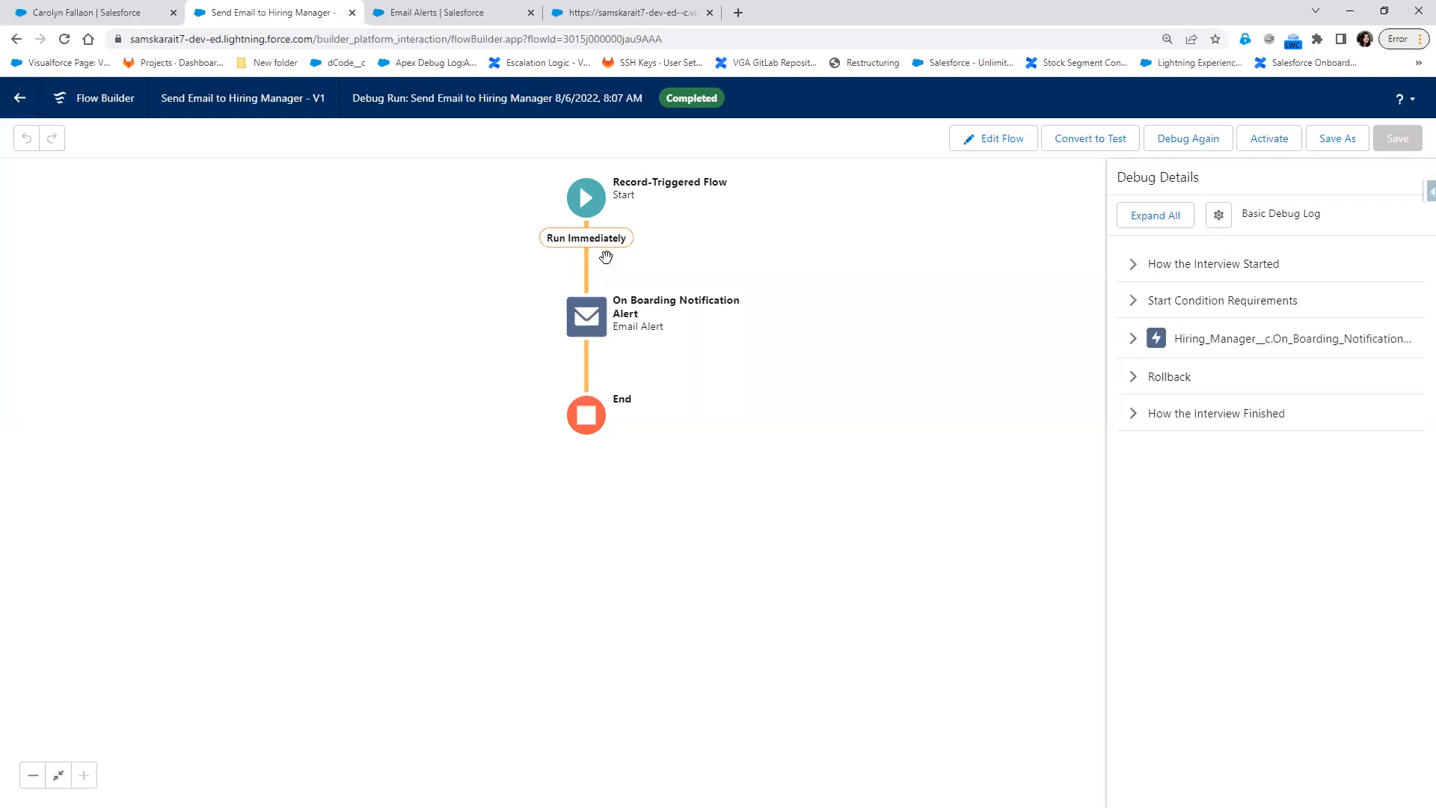
Examine the debug details for how the interview started, the start condition requirements, and the On Boarding Notification Alert action.
{"action": "left_click", "coordinate": [1135, 267]}
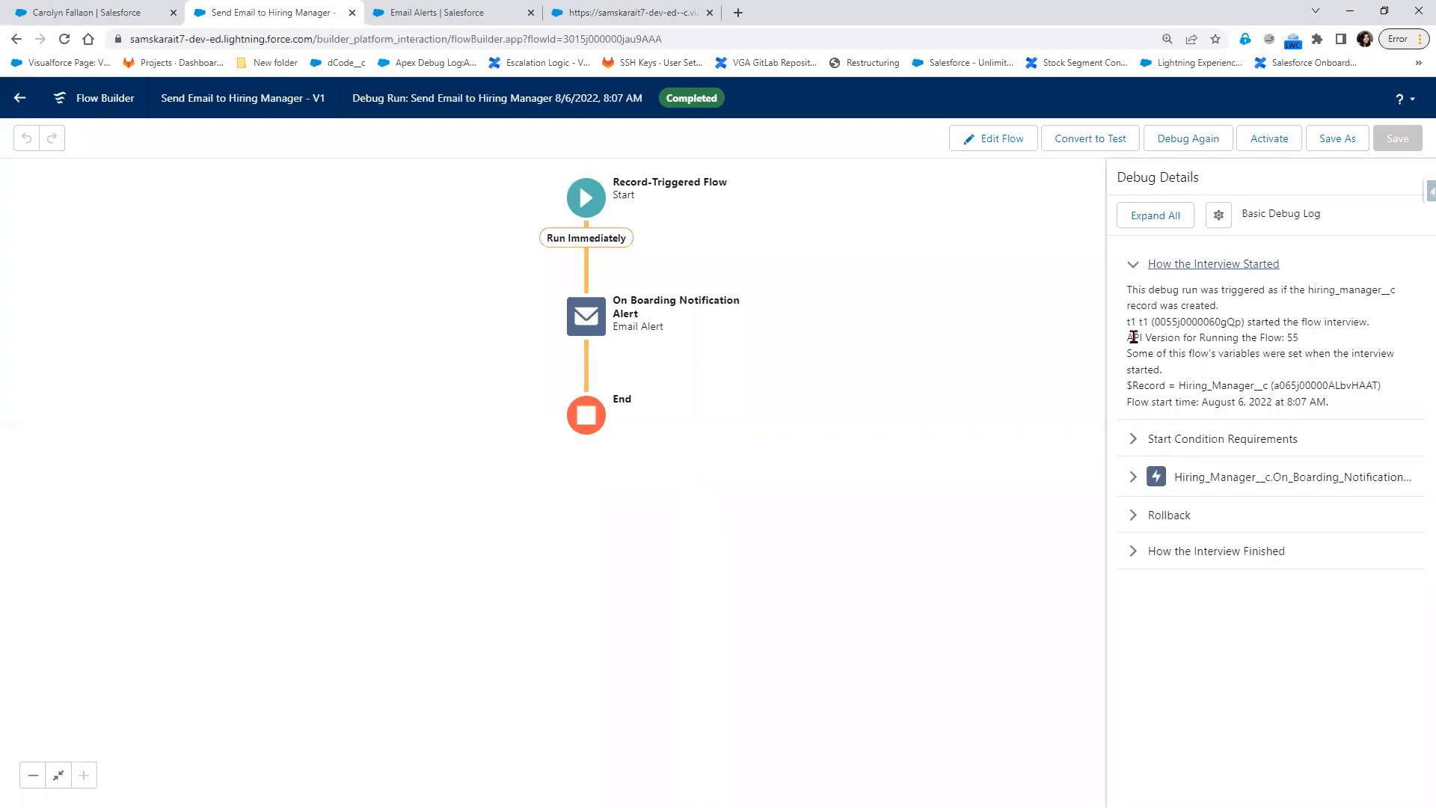
{"action": "left_click_drag", "start_coordinate": [1309, 287], "coordinate": [1238, 314]}
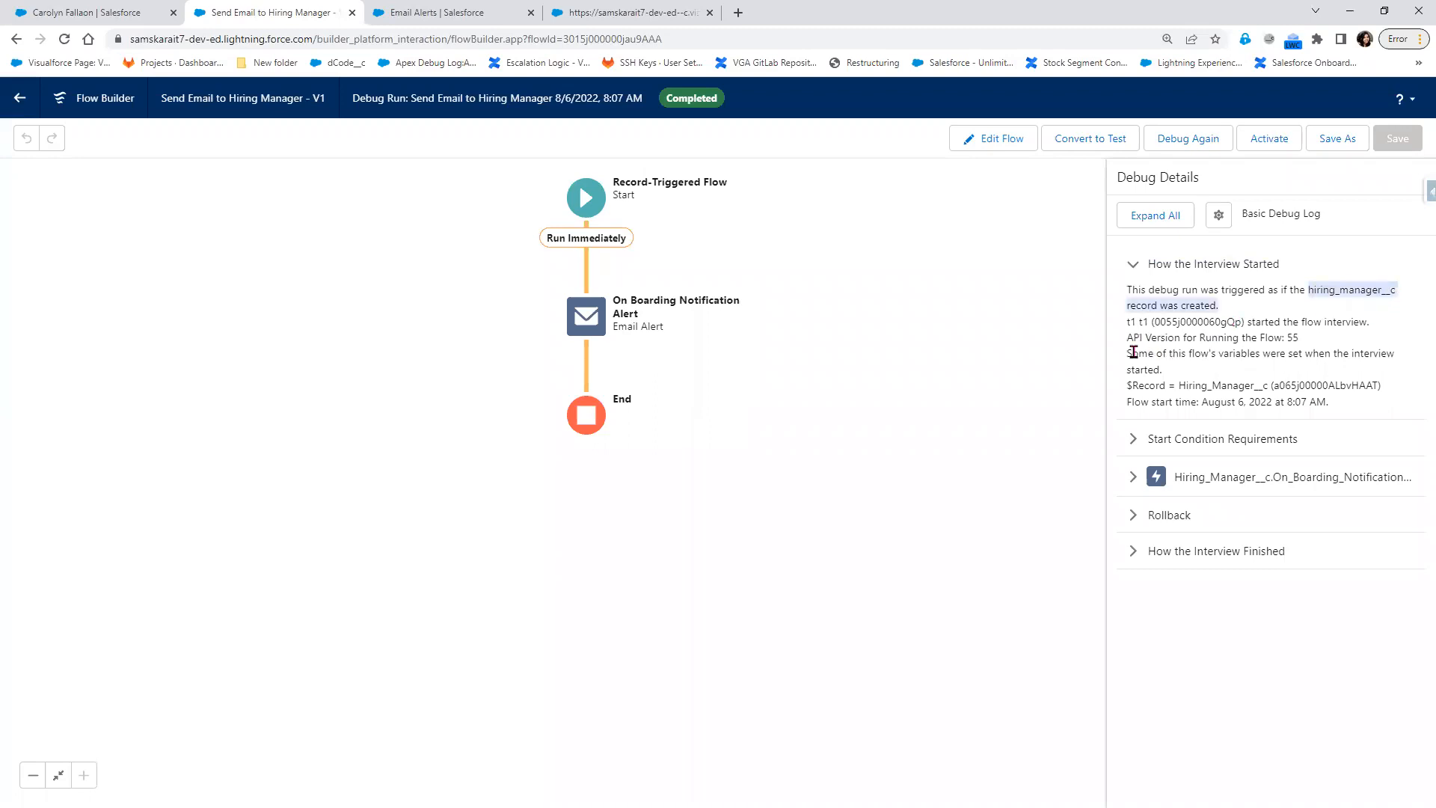
{"action": "left_click_drag", "start_coordinate": [1128, 353], "coordinate": [1120, 386]}
{"action": "left_click", "coordinate": [1317, 399]}
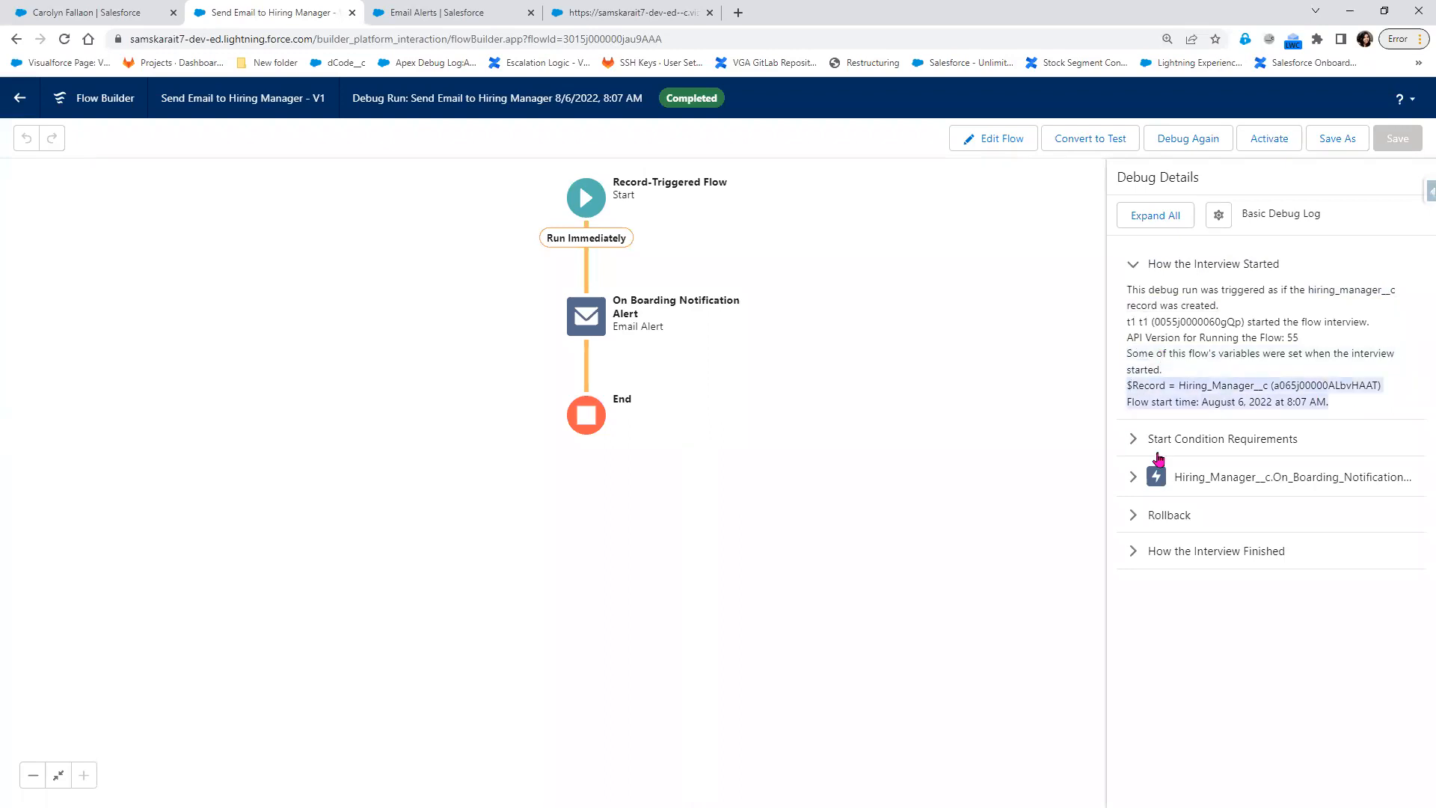
{"action": "left_click", "coordinate": [1140, 448]}
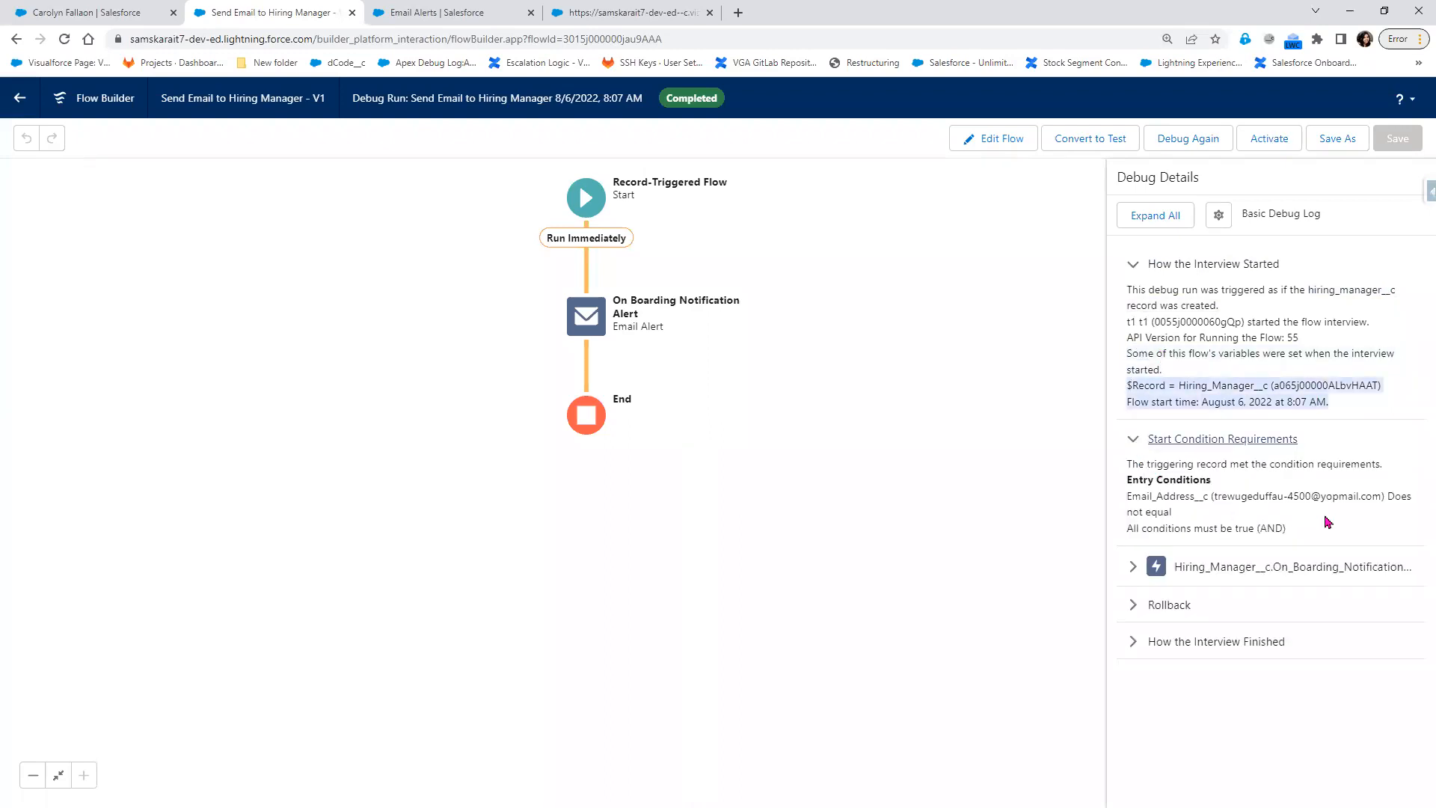
{"action": "left_click_drag", "start_coordinate": [1169, 497], "coordinate": [1354, 518]}
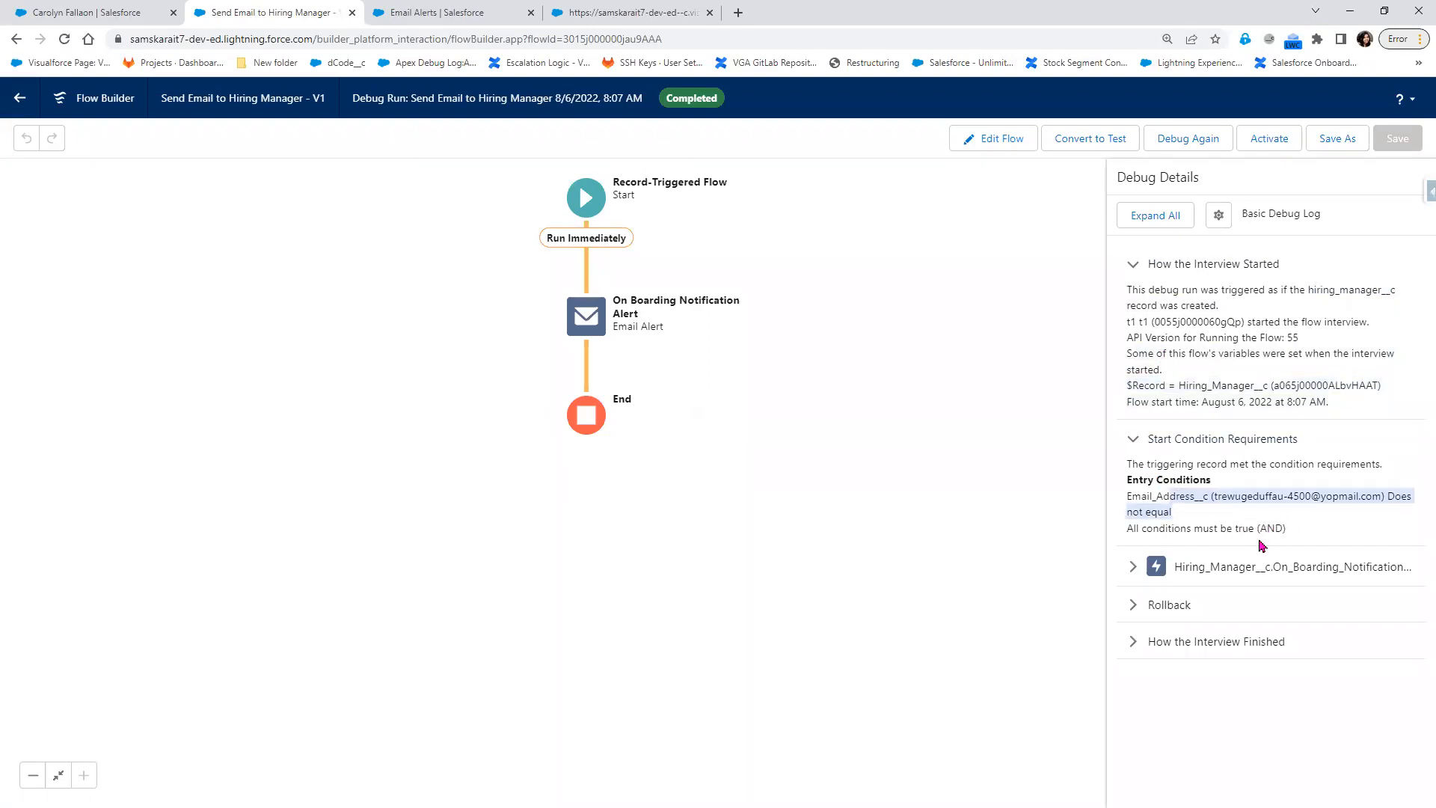
{"action": "left_click_drag", "start_coordinate": [1126, 531], "coordinate": [1302, 536]}
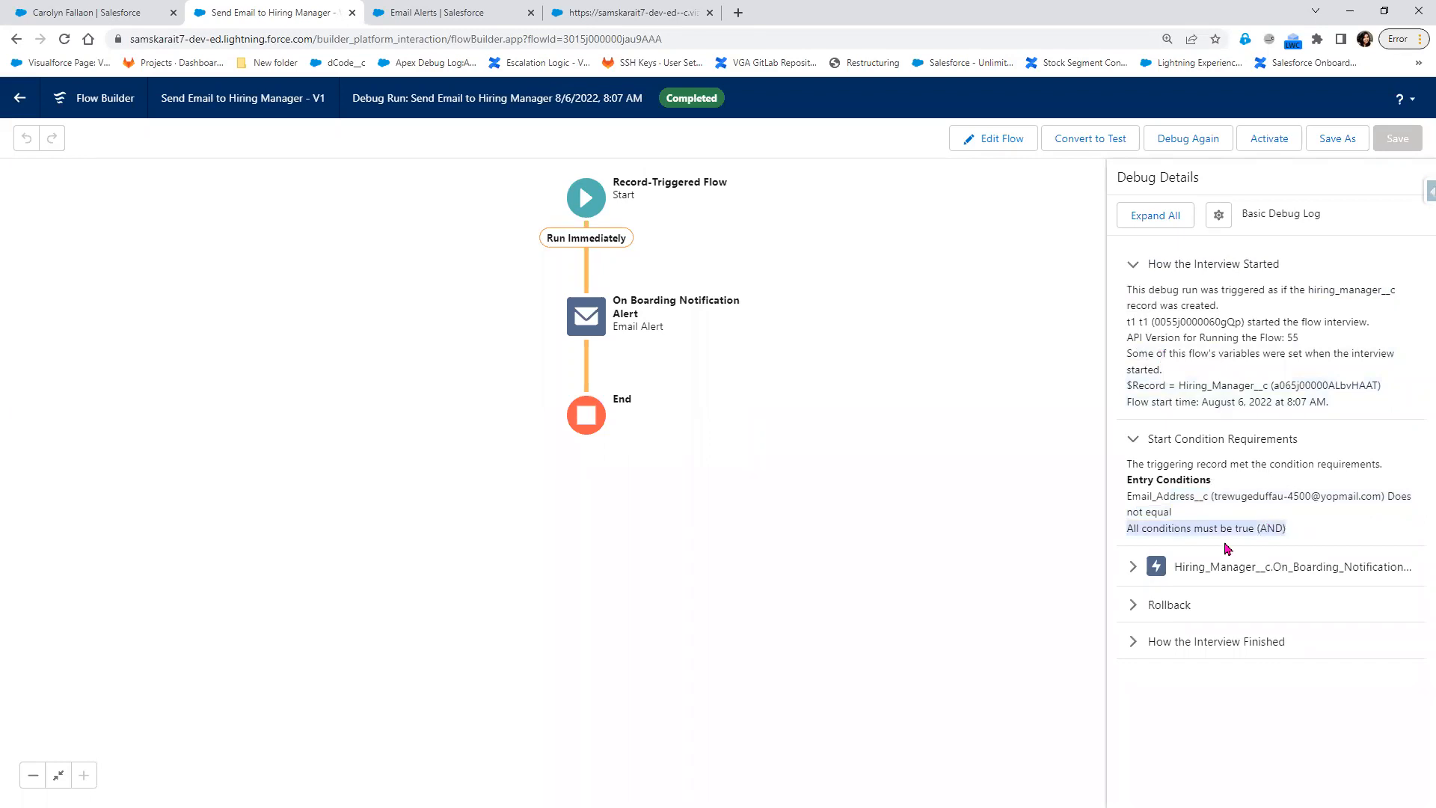
{"action": "left_click", "coordinate": [1131, 570]}
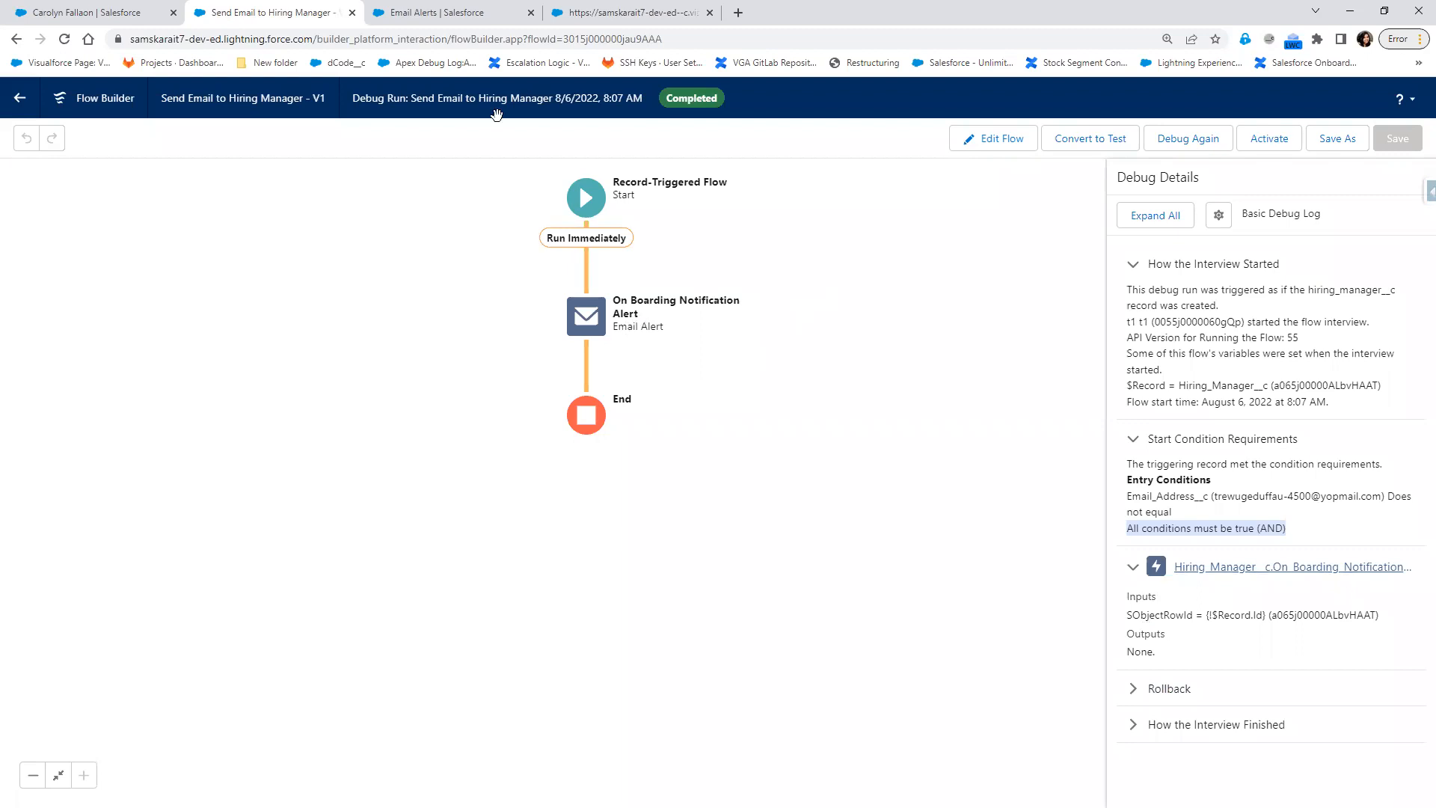
Examine the Rollback and How the Interview Finished sections of the flow's debug details.
{"action": "left_click", "coordinate": [484, 22]}
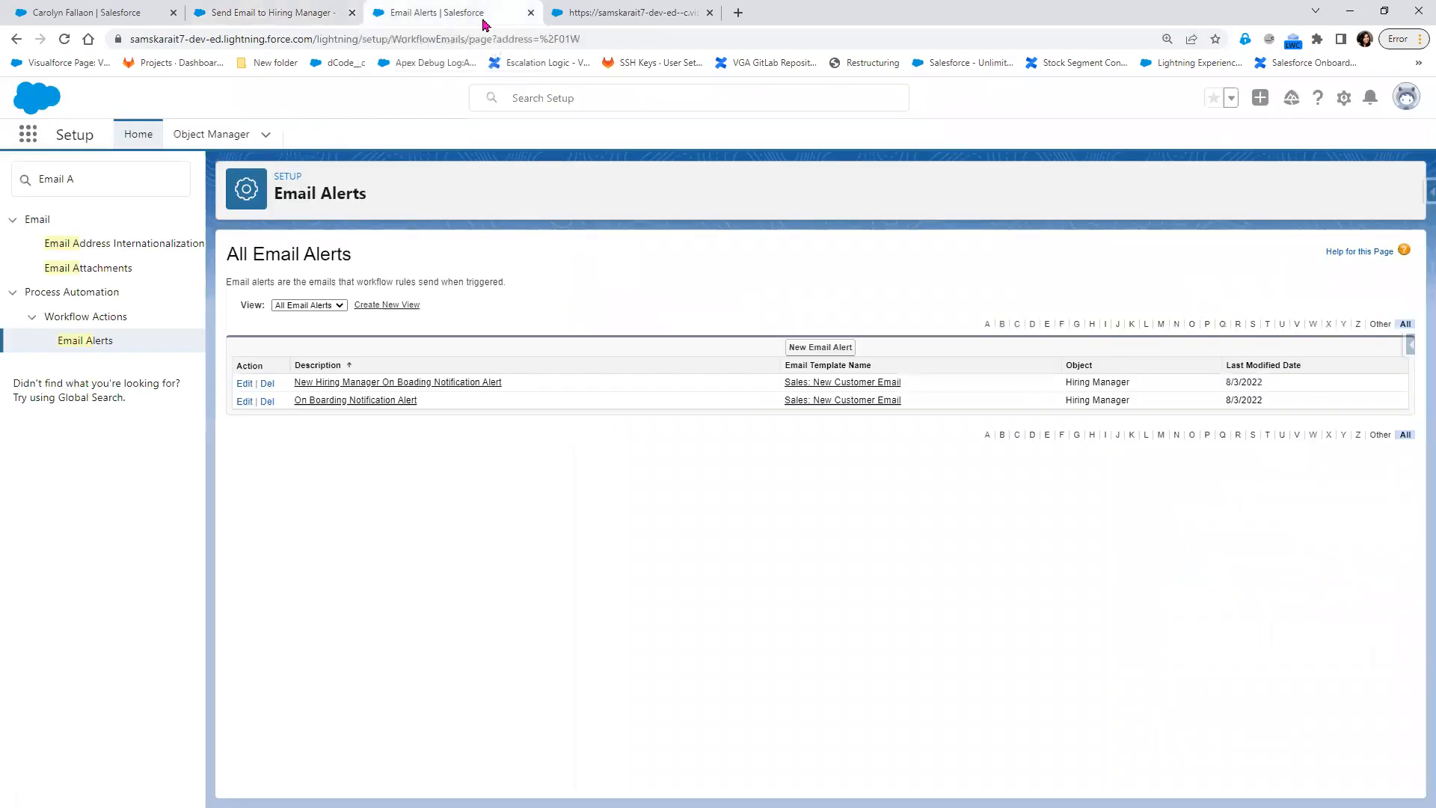
{"action": "left_click", "coordinate": [33, 15]}
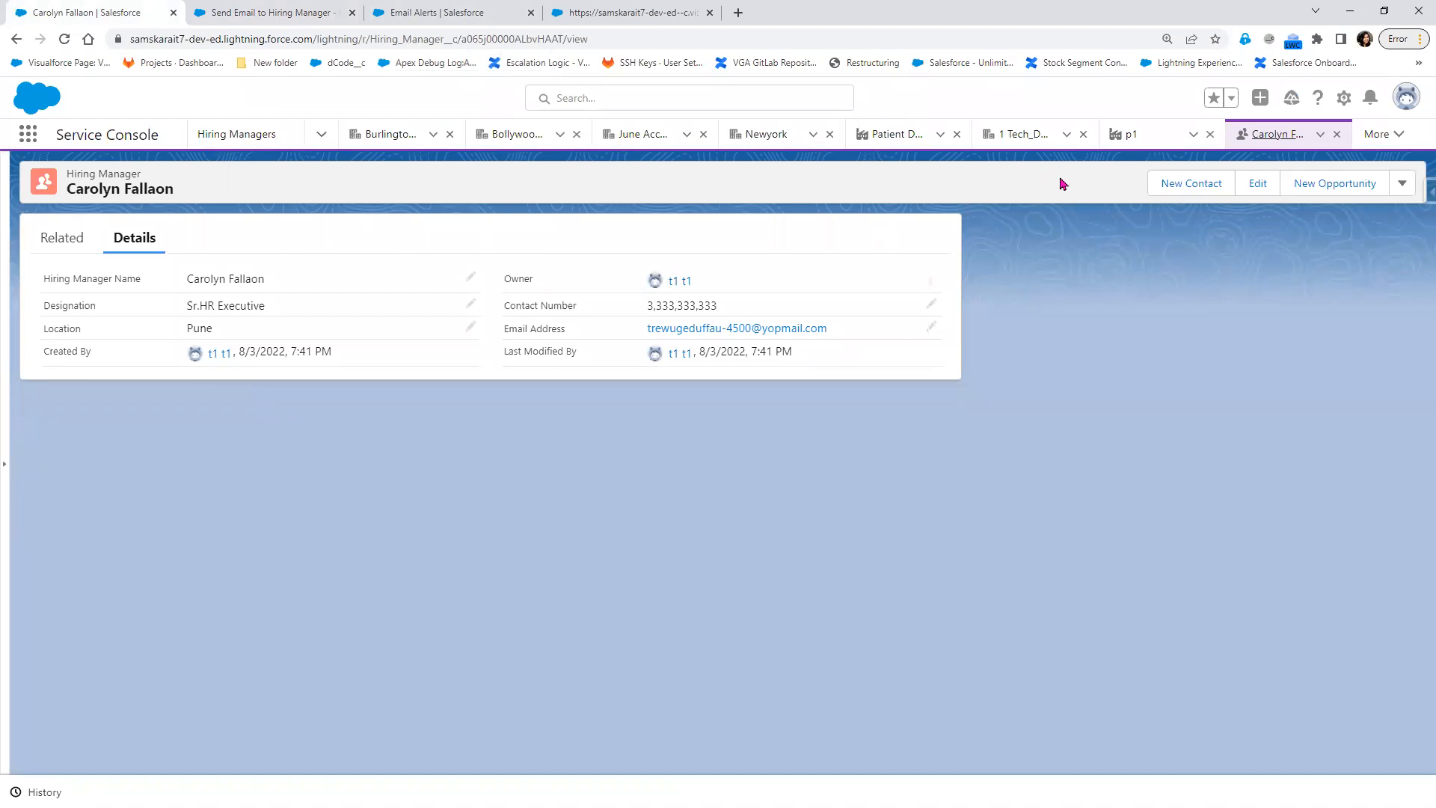
{"action": "left_click", "coordinate": [460, 11]}
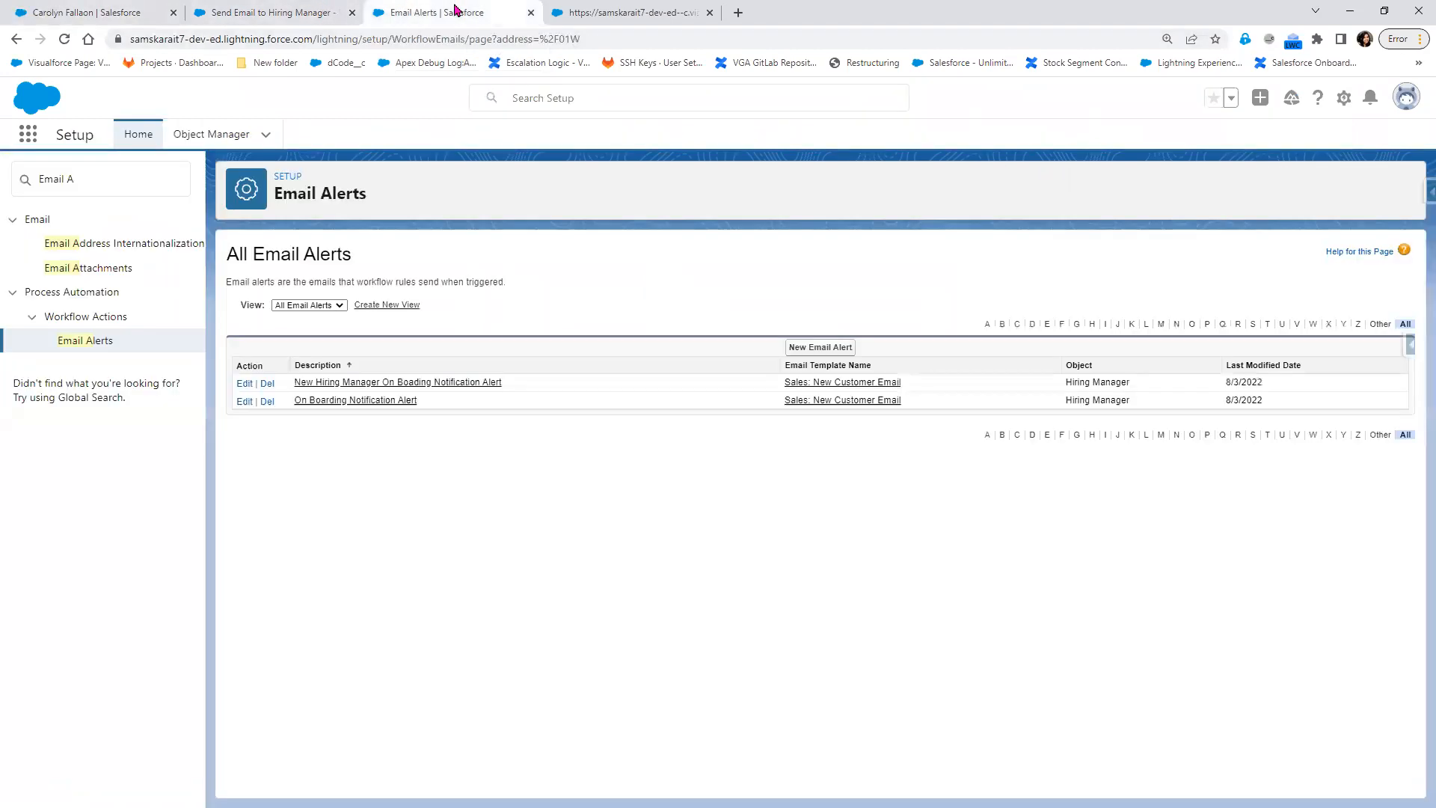
{"action": "left_click", "coordinate": [298, 9]}
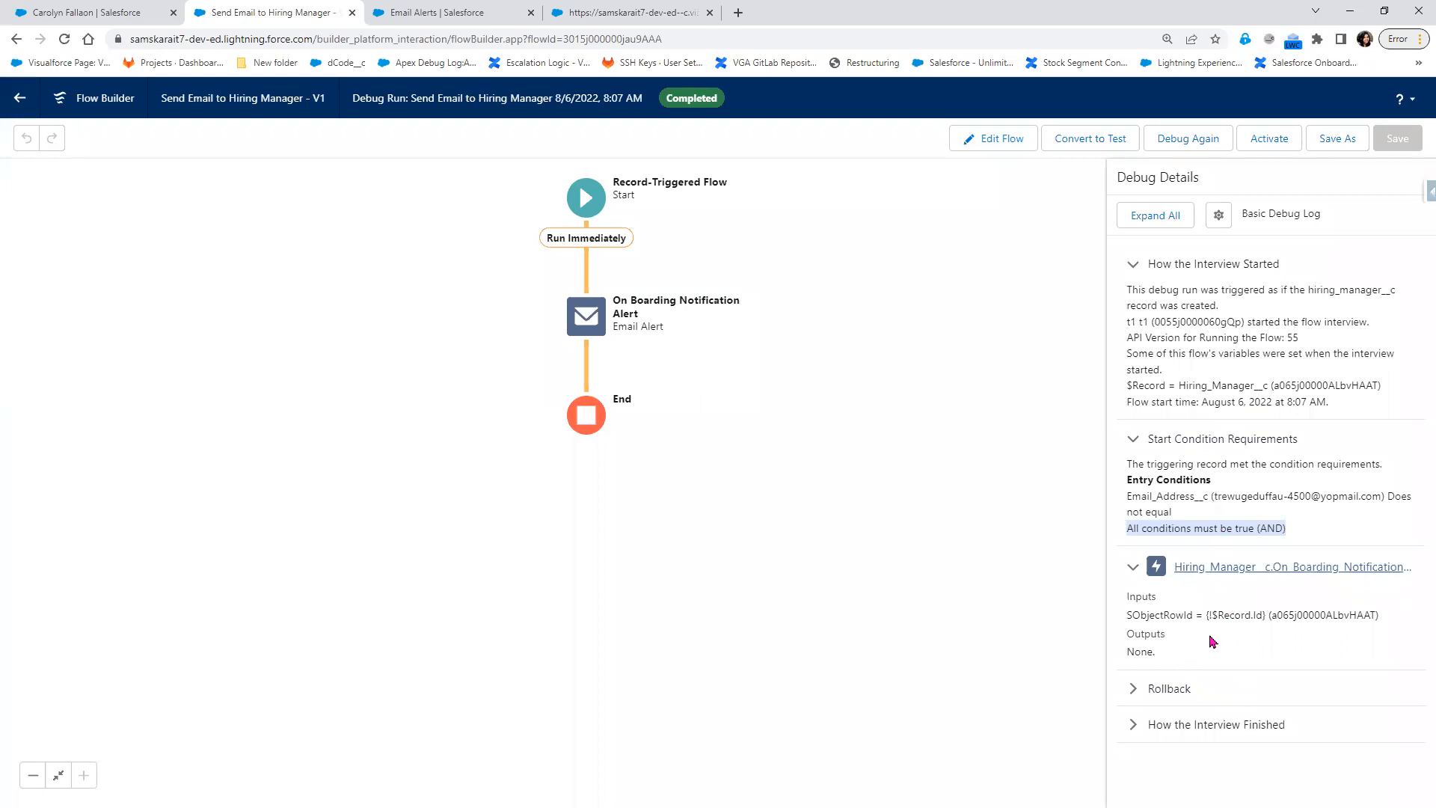
{"action": "left_click", "coordinate": [1137, 689]}
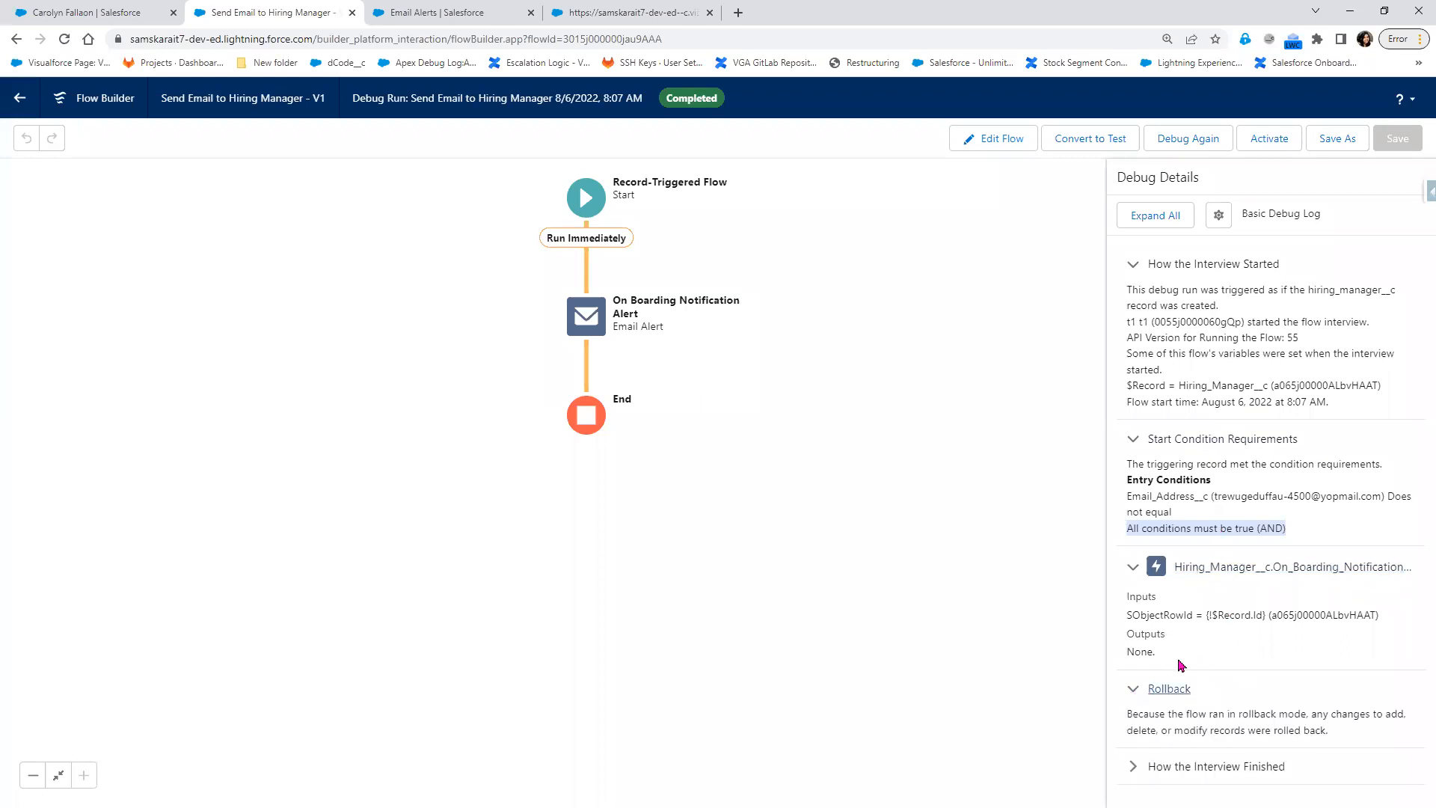
{"action": "left_click_drag", "start_coordinate": [1131, 715], "coordinate": [1362, 748]}
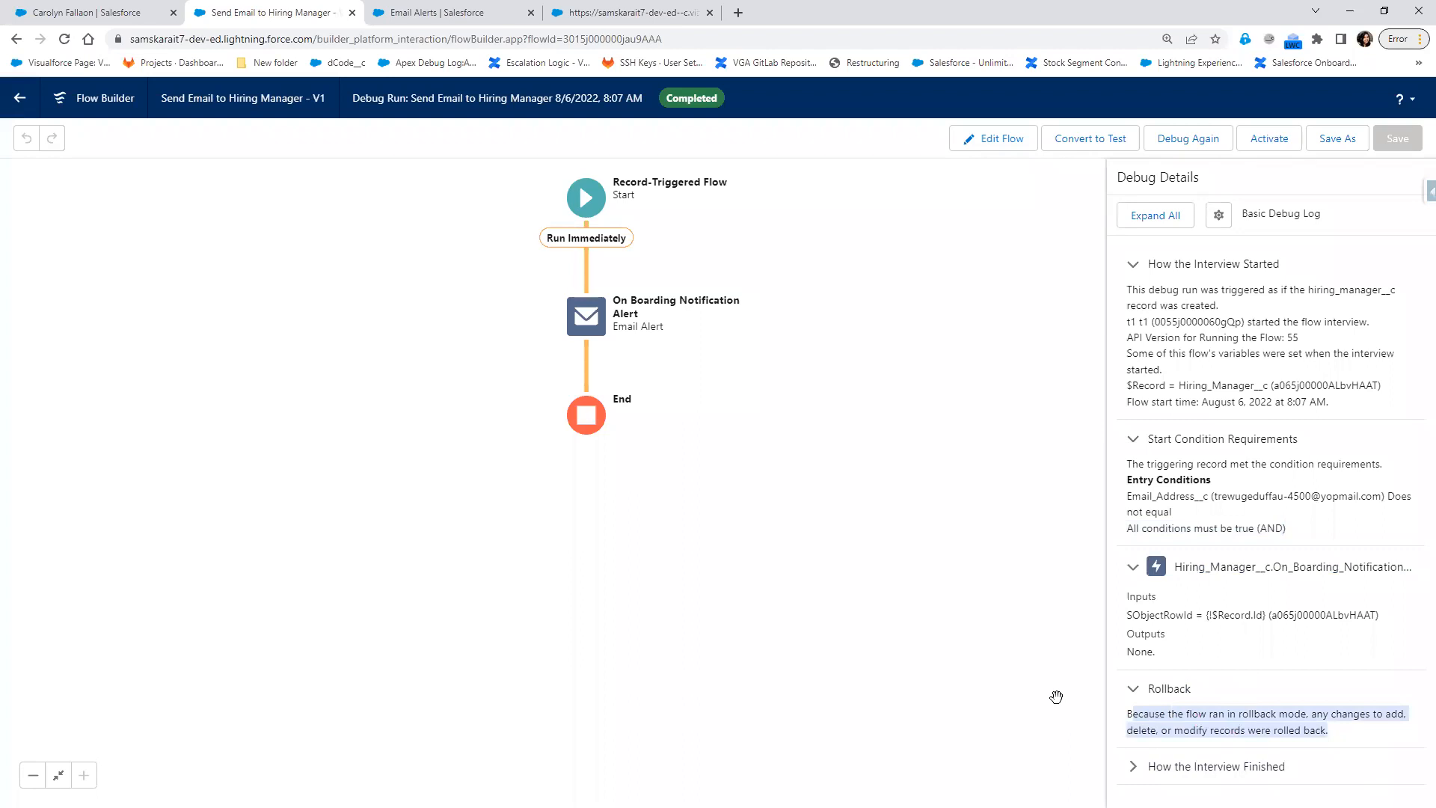
{"action": "left_click", "coordinate": [1145, 767]}
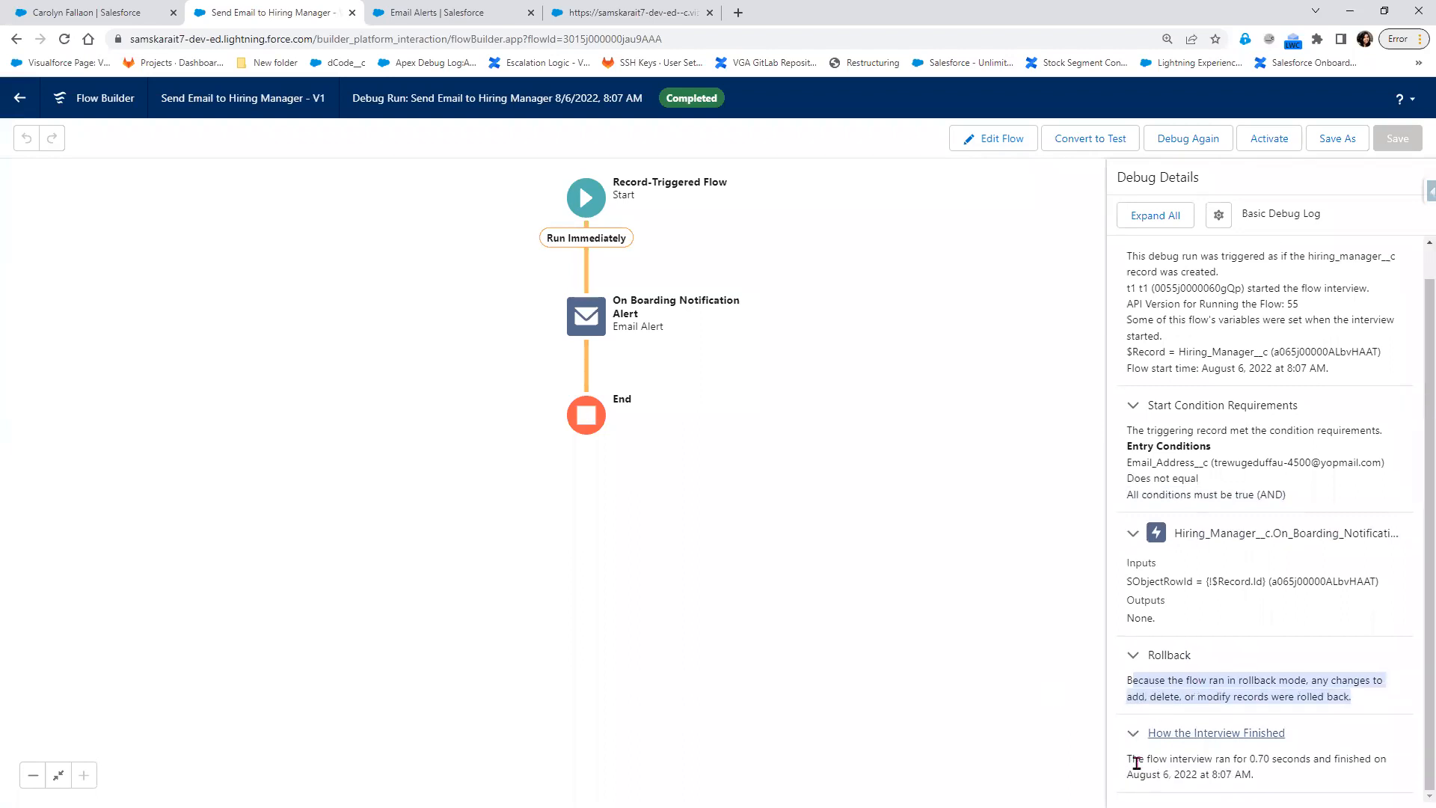
{"action": "left_click_drag", "start_coordinate": [1247, 760], "coordinate": [1329, 775]}
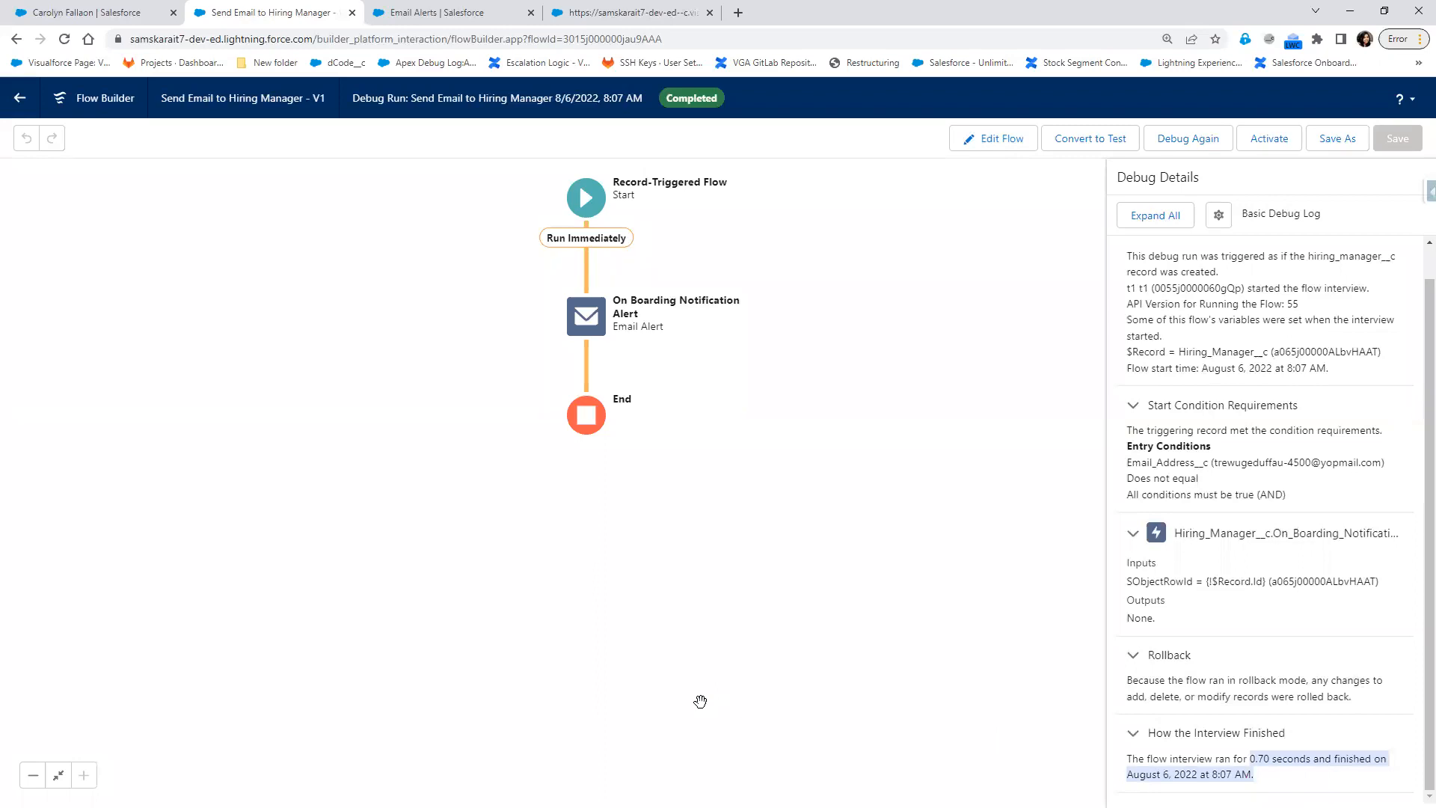
Reopen version 1 of the Send Email to Hiring Manager flow from the Flows list and activate it.
{"action": "left_click", "coordinate": [20, 98]}
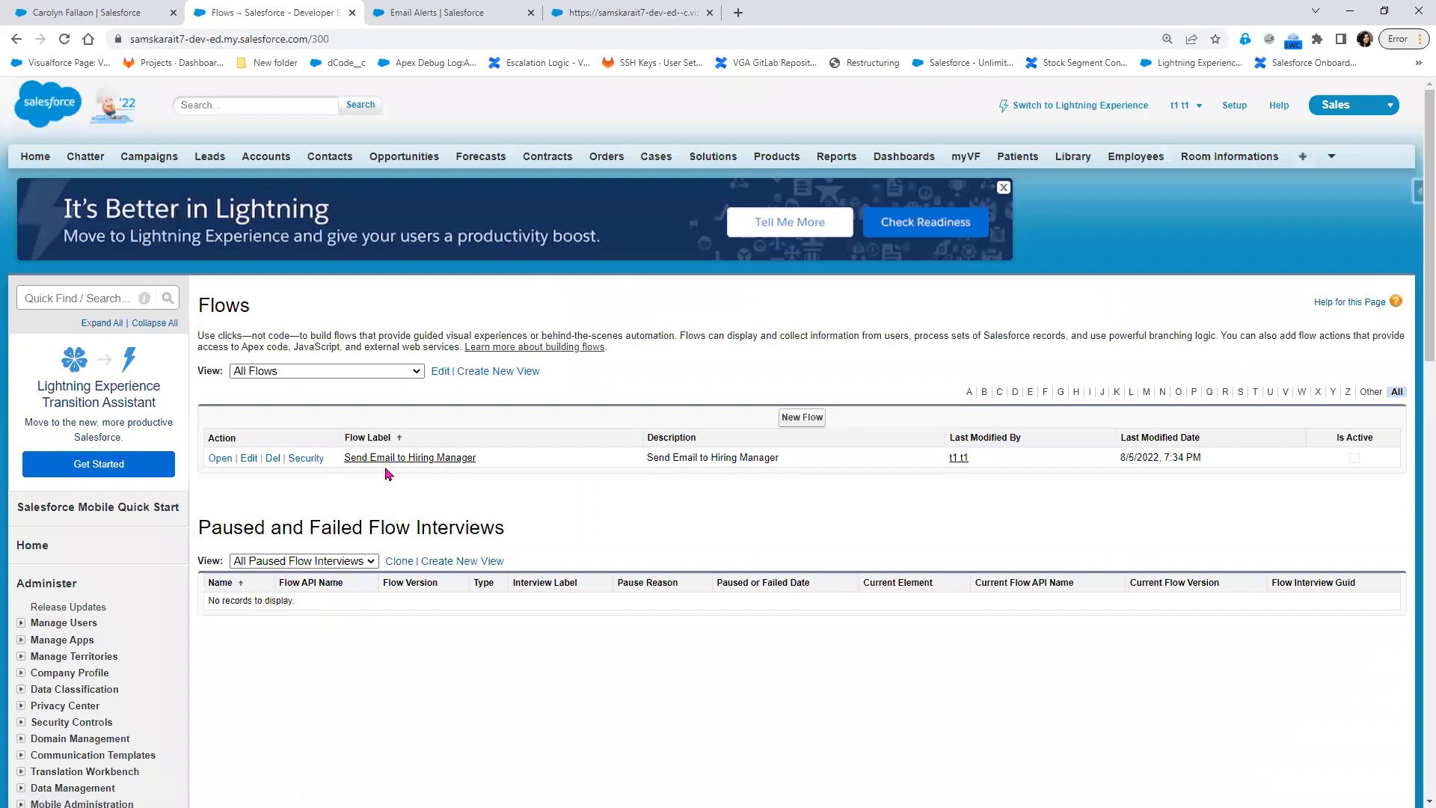
{"action": "left_click", "coordinate": [400, 458]}
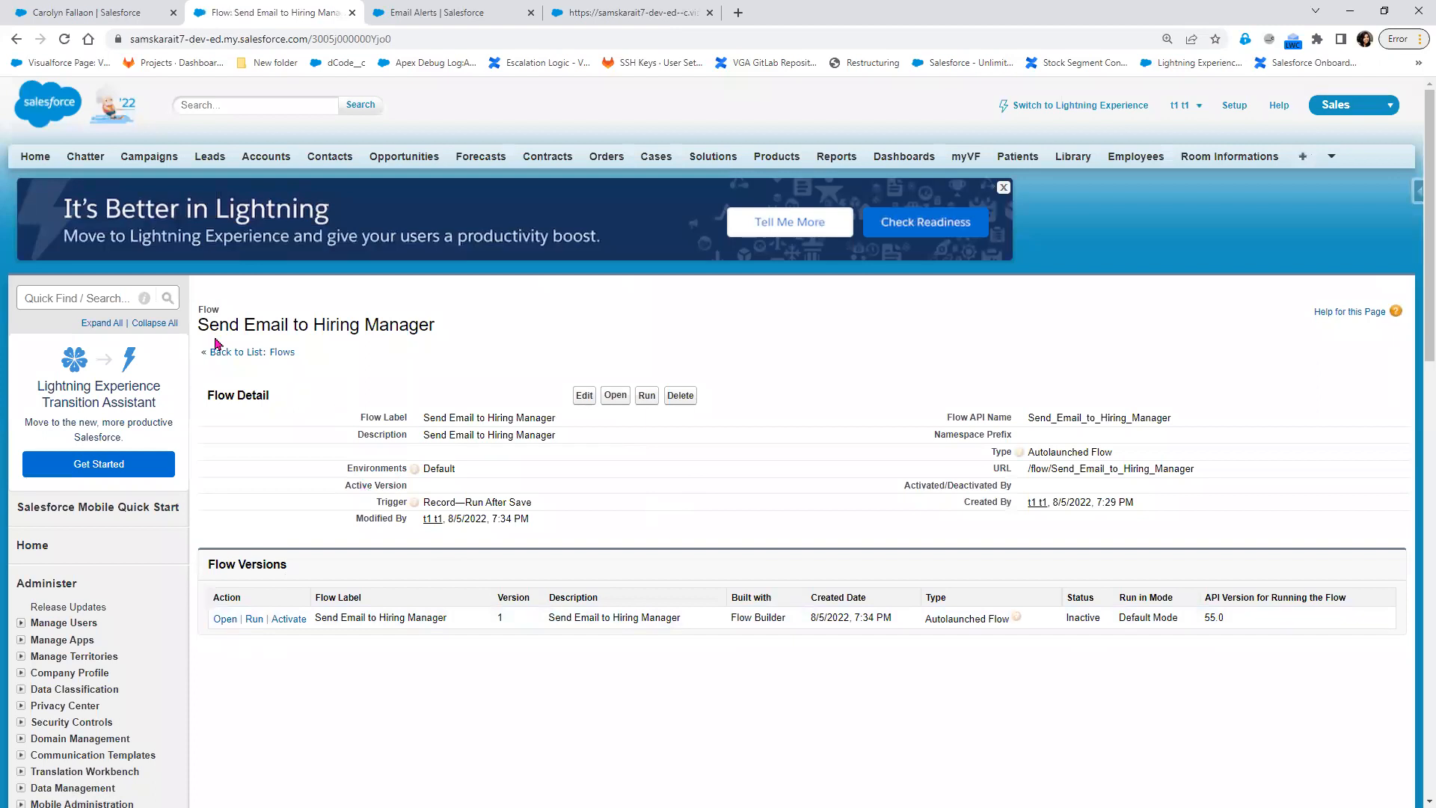
{"action": "left_click", "coordinate": [223, 619]}
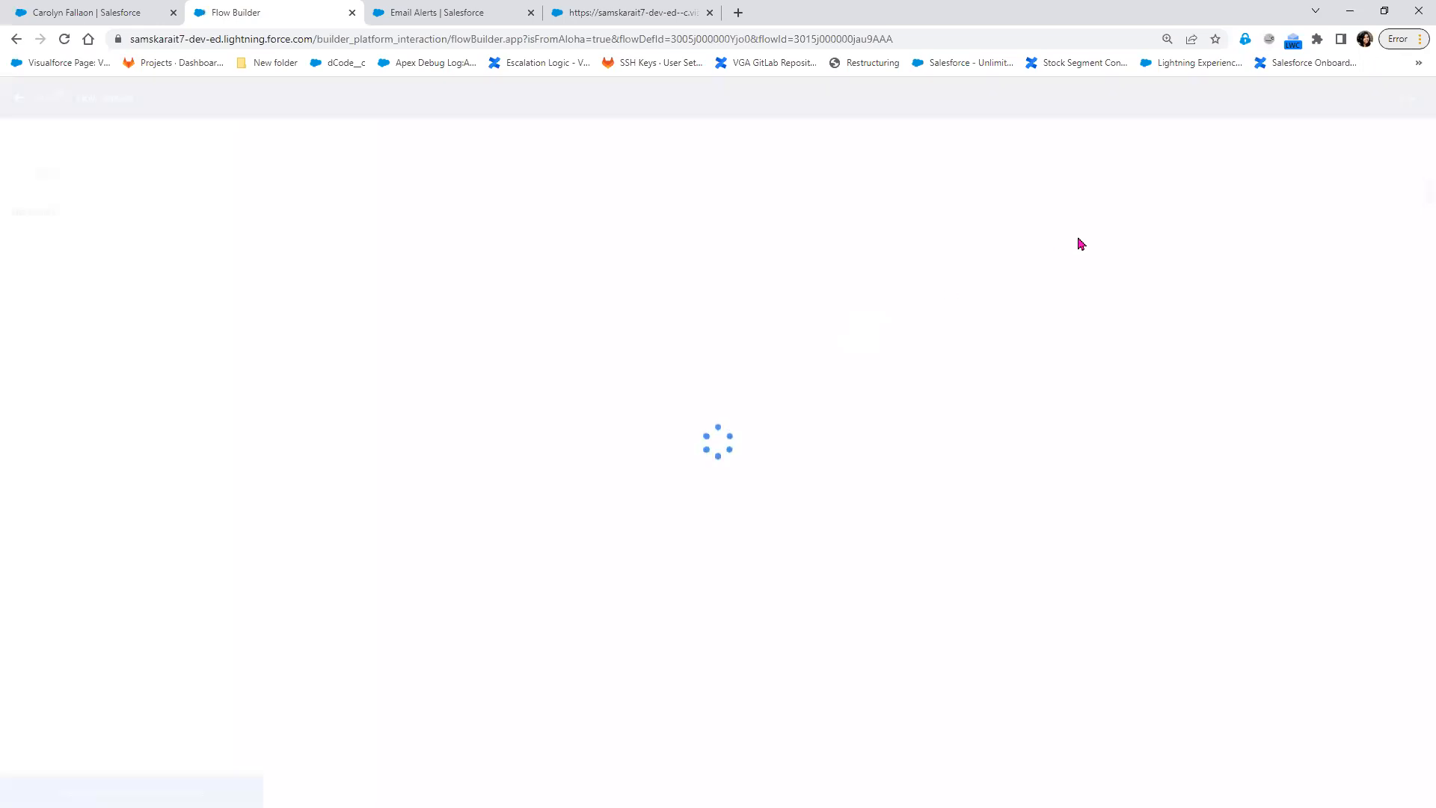
{"action": "left_click", "coordinate": [1283, 140]}
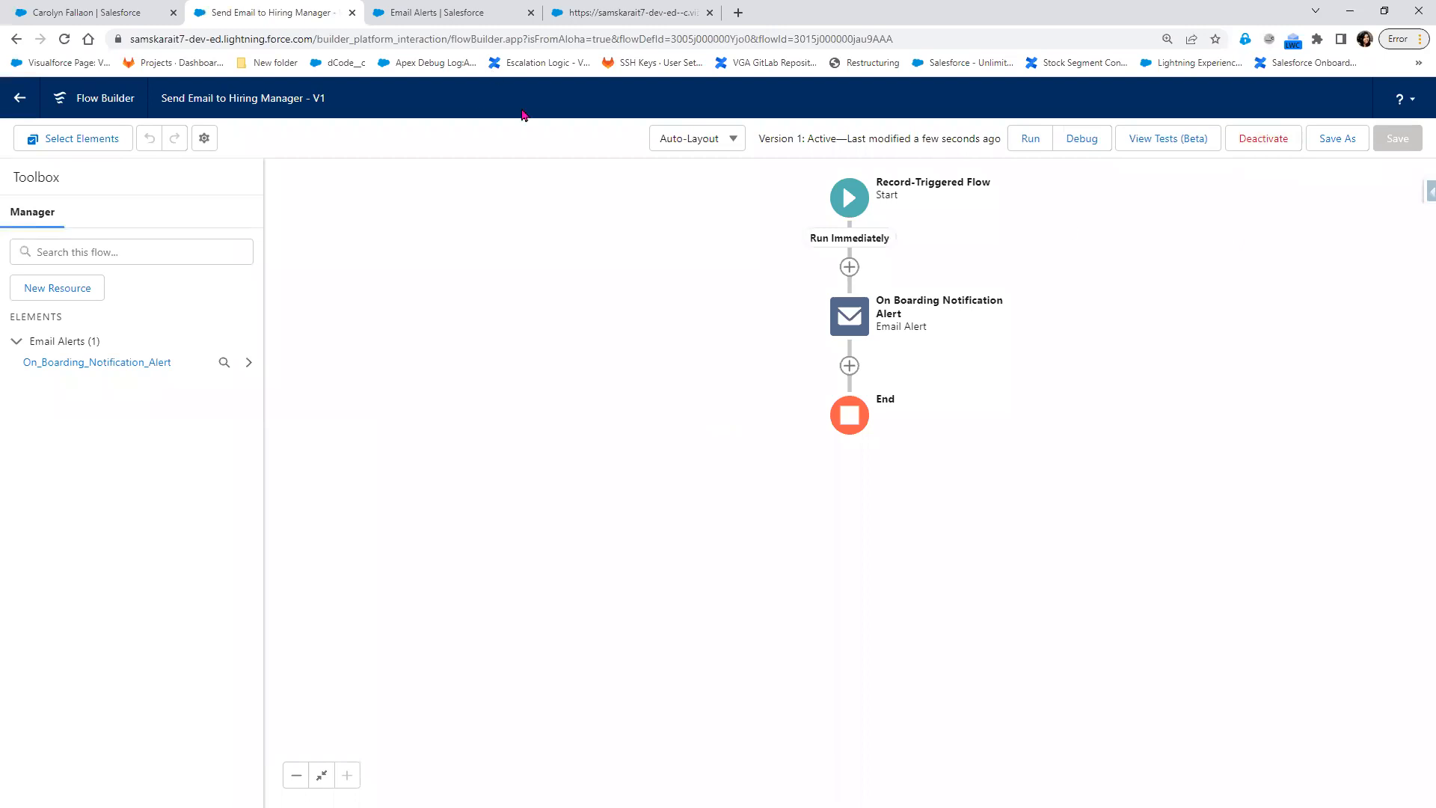
Open Google (google.com) in a new browser tab.
{"action": "left_click", "coordinate": [72, 13]}
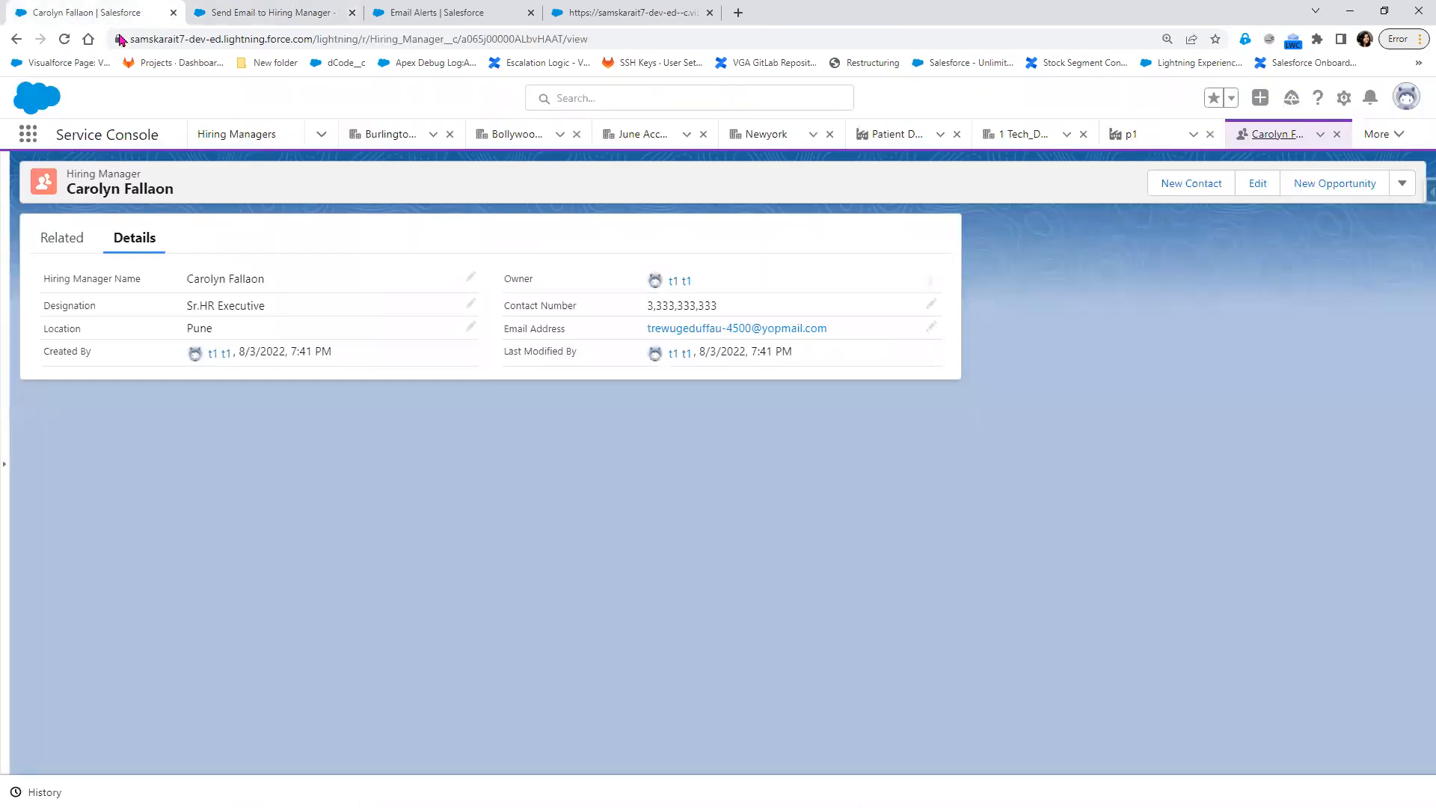
{"action": "left_click", "coordinate": [738, 13]}
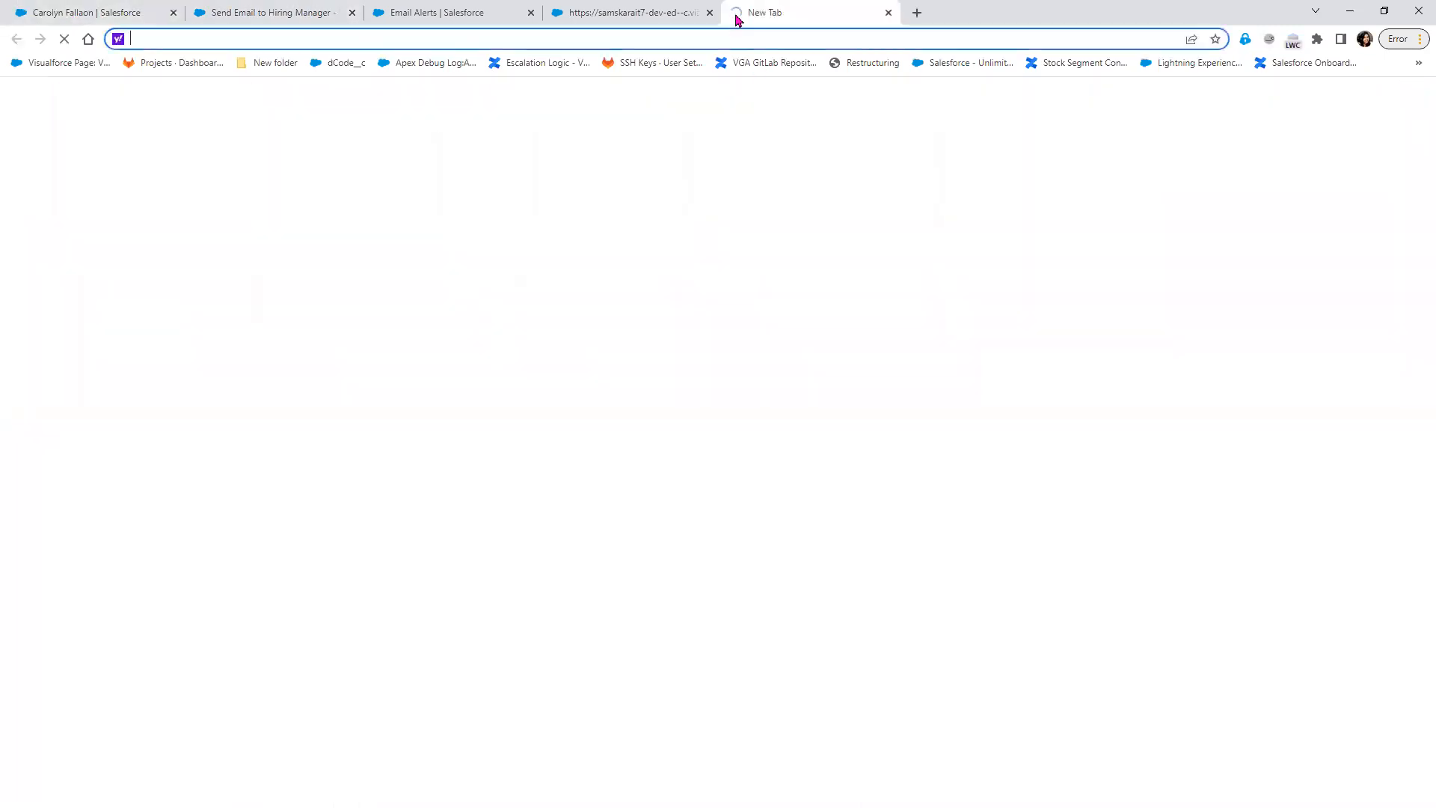
{"action": "type", "text": "you"}
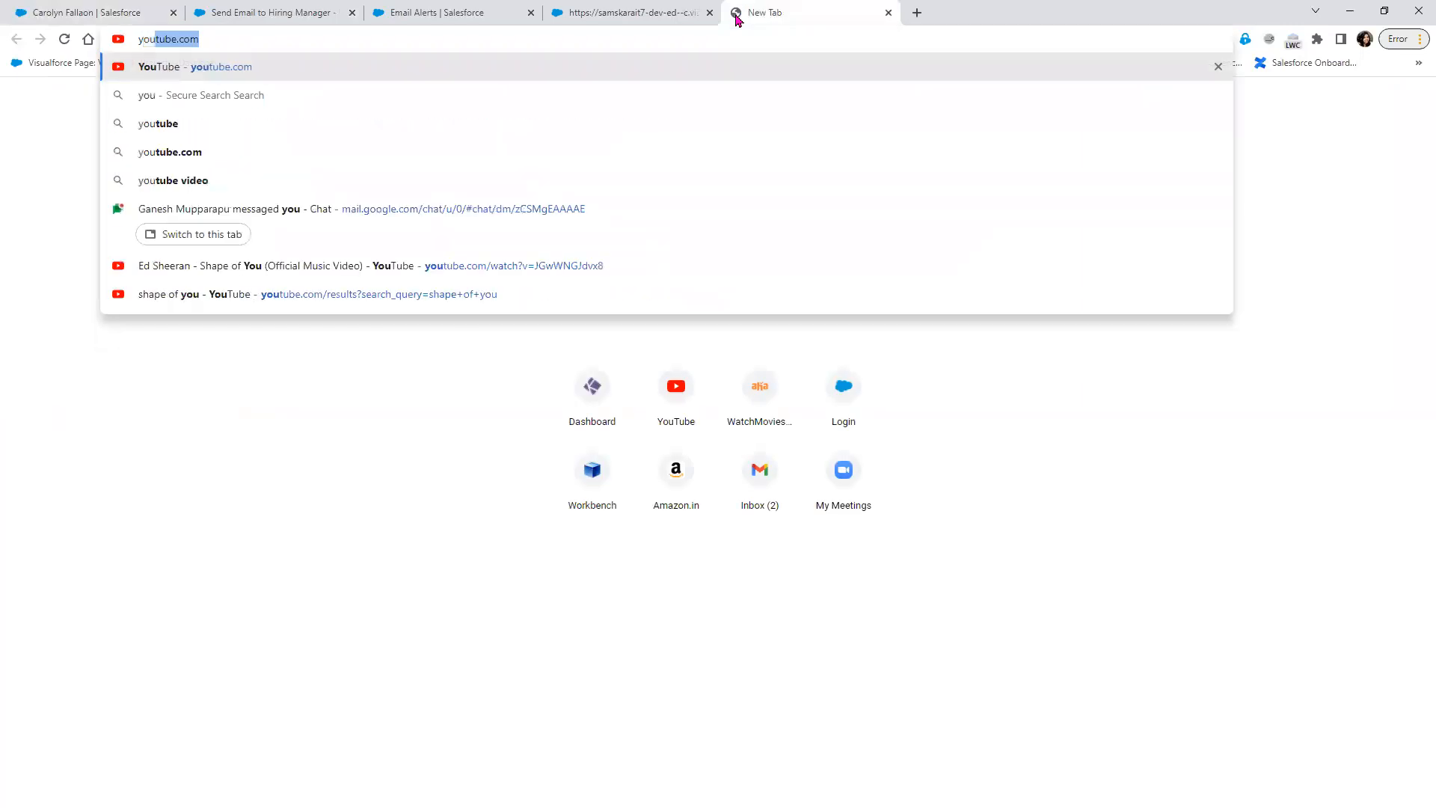
{"action": "type", "text": "p"}
{"action": "key", "text": "BackSpace"}
{"action": "key", "text": "BackSpace"}
{"action": "key", "text": "BackSpace"}
{"action": "key", "text": "BackSpace"}
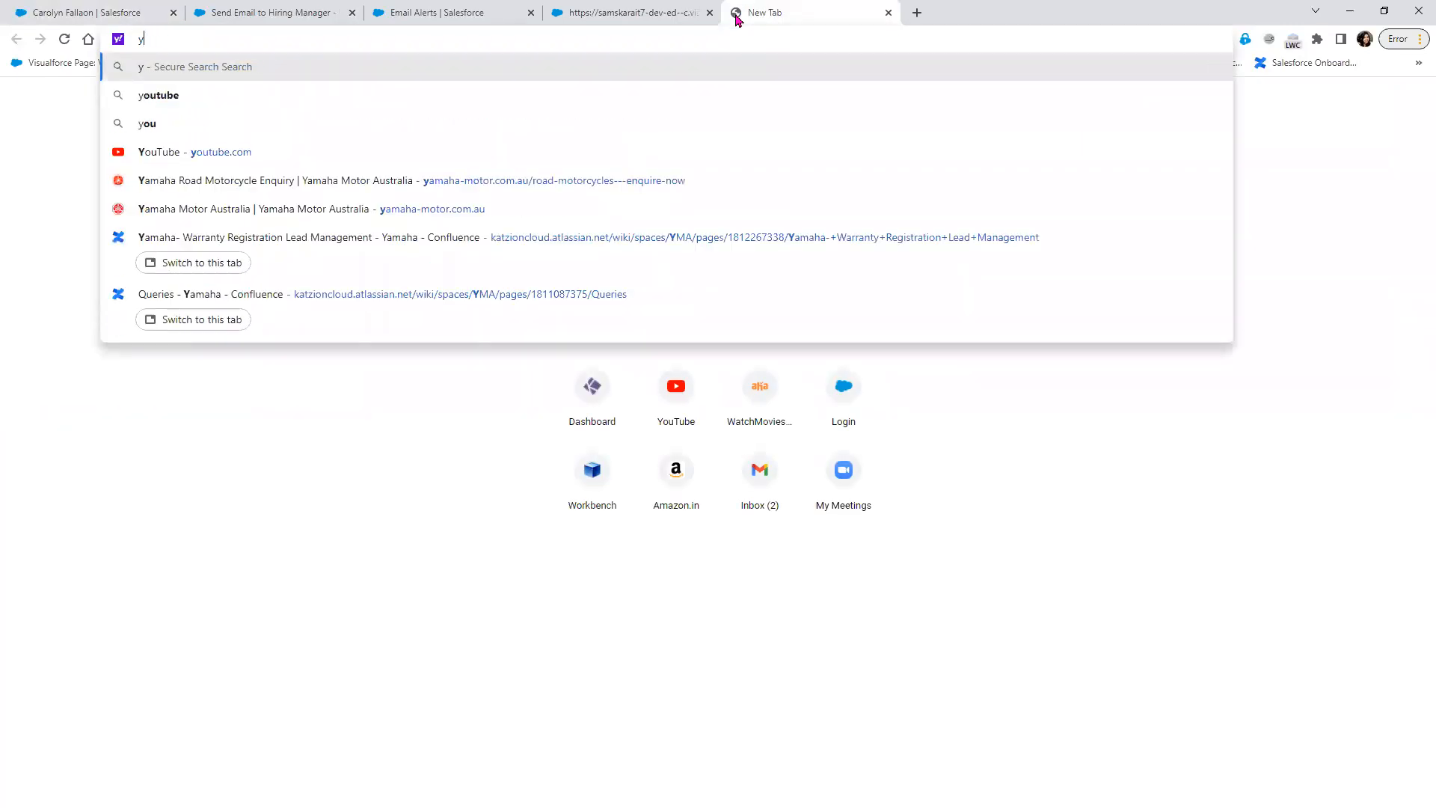
{"action": "type", "text": "g"}
{"action": "key", "text": "Return"}
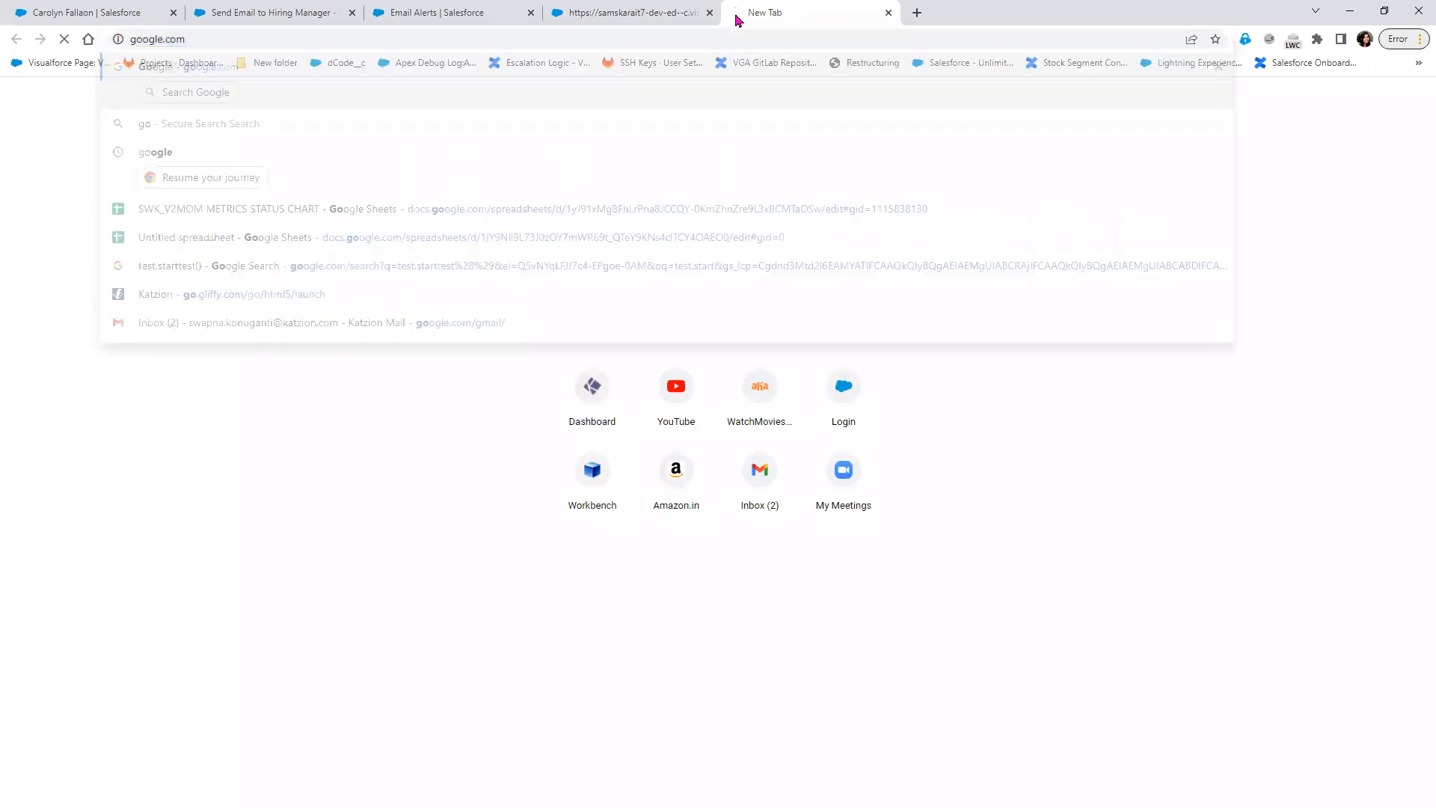
Search for yopmail, go to YOPmail's random email address generator, and open the inbox of the autogenerated address.
{"action": "type", "text": "yop"}
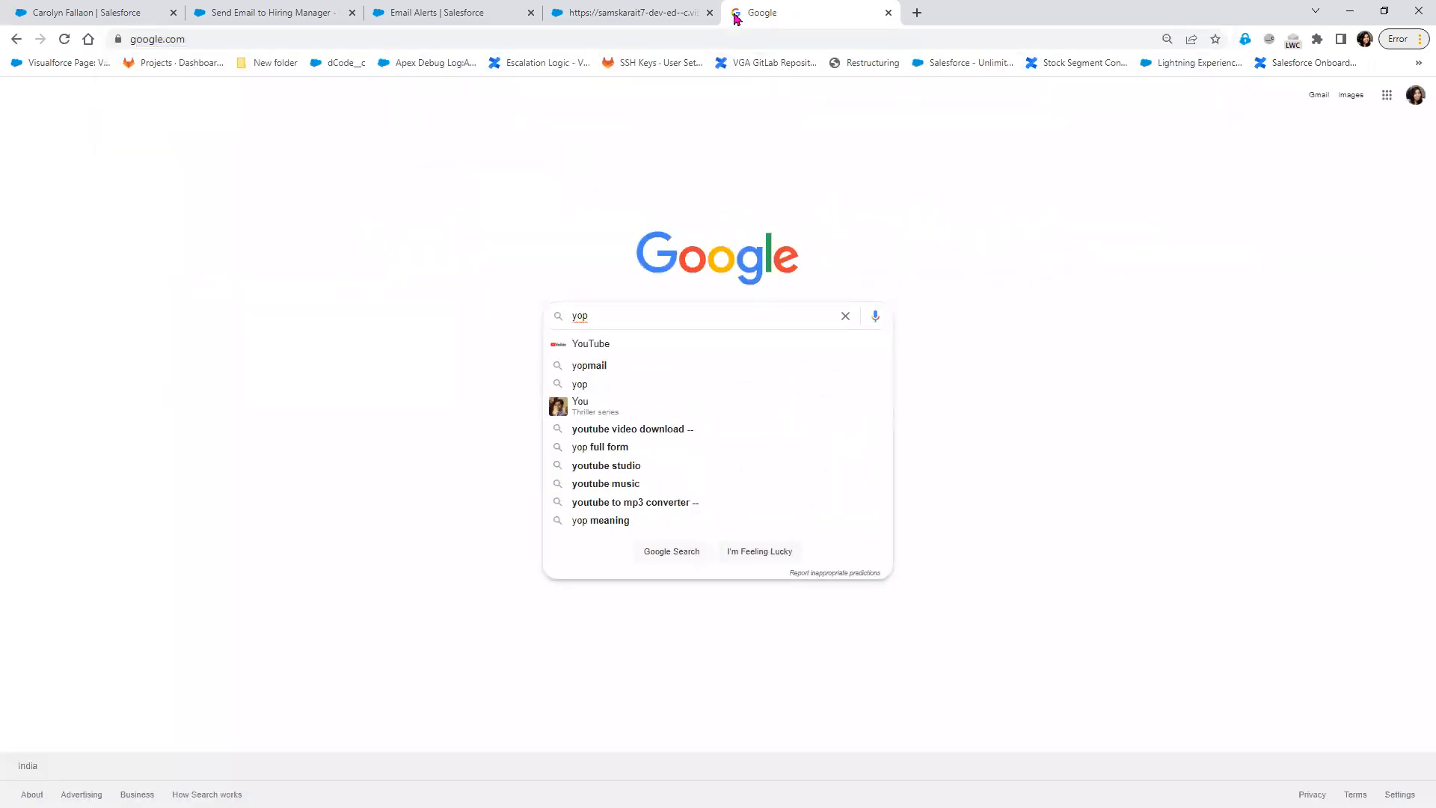
{"action": "left_click", "coordinate": [587, 370]}
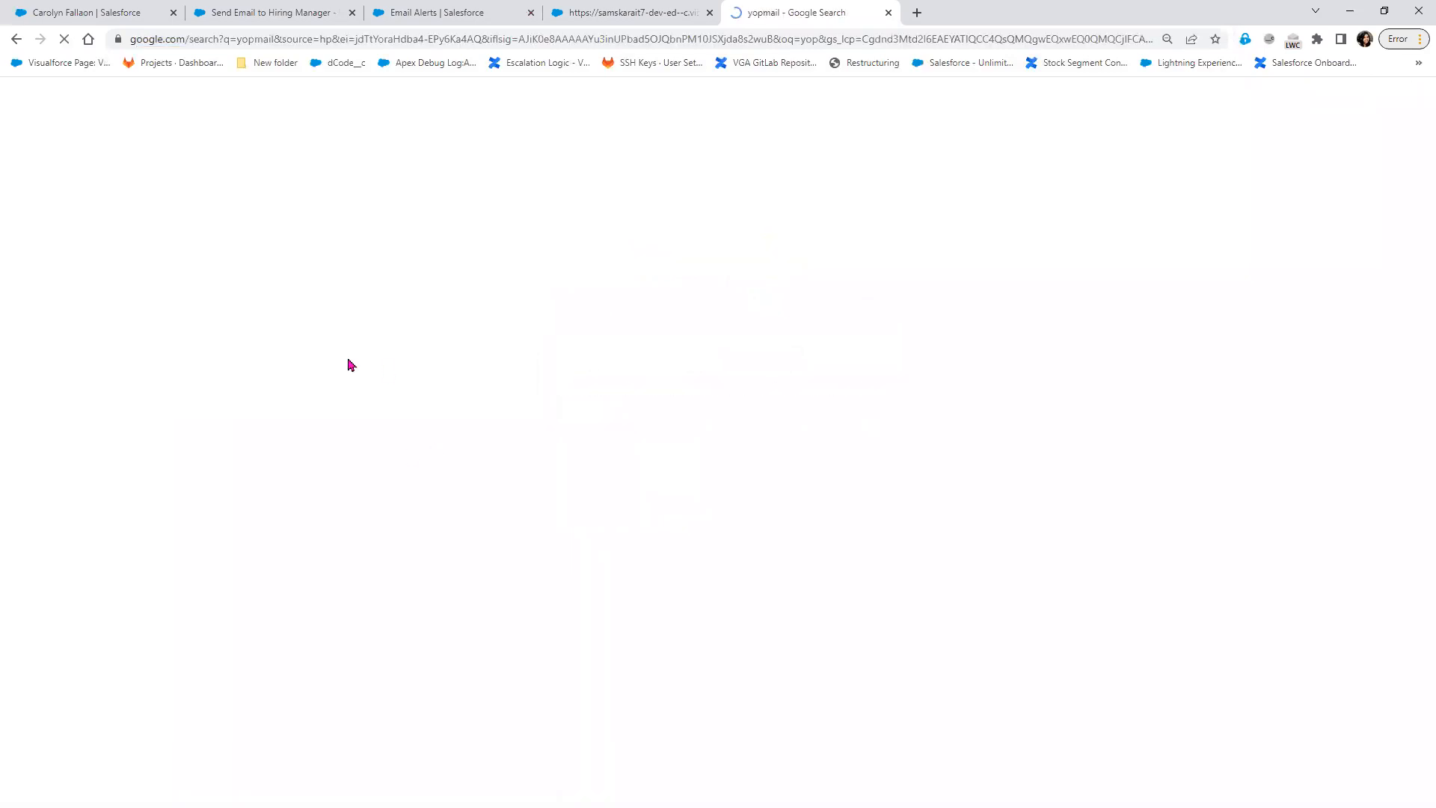
{"action": "left_click", "coordinate": [174, 268]}
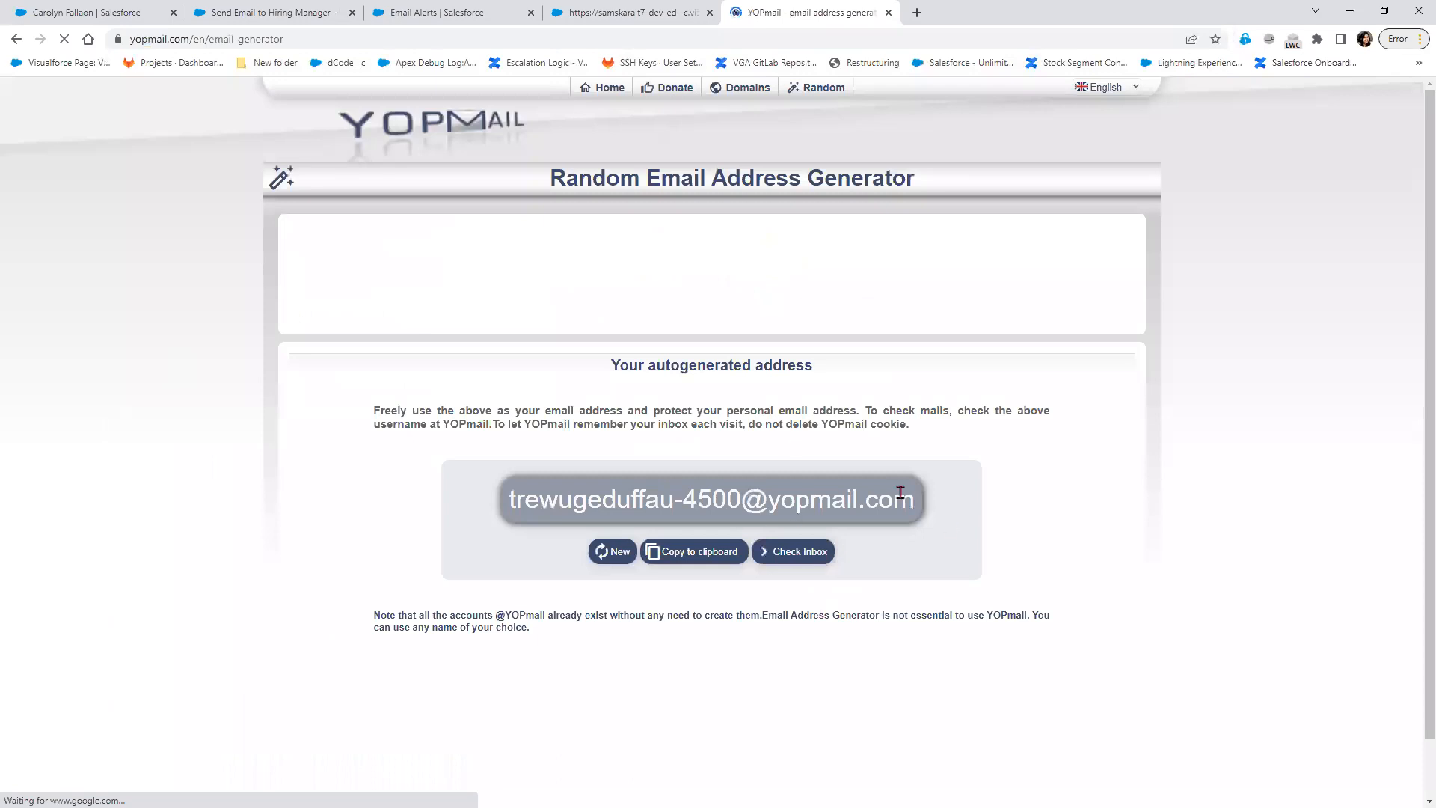
{"action": "left_click_drag", "start_coordinate": [914, 499], "coordinate": [458, 501]}
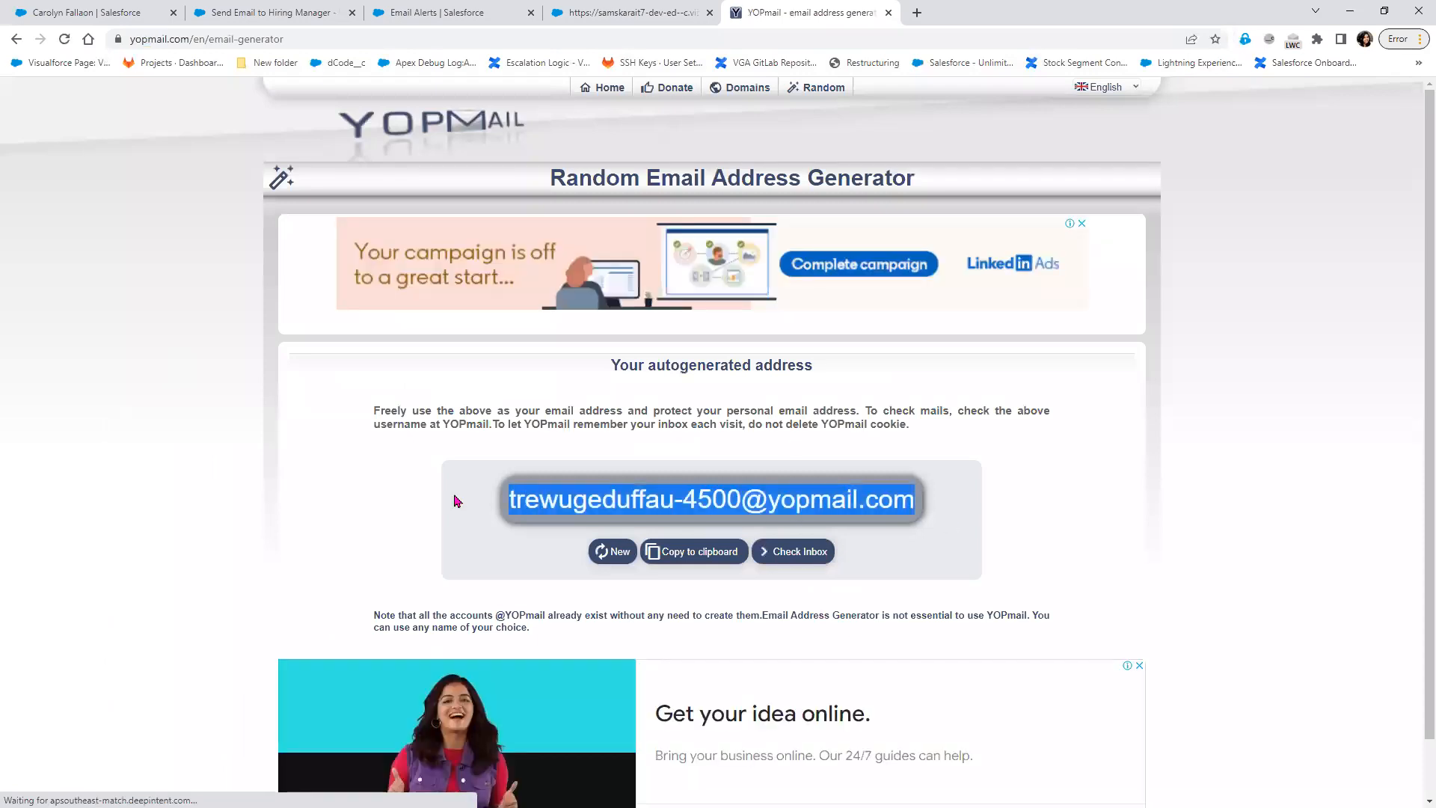
{"action": "left_click", "coordinate": [819, 564]}
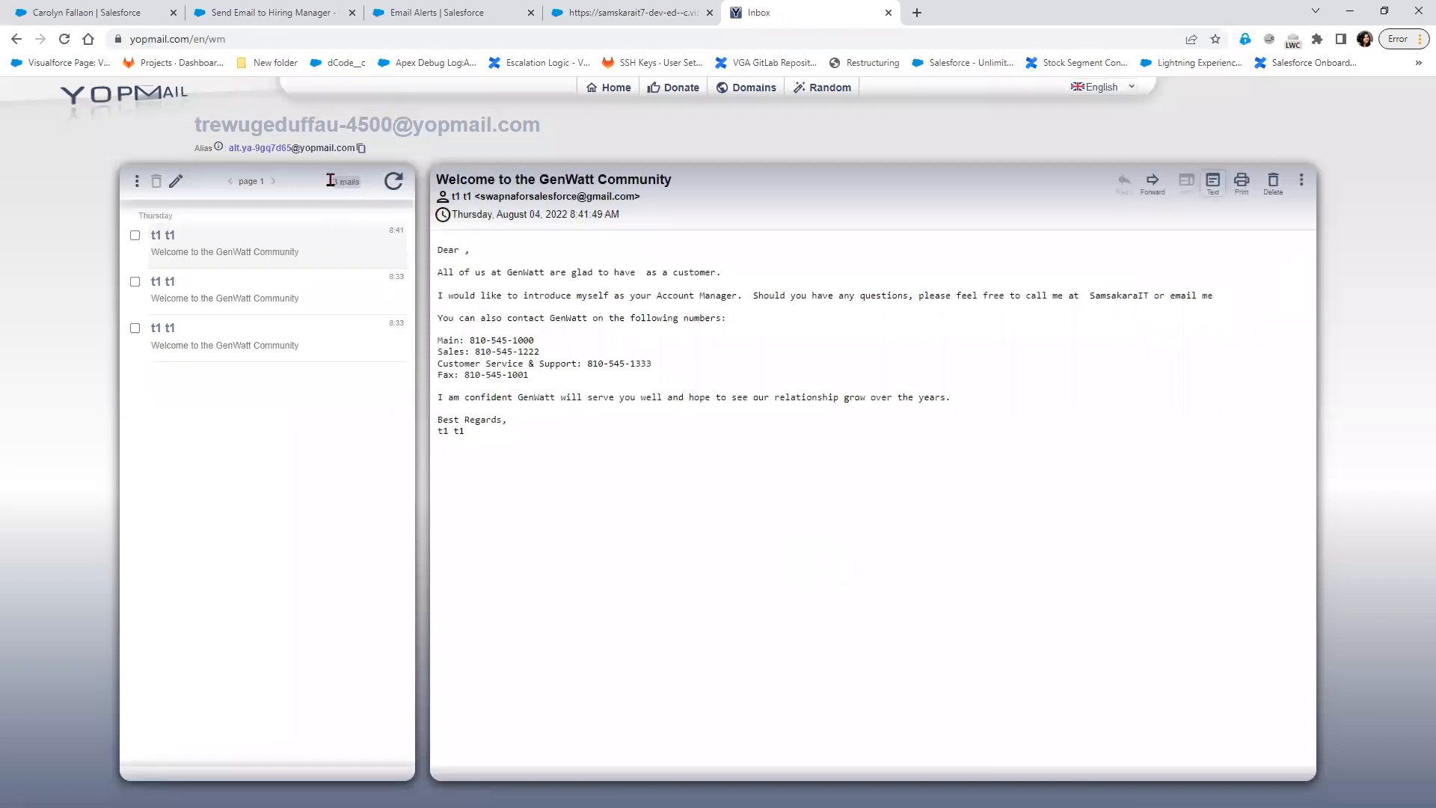
Delete all existing messages from the YOPmail inbox and refresh it.
{"action": "left_click", "coordinate": [135, 235]}
{"action": "left_click", "coordinate": [134, 328]}
{"action": "left_click", "coordinate": [135, 282]}
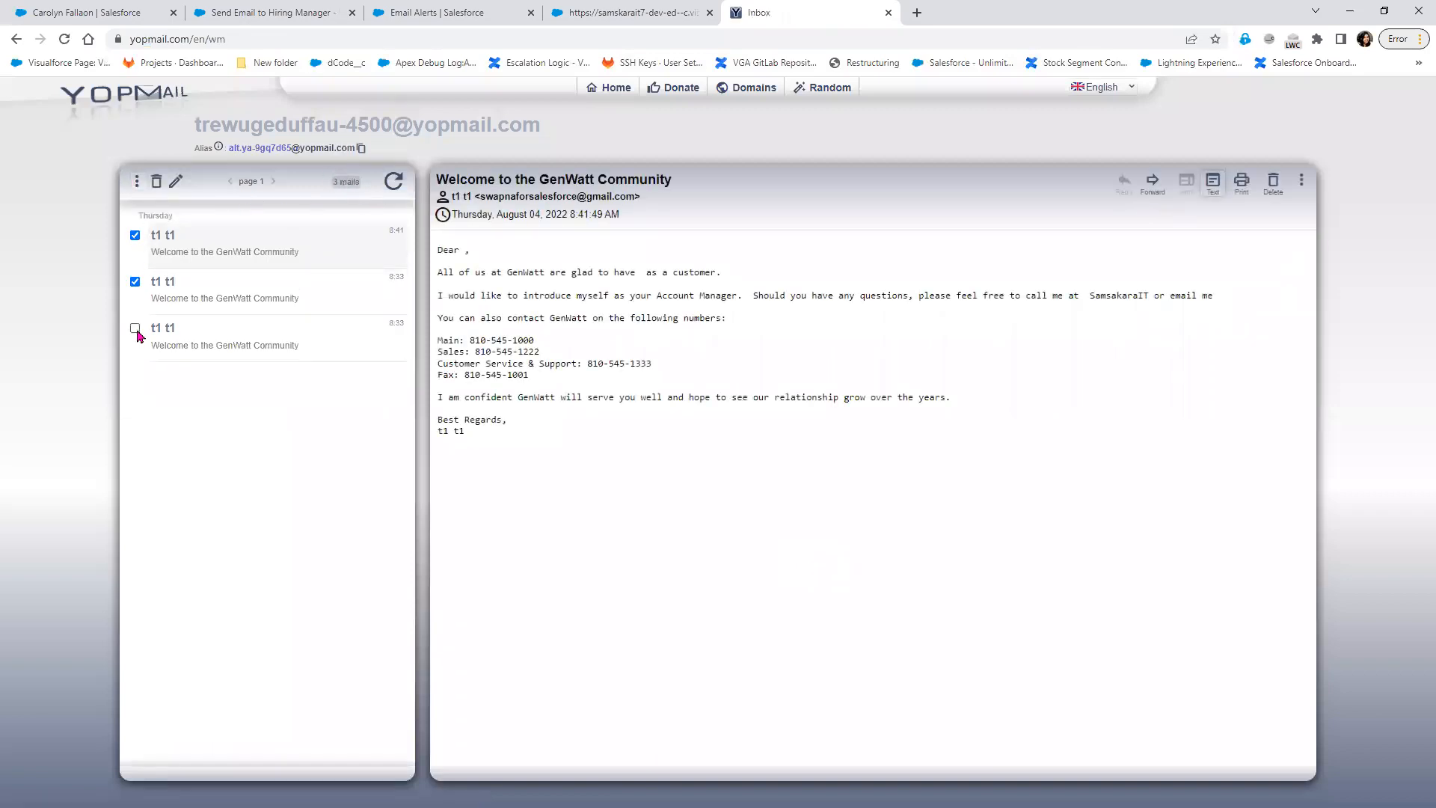
{"action": "left_click", "coordinate": [157, 181]}
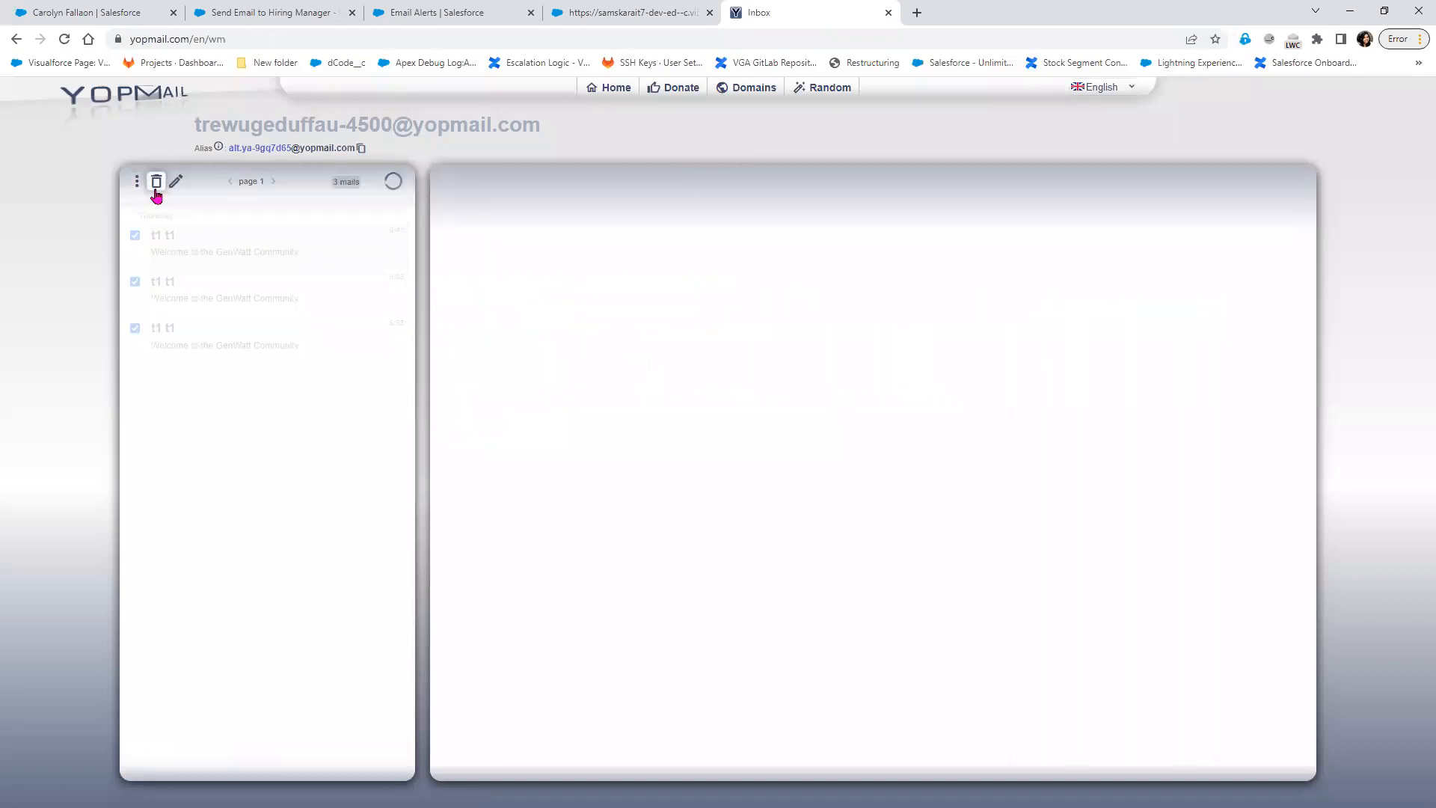
{"action": "left_click", "coordinate": [395, 182]}
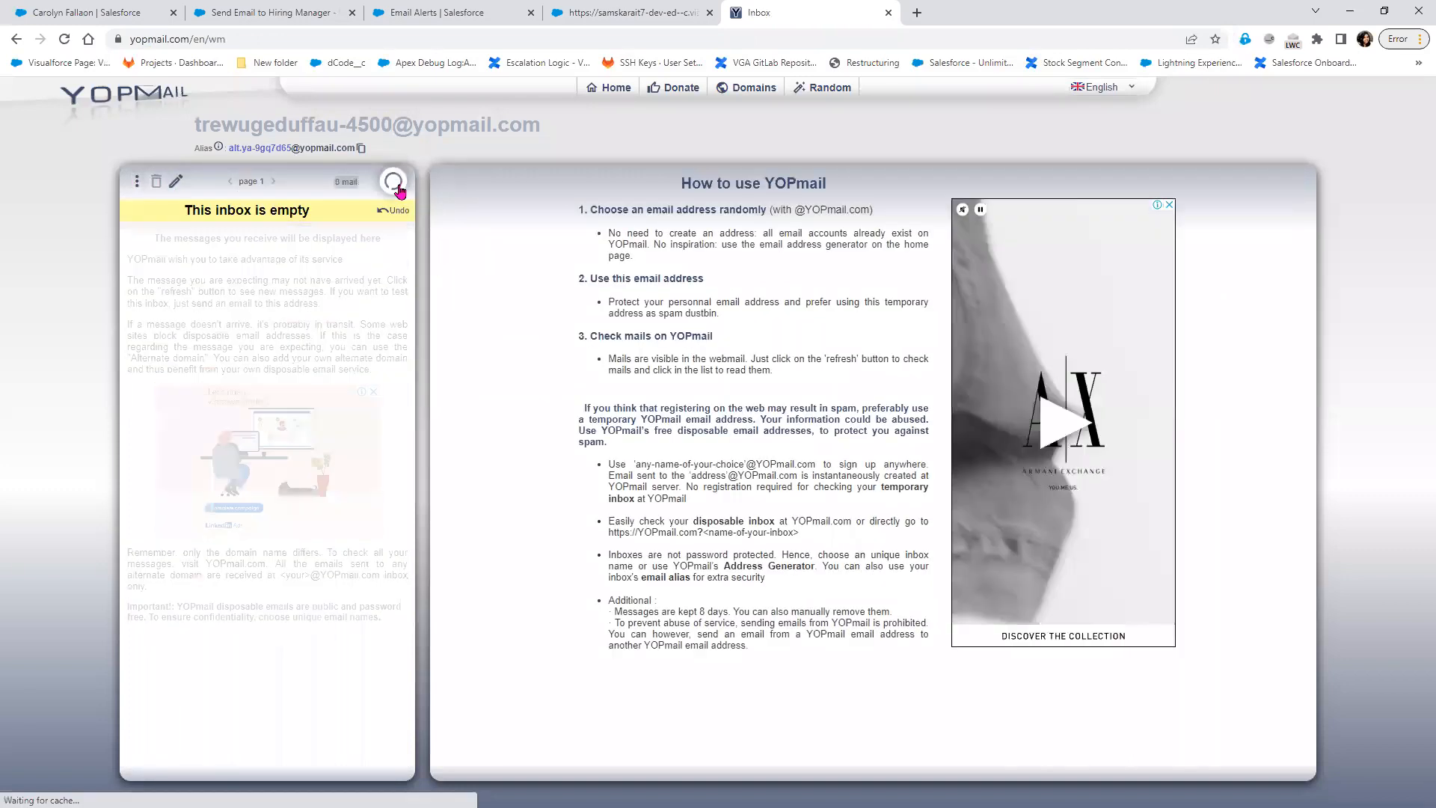
Clone the existing hiring manager record in the Service Console, append 1 to the Hiring Manager Name, and save the new record.
{"action": "left_click", "coordinate": [84, 10]}
{"action": "left_click", "coordinate": [1401, 183]}
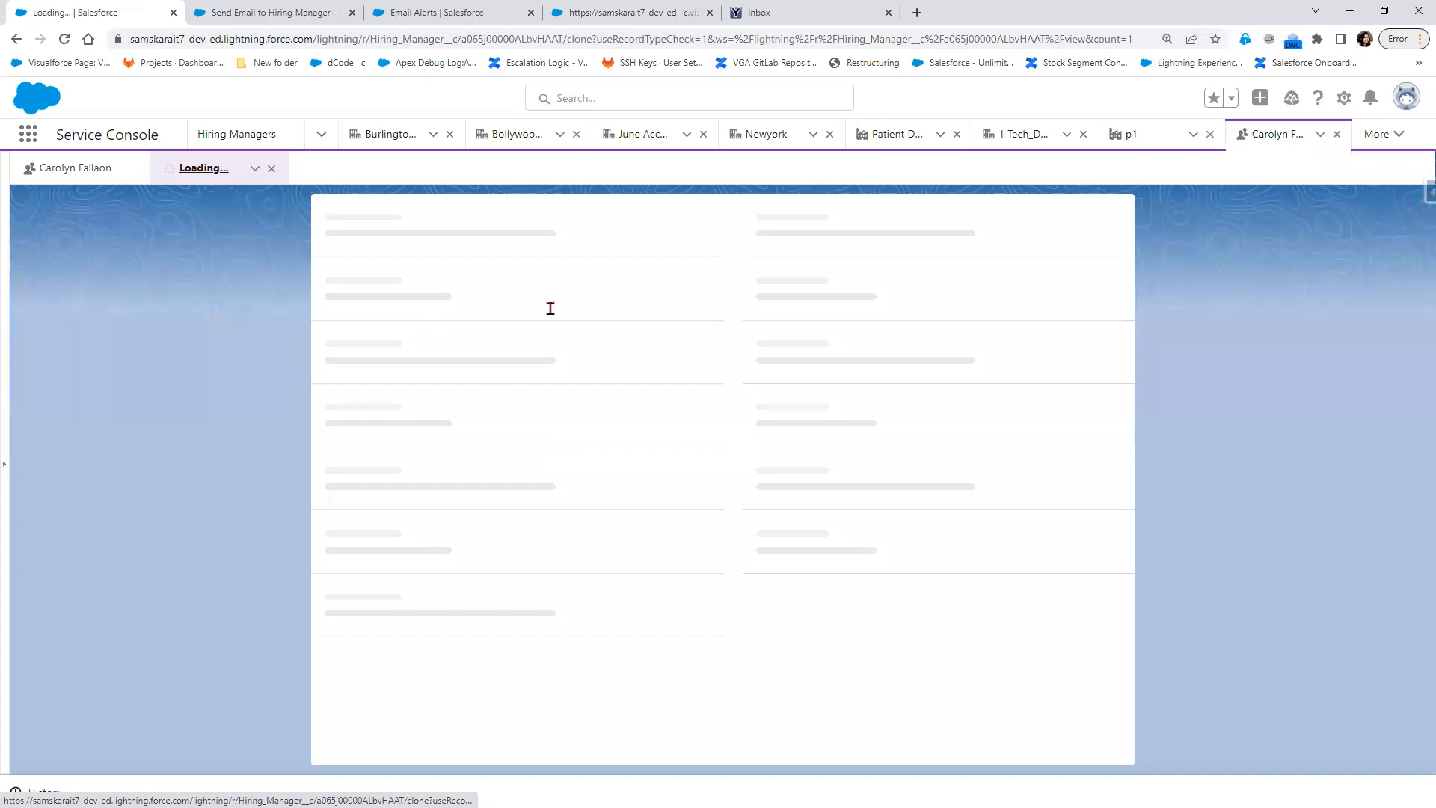
{"action": "type", "text": "1"}
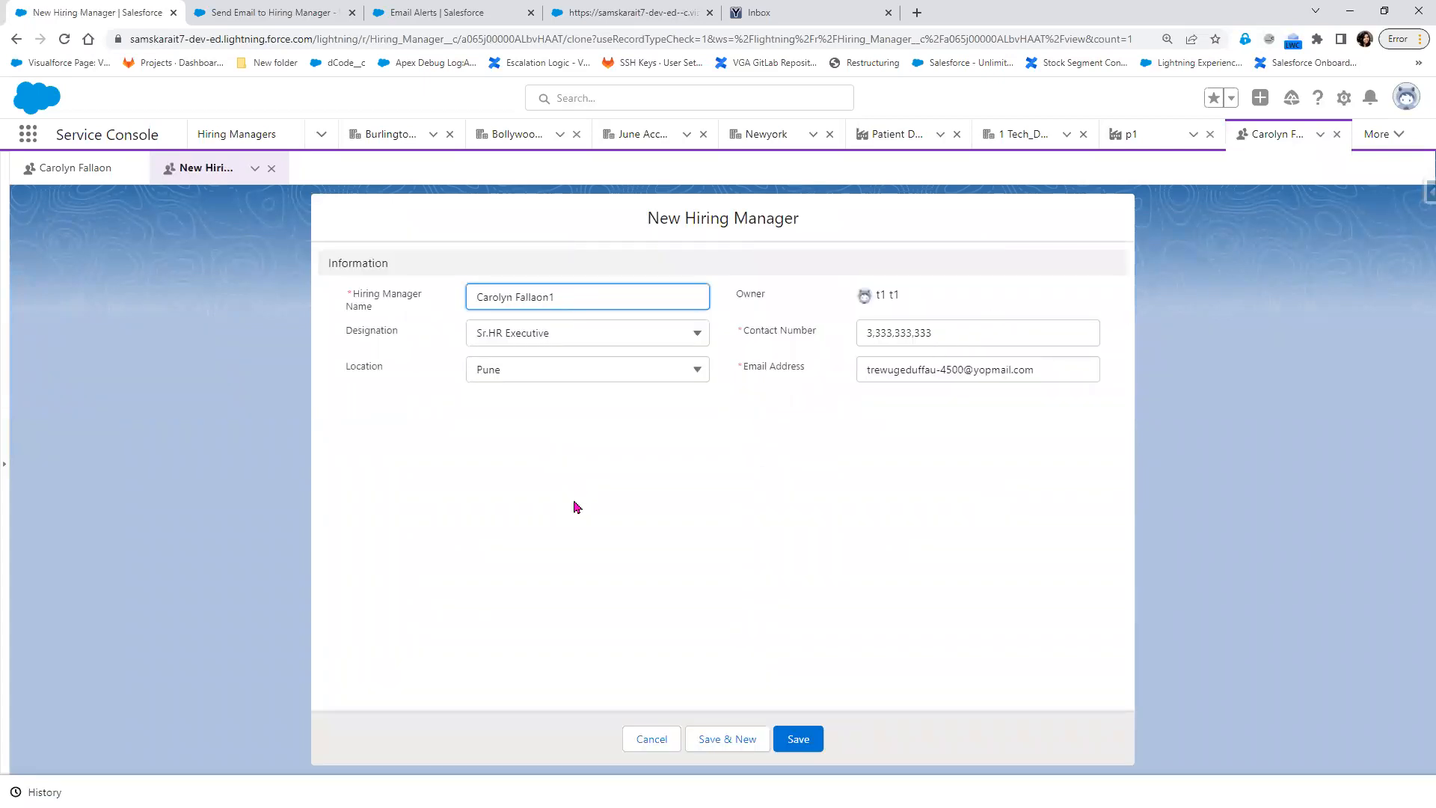
{"action": "key", "text": "Tab"}
{"action": "key", "text": "Tab"}
{"action": "left_click", "coordinate": [815, 743]}
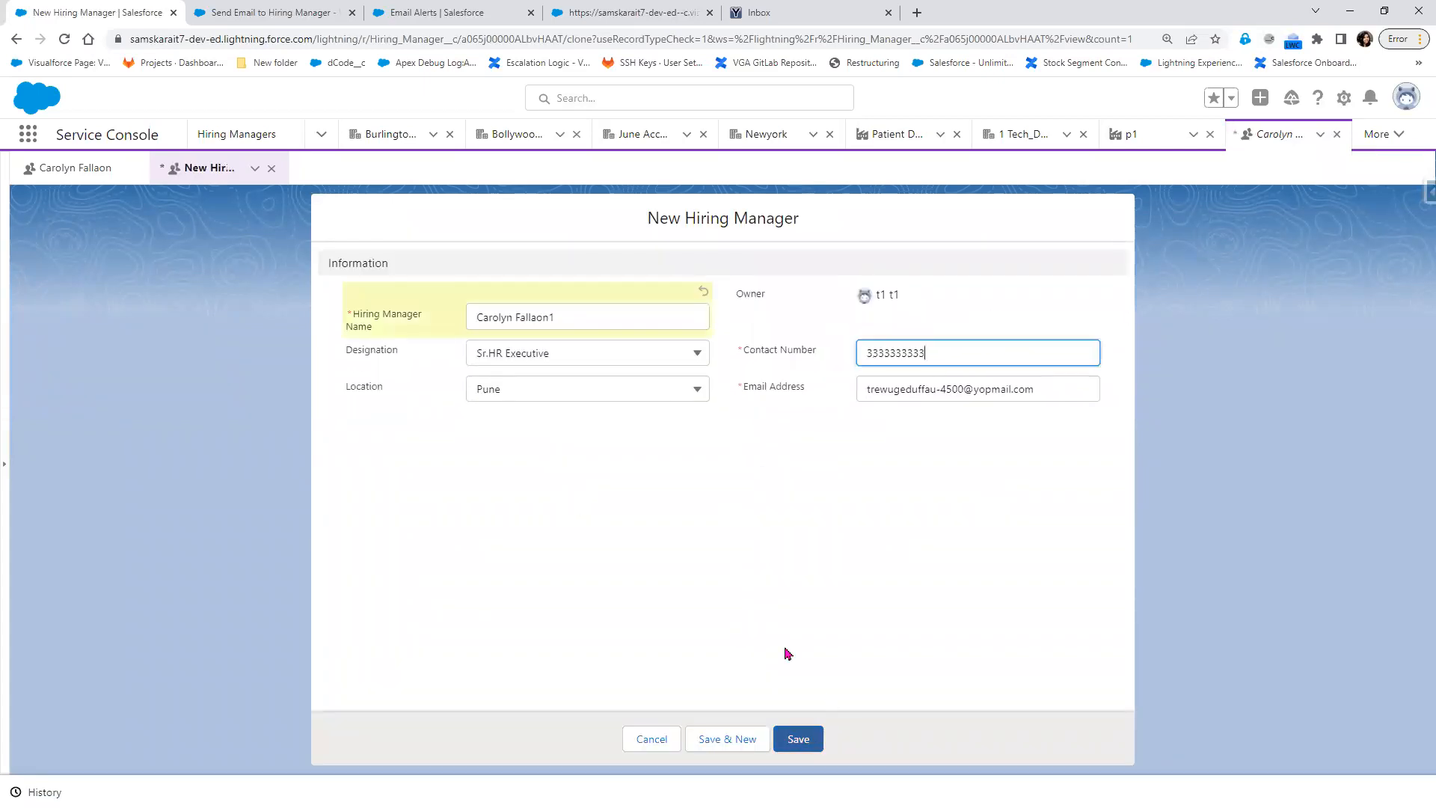
Check the refreshed YOPmail inbox for the notification email and examine the On Boarding Notification Alert's recipients and additional emails in Setup.
{"action": "left_click", "coordinate": [826, 15]}
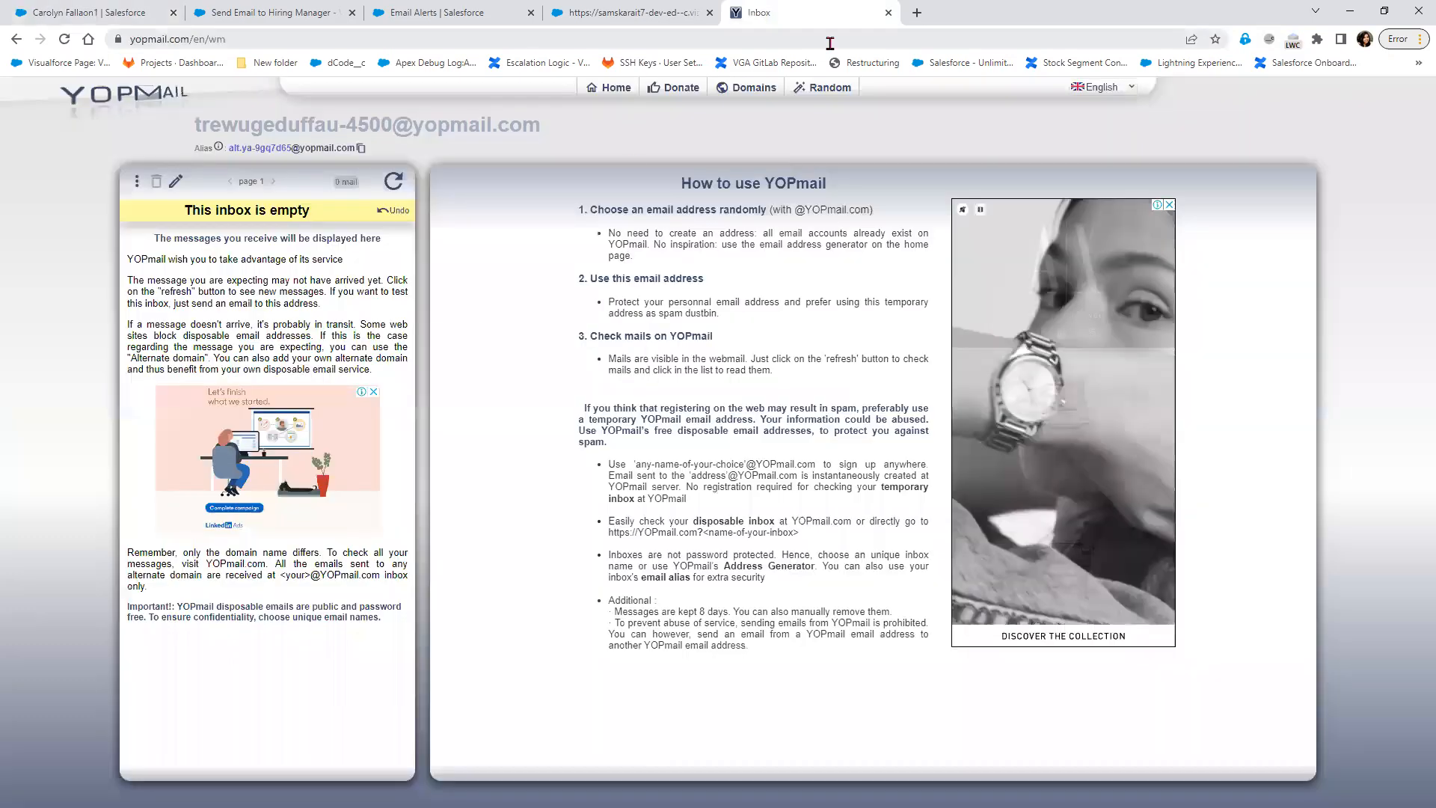
{"action": "left_click", "coordinate": [386, 192]}
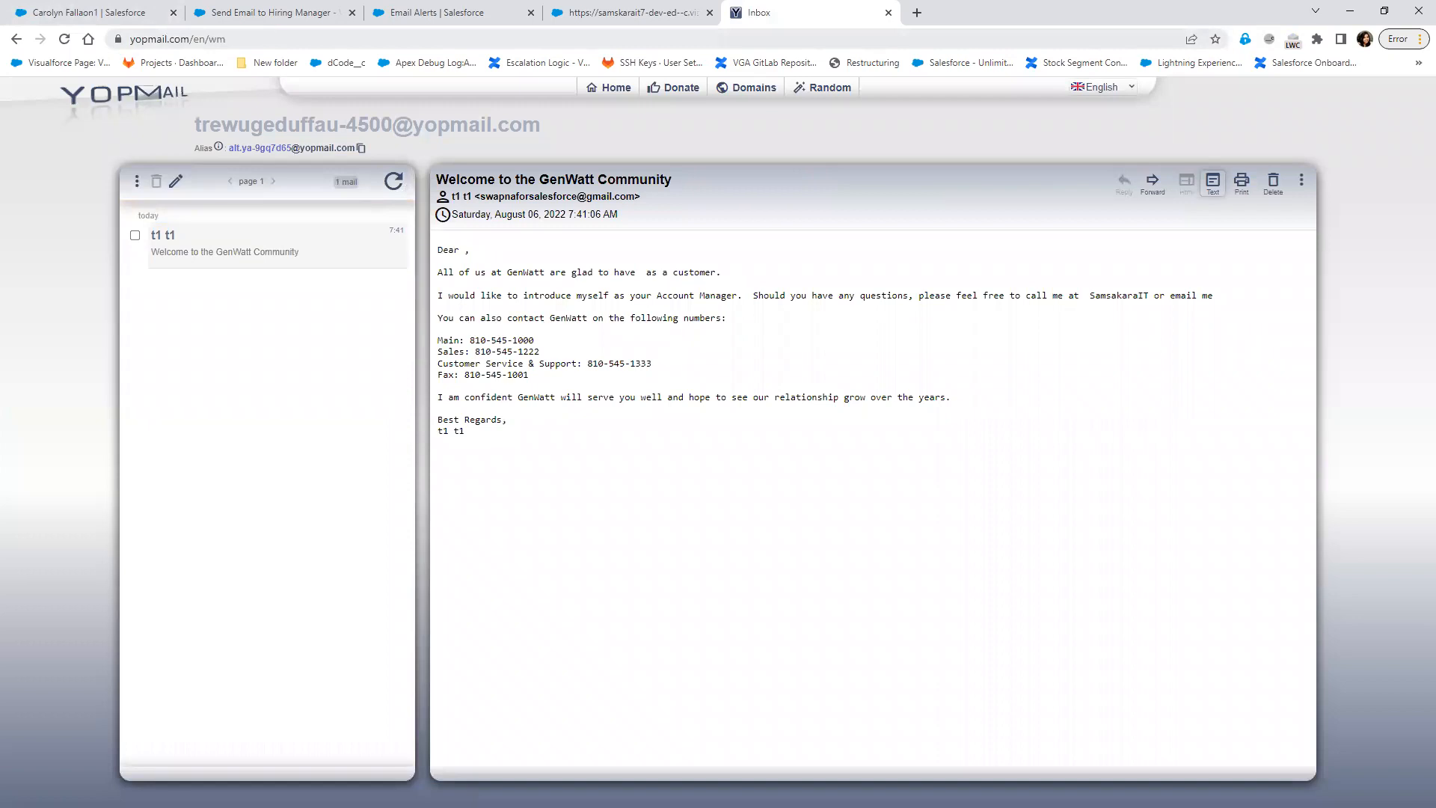
{"action": "left_click", "coordinate": [449, 15]}
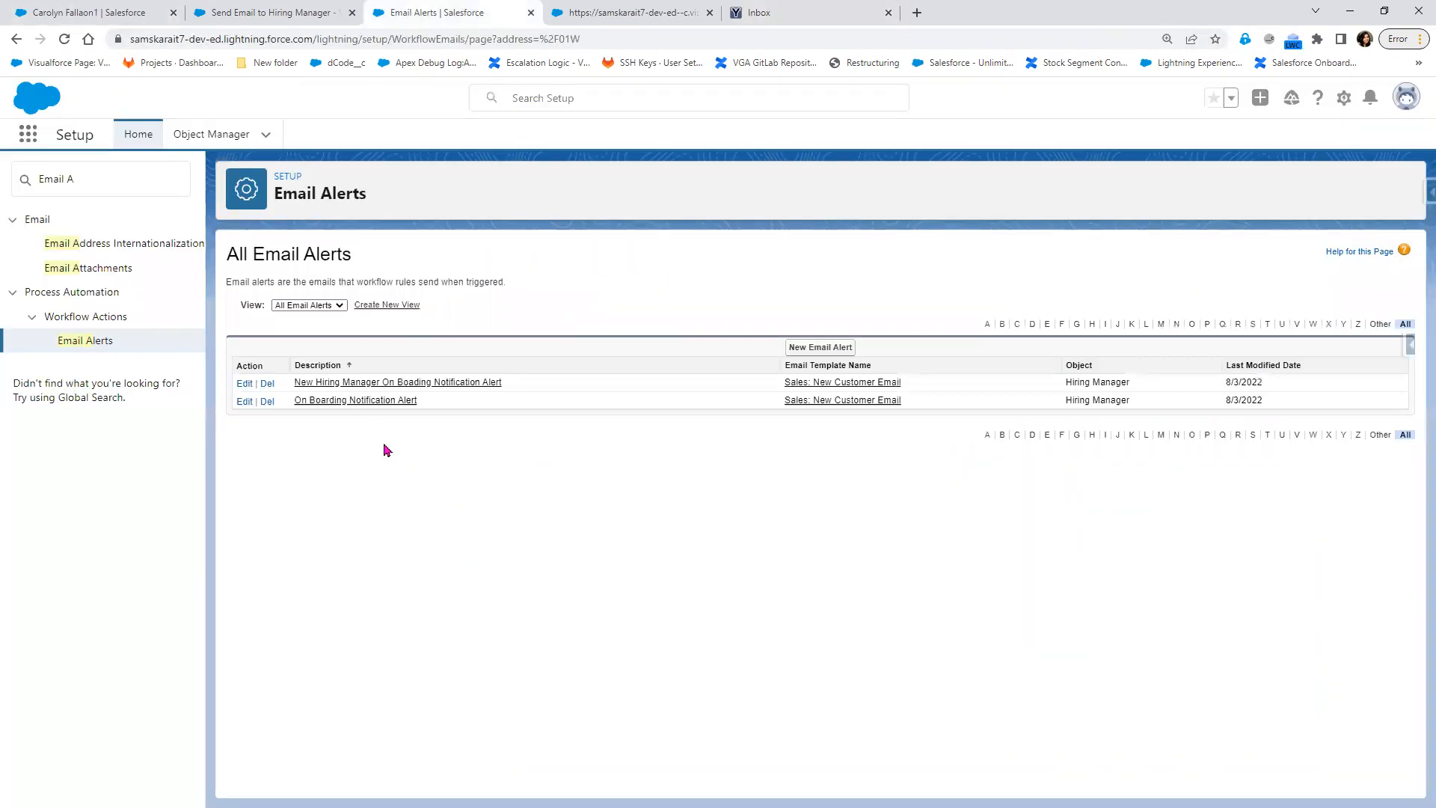
{"action": "left_click", "coordinate": [351, 404]}
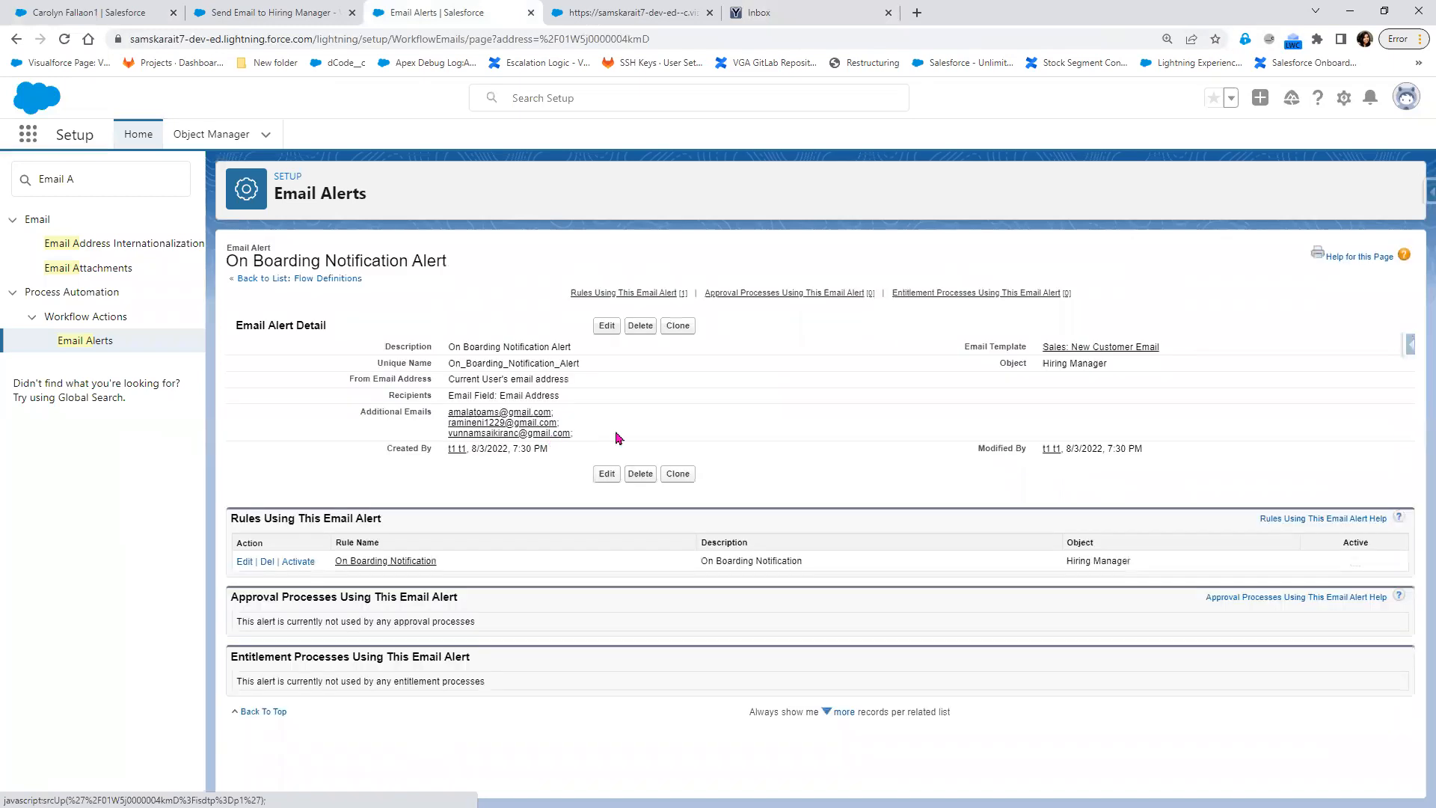
{"action": "left_click_drag", "start_coordinate": [447, 423], "coordinate": [524, 435]}
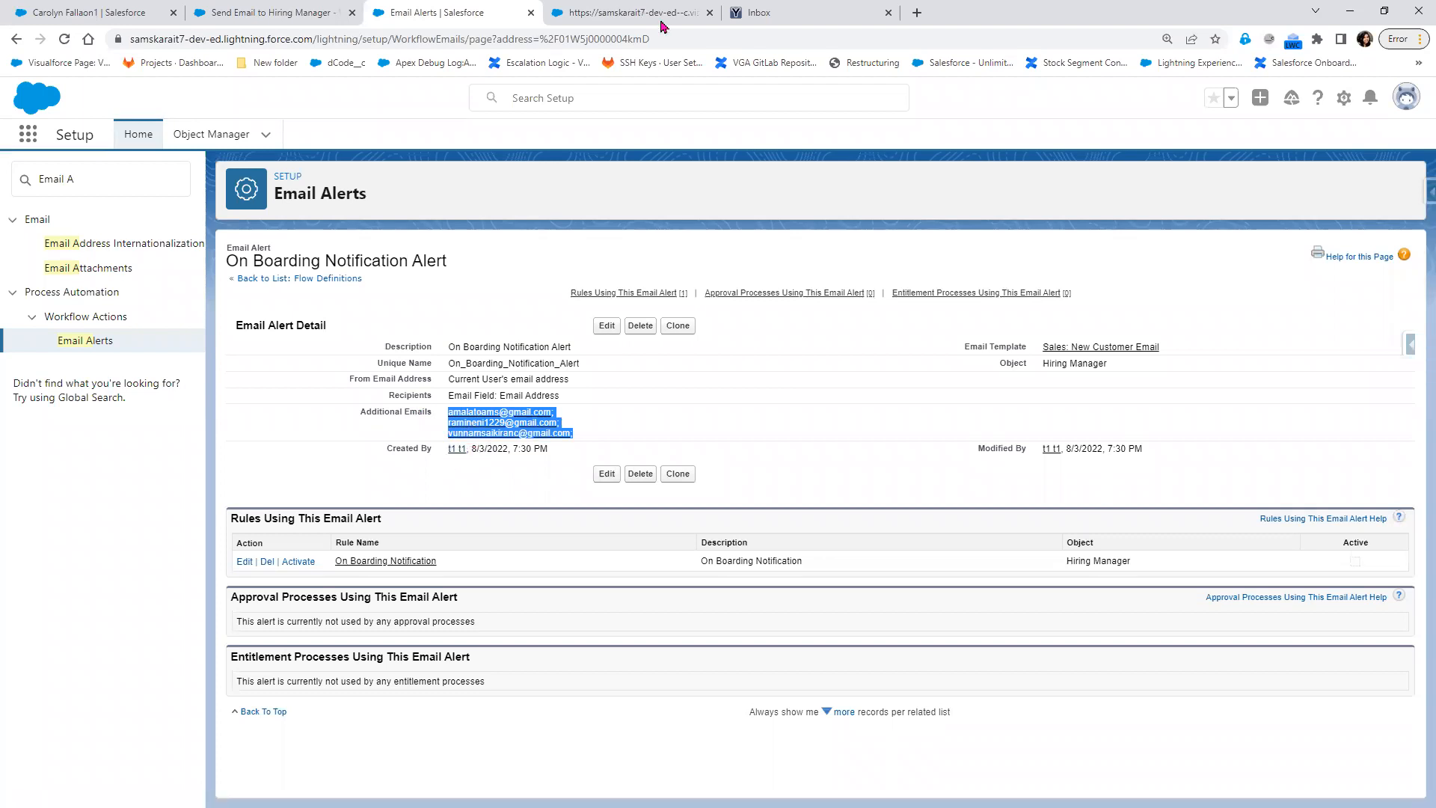
{"action": "left_click", "coordinate": [797, 17]}
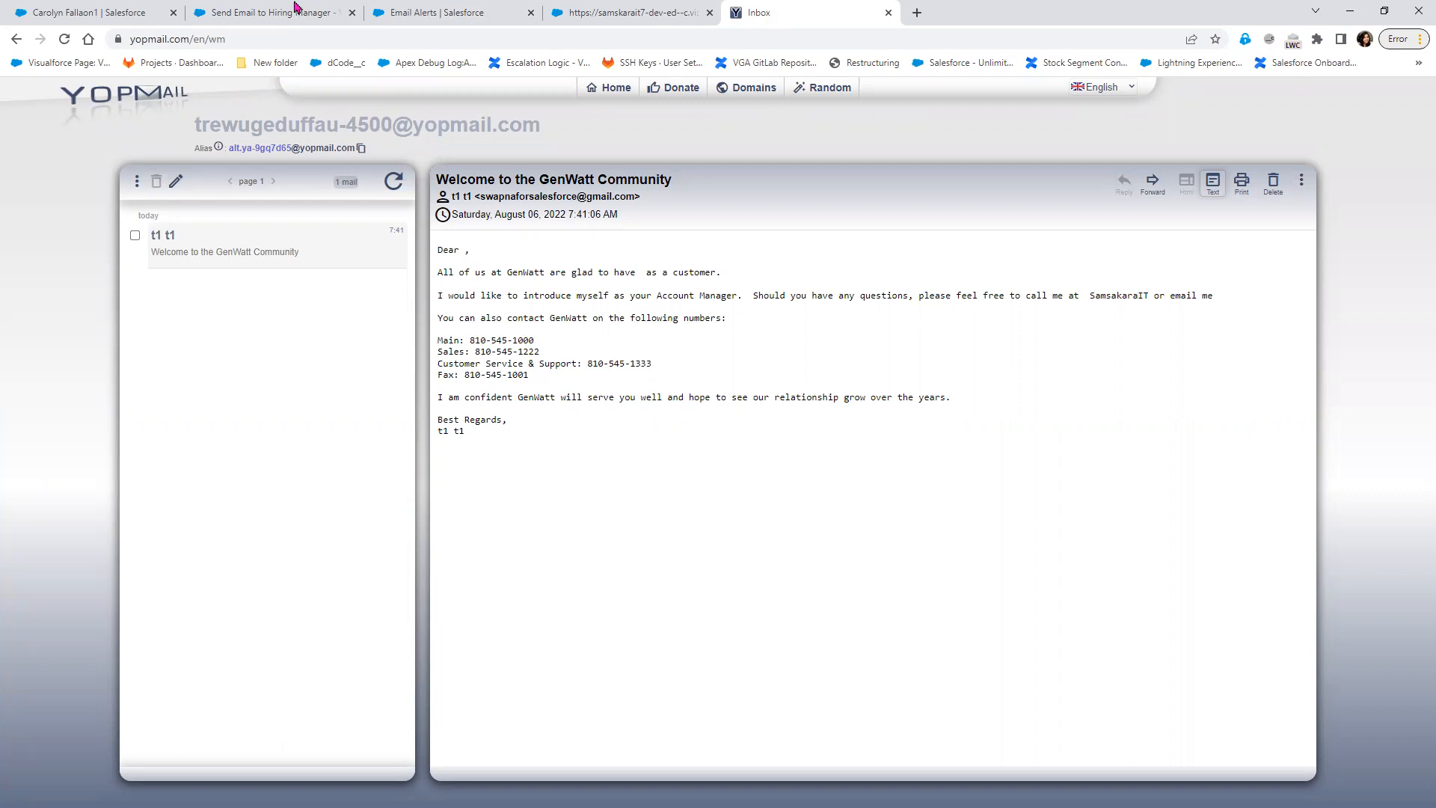
{"action": "key", "text": "ctrl+2"}
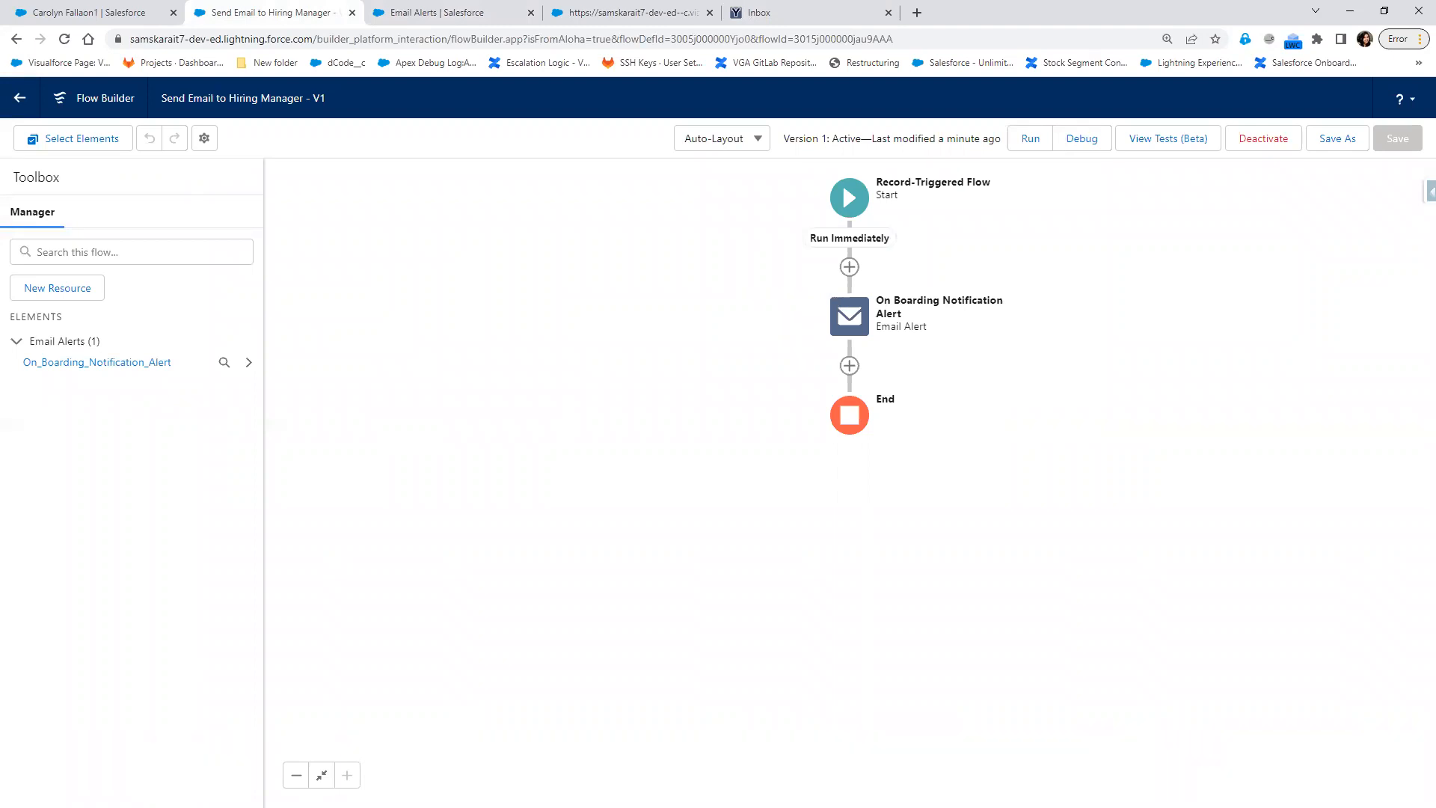
Switch to Notepad++, add two lines below the Formula entry in the notes with reduced indentation, and return to Flow Builder.
{"action": "key", "text": "alt+Tab"}
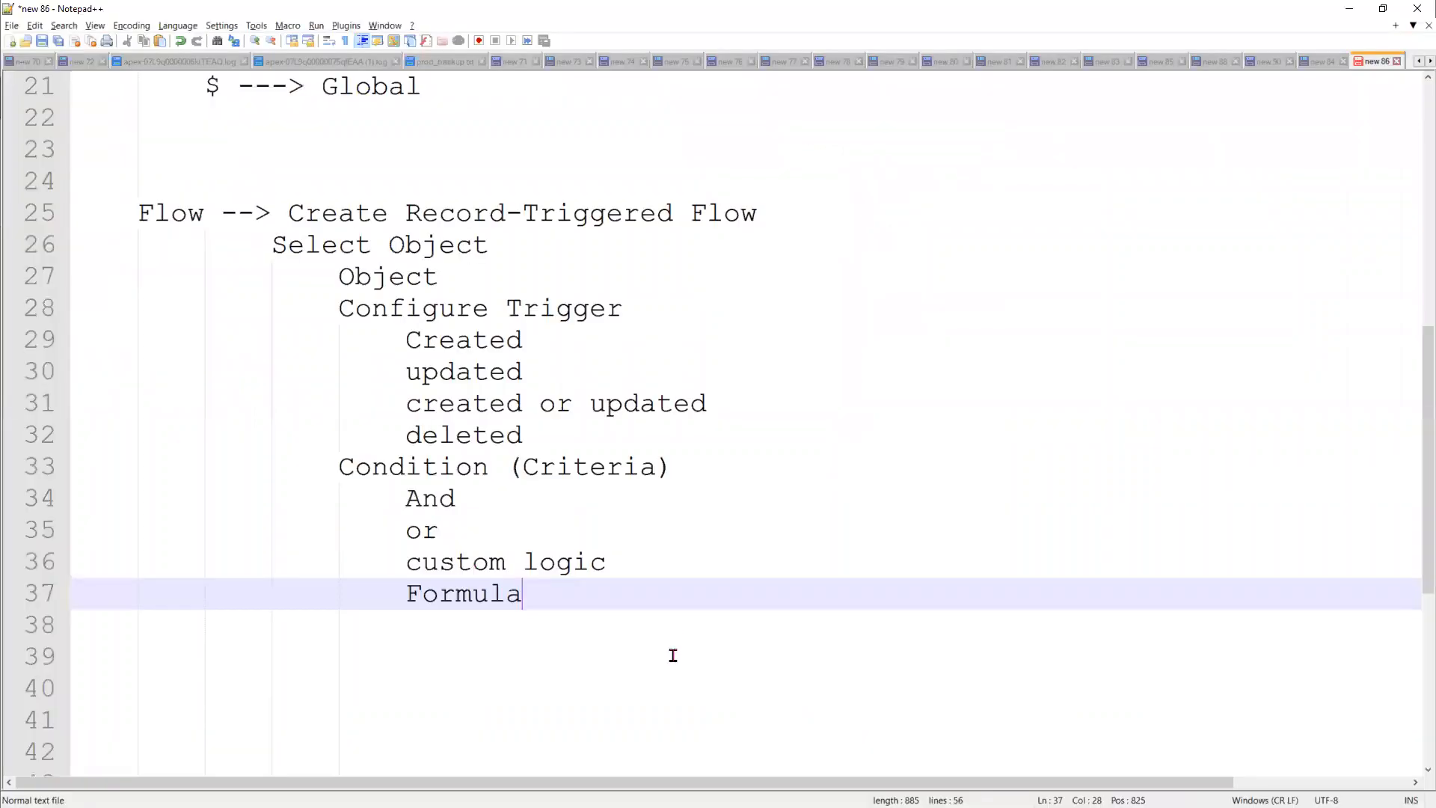
{"action": "scroll", "coordinate": [674, 655], "scroll_direction": "down", "scroll_amount": 4}
{"action": "scroll", "coordinate": [673, 655], "scroll_direction": "up", "scroll_amount": 2}
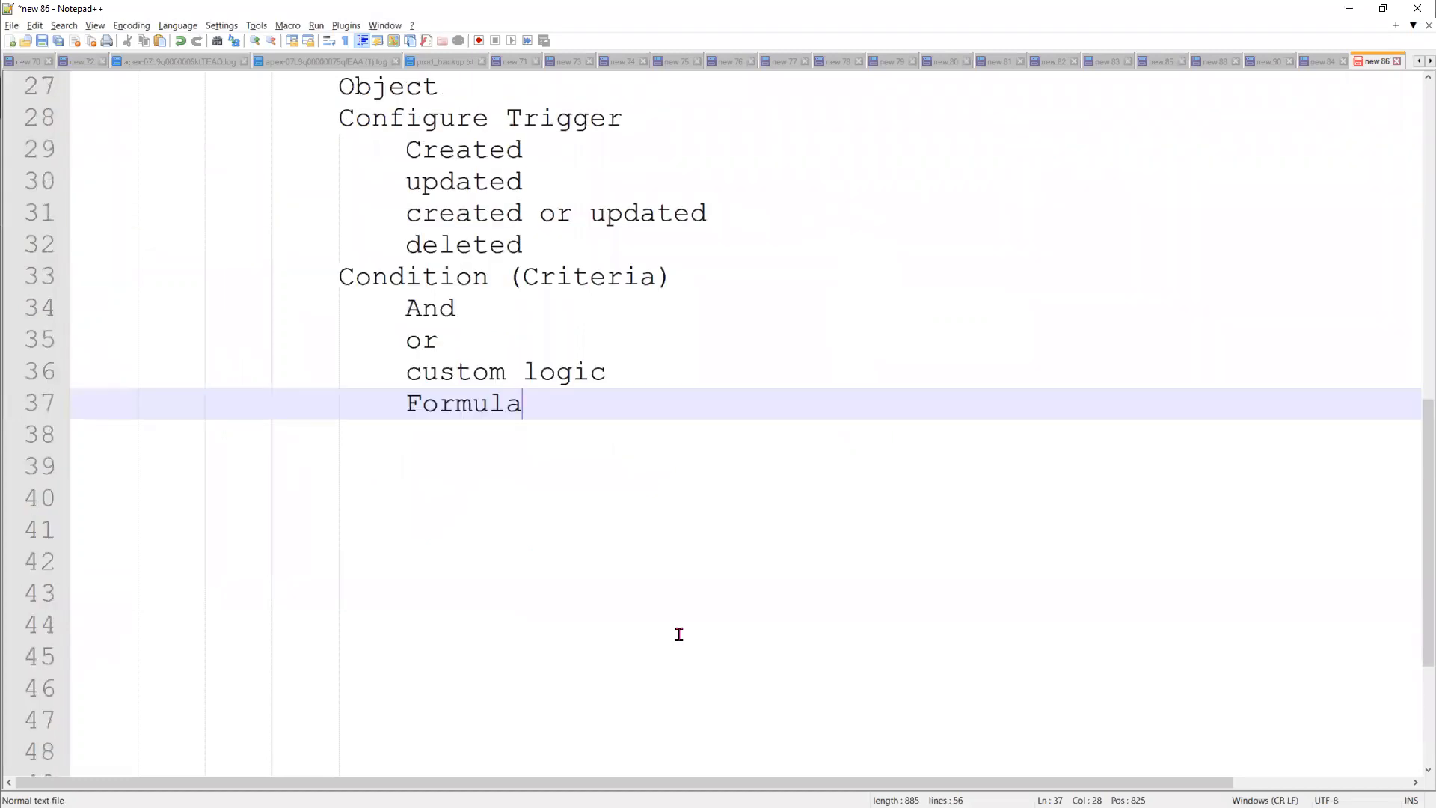
{"action": "key", "text": "Return"}
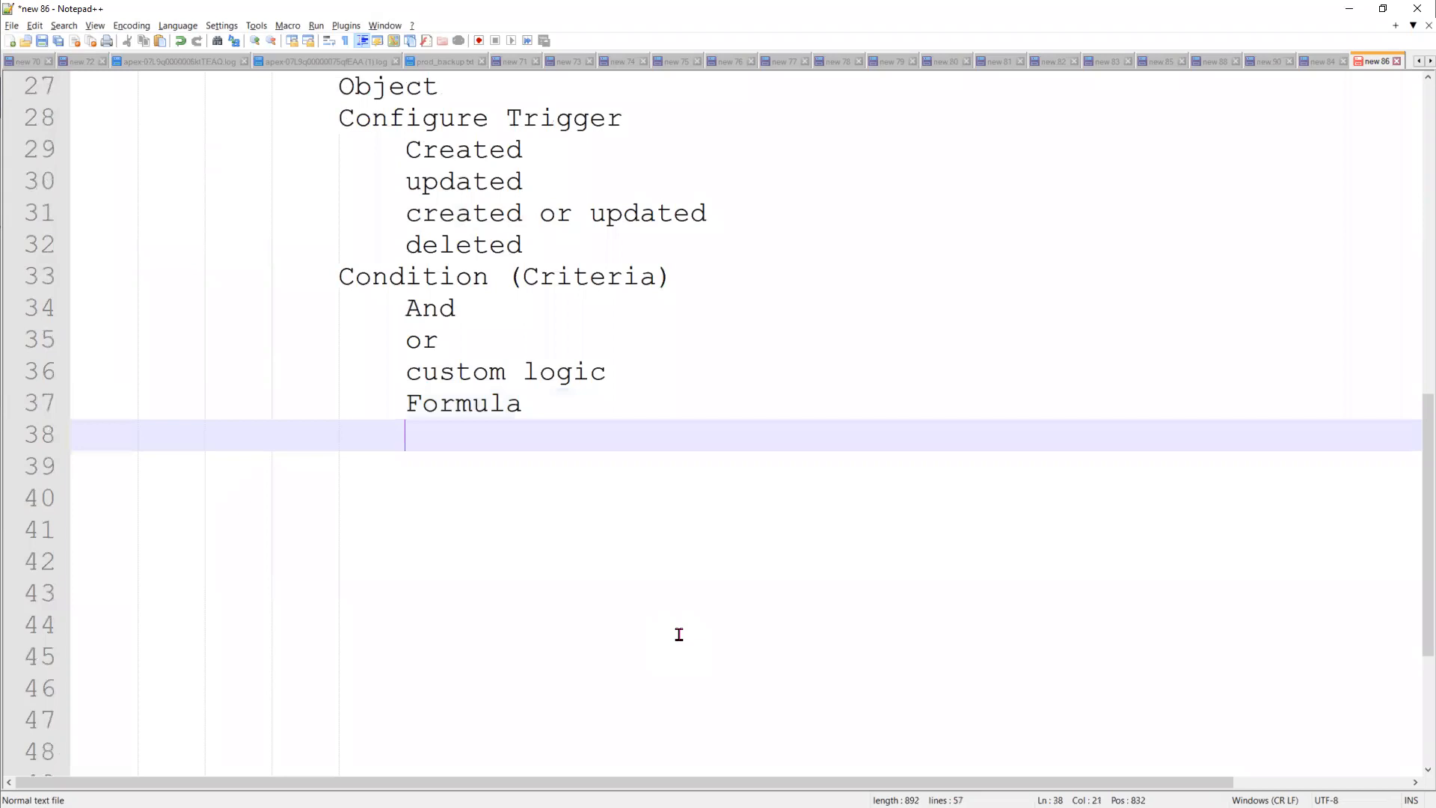
{"action": "key", "text": "Return"}
{"action": "key", "text": "BackSpace"}
{"action": "key", "text": "BackSpace"}
{"action": "key", "text": "BackSpace"}
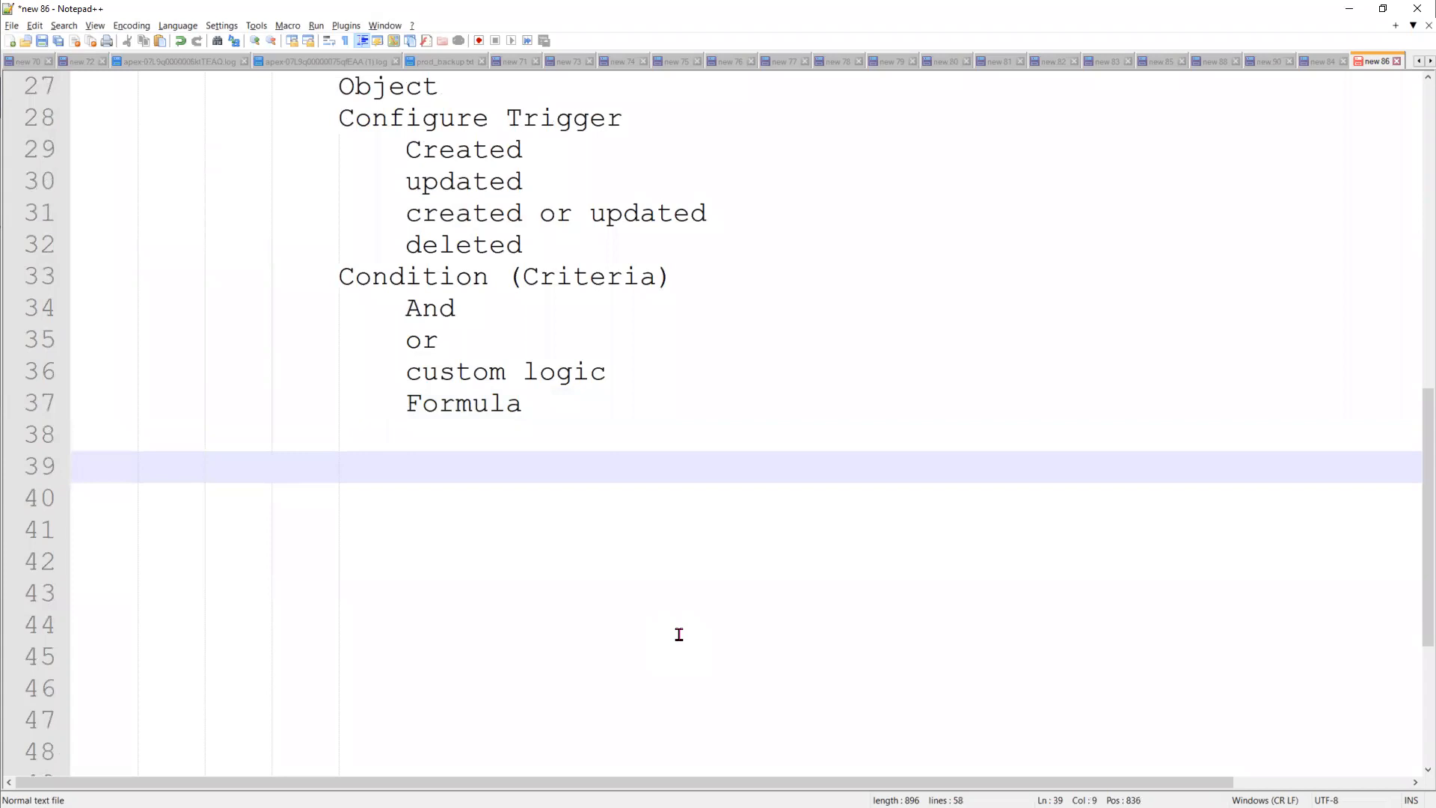
{"action": "key", "text": "alt+Tab"}
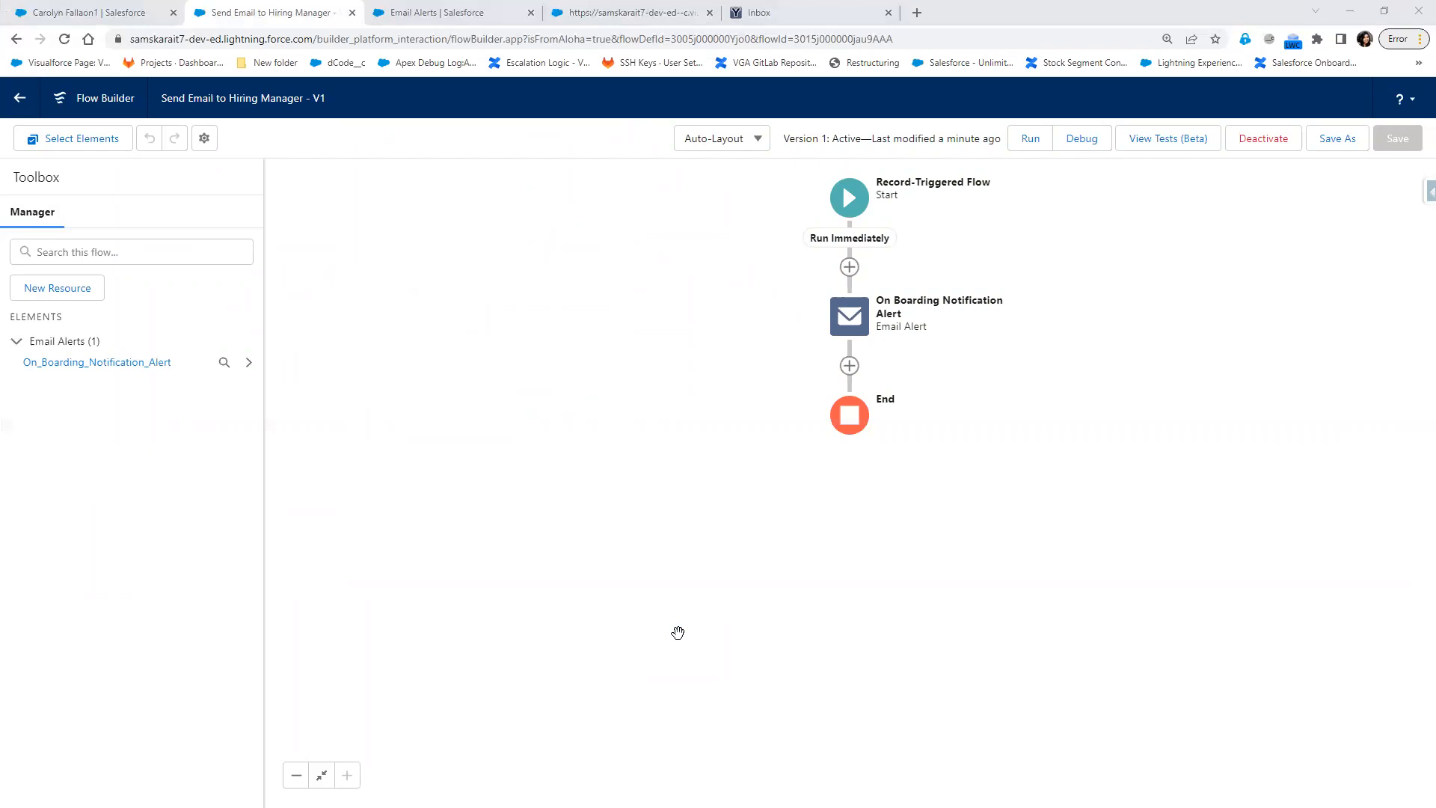
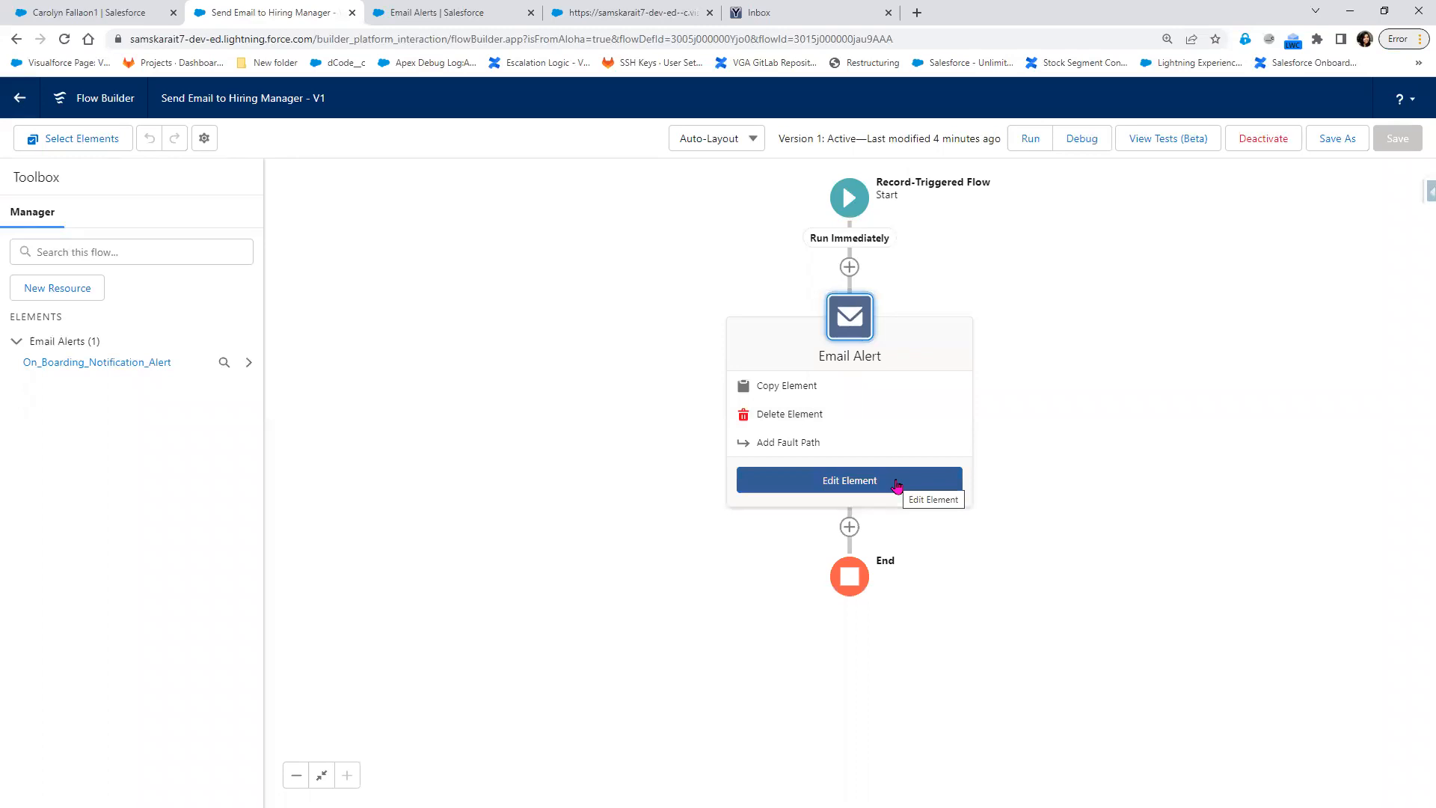
Close the email alert element's options, review the cloned Hiring Manager record's details, and return to Flow Builder.
{"action": "left_click", "coordinate": [1065, 482]}
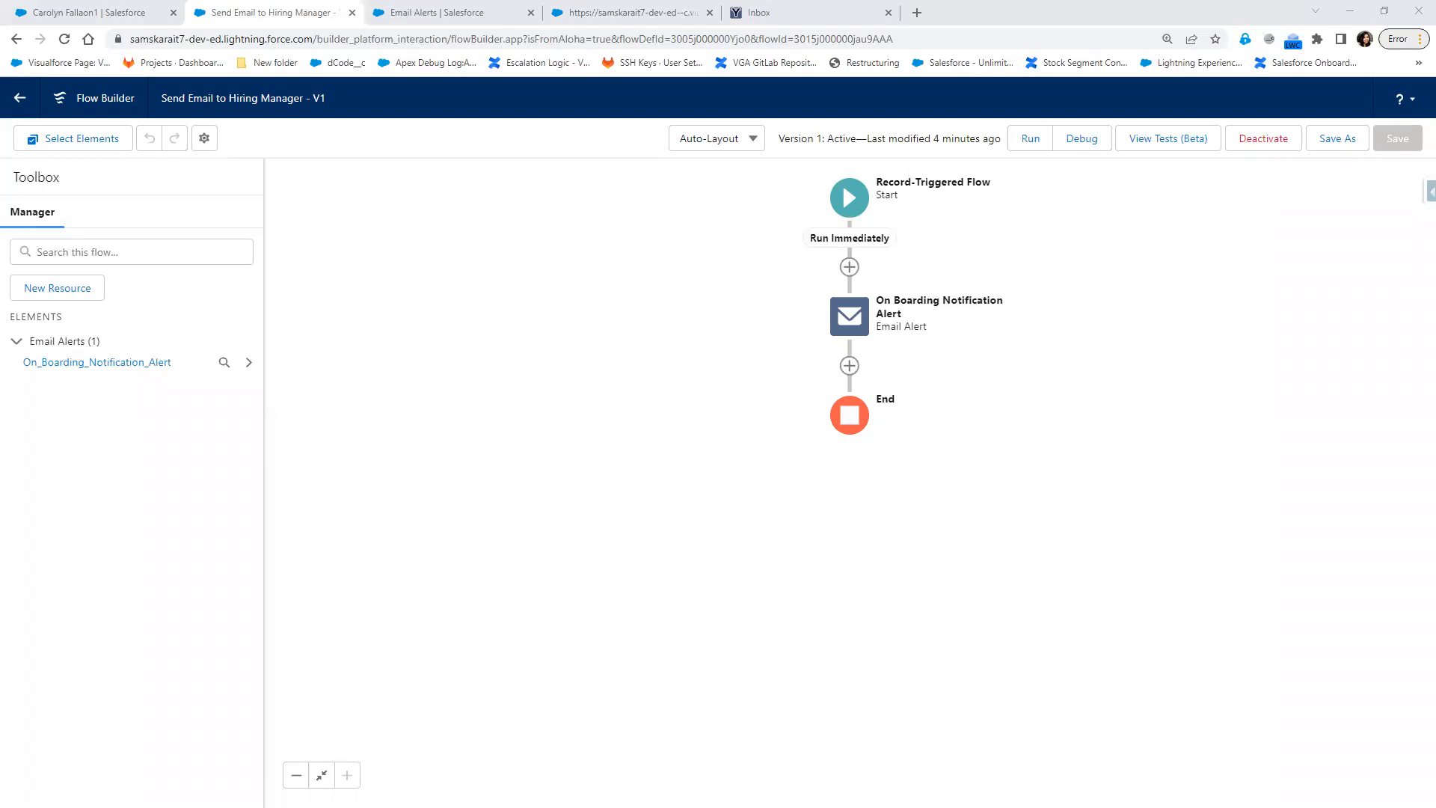
{"action": "left_click", "coordinate": [79, 15]}
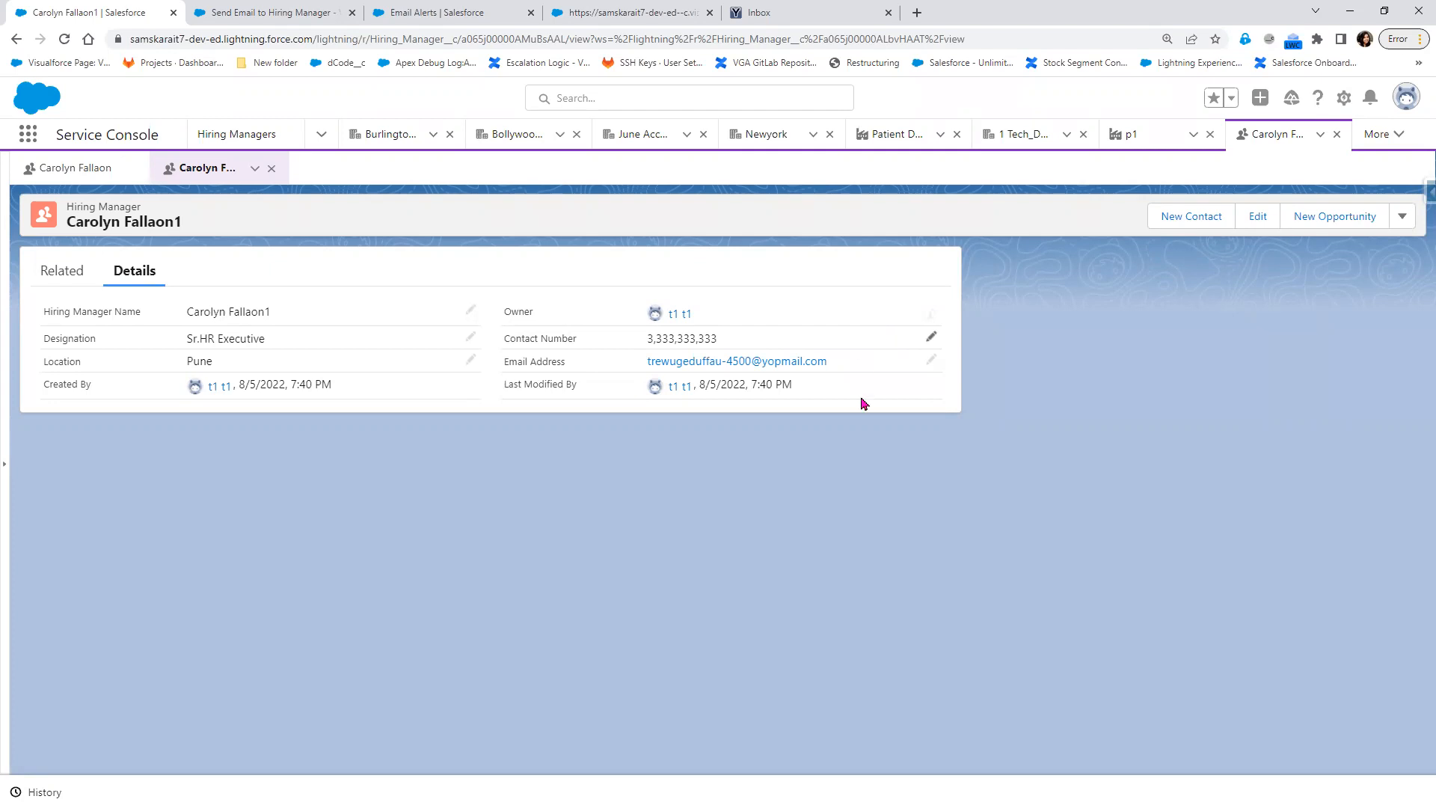
{"action": "left_click", "coordinate": [266, 14]}
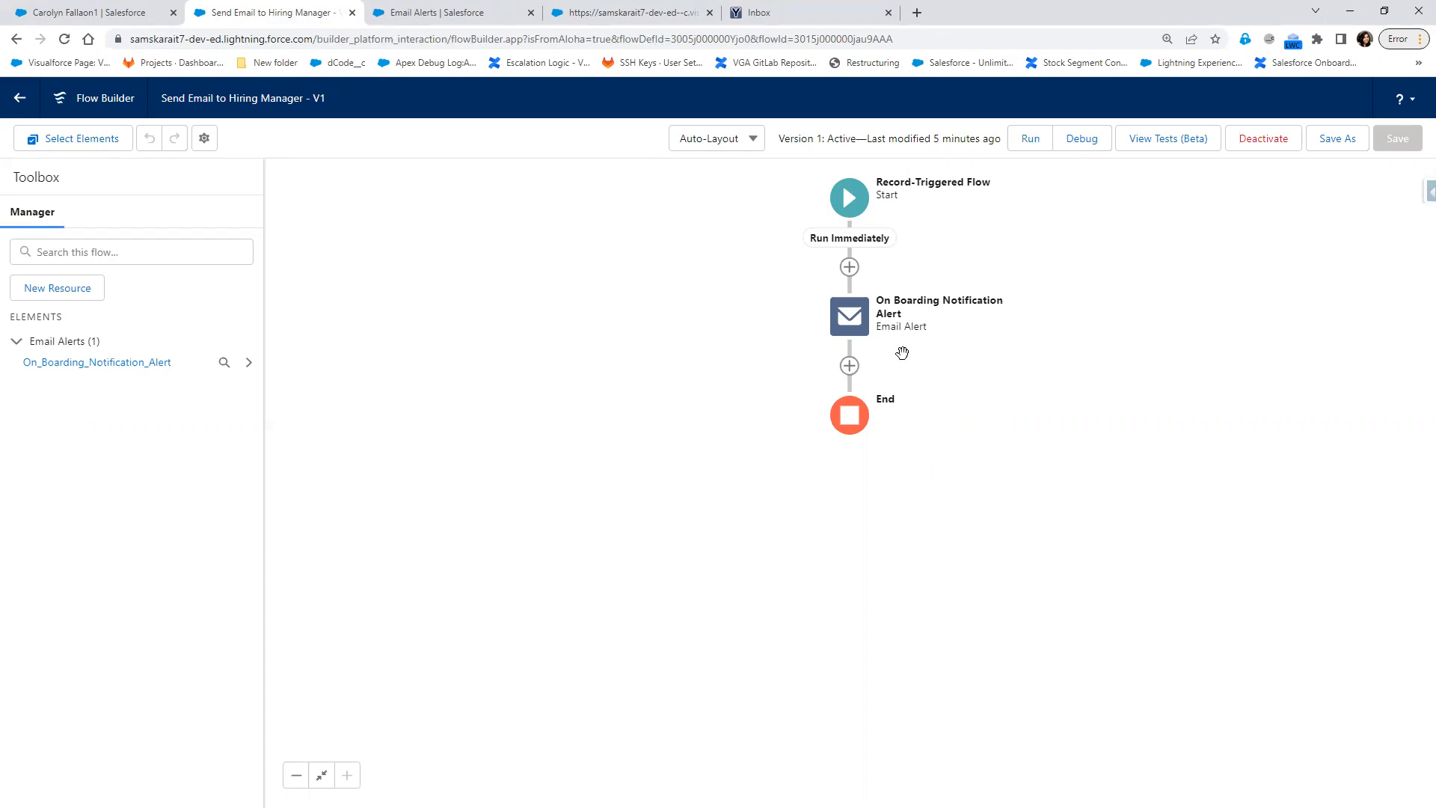
Browse the elements that can be added after the On Boarding Notification Alert and switch the flow canvas to Free-Form layout.
{"action": "left_click", "coordinate": [849, 365]}
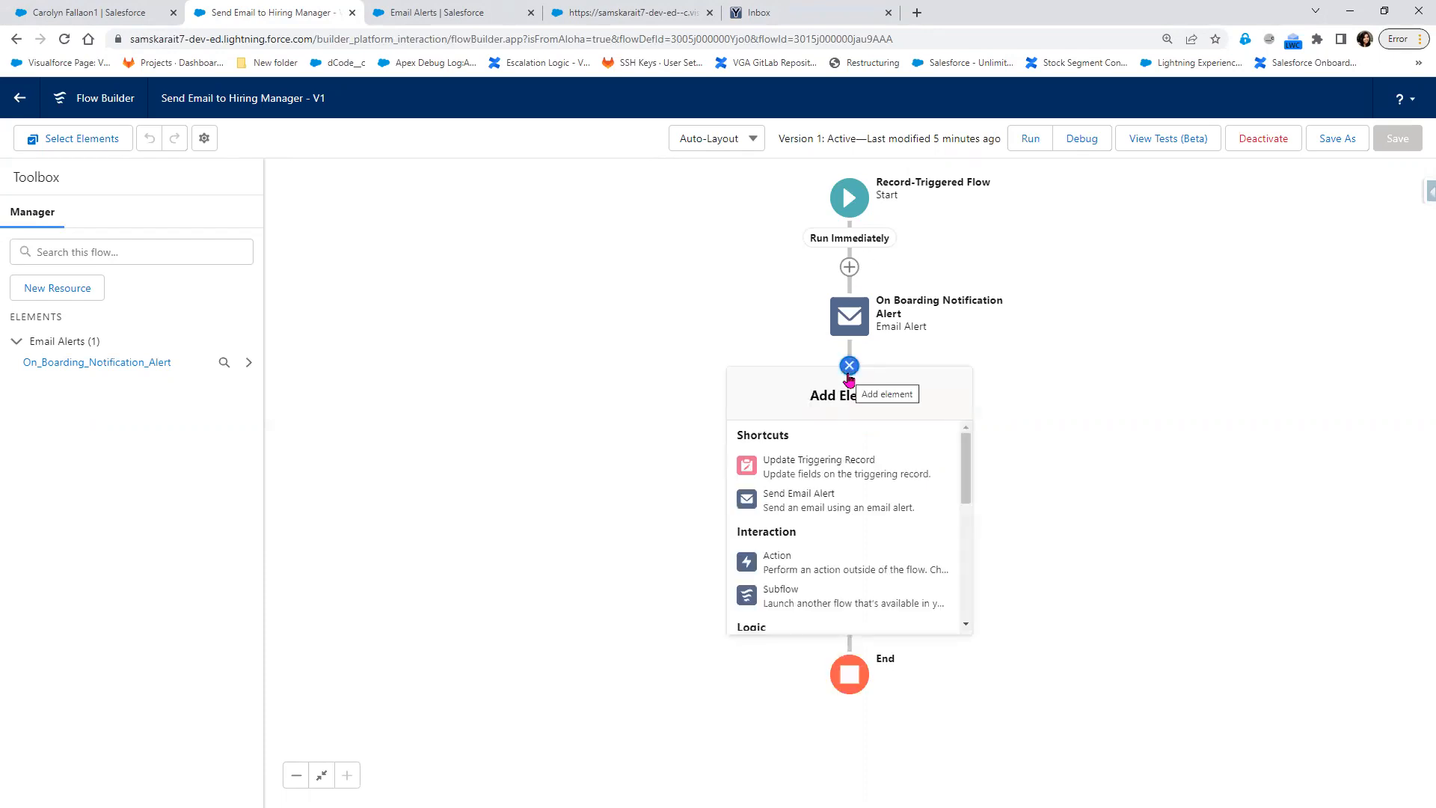
{"action": "scroll", "coordinate": [909, 536], "scroll_direction": "down", "scroll_amount": 3}
{"action": "scroll", "coordinate": [913, 539], "scroll_direction": "down", "scroll_amount": 3}
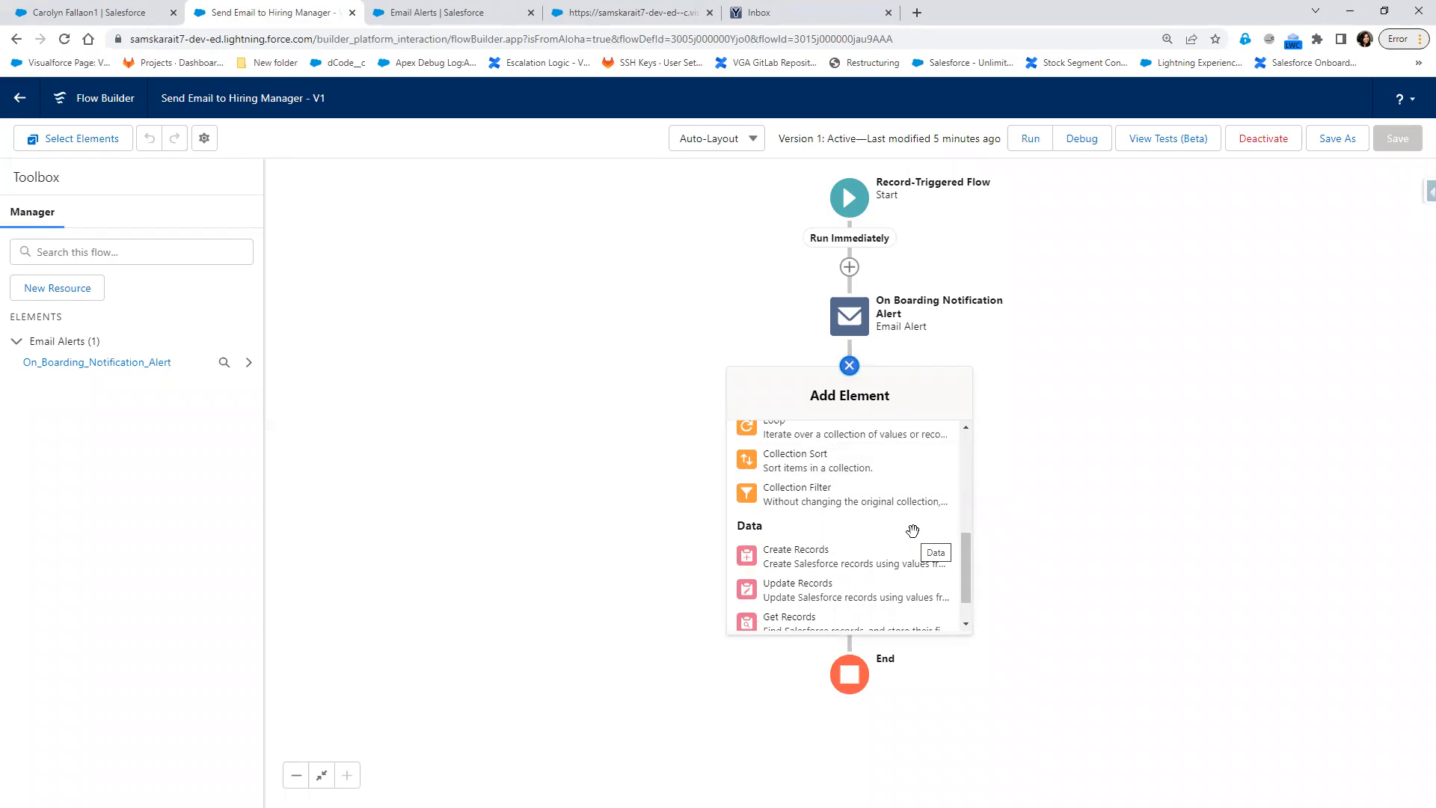
{"action": "scroll", "coordinate": [912, 530], "scroll_direction": "down", "scroll_amount": 1}
{"action": "scroll", "coordinate": [914, 537], "scroll_direction": "up", "scroll_amount": 3}
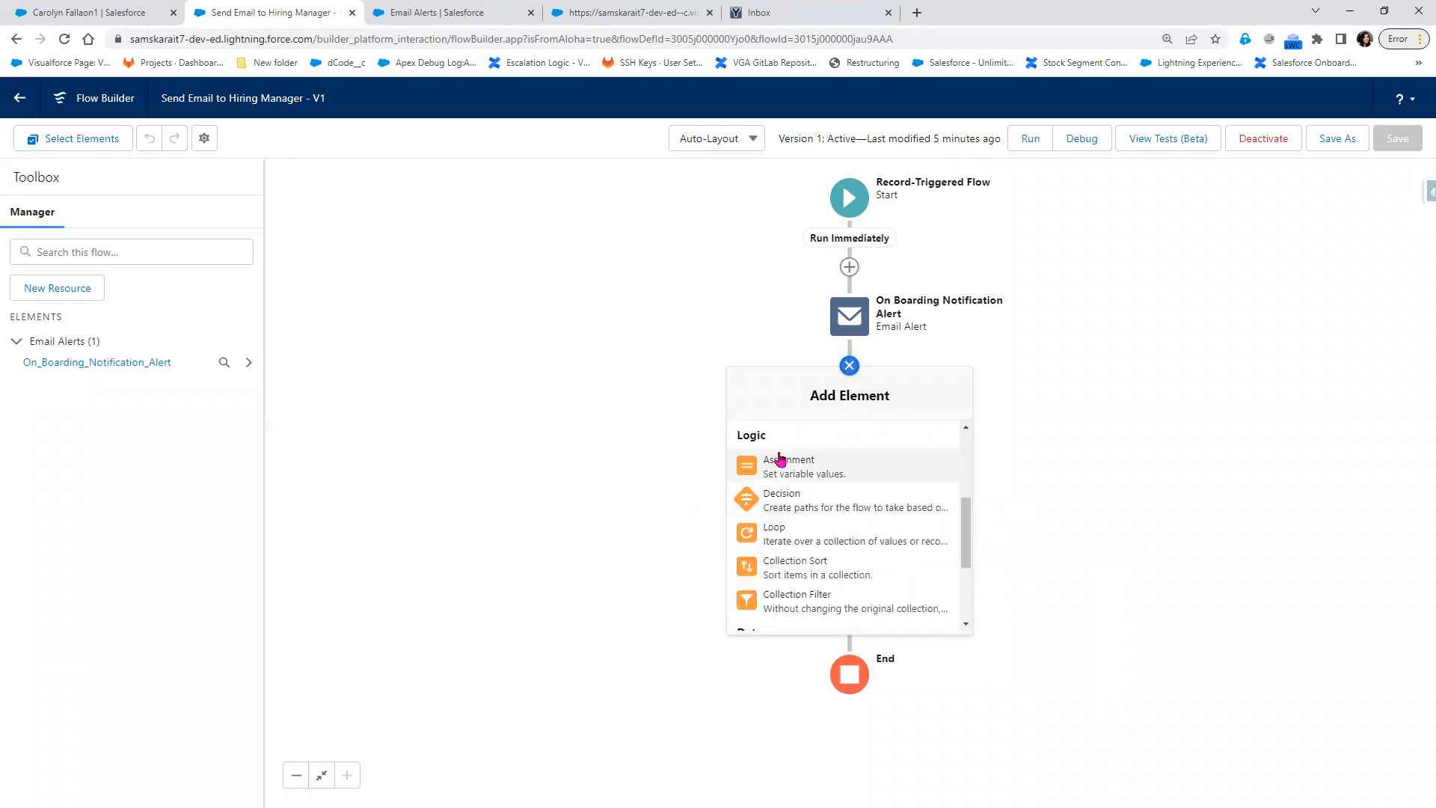
{"action": "left_click", "coordinate": [755, 139]}
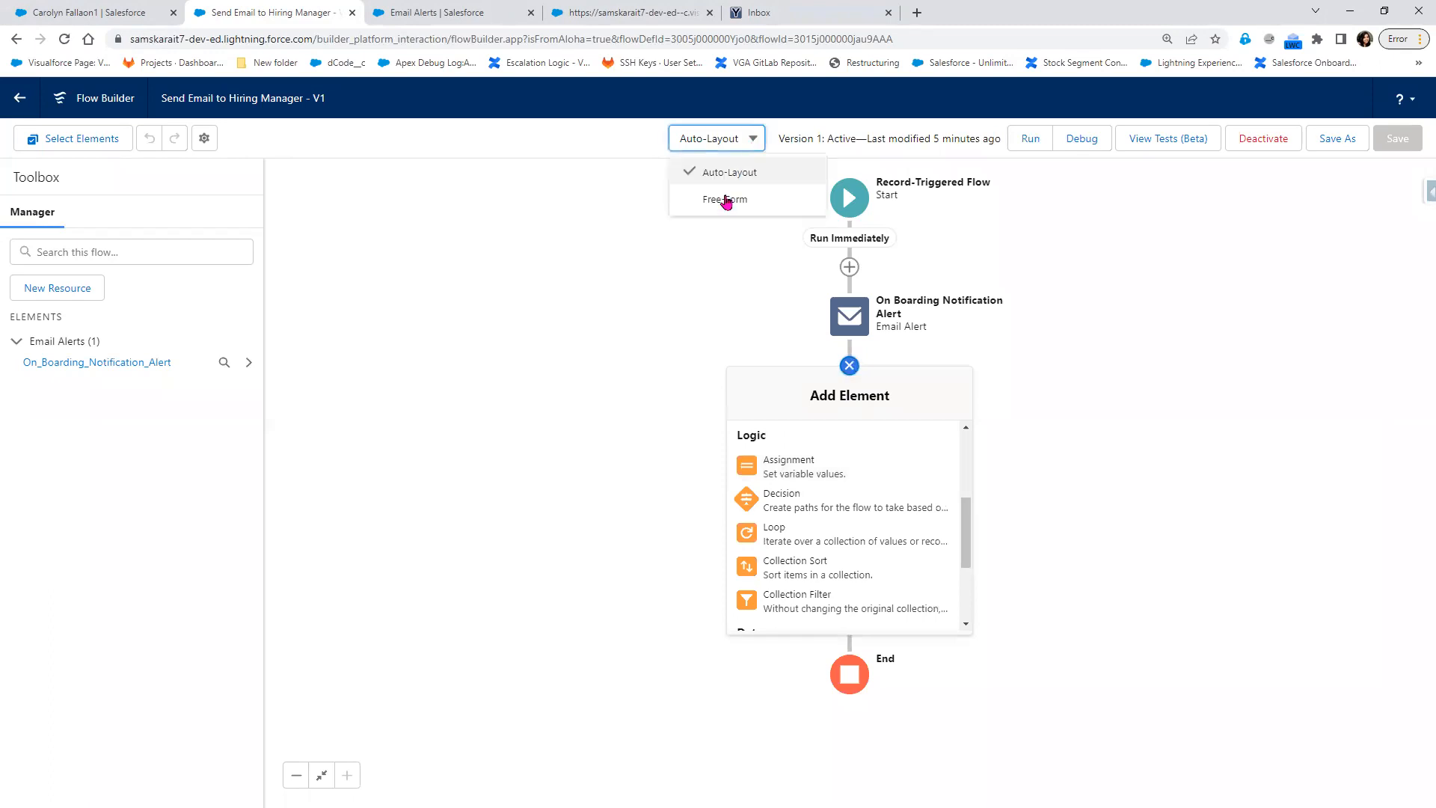
{"action": "left_click", "coordinate": [724, 199]}
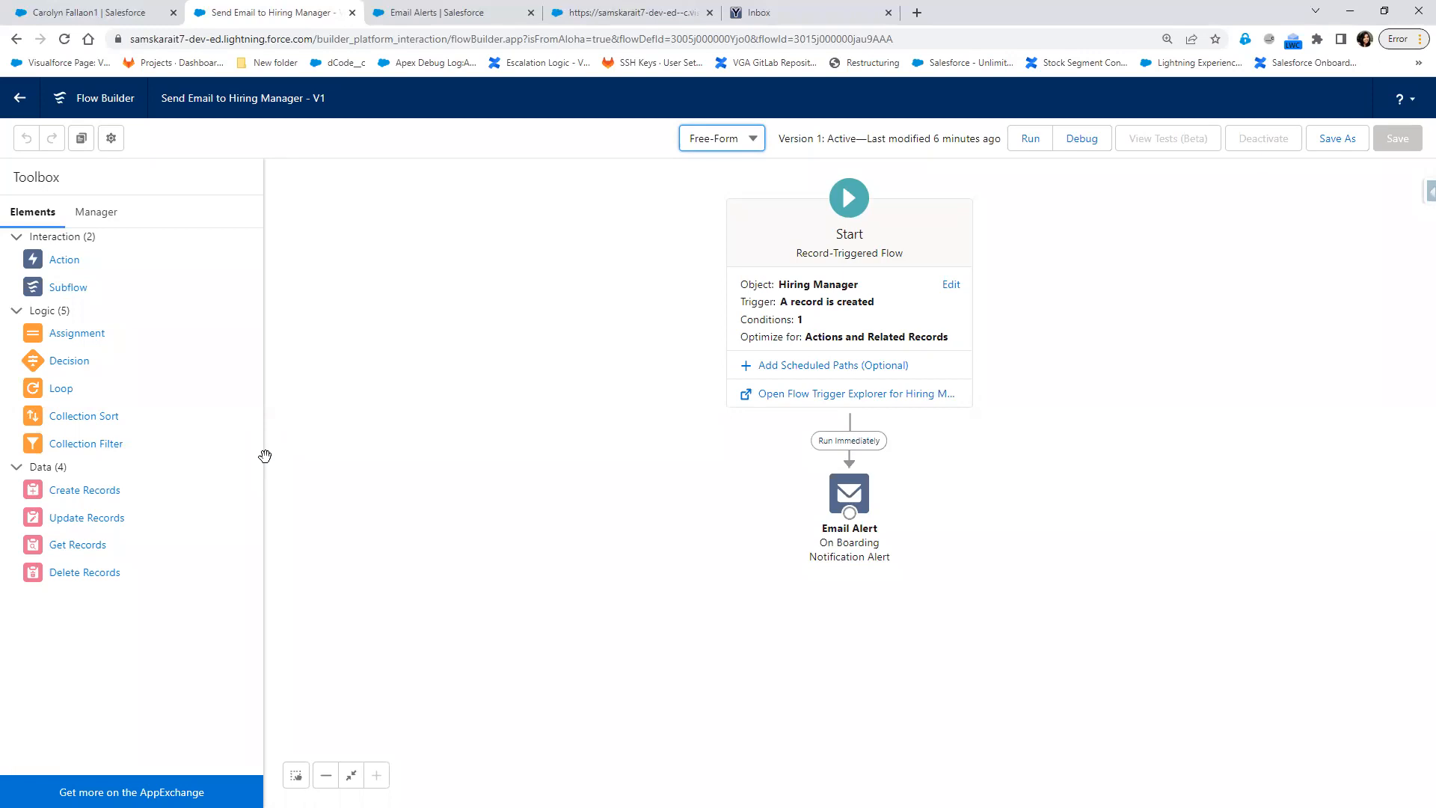
Debug the flow along the Run Immediately path using the cloned Hiring Manager record as the triggering record.
{"action": "left_click", "coordinate": [1082, 139]}
{"action": "left_click", "coordinate": [870, 482]}
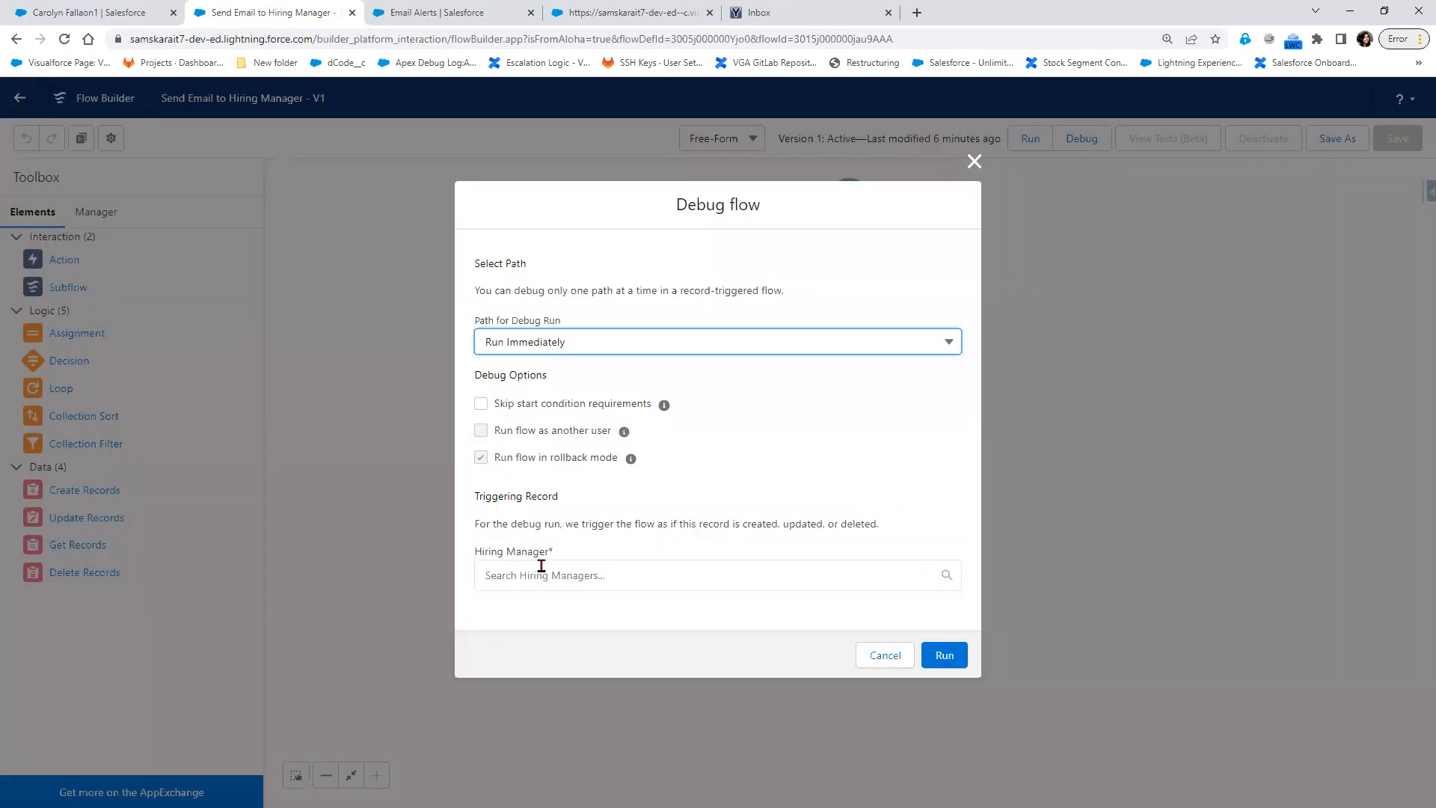
{"action": "left_click", "coordinate": [542, 570]}
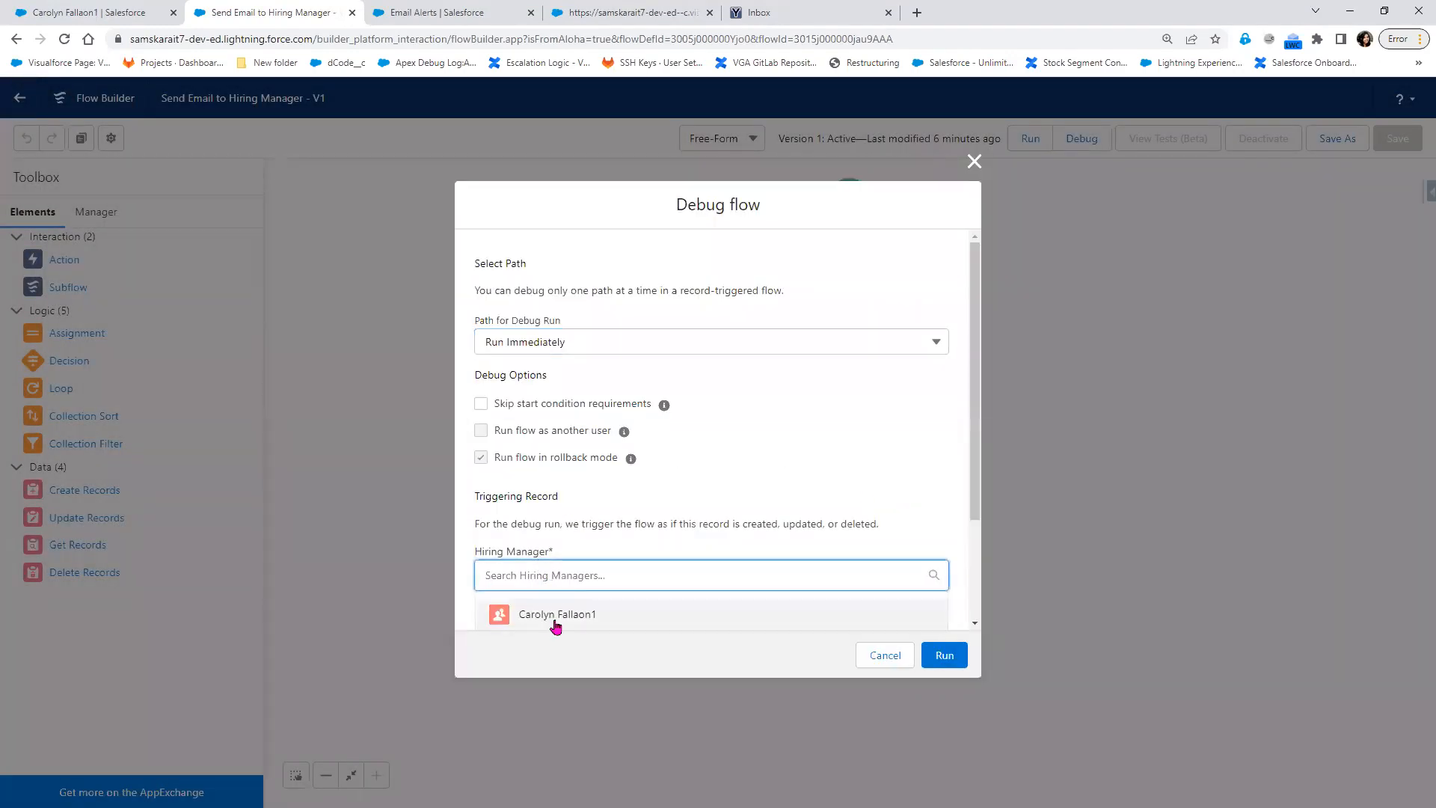
{"action": "left_click", "coordinate": [554, 617]}
{"action": "left_click", "coordinate": [944, 661]}
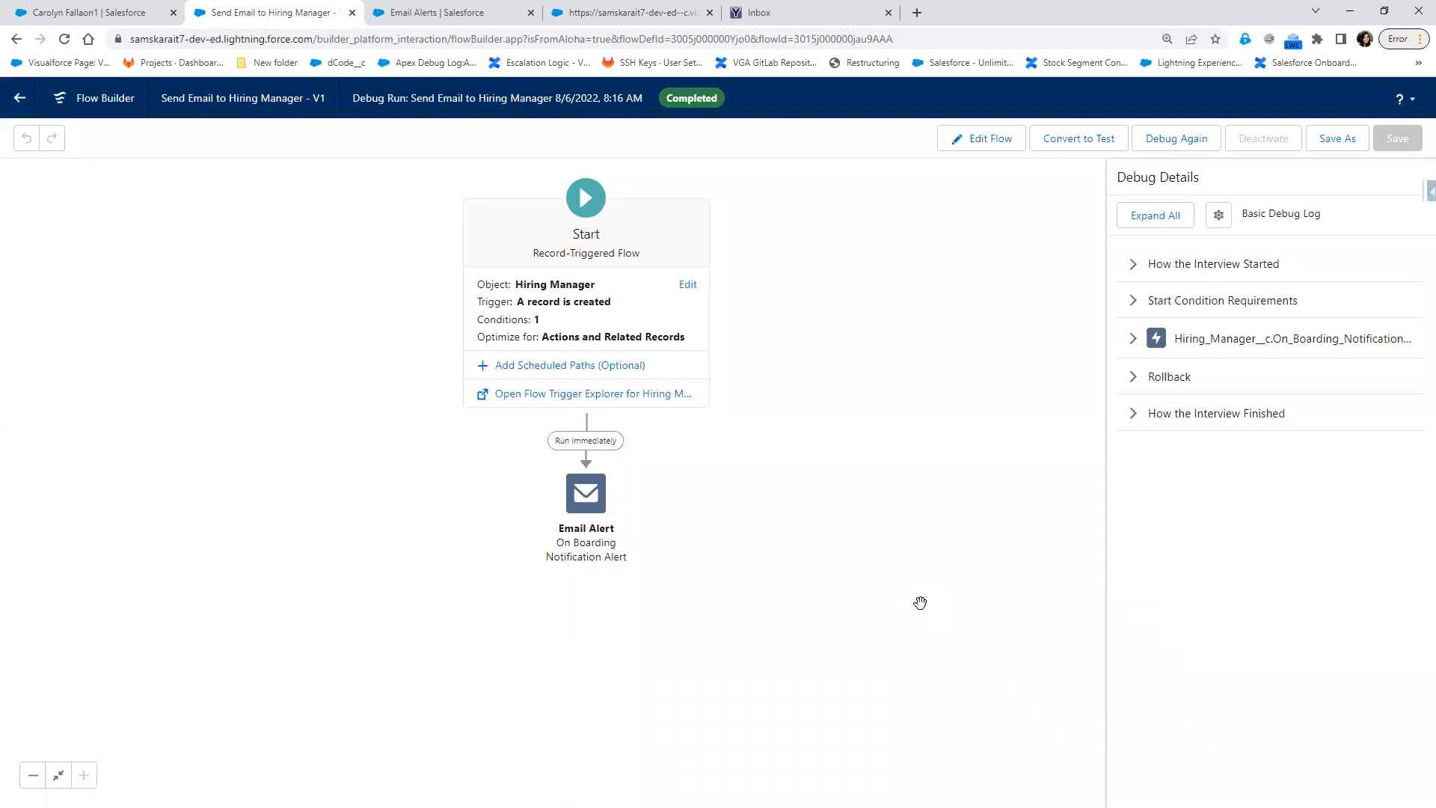
Expand all debug details and examine the start conditions, email alert inputs, rollback and interview finish sections.
{"action": "left_click", "coordinate": [1144, 263]}
{"action": "left_click", "coordinate": [1144, 219]}
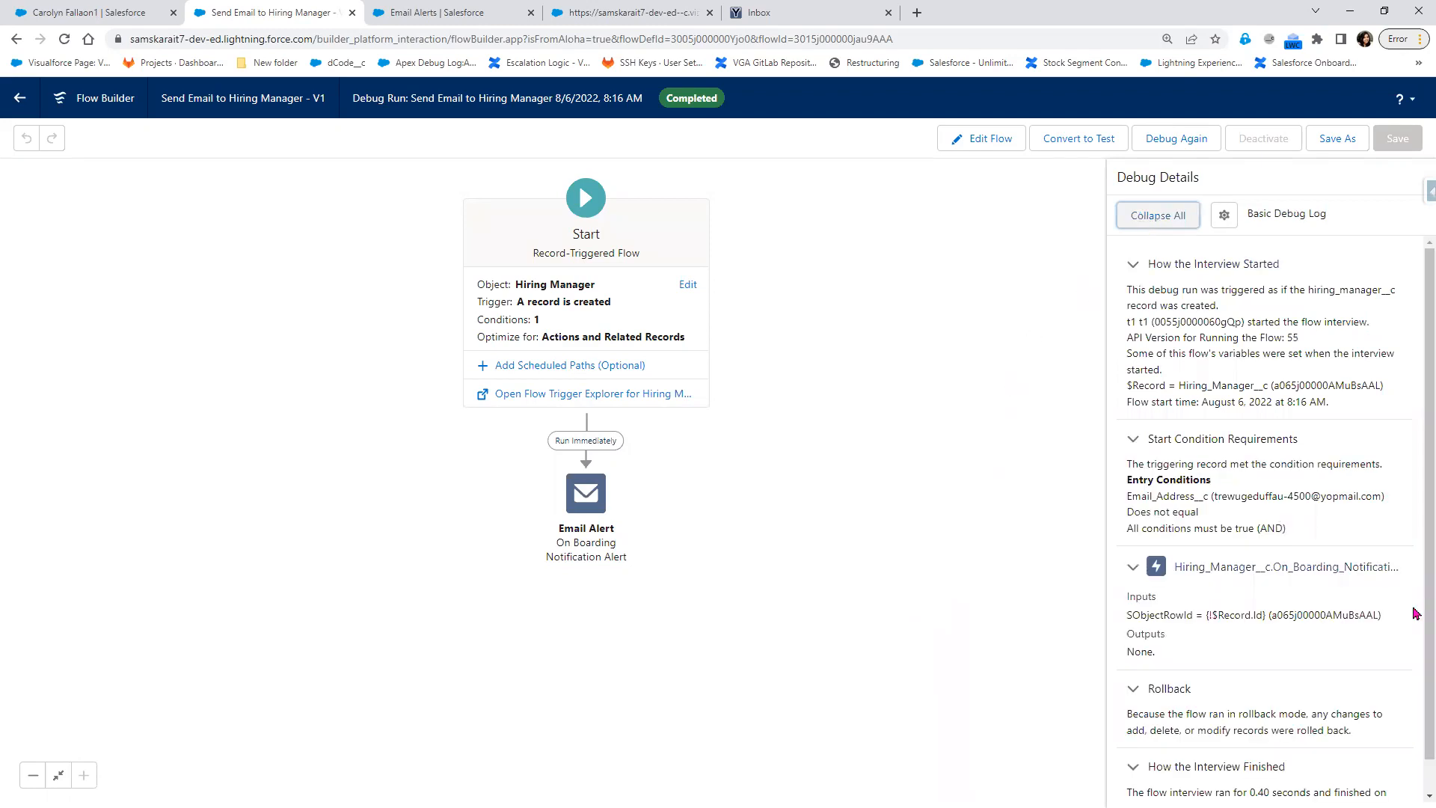
{"action": "scroll", "coordinate": [1415, 609], "scroll_direction": "down", "scroll_amount": 1}
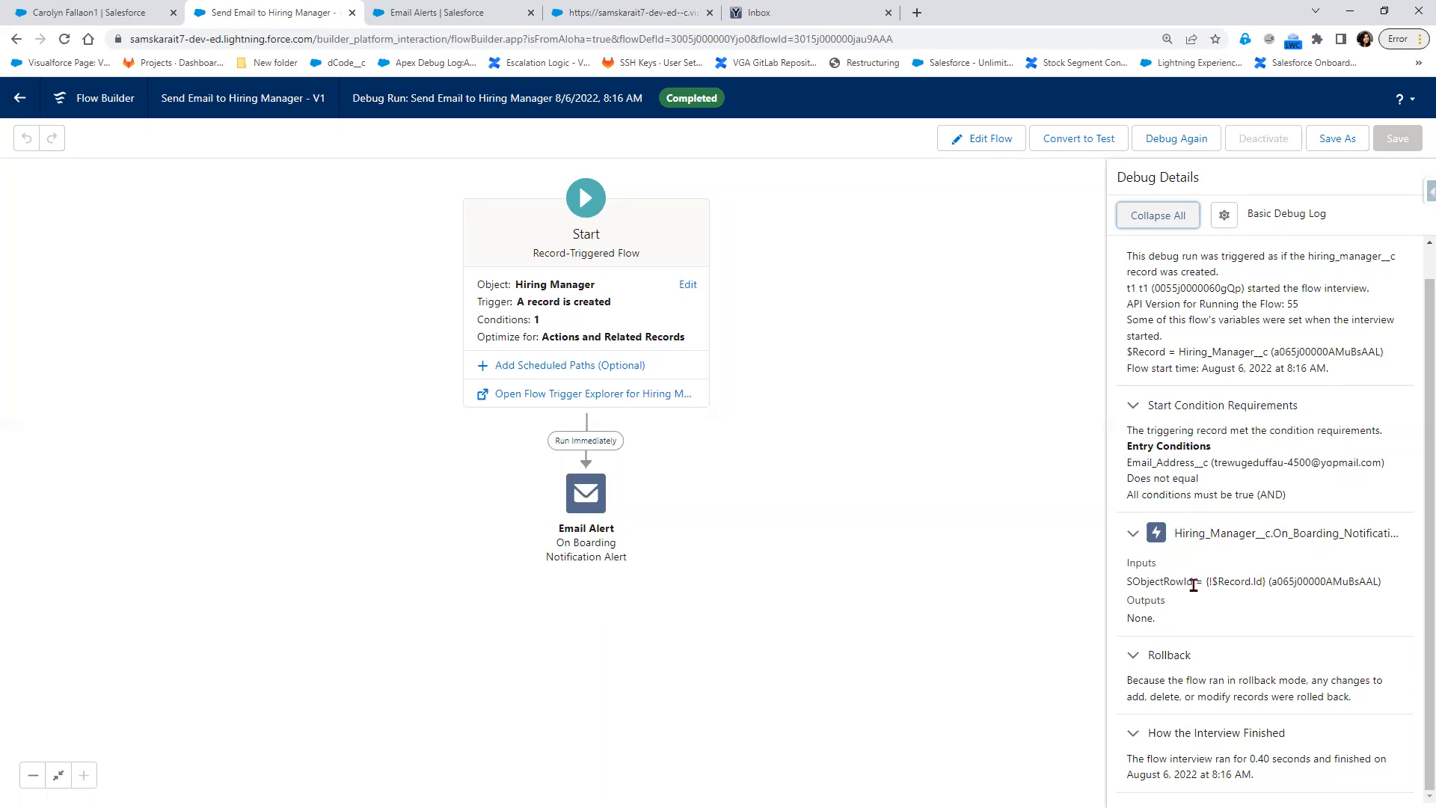
Stay on the site when prompted about leaving and return from the debug run to editing the flow.
{"action": "left_click", "coordinate": [19, 97]}
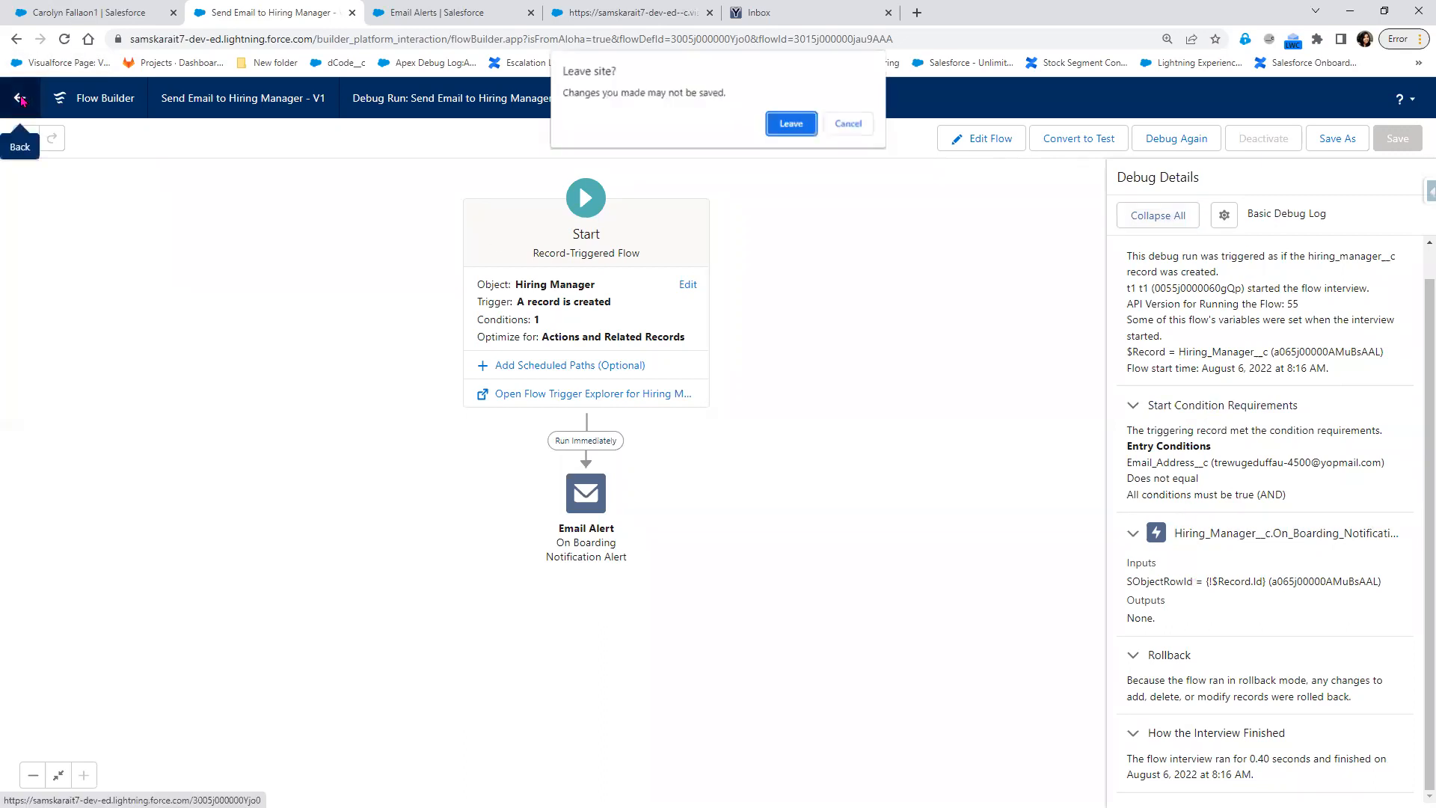
{"action": "left_click", "coordinate": [856, 127]}
{"action": "left_click", "coordinate": [980, 148]}
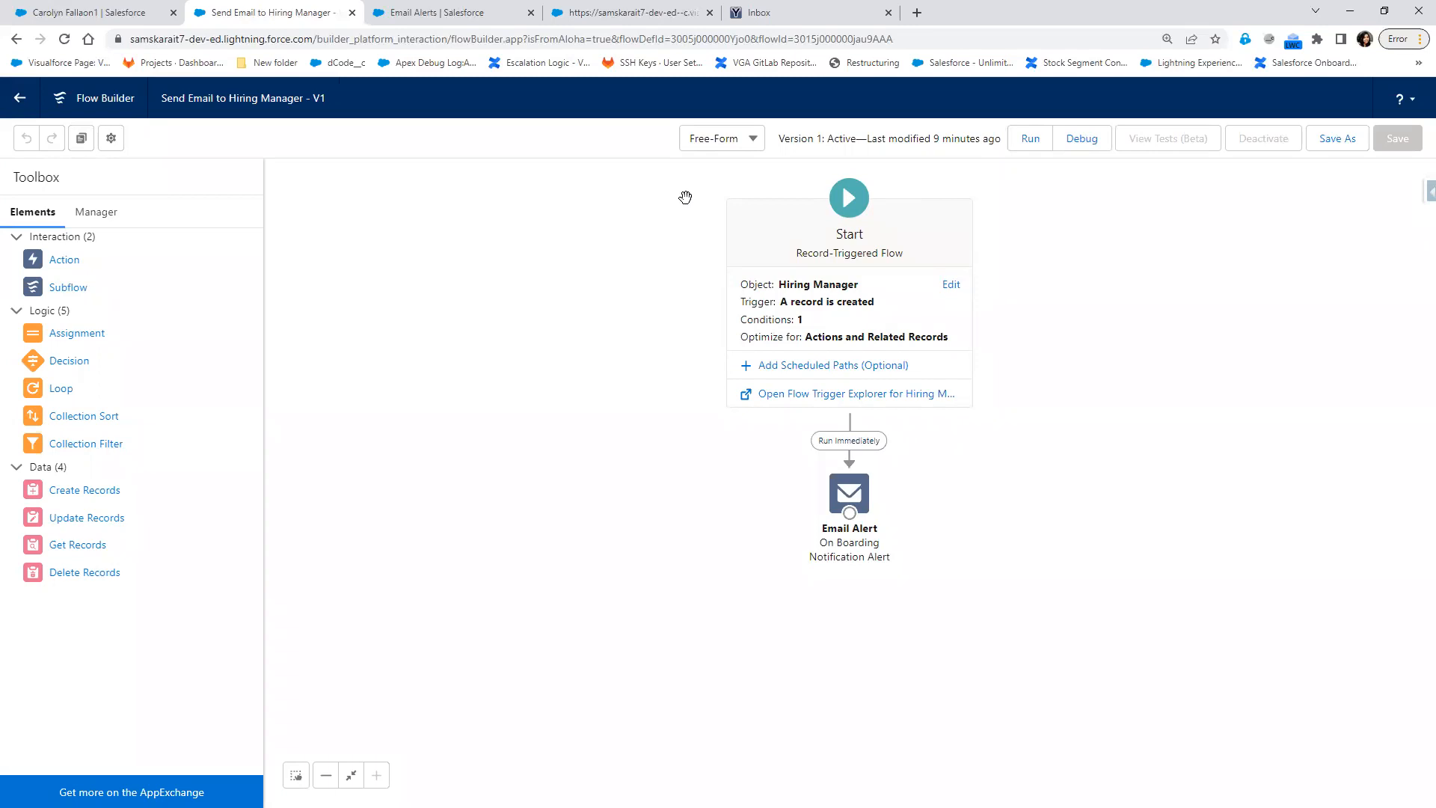
Delete the Run Immediately connector, move the Email Alert element to the right of Start, and reconnect Start to it.
{"action": "left_click", "coordinate": [856, 436]}
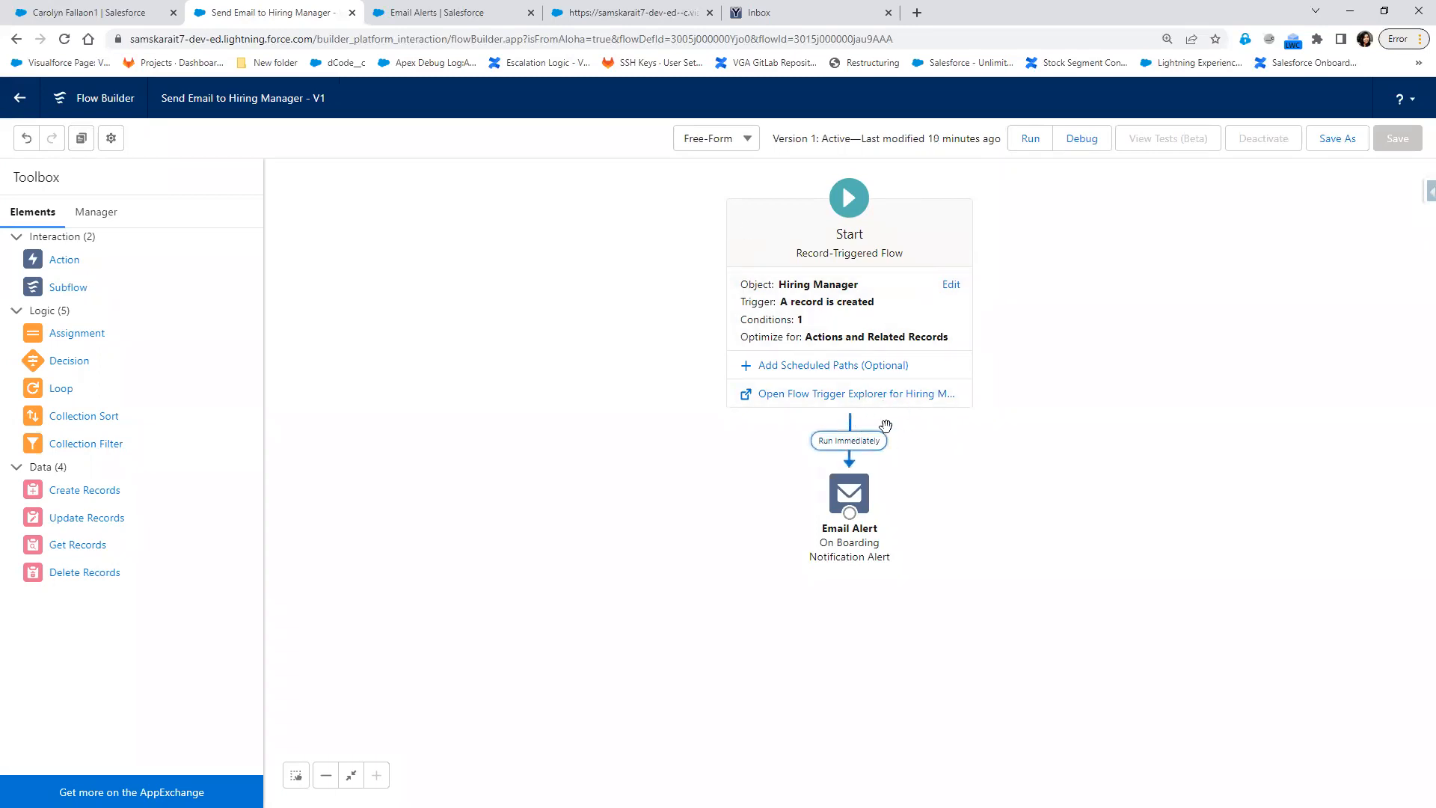
{"action": "key", "text": "Delete"}
{"action": "left_click_drag", "start_coordinate": [849, 495], "coordinate": [1205, 314]}
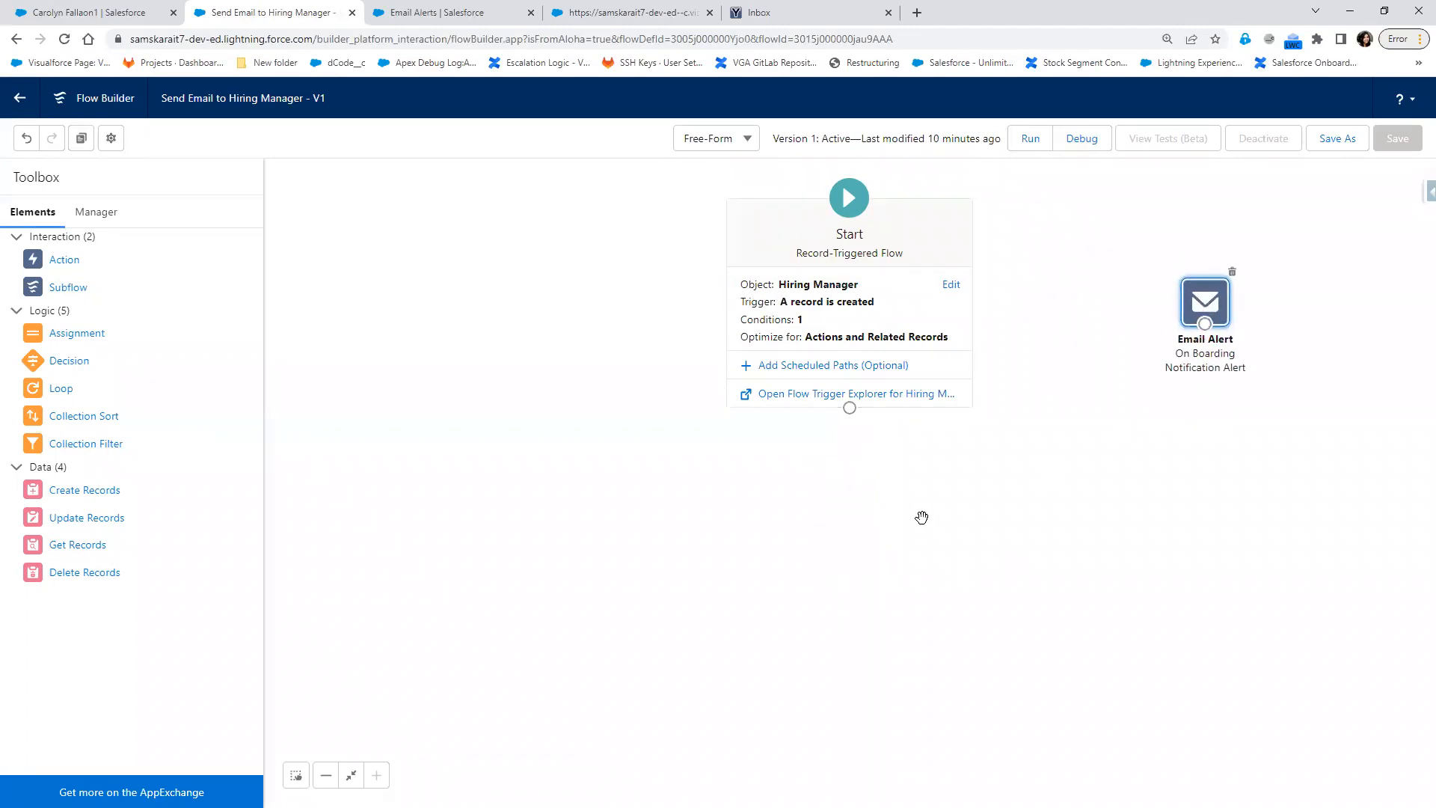
{"action": "left_click_drag", "start_coordinate": [849, 409], "coordinate": [1204, 318]}
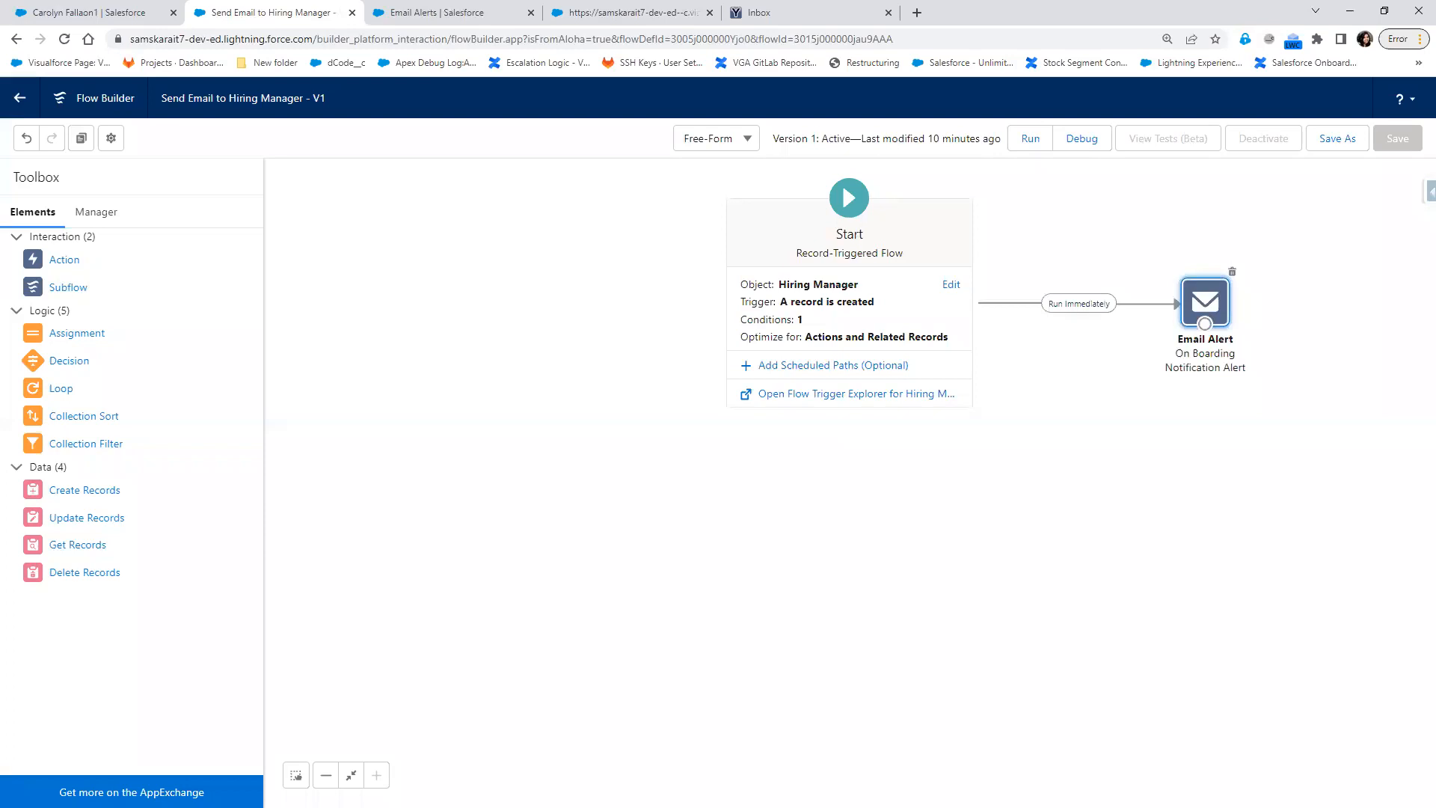
Switch to the Notepad++ notes and add an unindented "Assignment :" heading below the flow outline, followed by a blank line.
{"action": "key", "text": "alt+Tab"}
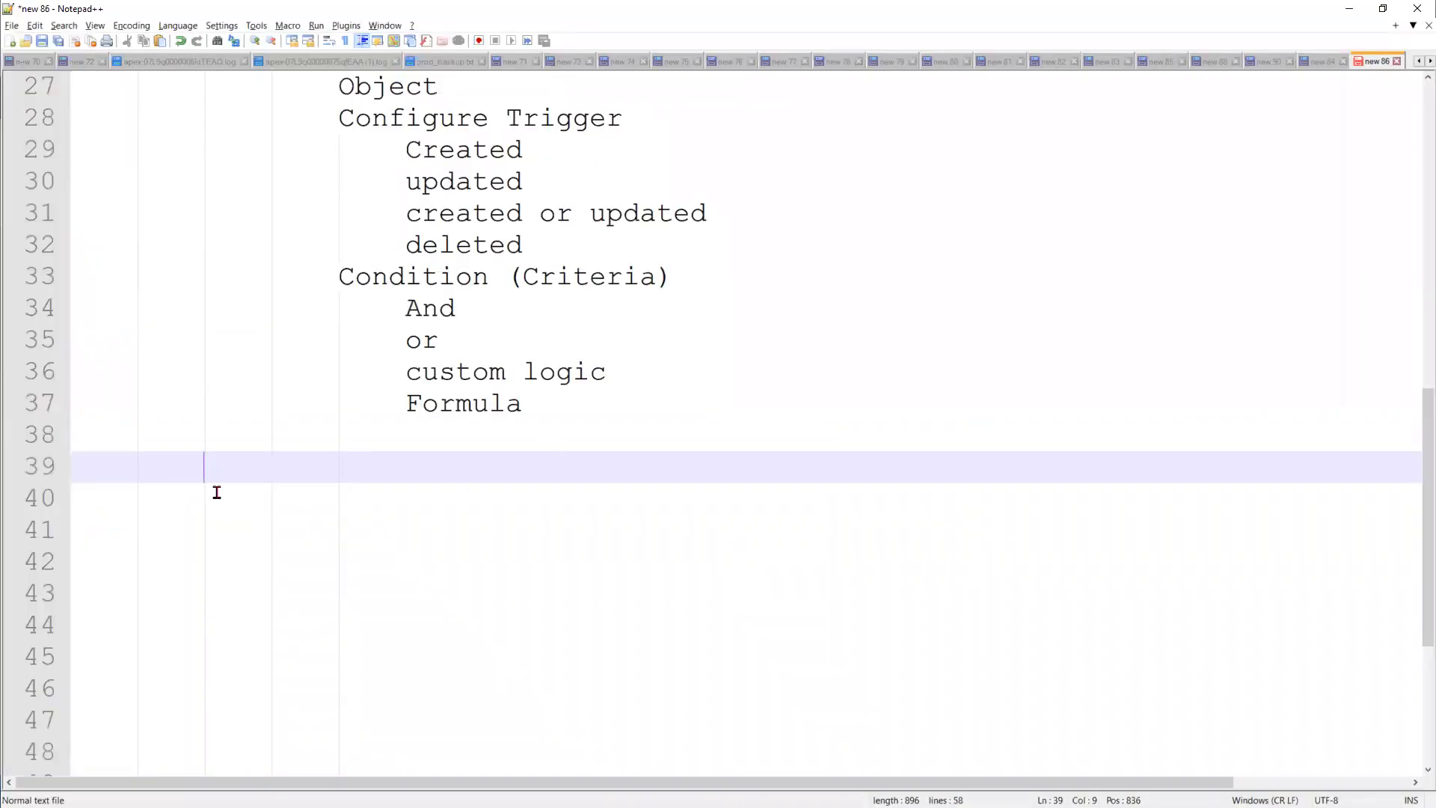
{"action": "key", "text": "BackSpace"}
{"action": "key", "text": "BackSpace"}
{"action": "scroll", "coordinate": [620, 561], "scroll_direction": "up", "scroll_amount": 5}
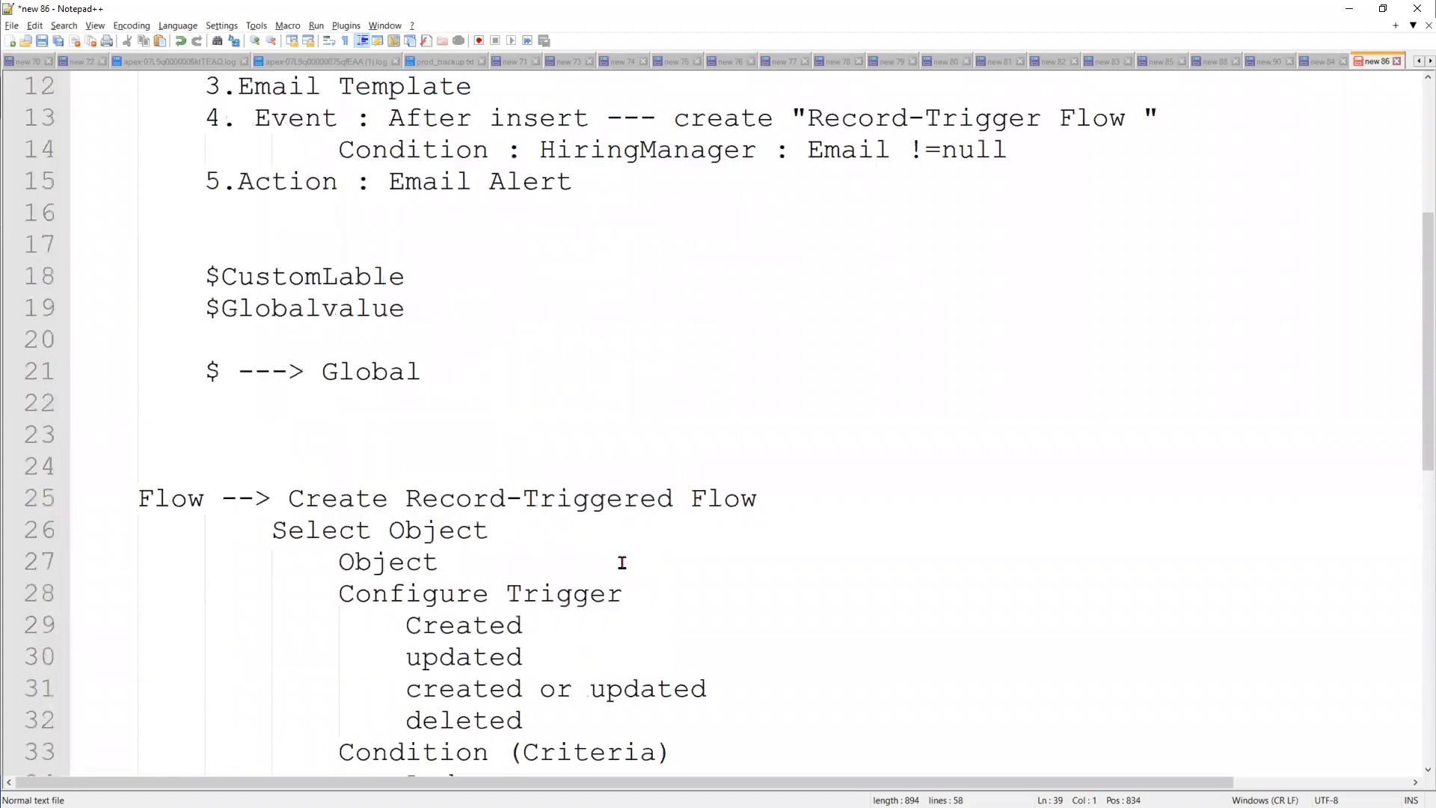
{"action": "scroll", "coordinate": [621, 563], "scroll_direction": "up", "scroll_amount": 4}
{"action": "scroll", "coordinate": [621, 559], "scroll_direction": "down", "scroll_amount": 11}
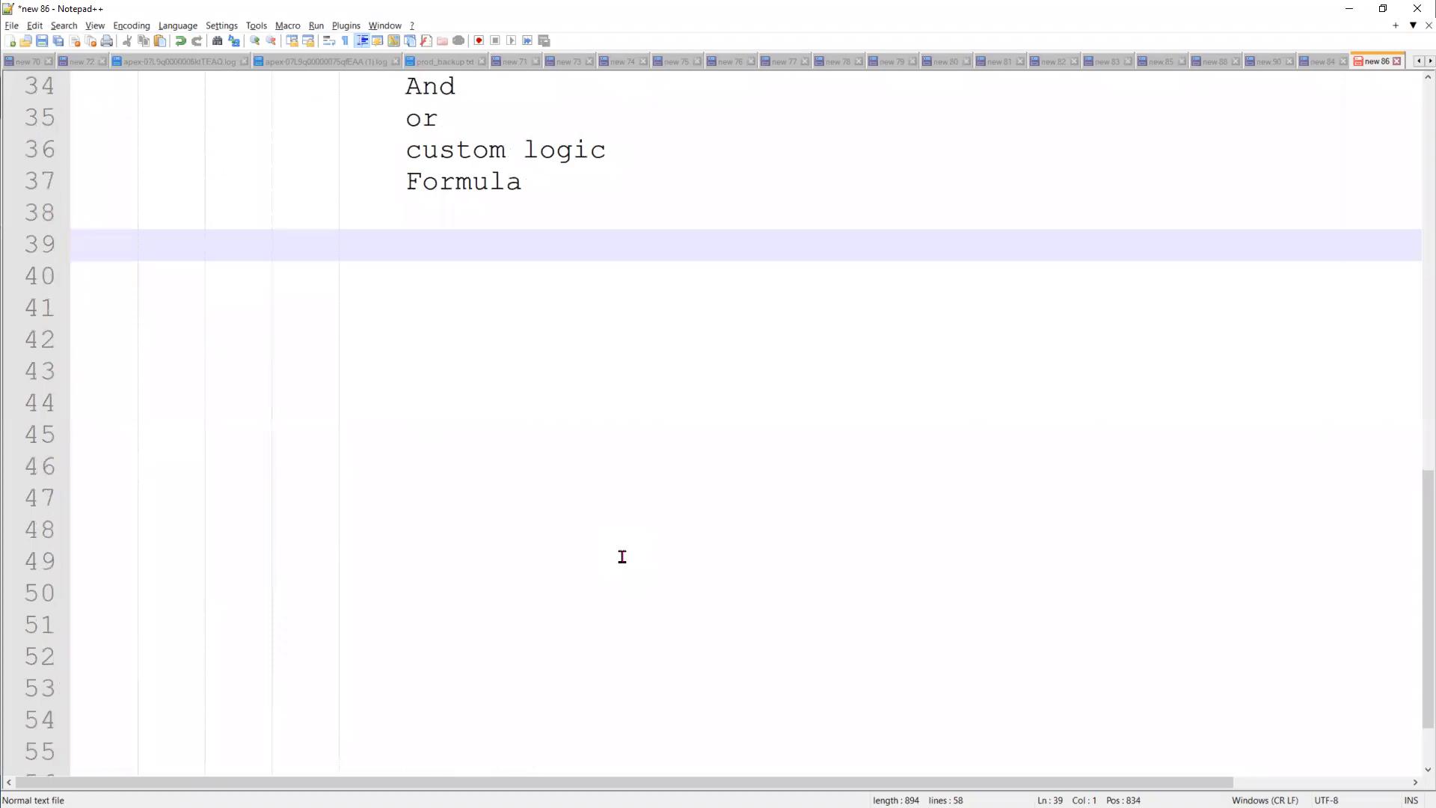
{"action": "type", "text": "Assign"}
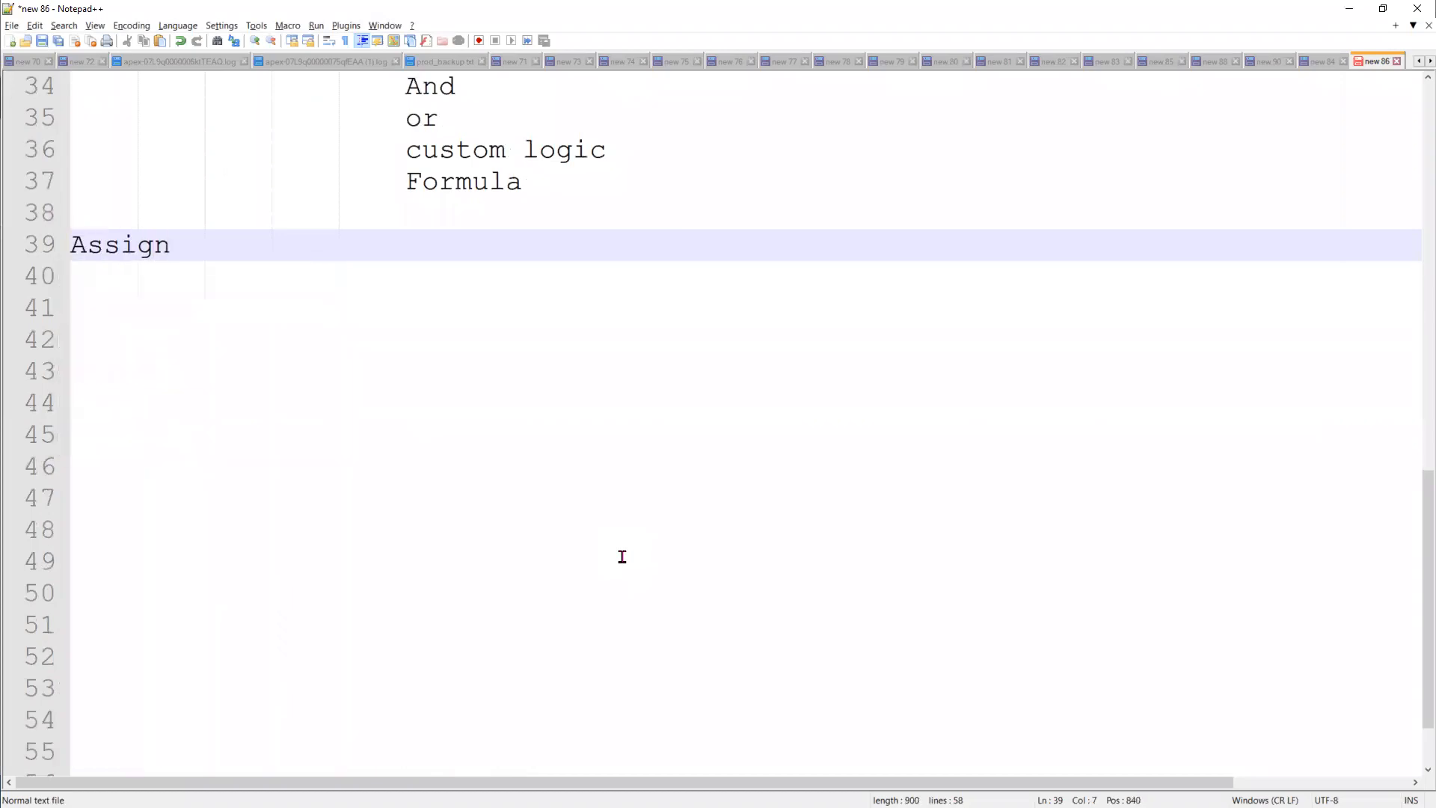
{"action": "type", "text": "ment :"}
{"action": "key", "text": "Return"}
{"action": "key", "text": "Return"}
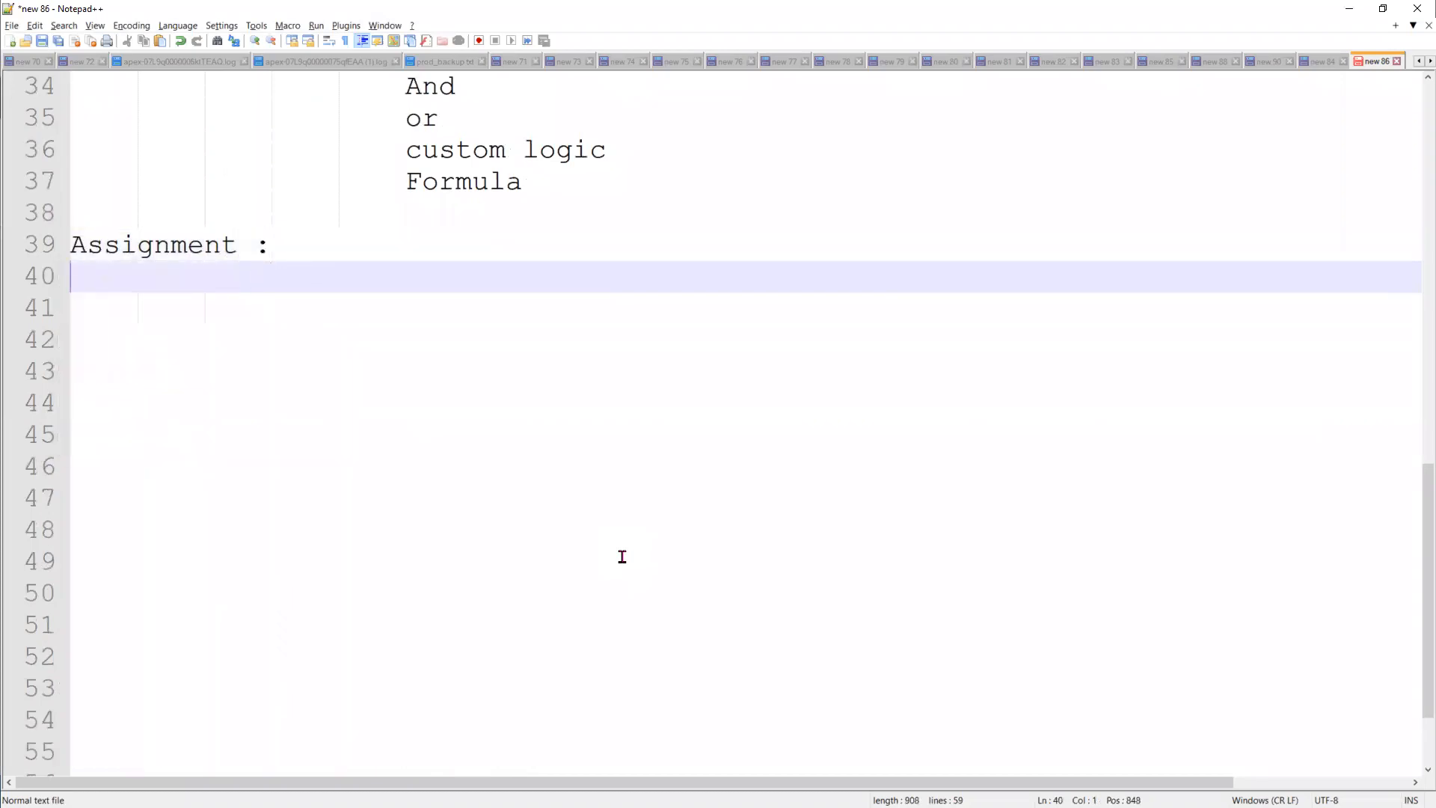
Write the indented first assignment item: "01) Implement Flow, to send an email to Contact owner upon creation".
{"action": "key", "text": "Tab"}
{"action": "type", "text": "01"}
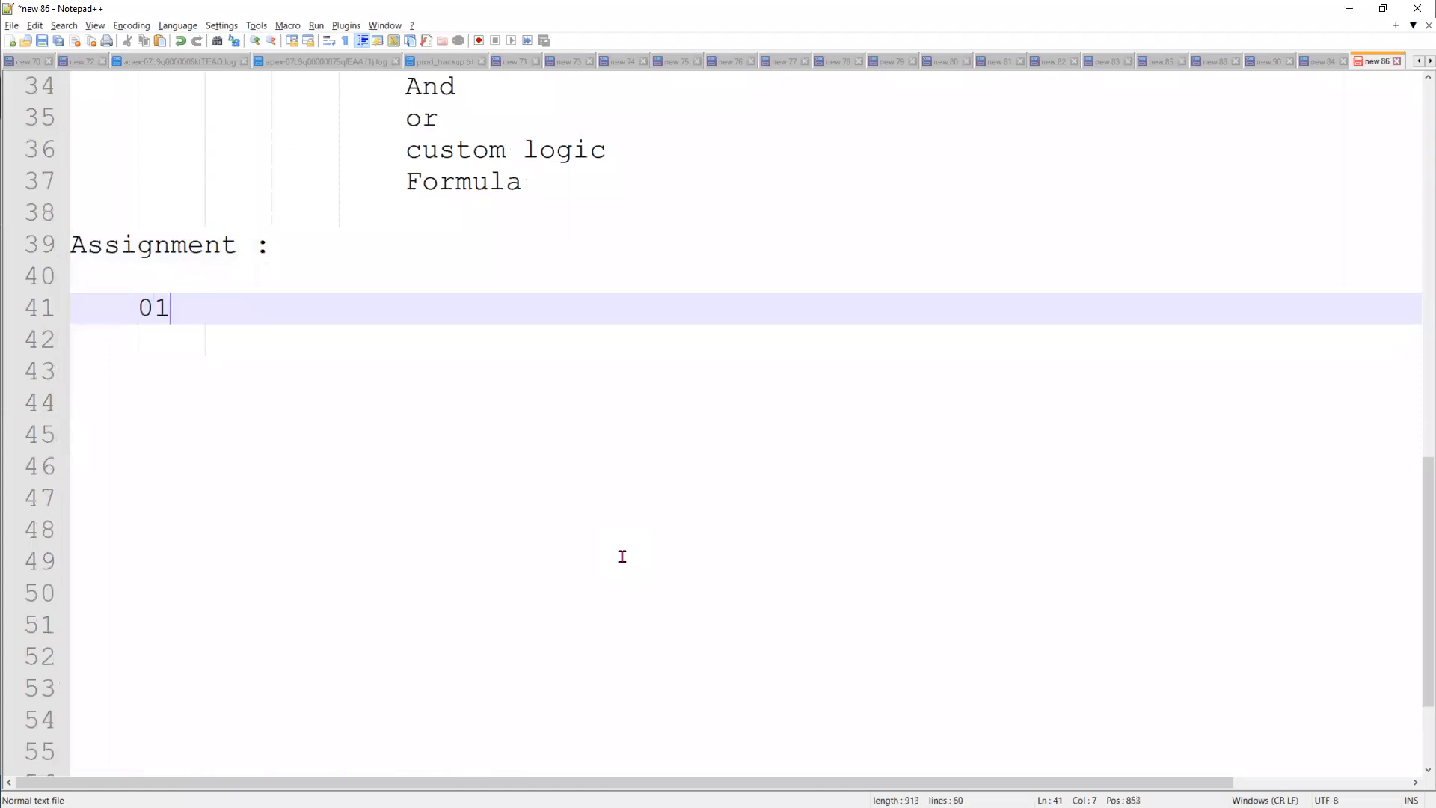
{"action": "type", "text": ") Implement Flow"}
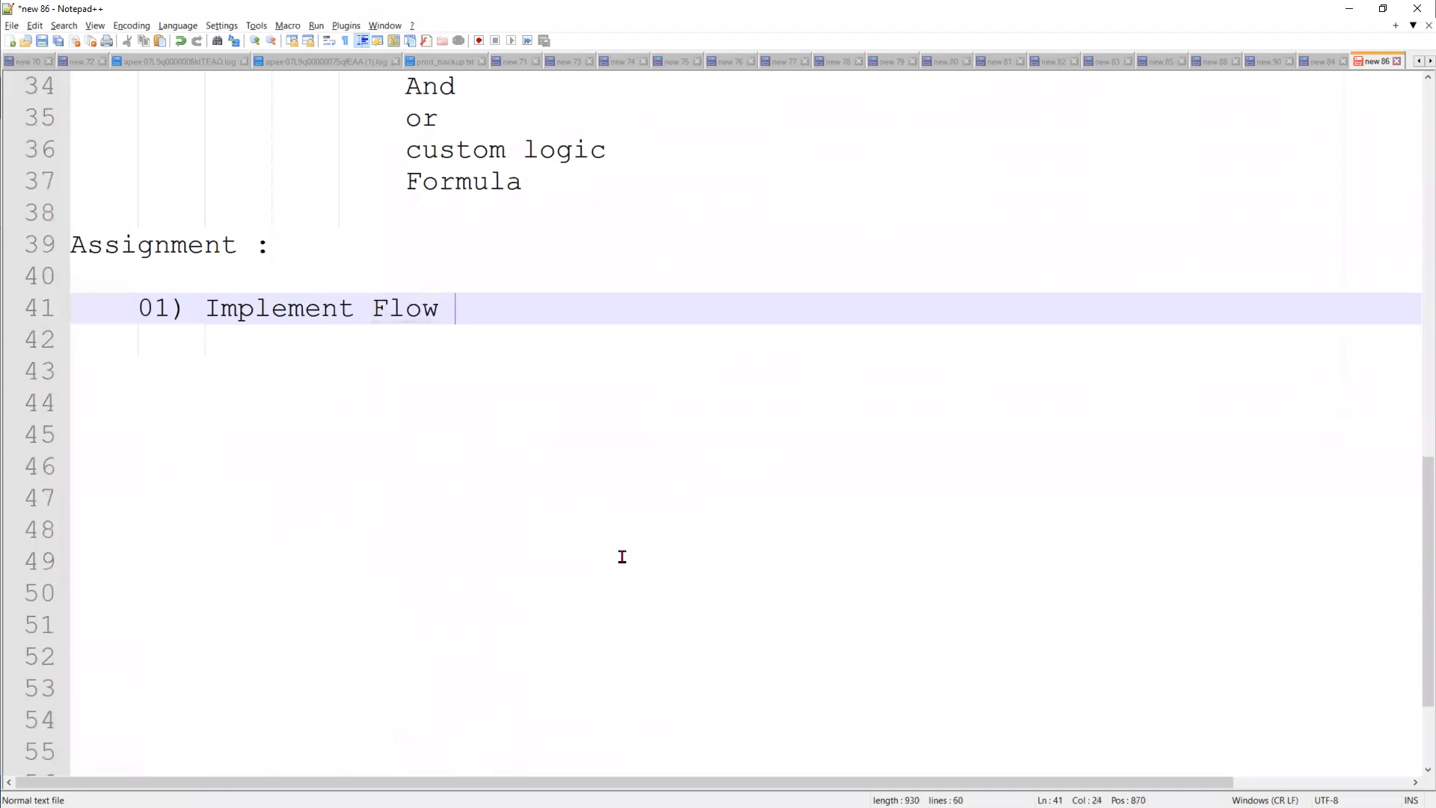
{"action": "key", "text": "BackSpace"}
{"action": "type", "text": ", "}
{"action": "type", "text": "to send an"}
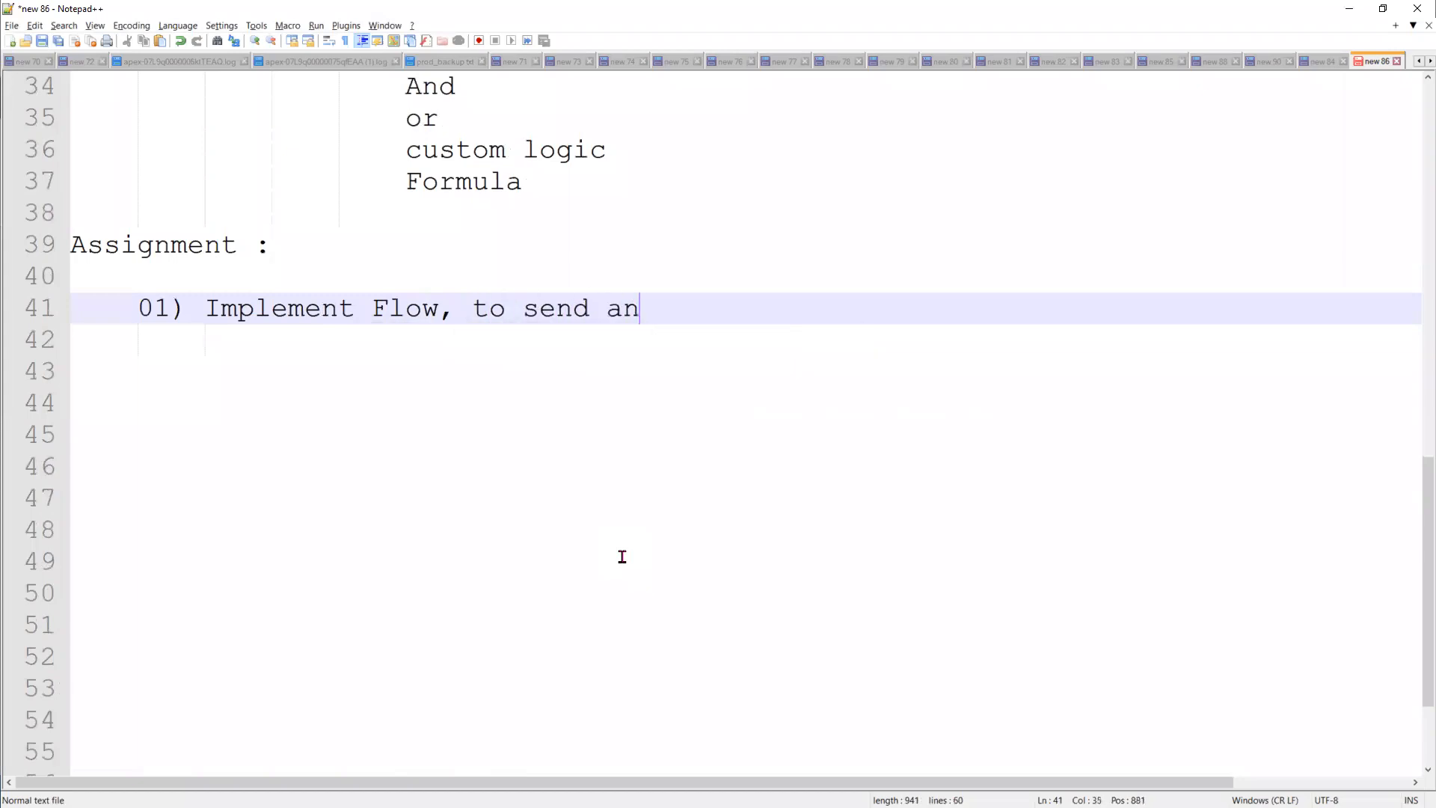
{"action": "type", "text": " me"}
{"action": "key", "text": "BackSpace"}
{"action": "key", "text": "BackSpace"}
{"action": "type", "text": "email to "}
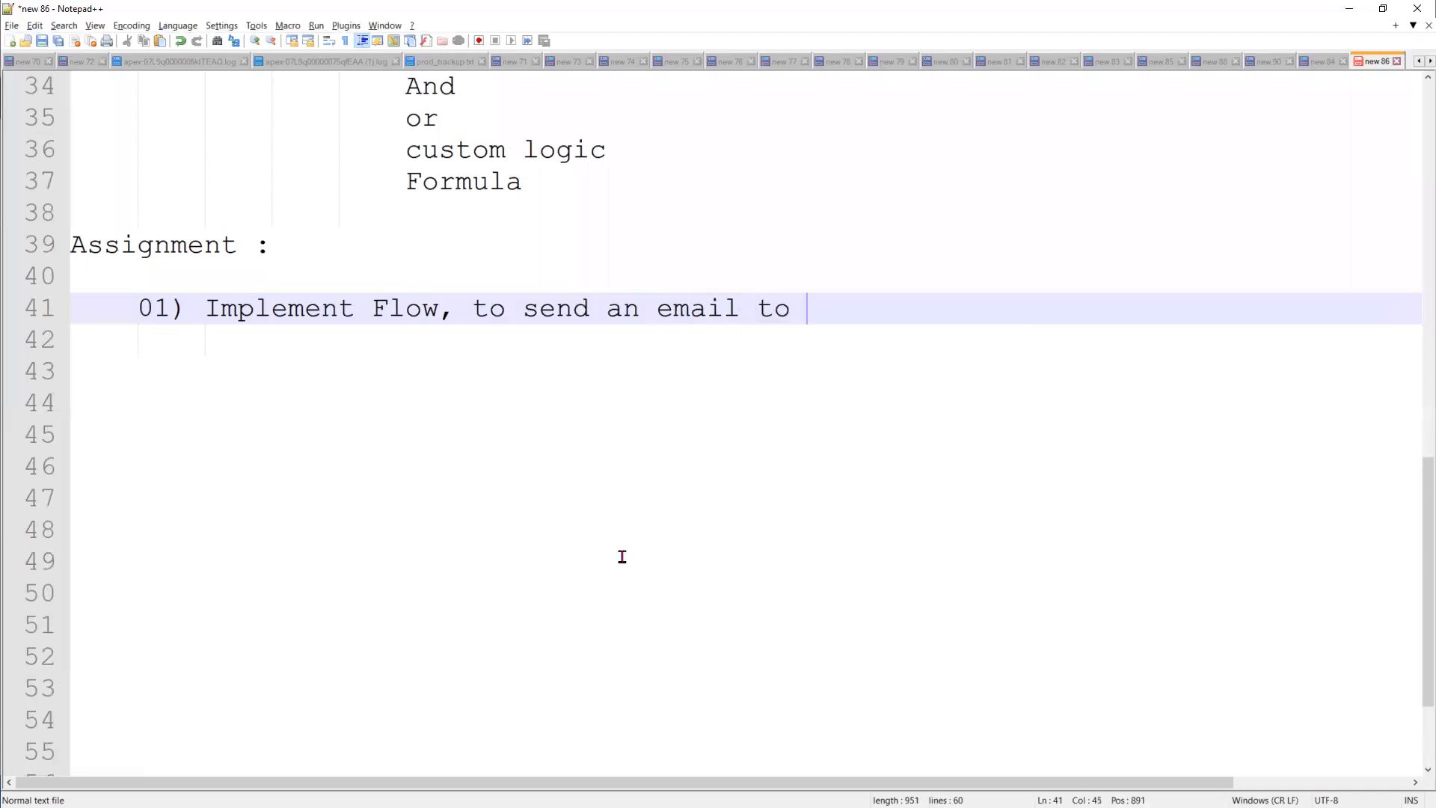
{"action": "type", "text": "Contact"}
{"action": "type", "text": "p"}
{"action": "key", "text": "BackSpace"}
{"action": "type", "text": "owner "}
{"action": "type", "text": "upon creat"}
{"action": "type", "text": "e"}
{"action": "key", "text": "BackSpace"}
{"action": "type", "text": "ion"}
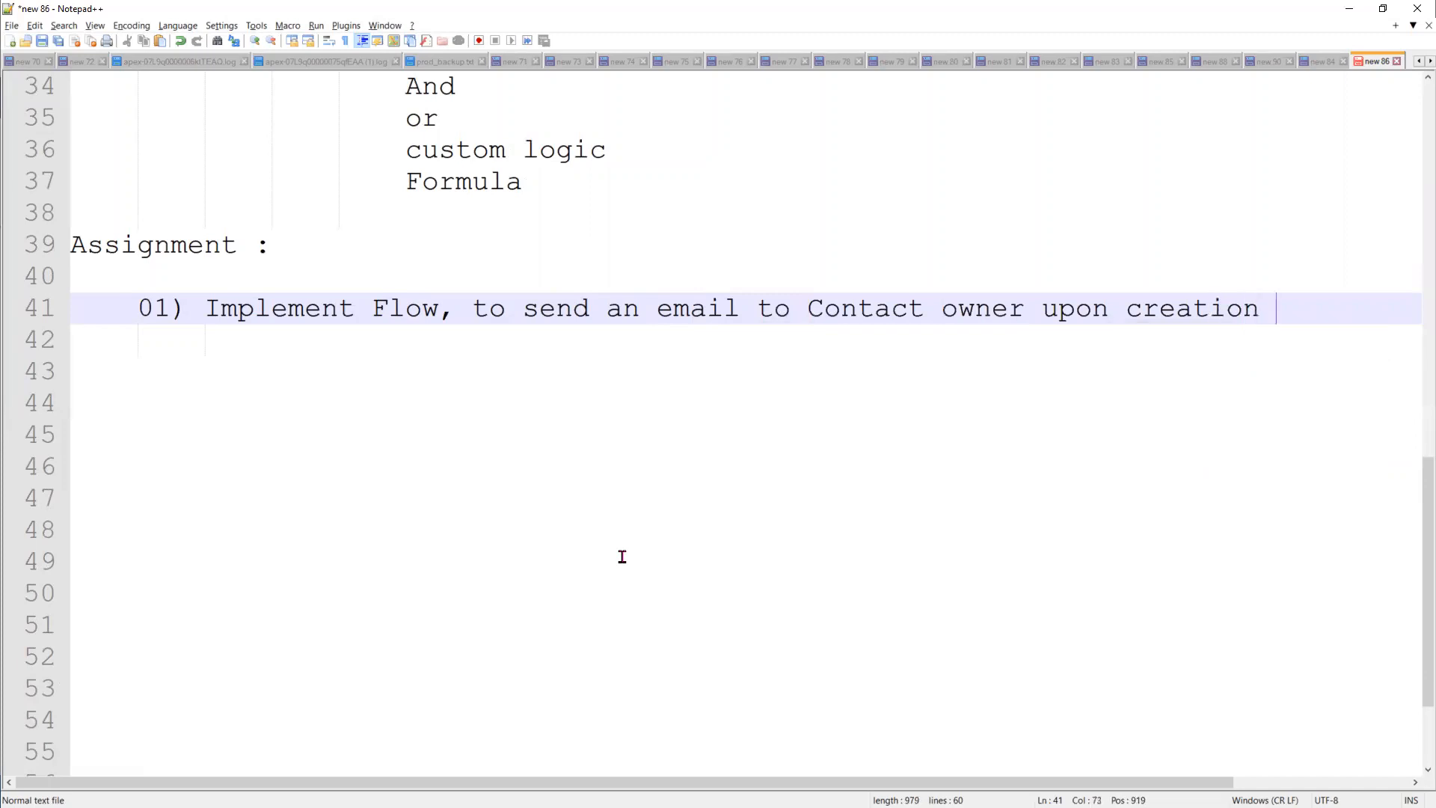
Add the second assignment item on a new line: "02) implement a flow , to send an email to Account Email address".
{"action": "key", "text": "Return"}
{"action": "type", "text": "02) implement a flow , to s"}
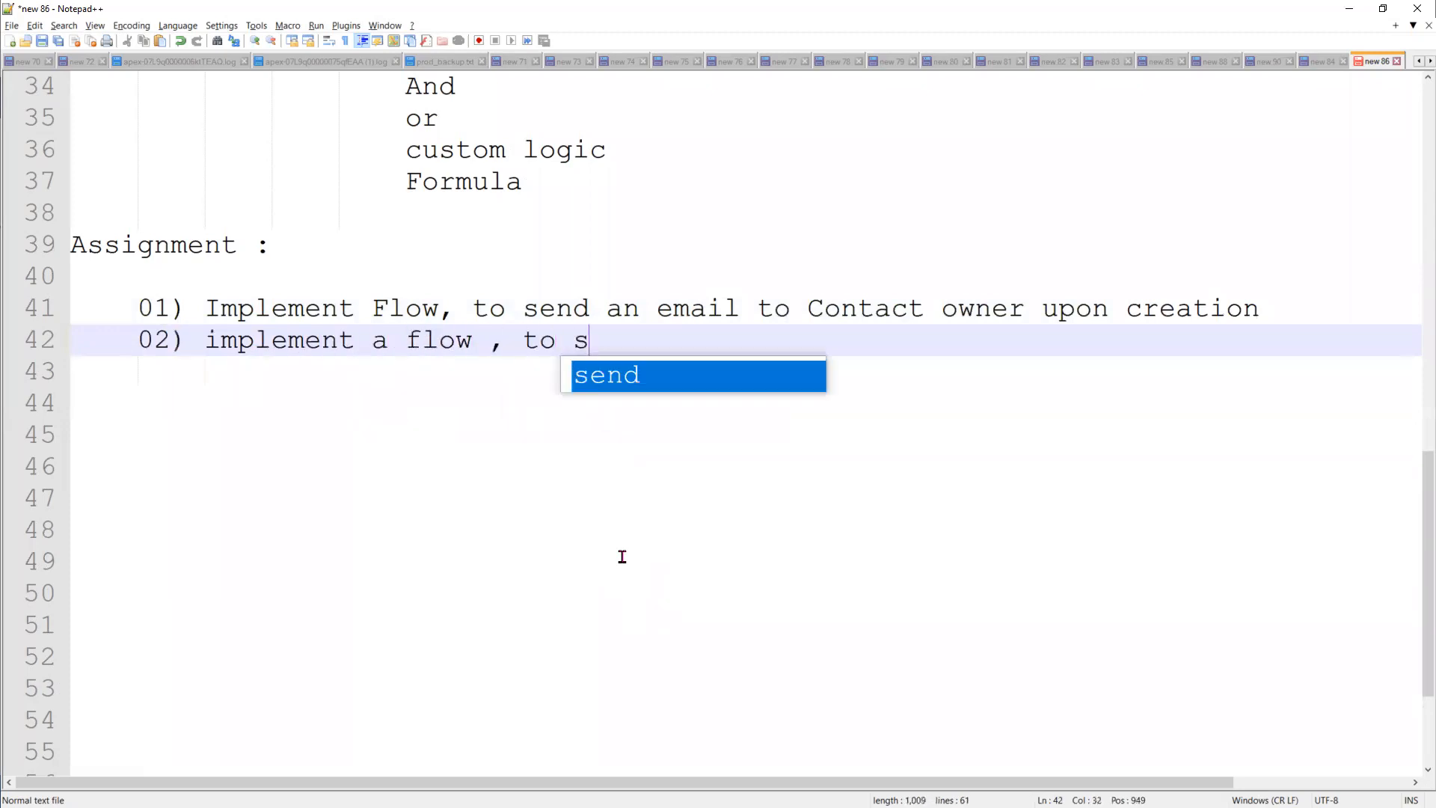
{"action": "type", "text": "end an m"}
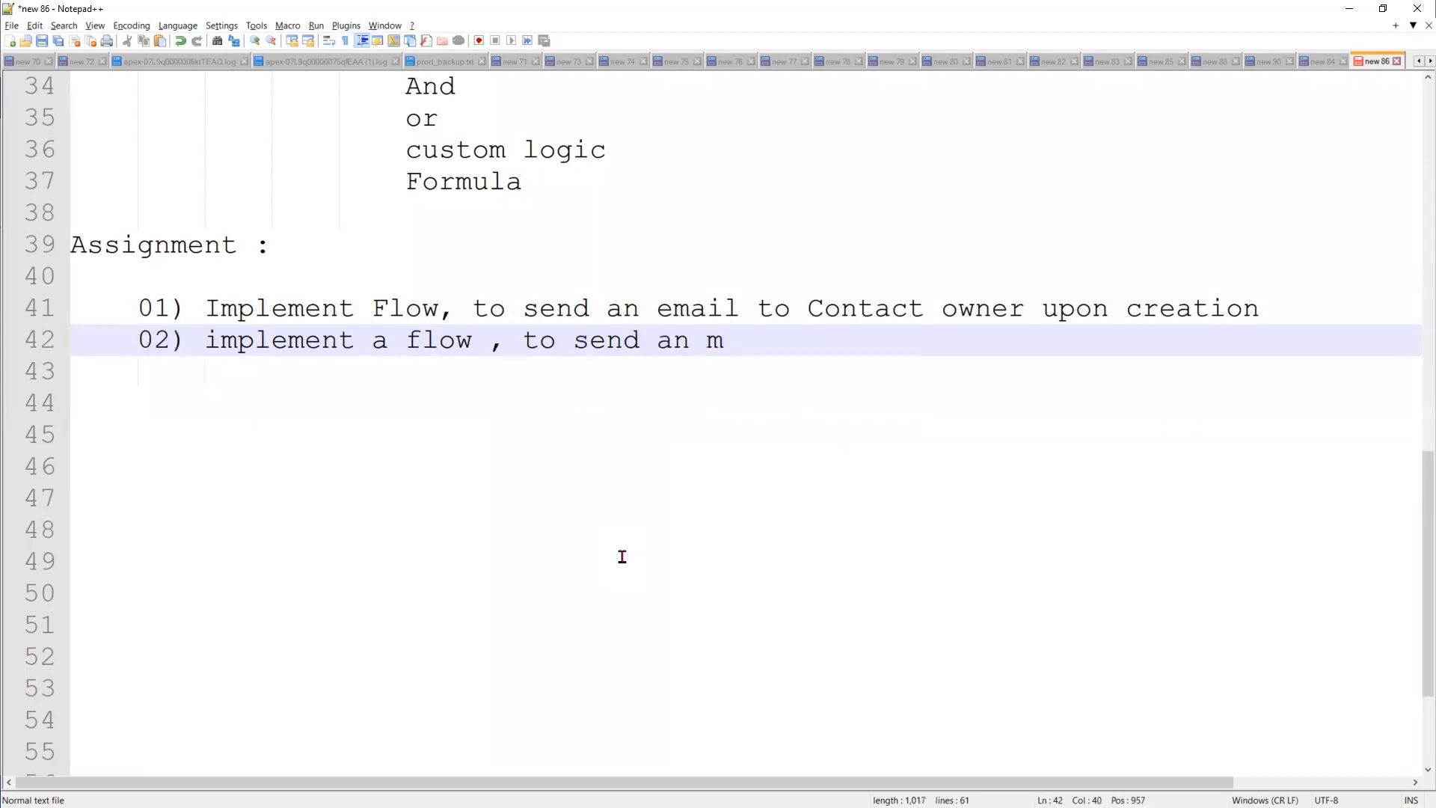
{"action": "key", "text": "BackSpace"}
{"action": "type", "text": "email to "}
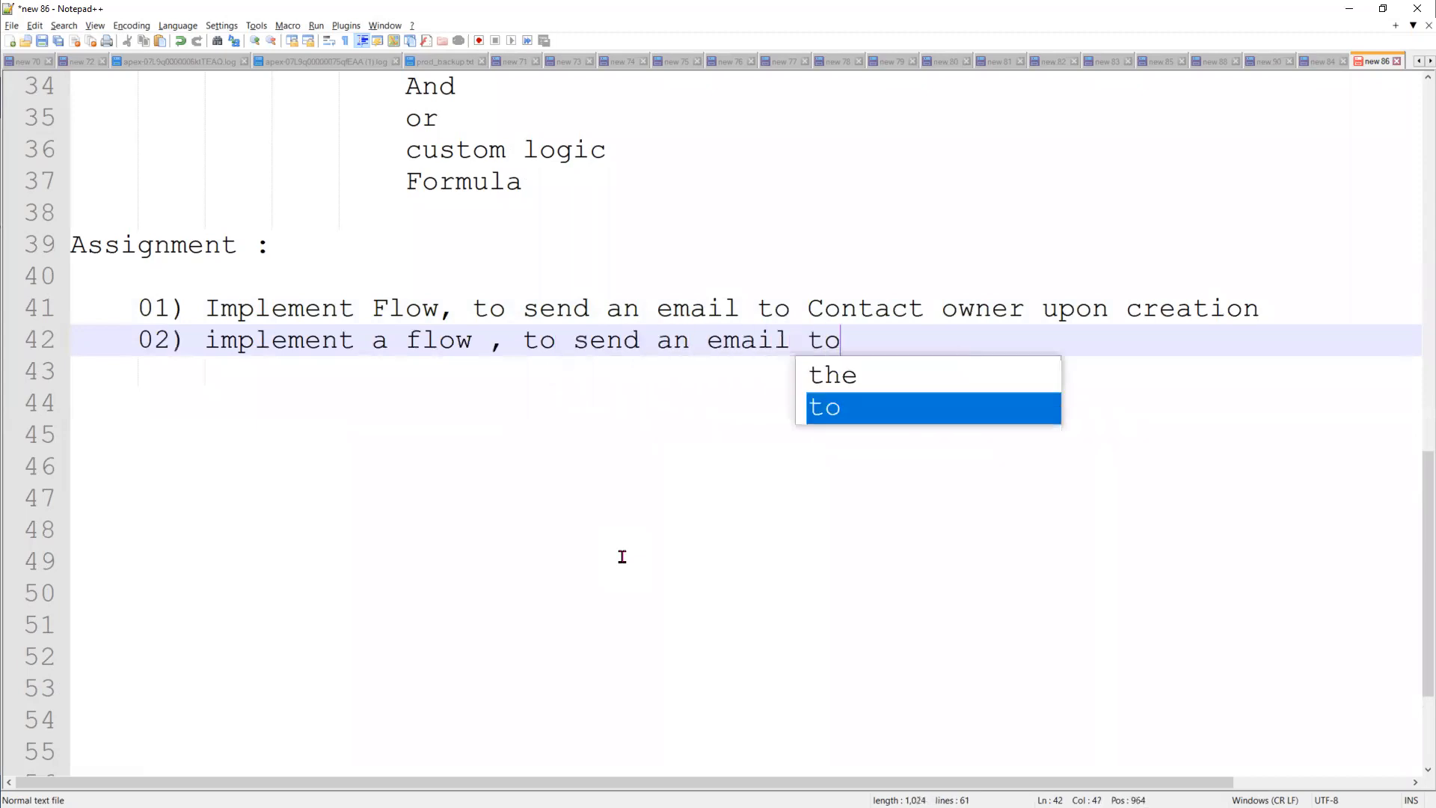
{"action": "type", "text": "Account "}
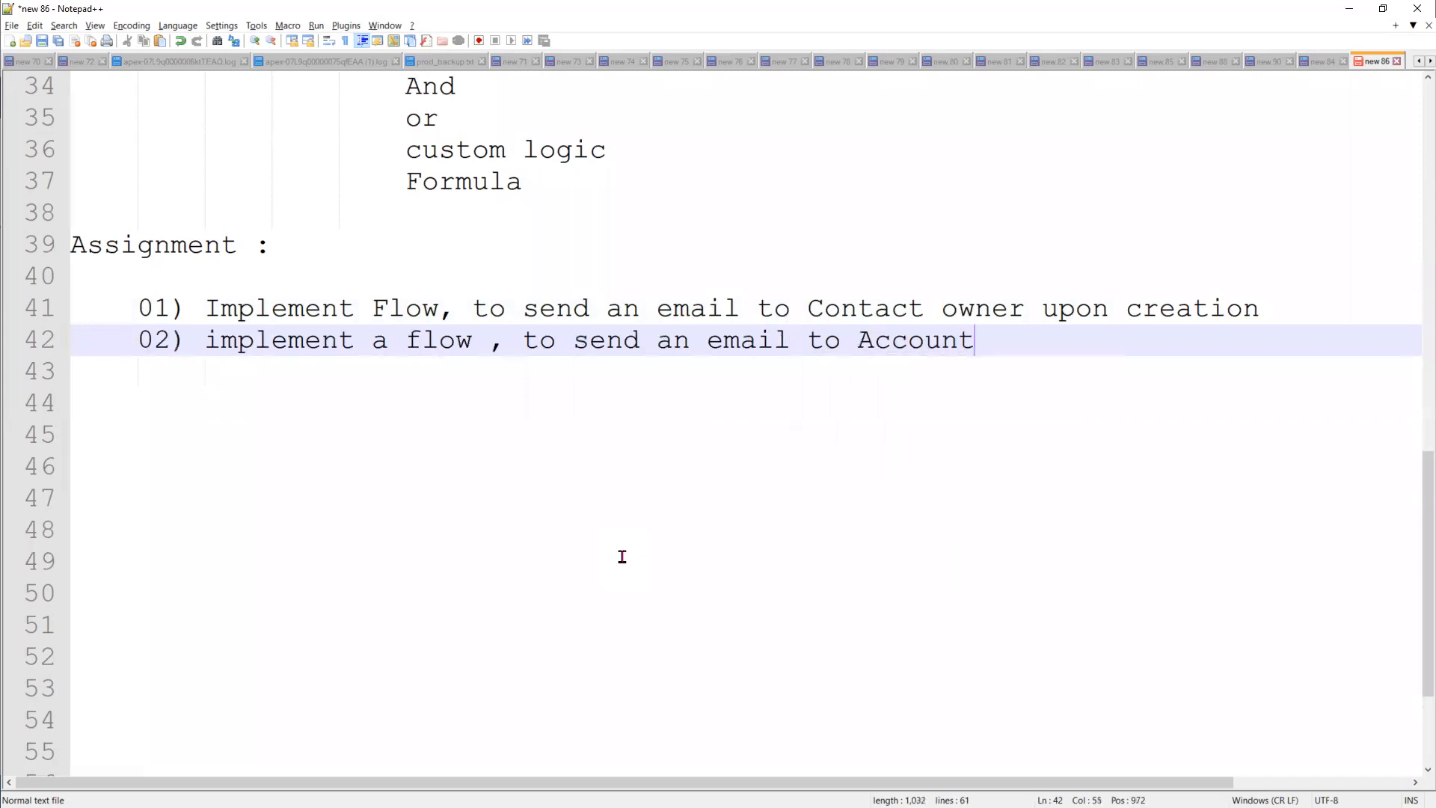
{"action": "type", "text": "Email a"}
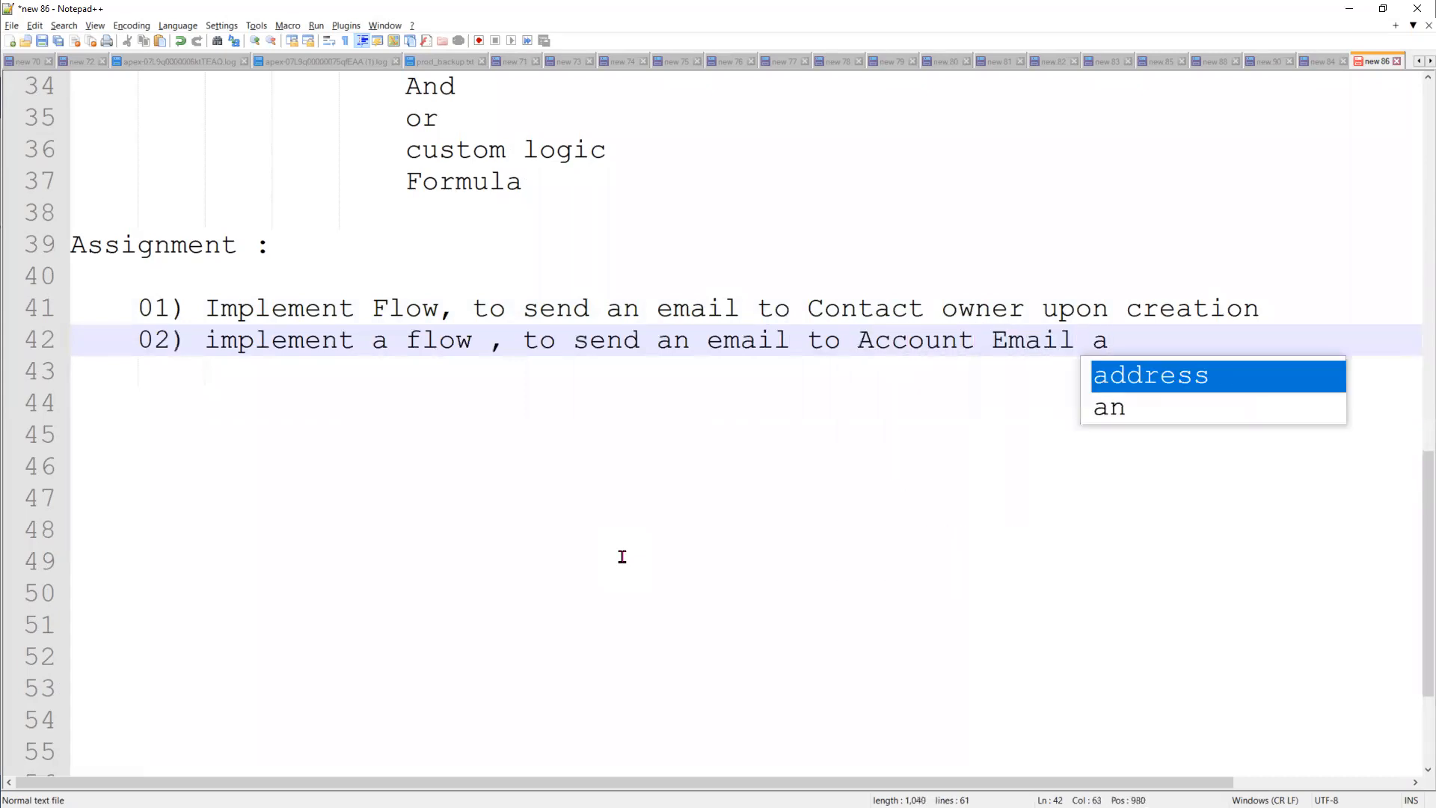
{"action": "type", "text": "ddress"}
{"action": "key", "text": "Return"}
{"action": "key", "text": "Return"}
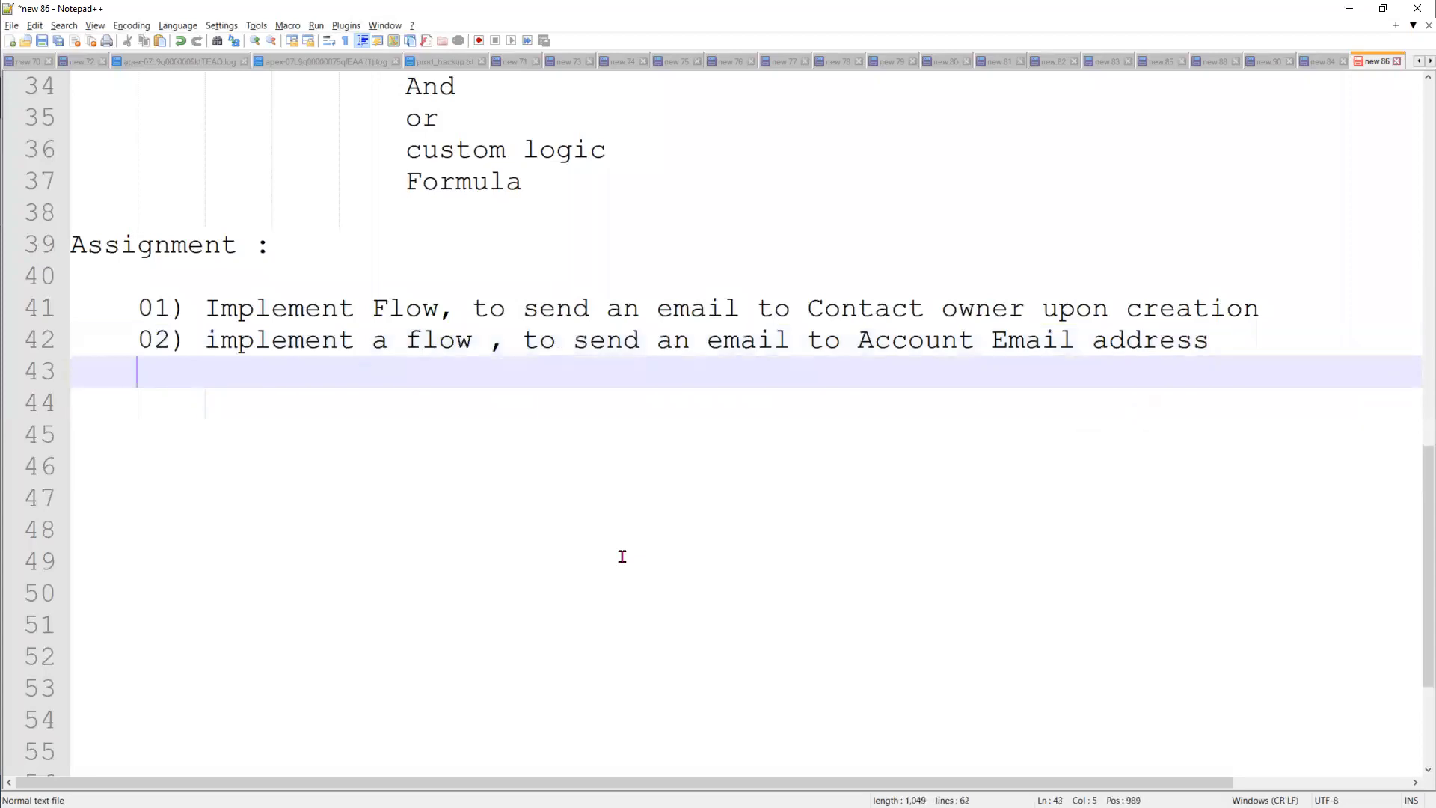
Write the third assignment item: "03) implement a flow, to send an email to Lead owner".
{"action": "type", "text": "03) implement"}
{"action": "key", "text": "Return"}
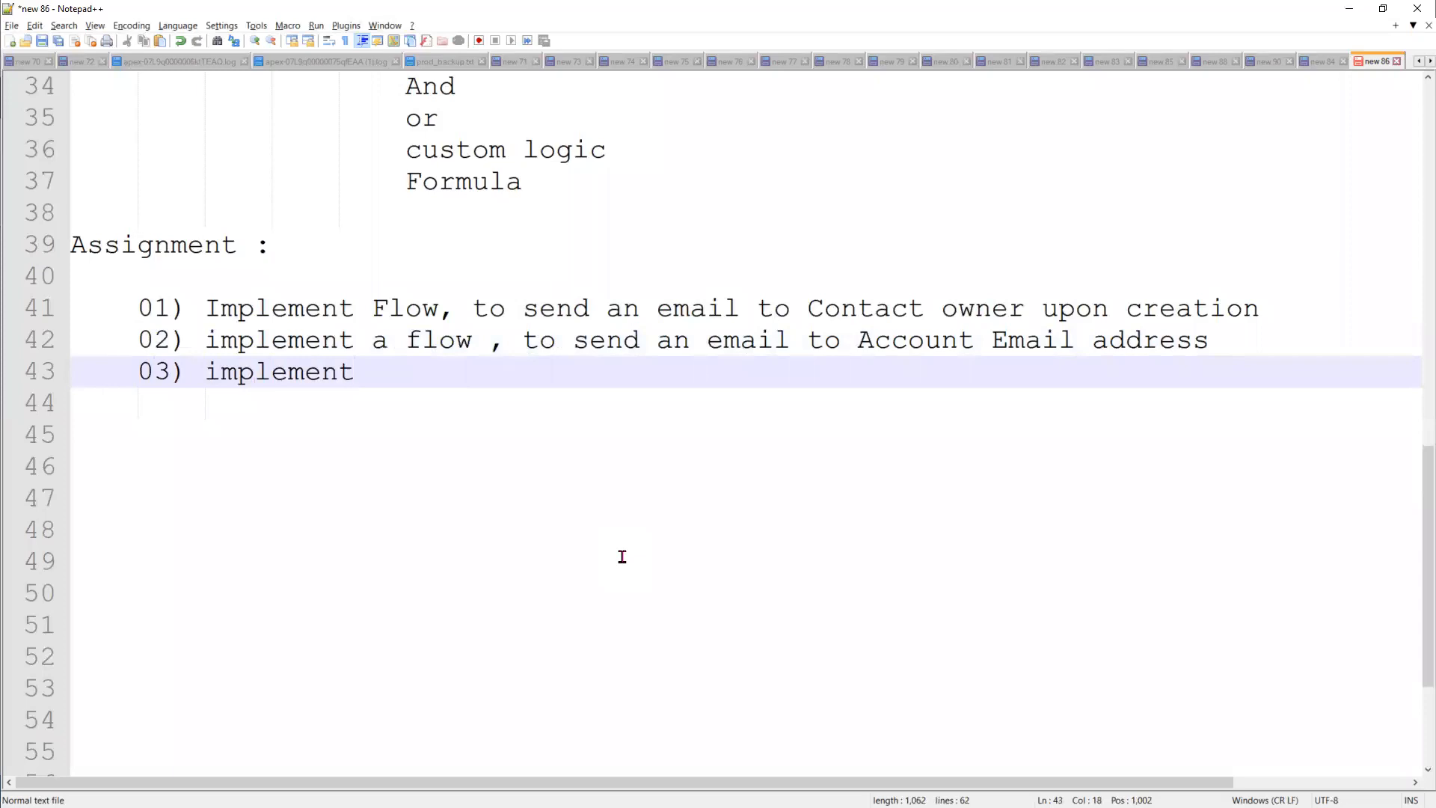
{"action": "type", "text": "a f"}
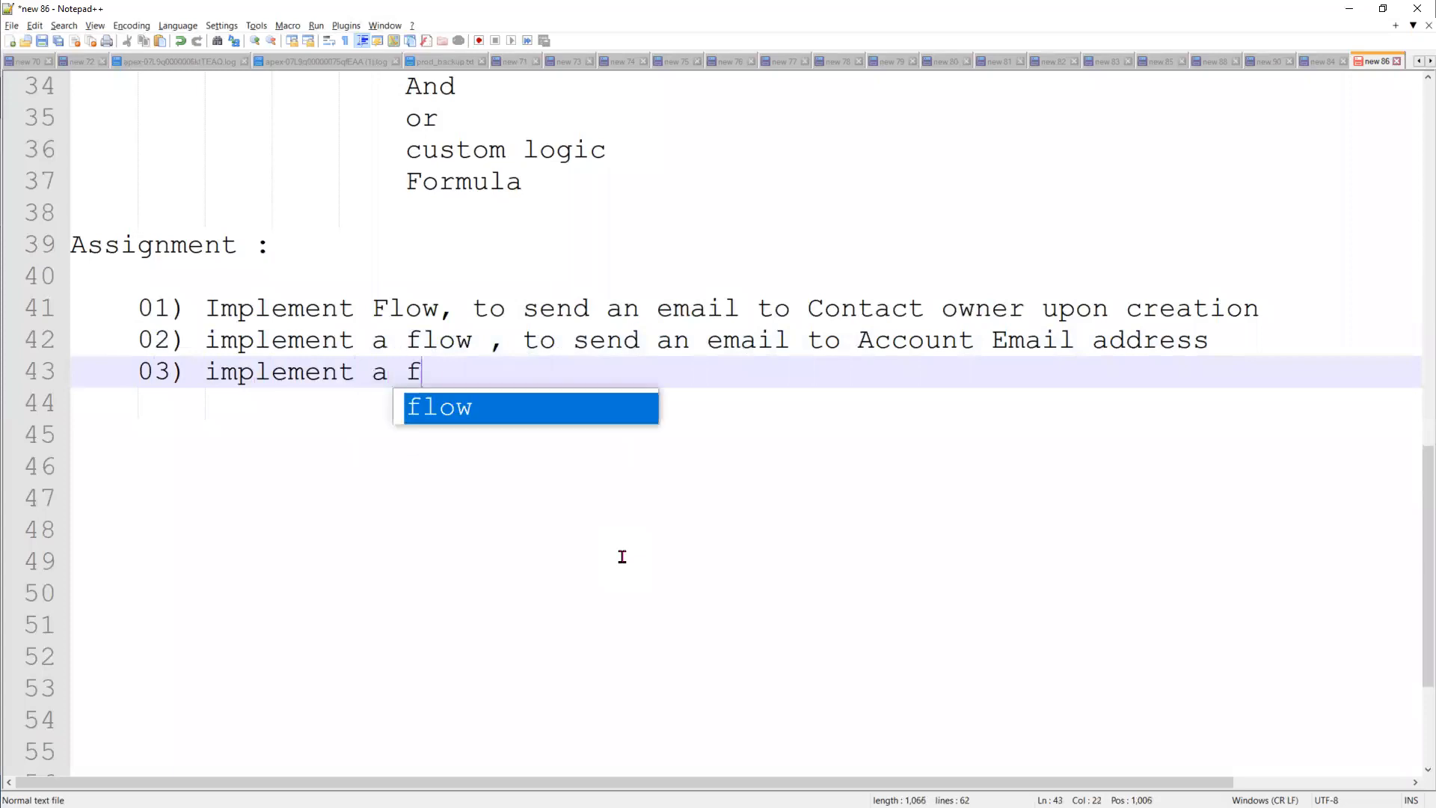
{"action": "type", "text": "low, to "}
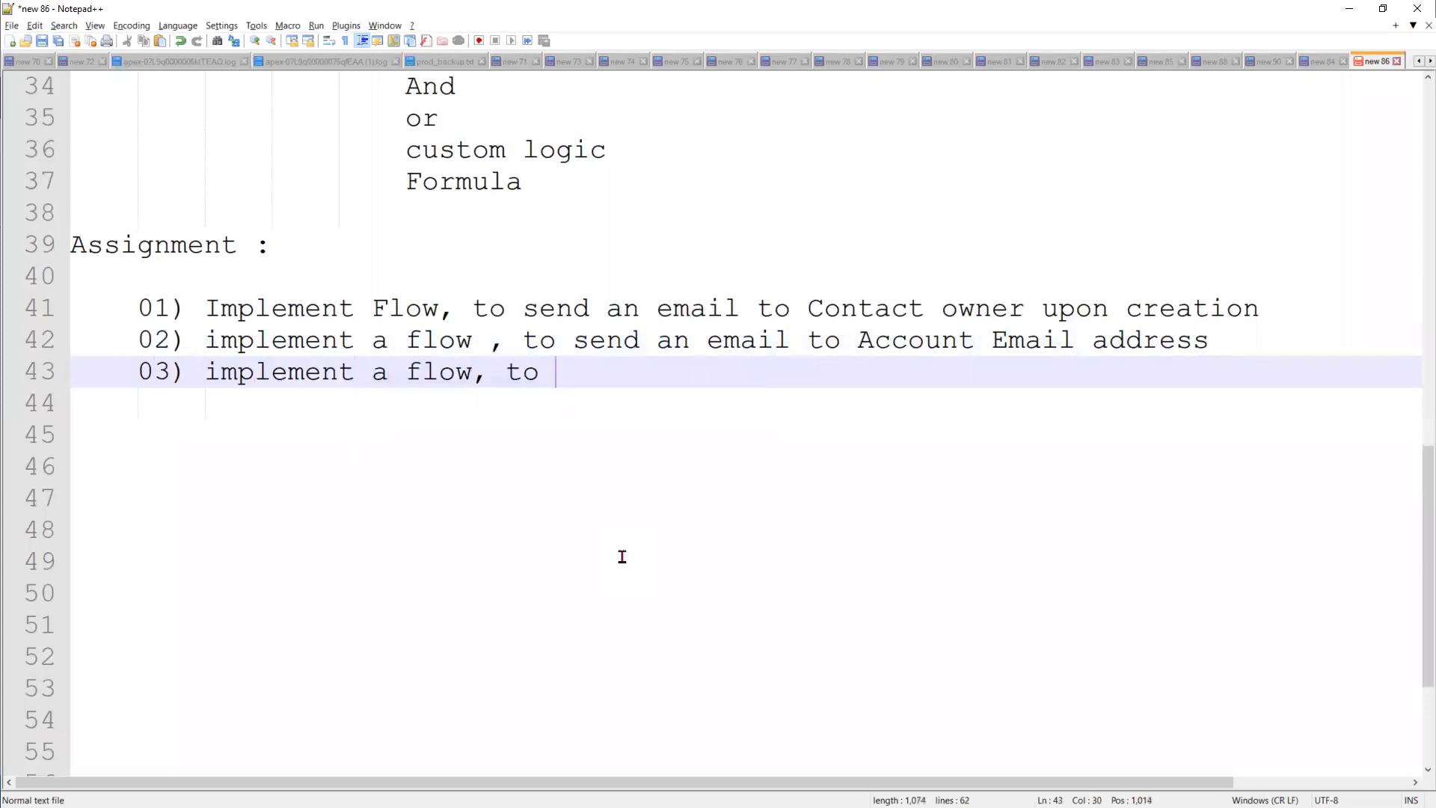
{"action": "type", "text": "send an emai"}
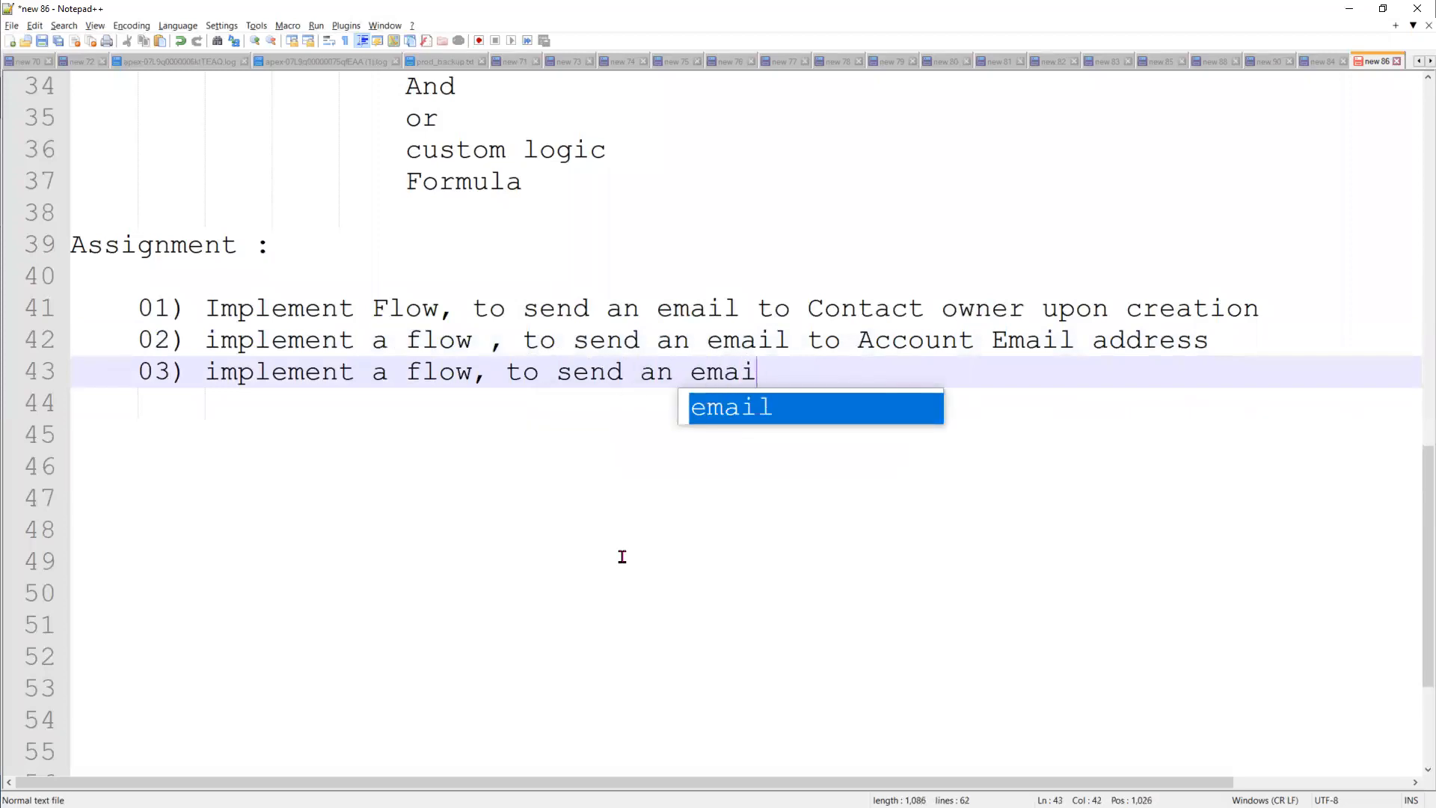
{"action": "type", "text": "l to Lead "}
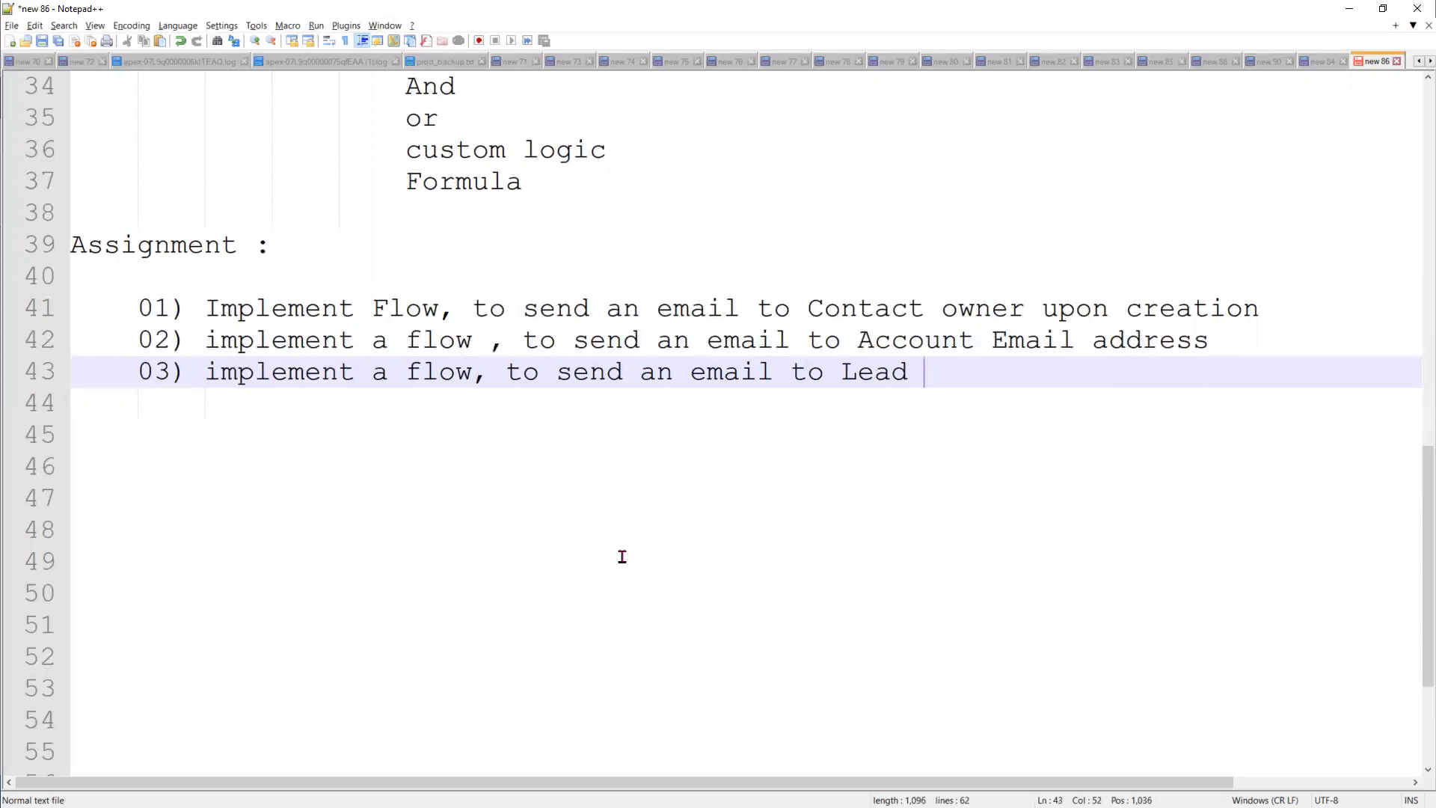
{"action": "type", "text": "owner"}
{"action": "scroll", "coordinate": [644, 576], "scroll_direction": "up", "scroll_amount": 11}
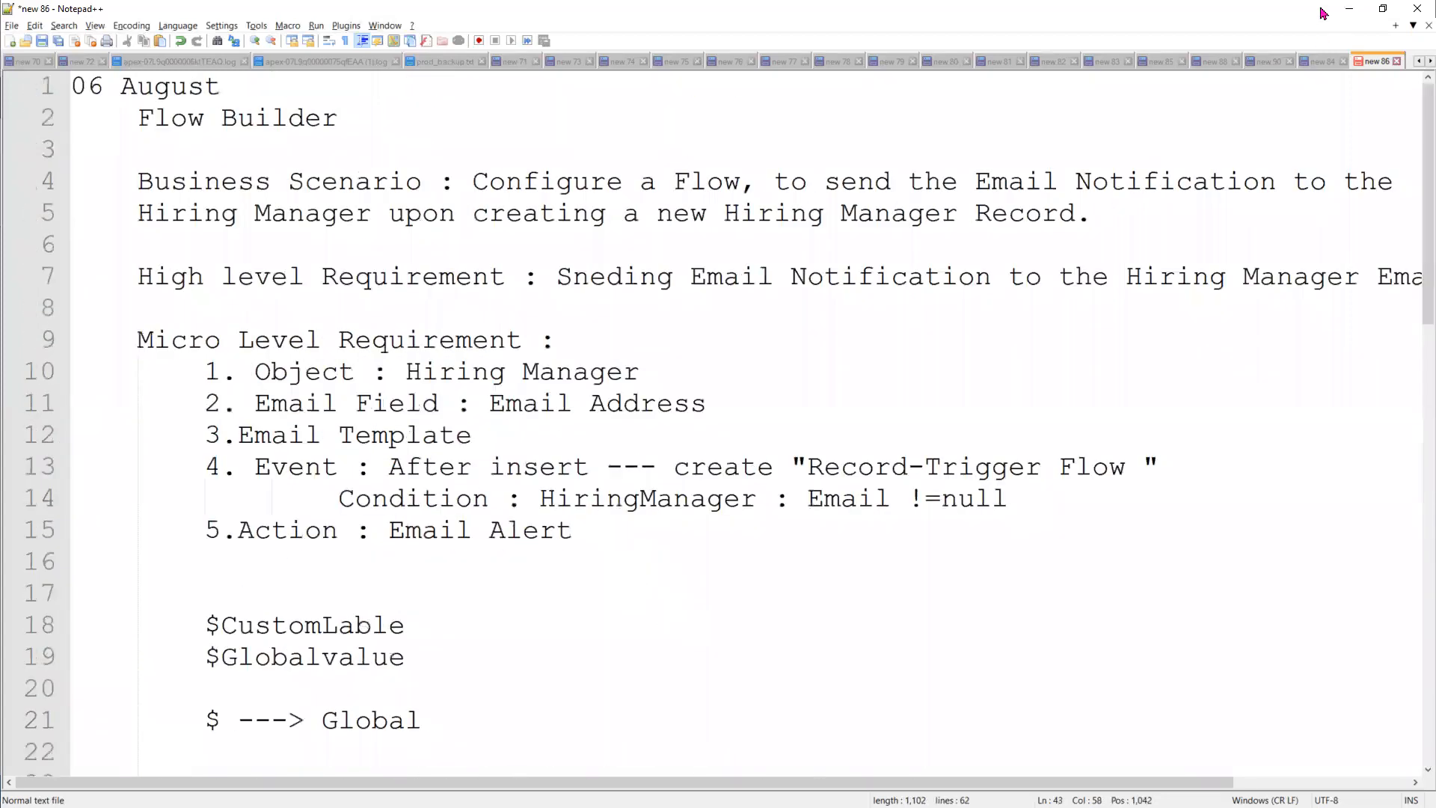
{"action": "left_click", "coordinate": [1349, 9]}
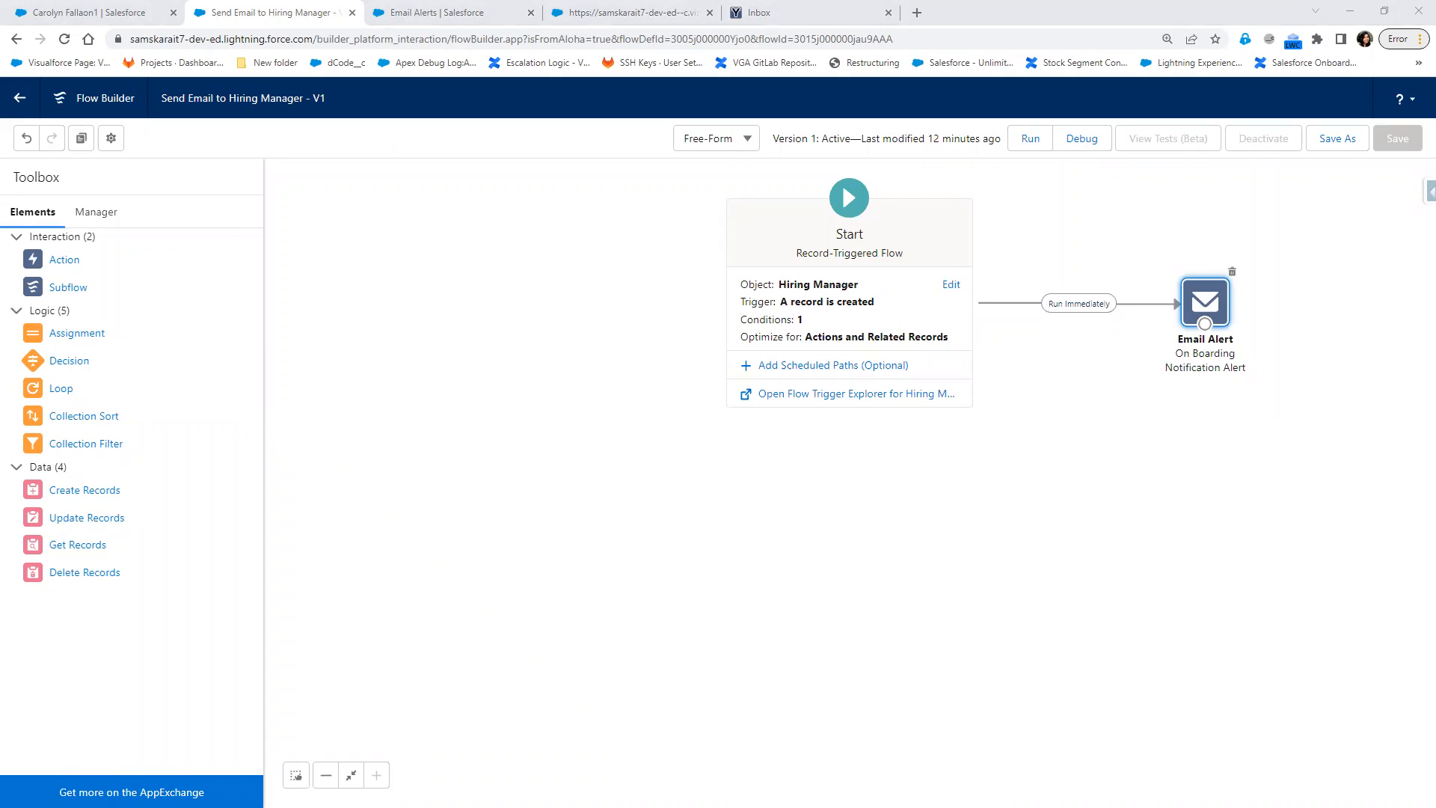
{"action": "key", "text": "alt+Tab"}
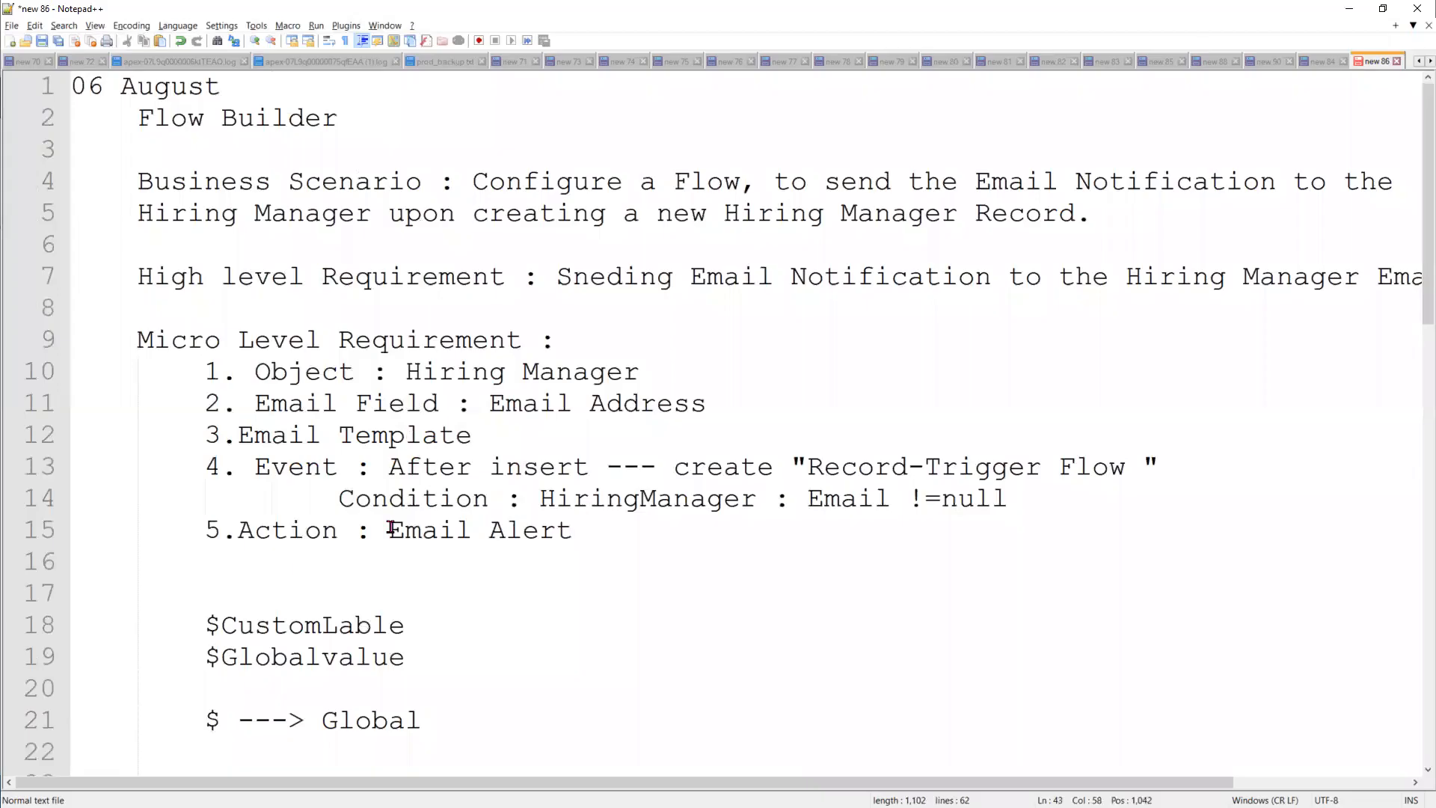
Append "along with this provide the debugging steps" to the end of assignment item 01.
{"action": "scroll", "coordinate": [484, 588], "scroll_direction": "down", "scroll_amount": 14}
{"action": "scroll", "coordinate": [489, 566], "scroll_direction": "up", "scroll_amount": 4}
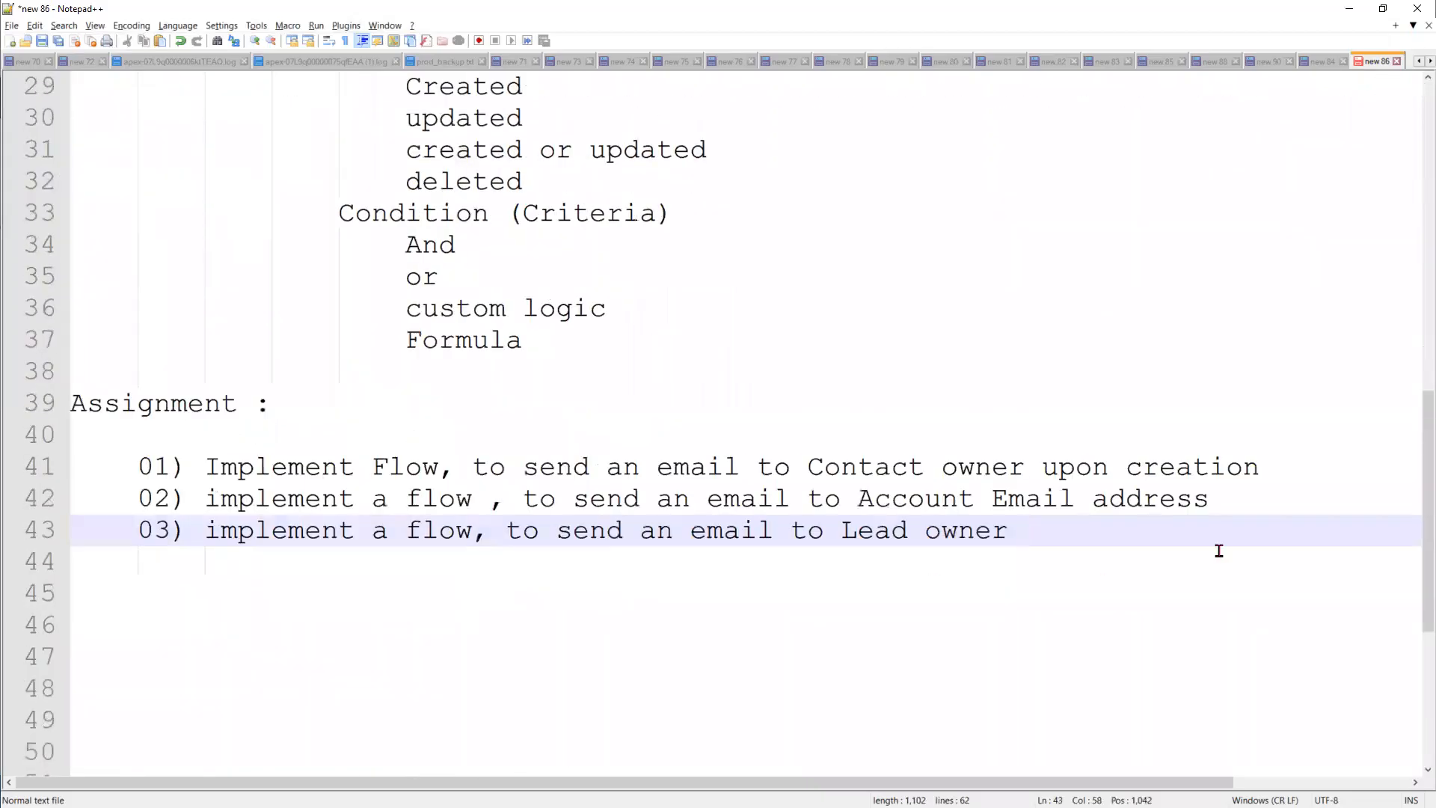
{"action": "left_click", "coordinate": [1280, 466]}
{"action": "type", "text": "al"}
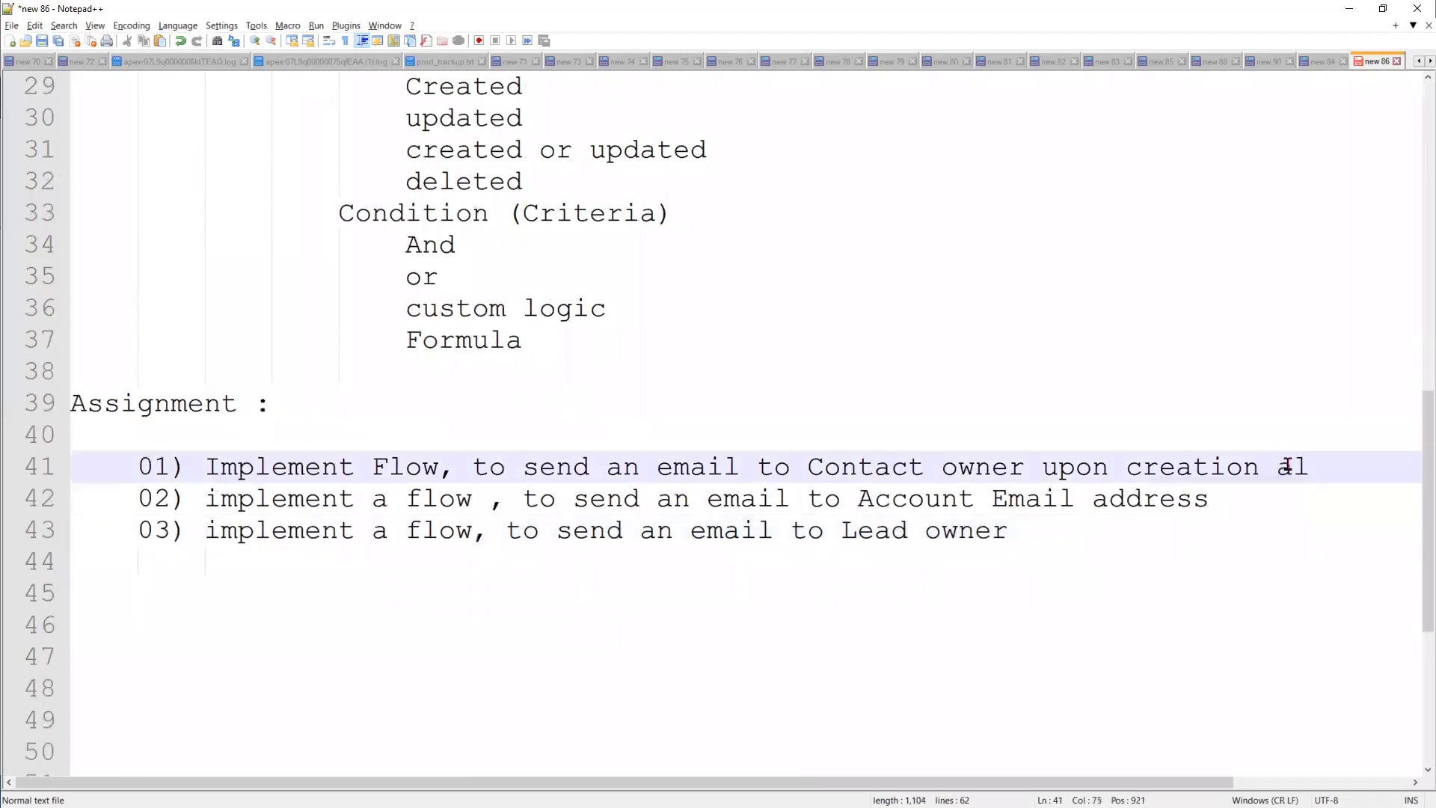
{"action": "type", "text": "ong with "}
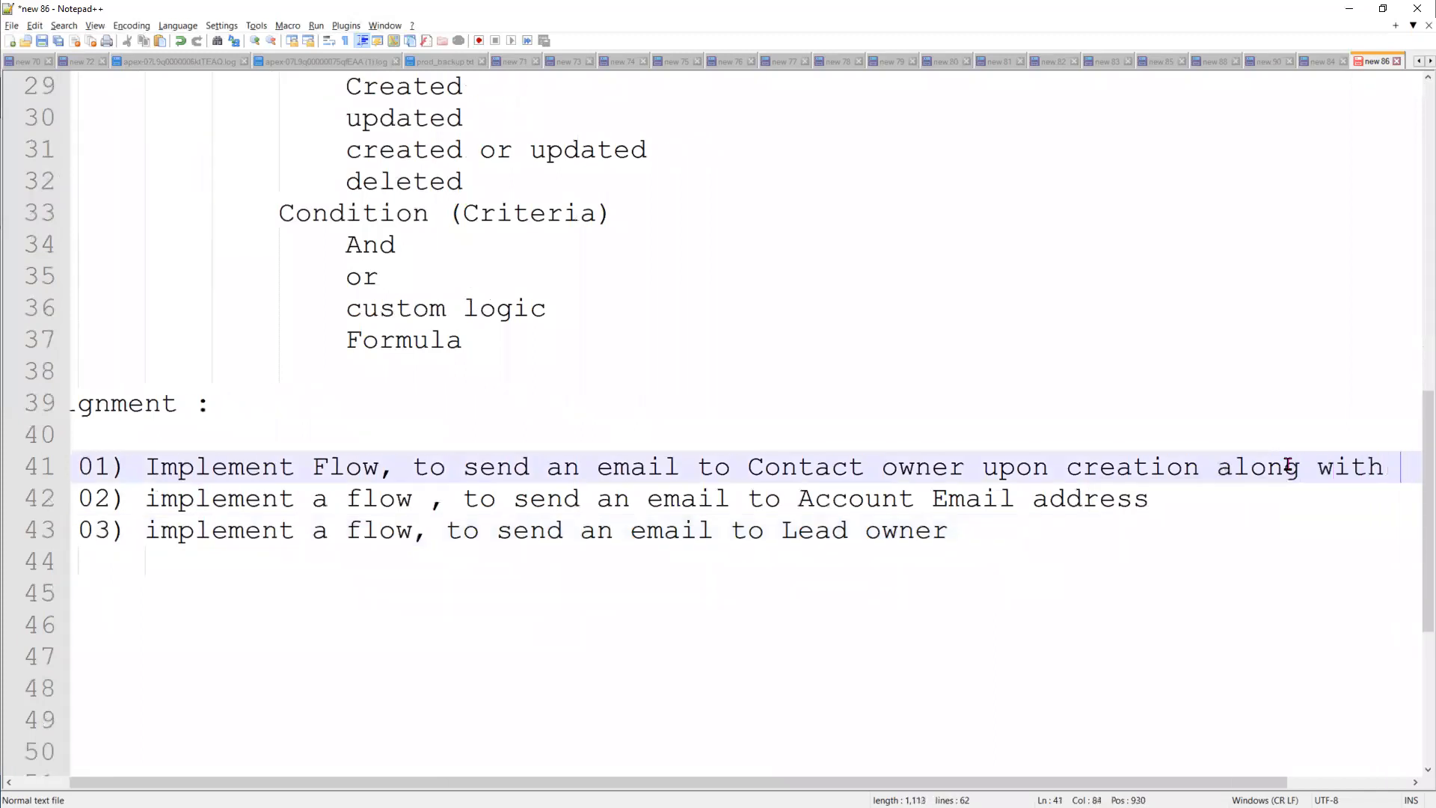
{"action": "type", "text": "this "}
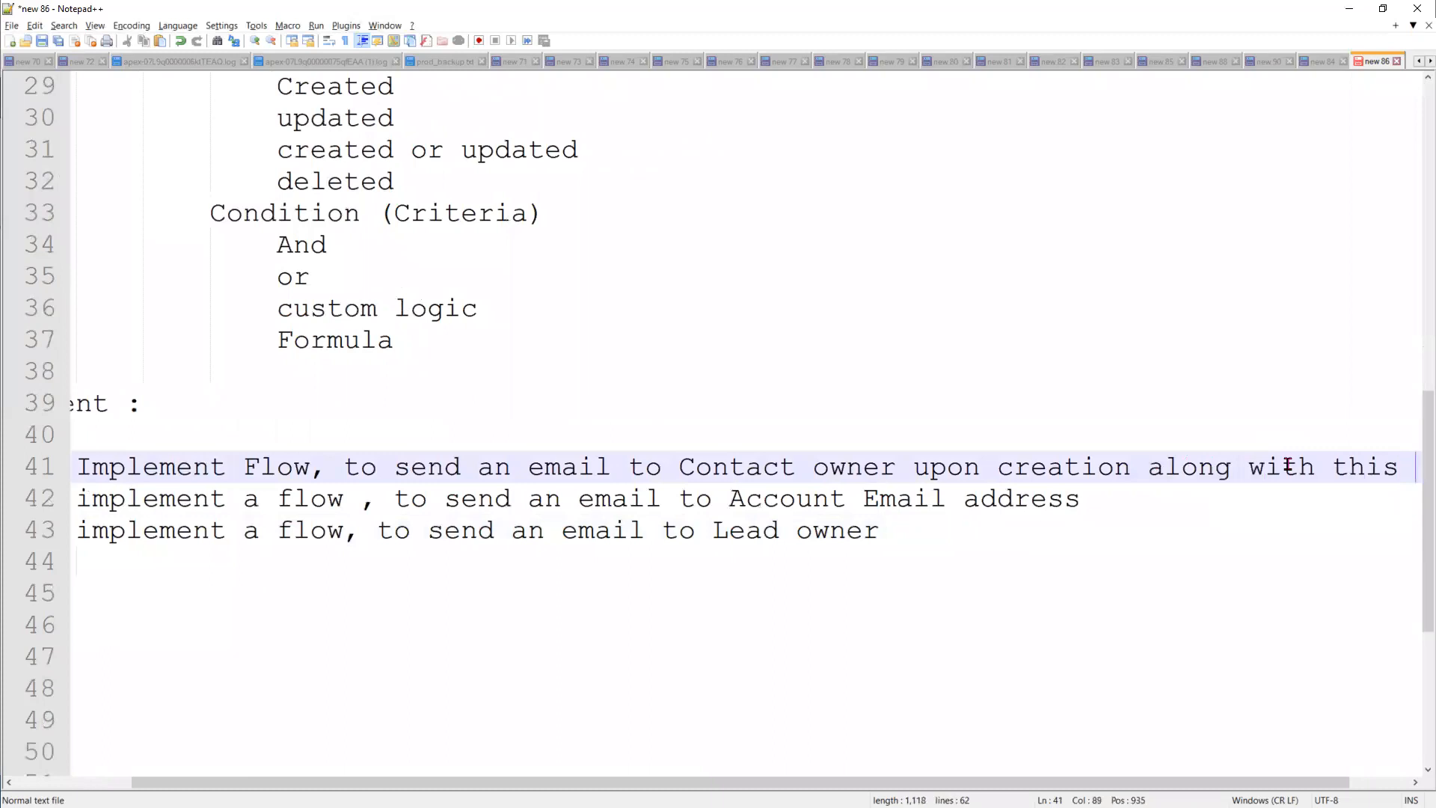
{"action": "type", "text": "provide "}
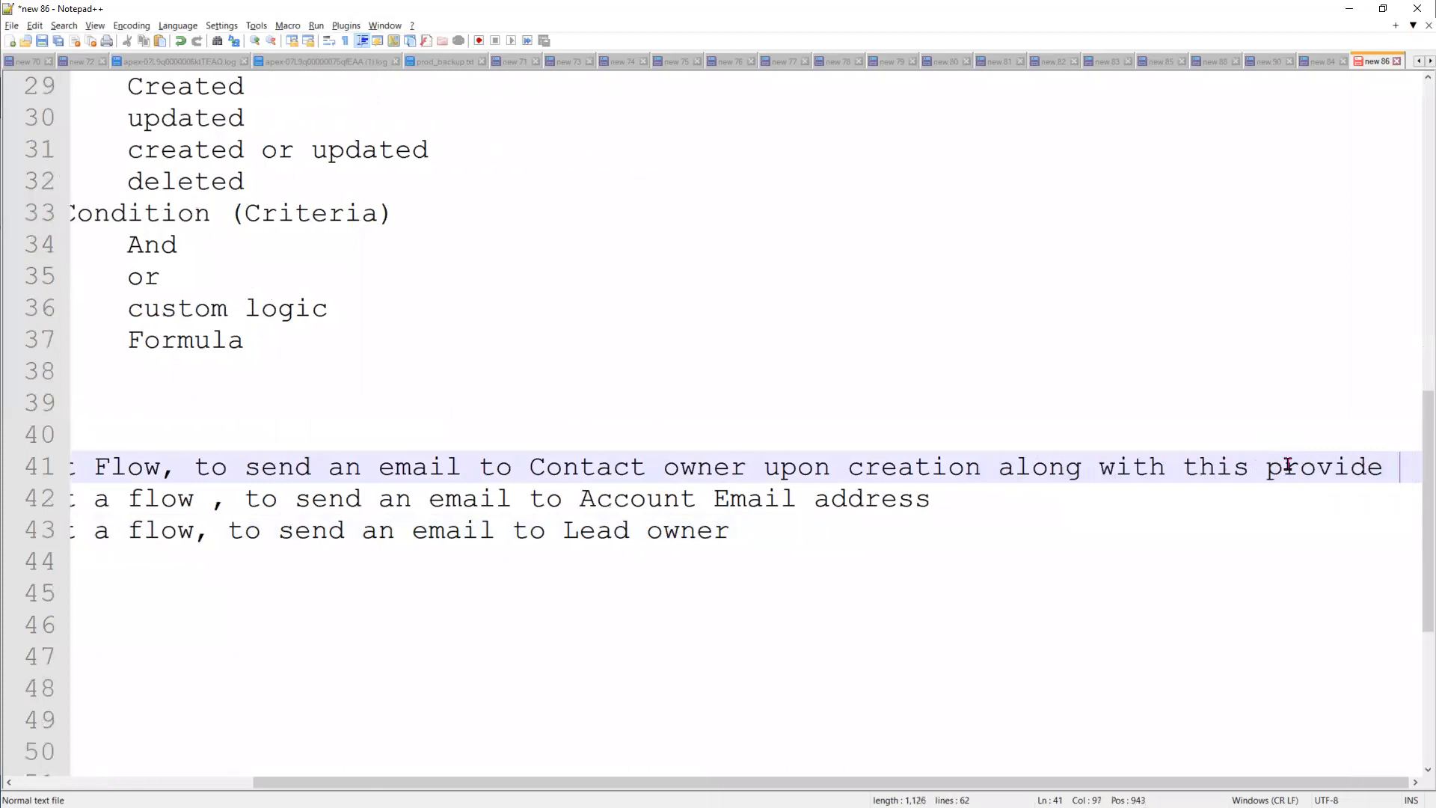
{"action": "type", "text": "the debugging steps"}
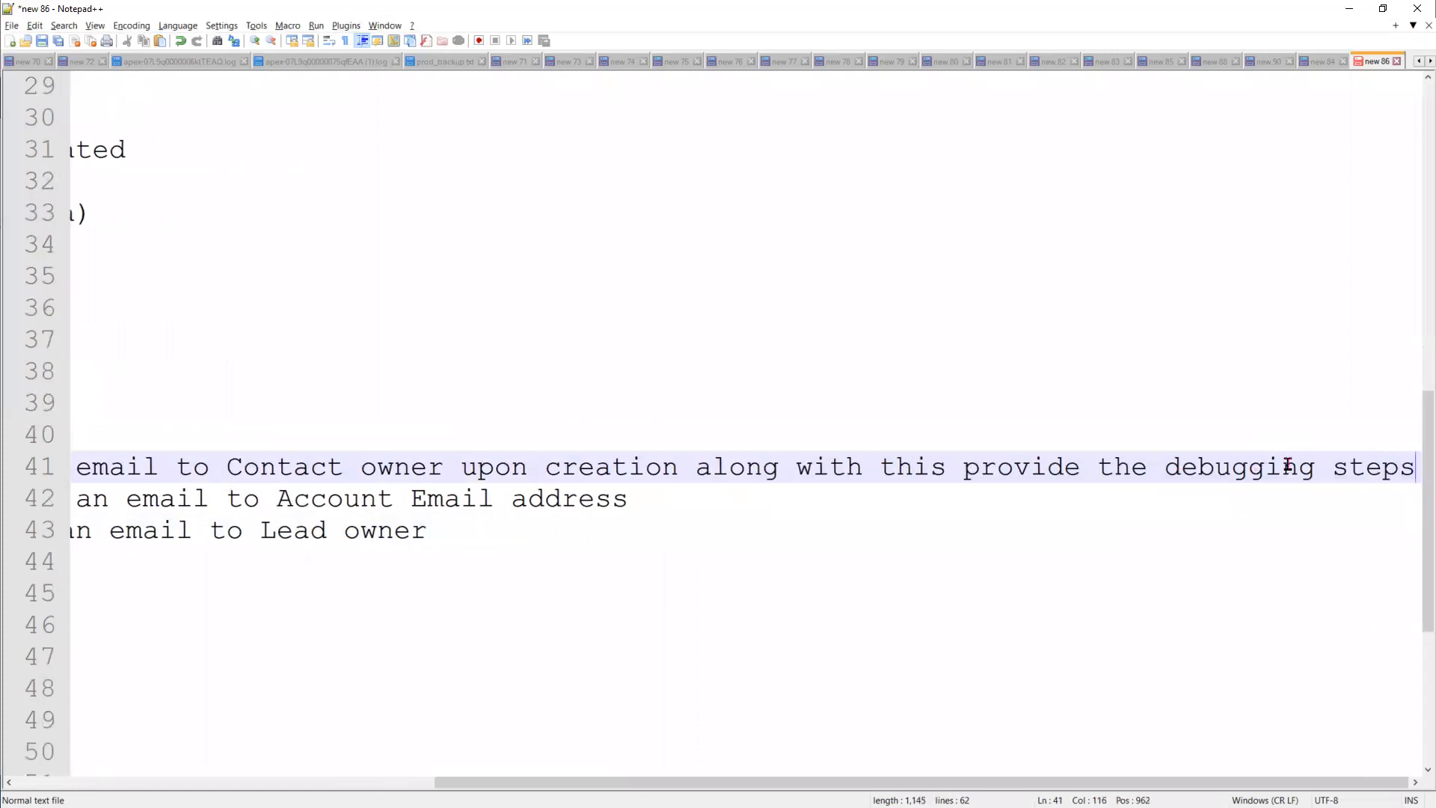
Copy the phrase "along with this provide the debugging steps" from item 01 to the ends of assignment items 02 and 03.
{"action": "left_click_drag", "start_coordinate": [1416, 467], "coordinate": [681, 473]}
{"action": "key", "text": "ctrl+c"}
{"action": "left_click", "coordinate": [661, 494]}
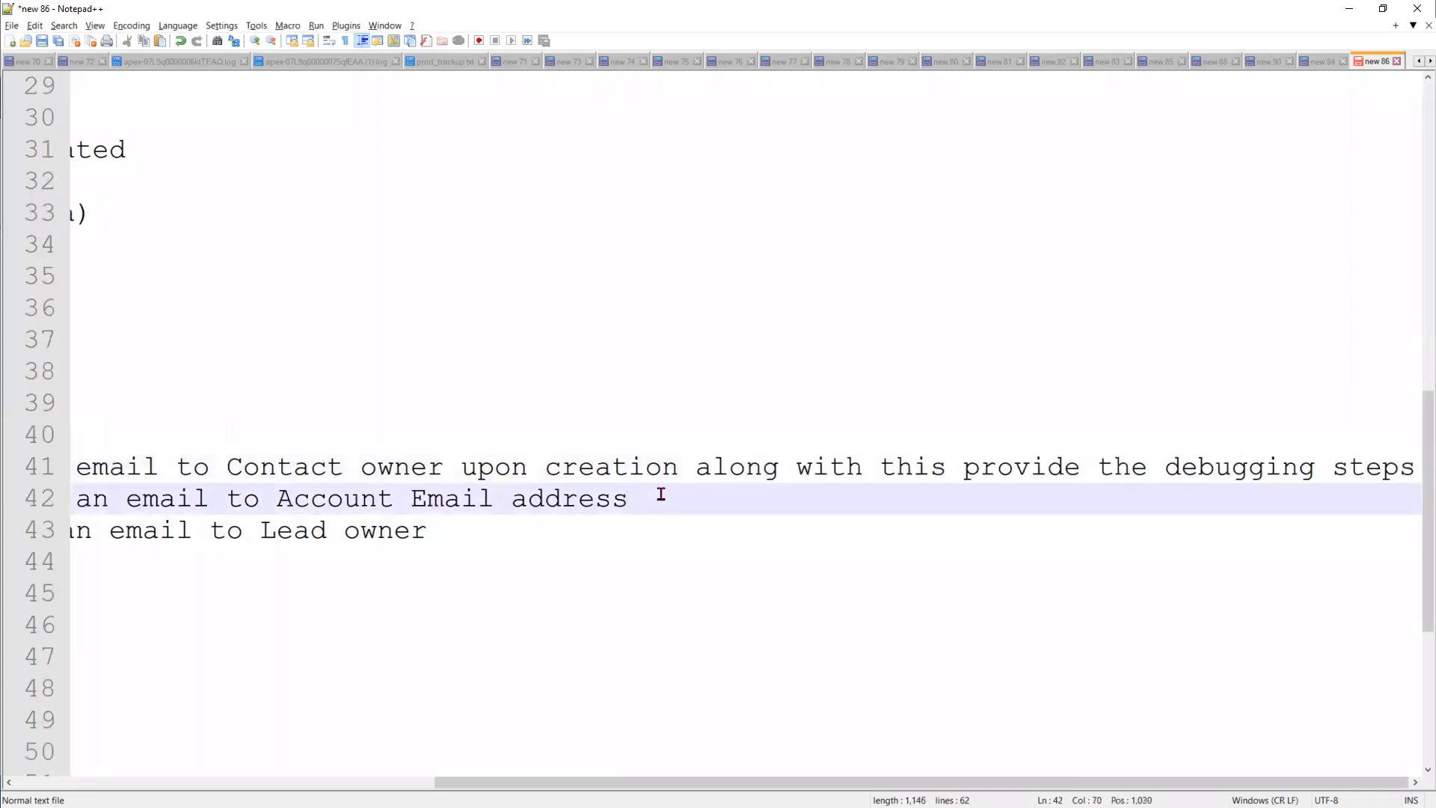
{"action": "key", "text": "ctrl+v"}
{"action": "left_click", "coordinate": [551, 542]}
{"action": "key", "text": "ctrl+v"}
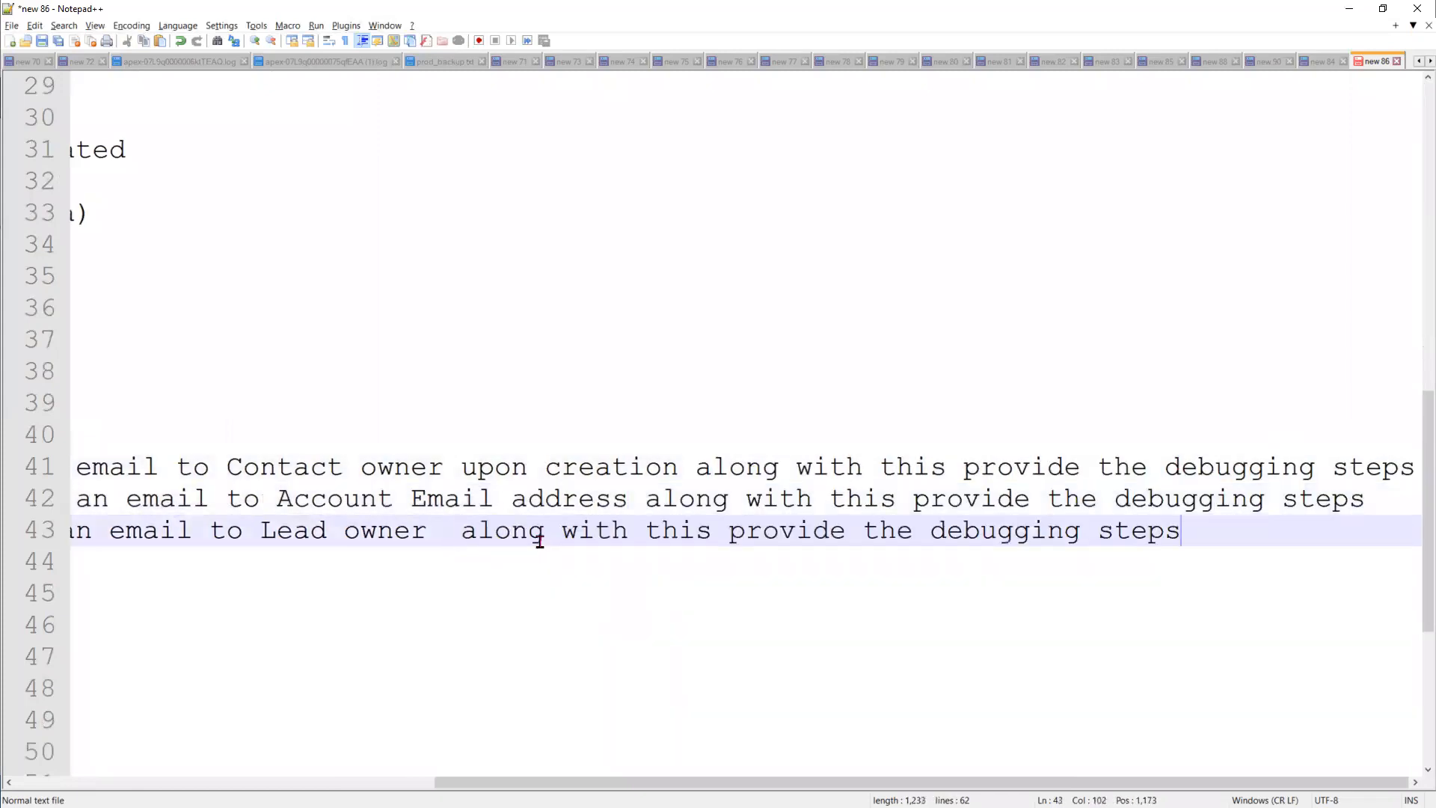
{"action": "left_click_drag", "start_coordinate": [528, 781], "coordinate": [144, 698]}
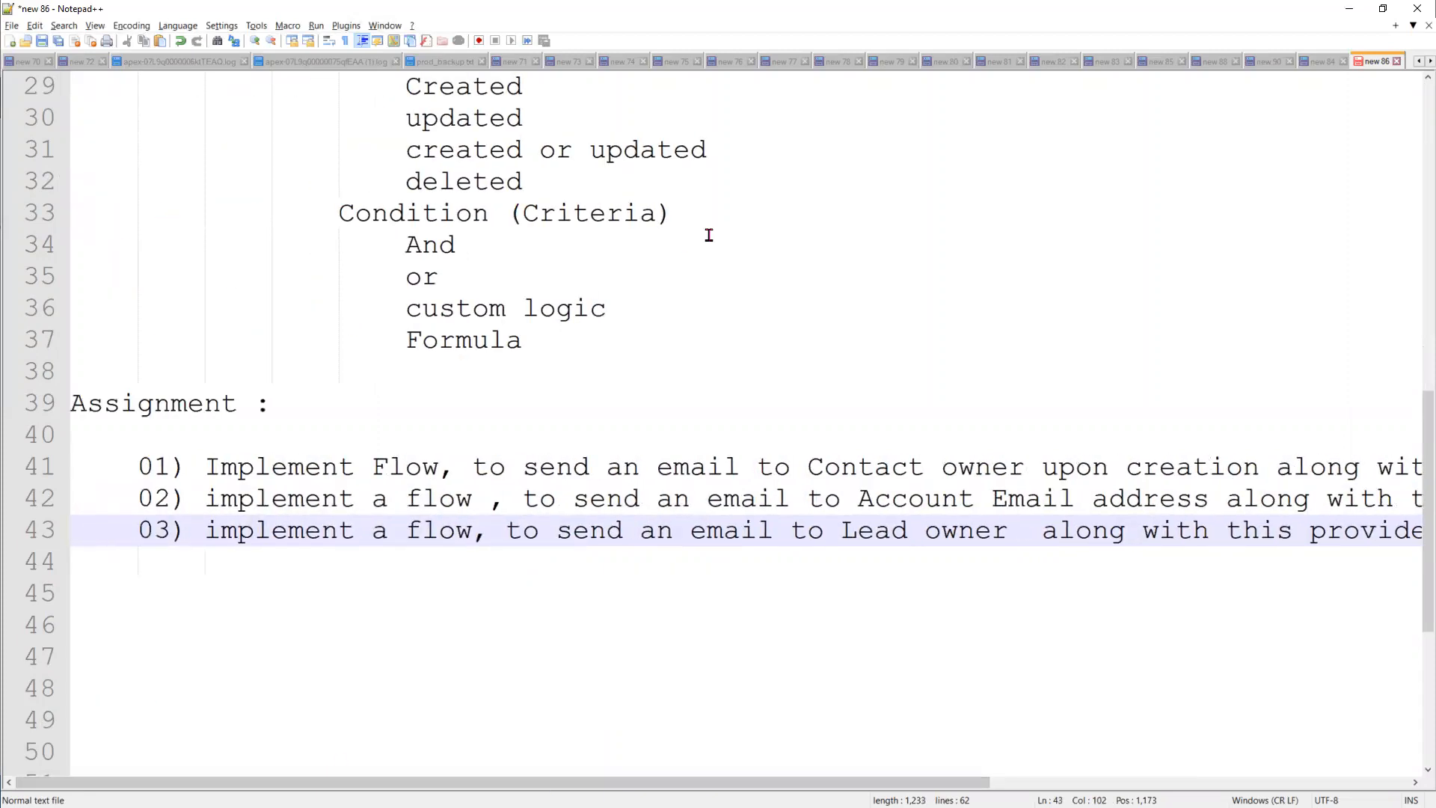